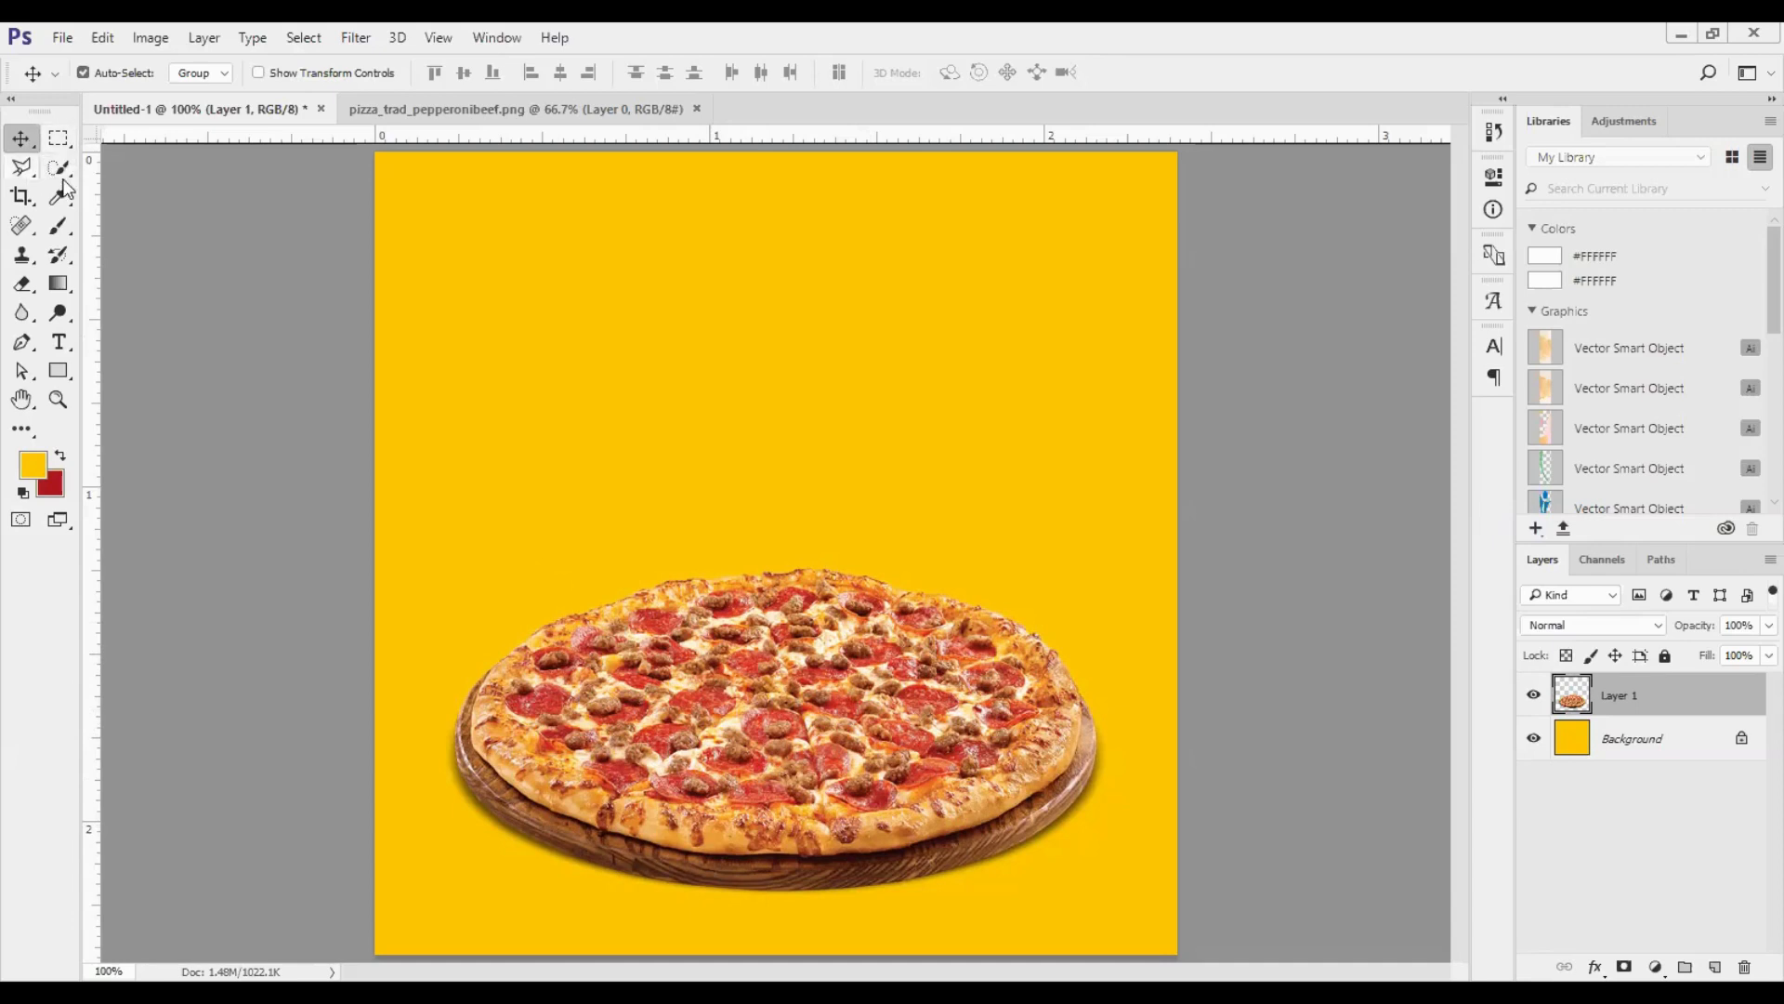
- Draw an ellipse about 517 by 219 px over the pizza and fill it with solid black
left_click(60, 372)
right_click(60, 371)
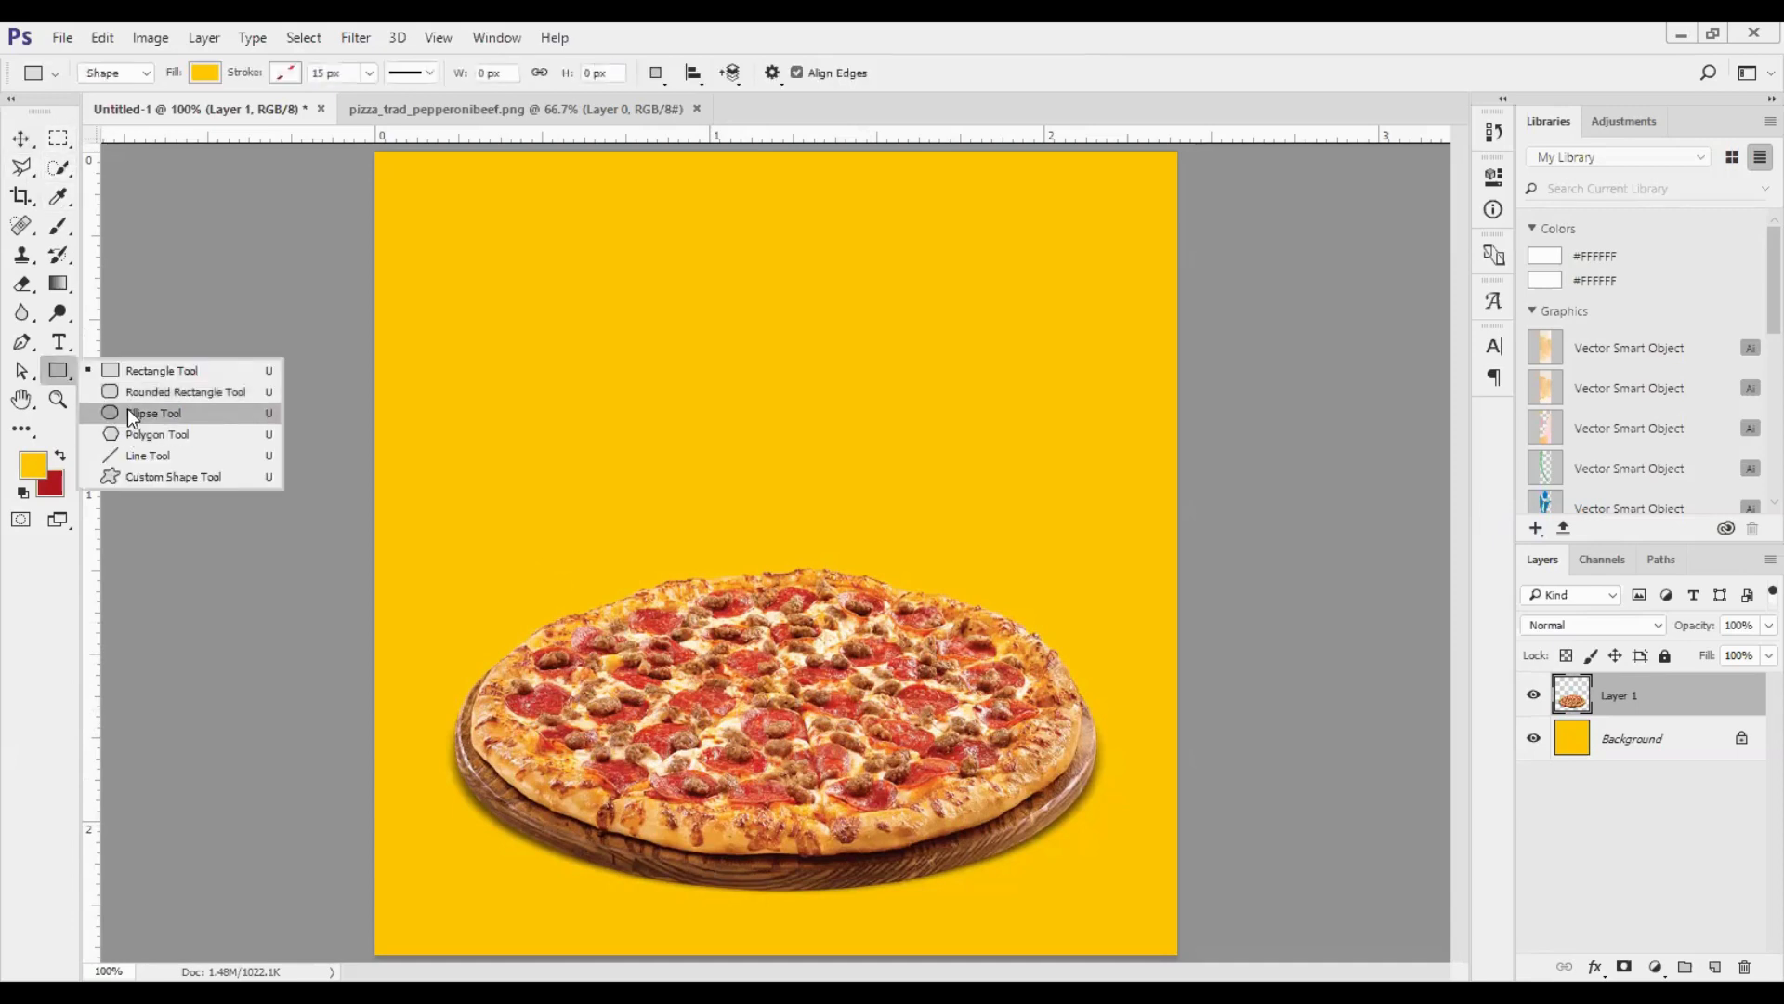
left_click(126, 412)
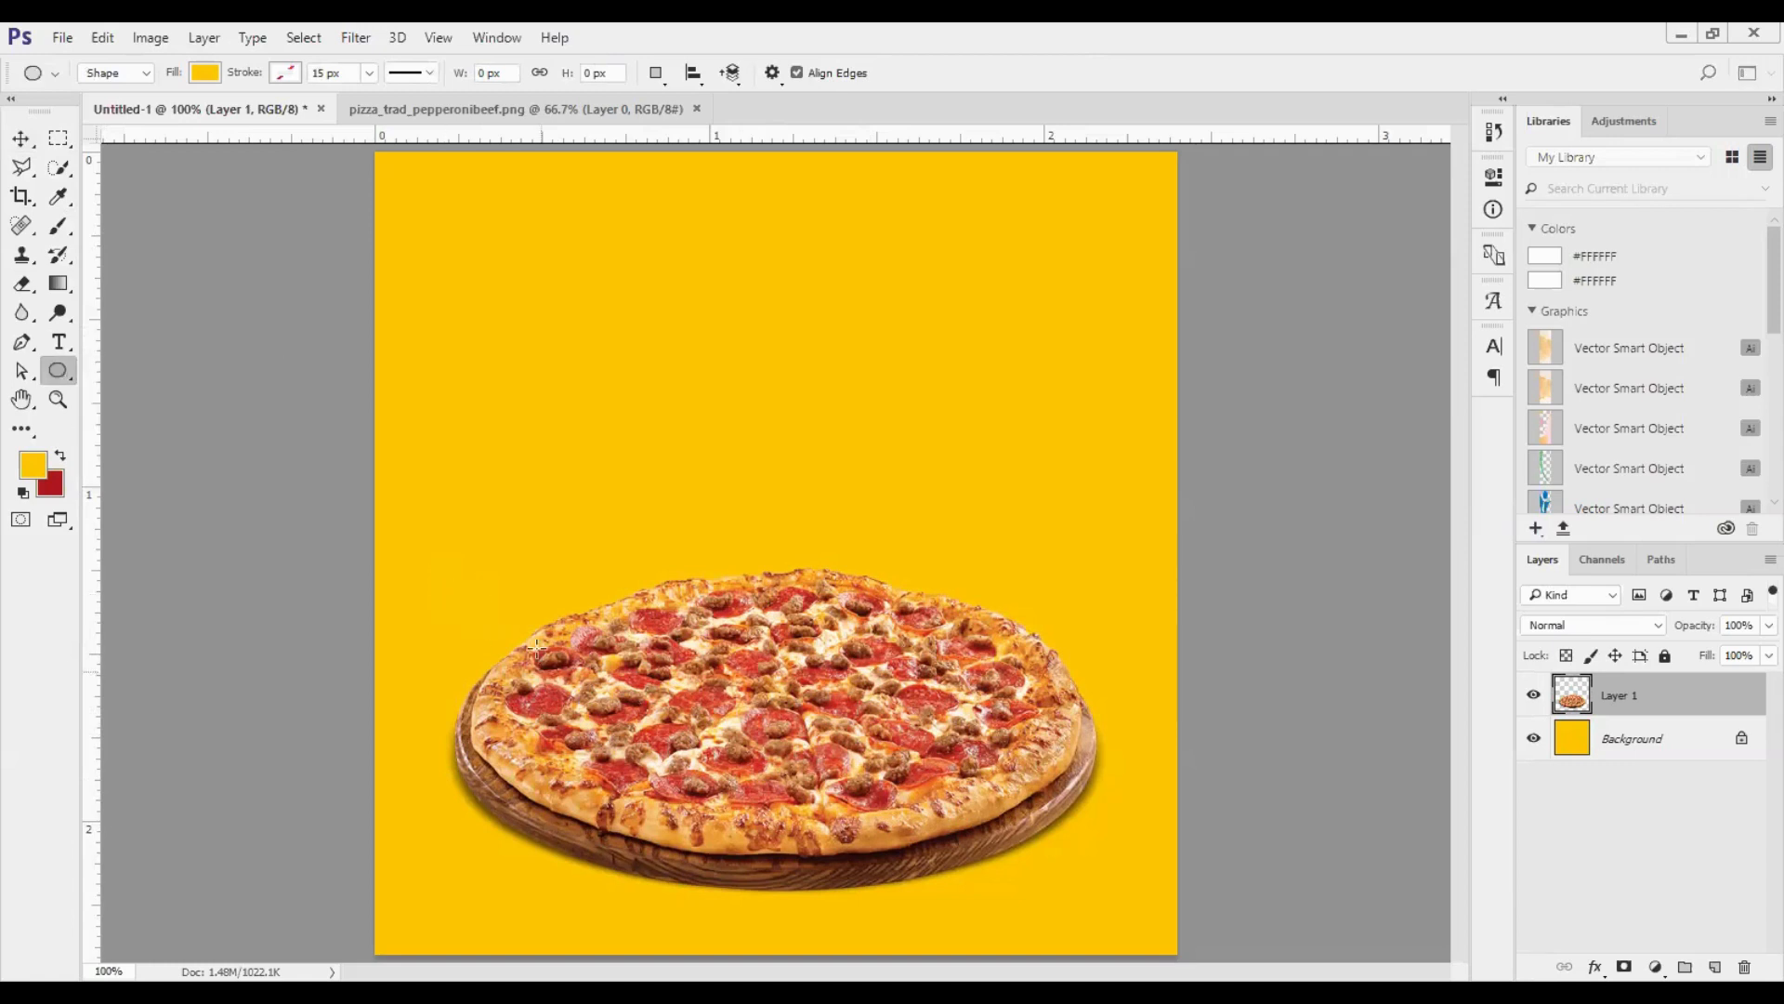
left_click_drag(521, 628, 1196, 900)
left_click_drag(1098, 871, 1097, 872)
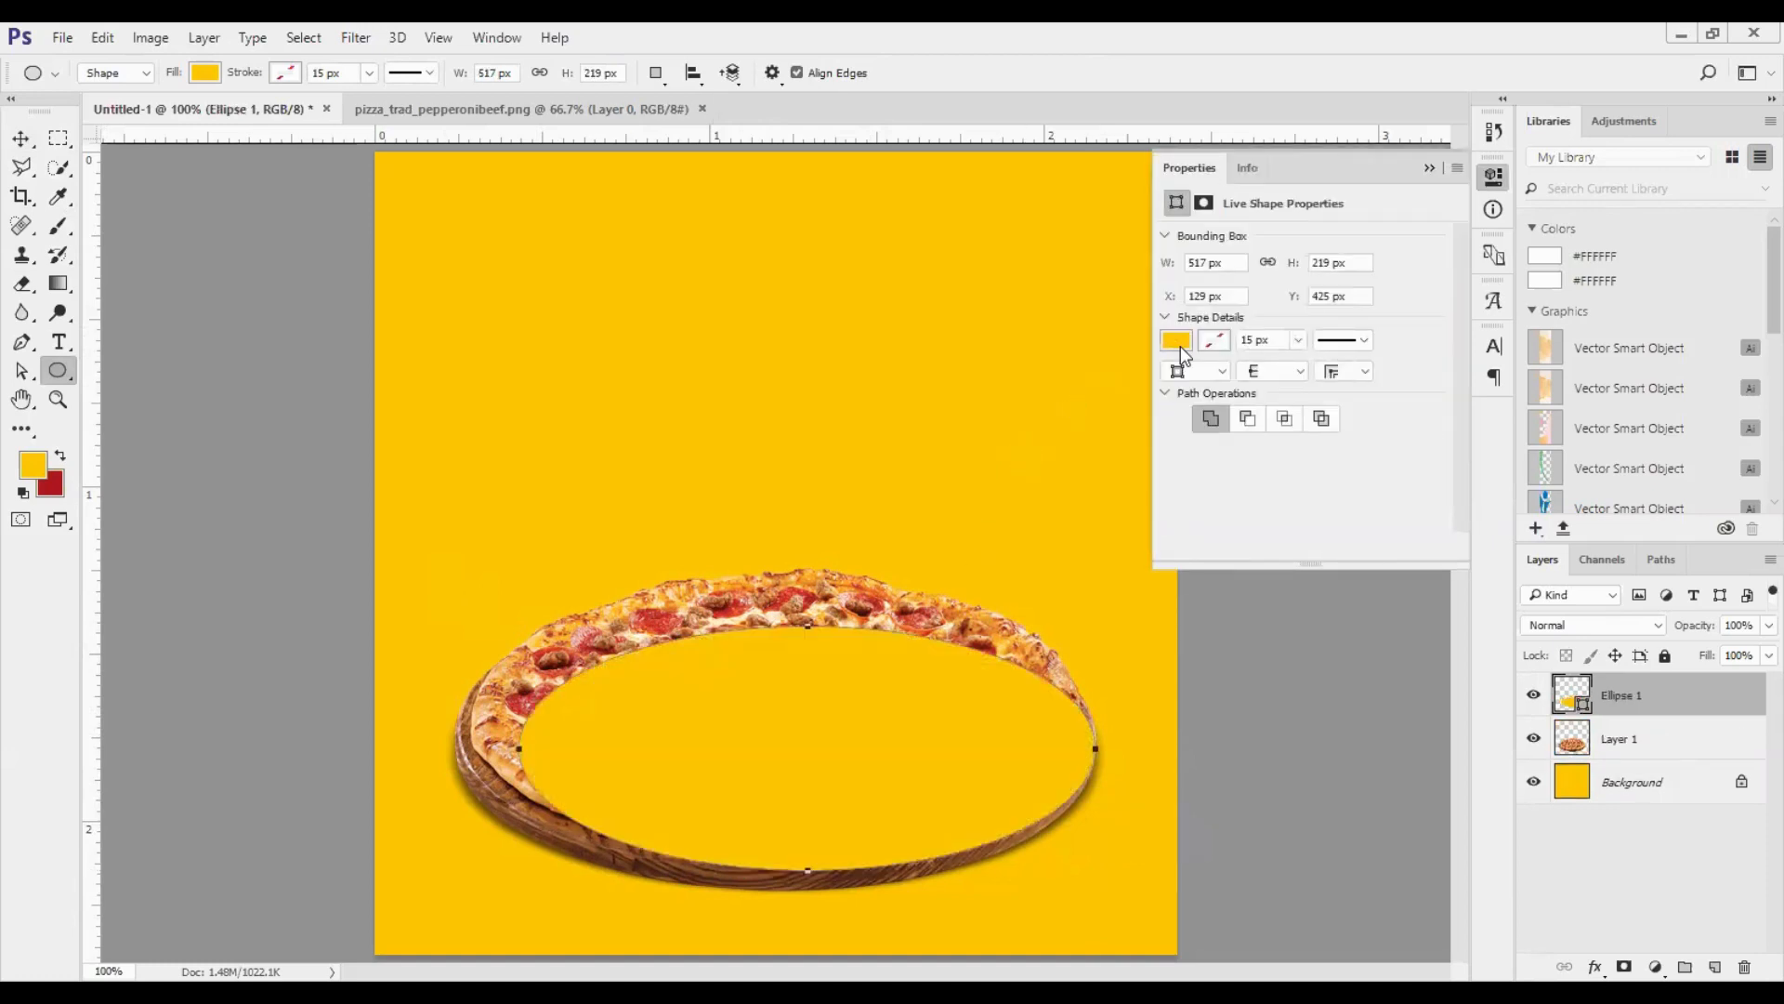
left_click(1175, 340)
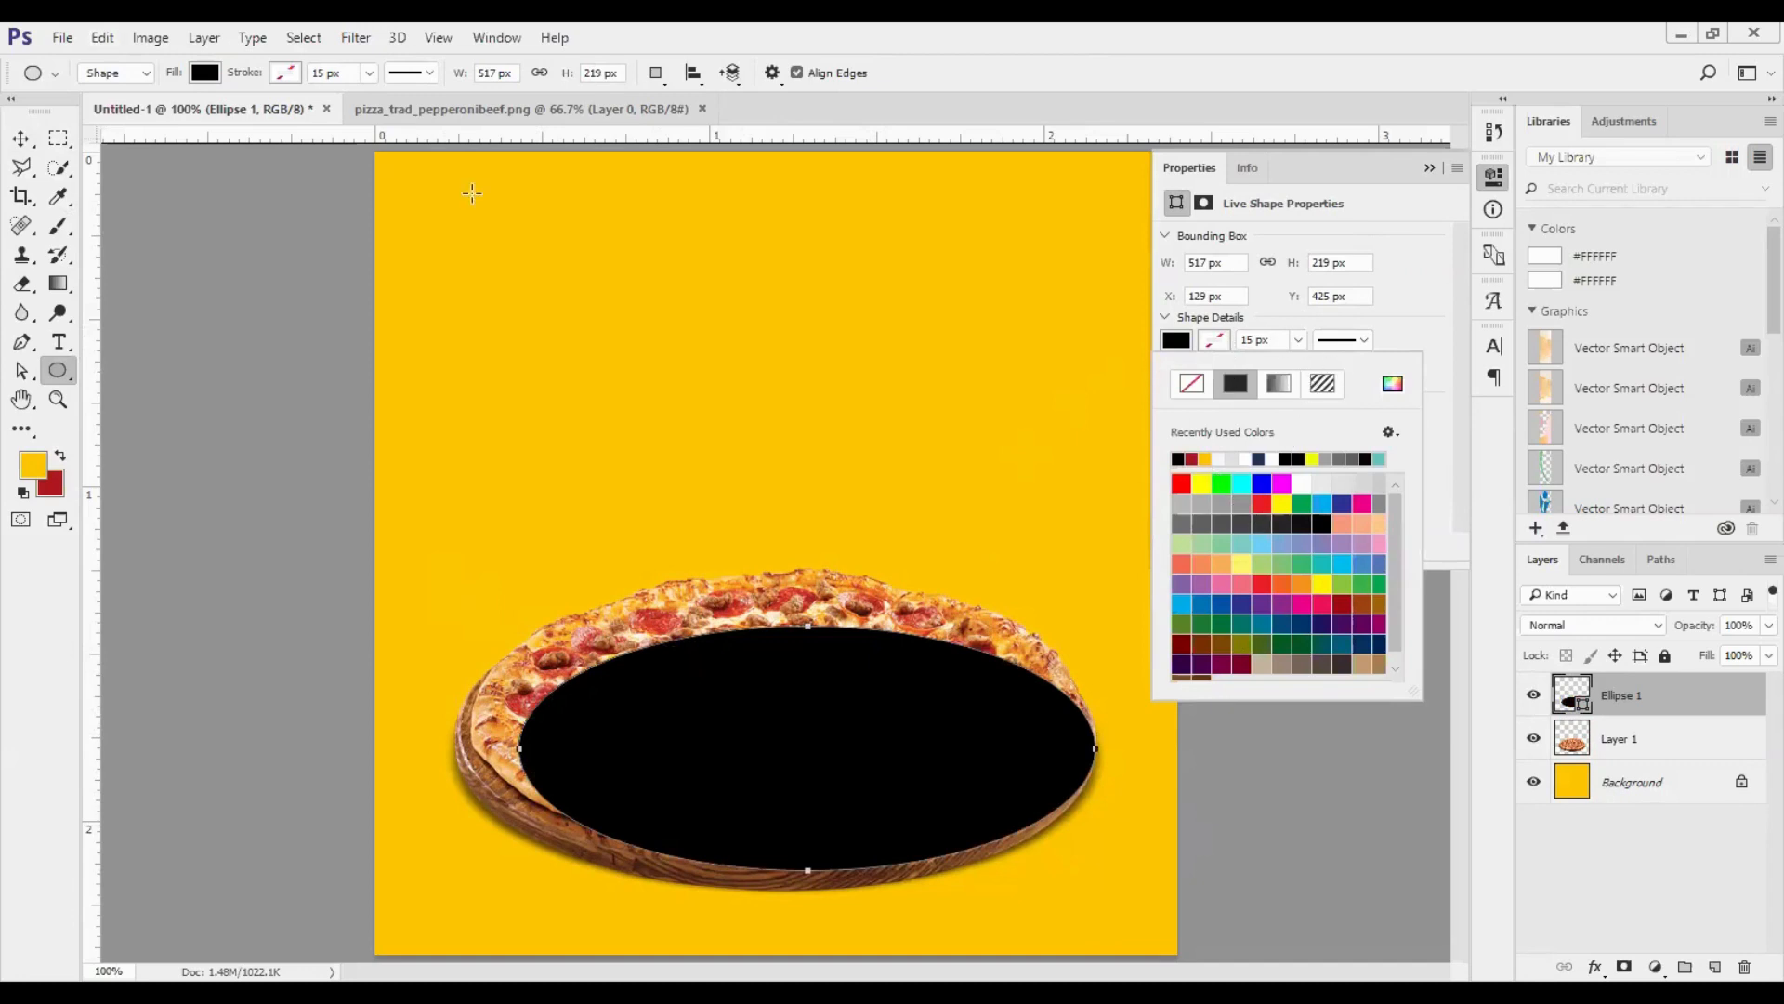
- Try grey, light blue and orange fills on the ellipse and return its fill to black
left_click(204, 72)
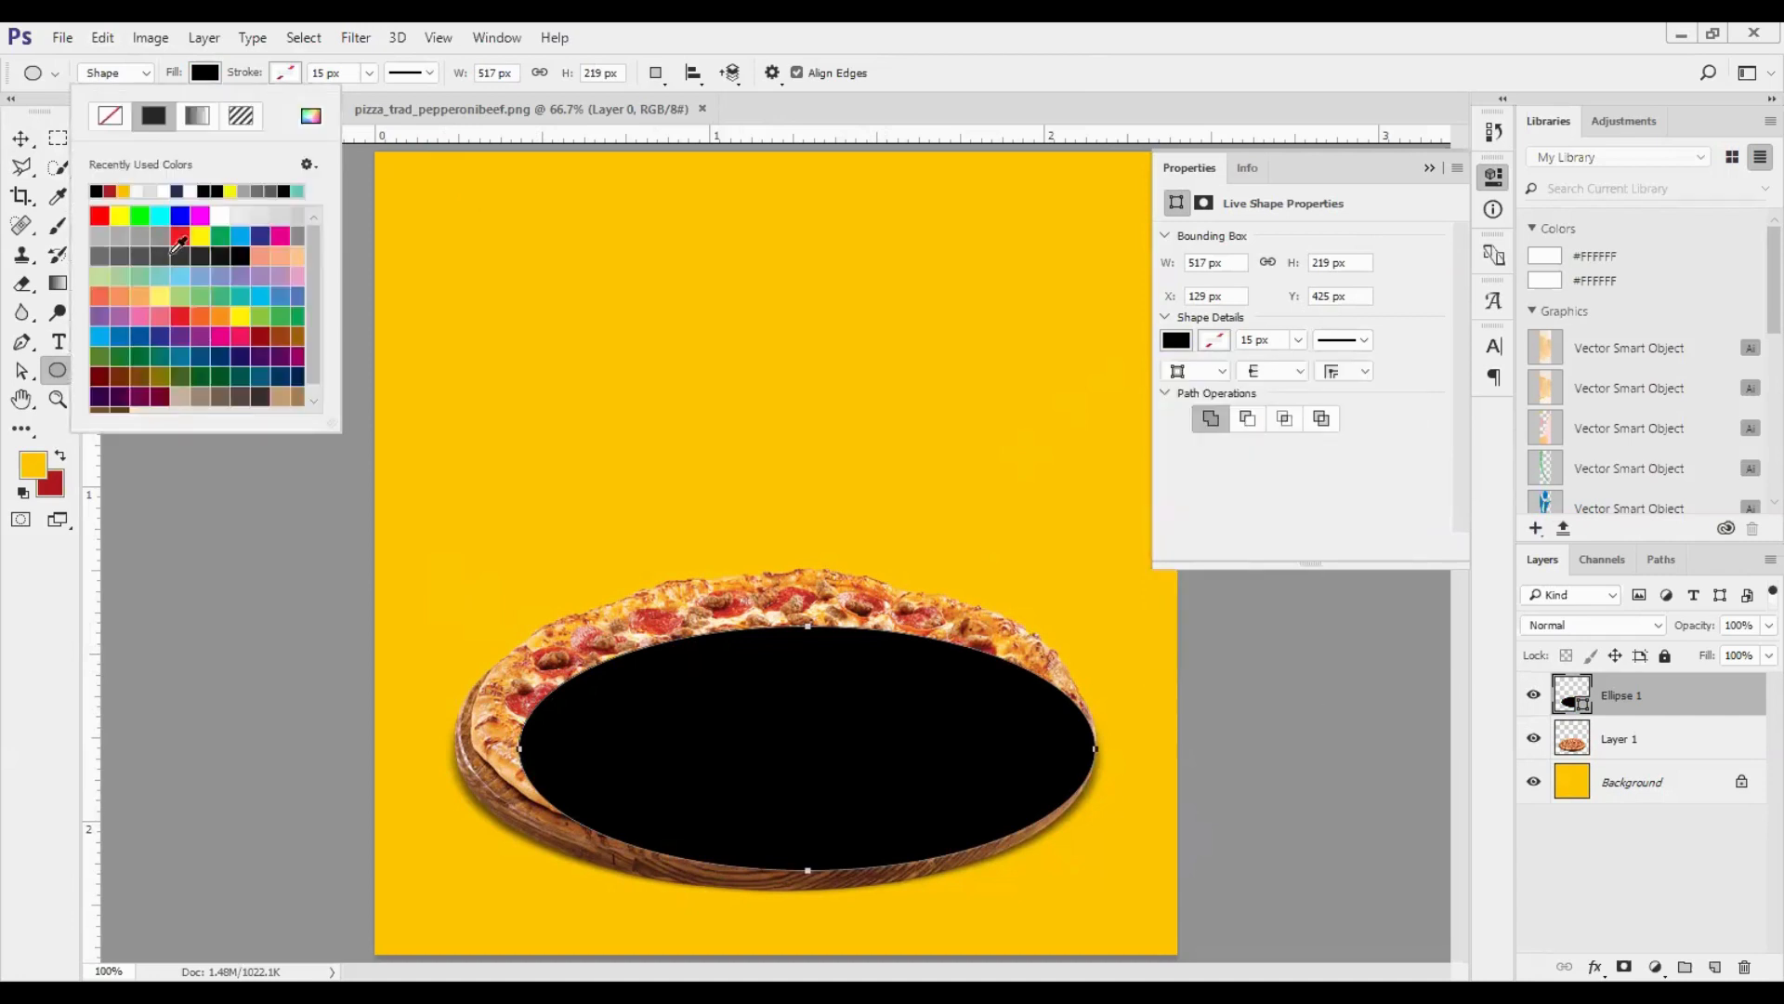
left_click(146, 232)
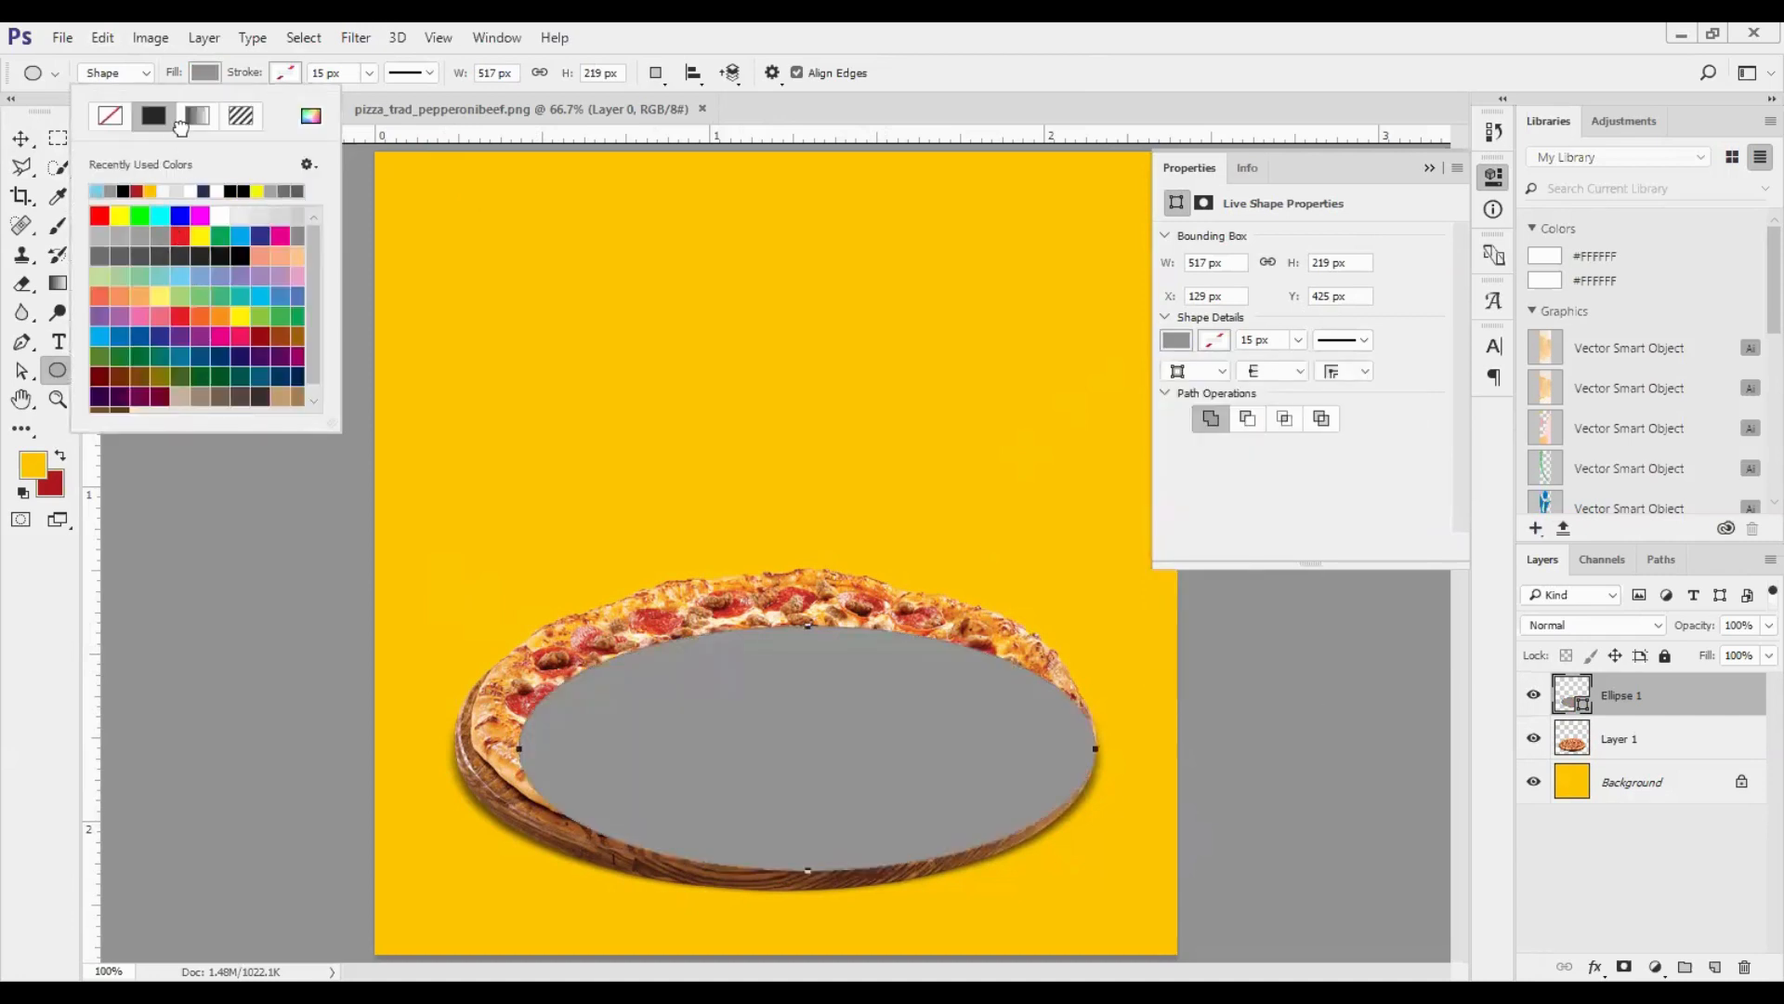
left_click(181, 127)
left_click(205, 72)
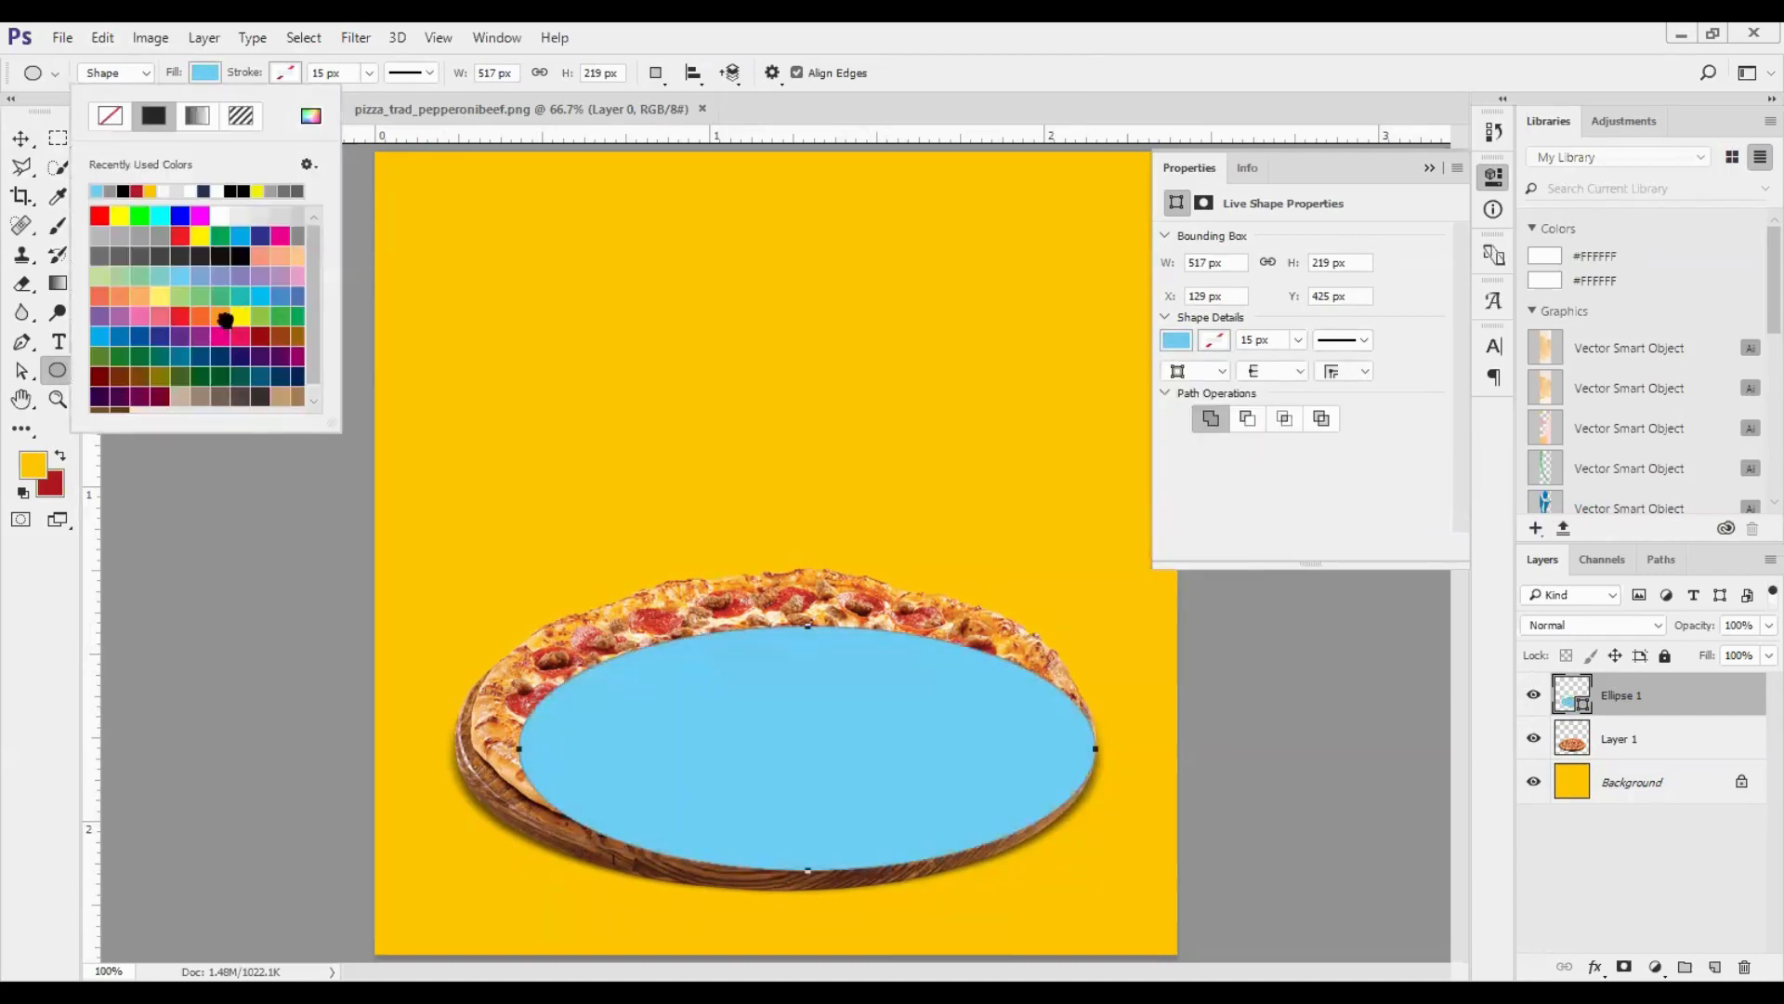
left_click(228, 314)
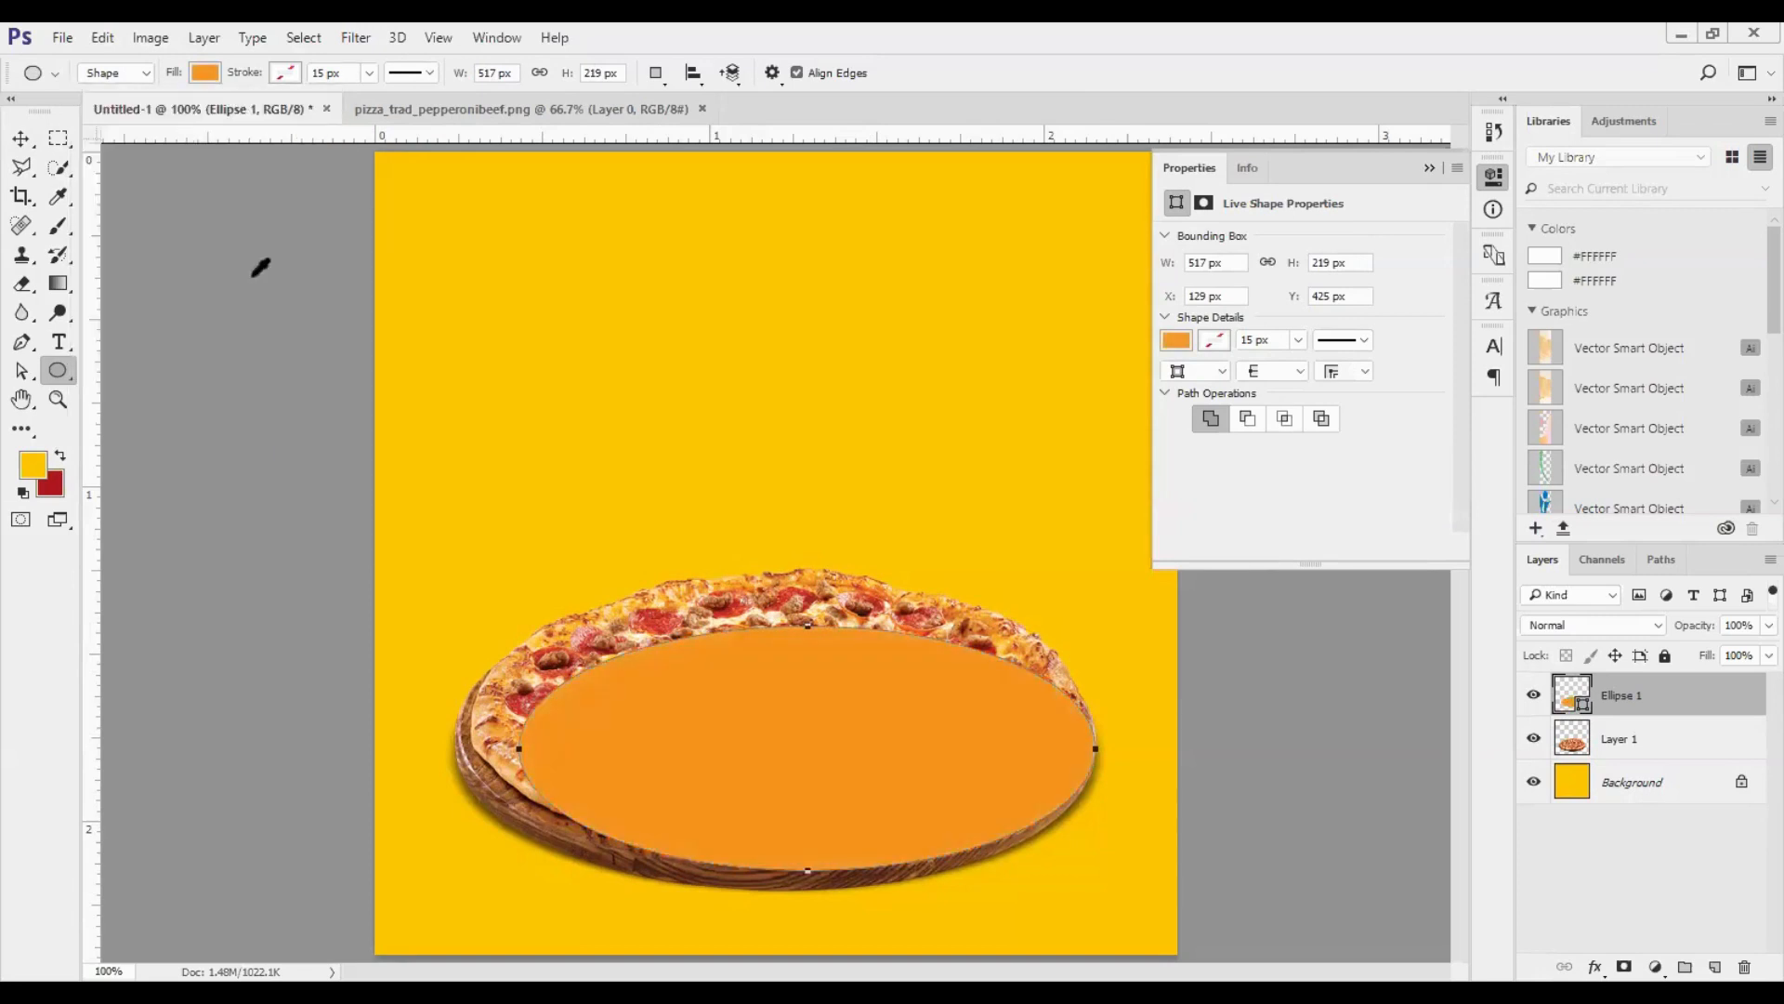
left_click(235, 253)
key("Escape")
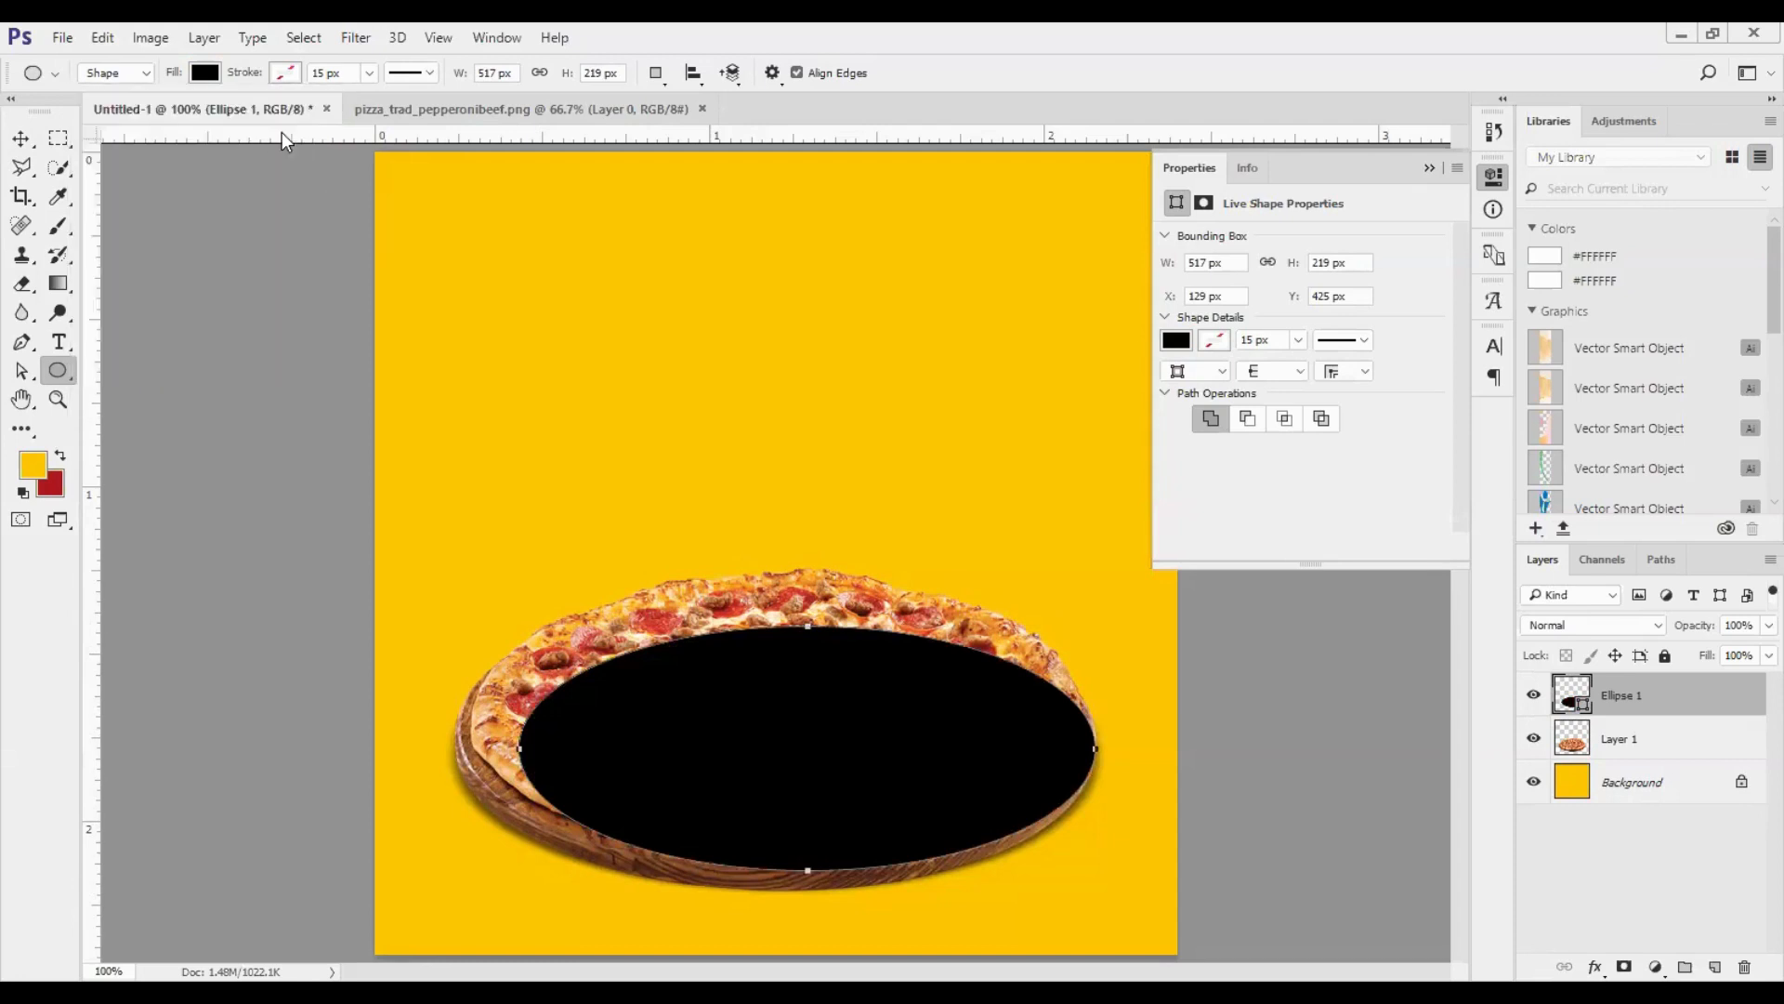
- Try a purple stroke around the black ellipse and set the stroke back to none
left_click(286, 72)
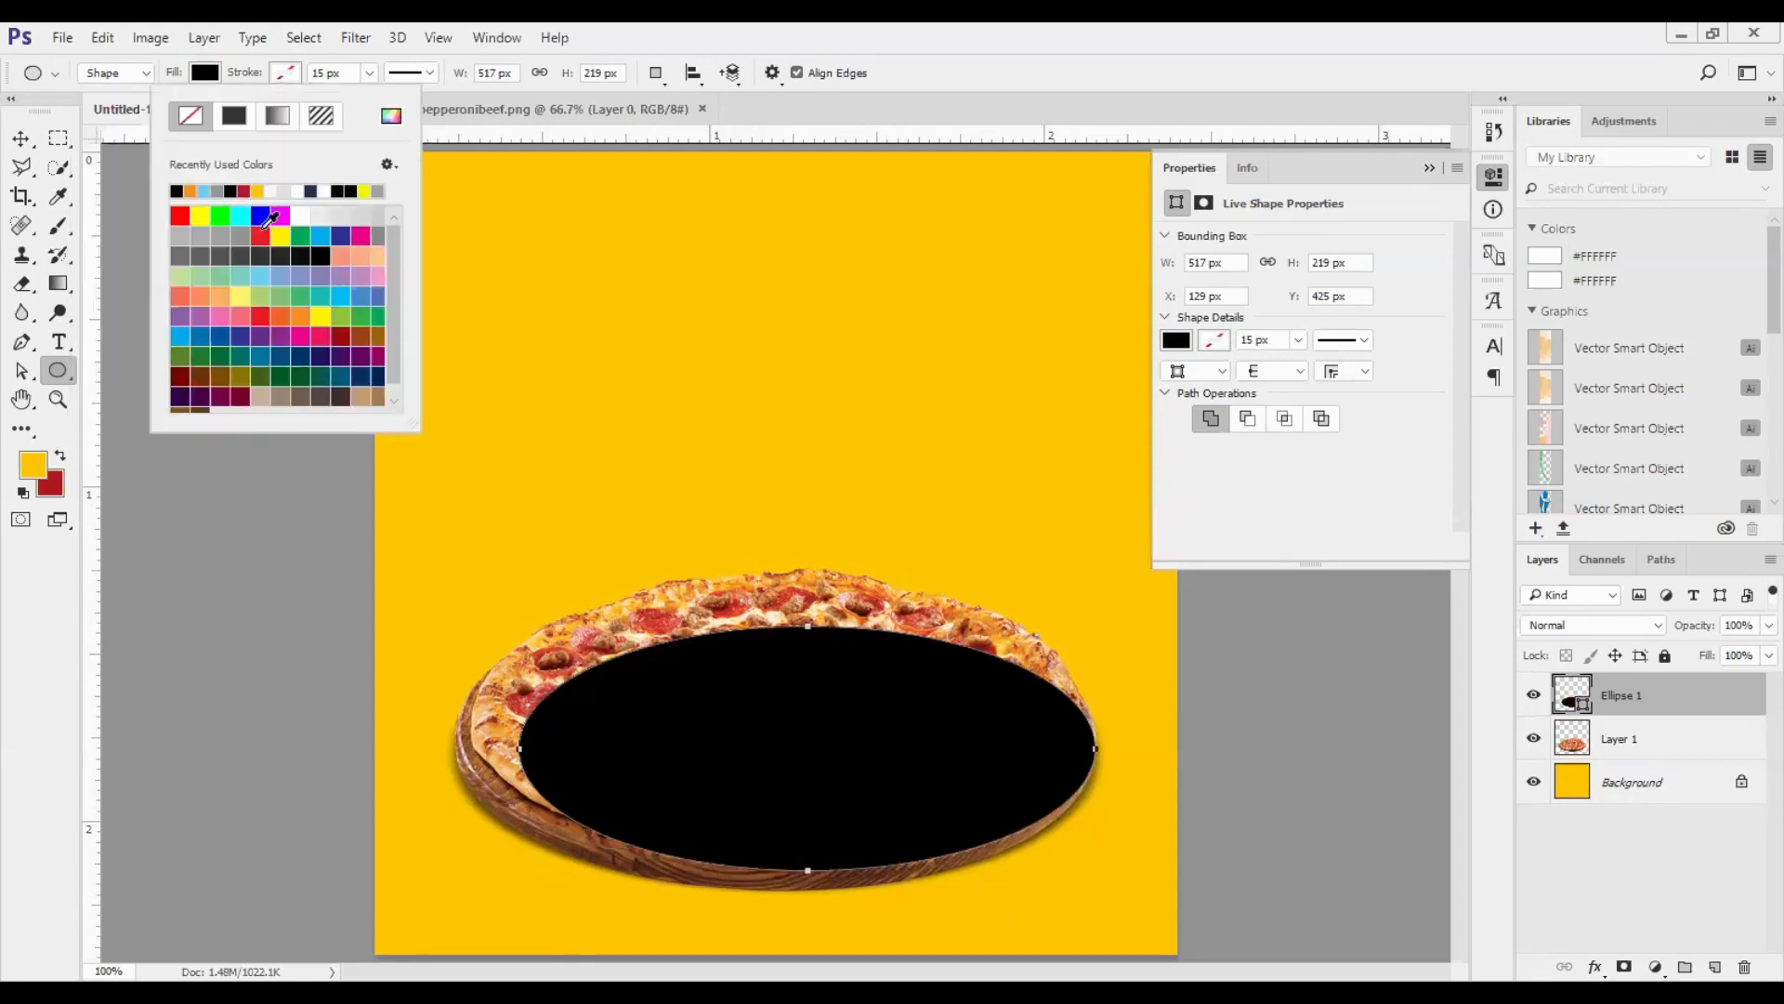
left_click(300, 276)
left_click(340, 277)
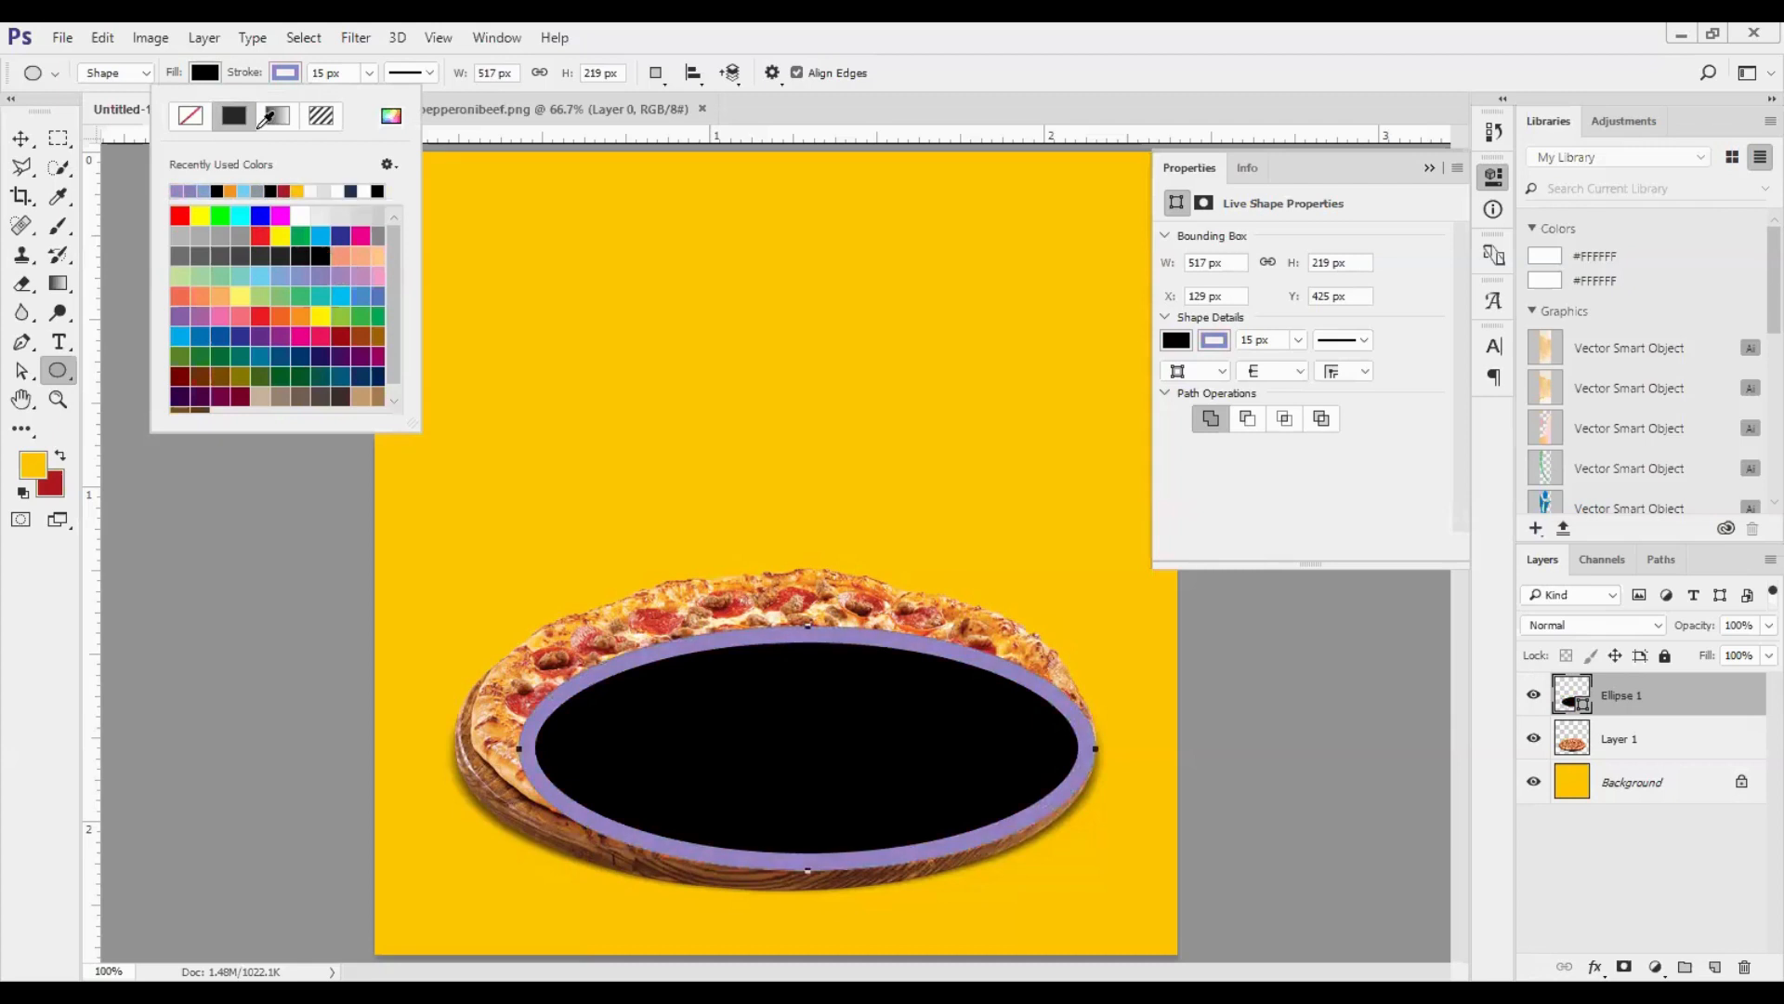
left_click(187, 119)
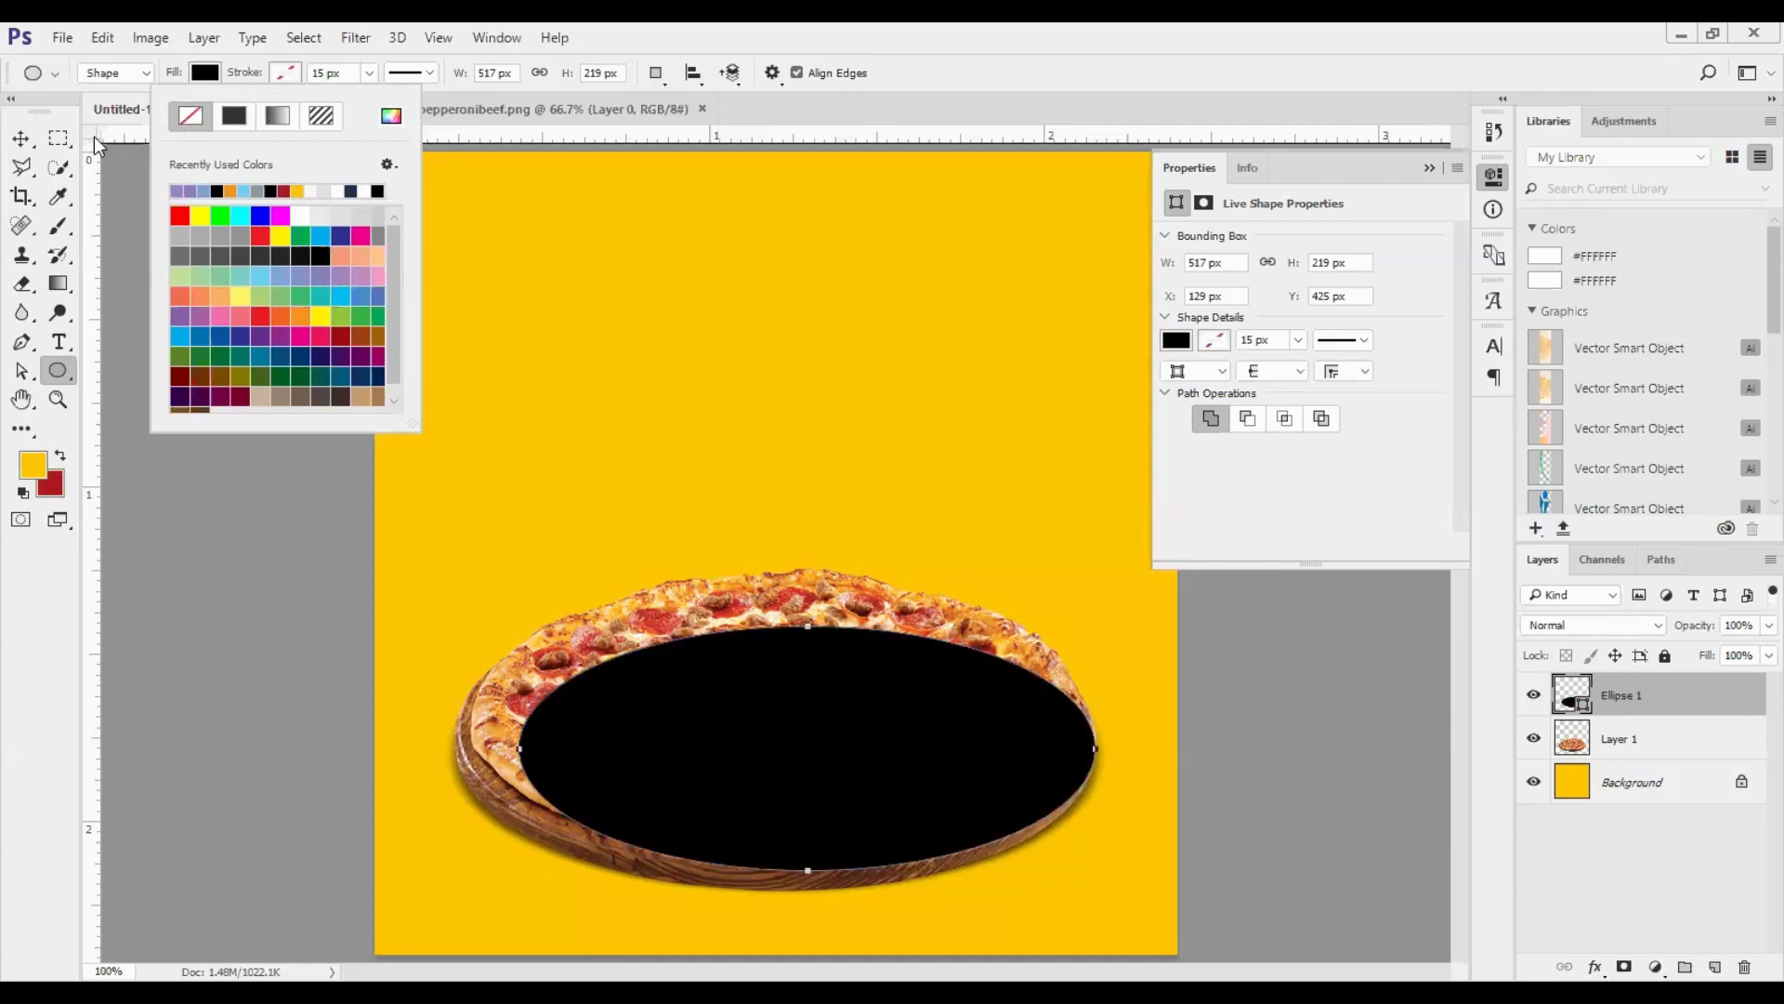
- Stretch the black ellipse to about 575 by 286 px so that it covers the pizza and its board
key("v")
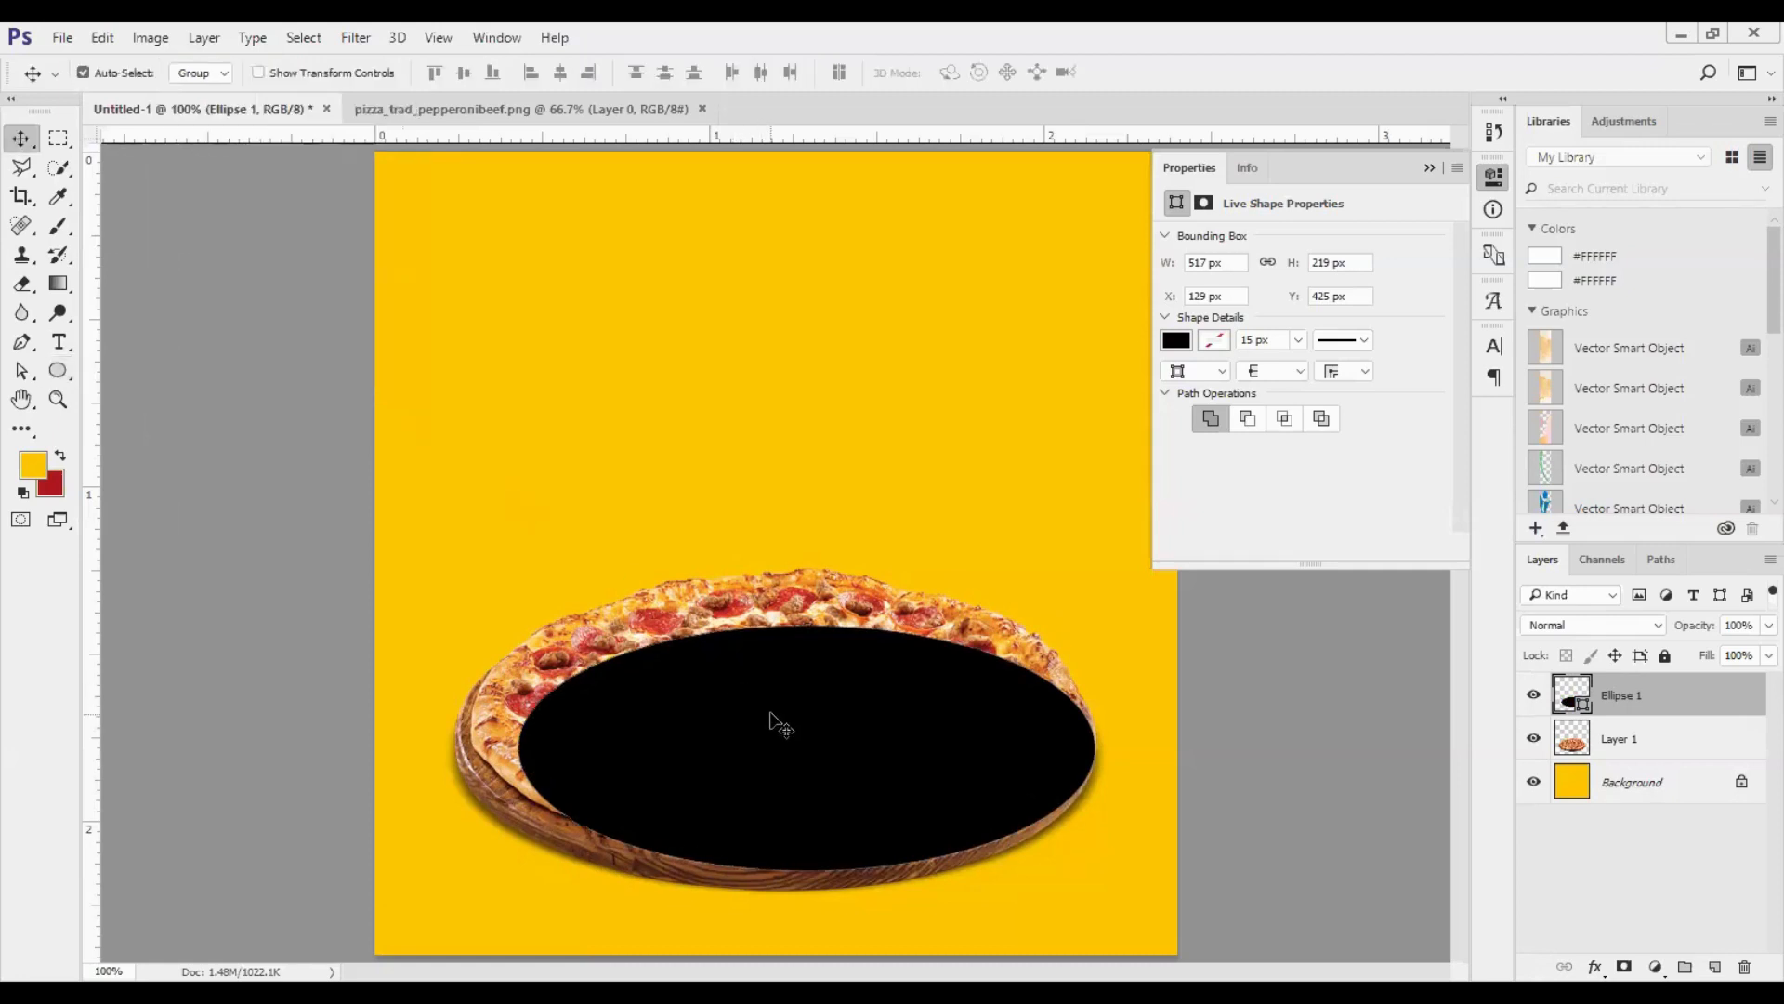
key("ctrl+t")
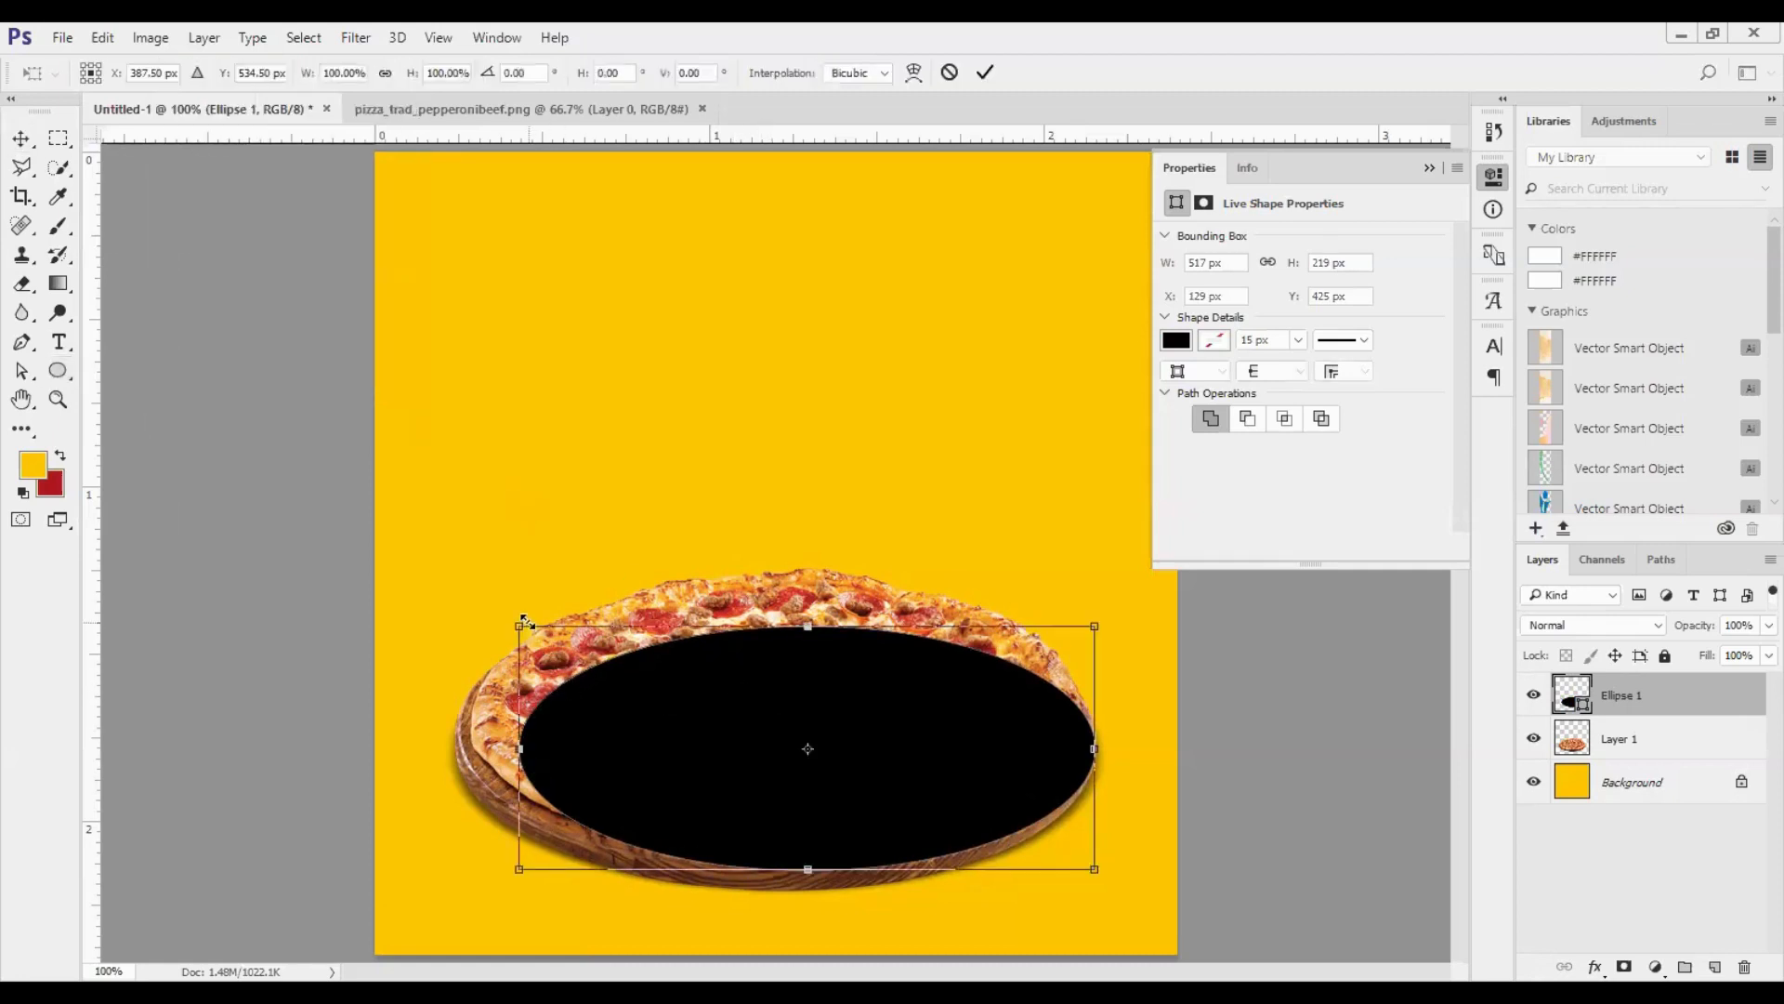
left_click_drag(519, 748, 455, 749)
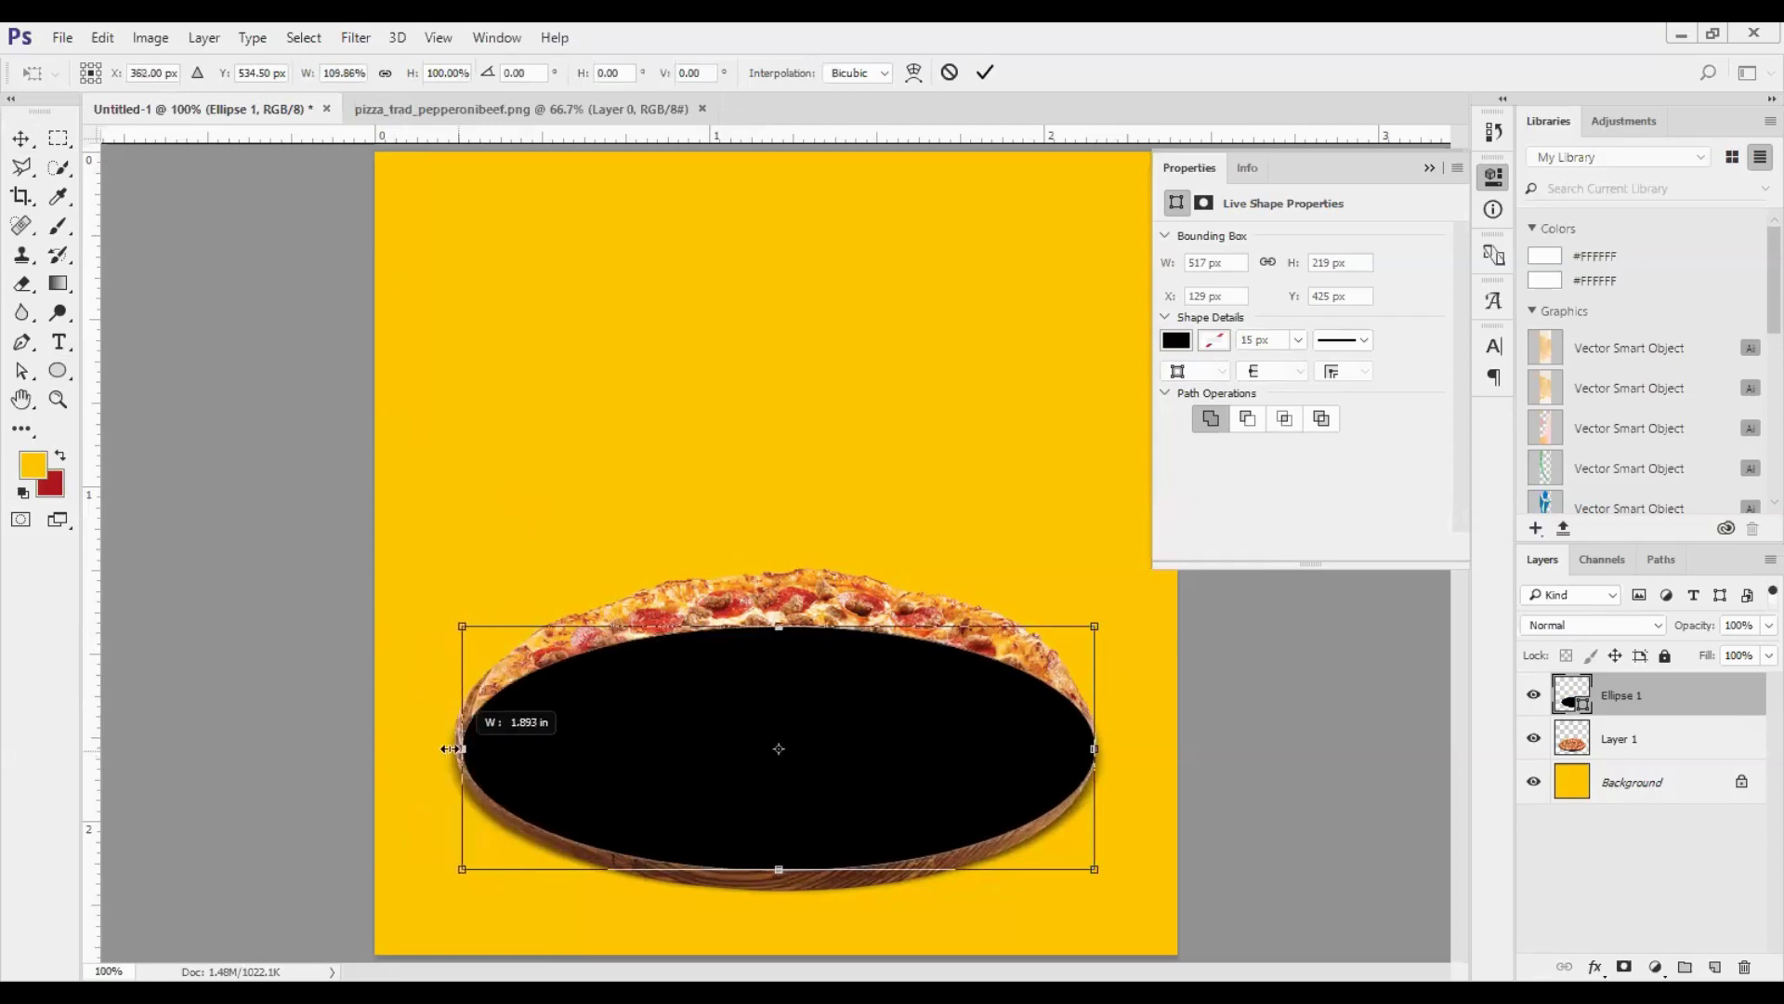
left_click_drag(784, 592, 805, 533)
left_click_drag(776, 878, 776, 895)
left_click(985, 72)
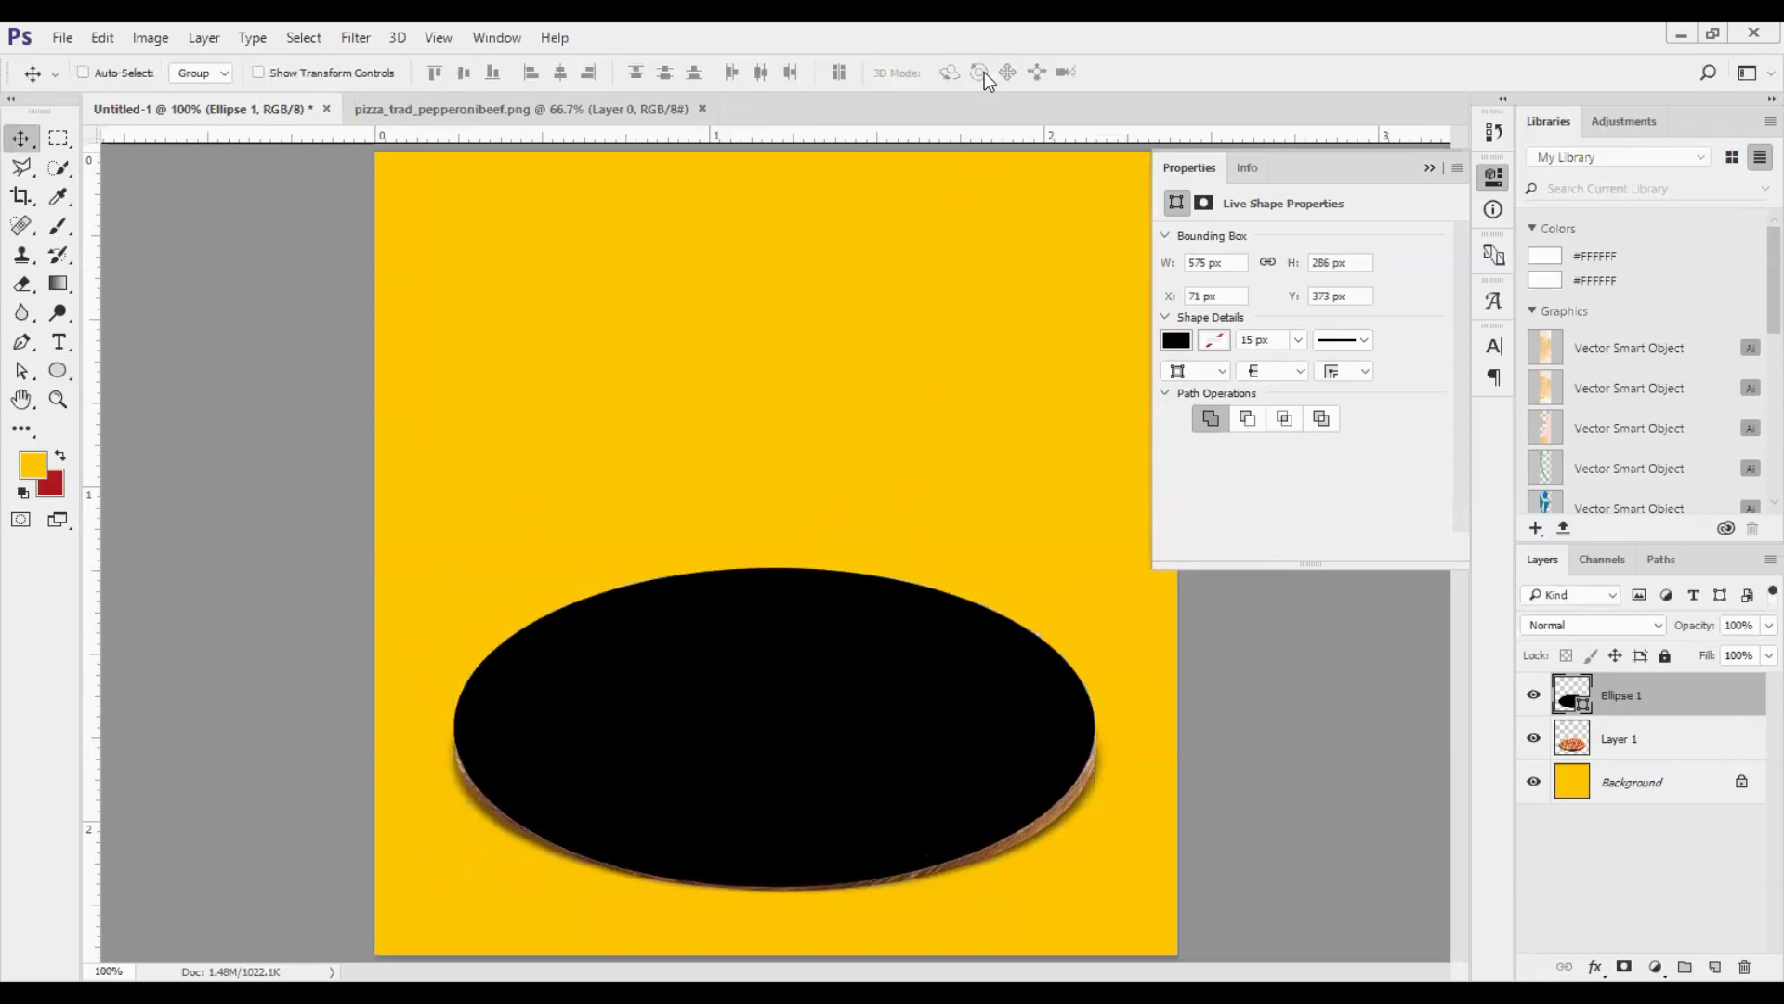
- Place the ellipse layer behind the pizza layer and reduce its height to about 274 px from its upper edge
key("ctrl+bracketleft")
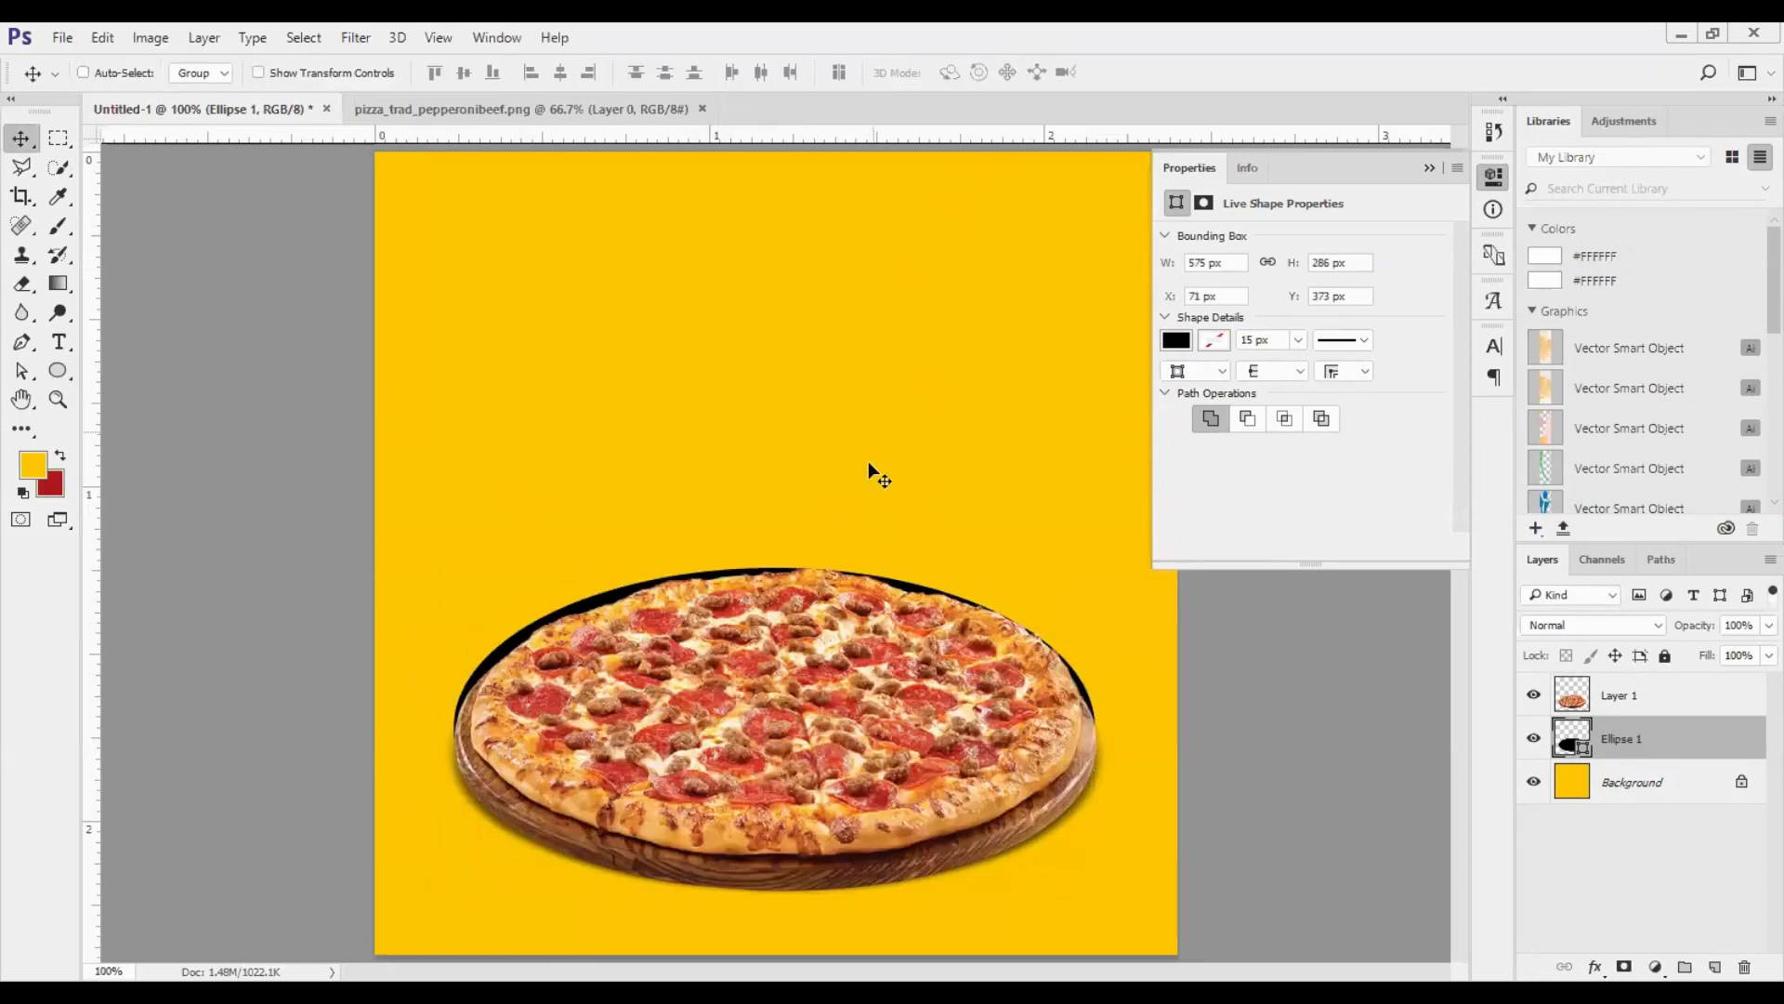
key("ctrl+t")
left_click_drag(774, 570, 774, 582)
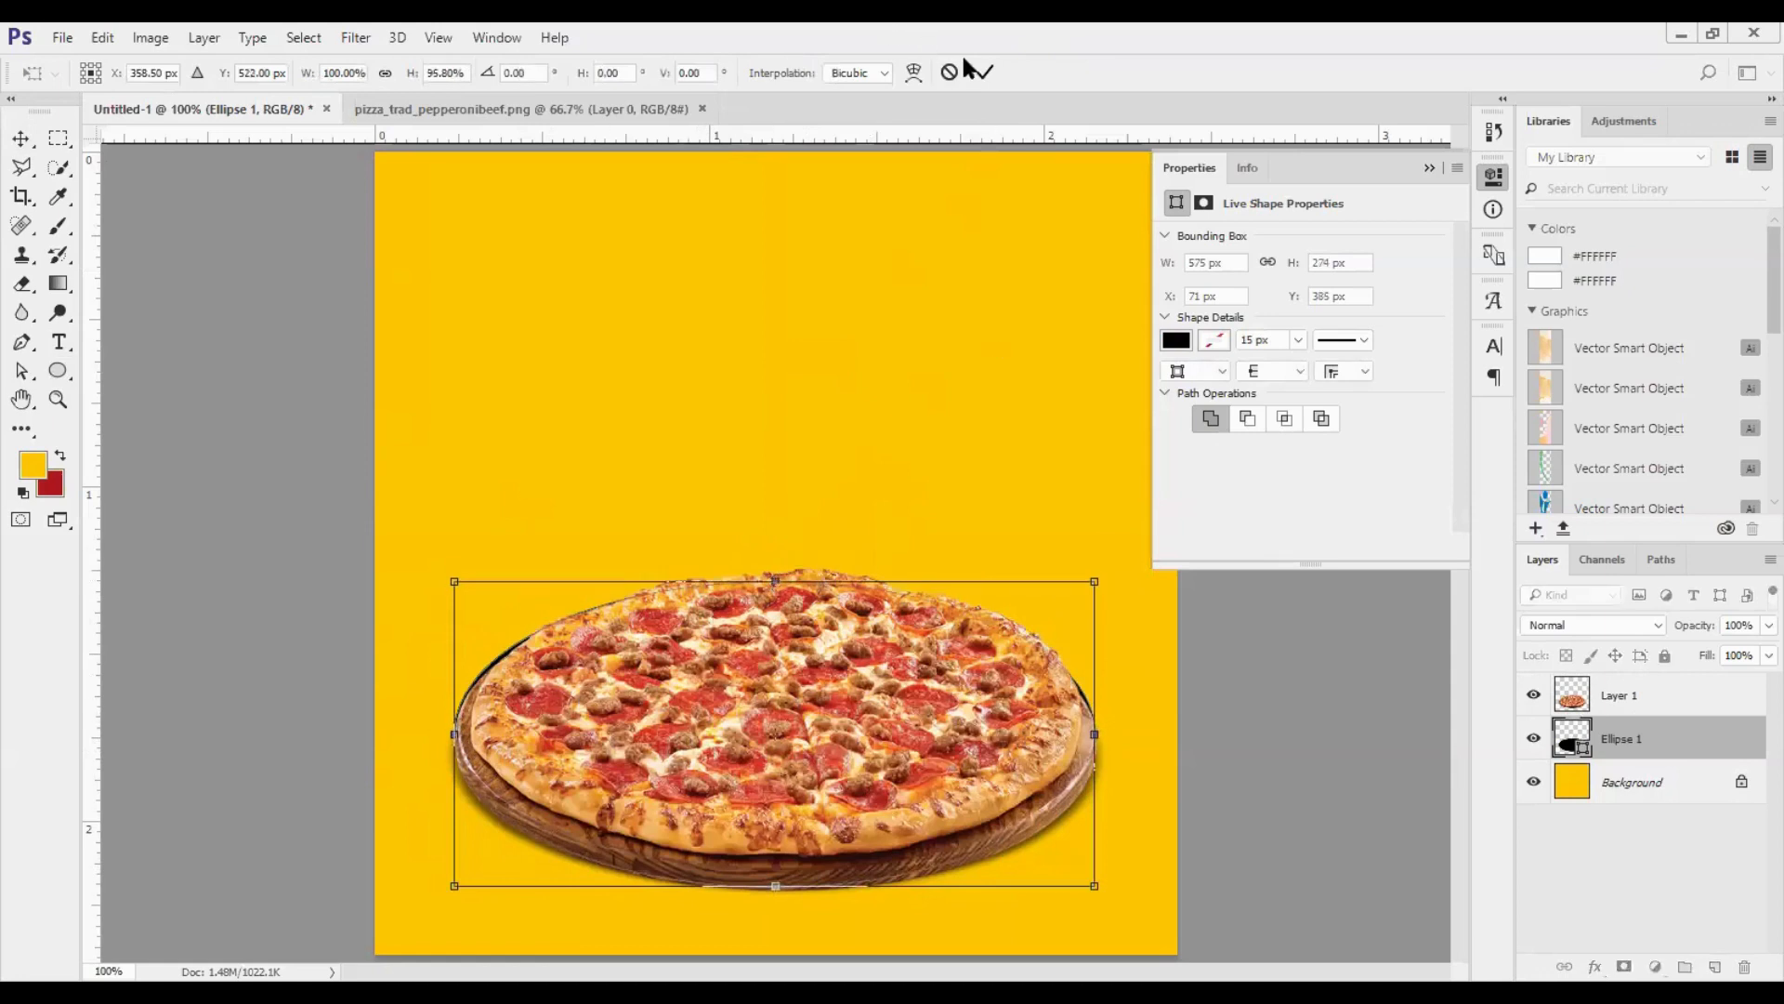
left_click(985, 71)
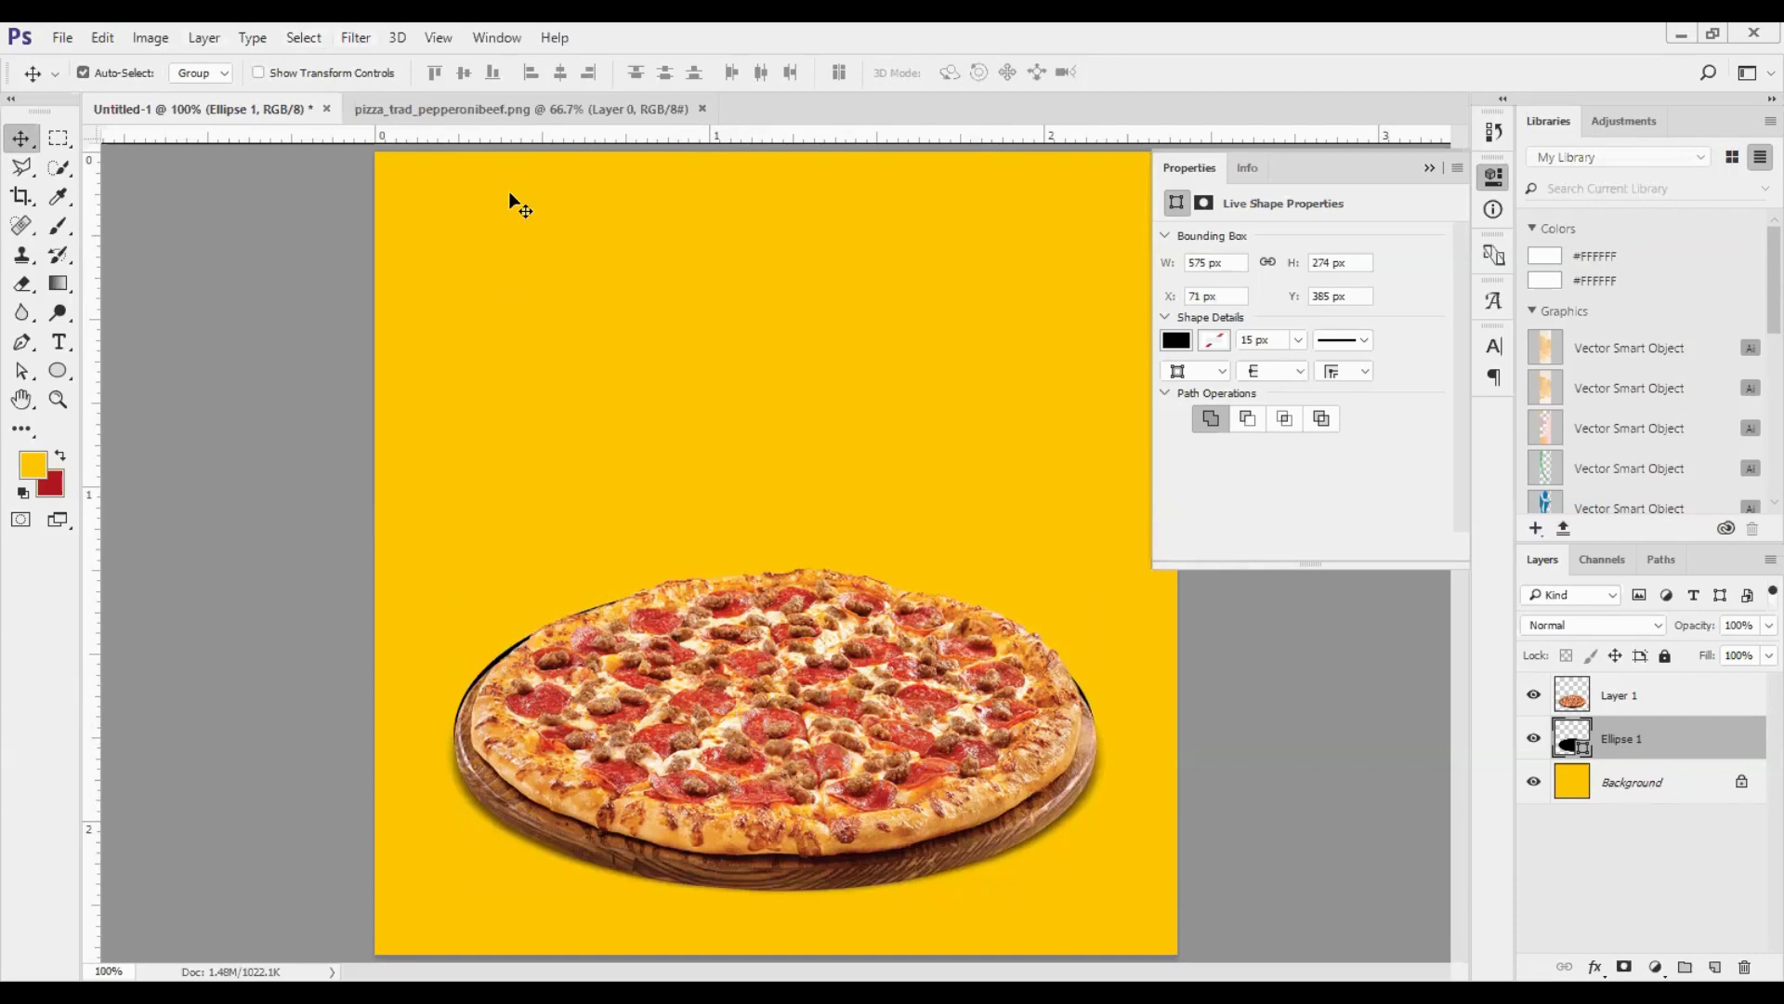
- Rasterize the black ellipse and apply a Motion Blur with an angle of 0° and a distance of 36 pixels
key("alt+t")
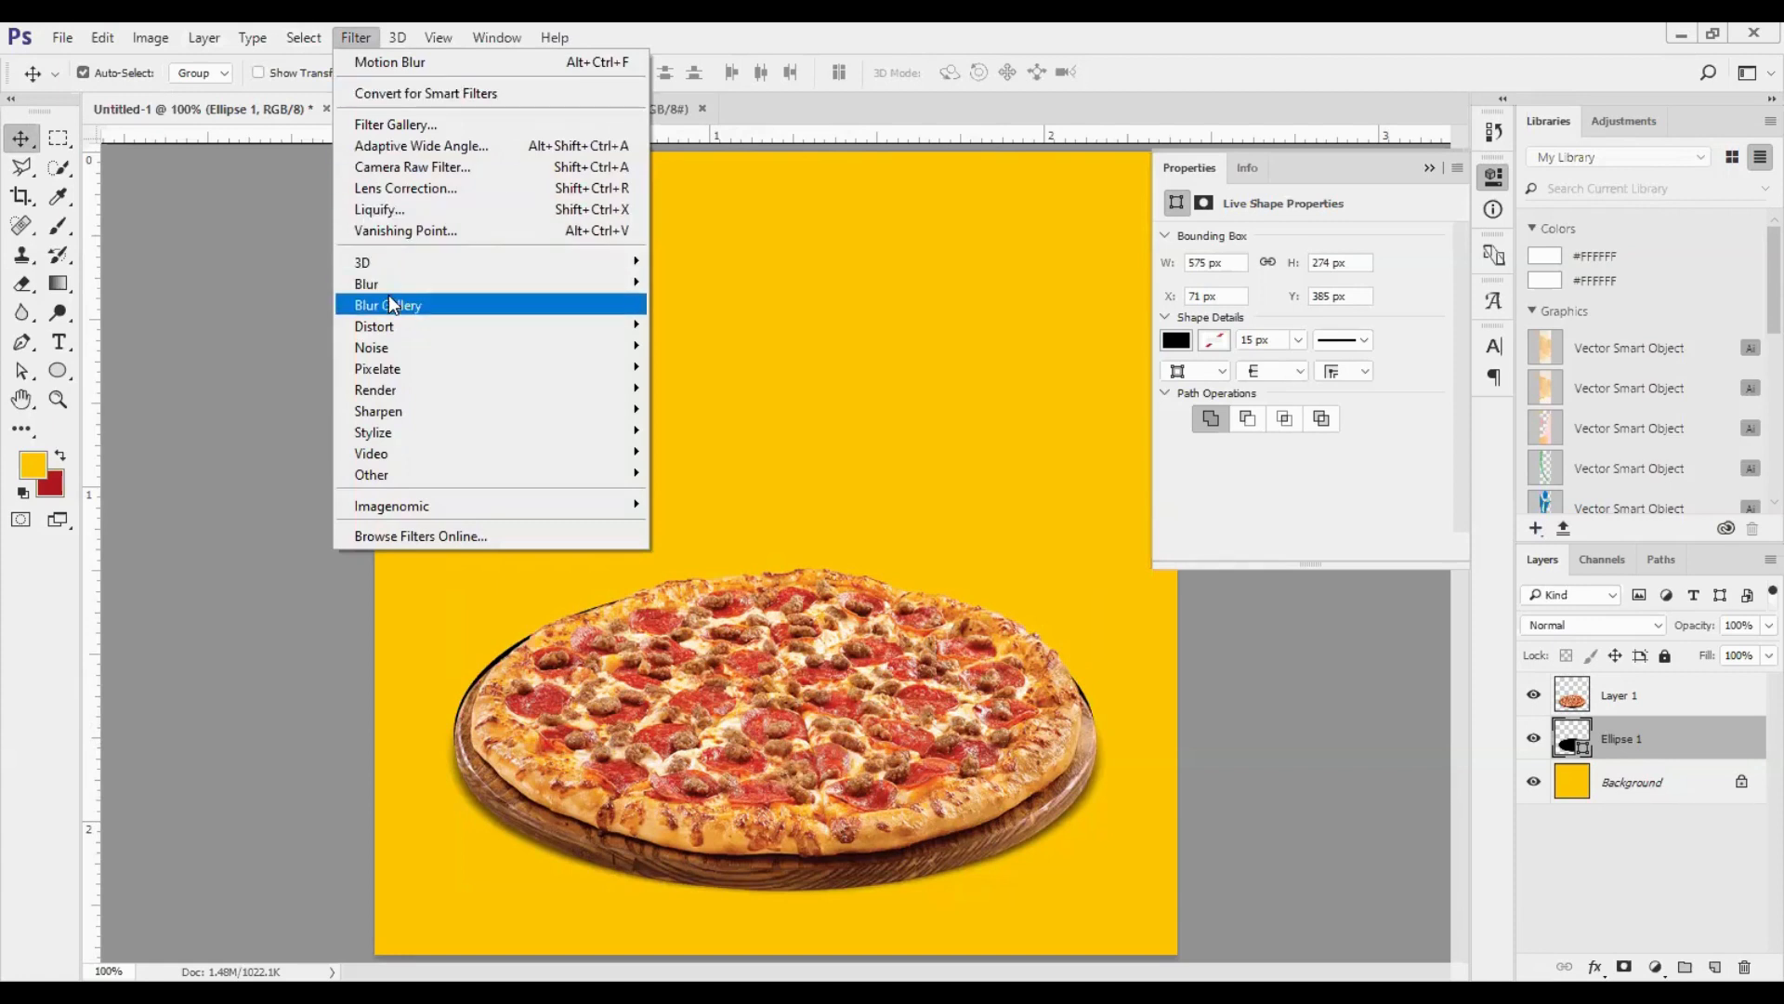
mouse_move(390, 284)
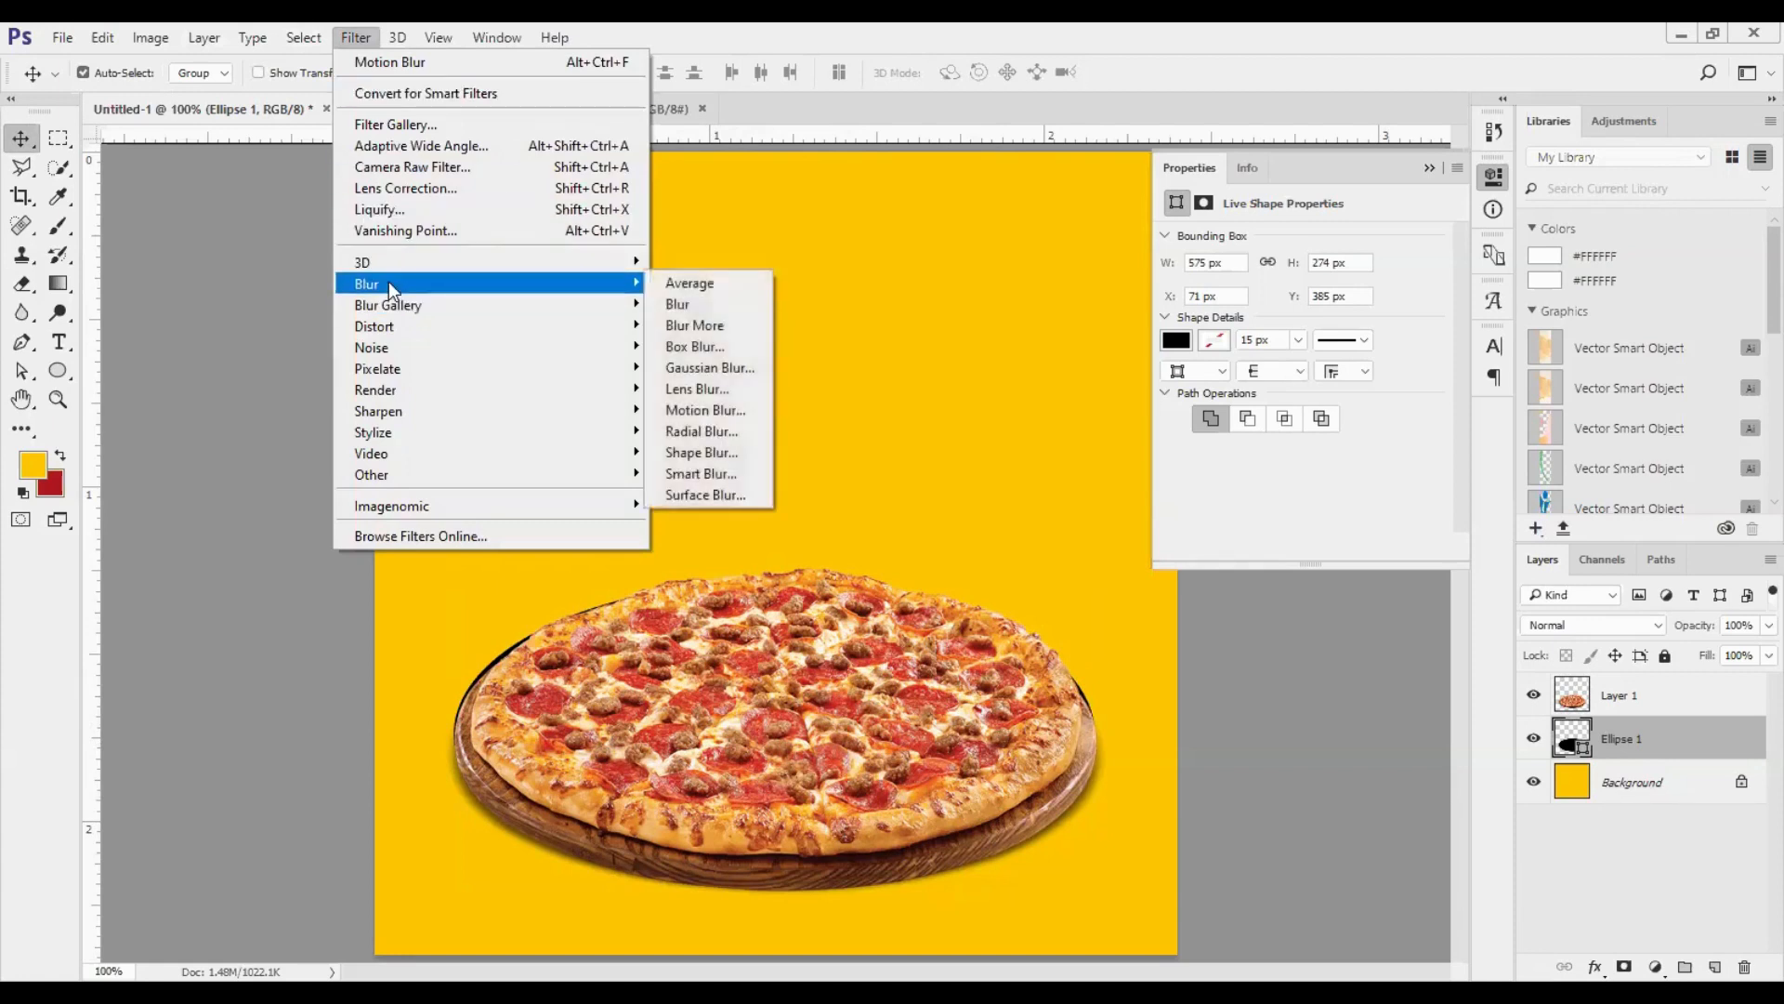
left_click(694, 409)
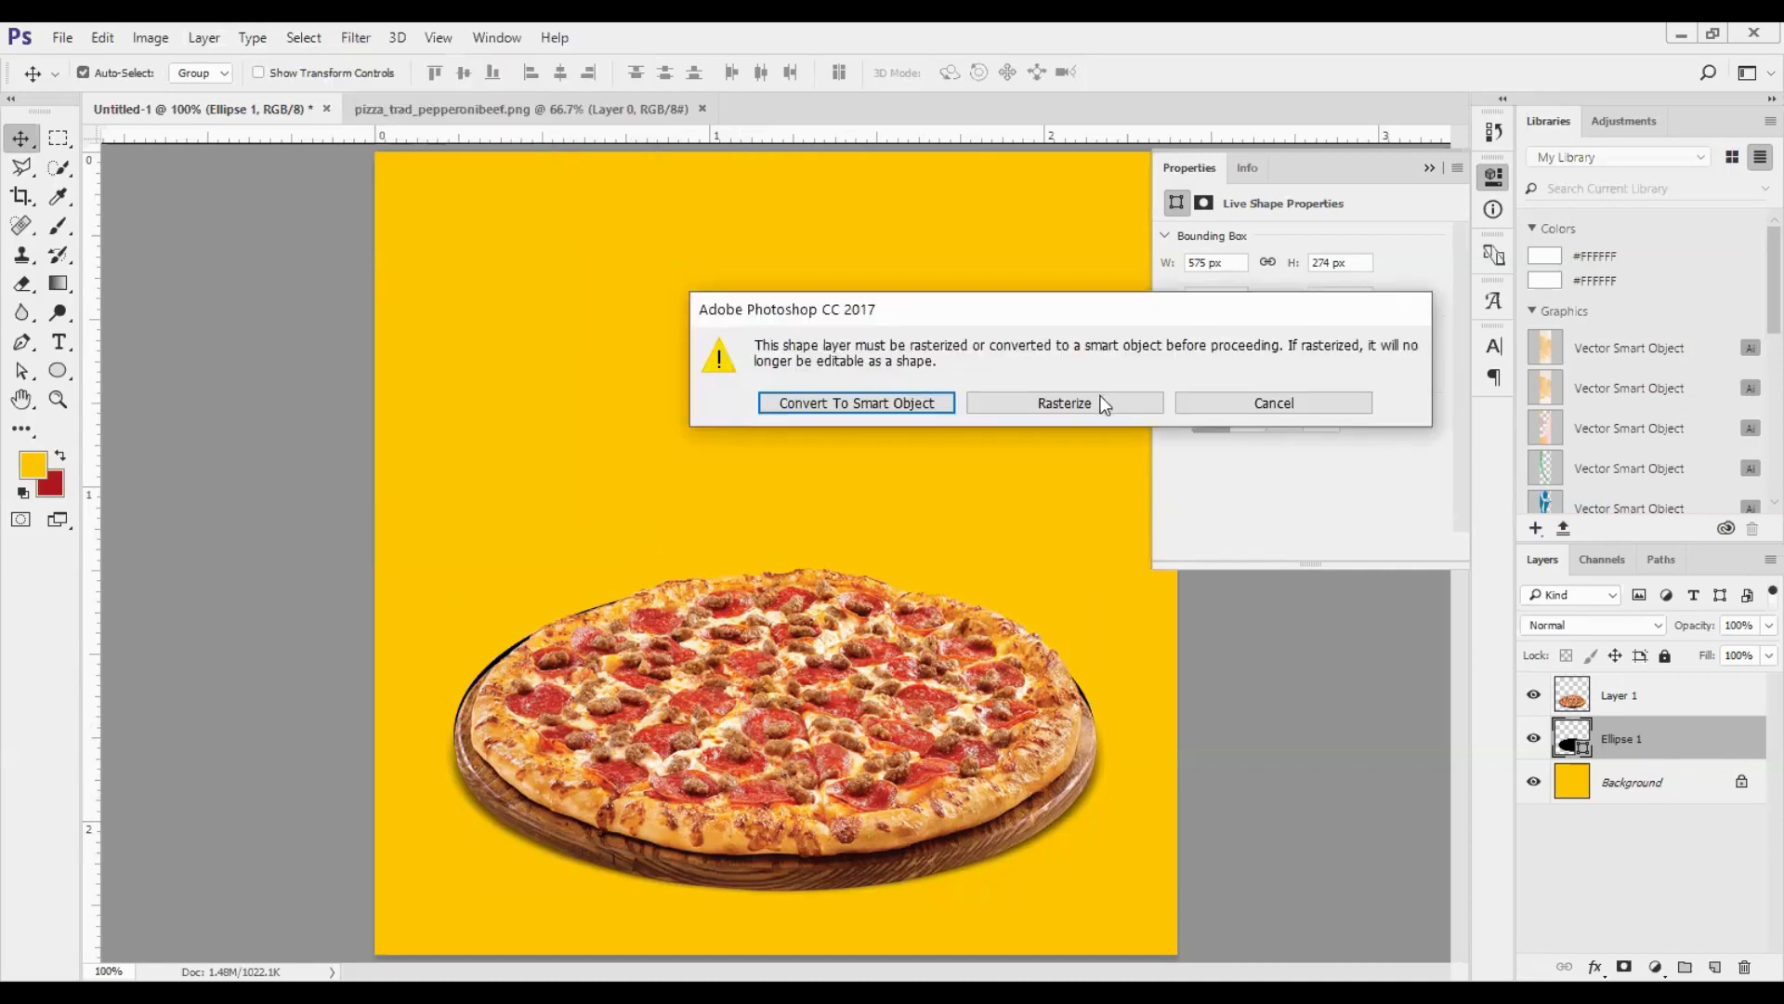
left_click(1035, 403)
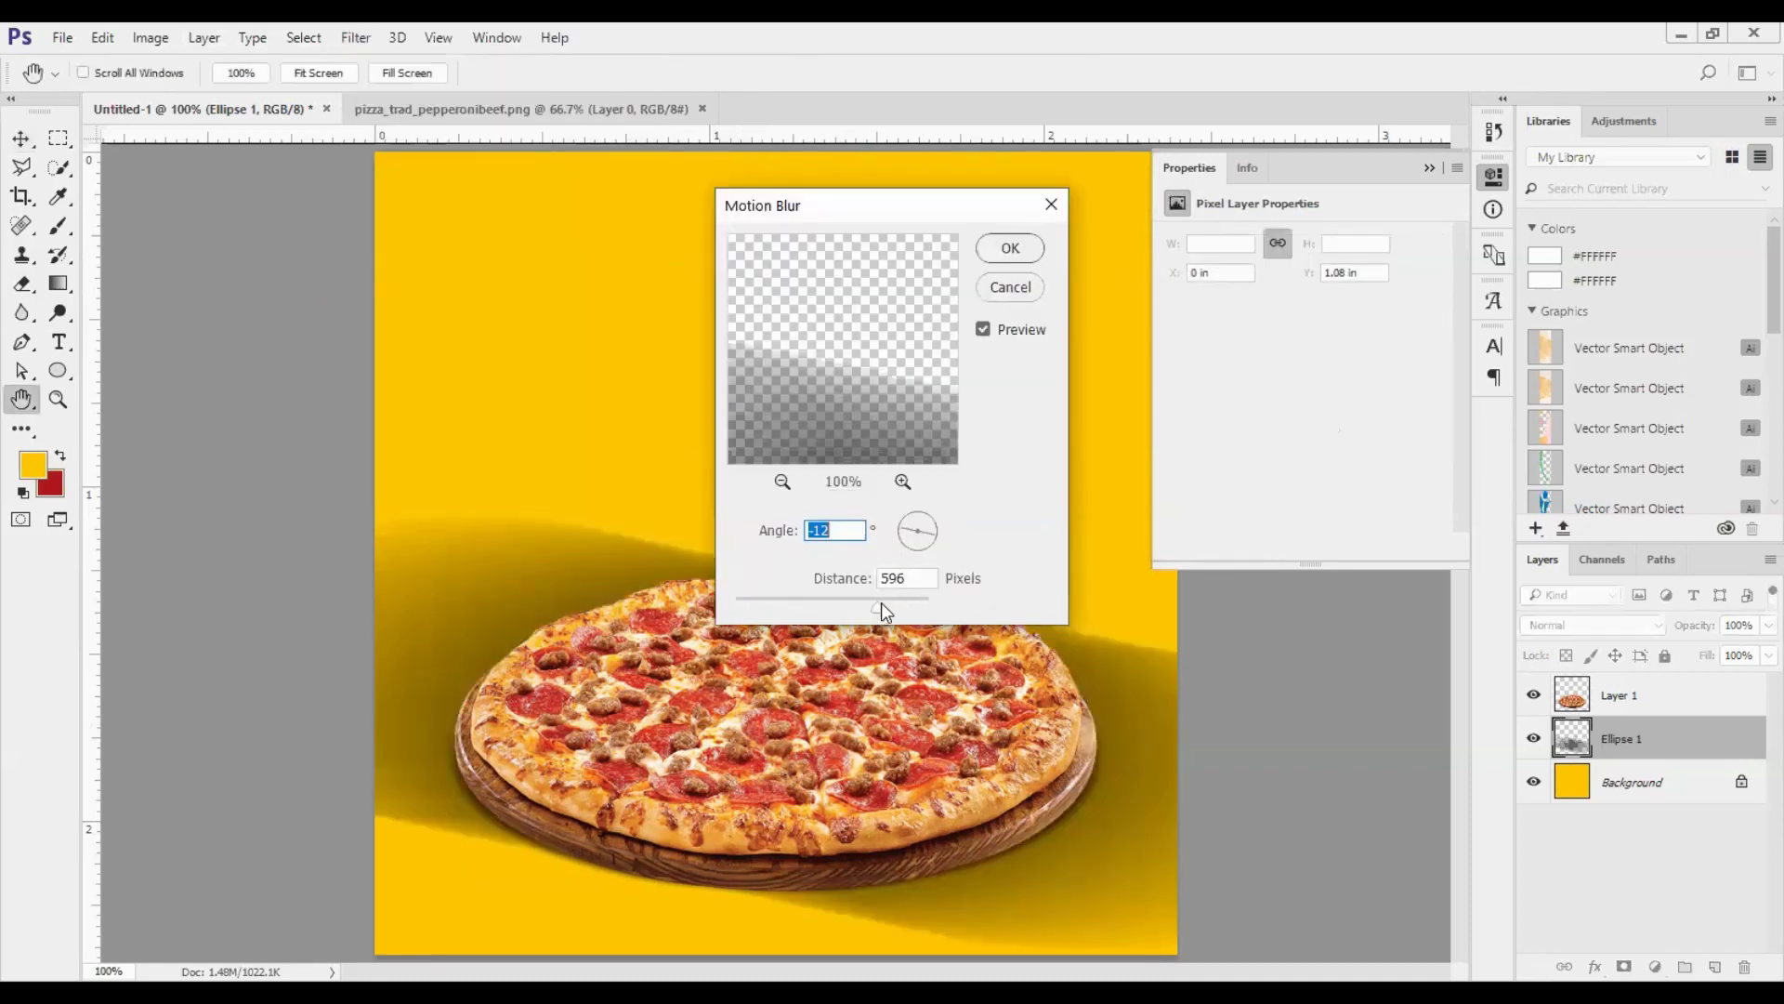
left_click_drag(881, 604, 883, 604)
left_click_drag(932, 534, 935, 530)
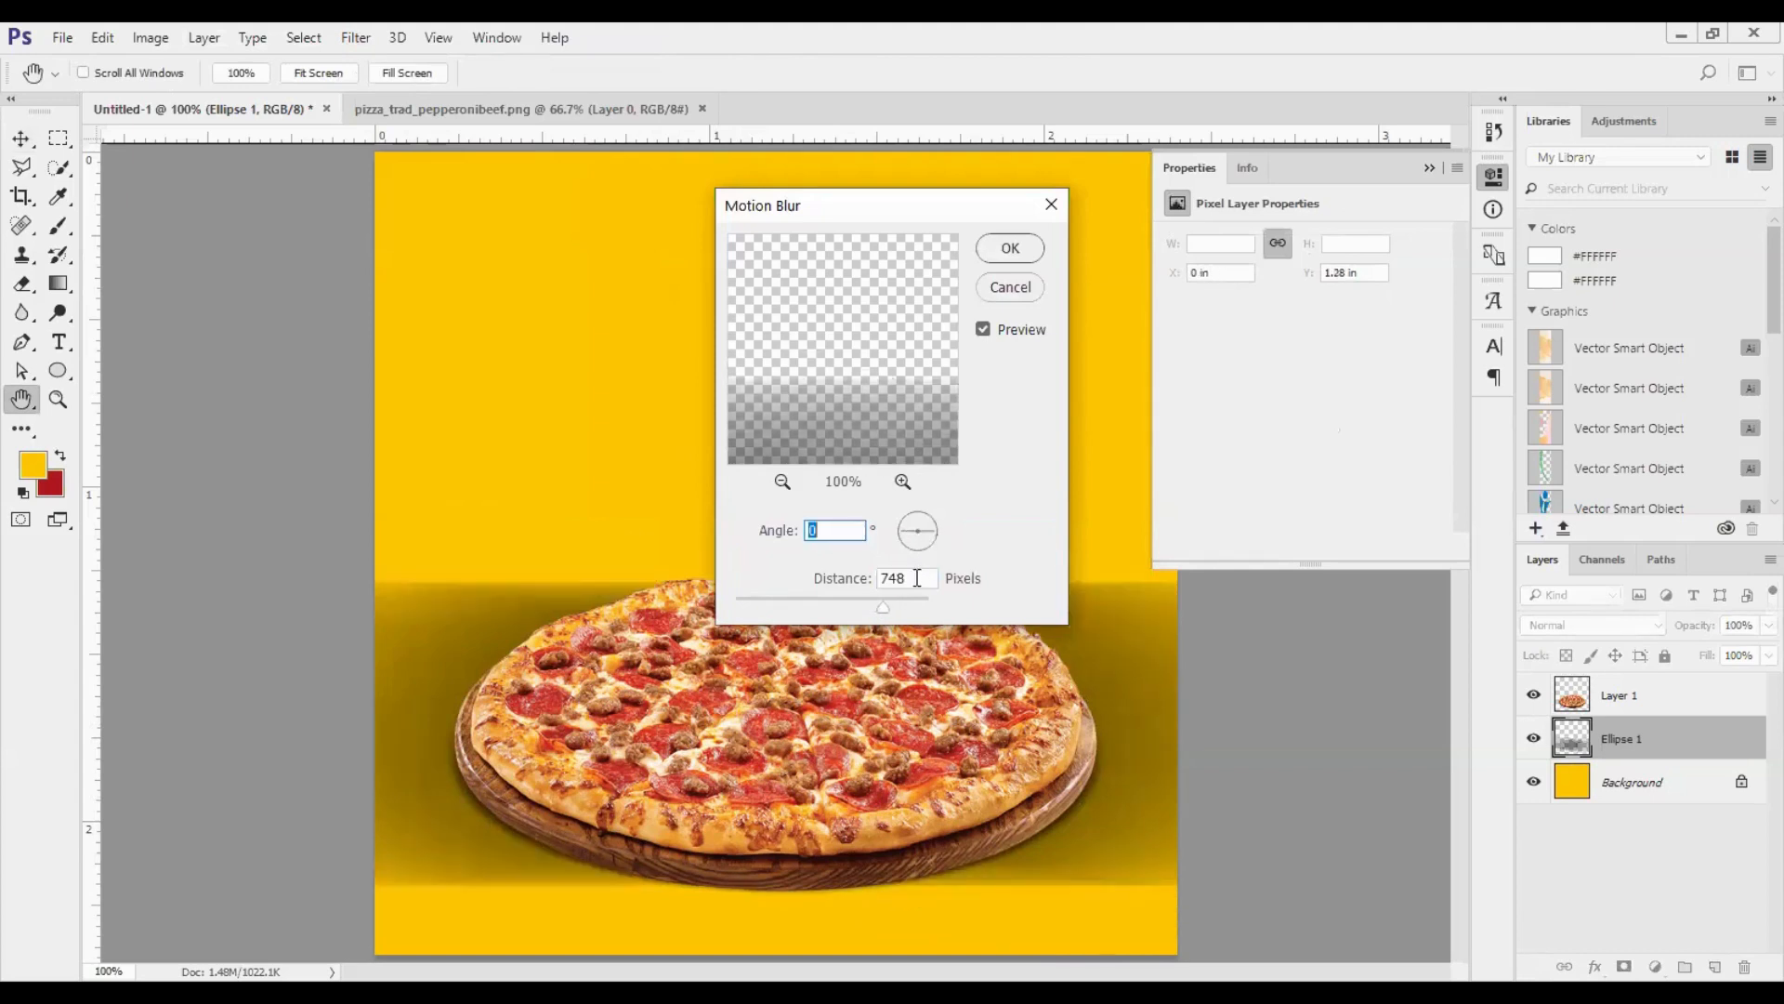
left_click_drag(847, 607, 772, 611)
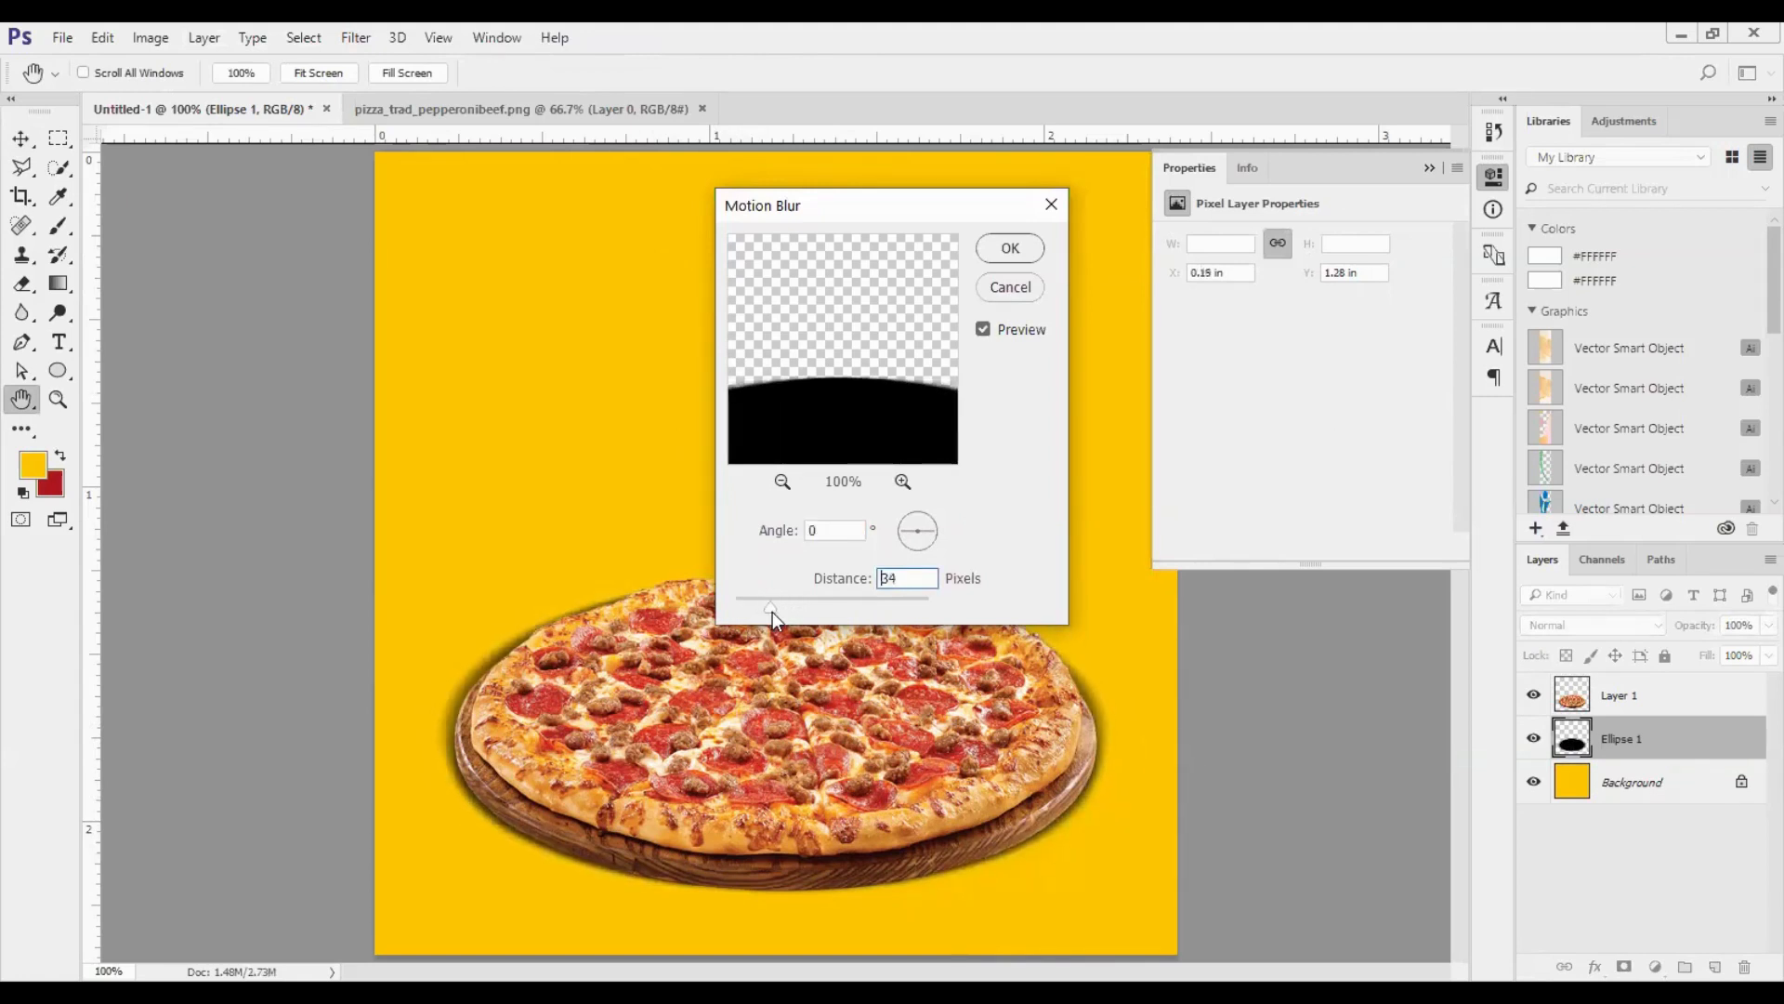
left_click(1000, 250)
- Lower the blurred ellipse layer's opacity to 19%, hiding the pizza layer temporarily to judge the shadow
left_click_drag(1702, 628, 1643, 635)
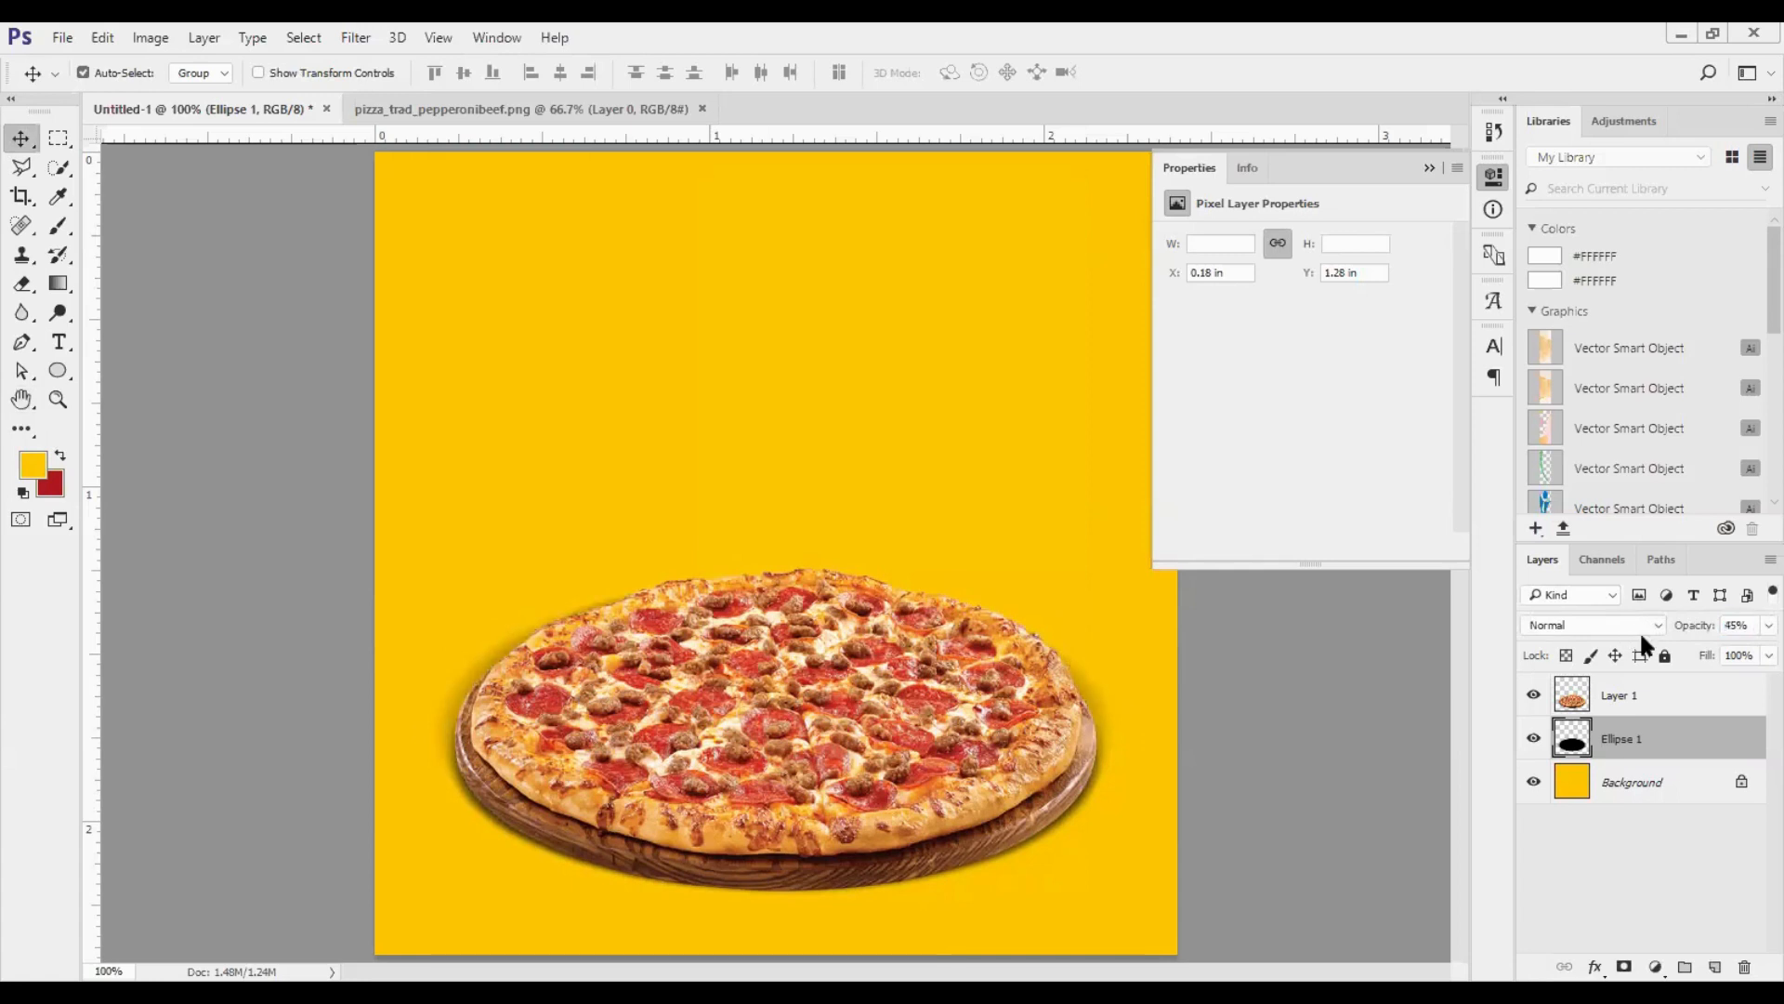
left_click_drag(1681, 638, 1761, 658)
left_click(1533, 695)
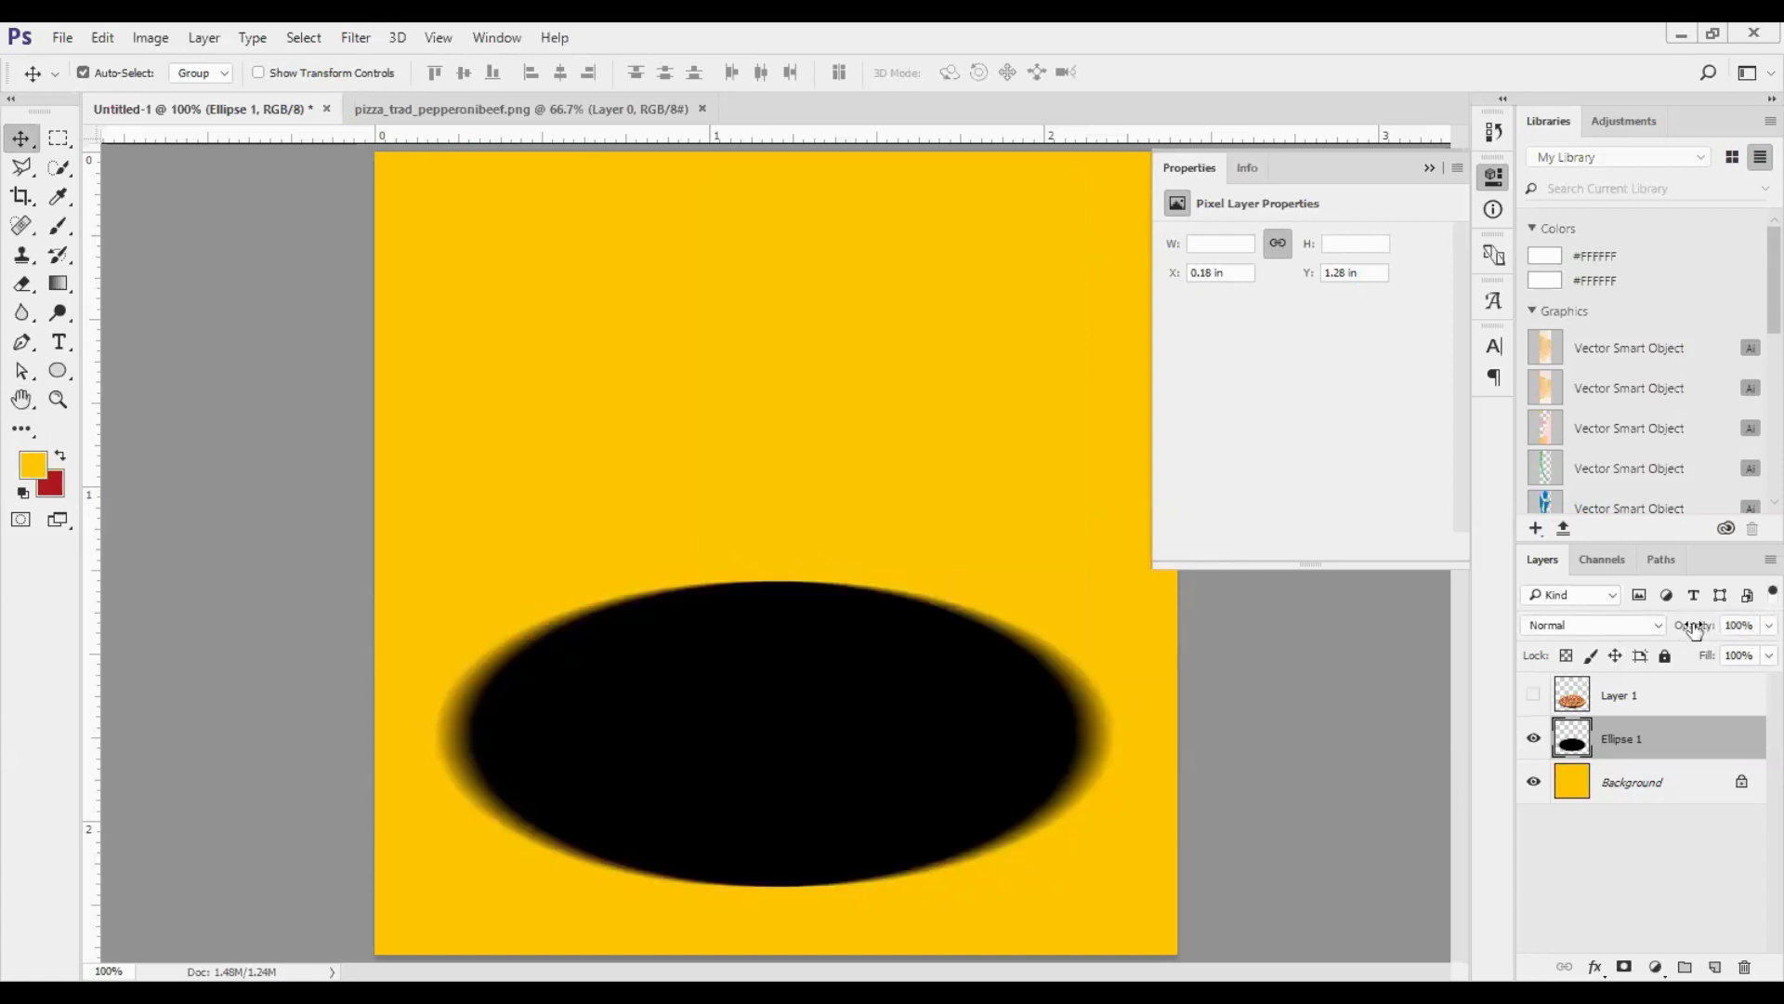
left_click_drag(1693, 630, 1605, 647)
left_click(1533, 695)
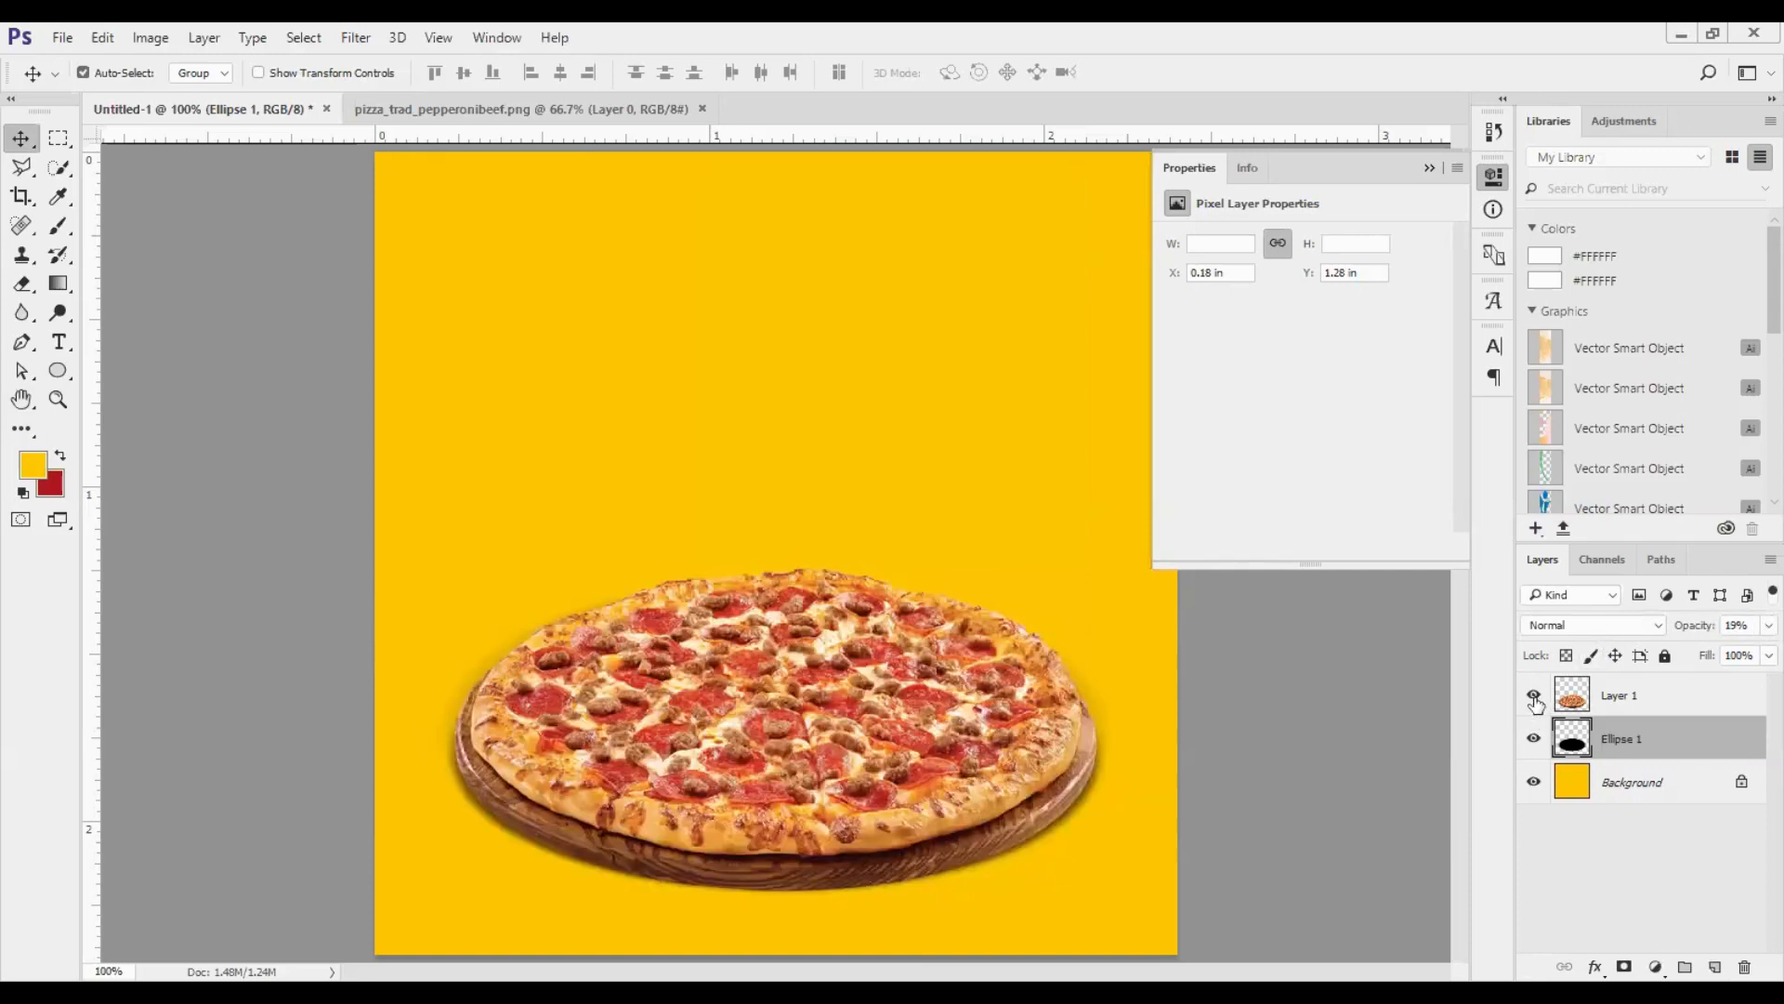
- Compare the pizza with and without its shadow by repeatedly hiding and showing the blurred ellipse layer
left_click(1534, 737)
left_click(1536, 737)
left_click(1536, 737)
left_click(1536, 737)
left_click(1536, 737)
left_click(1536, 737)
left_click(1431, 167)
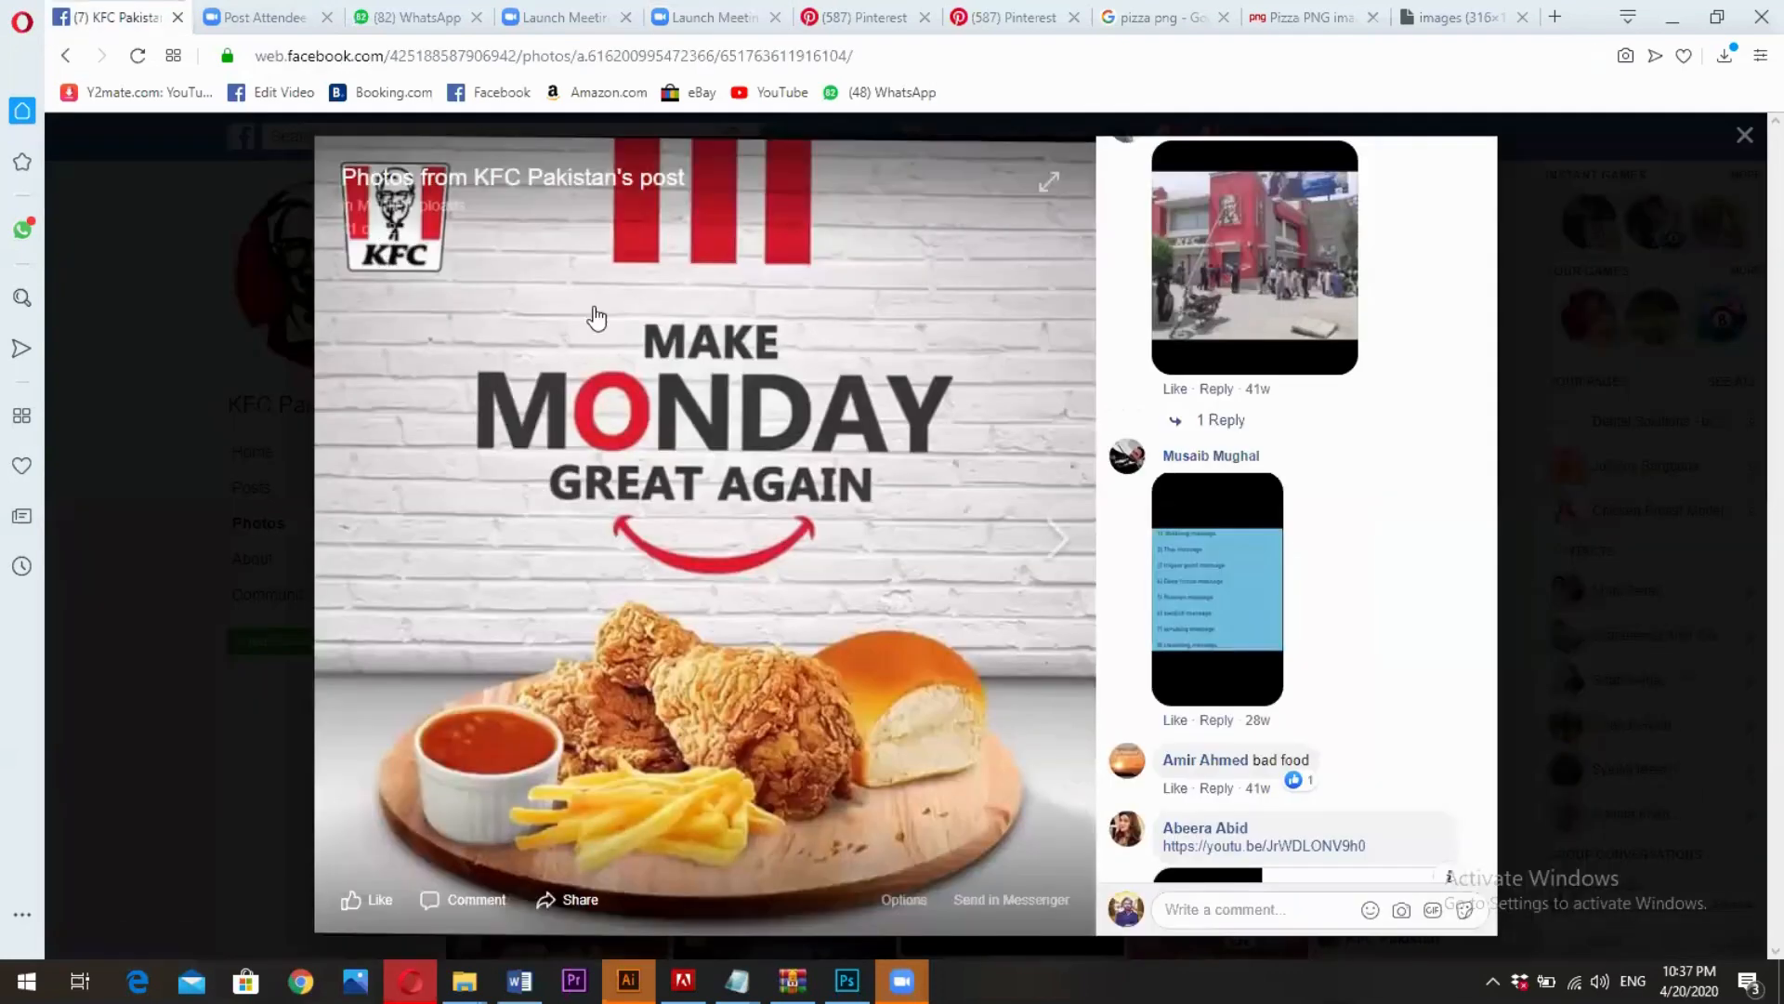
- Switch to the Opera browser and search Google Images for "kfc logo" in a new tab
left_click(1450, 11)
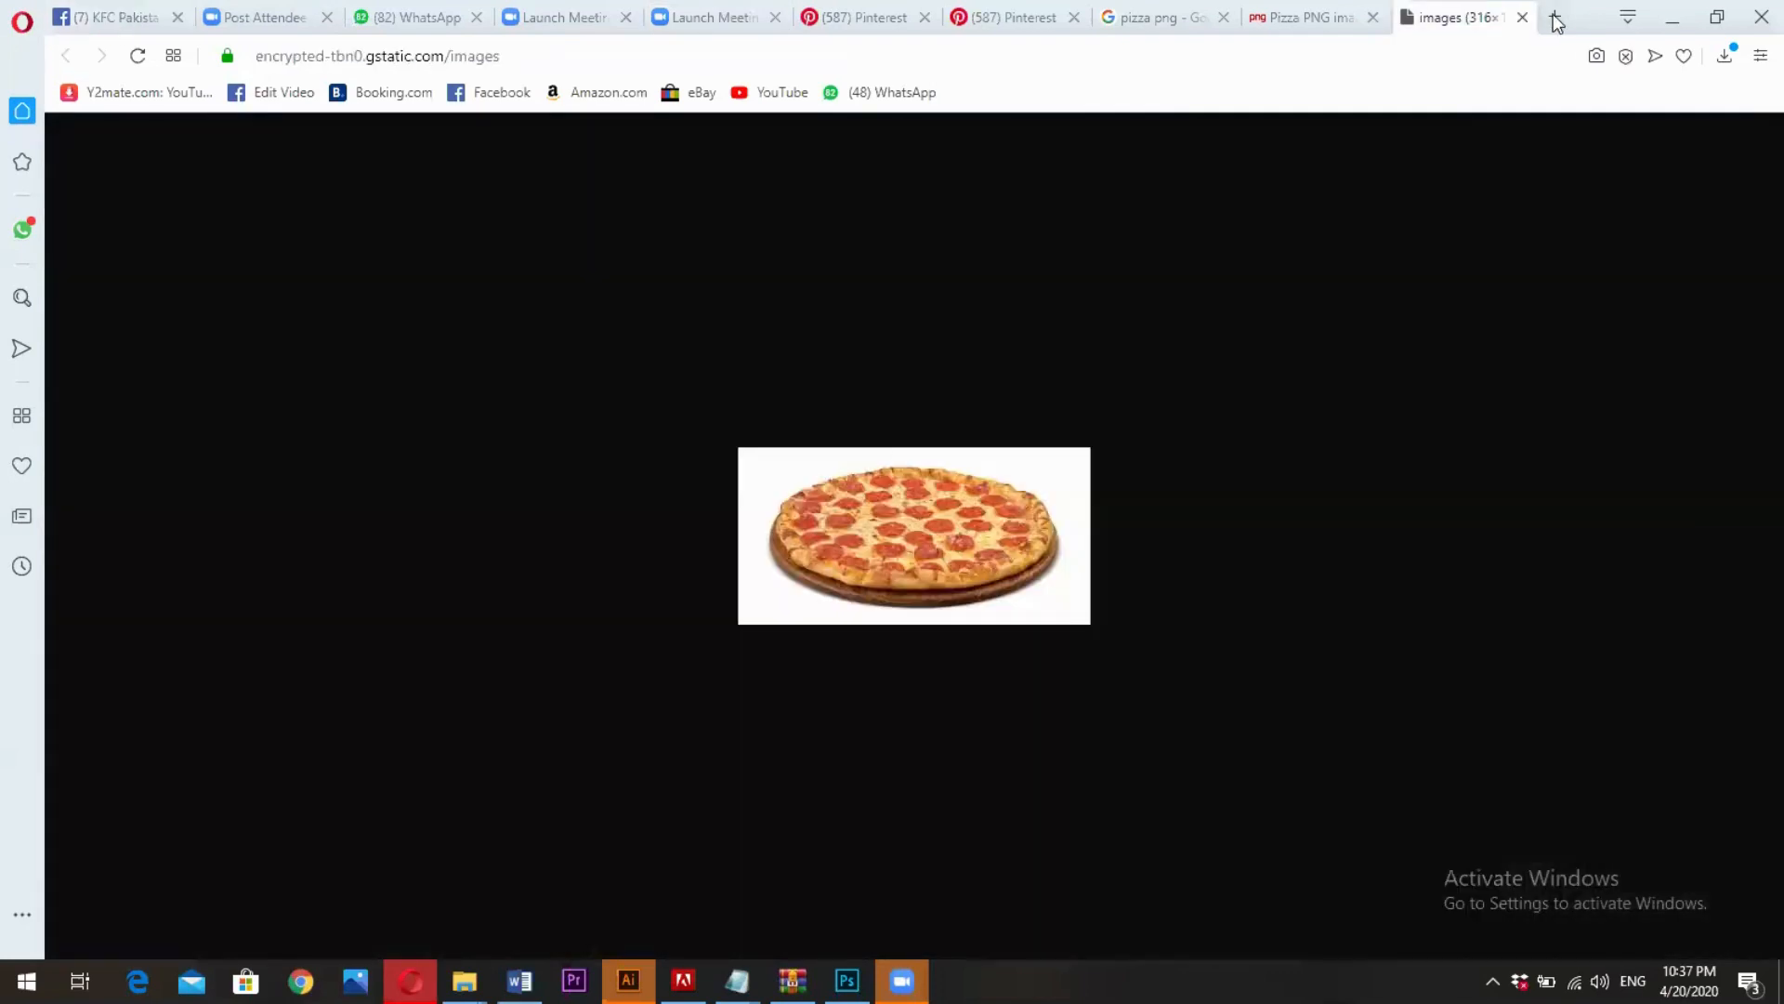
key("ctrl+t")
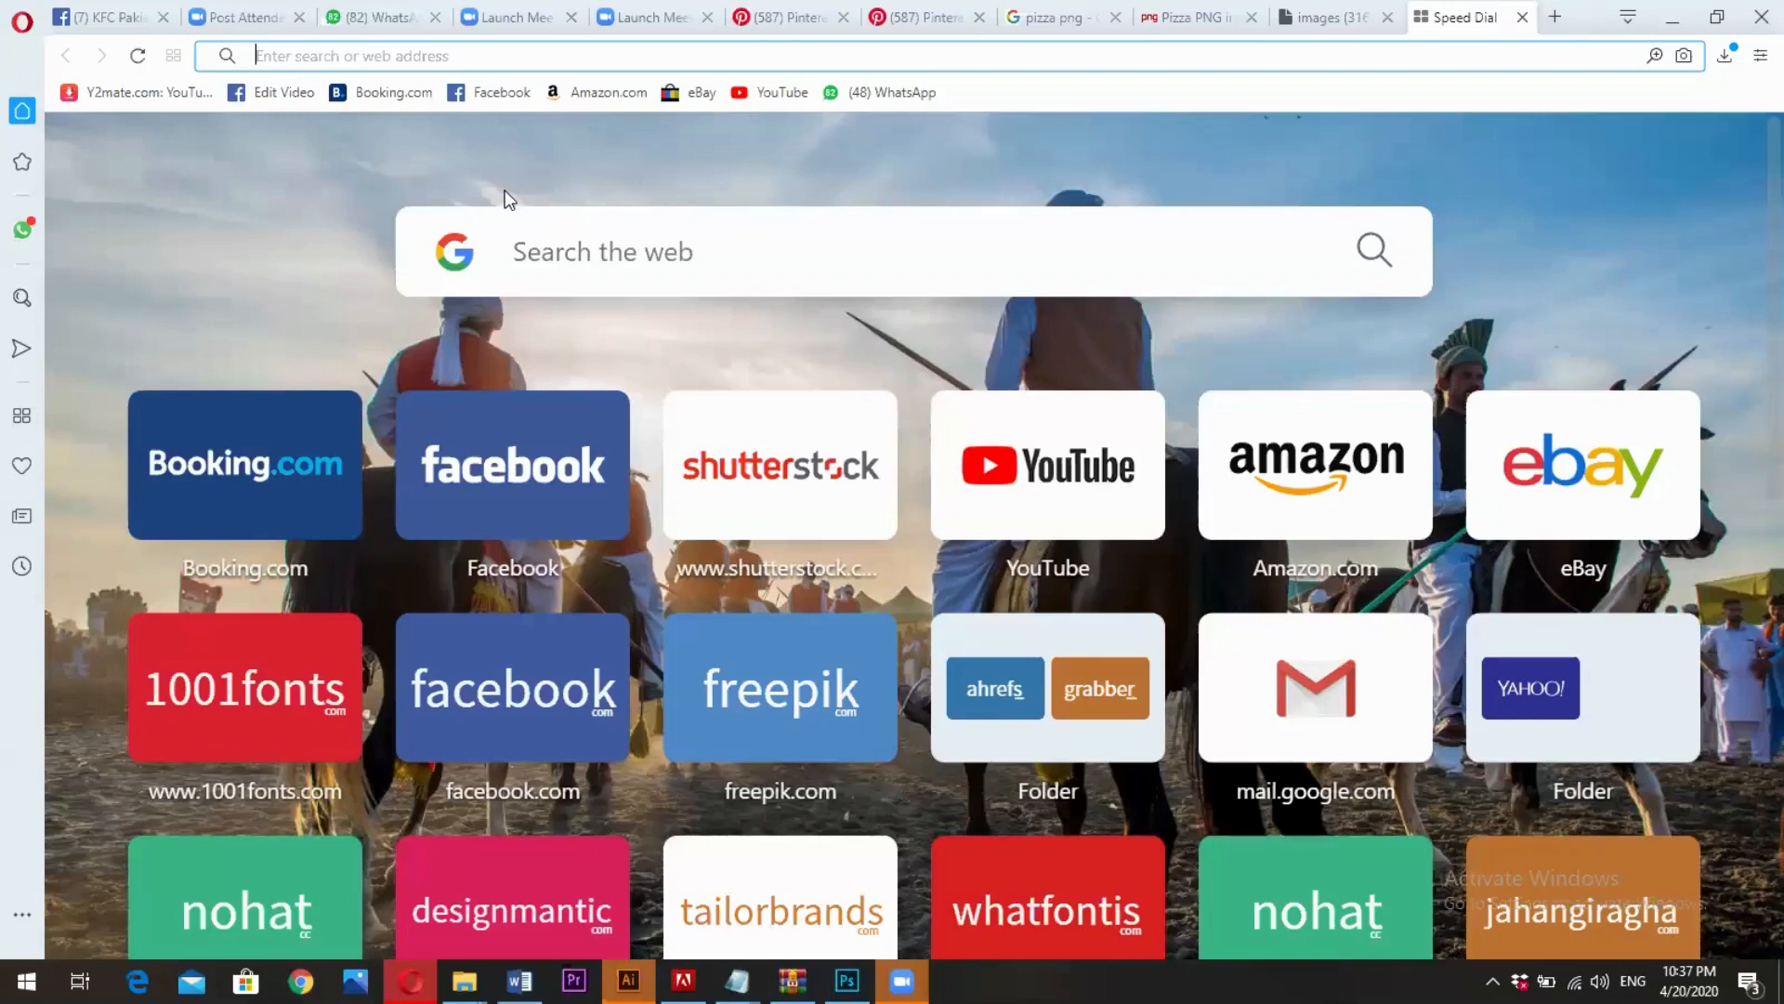
type("k")
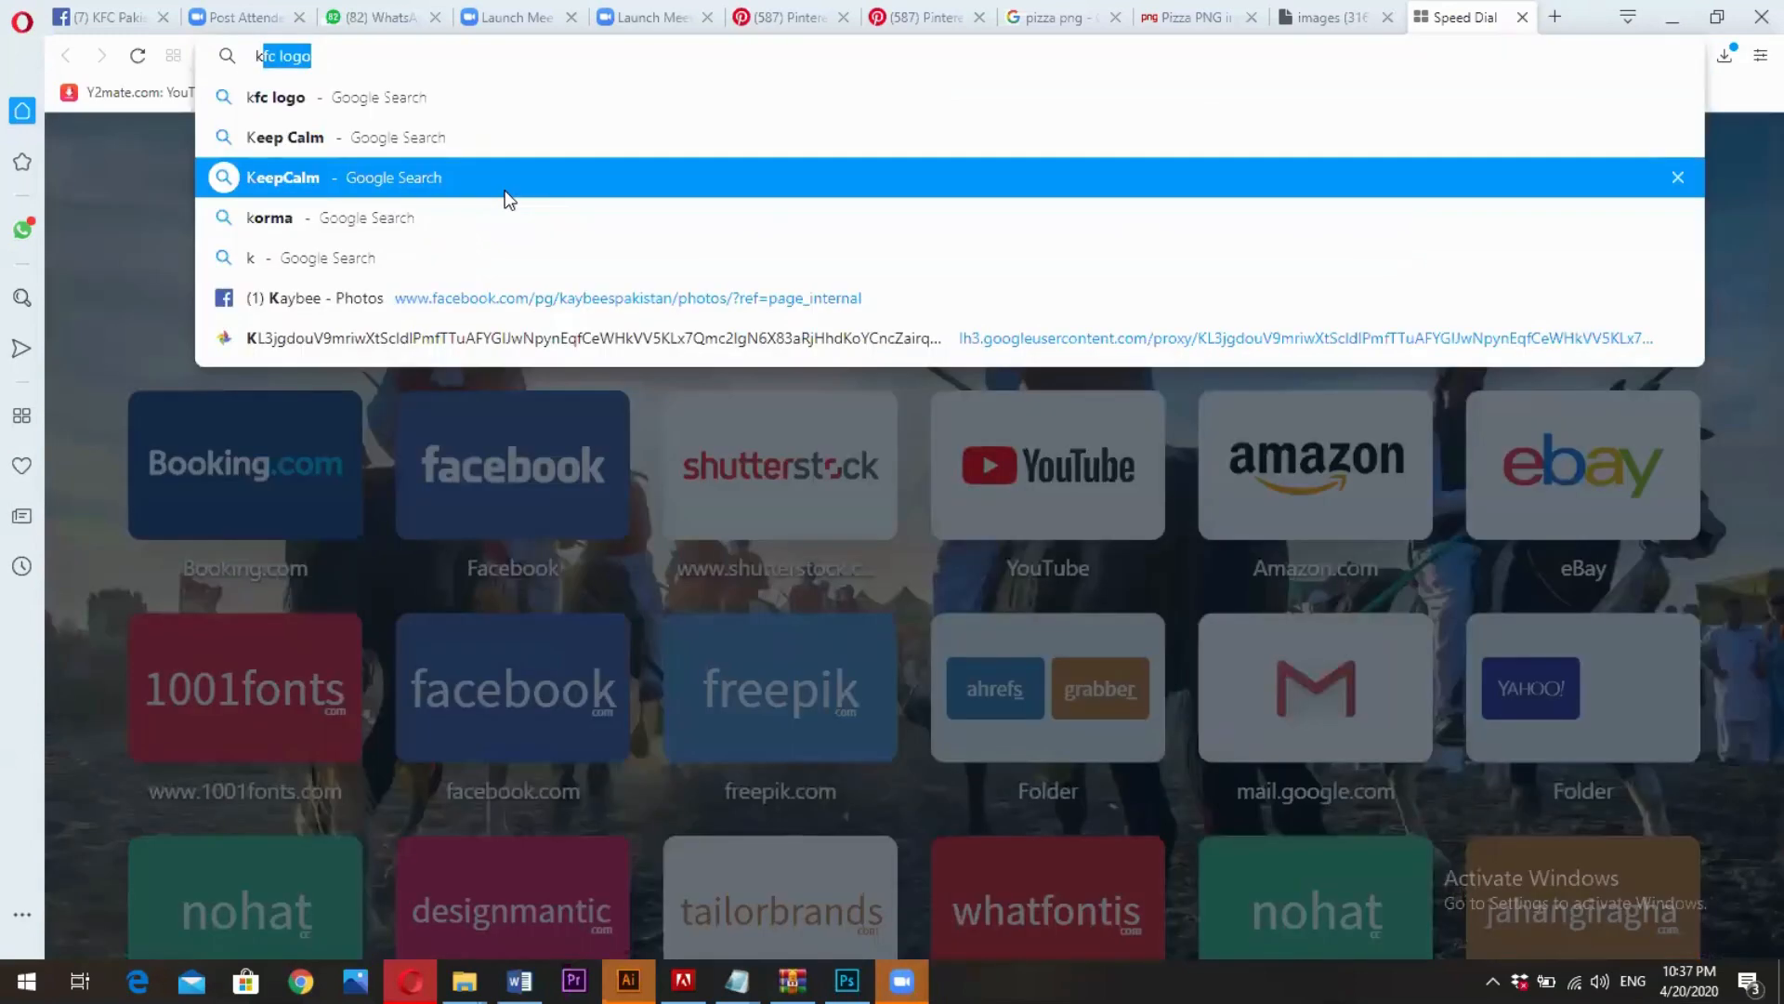
key("Return")
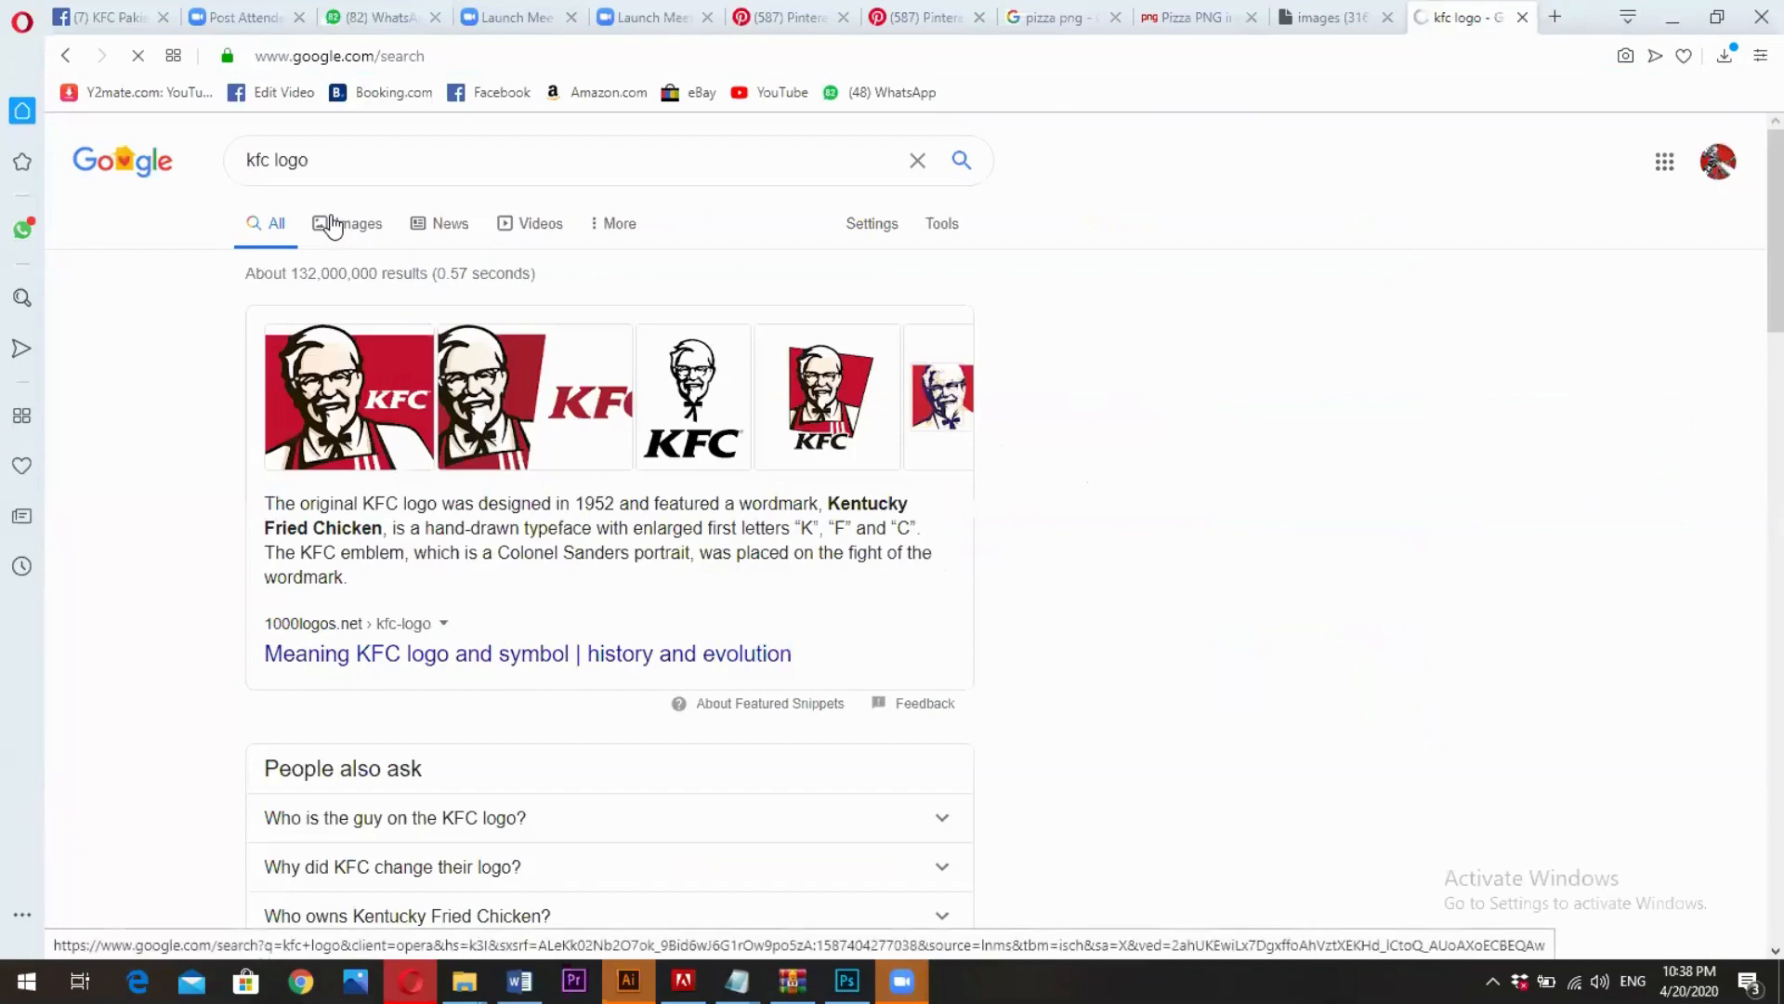
left_click(333, 225)
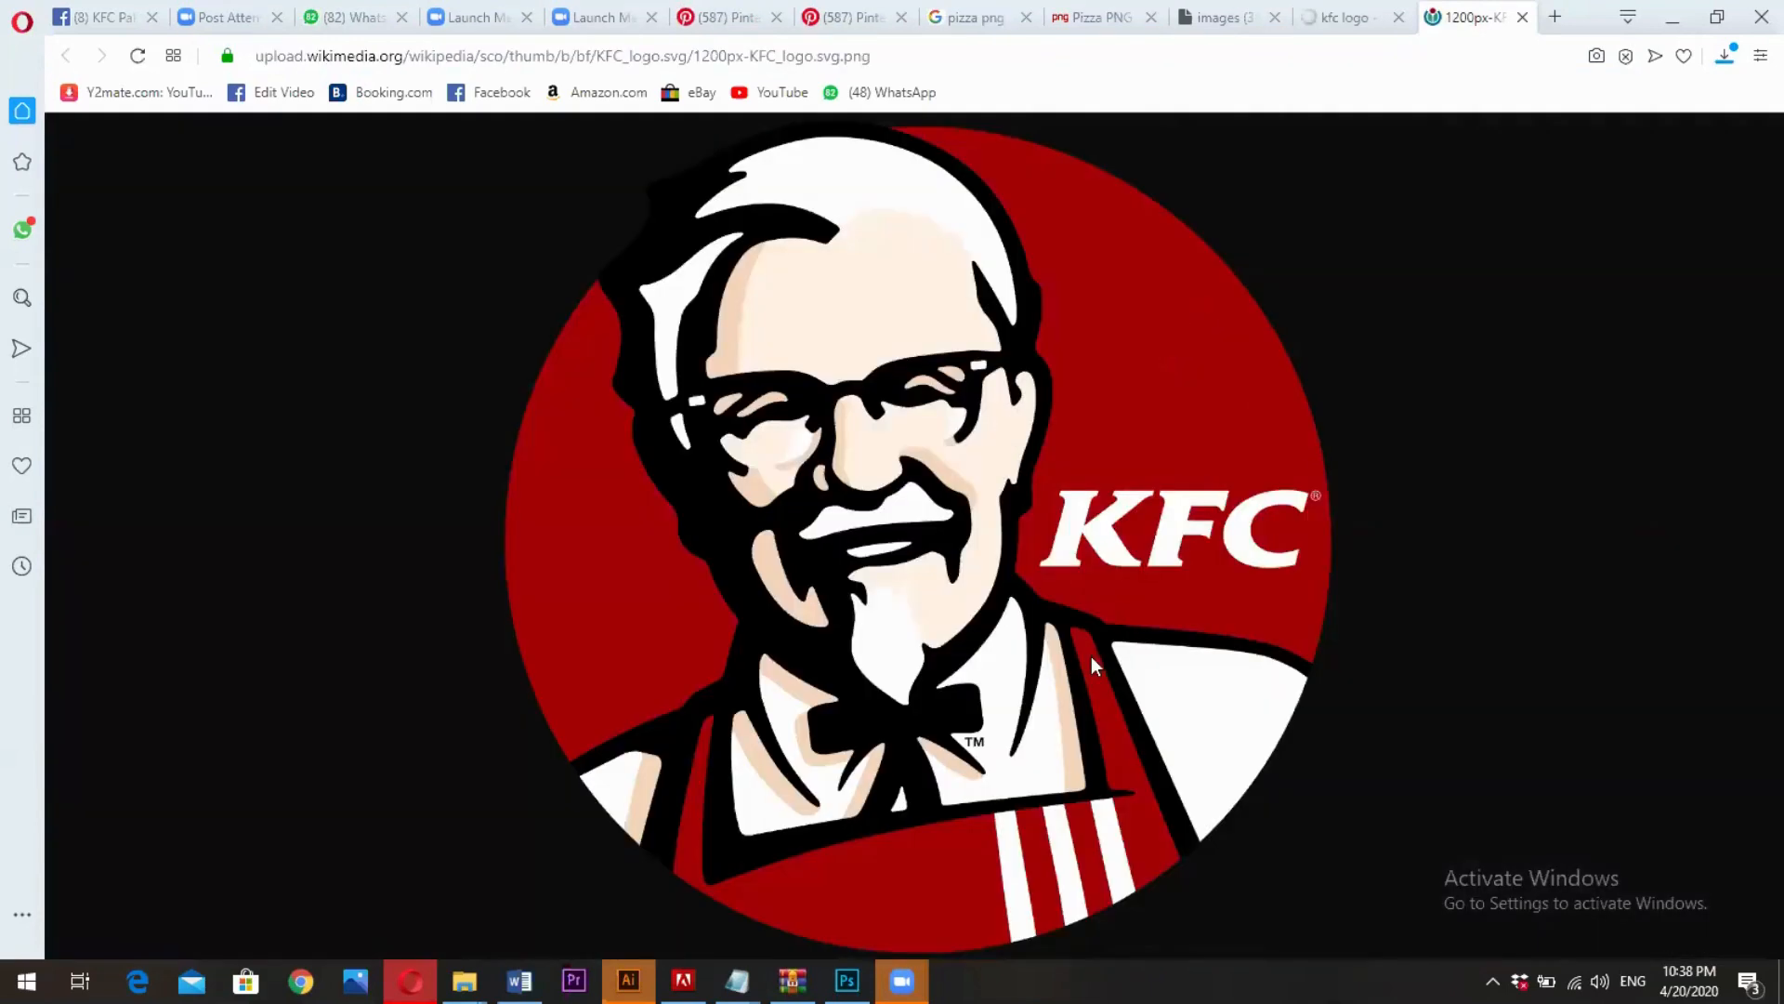
- Save the KFC logo to the Downloads folder as "1200px-KFC_logo.svg (1).png" and show the file in its folder
key("ctrl+s")
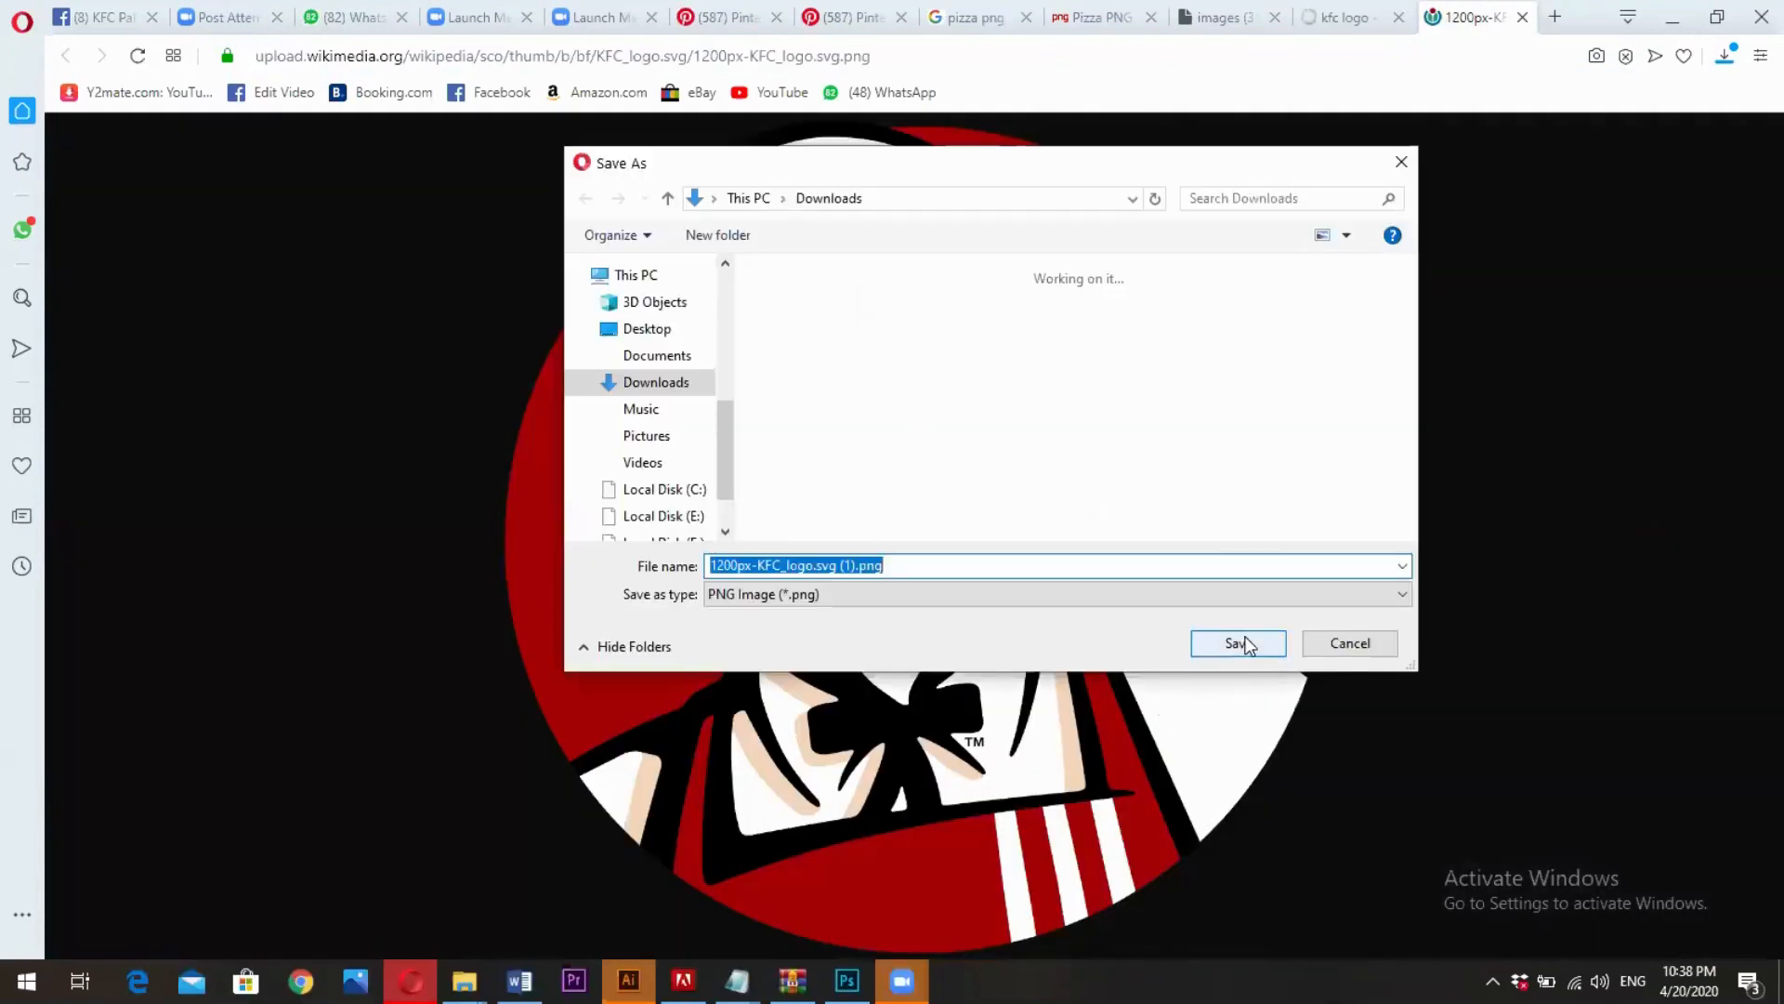
left_click(1242, 643)
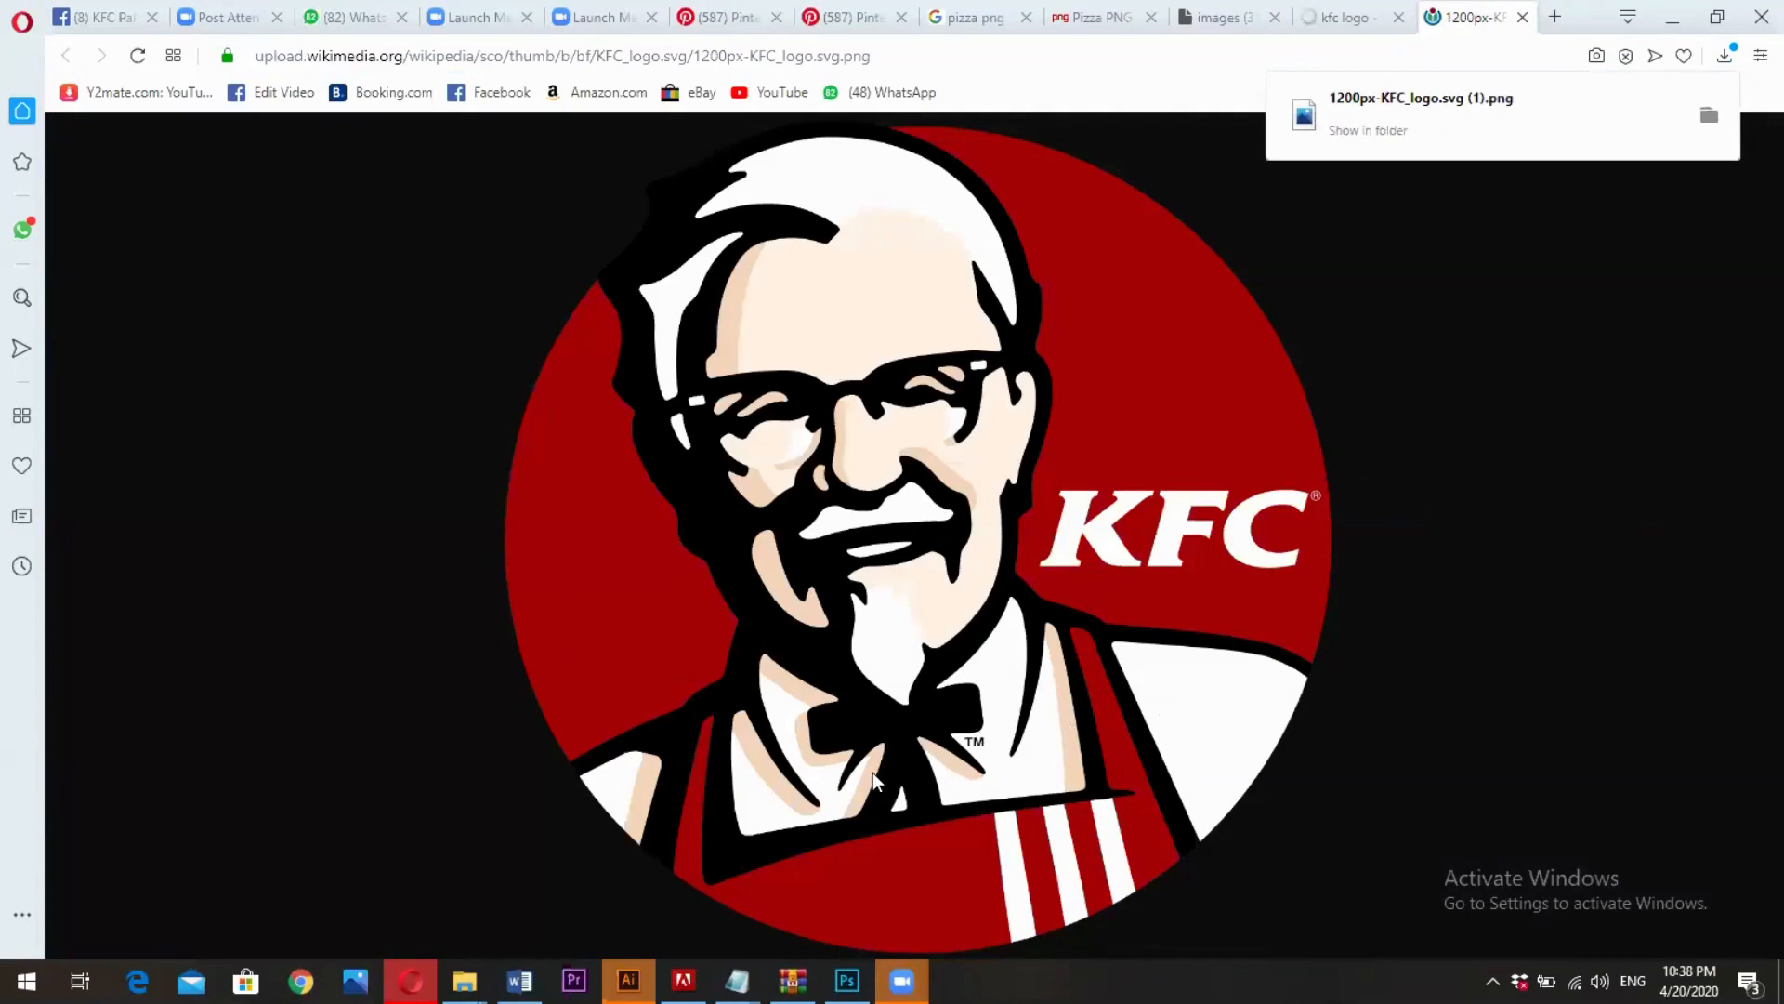
left_click(1367, 130)
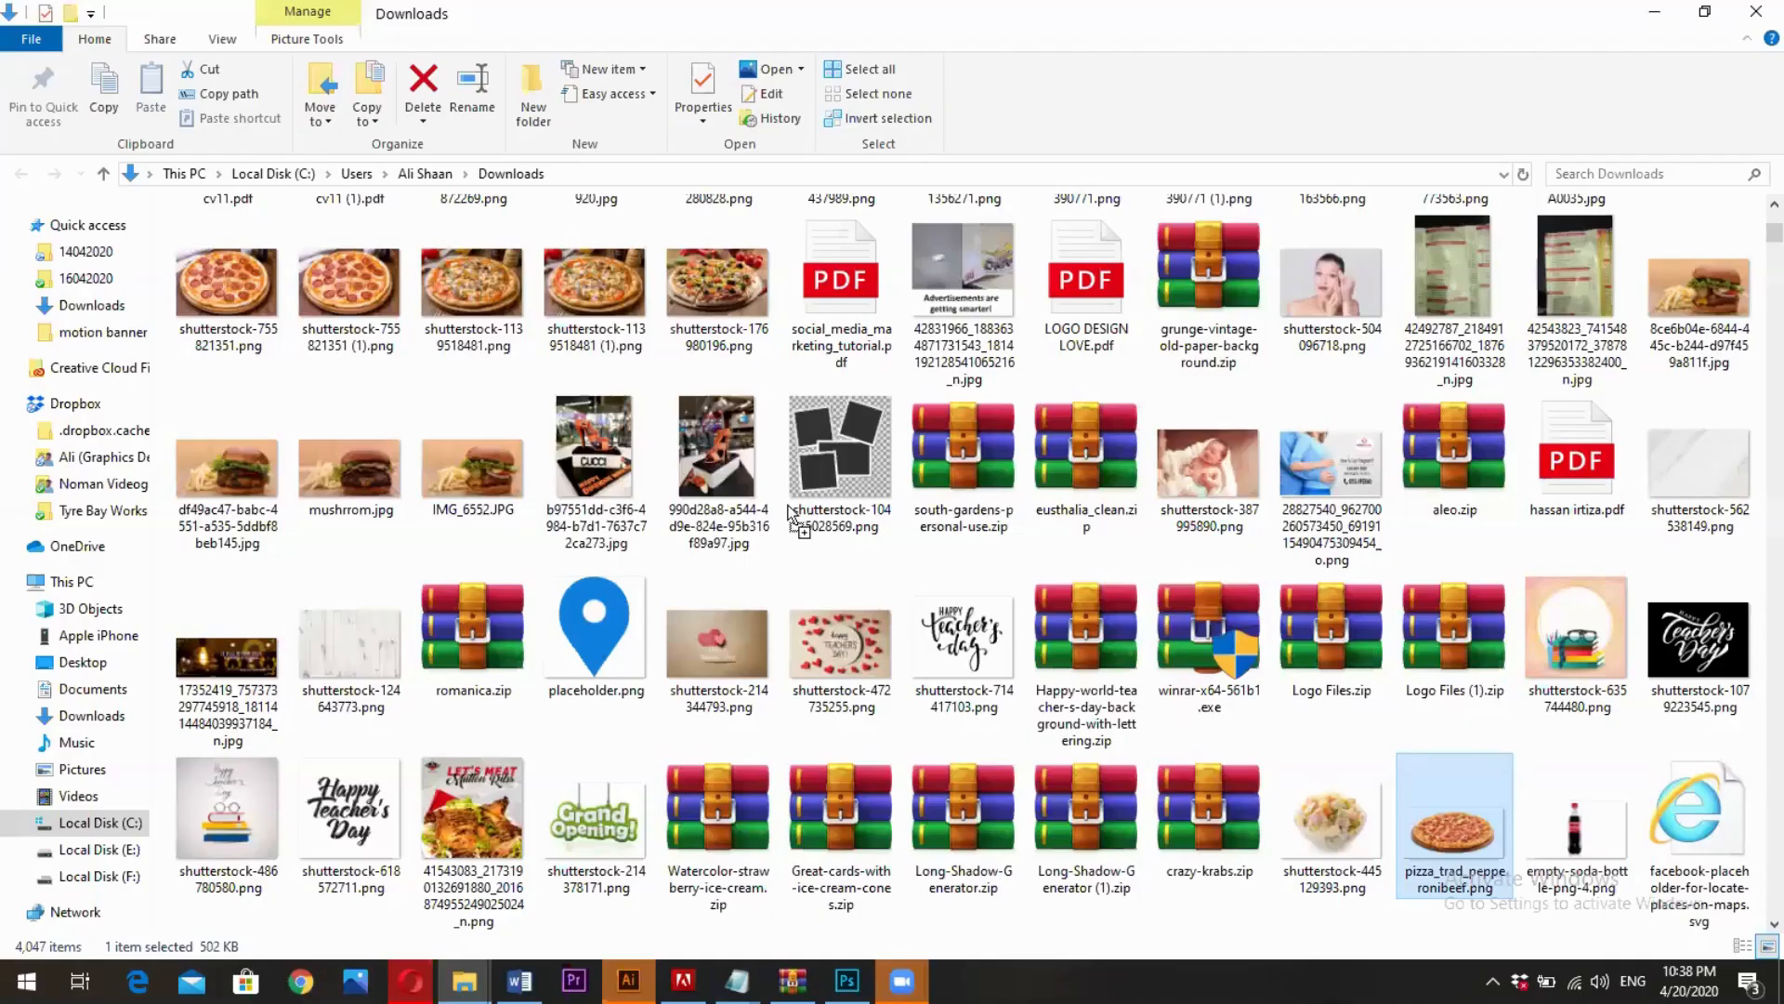
- Switch to Photoshop, placing the downloaded KFC logo in the pizza design and scaling it to about 3.68% around its center
left_click_drag(840, 825, 852, 976)
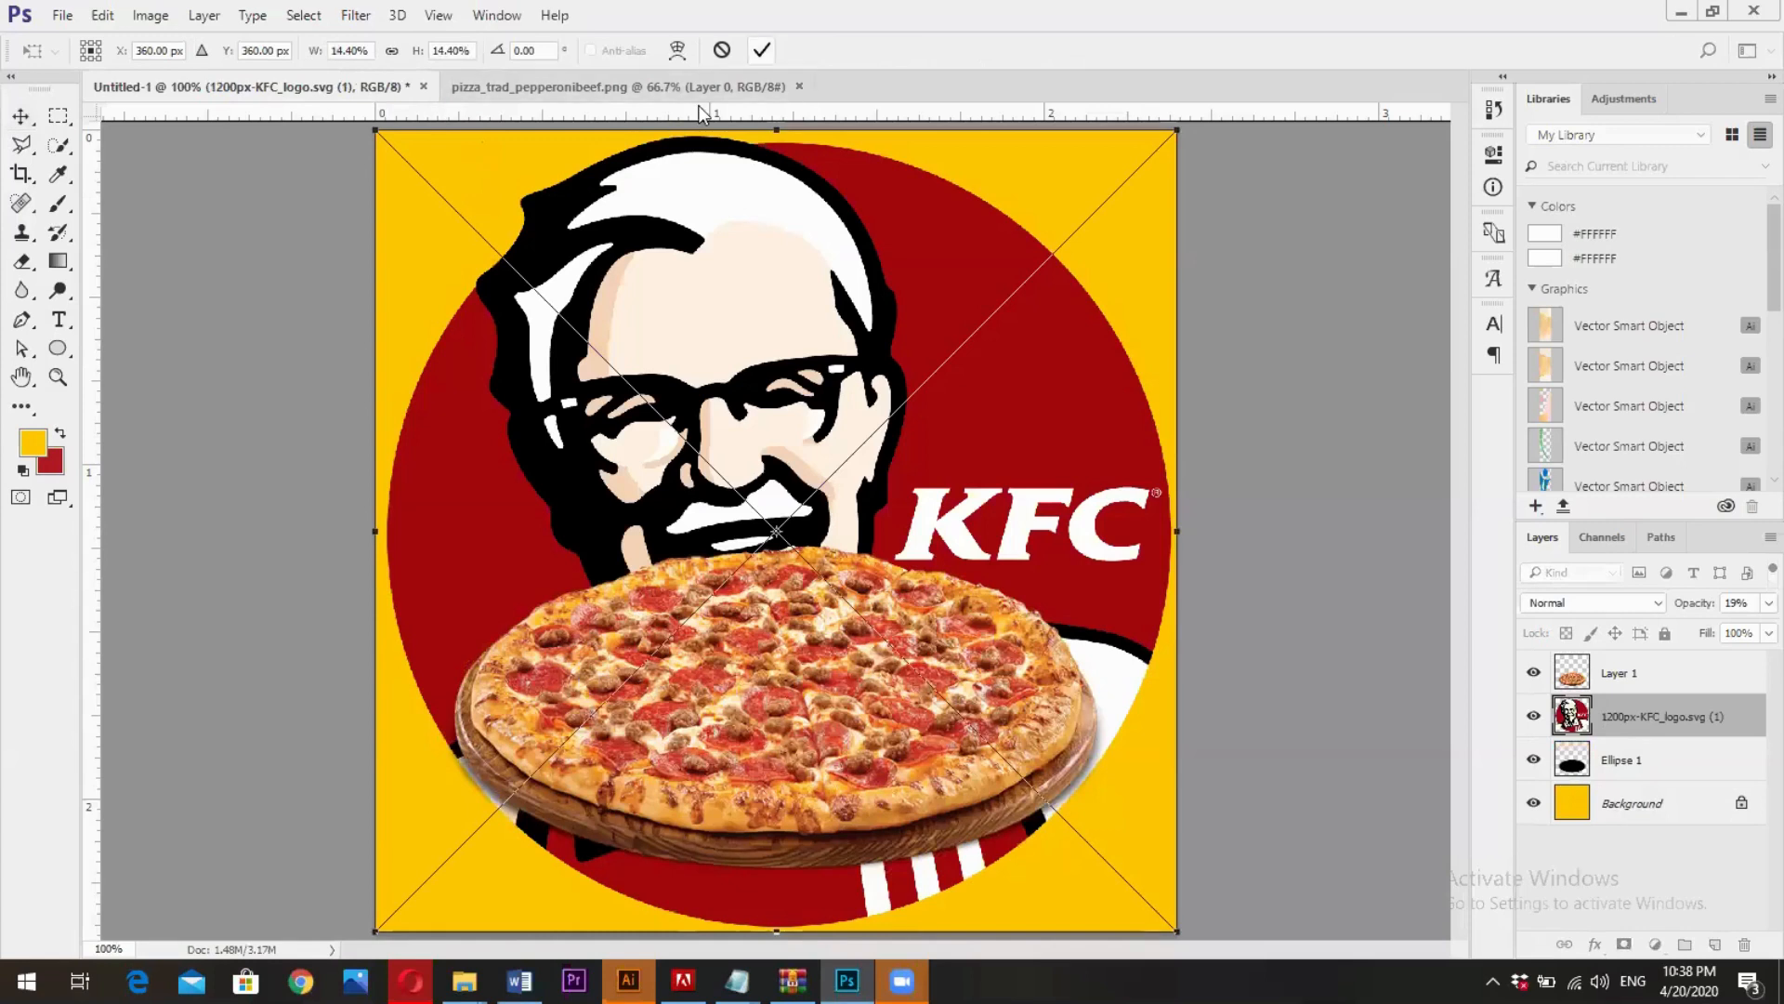
key("Return")
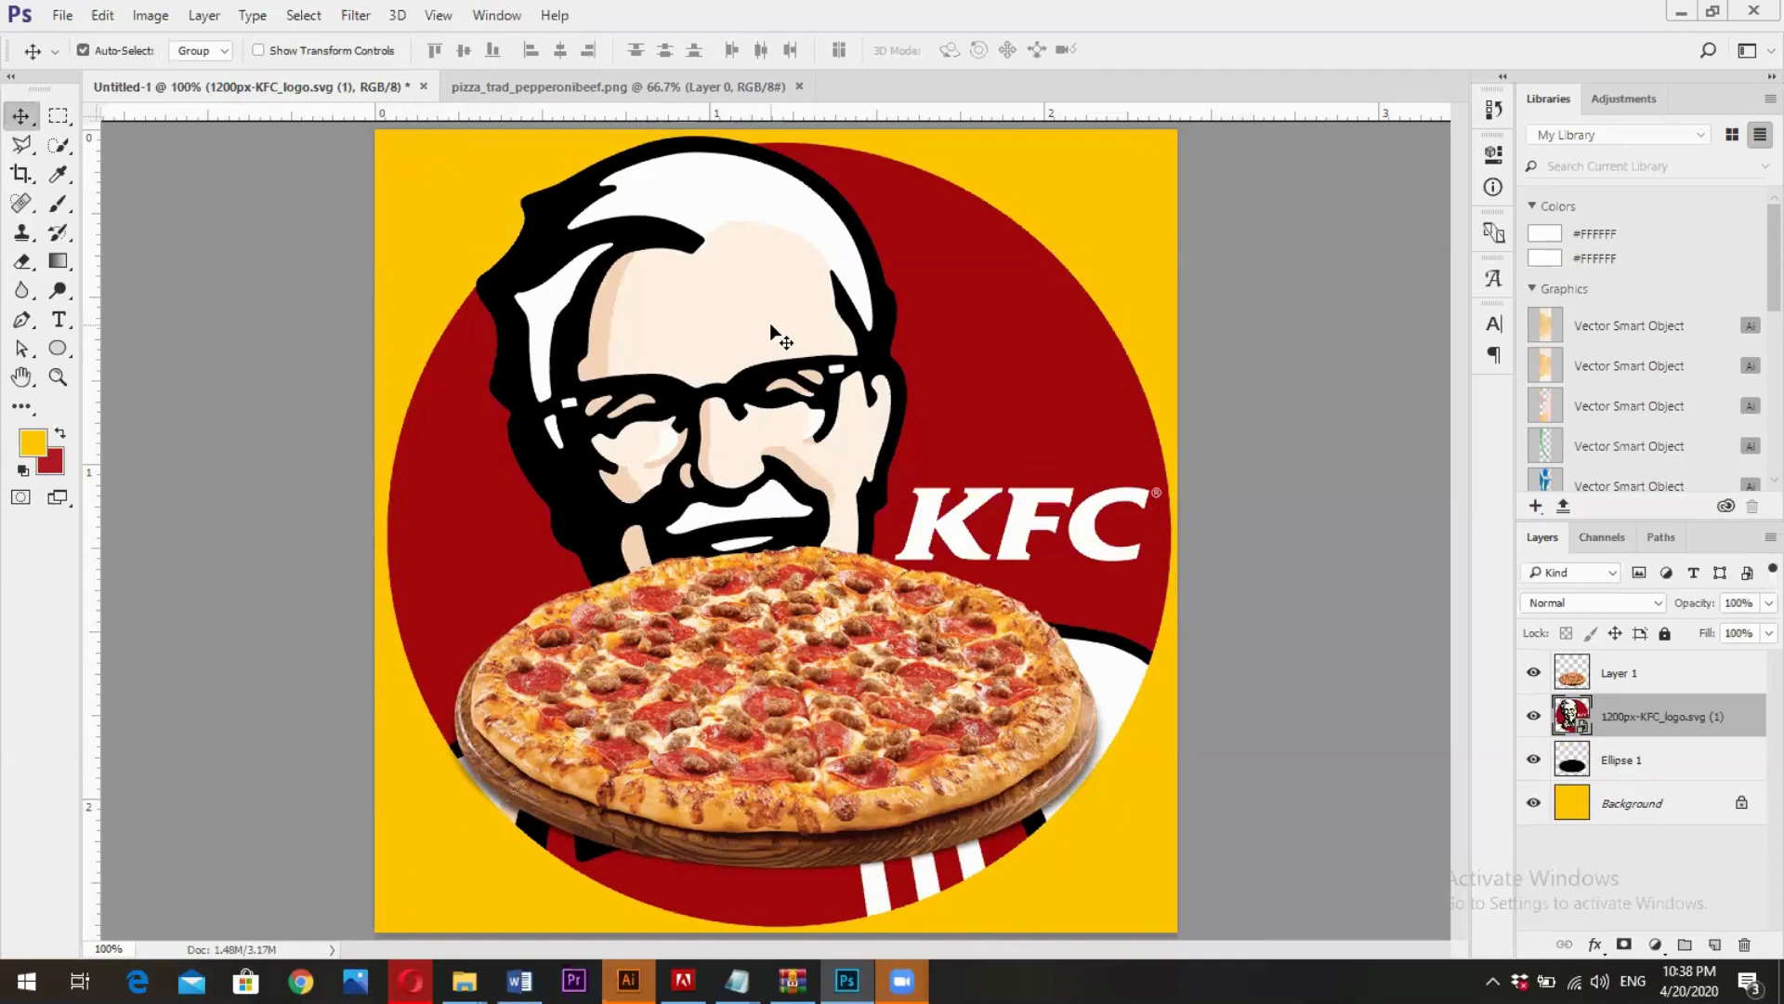
key("ctrl+t")
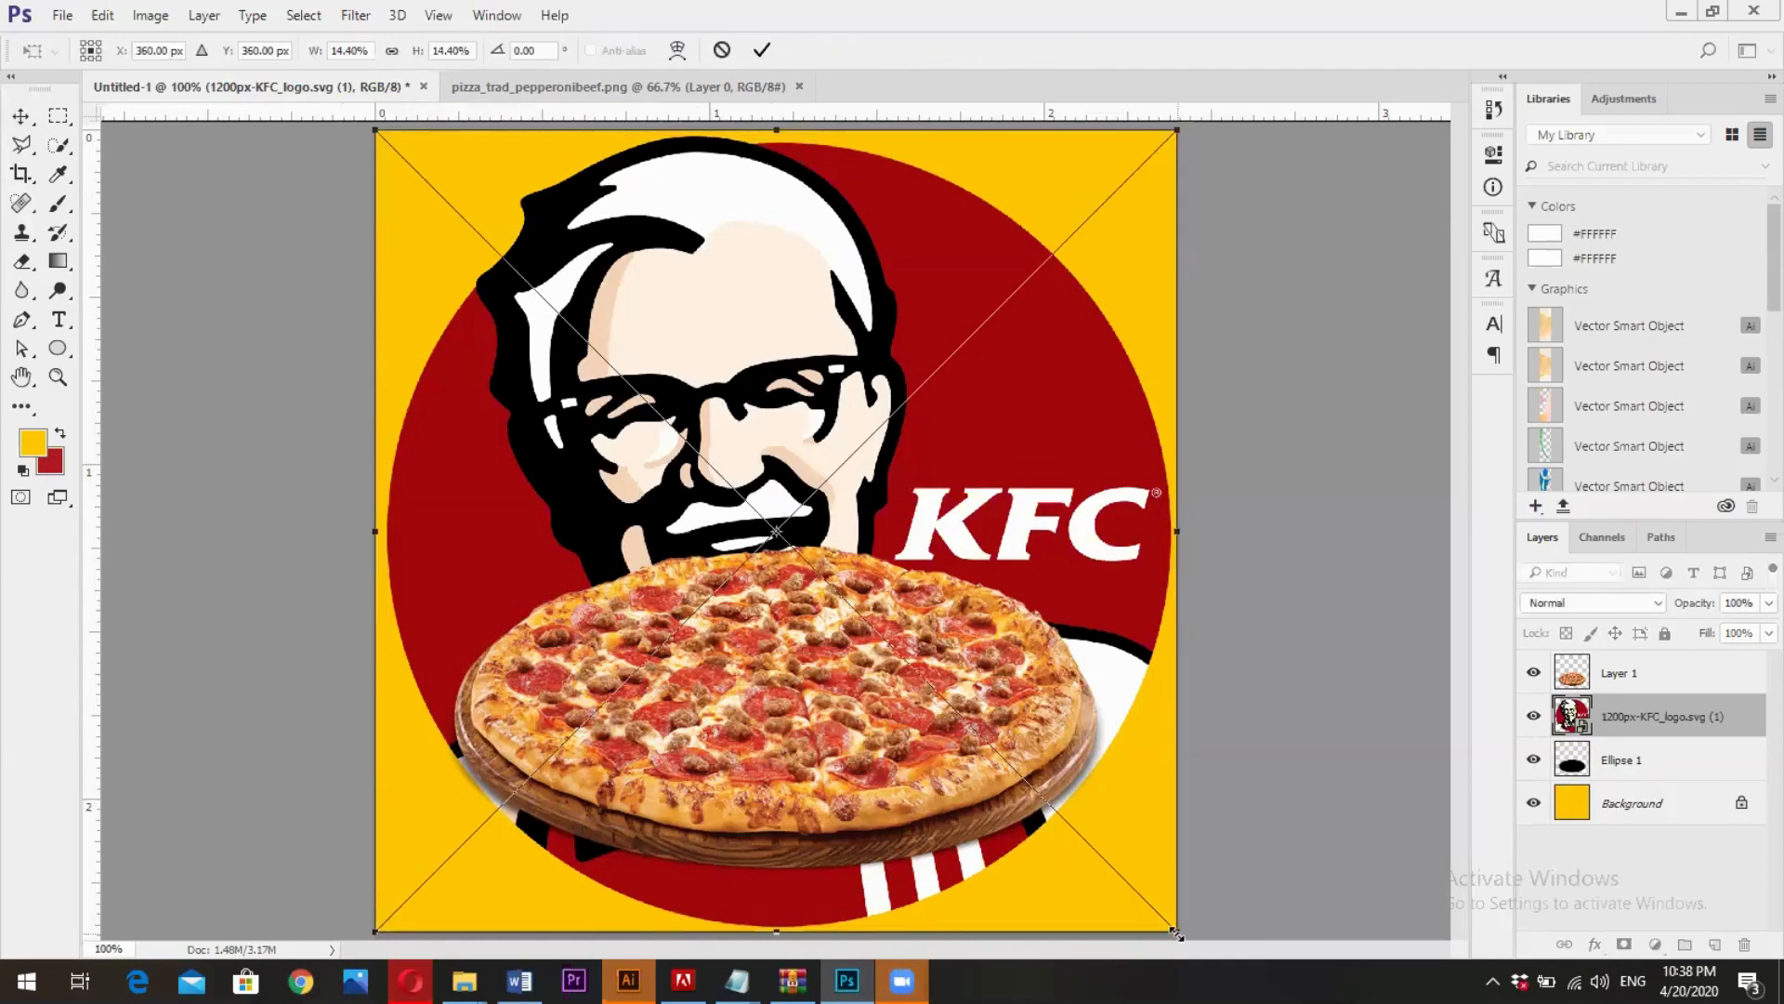
left_click_drag(1175, 932, 990, 672)
left_click_drag(924, 588, 925, 589)
key("Return")
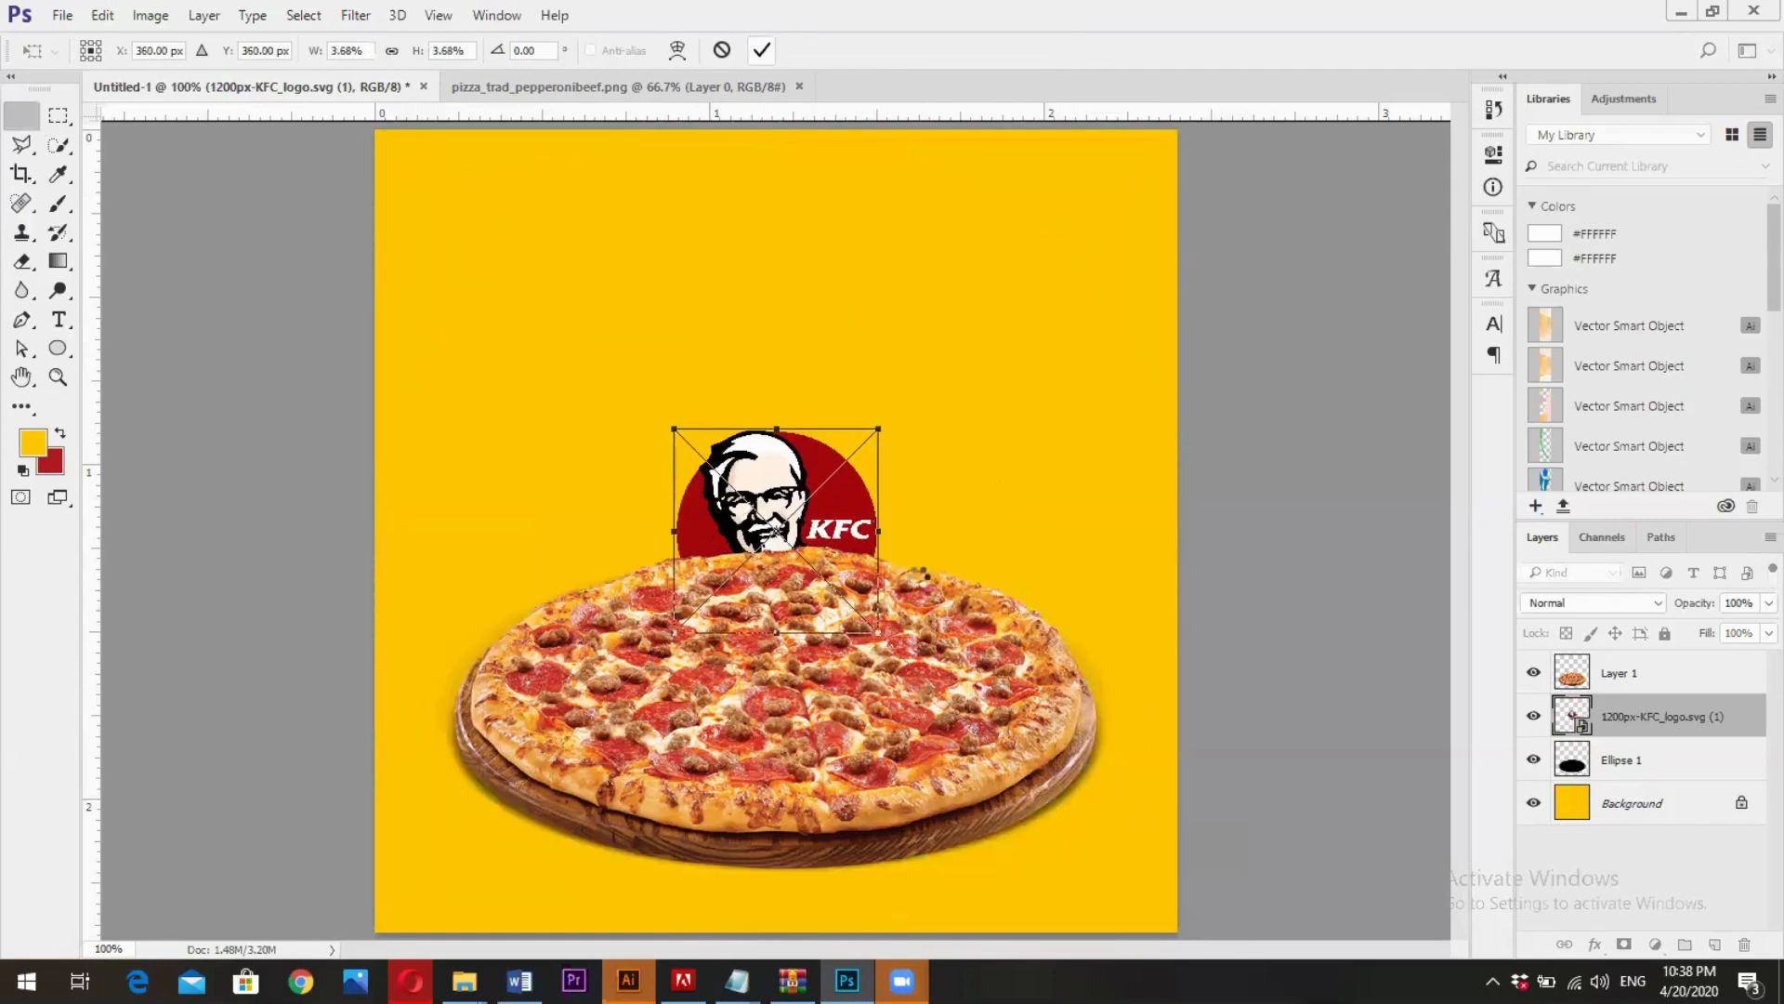
- Move the KFC logo to the canvas's upper-left corner area and scale it down to about 3.14%
key("v")
left_click_drag(799, 469, 528, 206)
key("ctrl+t")
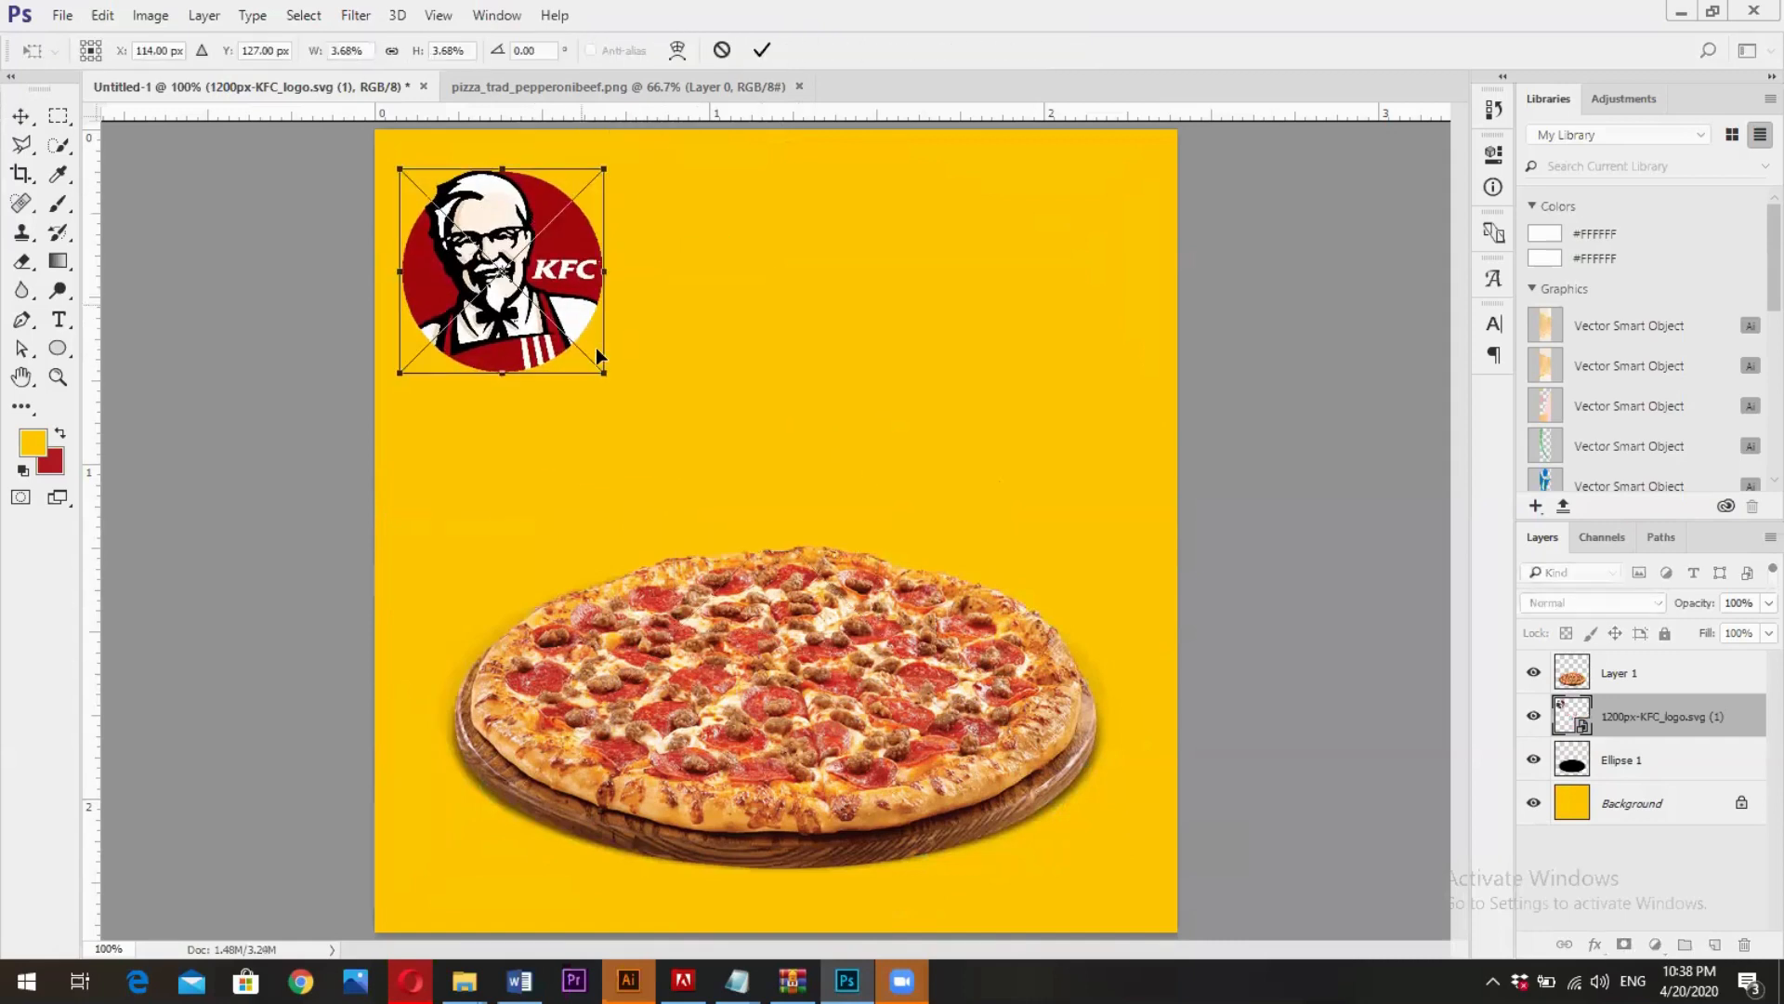
left_click_drag(604, 372, 595, 363)
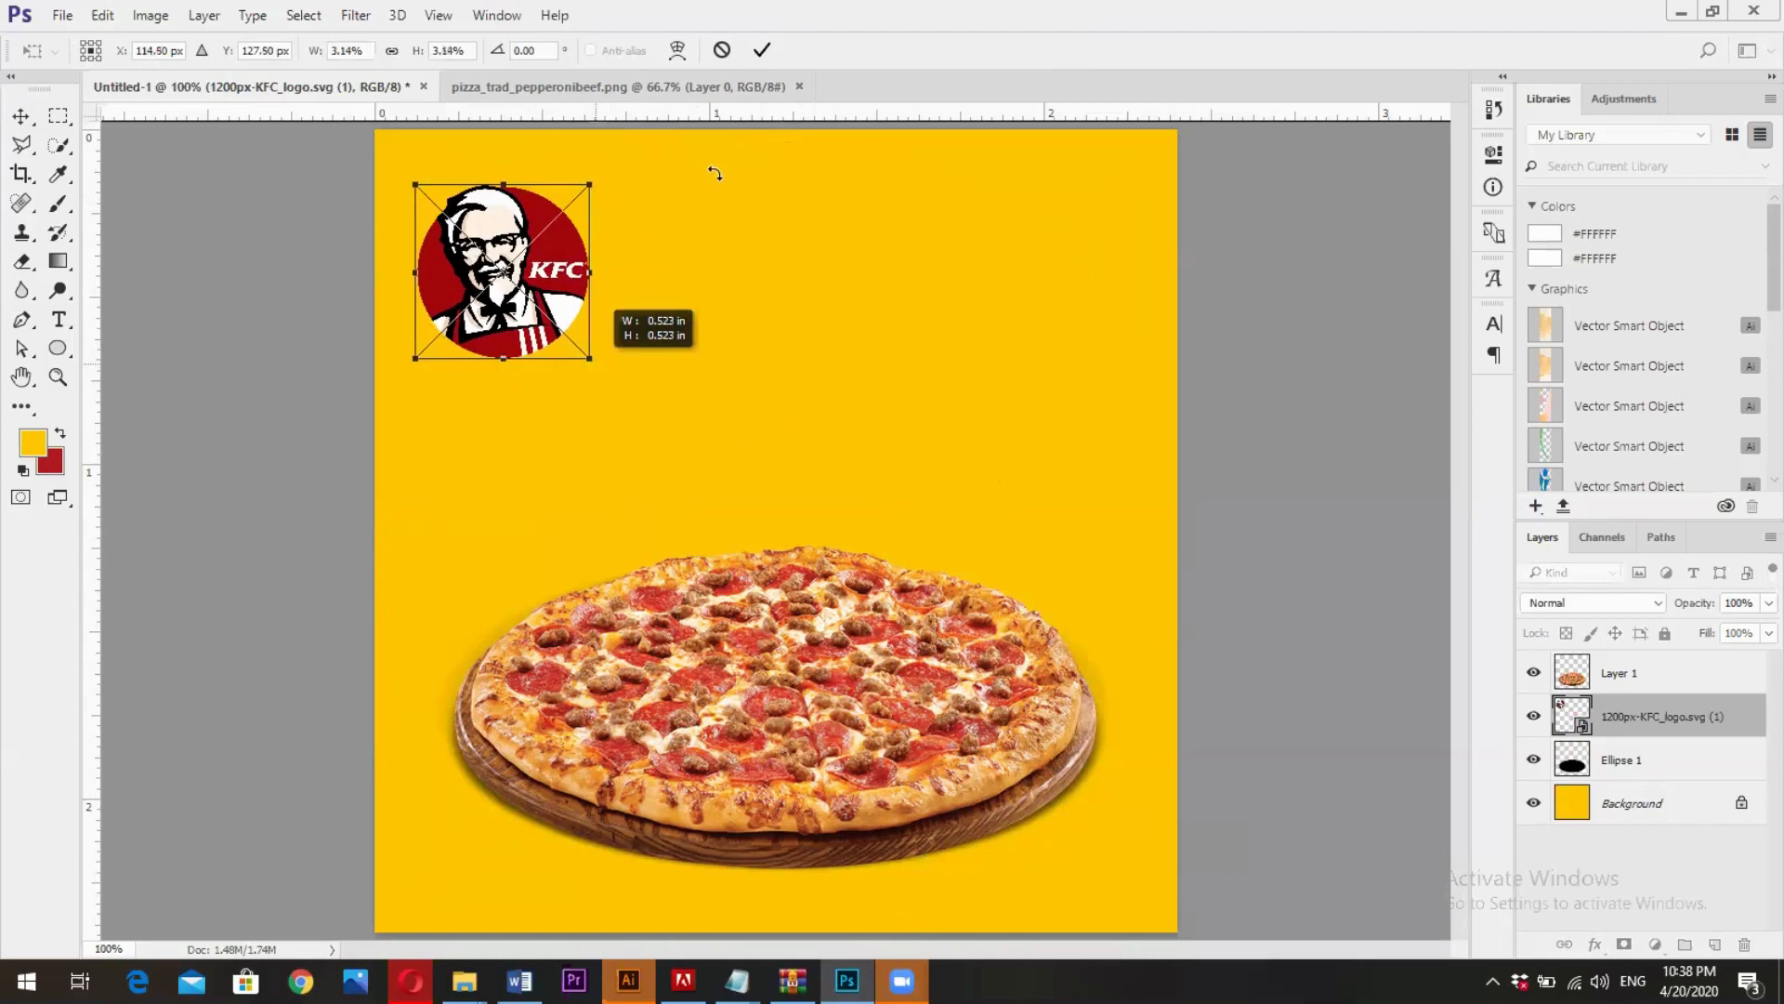
key("Return")
left_click_drag(465, 287, 456, 261)
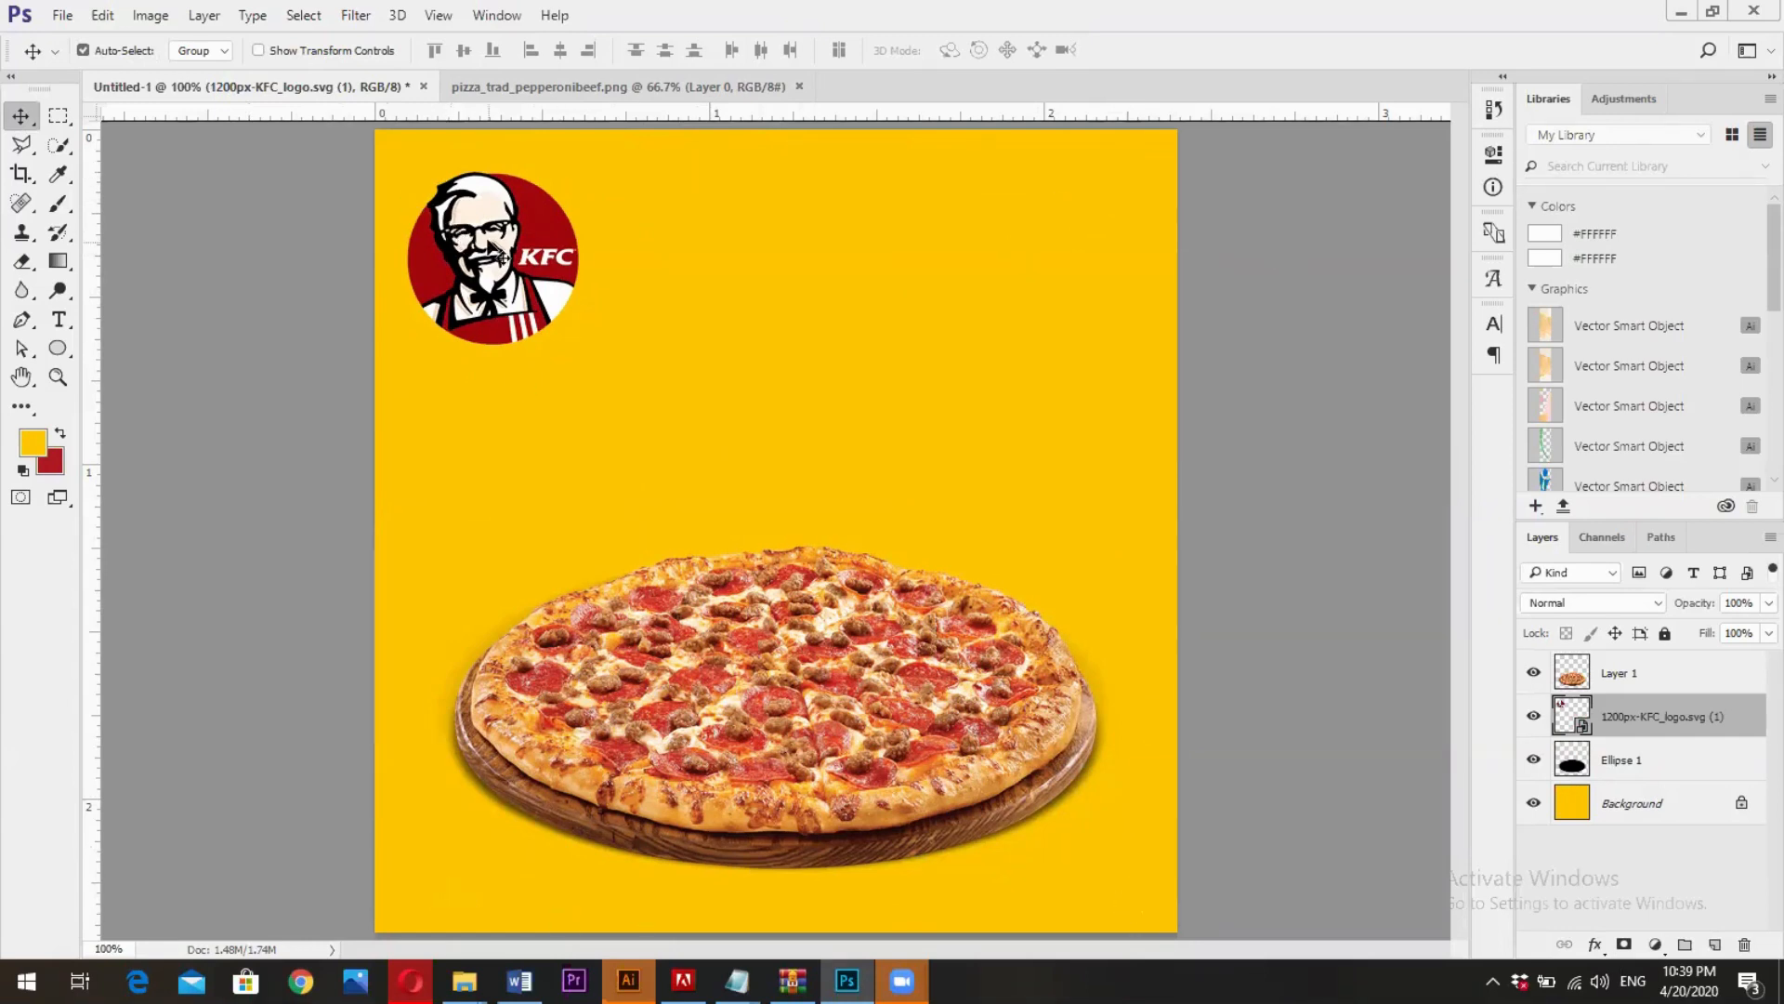
- Shift the KFC logo closer to the canvas's top edge and shrink it slightly more
mouse_move(513, 219)
left_mouse_down()
mouse_move(783, 390)
mouse_move(484, 206)
mouse_move(504, 197)
mouse_move(510, 237)
left_mouse_up()
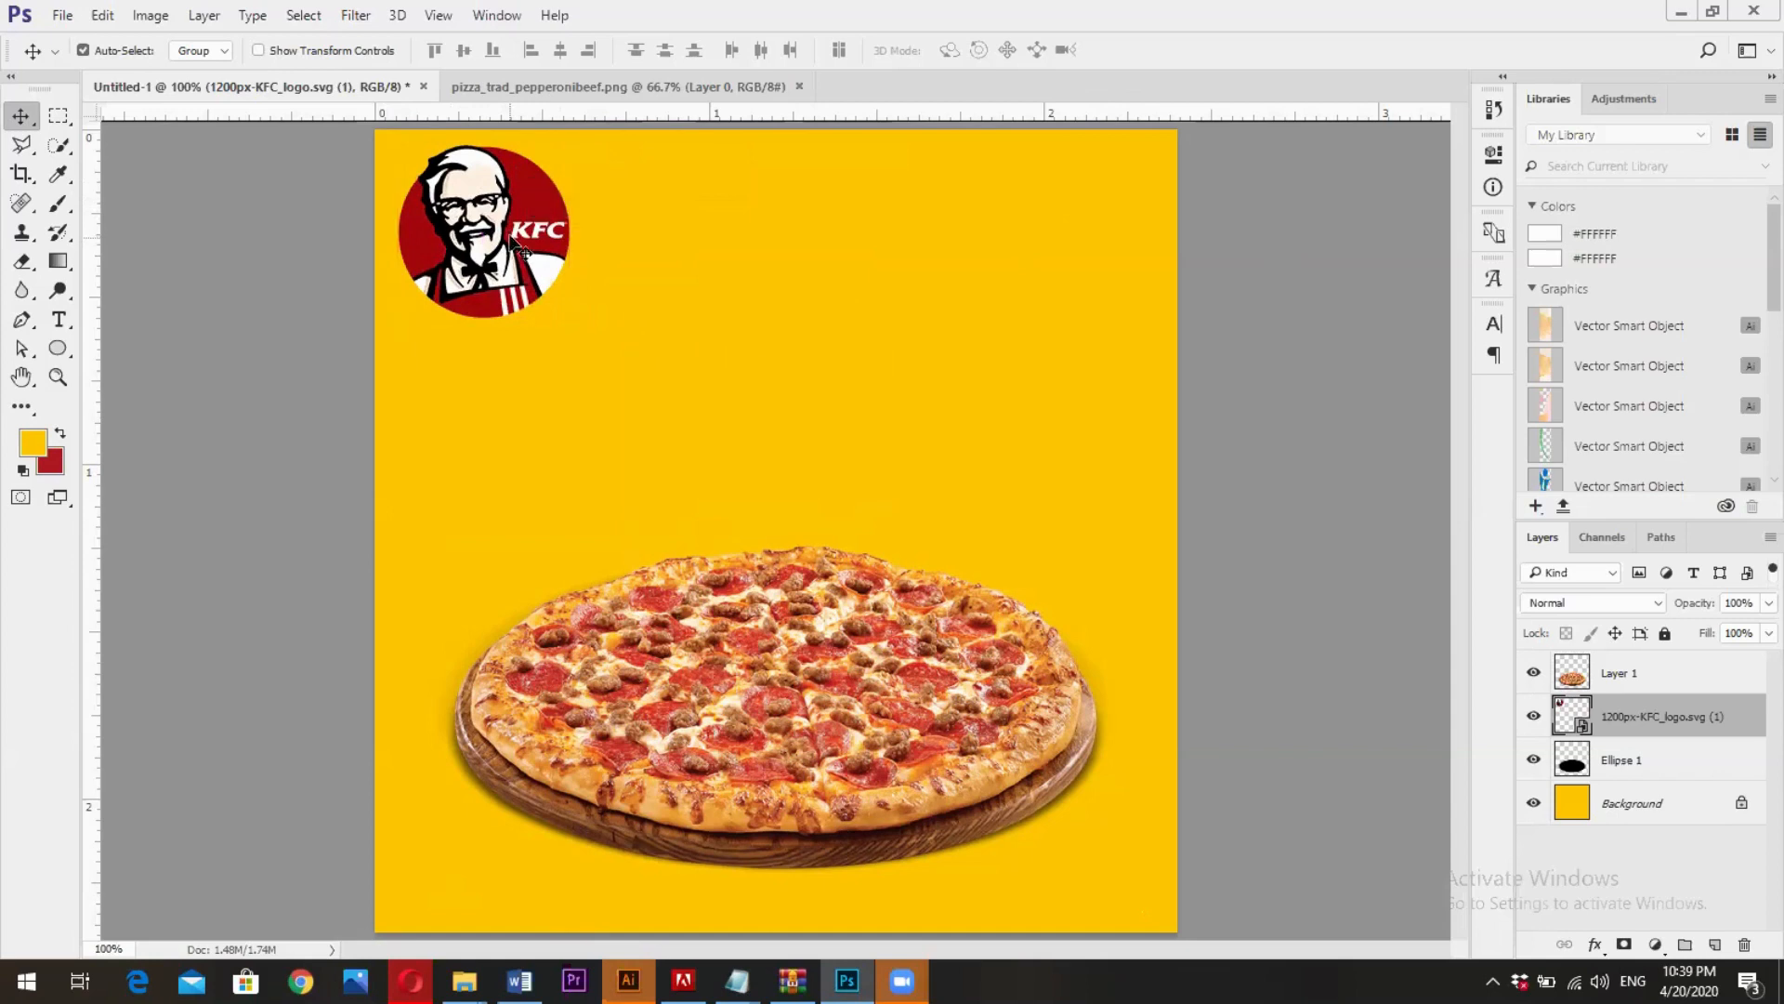
left_click(510, 239)
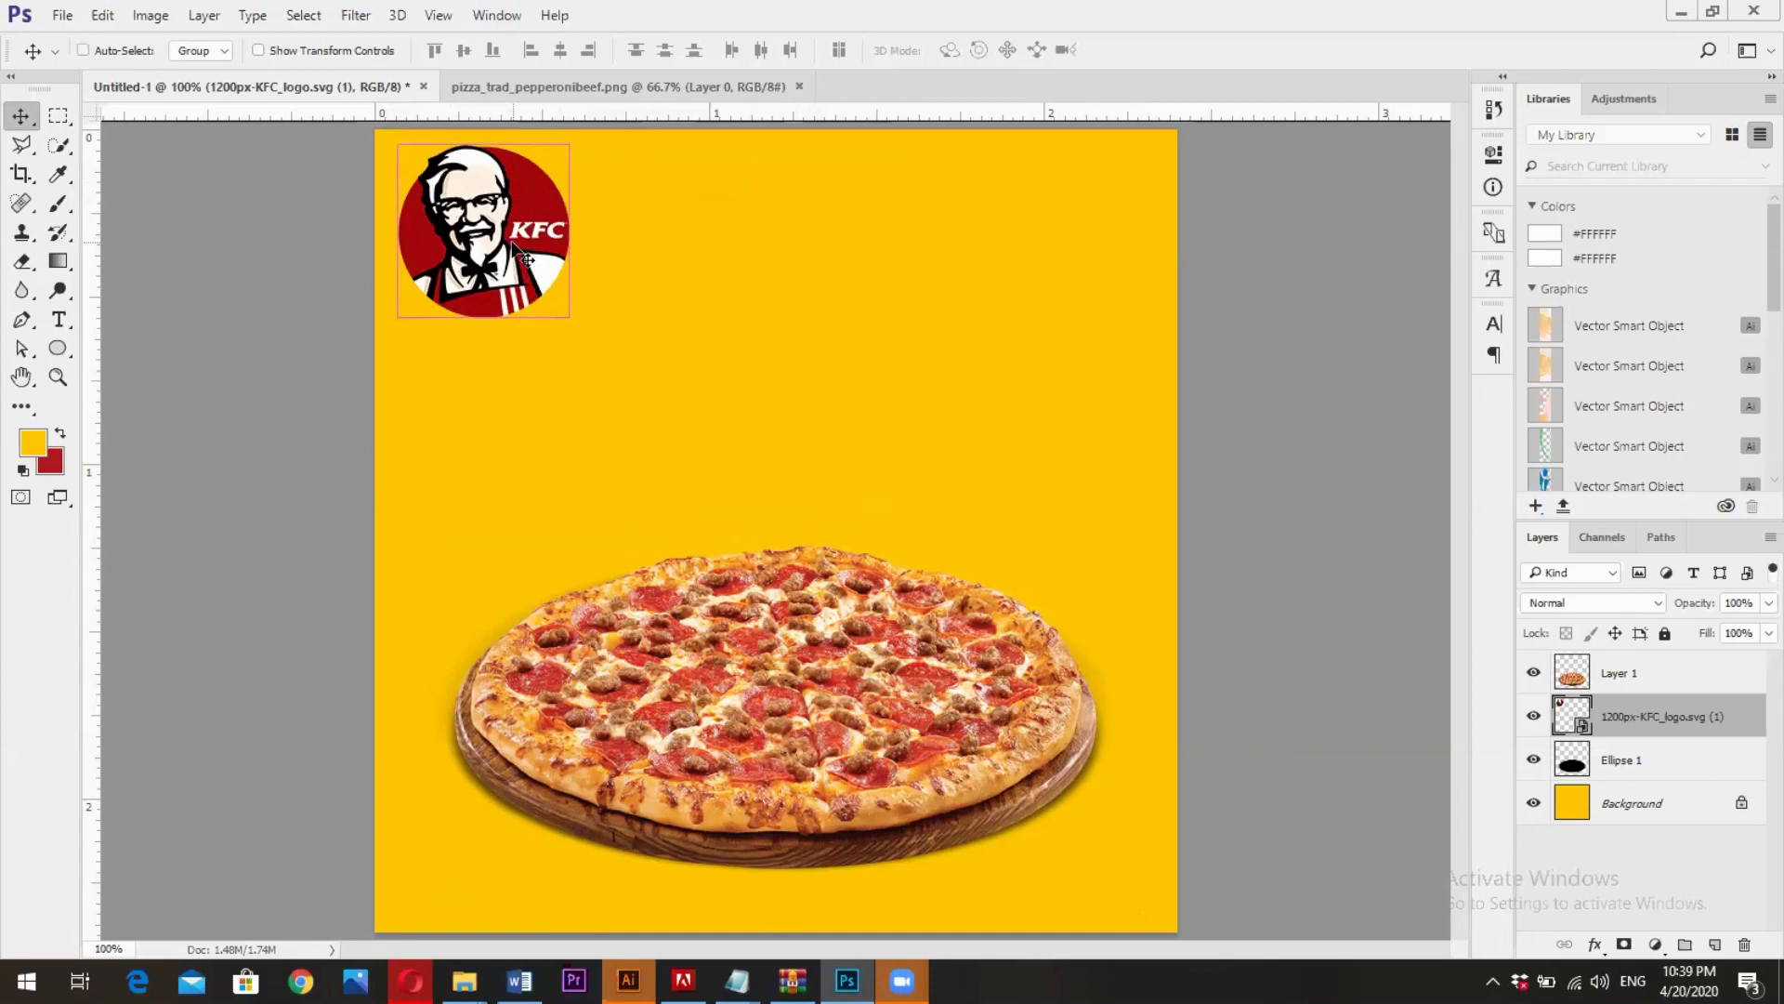
key("ctrl+t")
left_click_drag(563, 312, 560, 306)
key("Return")
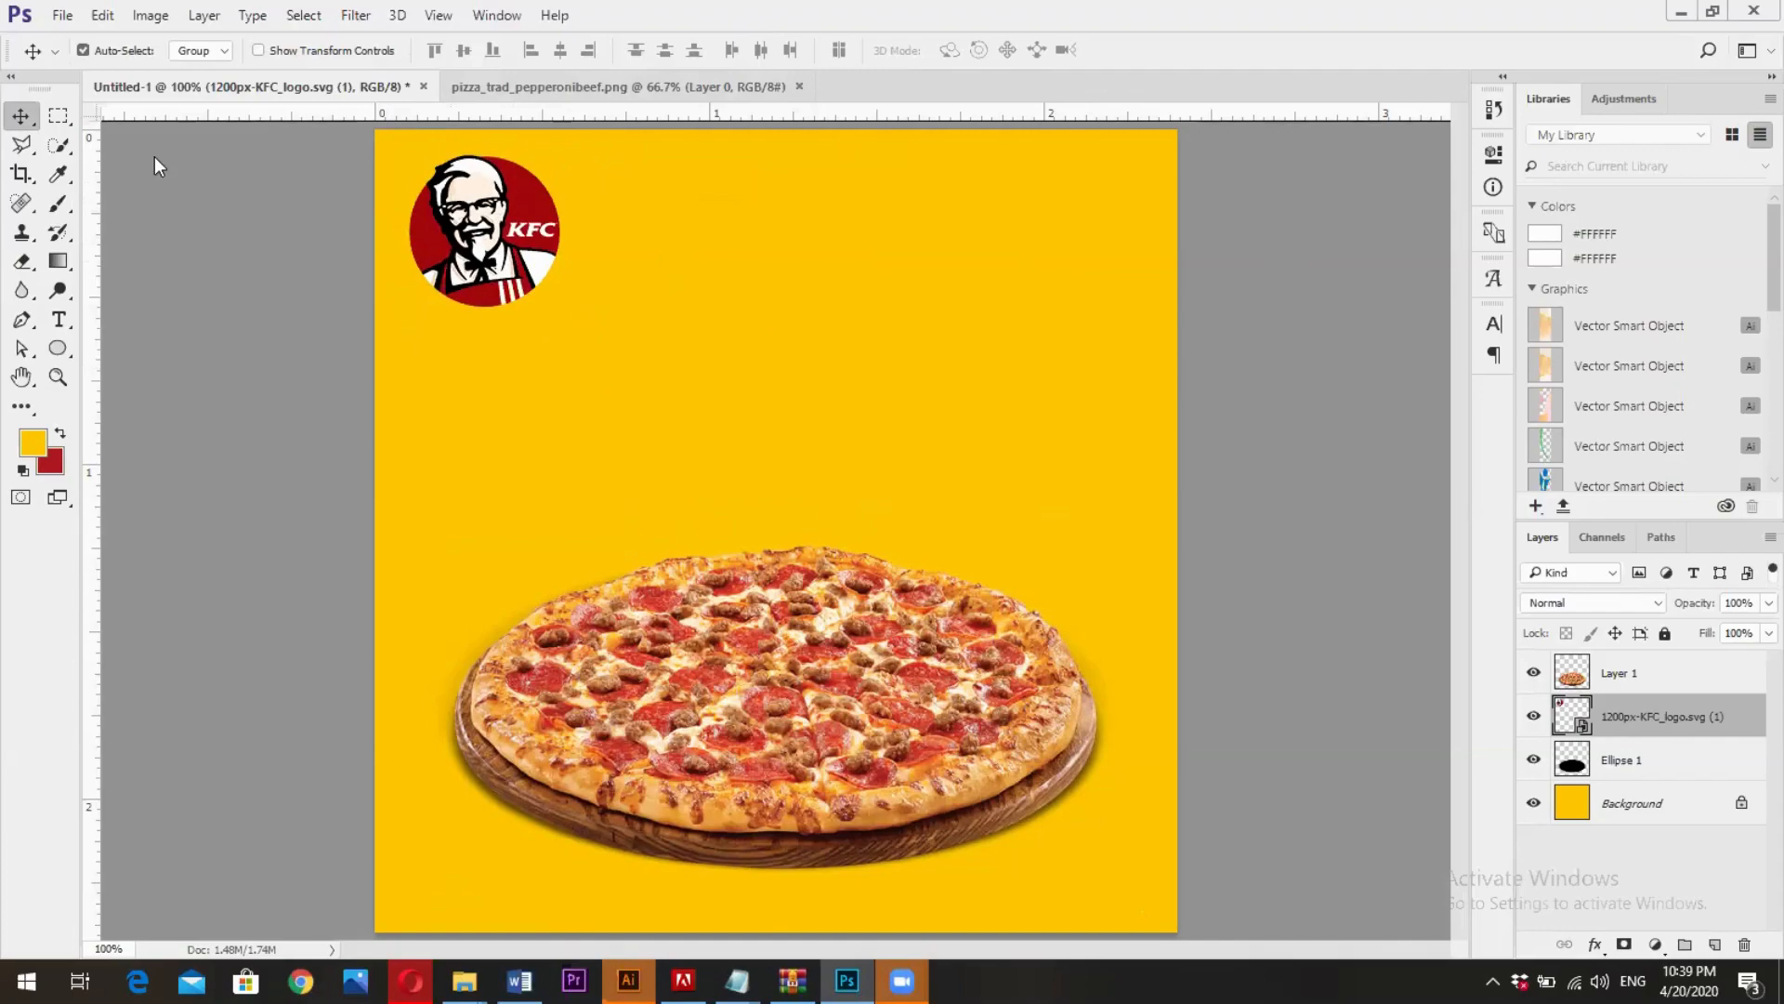
- Switch to the Opera browser, find the McDonald's page on Facebook and open its photos
key("alt+Tab")
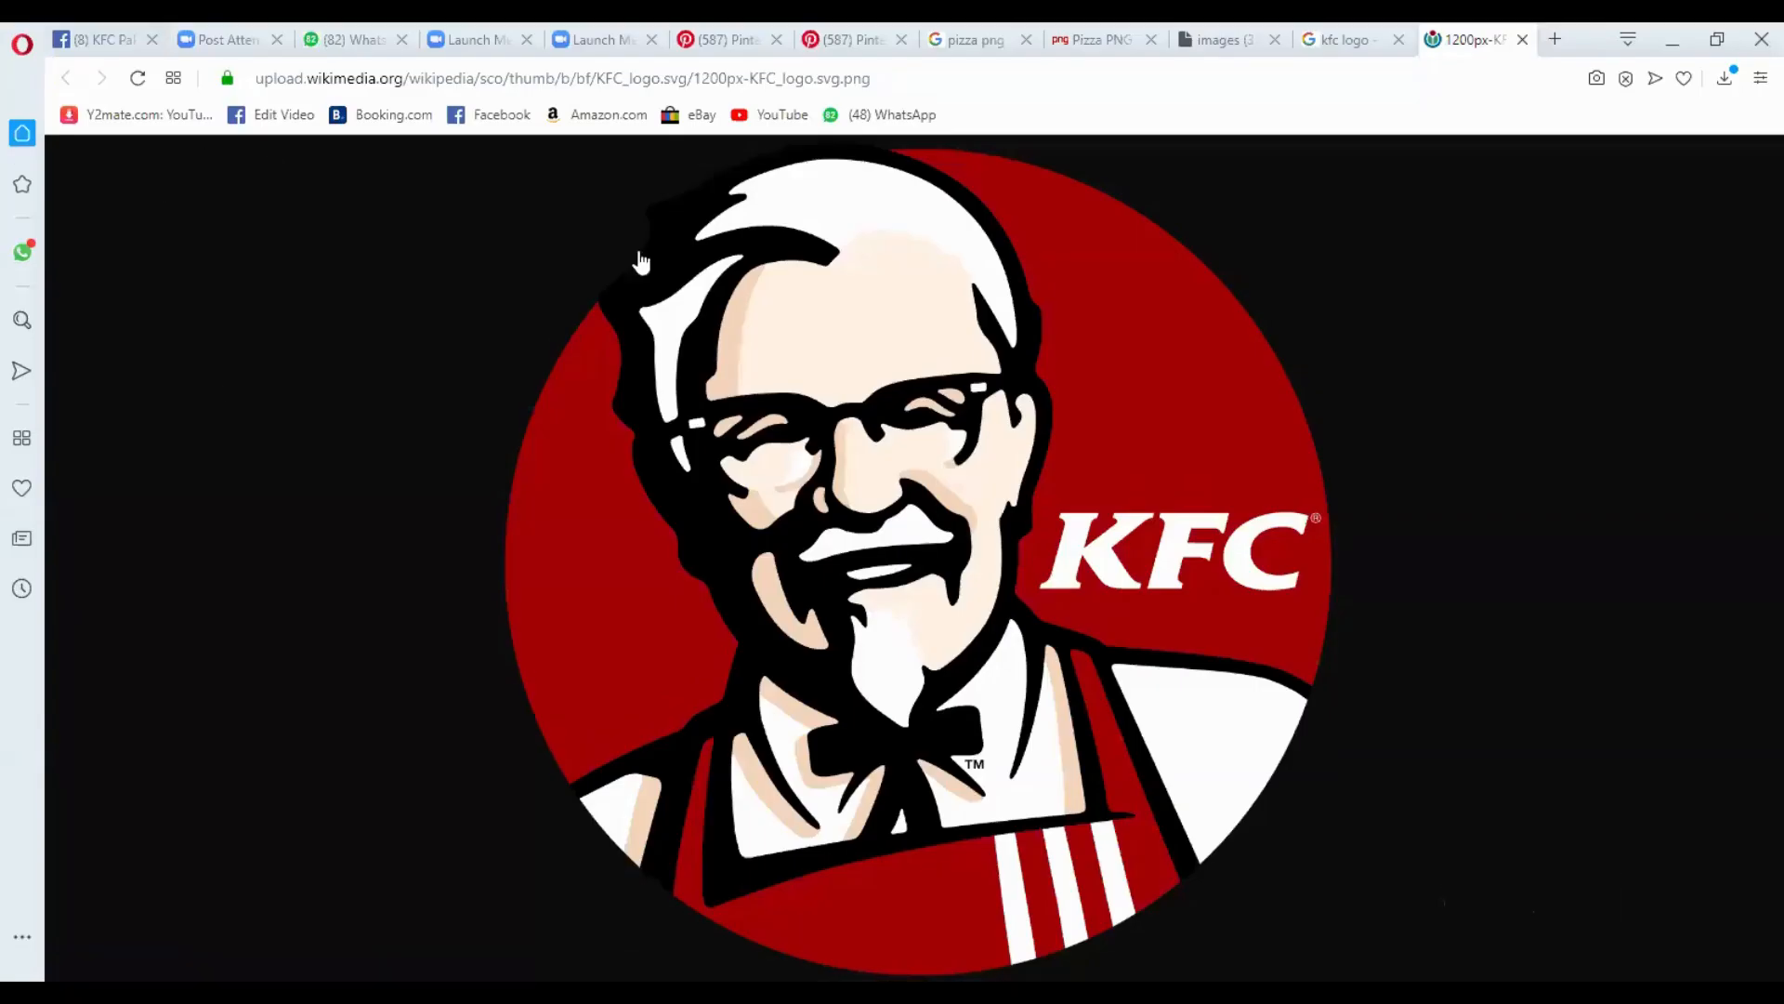
key("ctrl+Tab")
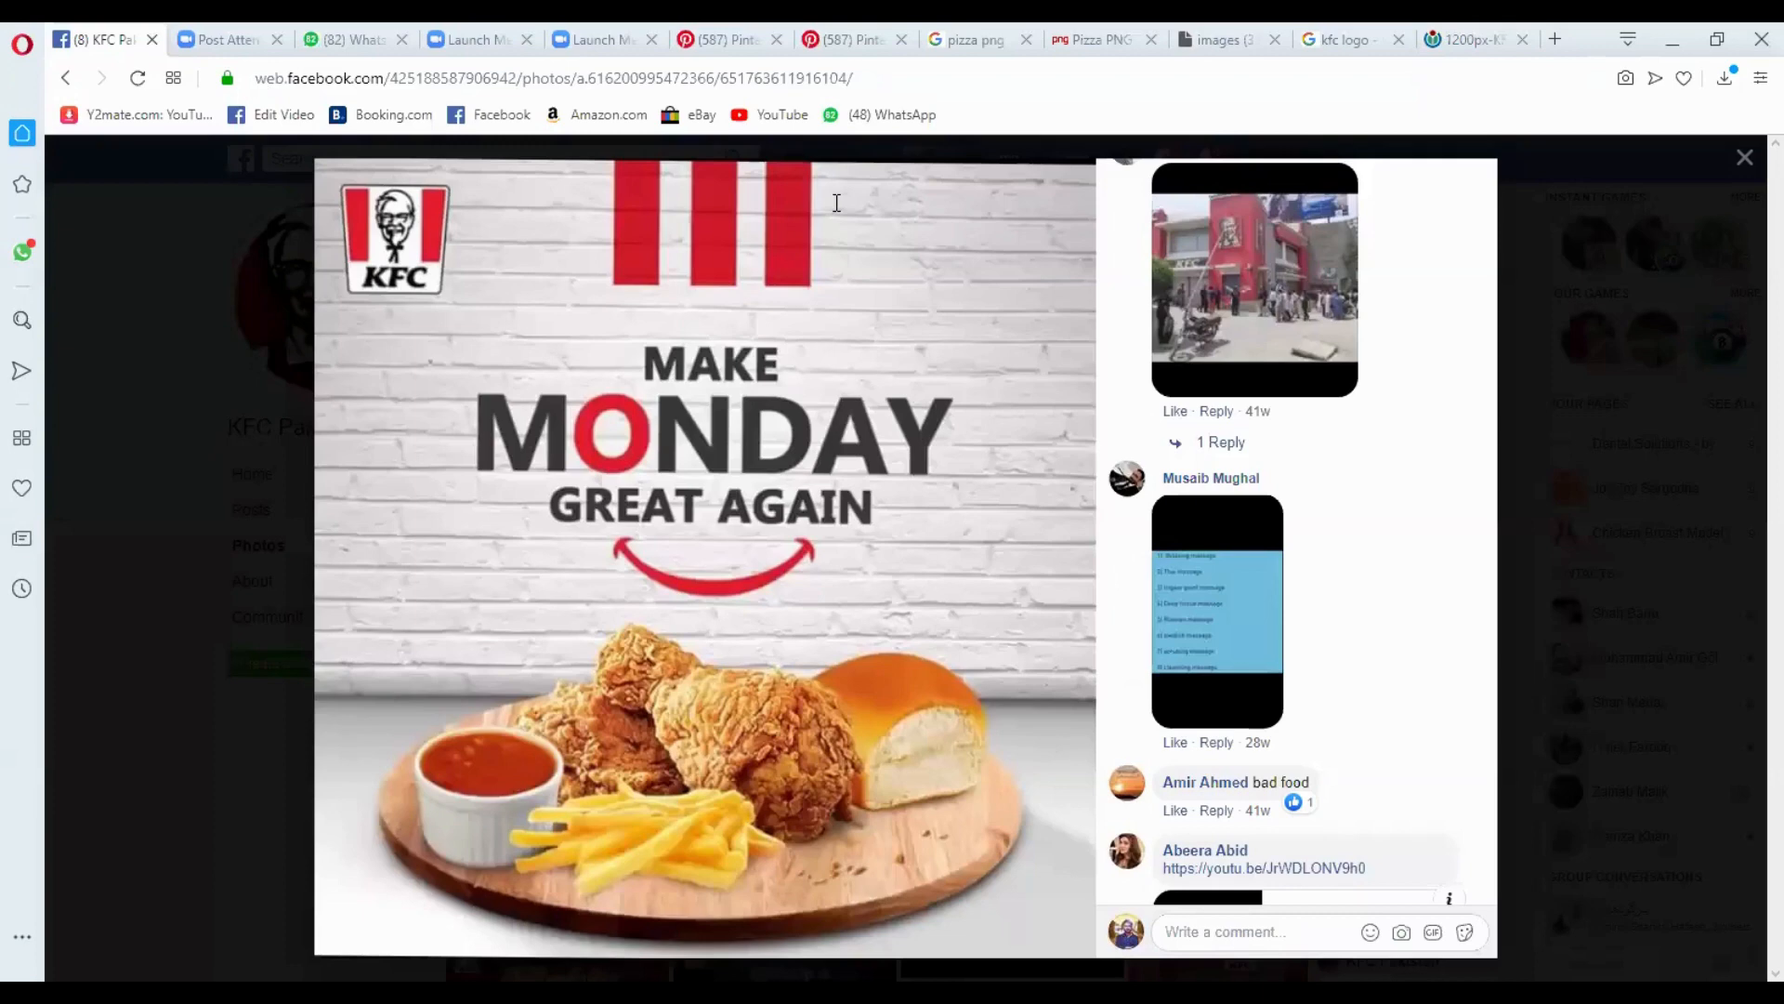
left_click(540, 160)
type("micd")
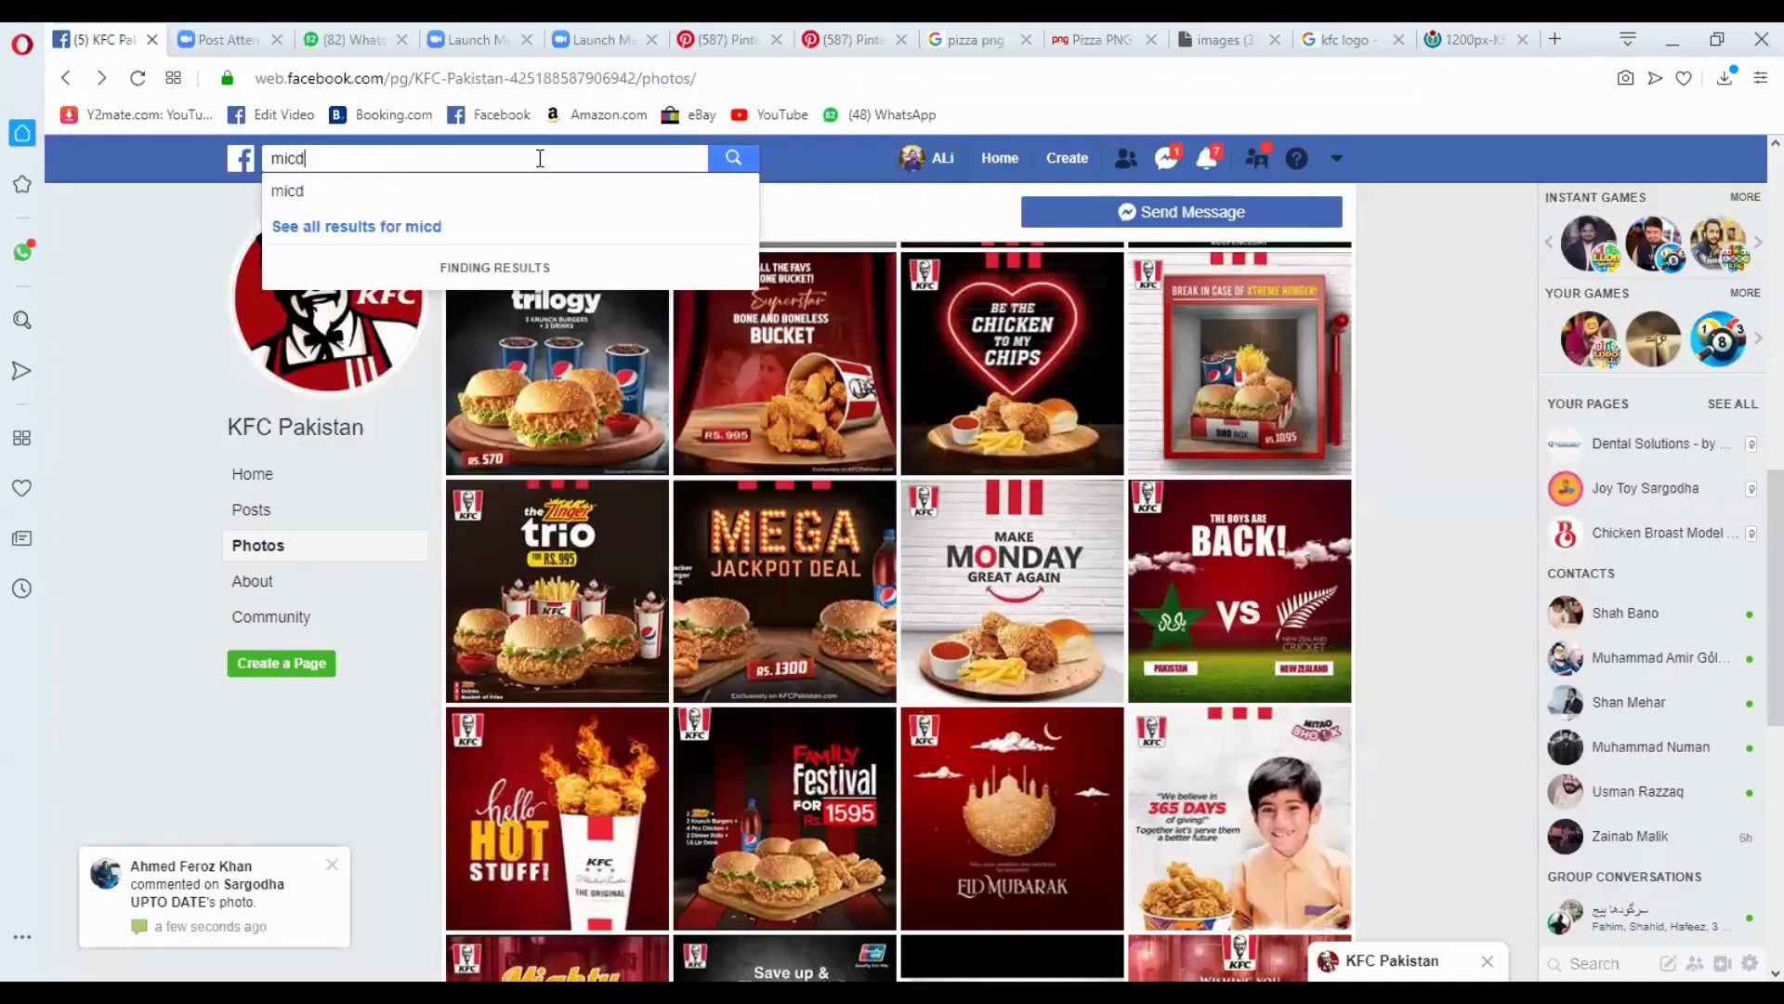
type("o")
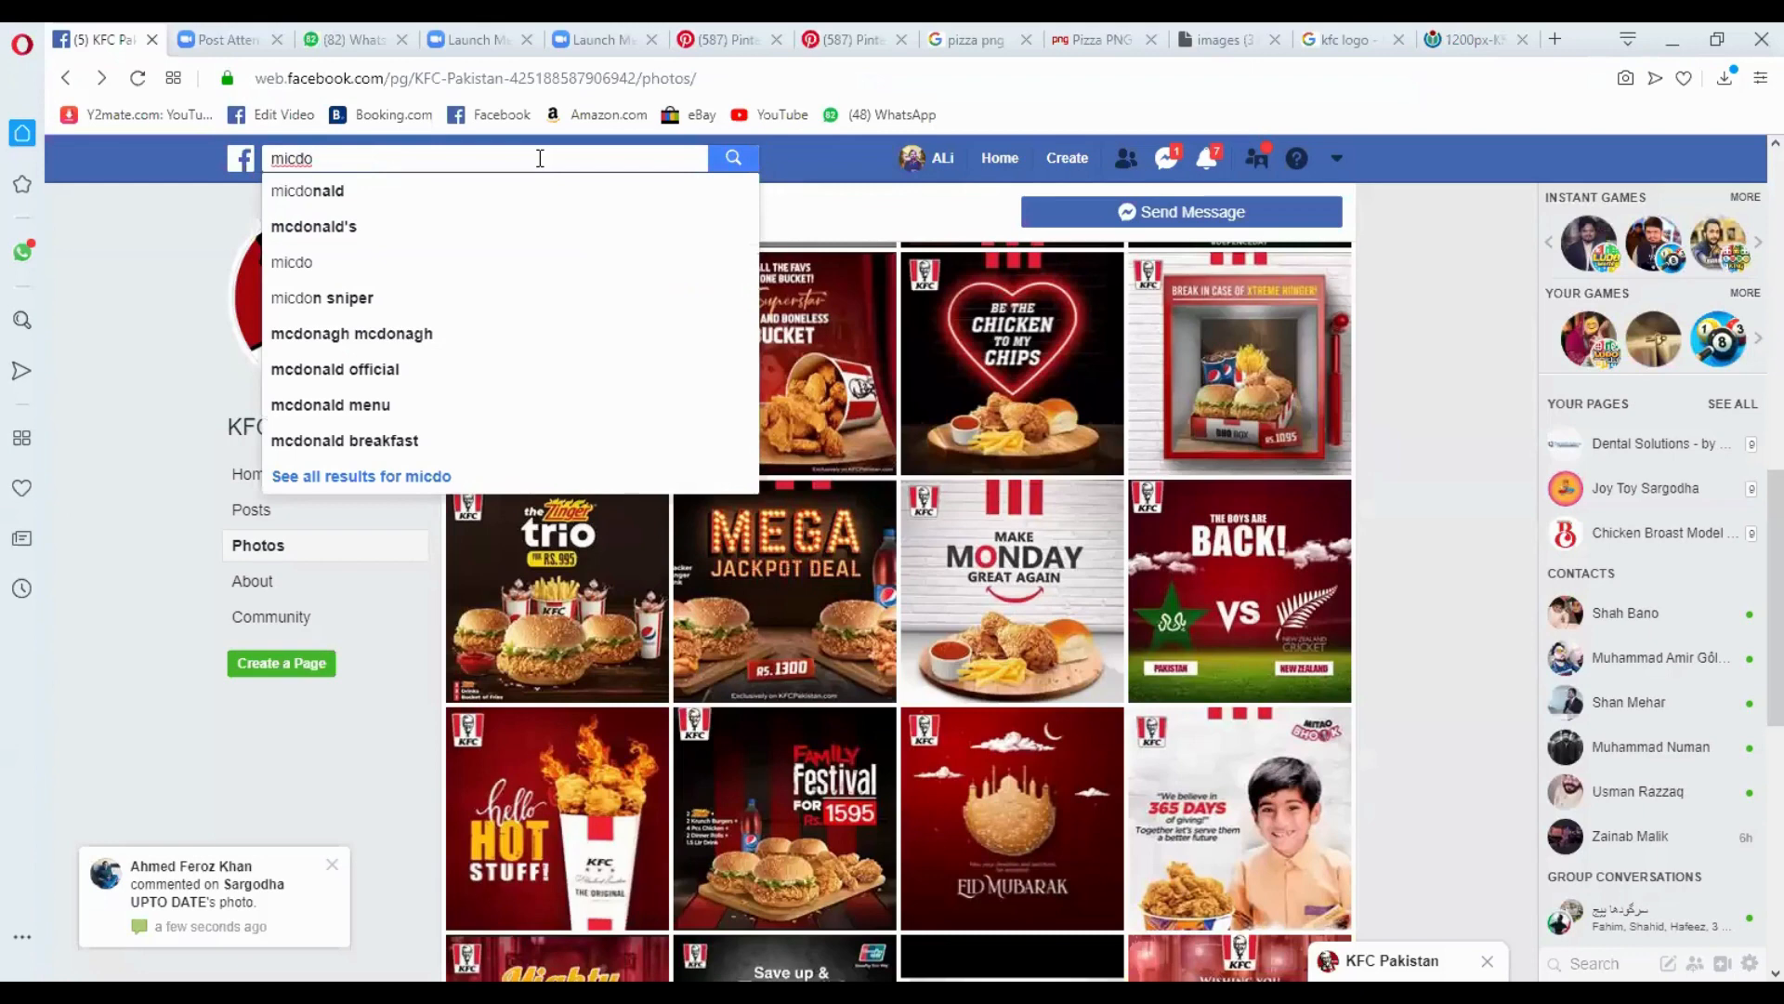
left_click(464, 223)
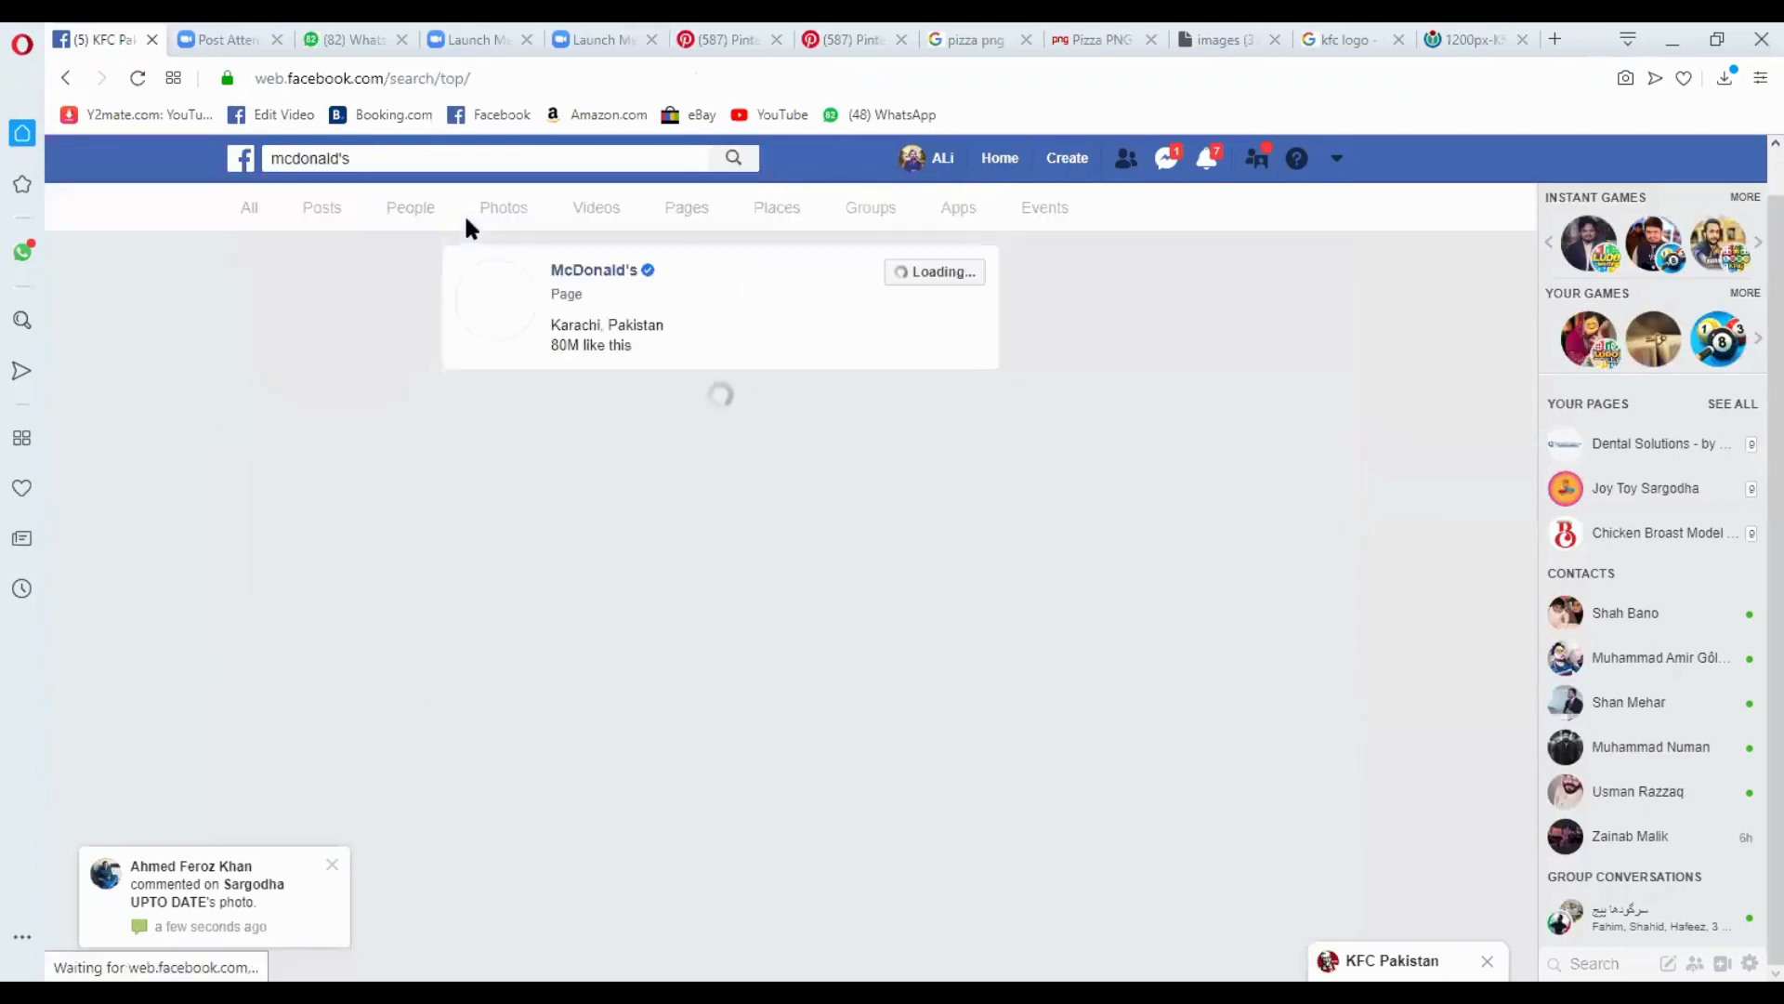
left_click(599, 277)
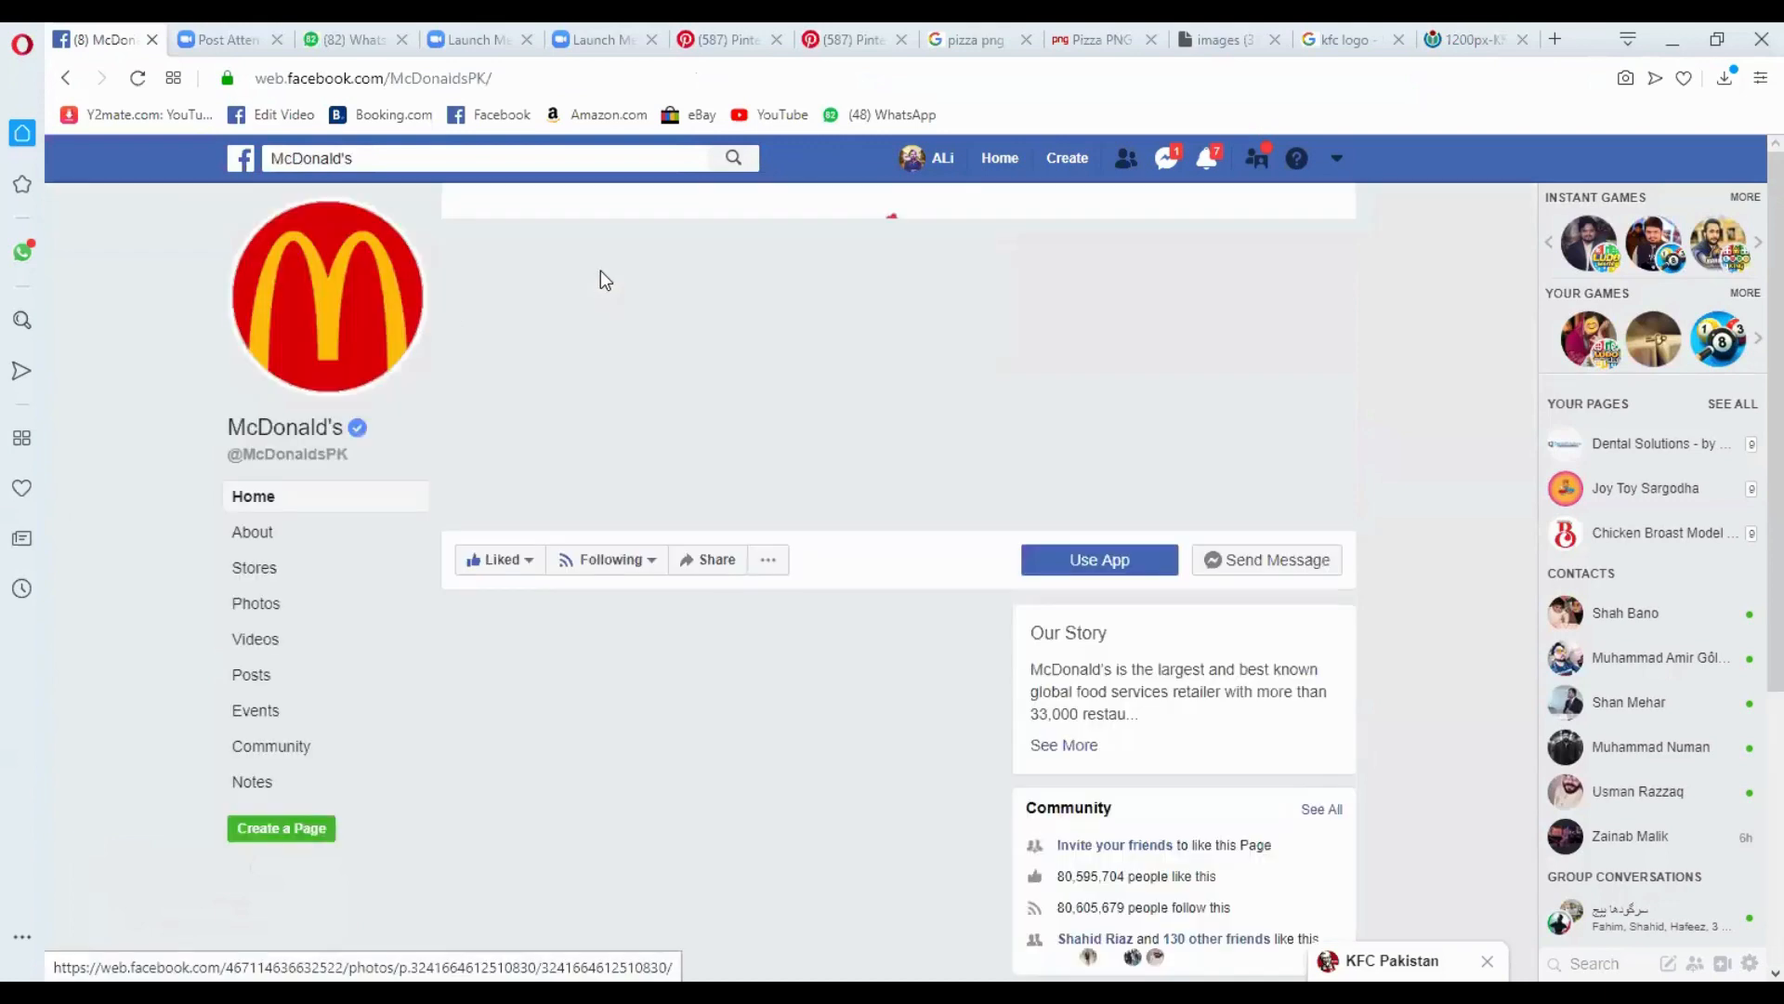
left_click(278, 613)
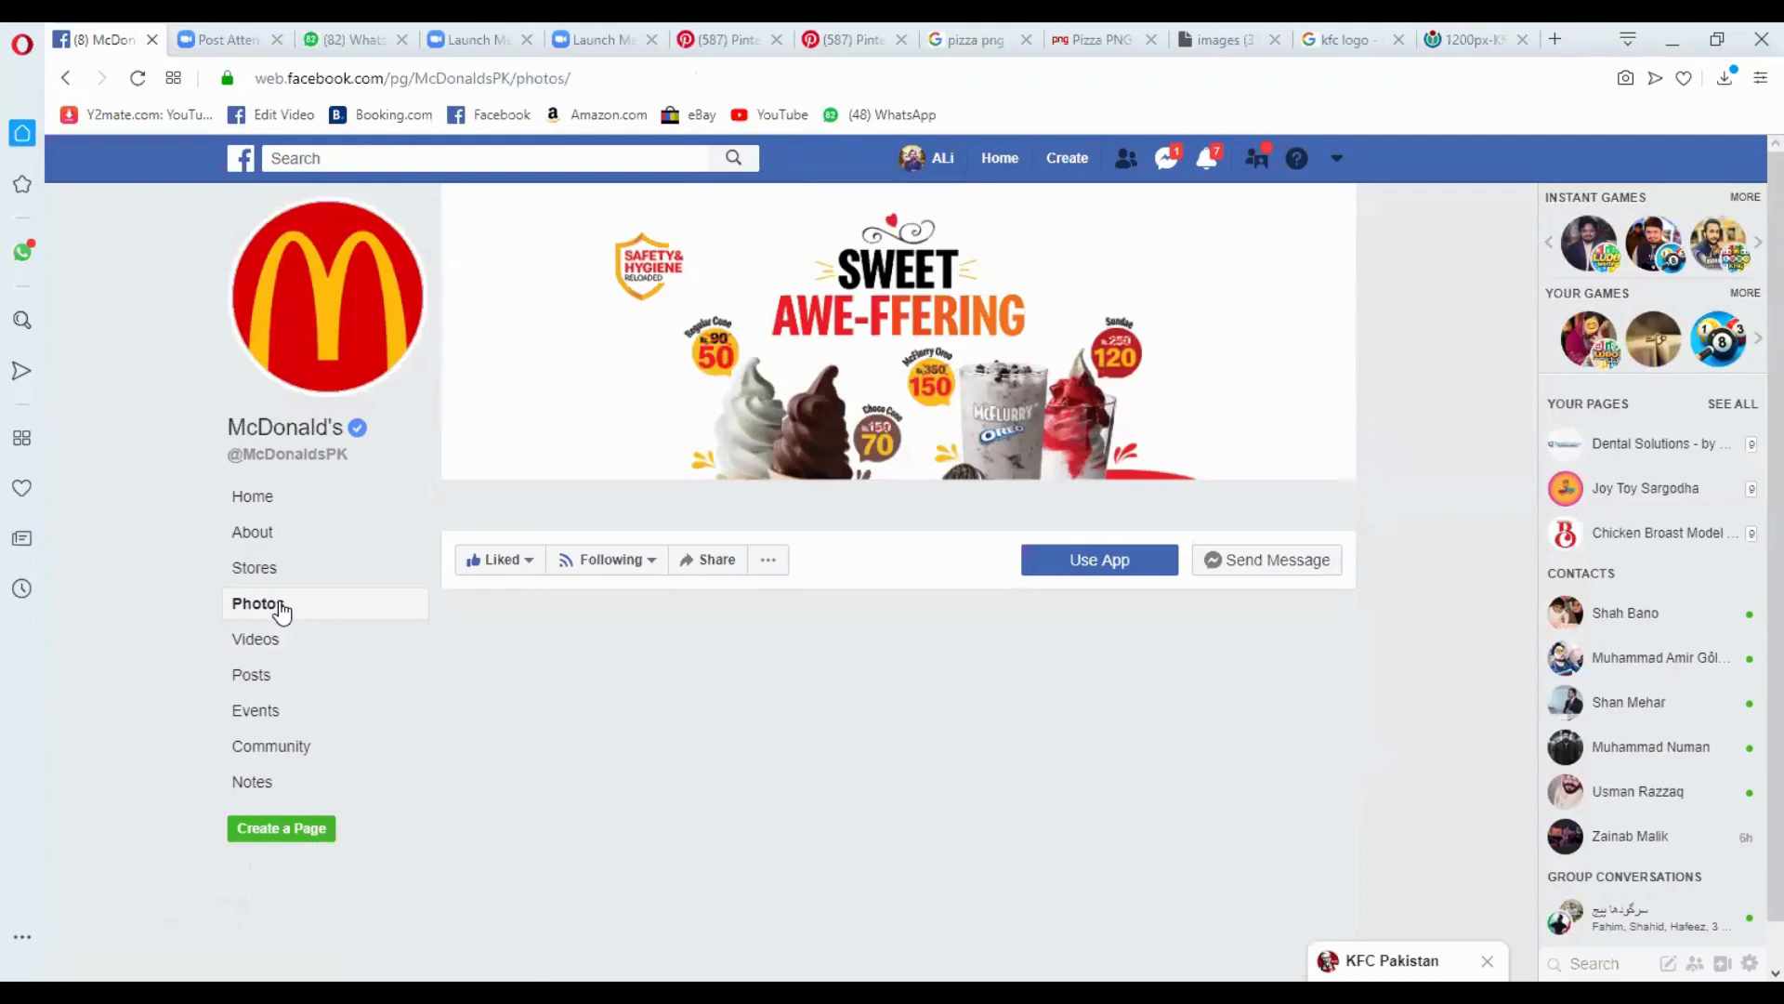
- Browse the McDonald's page photos, examining the "Sweet Awe-ffering" post as a layout reference
scroll(891, 482, "down", 5)
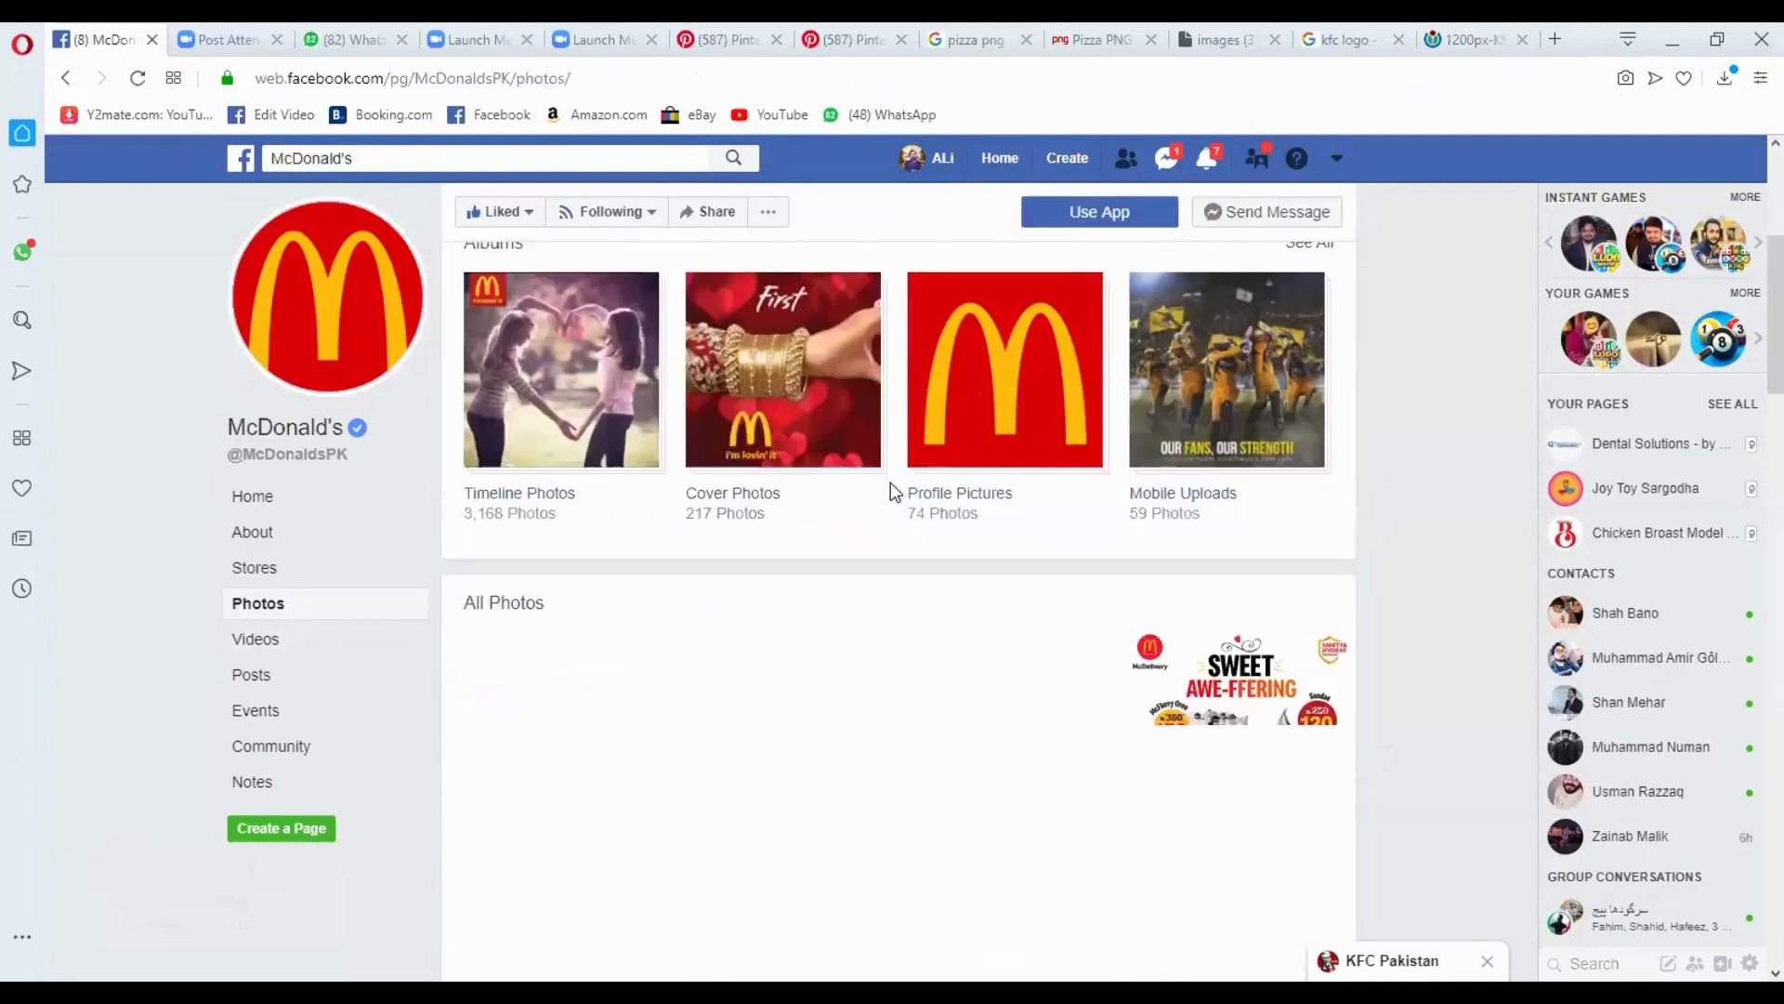
scroll(1192, 482, "down", 3)
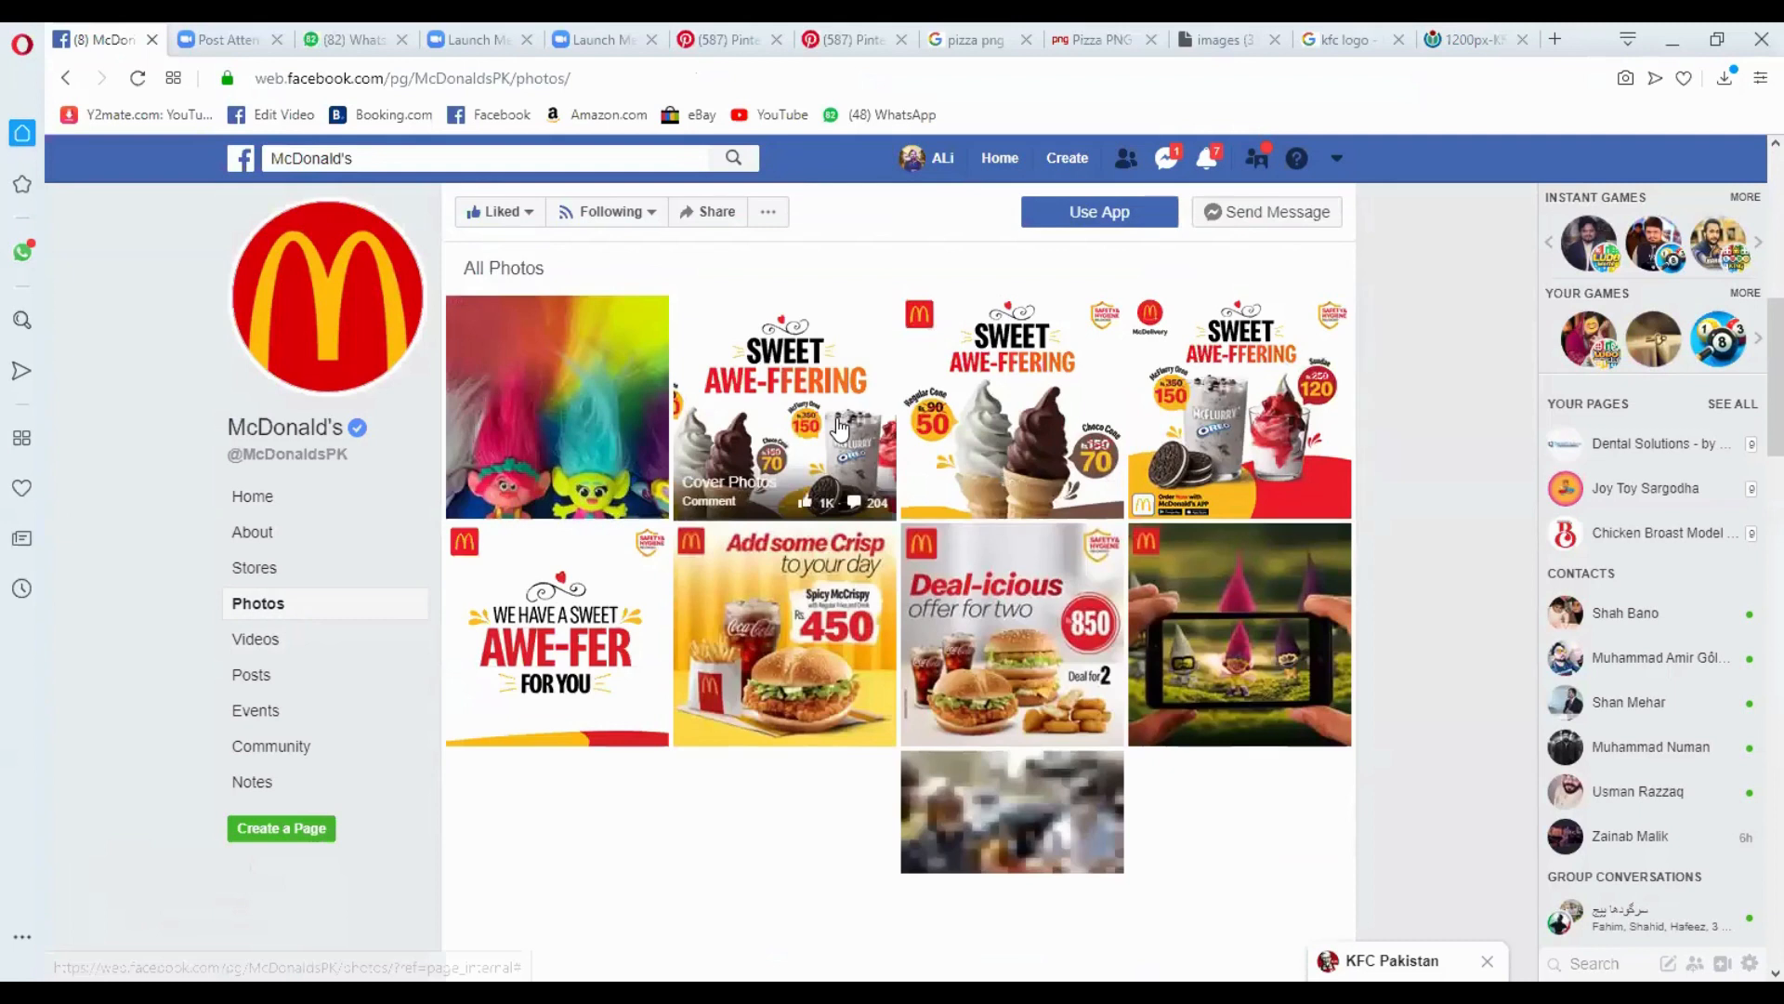
left_click(840, 428)
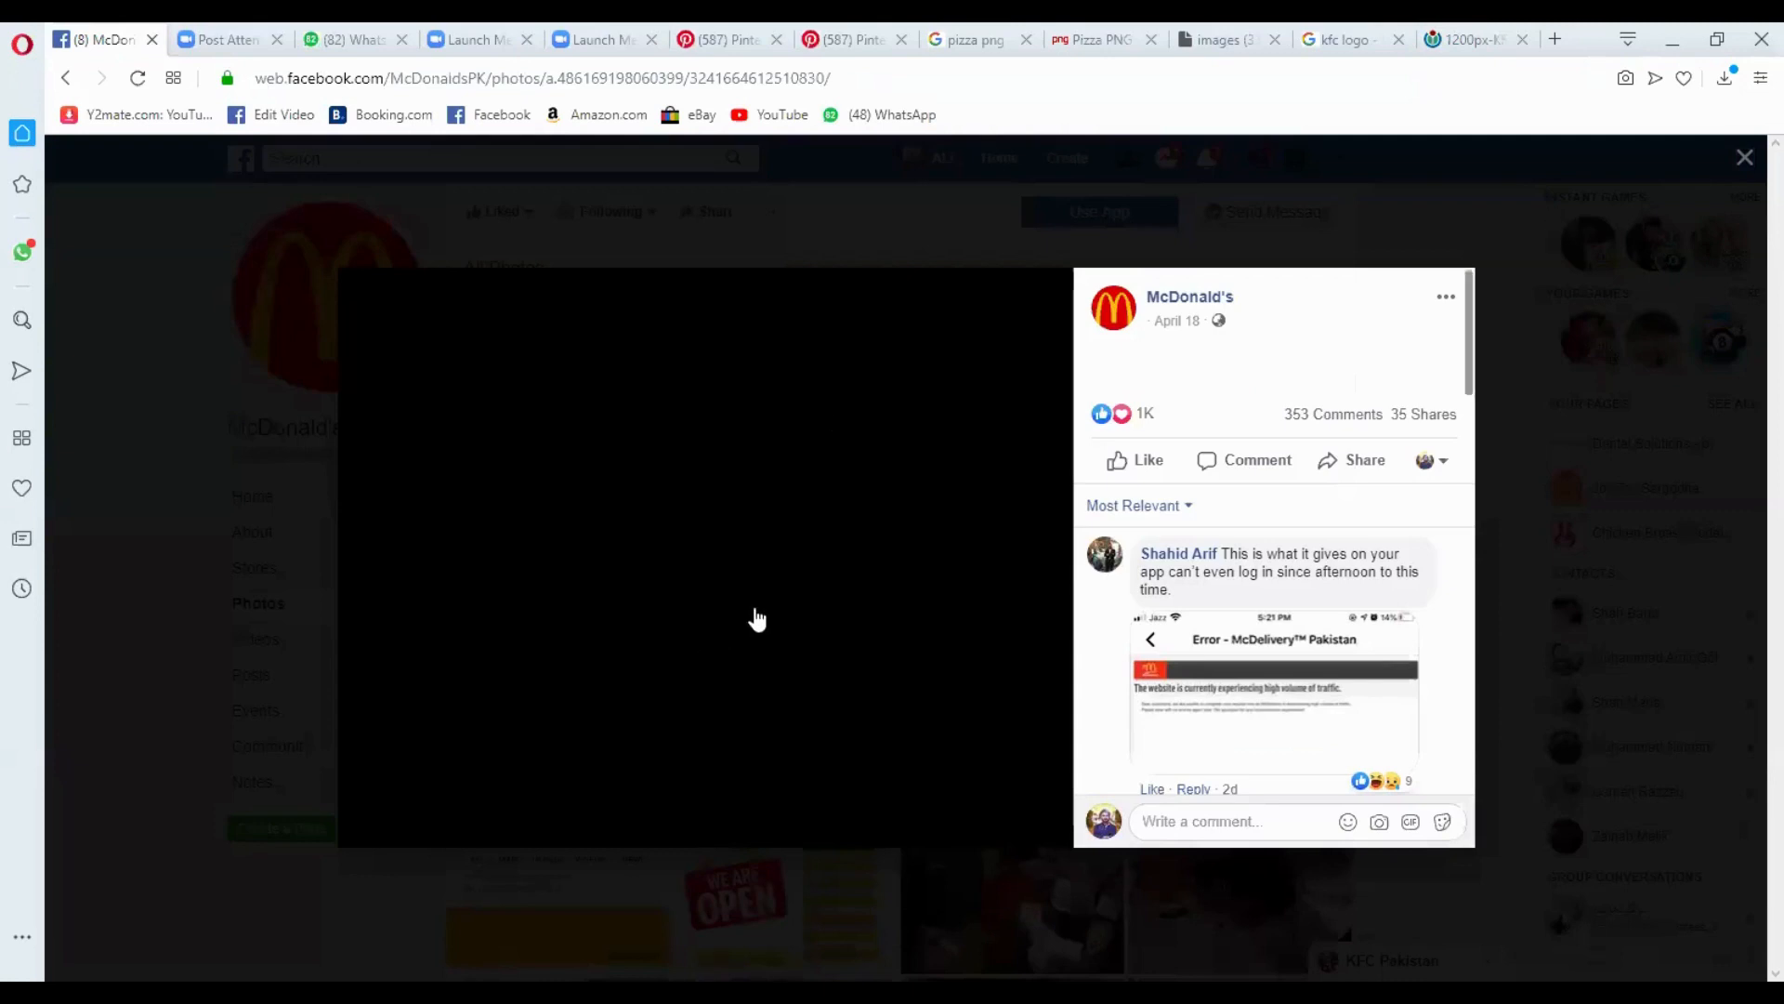
key("Escape")
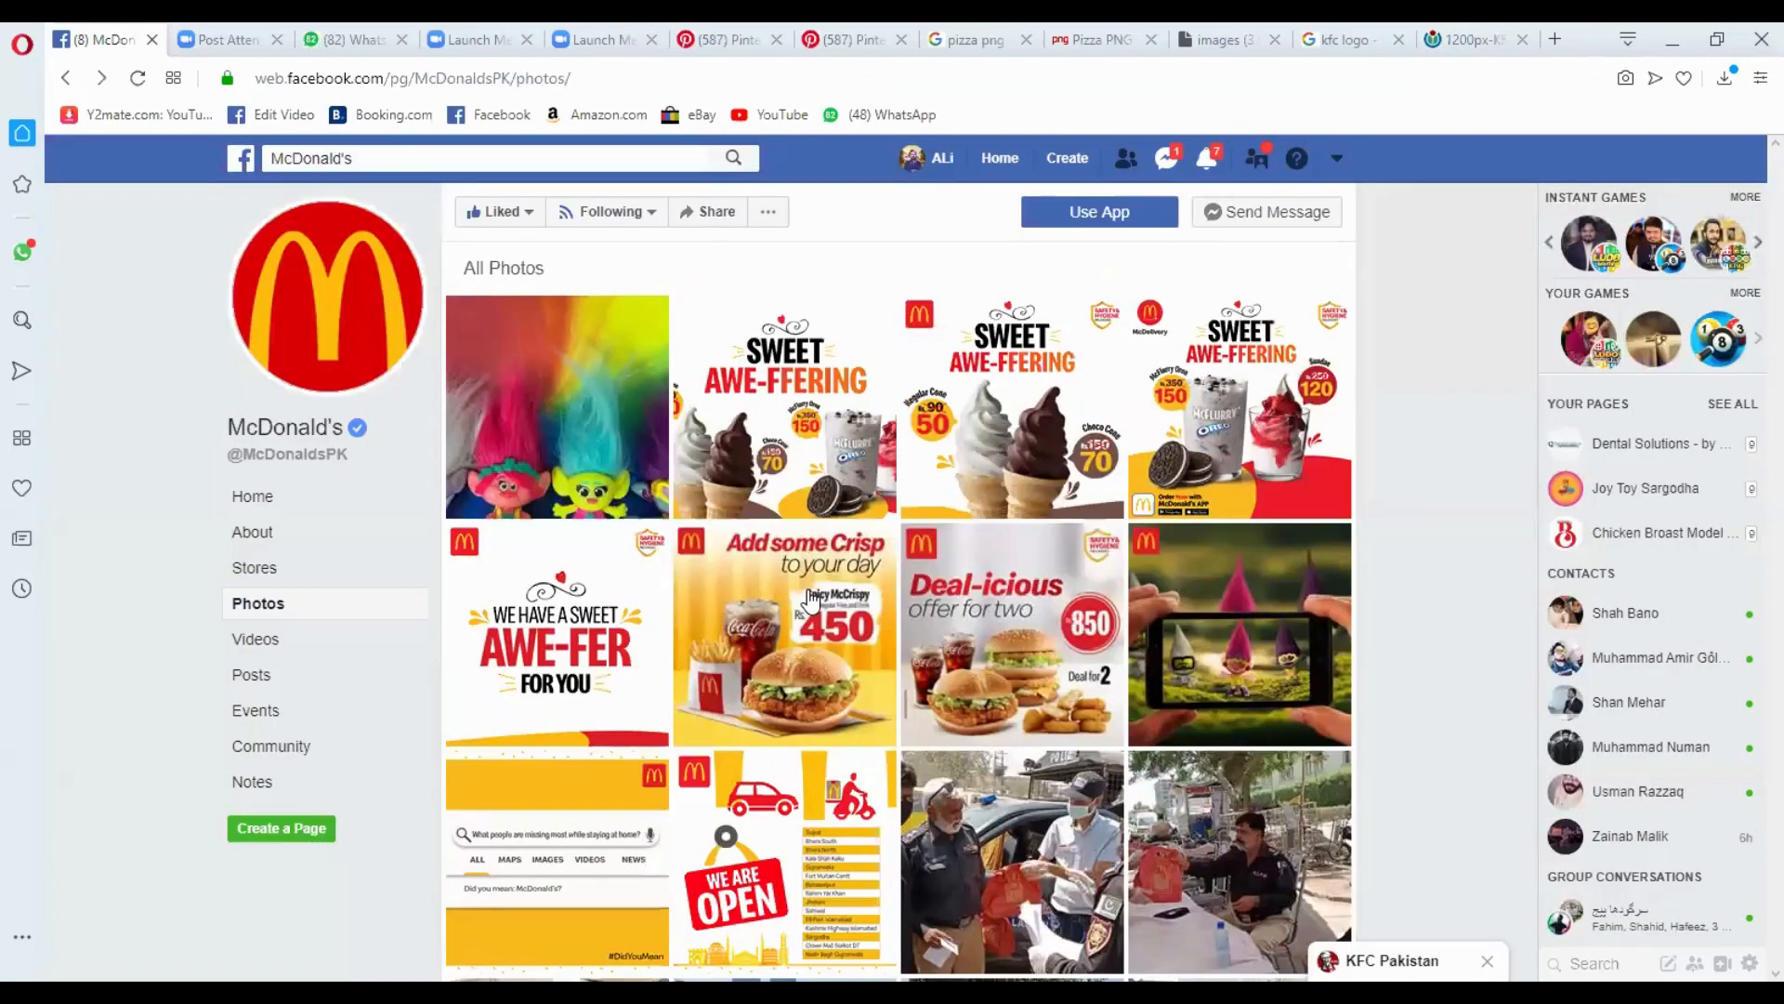
left_click(783, 446)
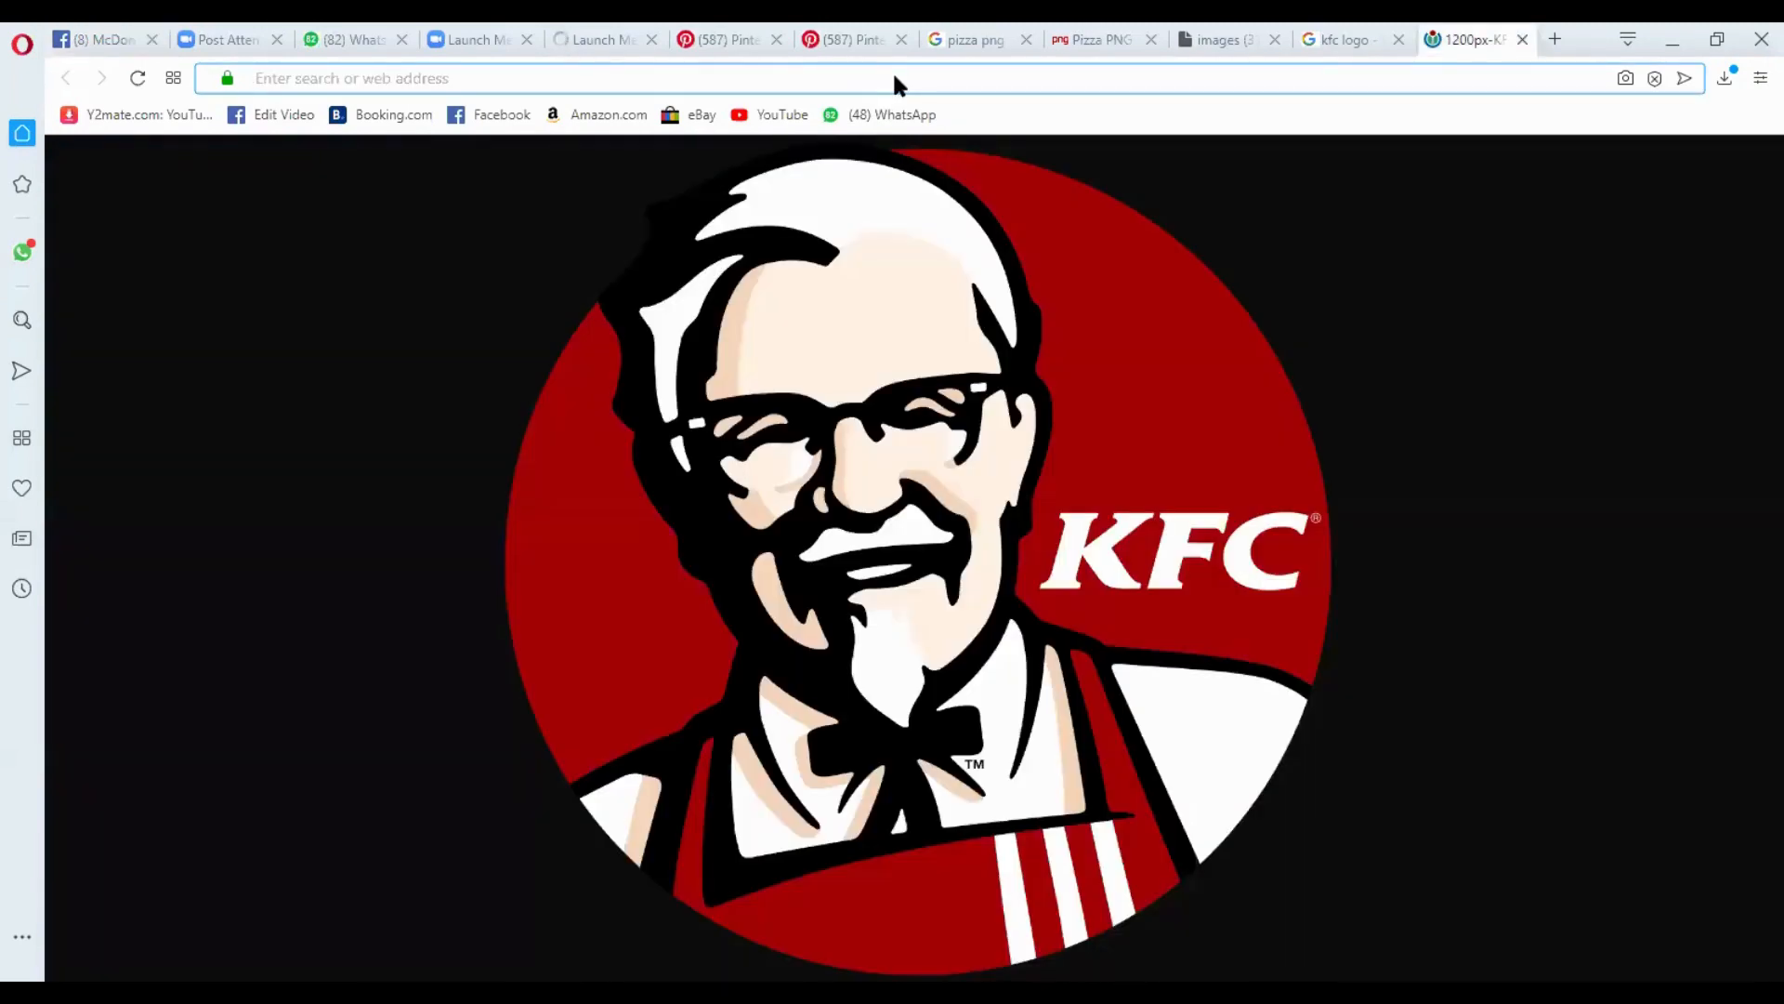
- Search Google for "pizza tagline" in place of the open KFC logo image
left_click(897, 84)
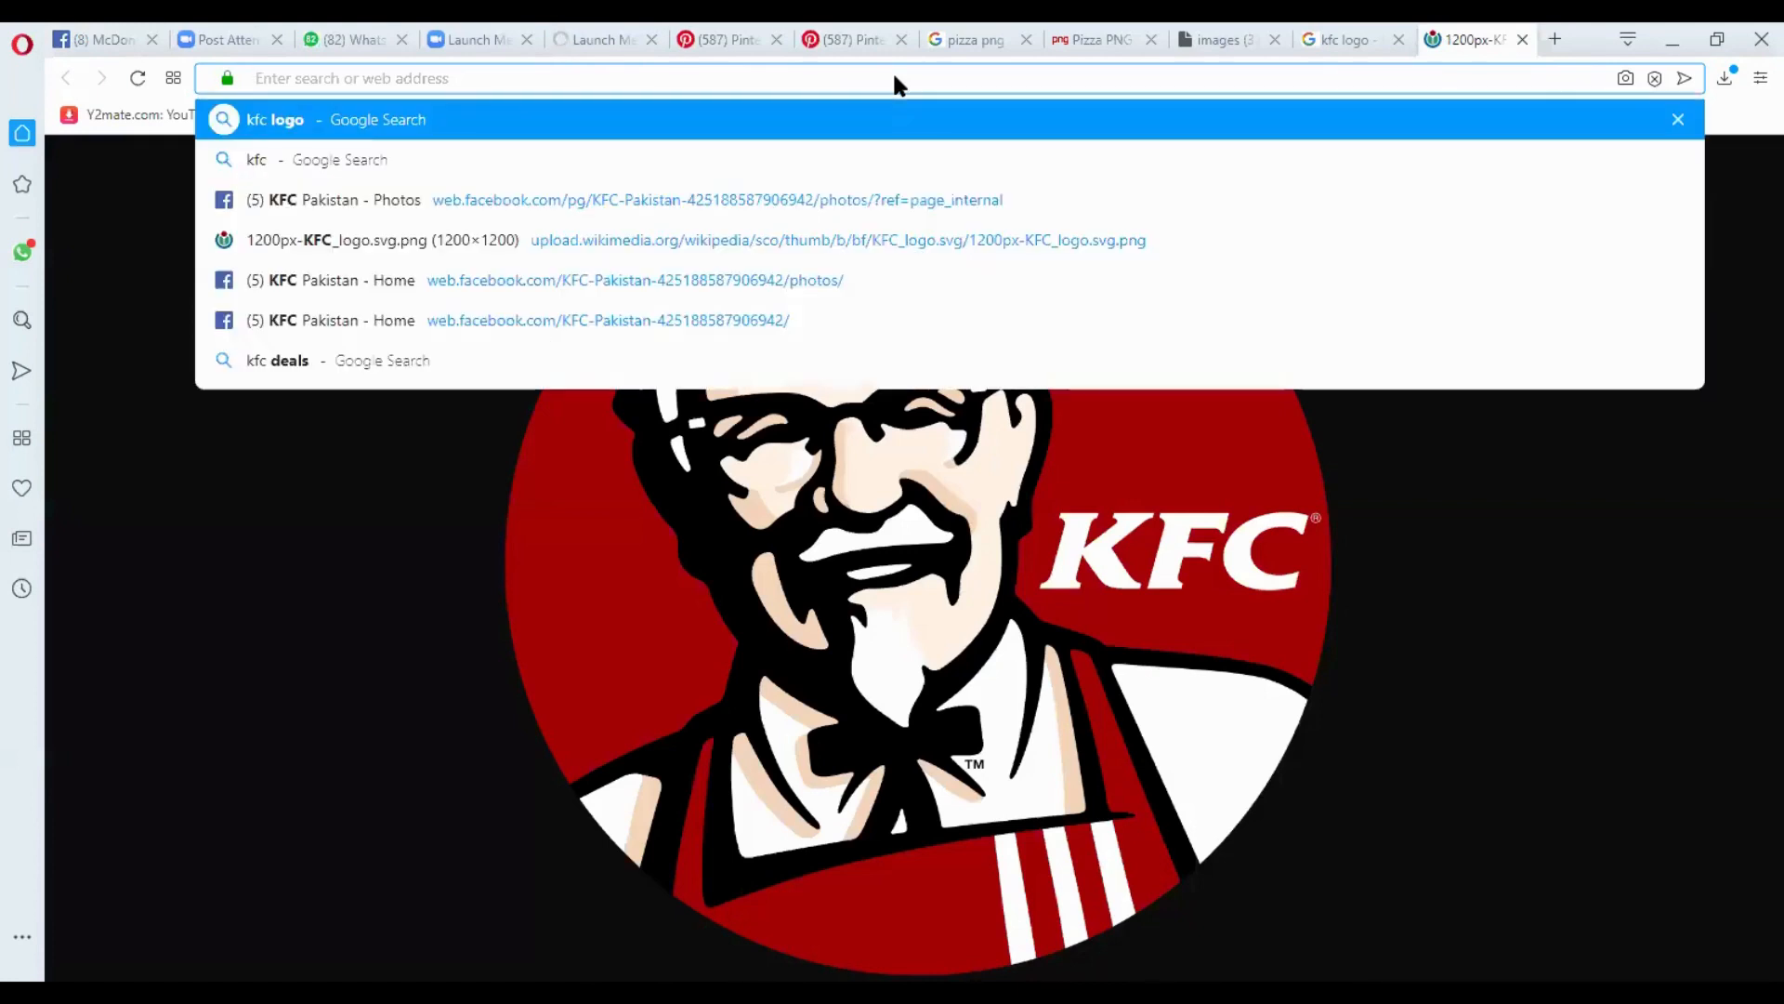
type("p")
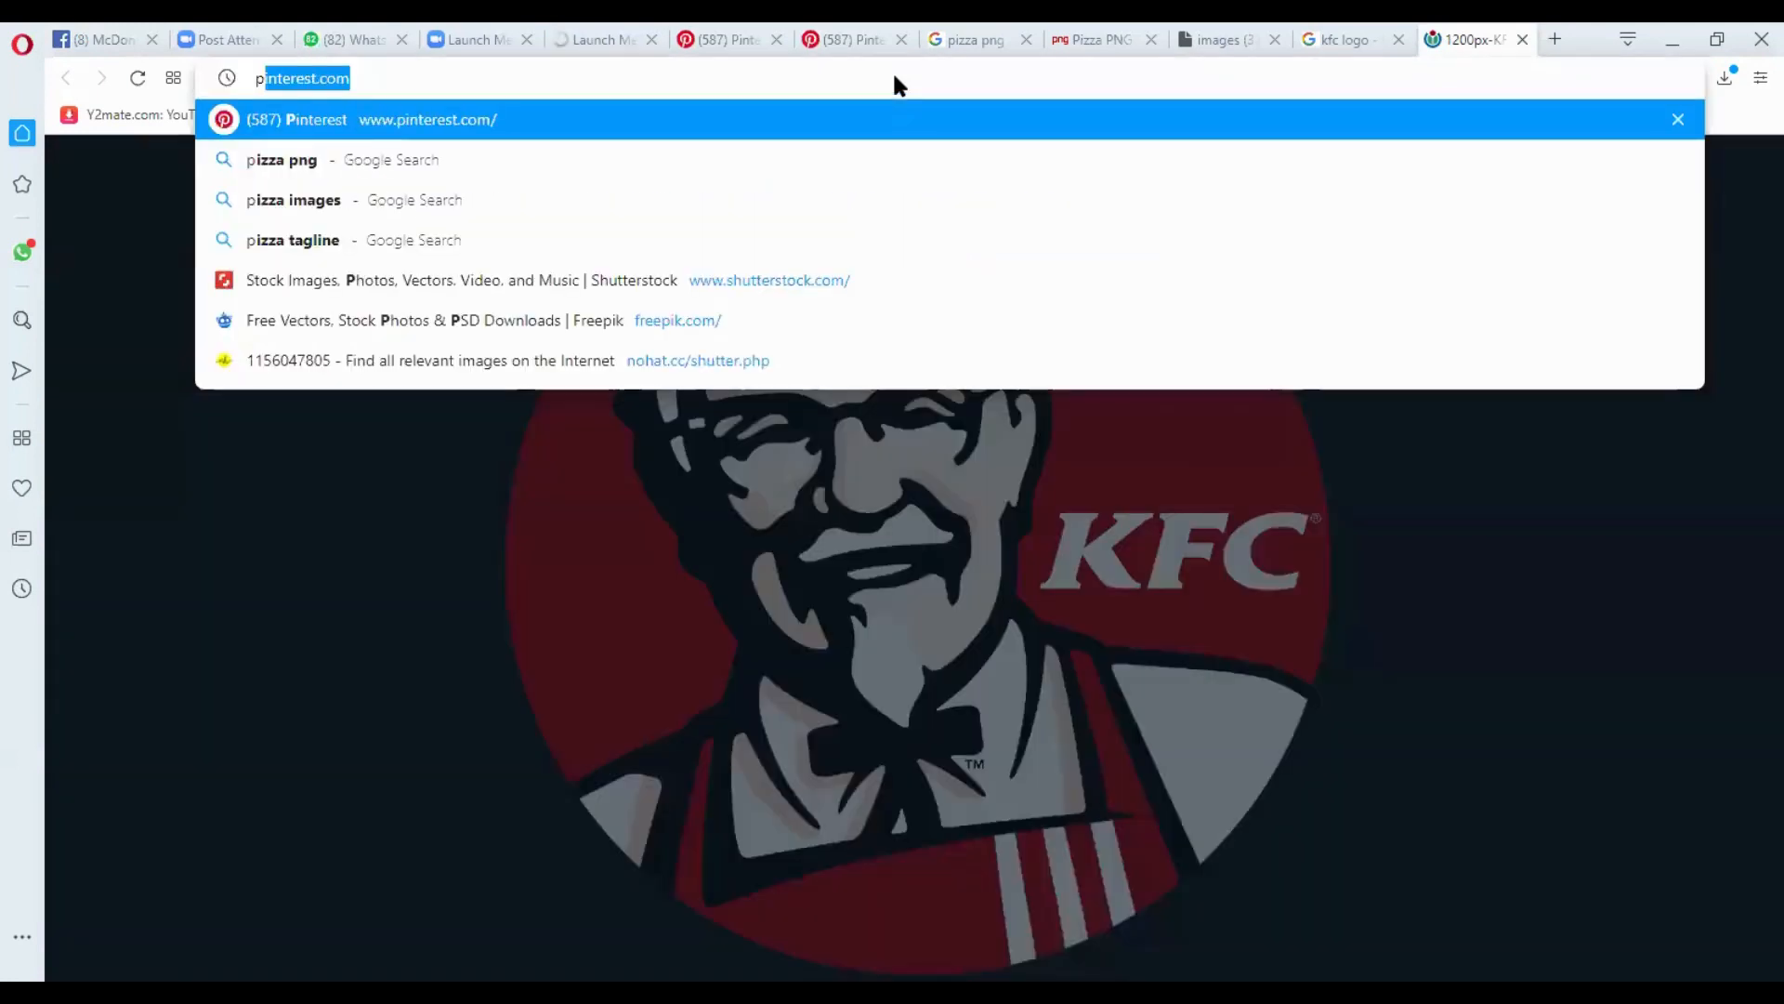
type("izza tagline")
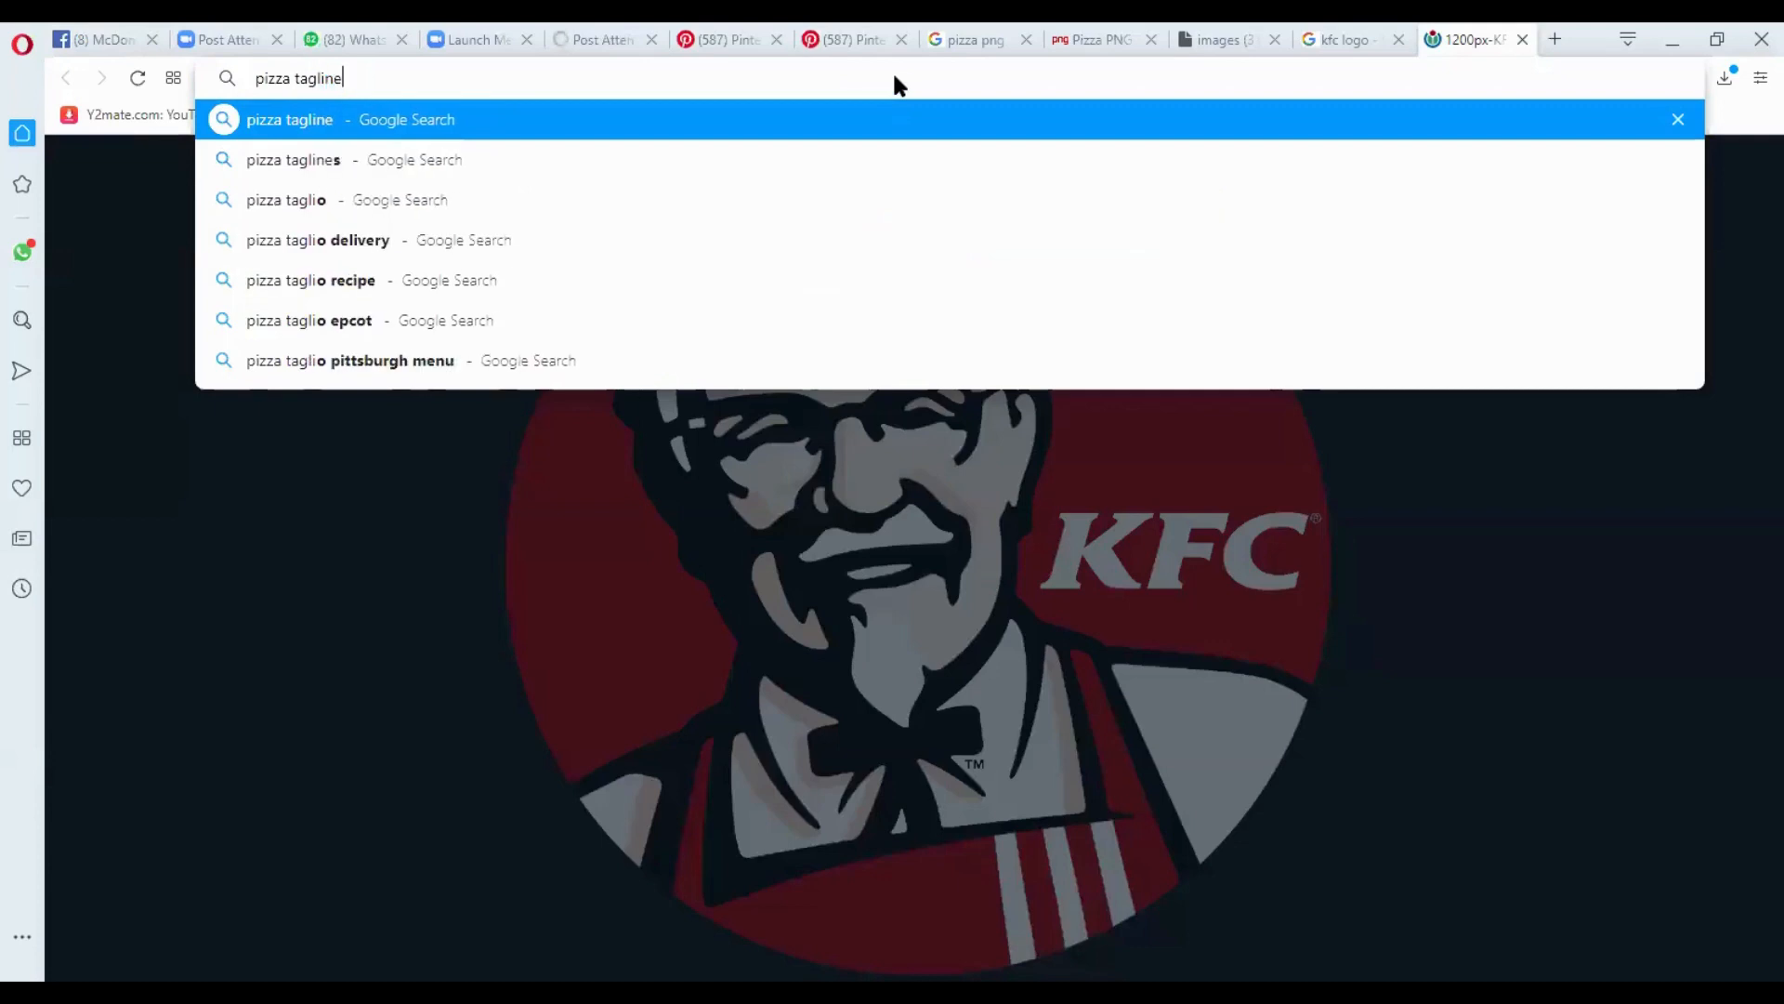
key("Return")
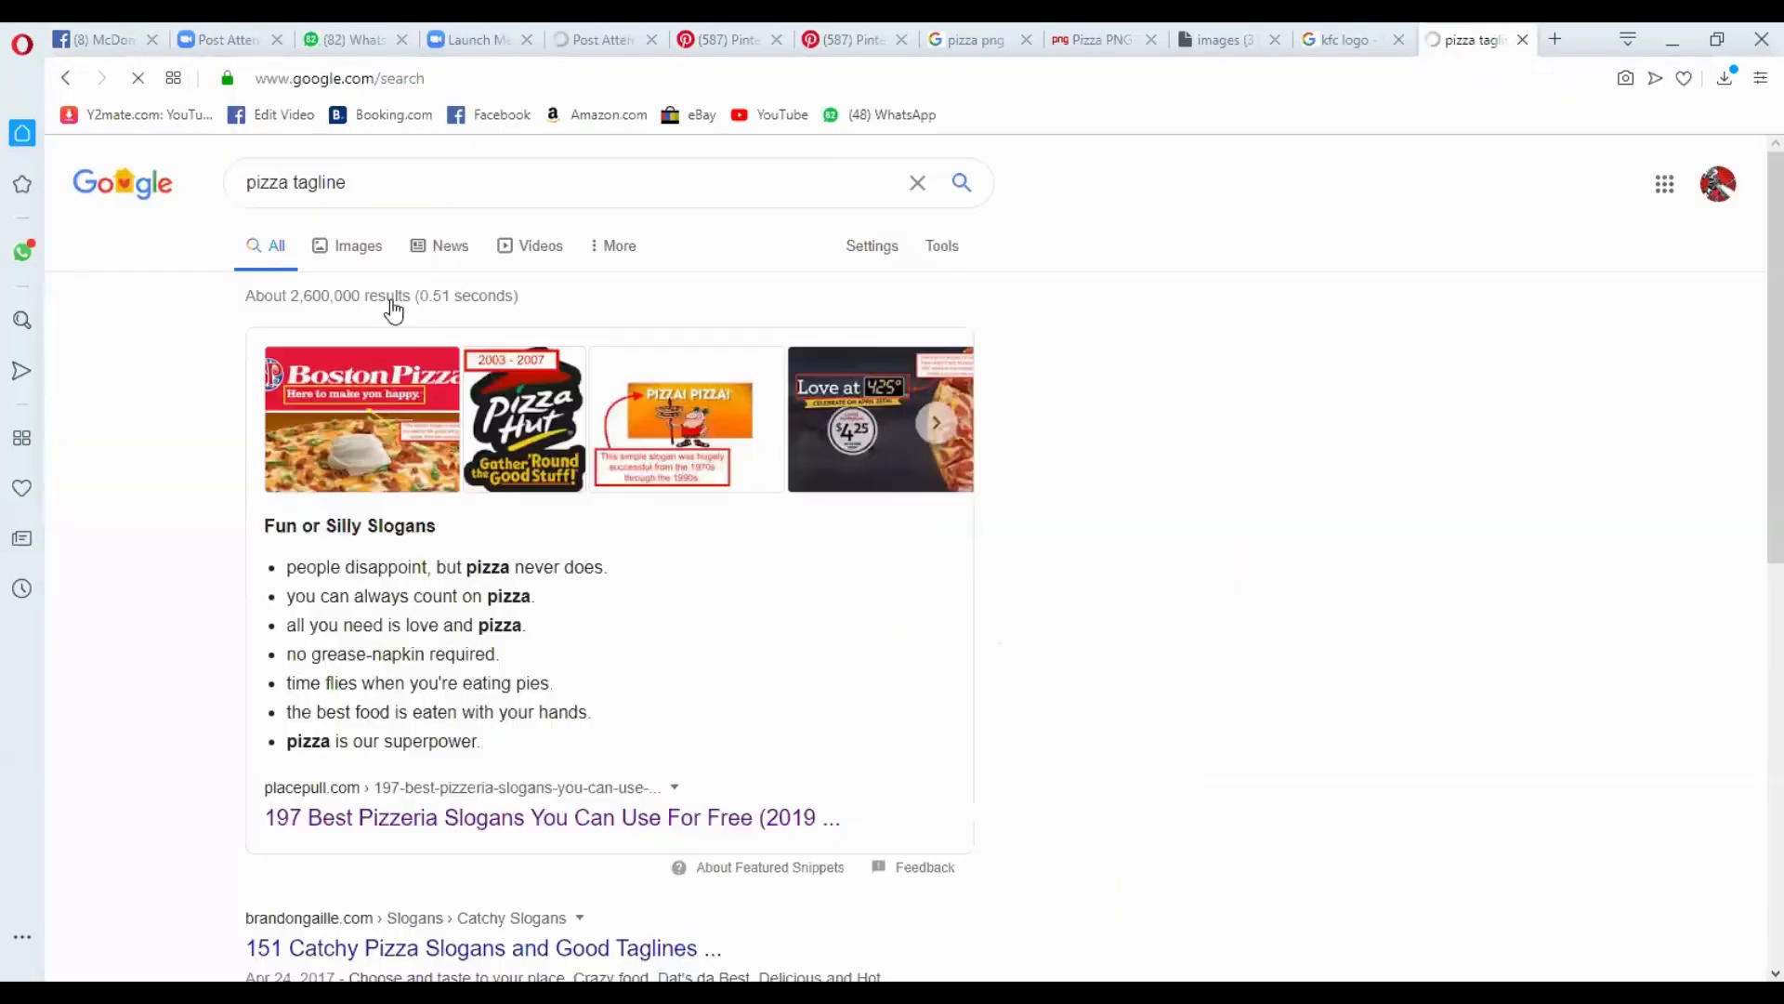
- Open the article "151 Catchy Pizza Slogans and Good Taglines" from the results and read through its list of slogans
scroll(380, 268, "down", 3)
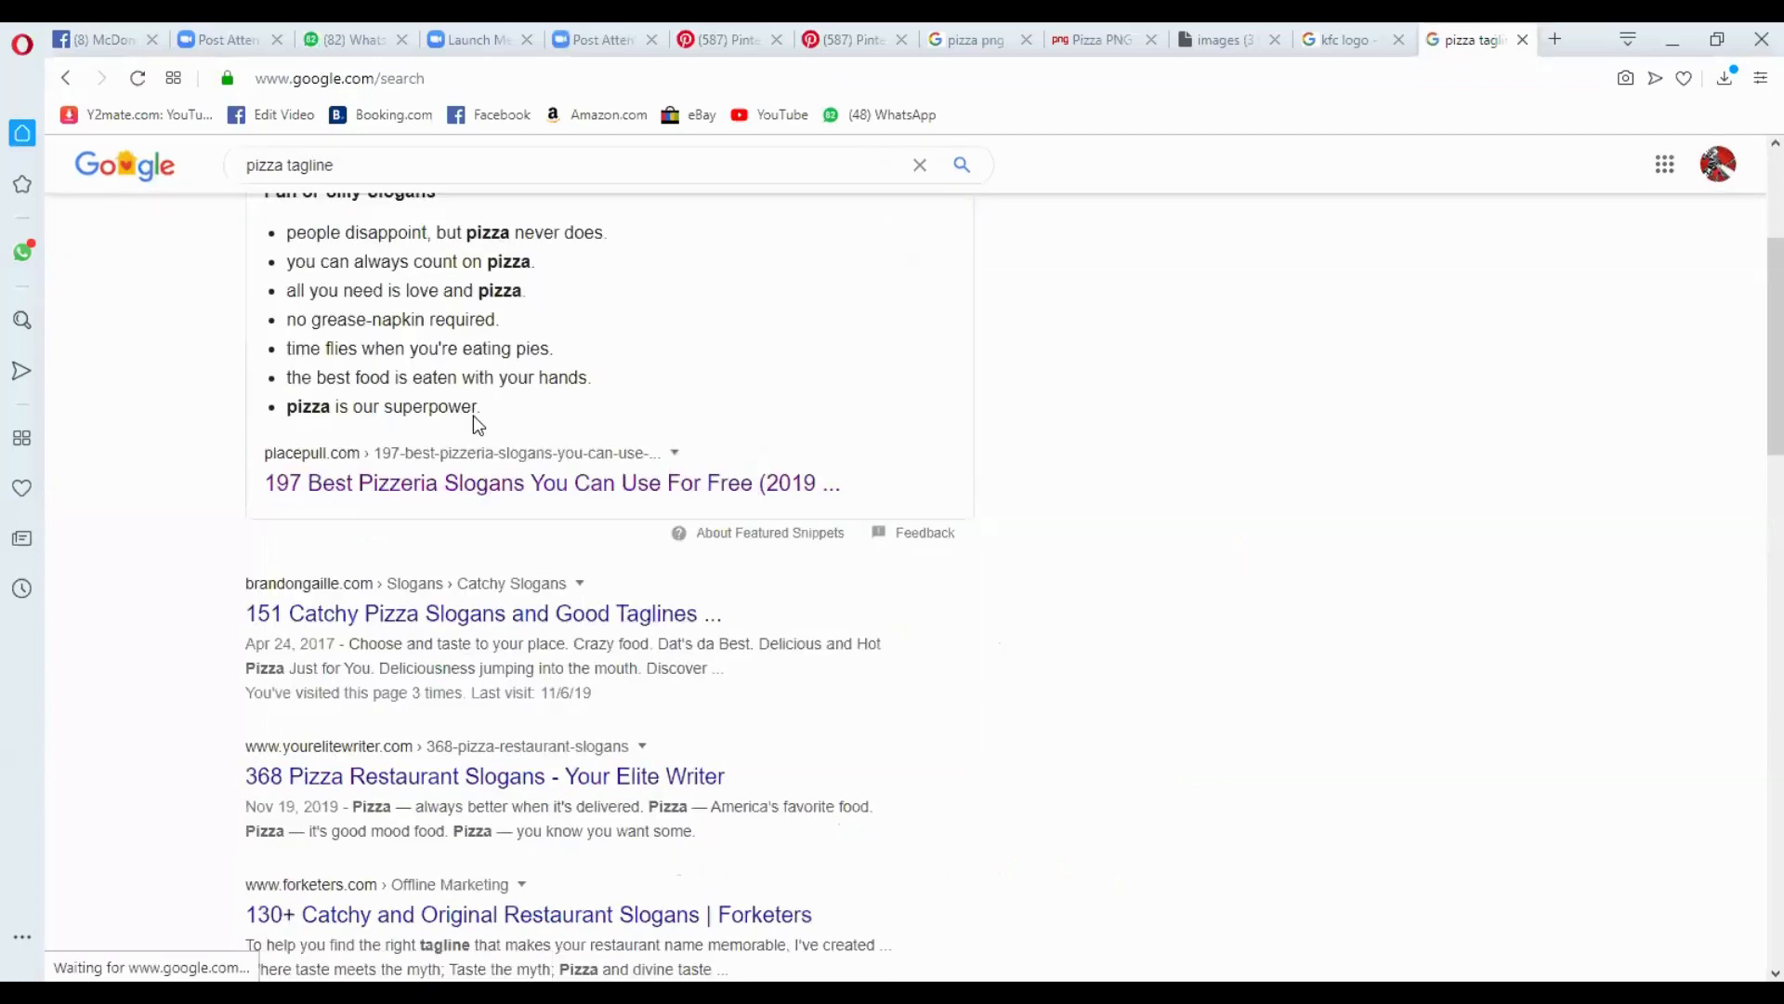
scroll(472, 416, "down", 1)
scroll(480, 427, "down", 2)
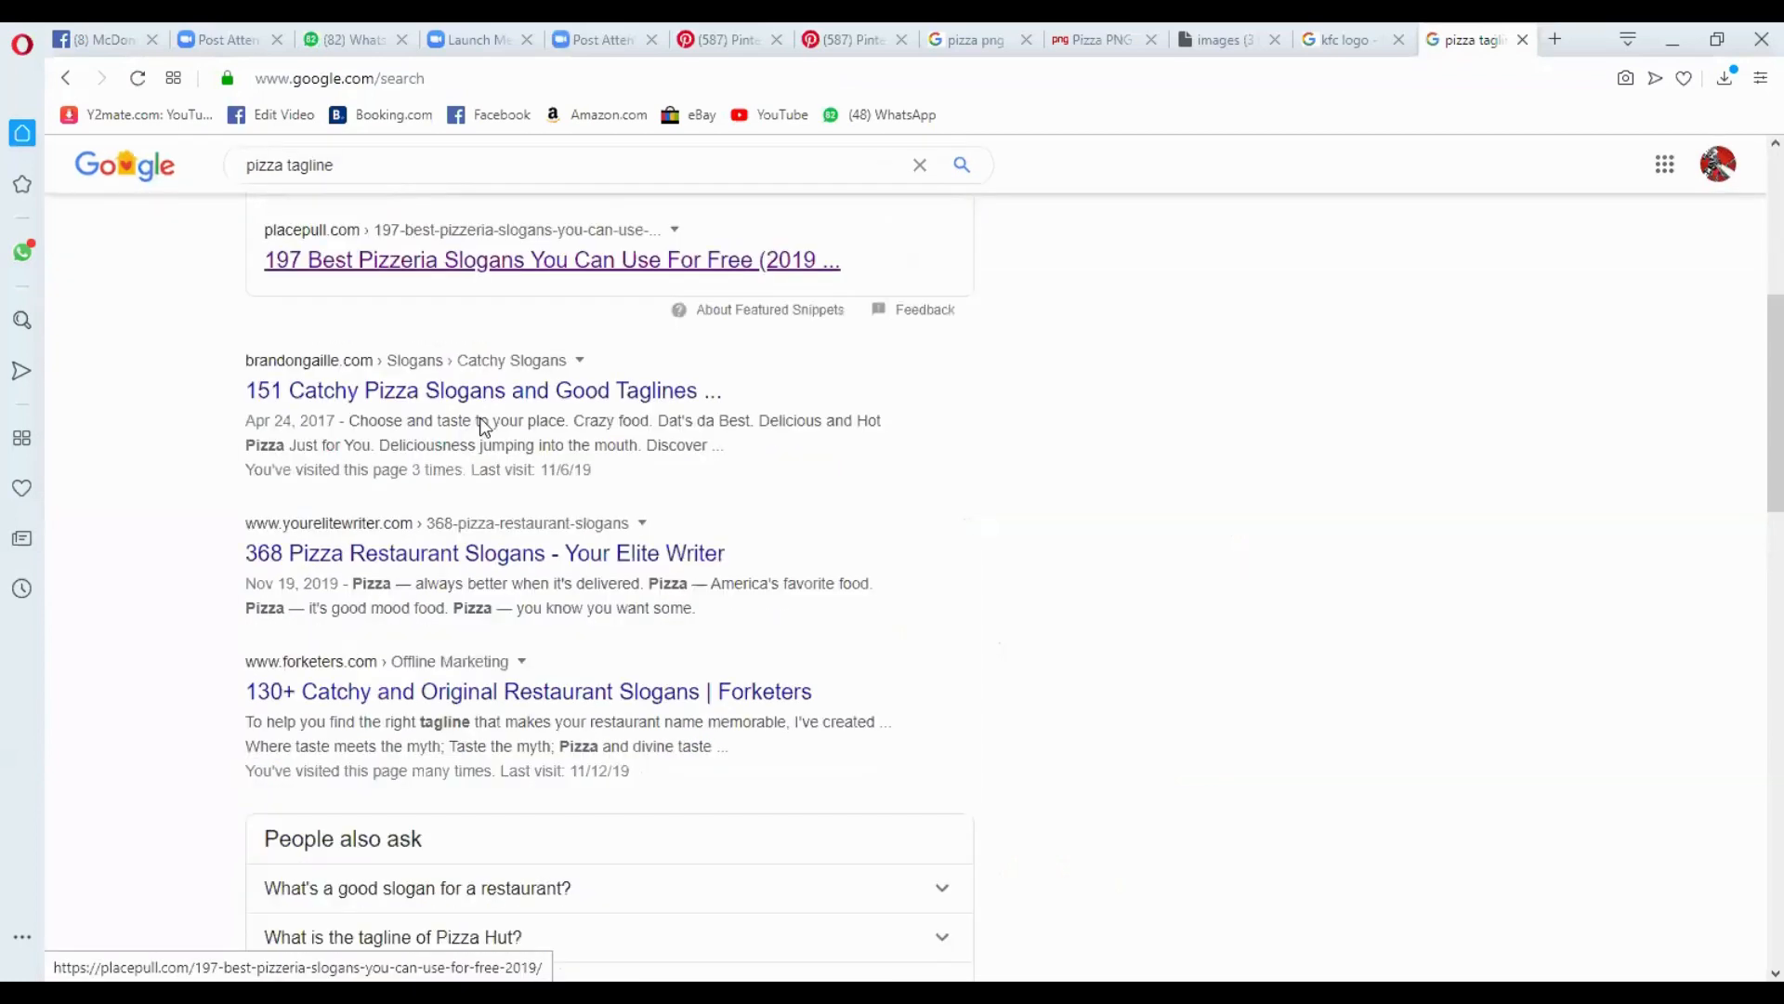
middle_click(491, 553)
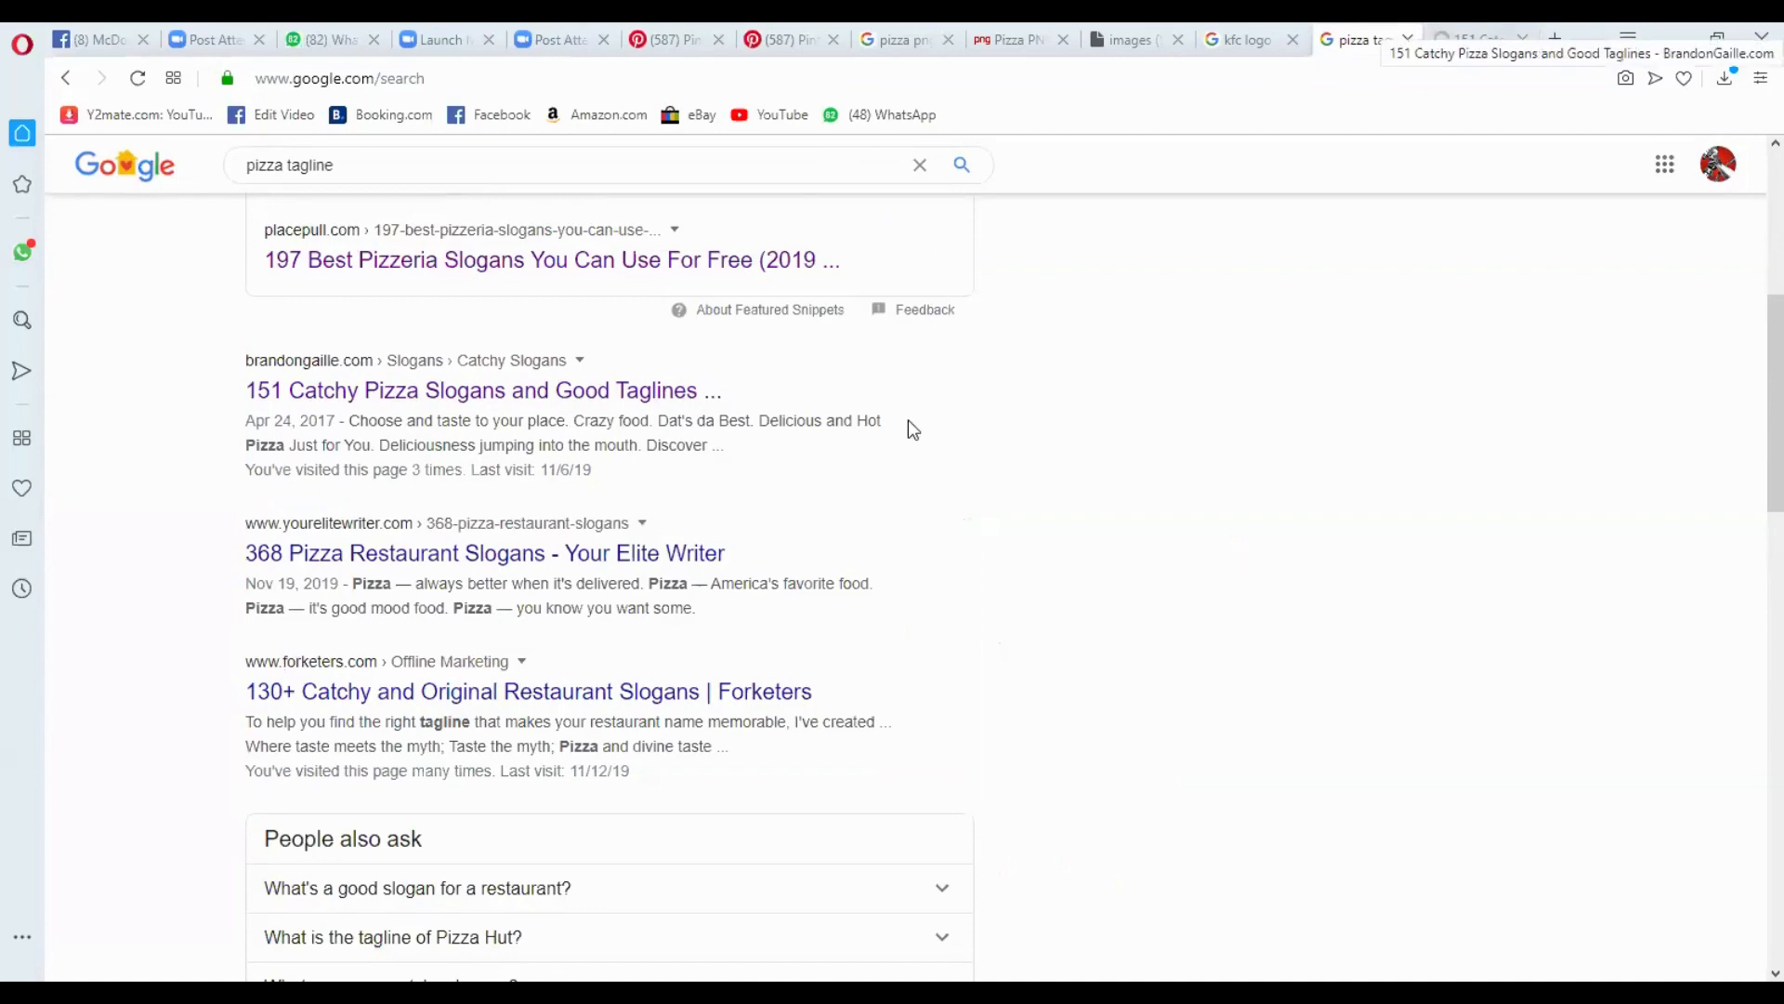
scroll(364, 604, "down", 1)
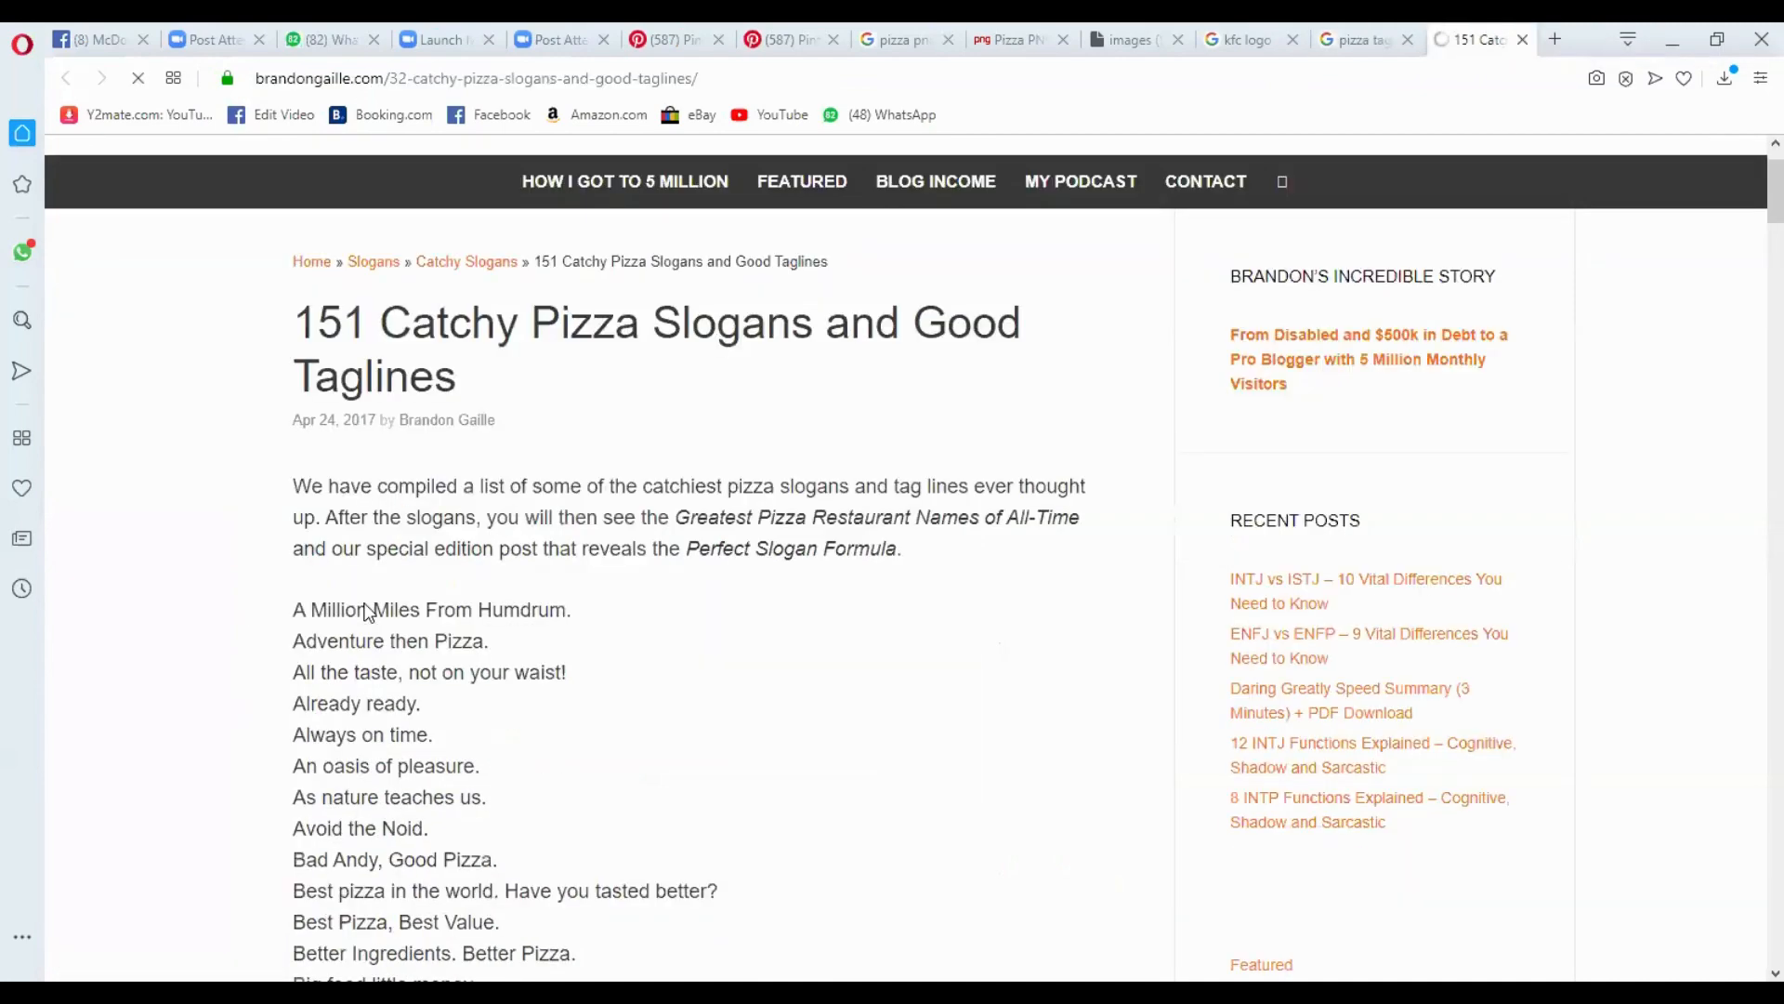
scroll(369, 613, "down", 1)
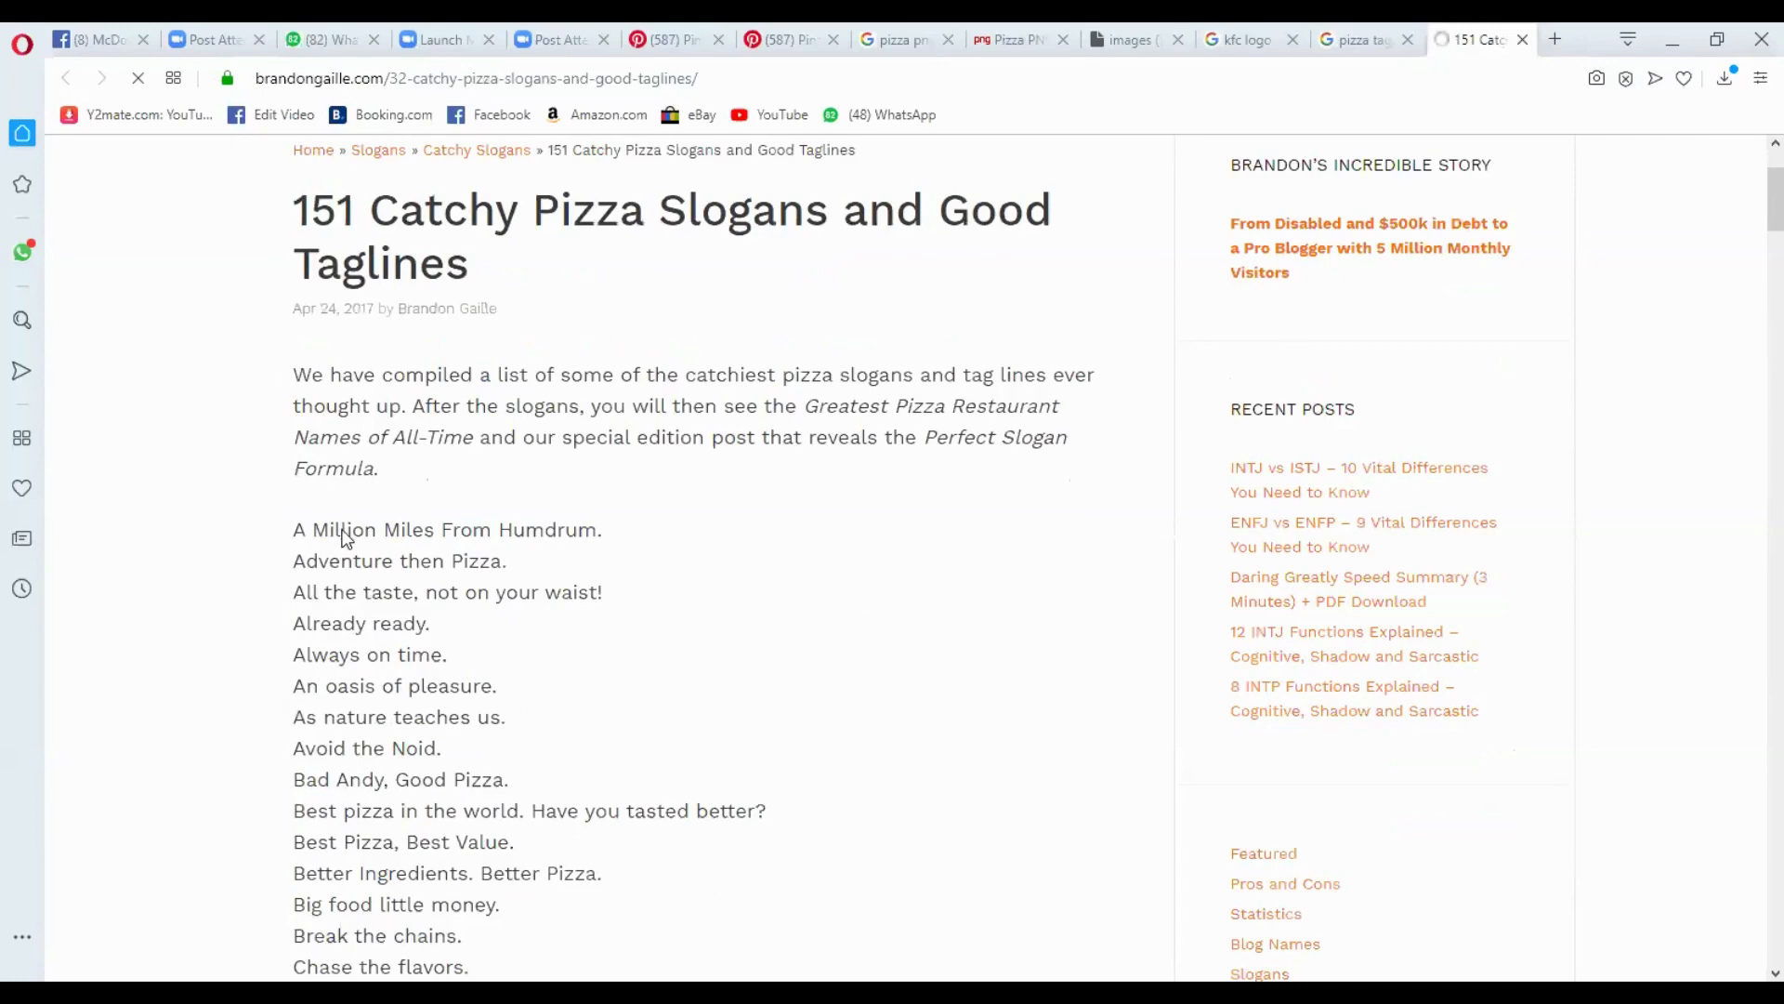
scroll(420, 625, "down", 2)
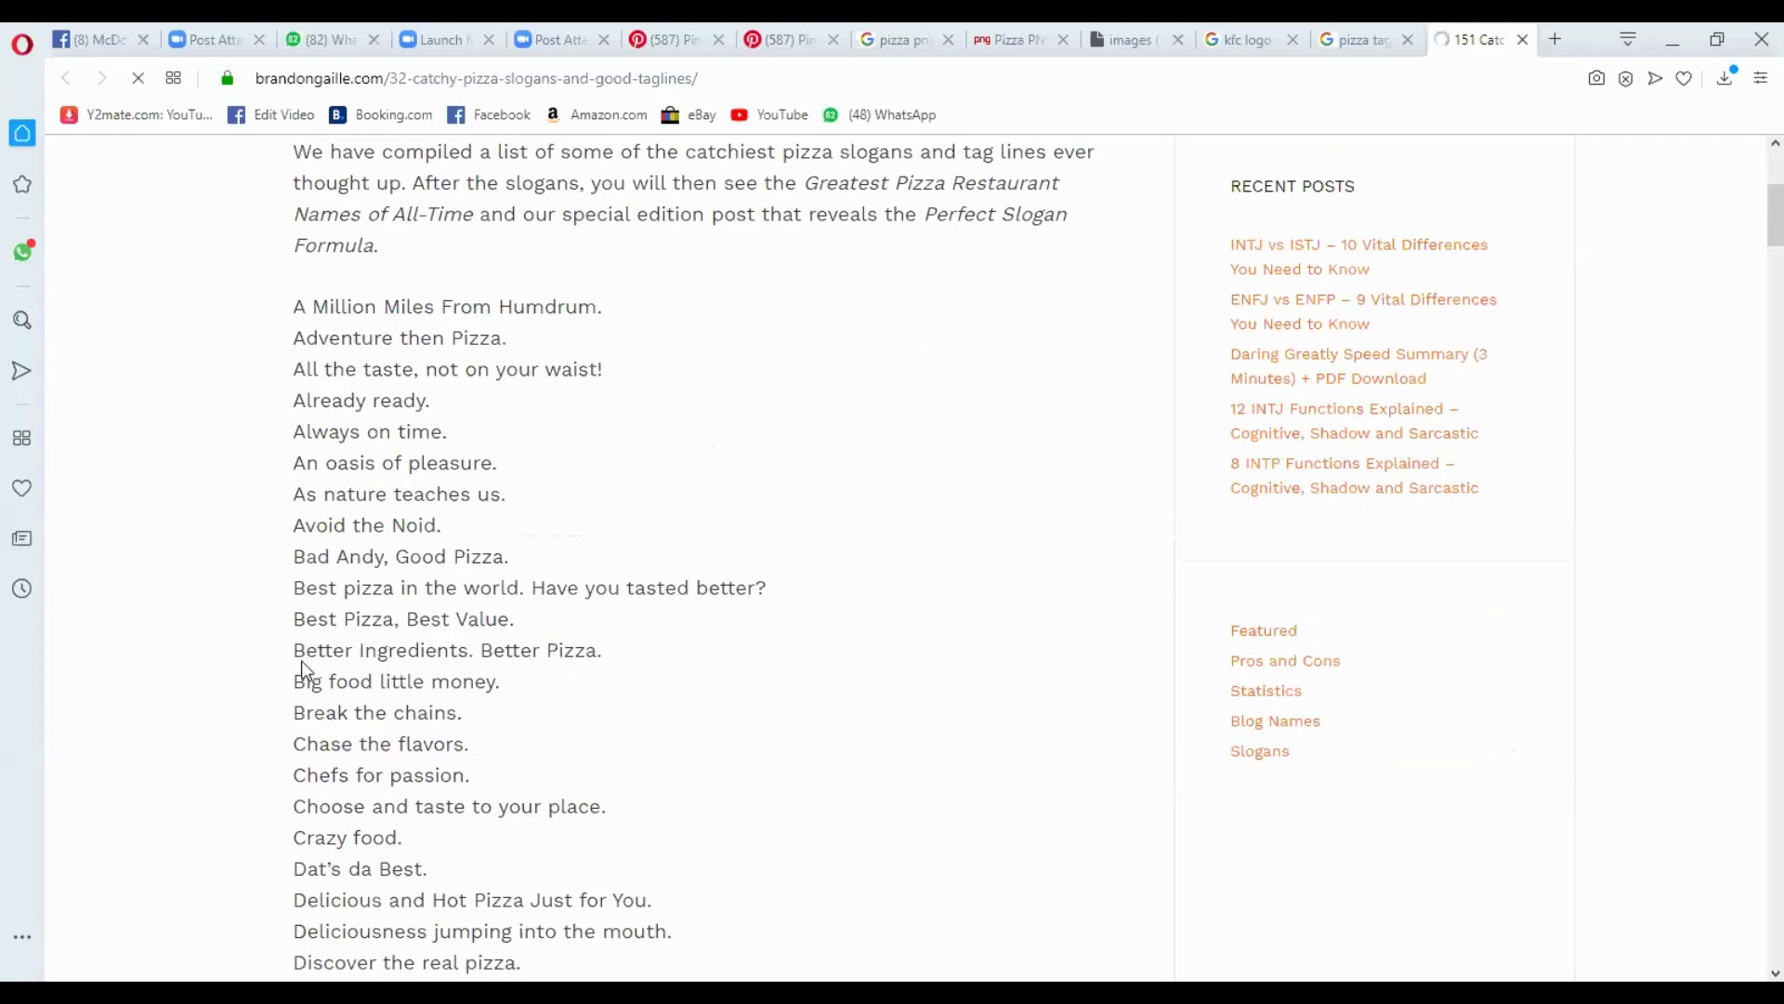
- Copy the slogan "Better Ingredients. Better Pizza." from the article, switch to Photoshop and paste it as text above the pizza
left_click_drag(294, 651, 536, 658)
right_click(535, 658)
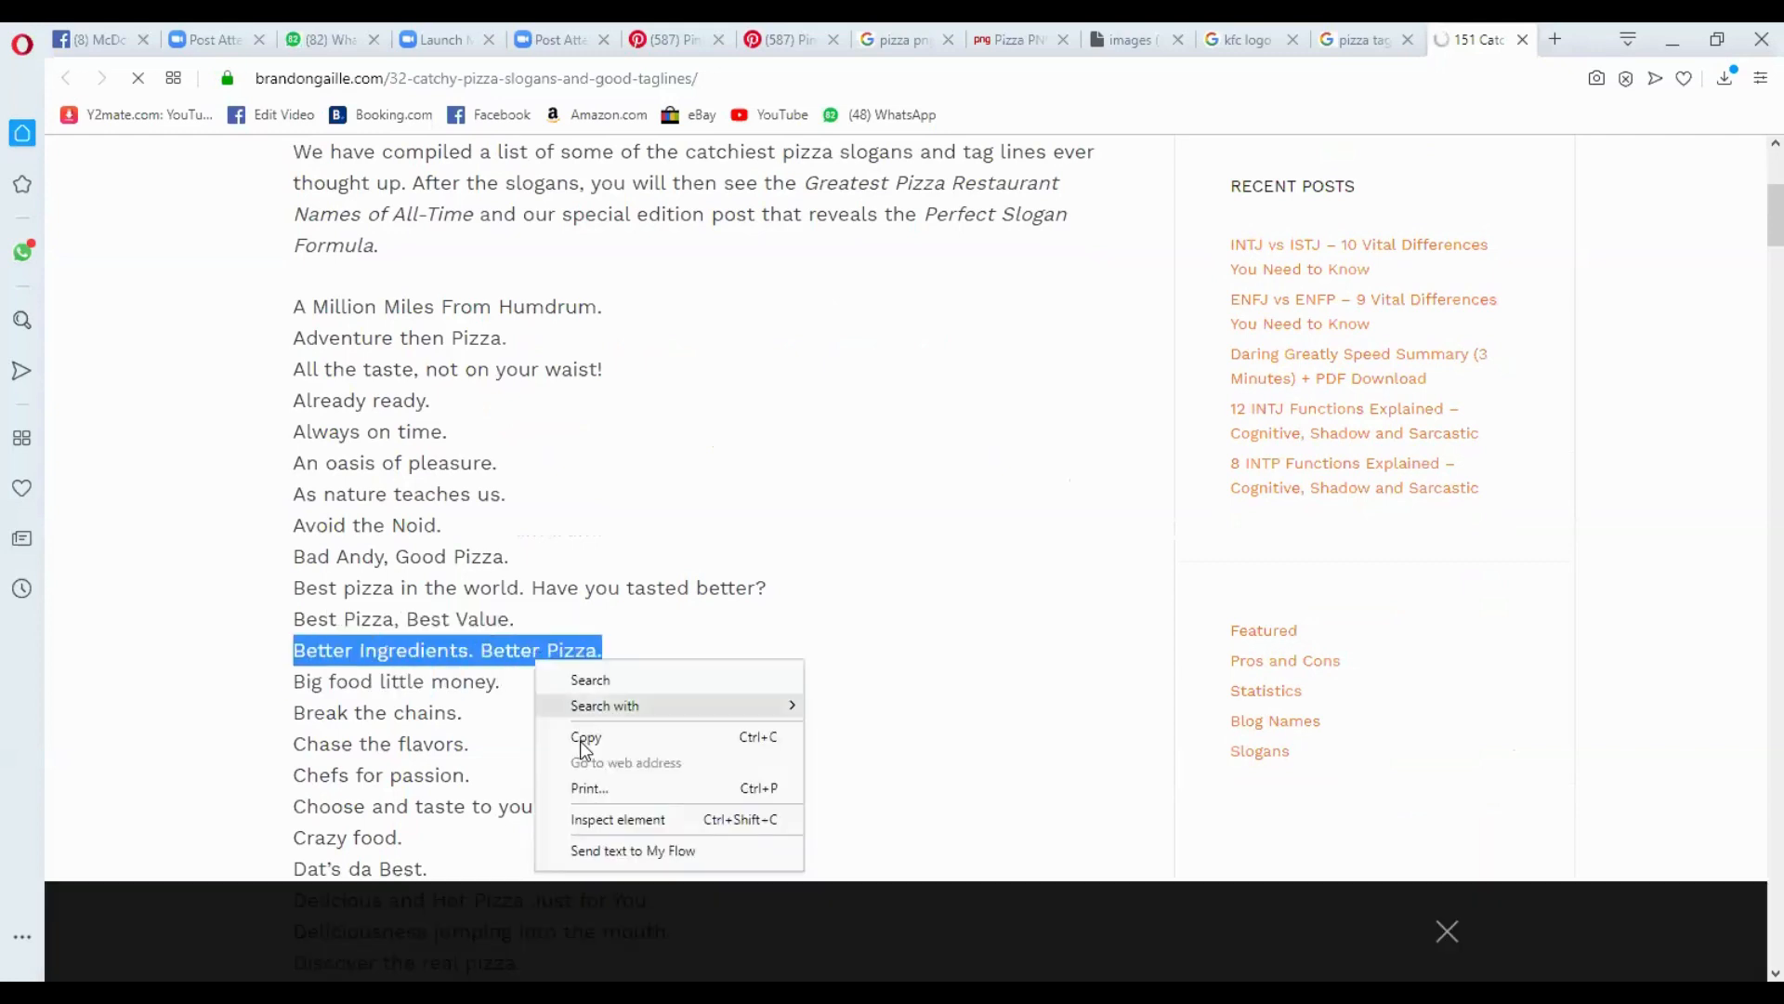
left_click(586, 740)
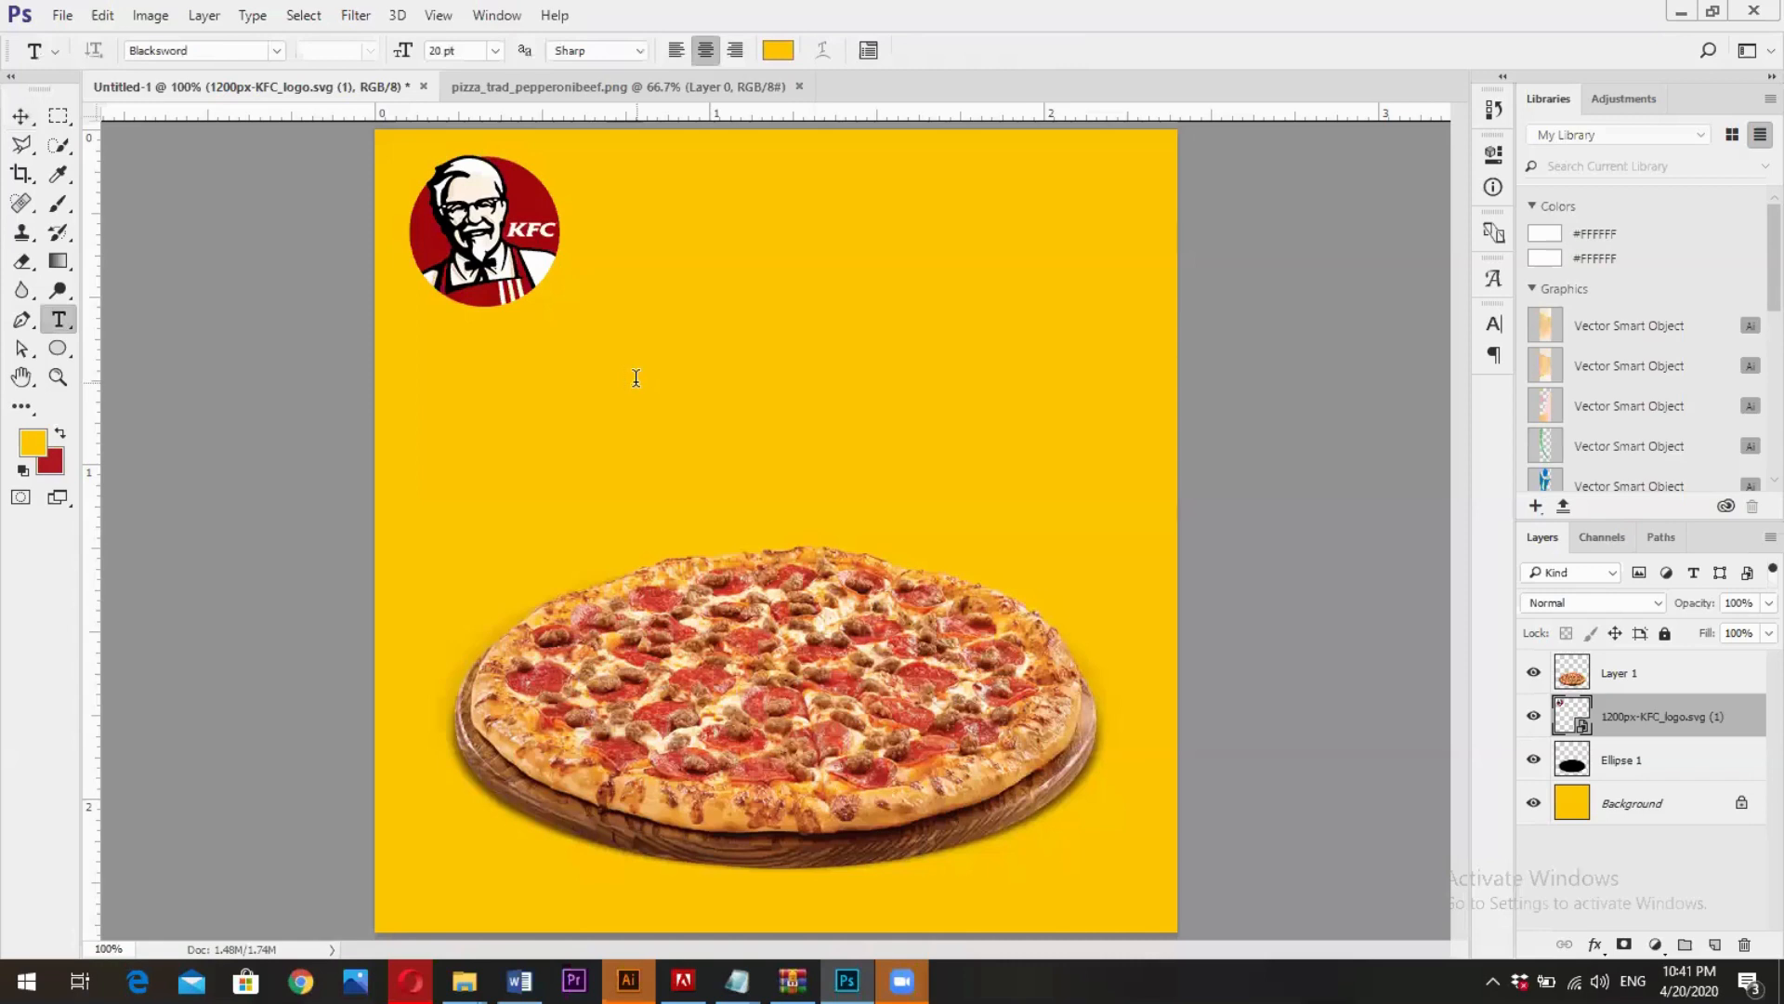
left_click(637, 377)
key("ctrl+v")
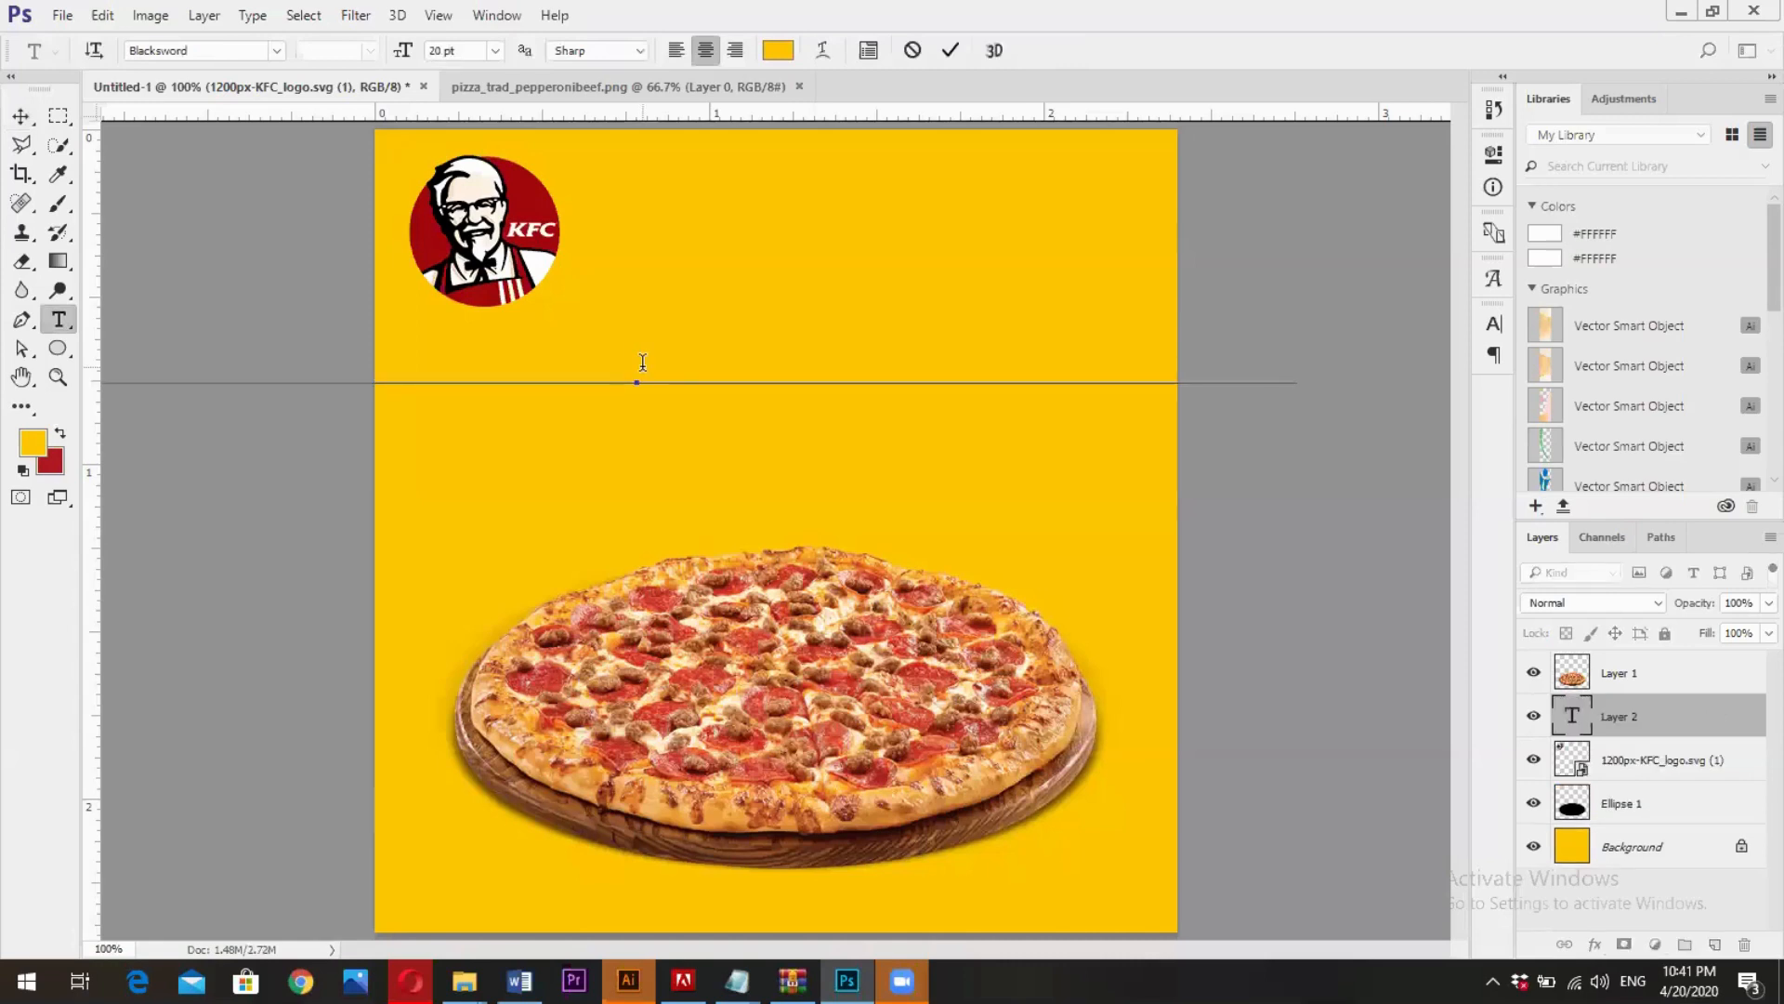
- Set the slogan's text color to black (000000)
triple_click(641, 364)
left_click(778, 50)
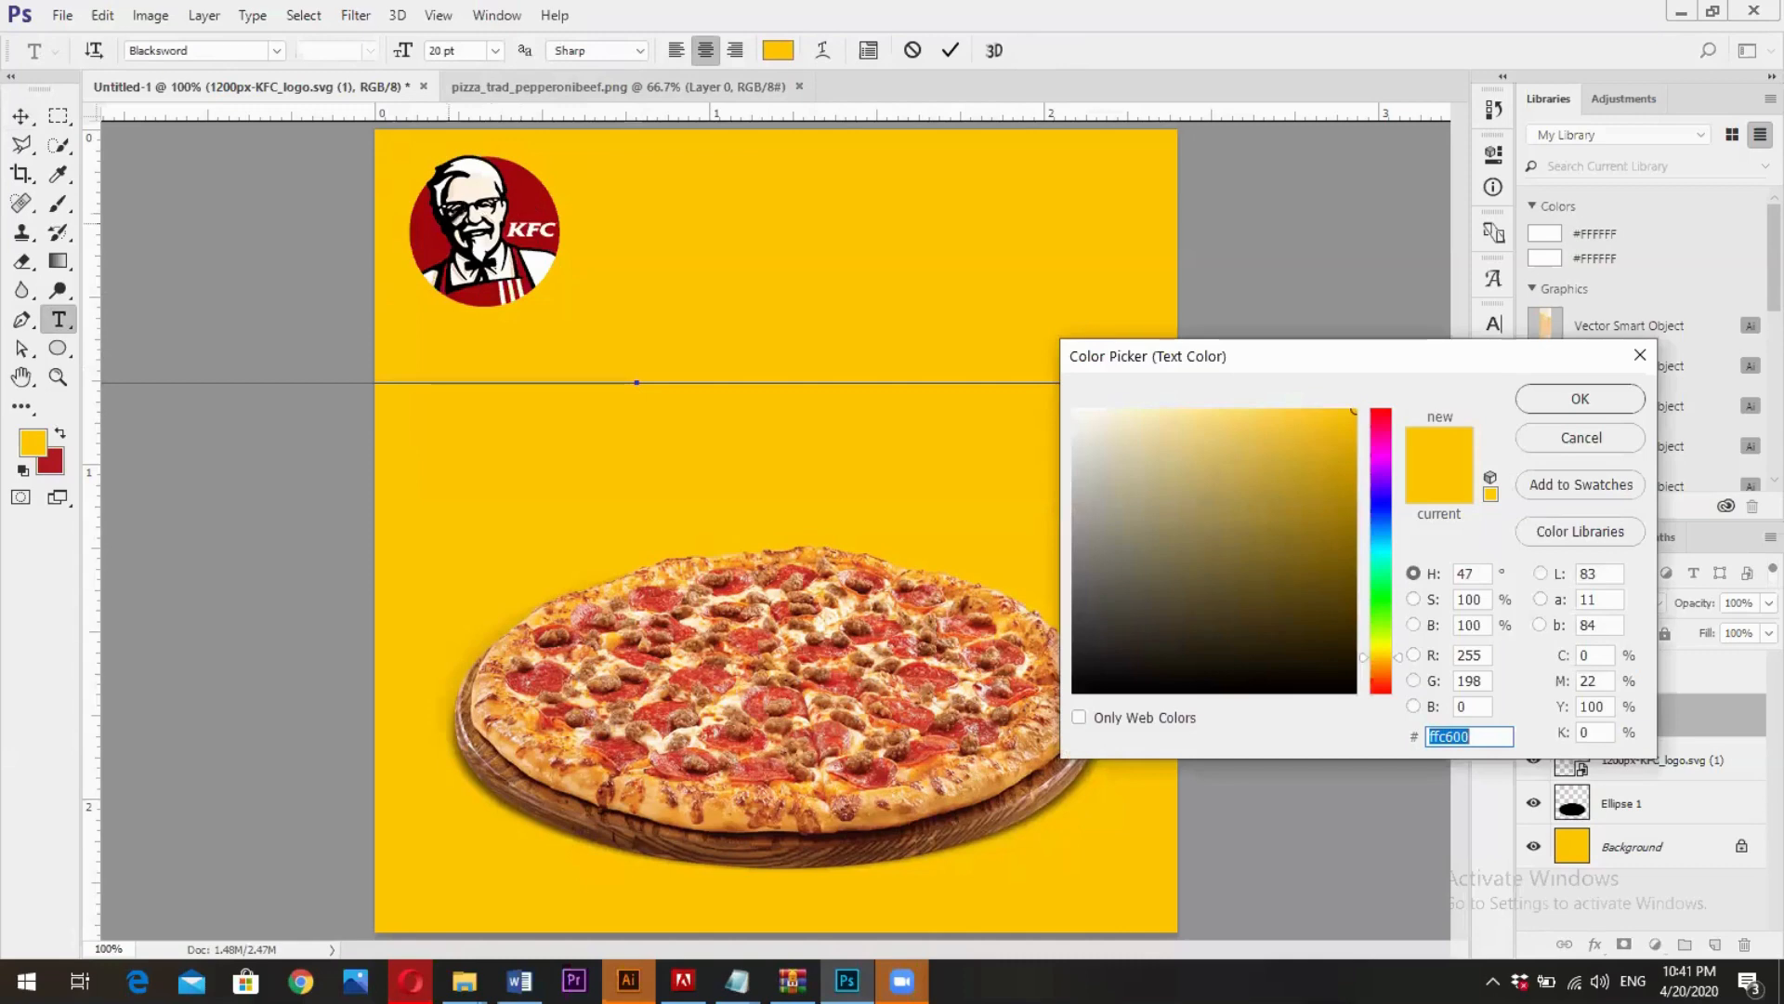
type("000000")
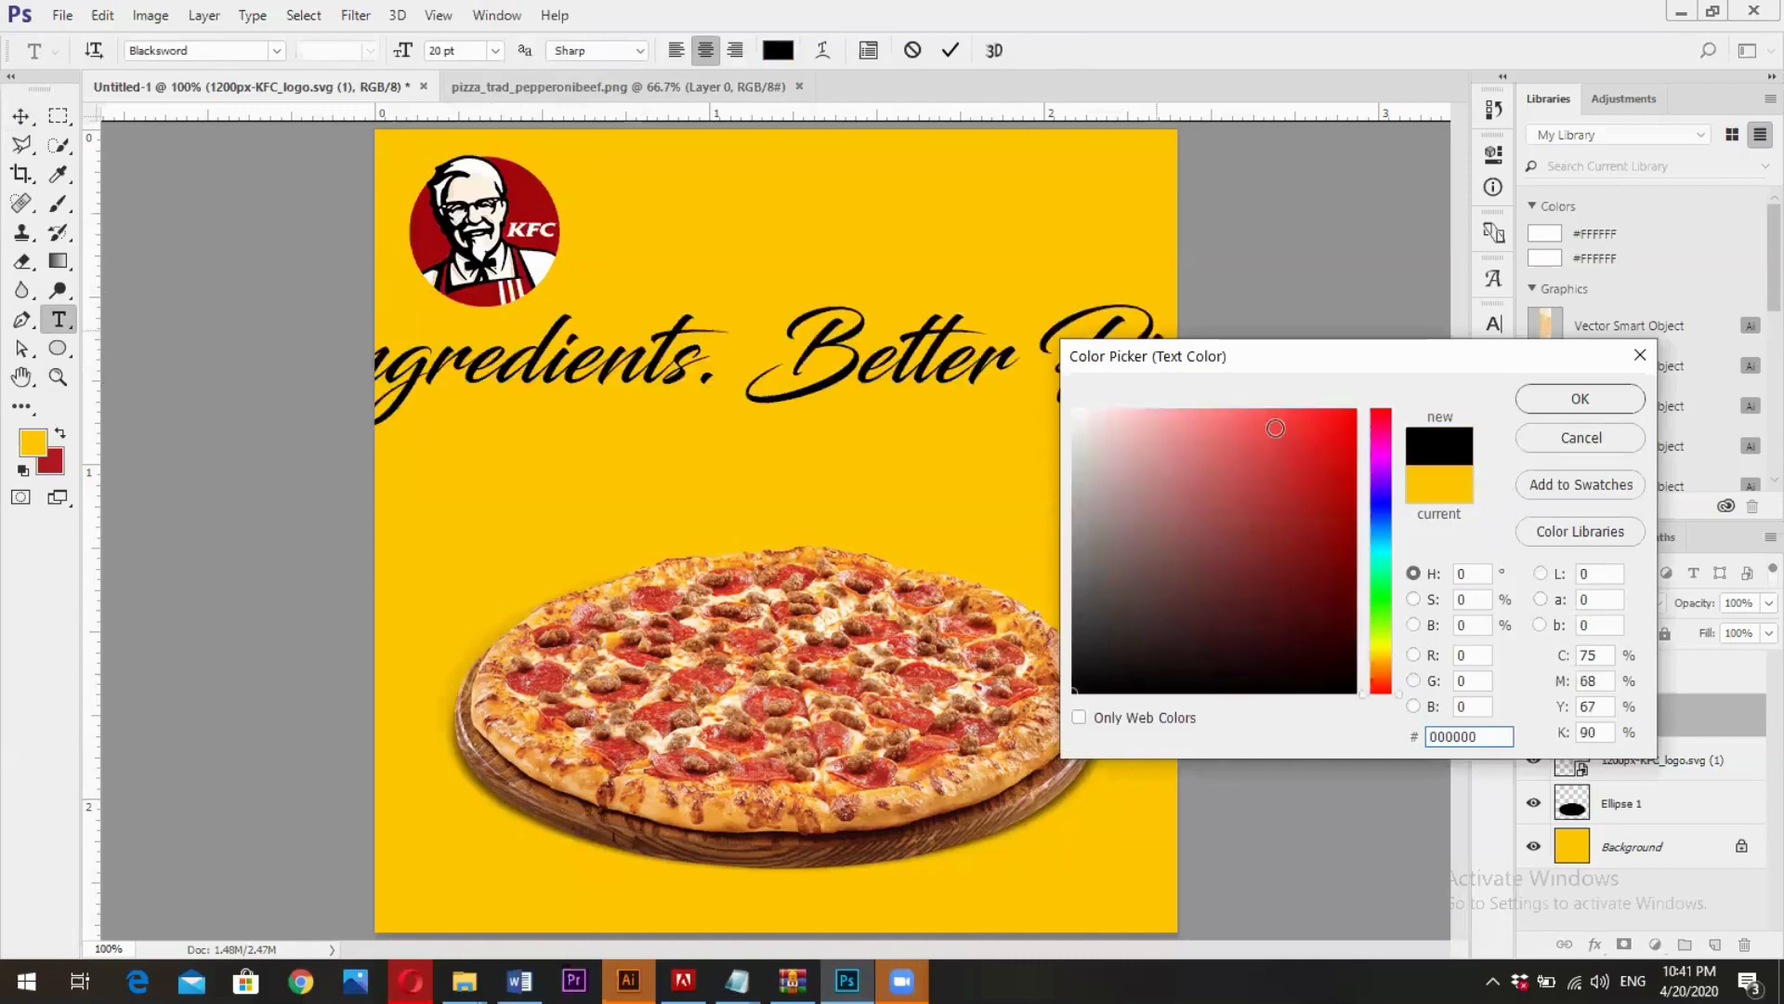
left_click(1557, 405)
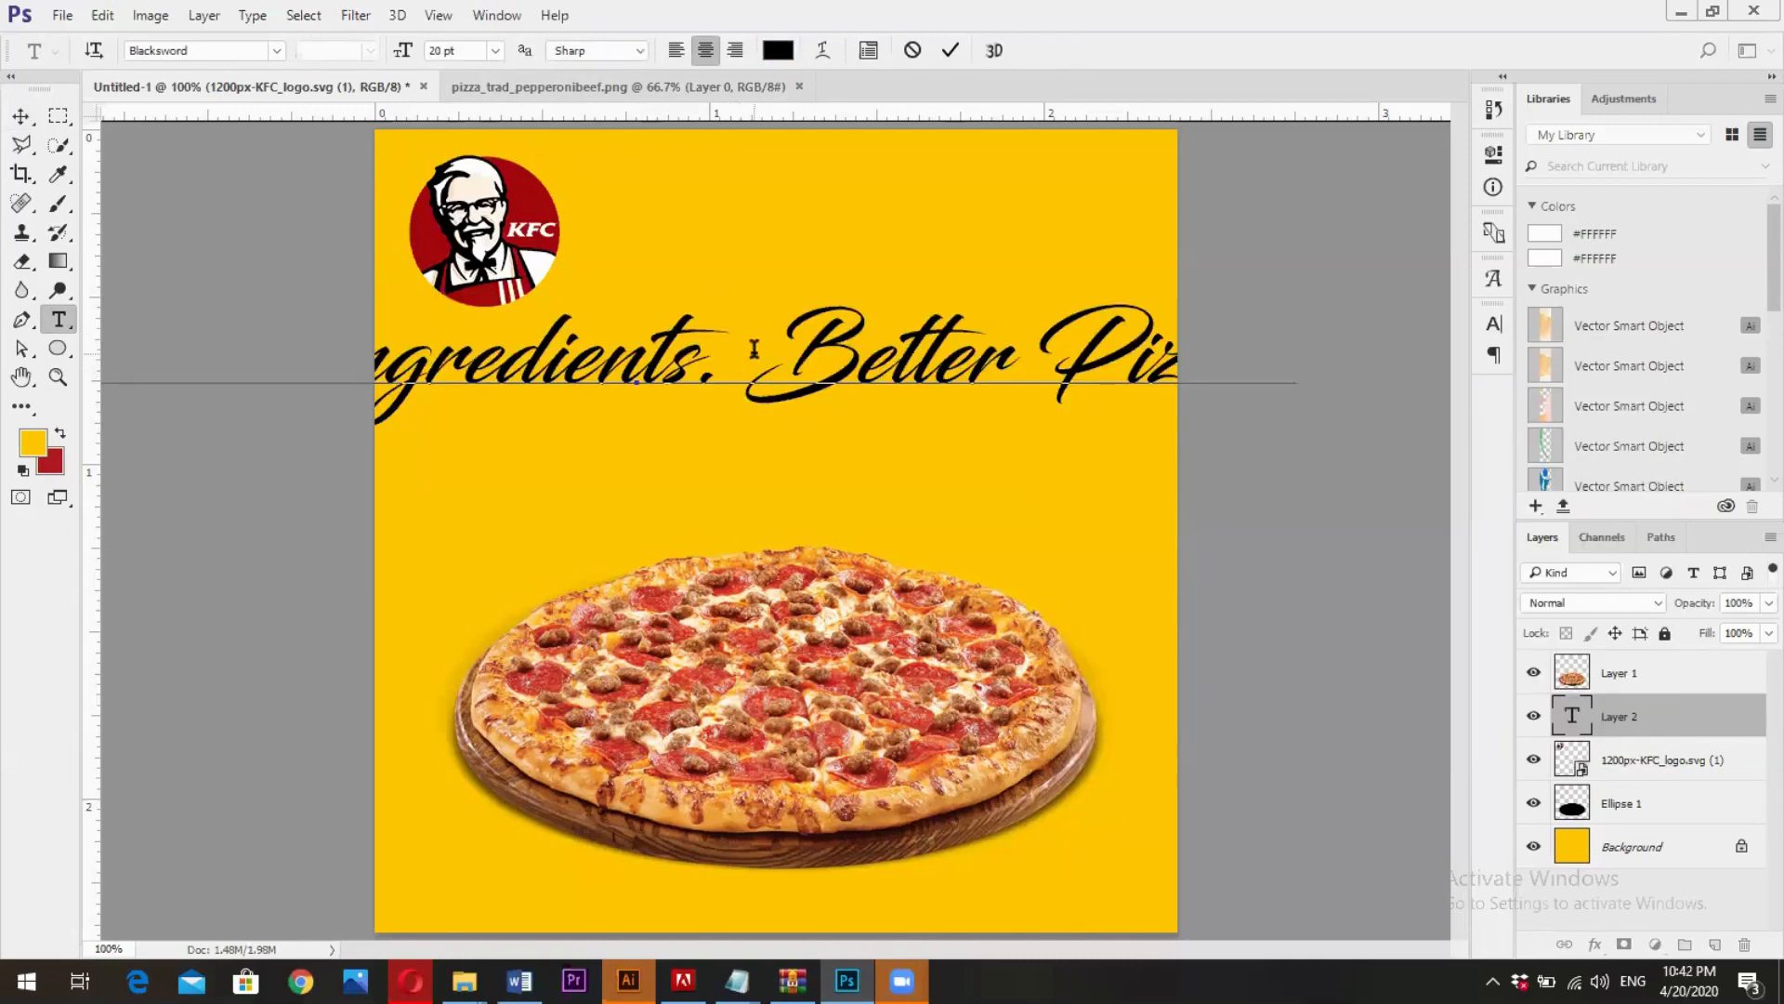
- Reduce the slogan's font size to 9 pt and break it into two lines after "Ingredients.", removing the space between the sentences
key("BackSpace")
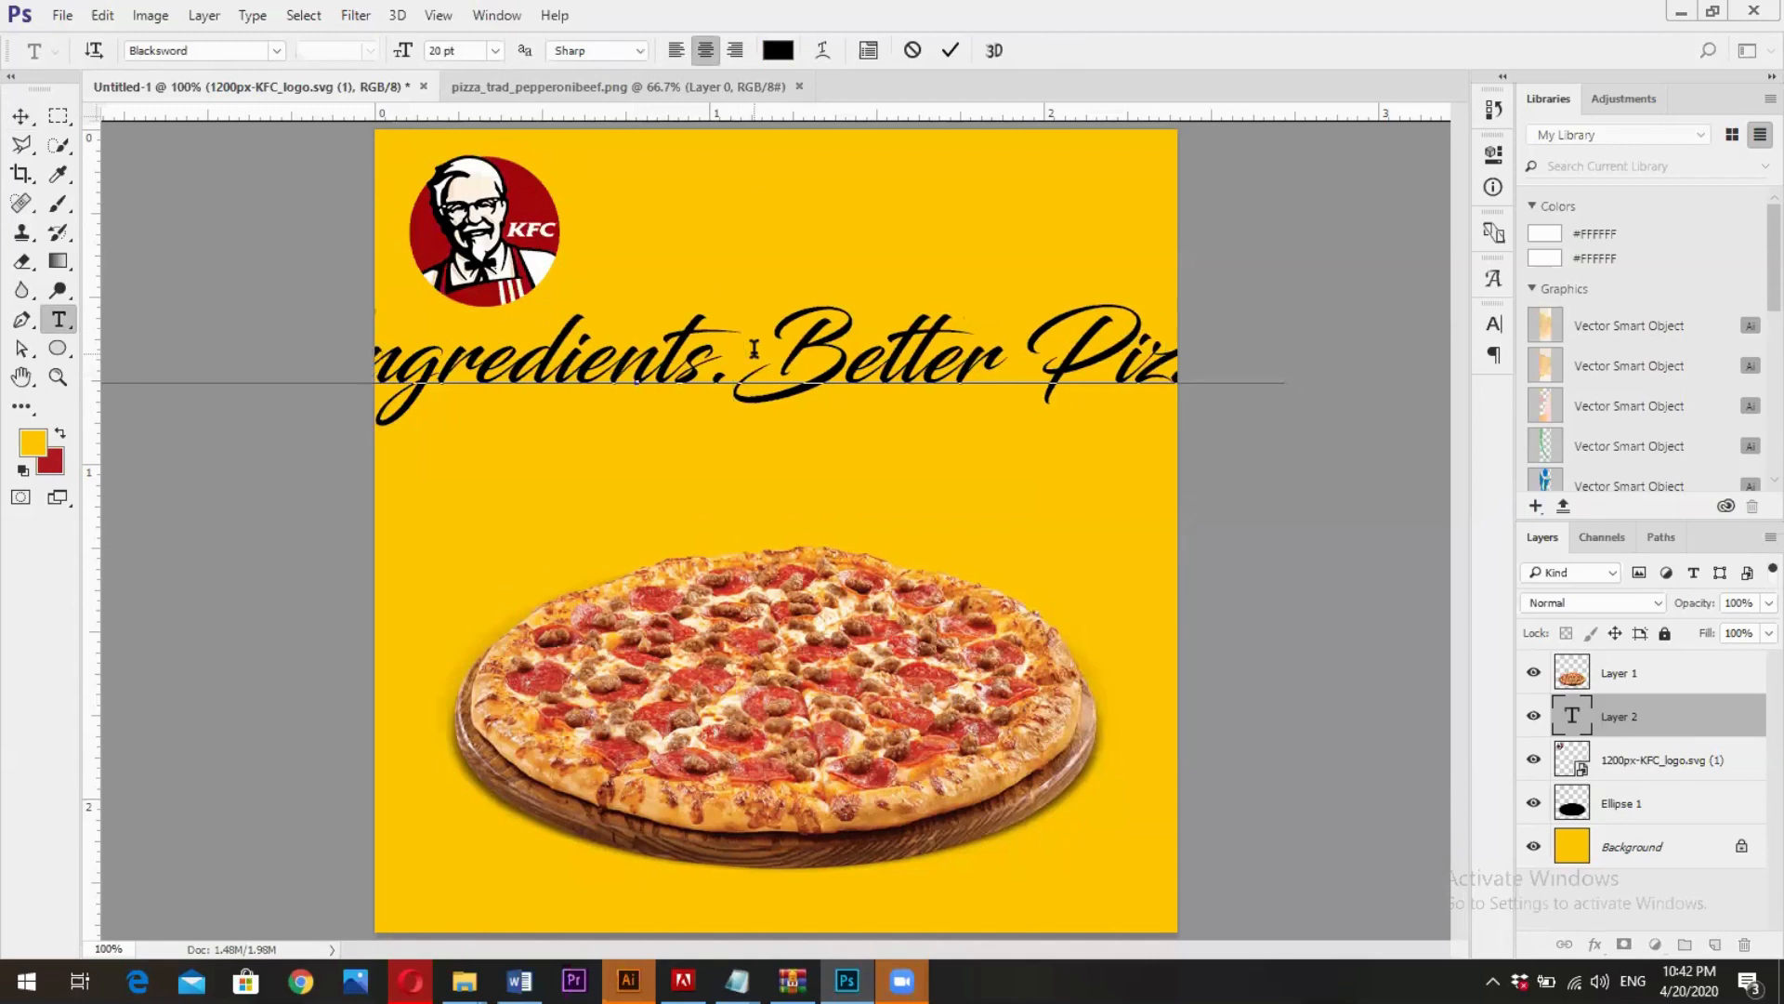
key("ctrl+a")
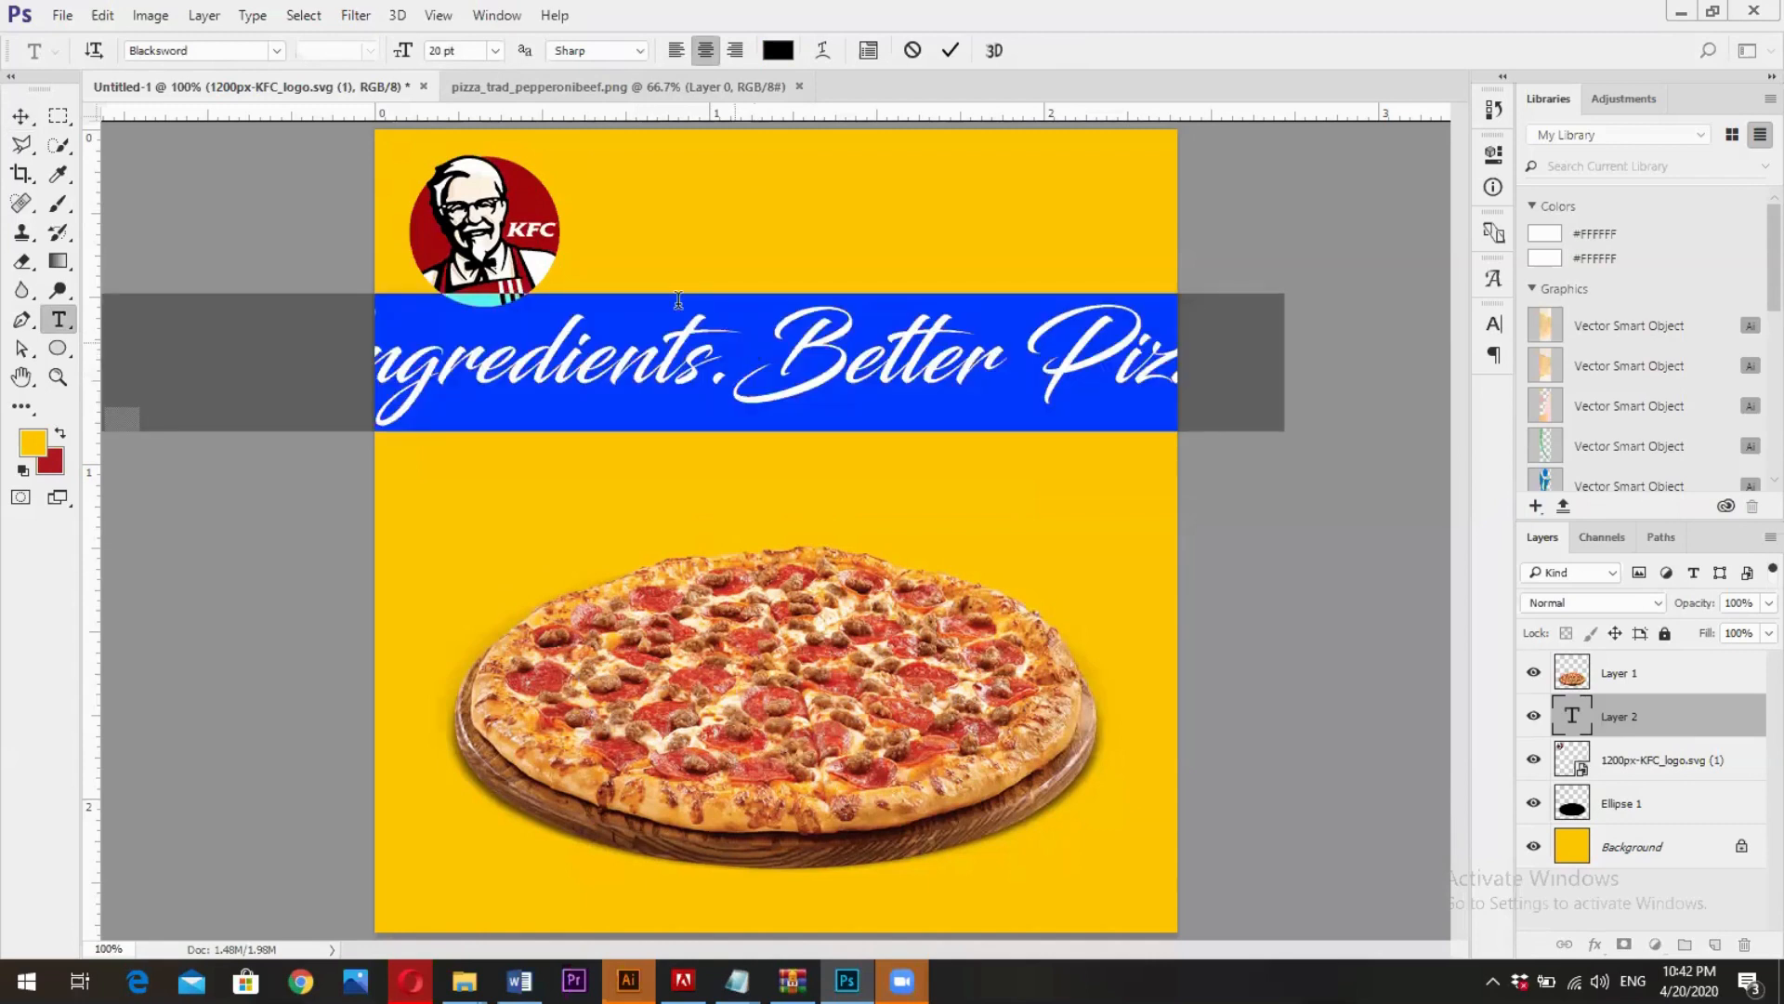
key("ctrl+shift+comma")
key("ctrl+shift+comma")
key("ctrl+shift+comma")
key("ctrl+shift+comma")
key("ctrl+shift+comma")
key("ctrl+shift+comma")
key("ctrl+shift+comma")
key("ctrl+shift+comma")
key("ctrl+shift+comma")
key("ctrl+shift+comma")
key("ctrl+shift+period")
key("ctrl+shift+period")
key("ctrl+shift+period")
key("ctrl+shift+period")
left_click(680, 365)
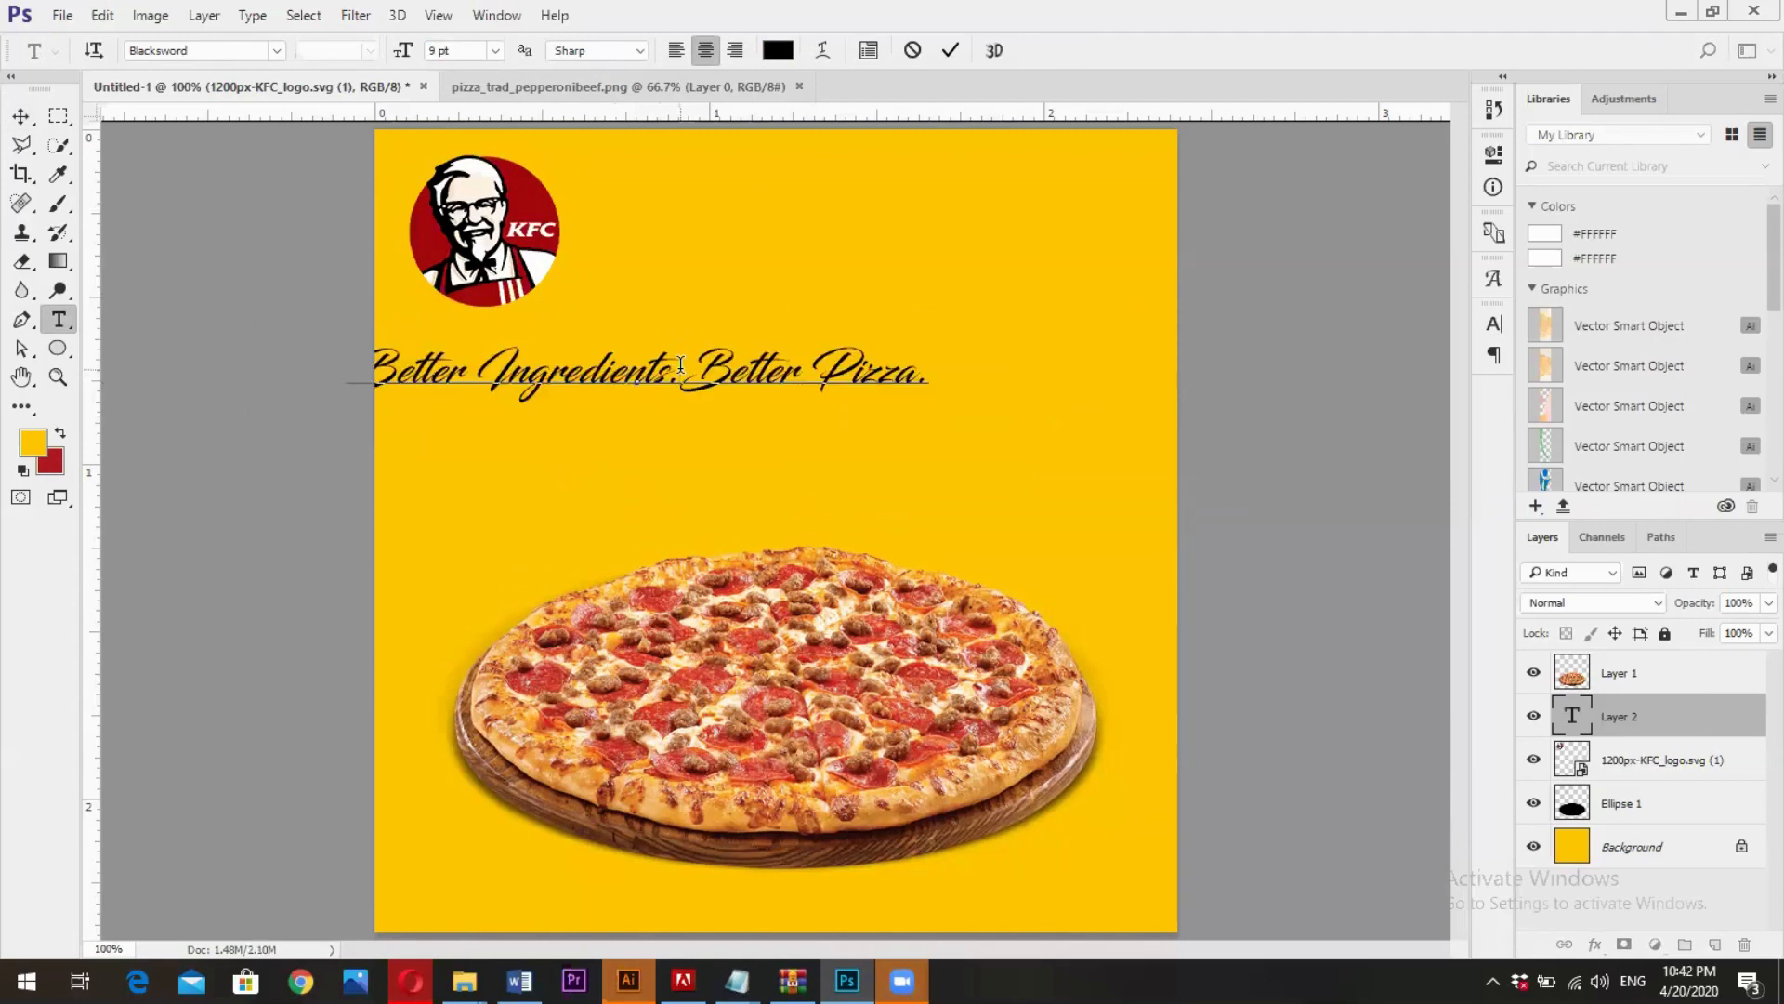
key("Return")
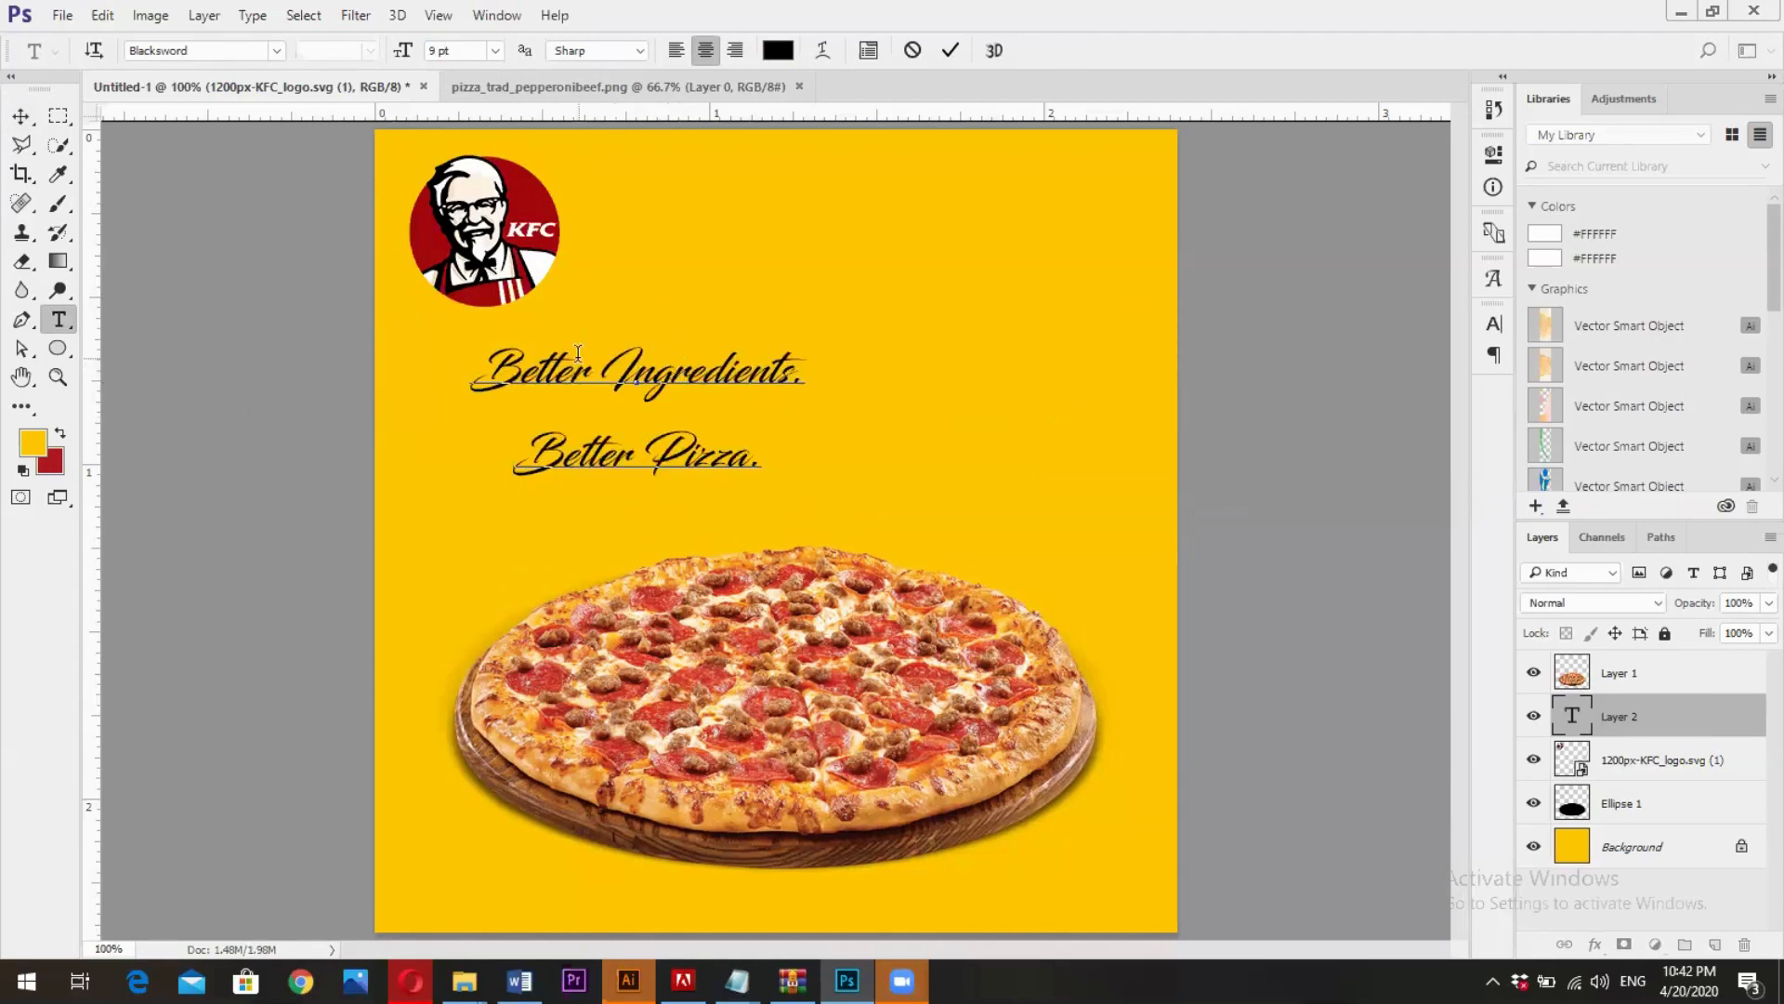
- Tighten the leading of the "Better Pizza." line to 14.01 pt and commit the text edit
triple_click(629, 462)
left_click(1493, 323)
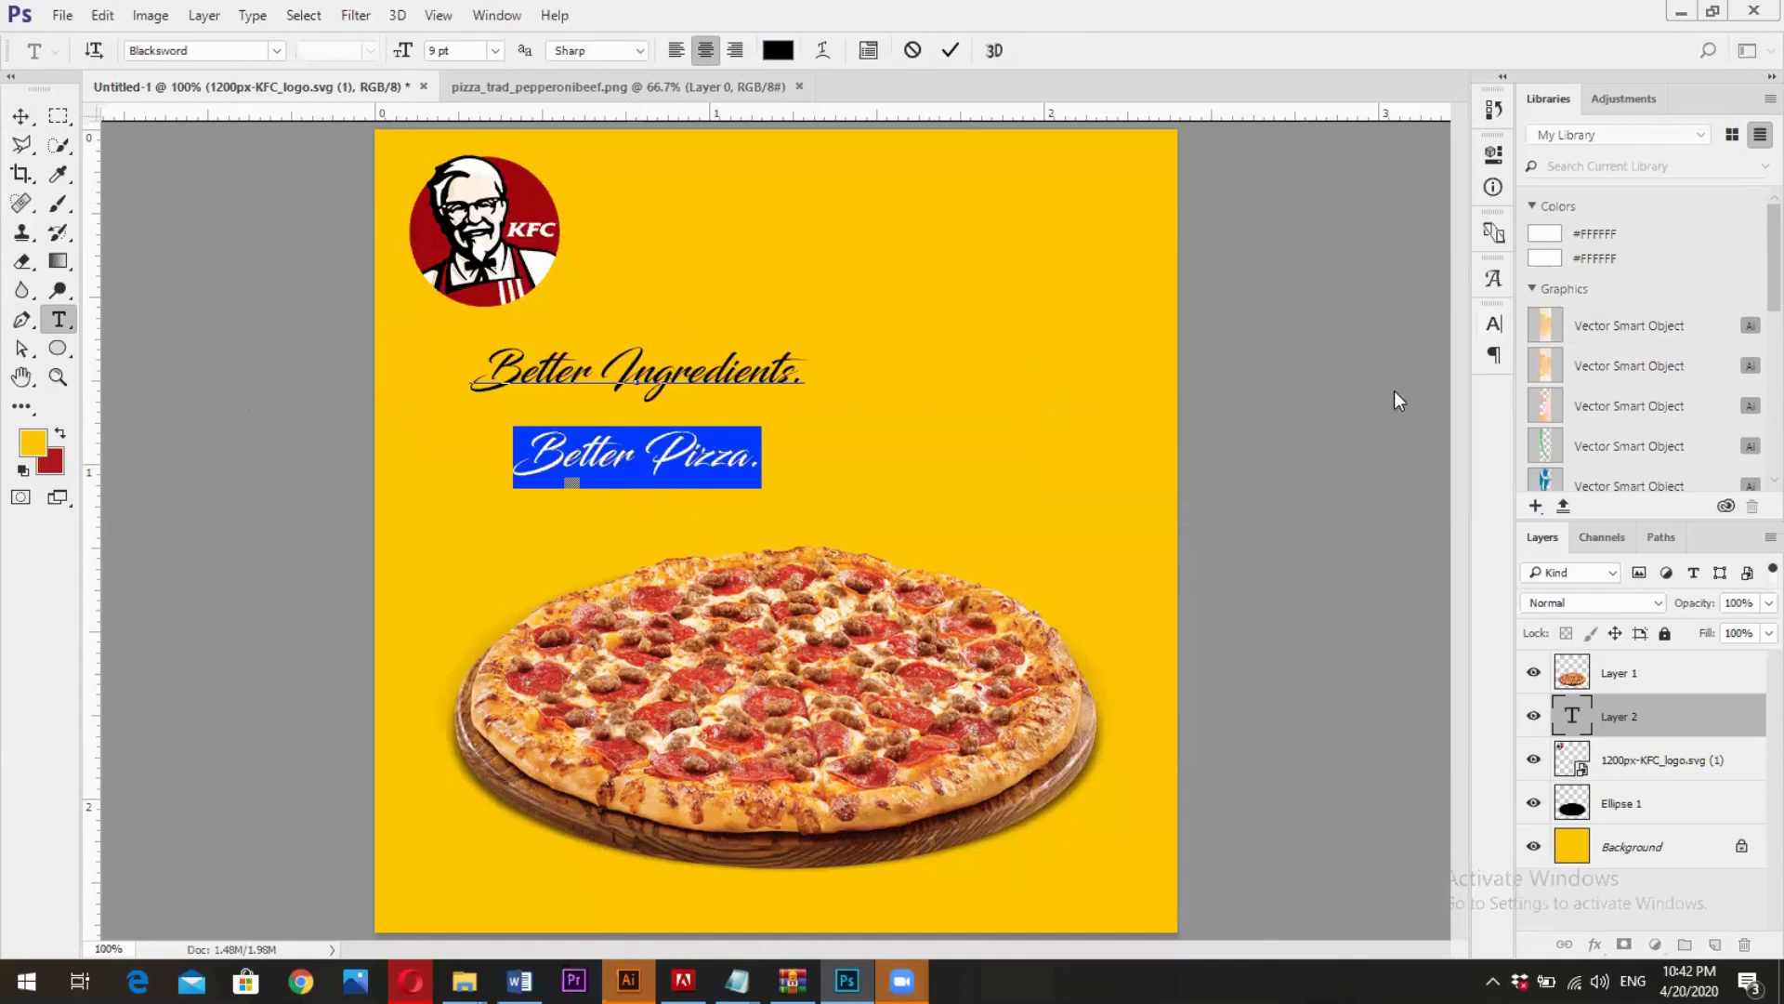
left_click_drag(1370, 383, 1368, 383)
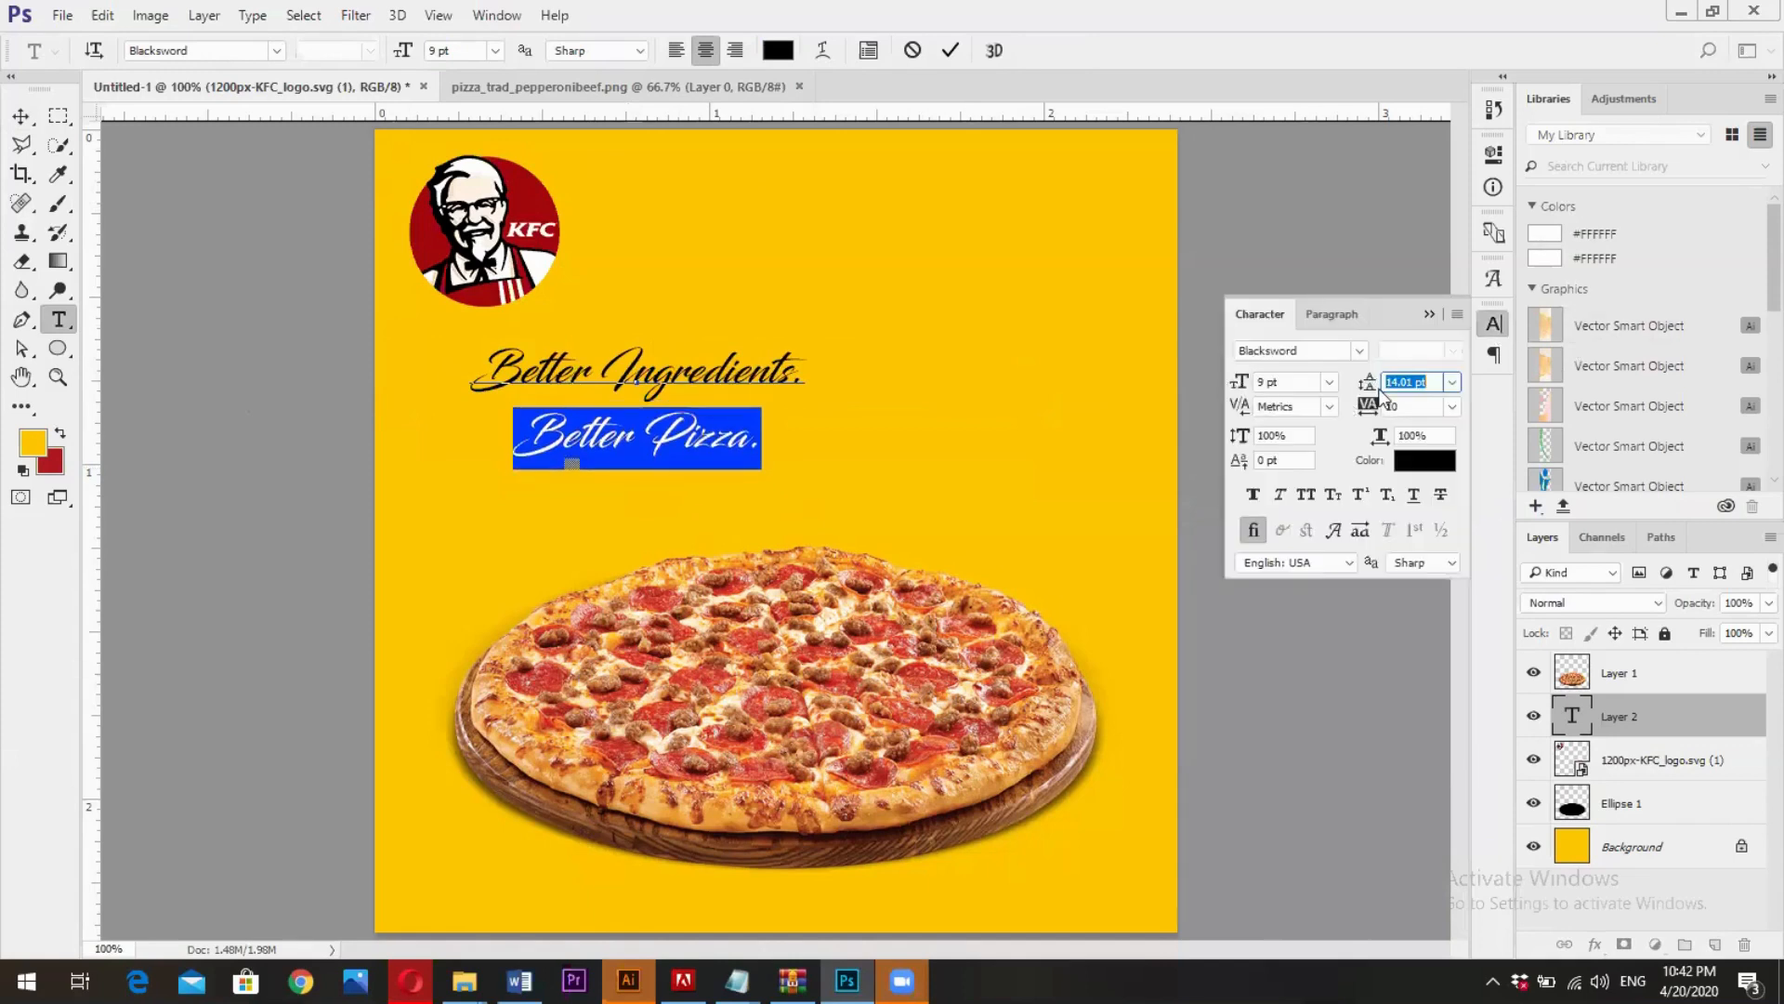
mouse_move(1366, 383)
left_mouse_down()
mouse_move(1399, 416)
mouse_move(1372, 411)
left_mouse_up()
left_click(950, 50)
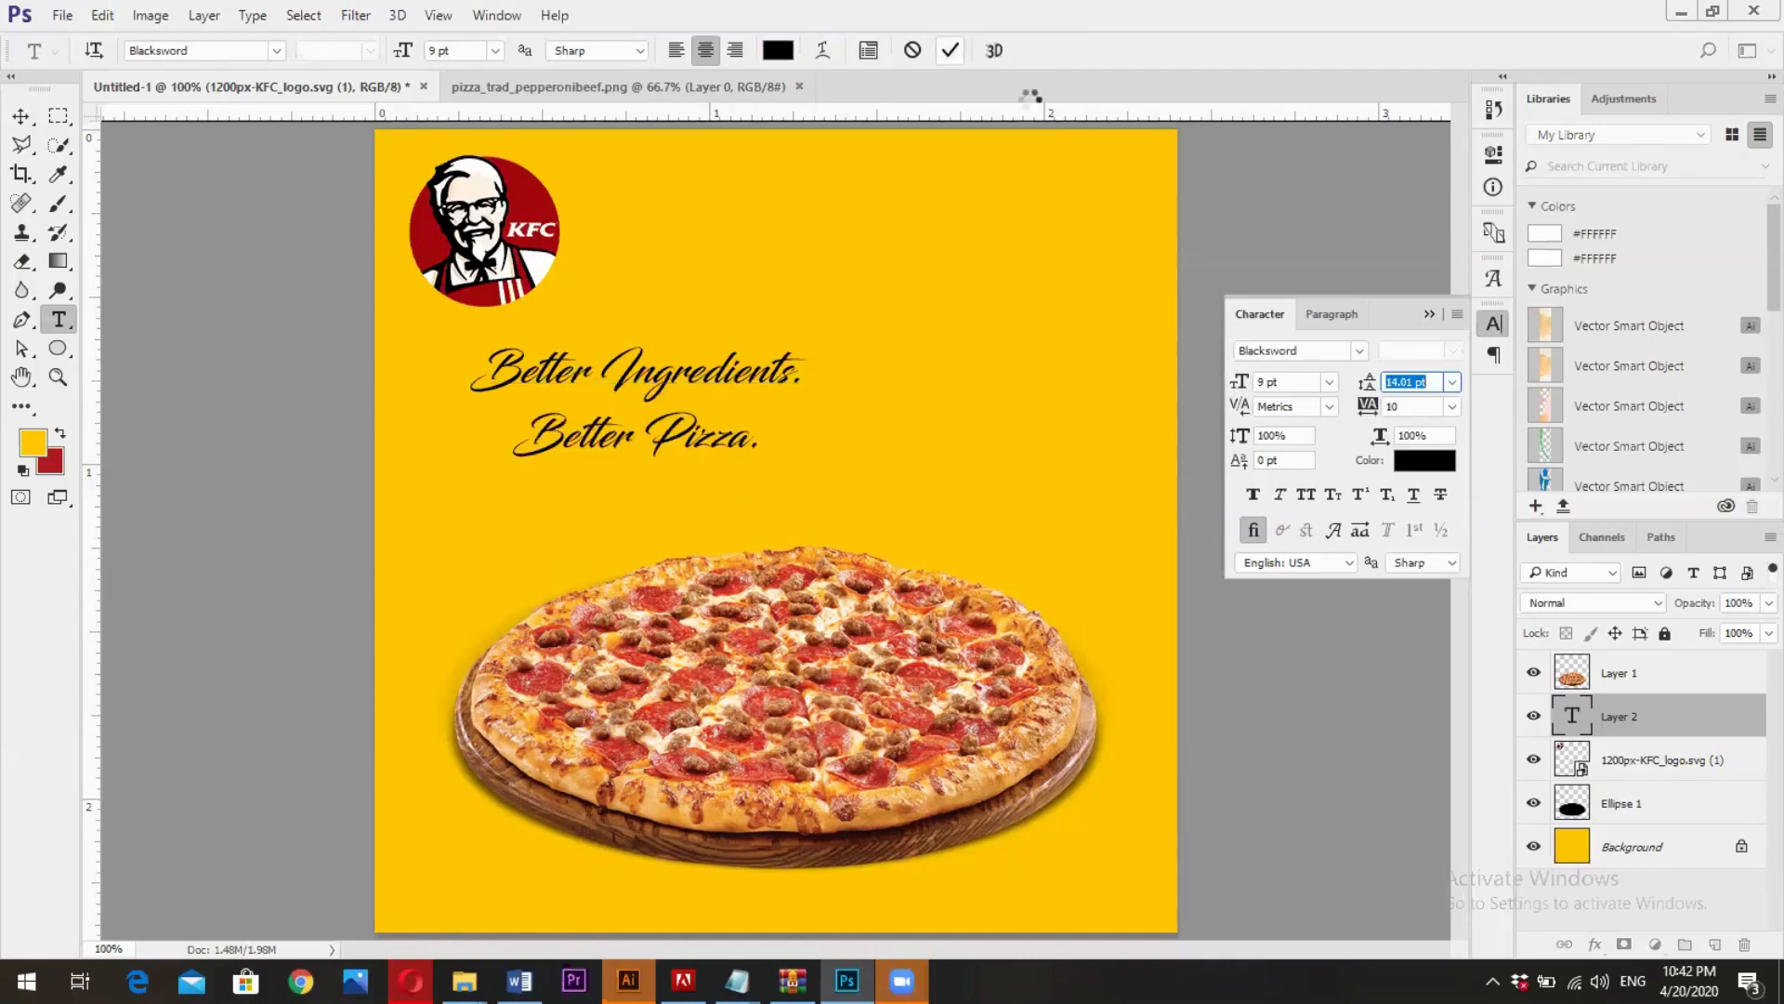
- Move the slogan to the horizontal middle of the canvas and scale it up proportionally to about 139%
left_click(21, 115)
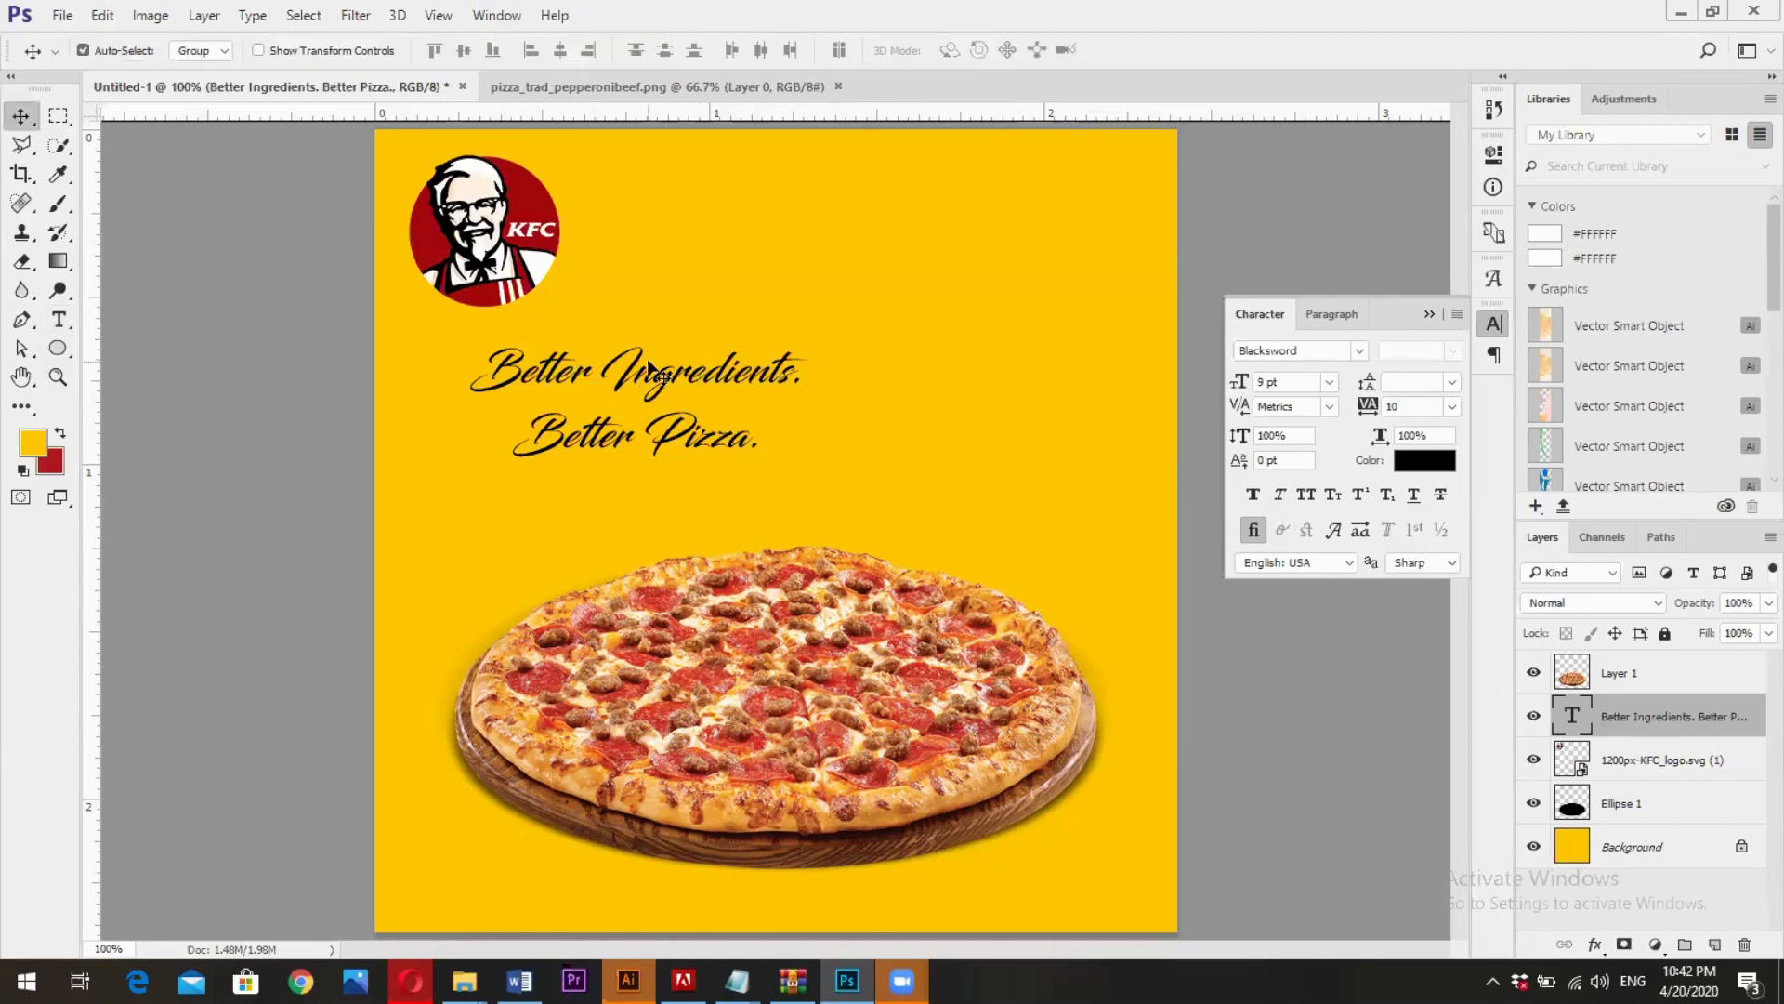
left_click_drag(667, 381, 818, 388)
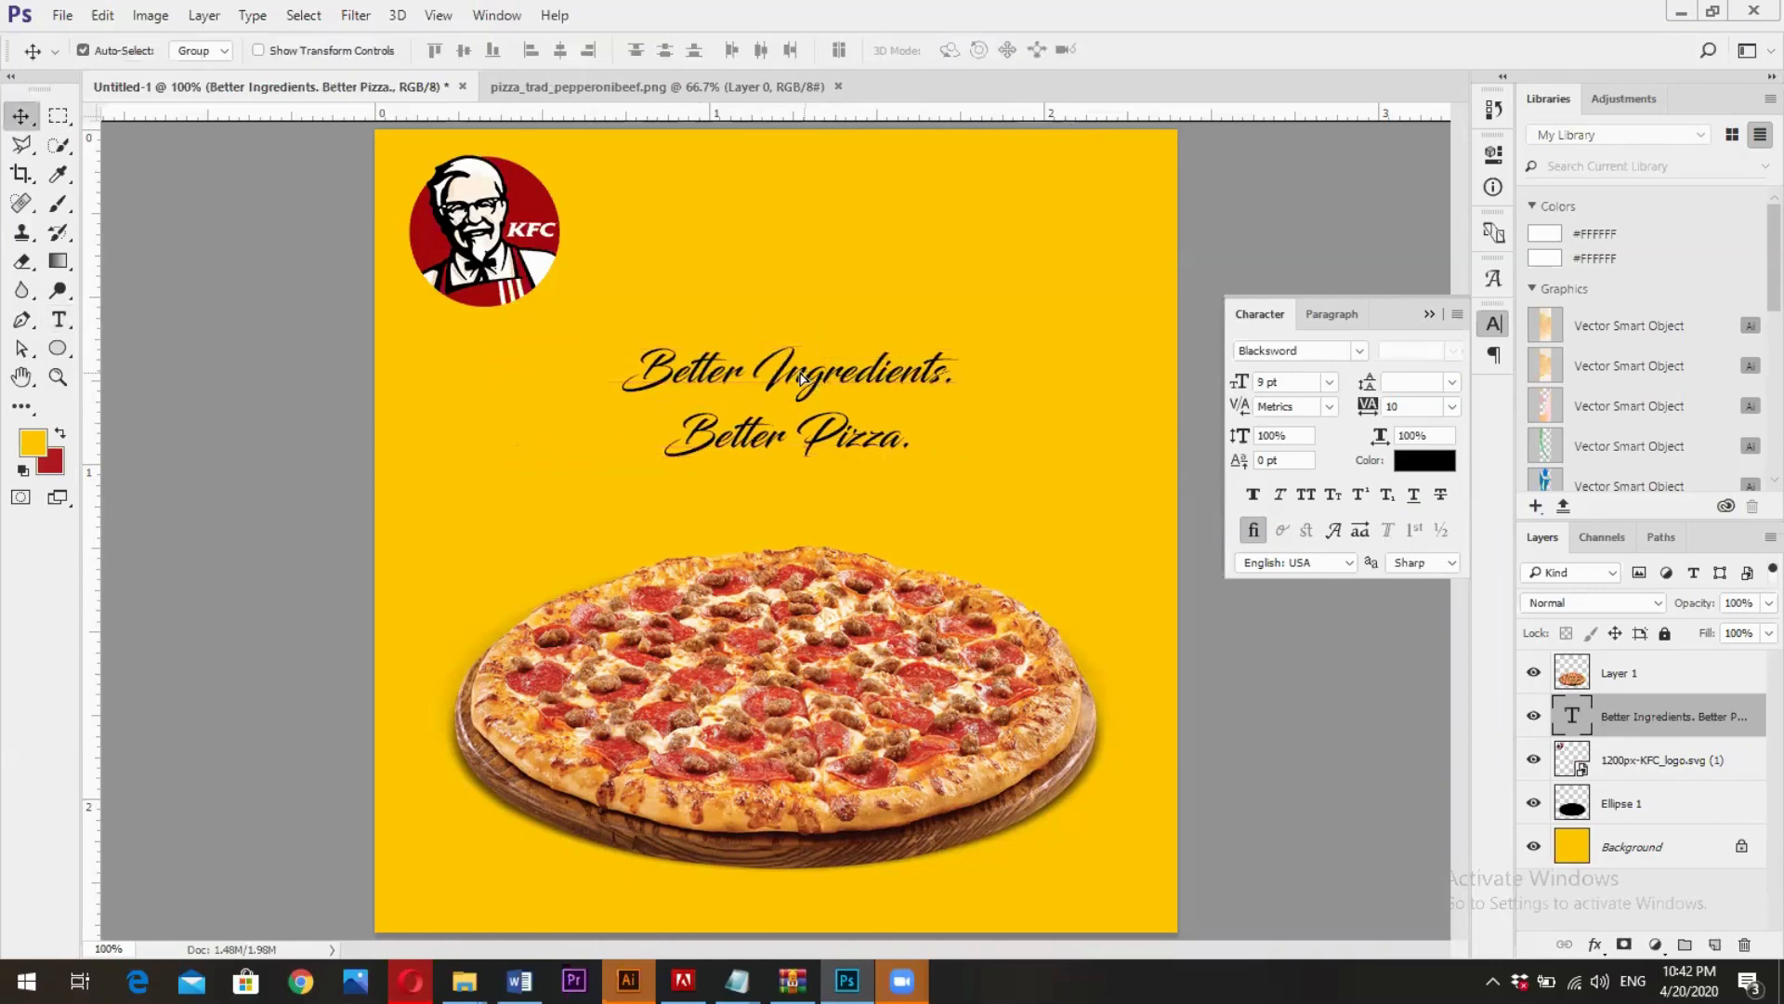
key("ctrl+t")
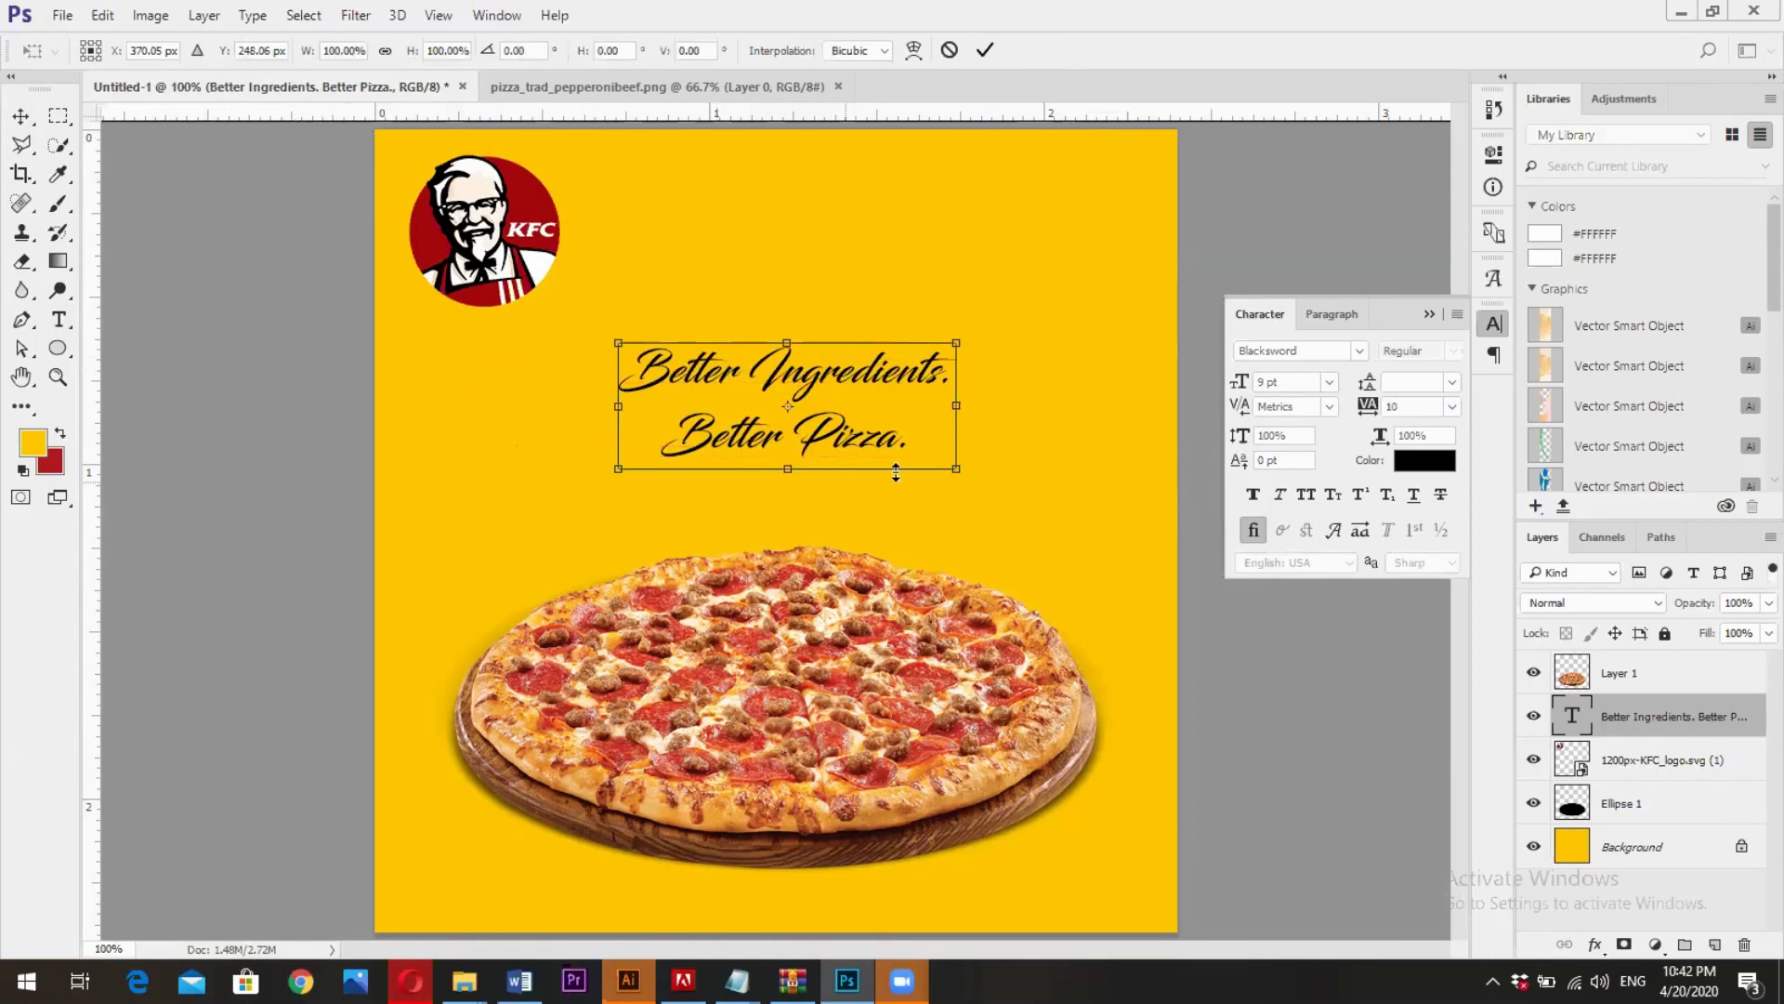
left_click_drag(956, 469, 1004, 511)
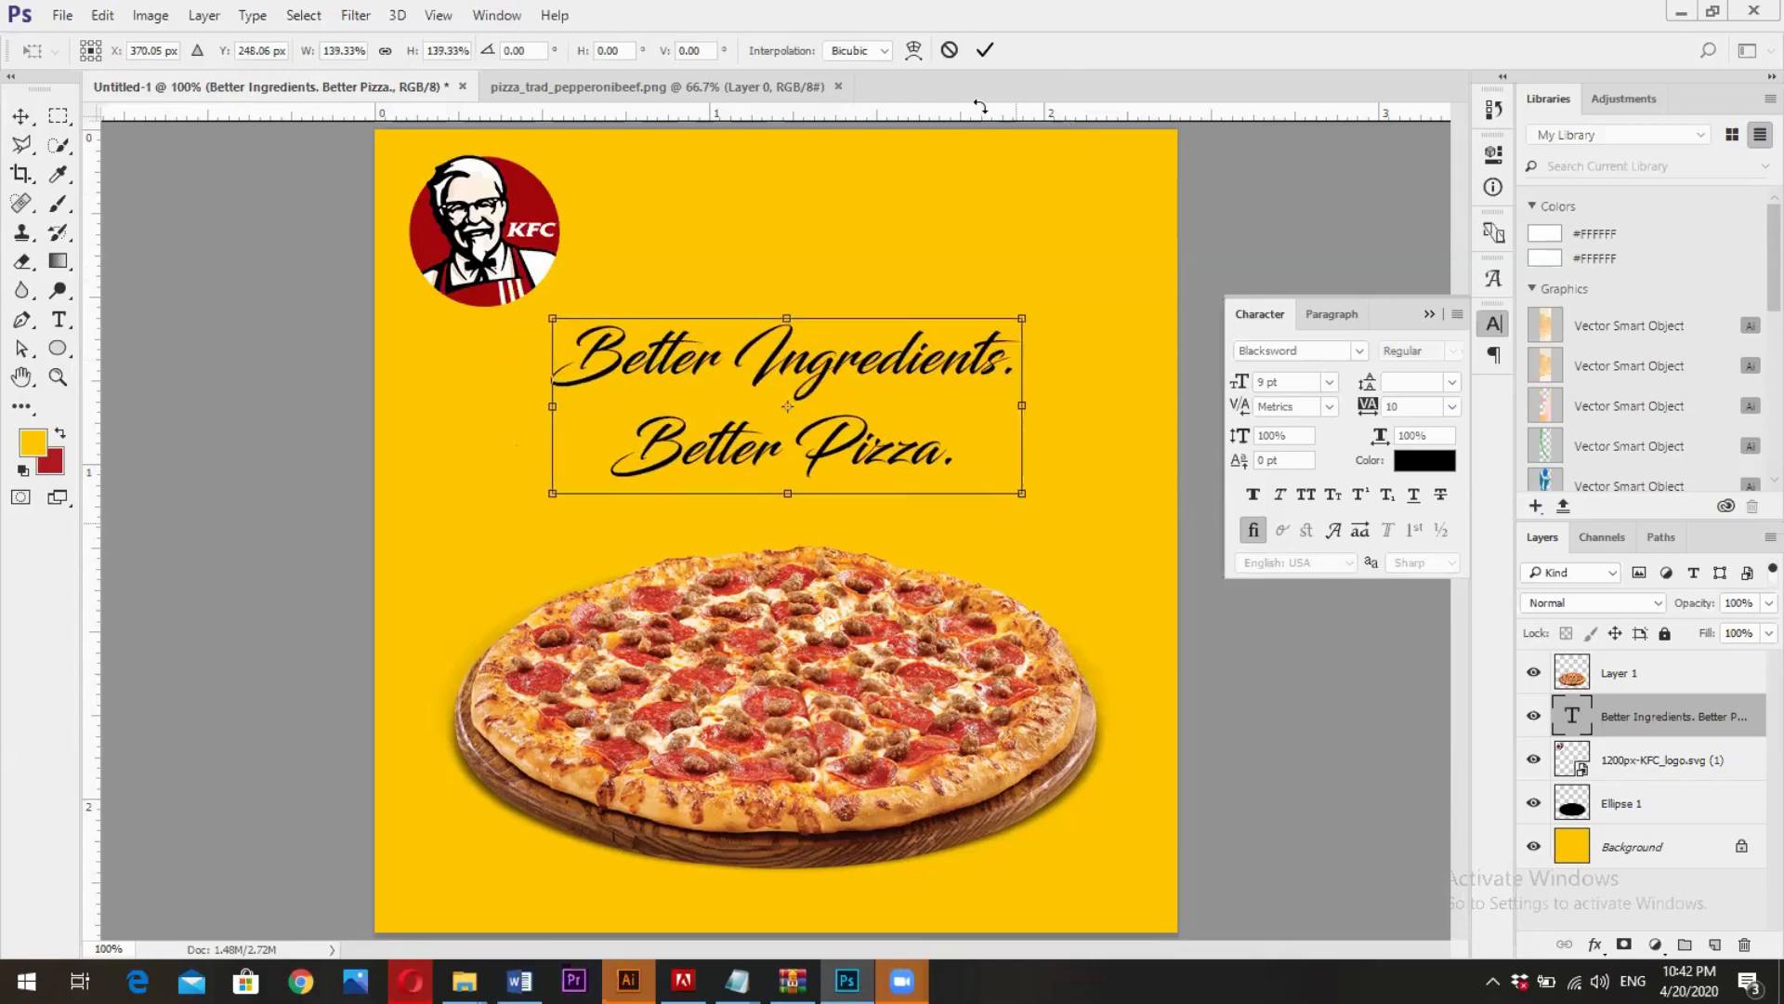
left_click(985, 52)
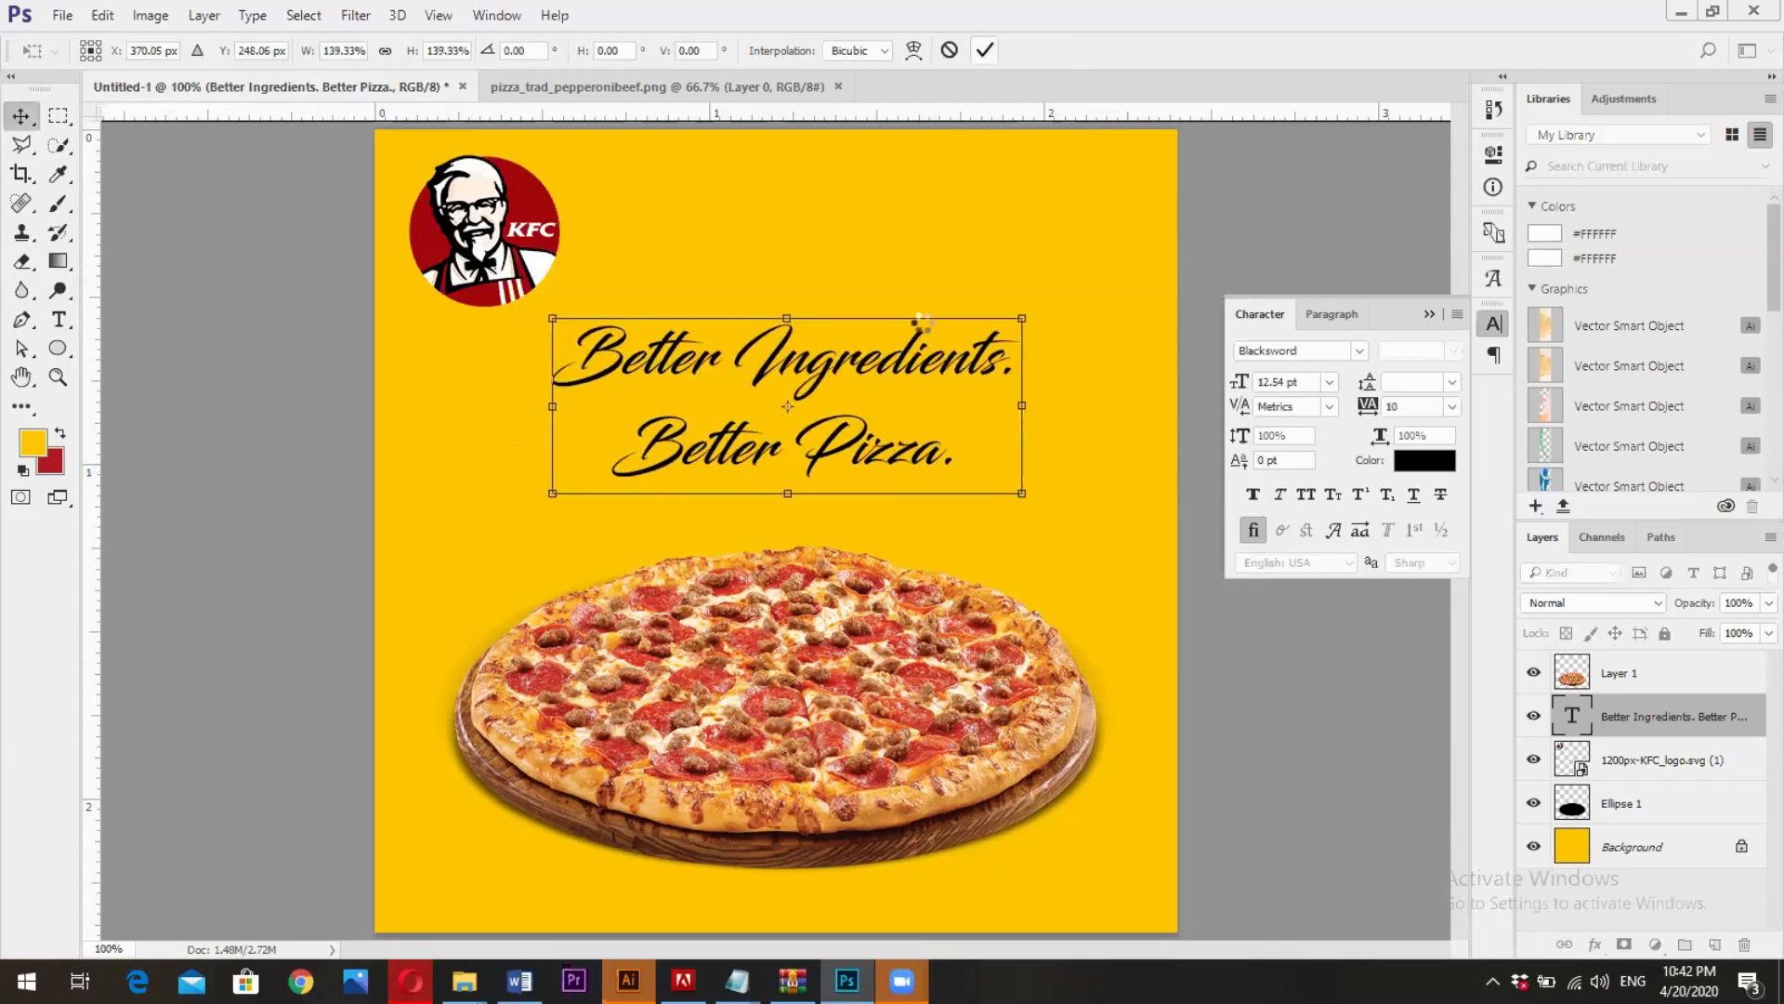
- Reduce the leading of the slogan's second line to 15.52 pt
left_click(60, 321)
left_click_drag(948, 472, 690, 486)
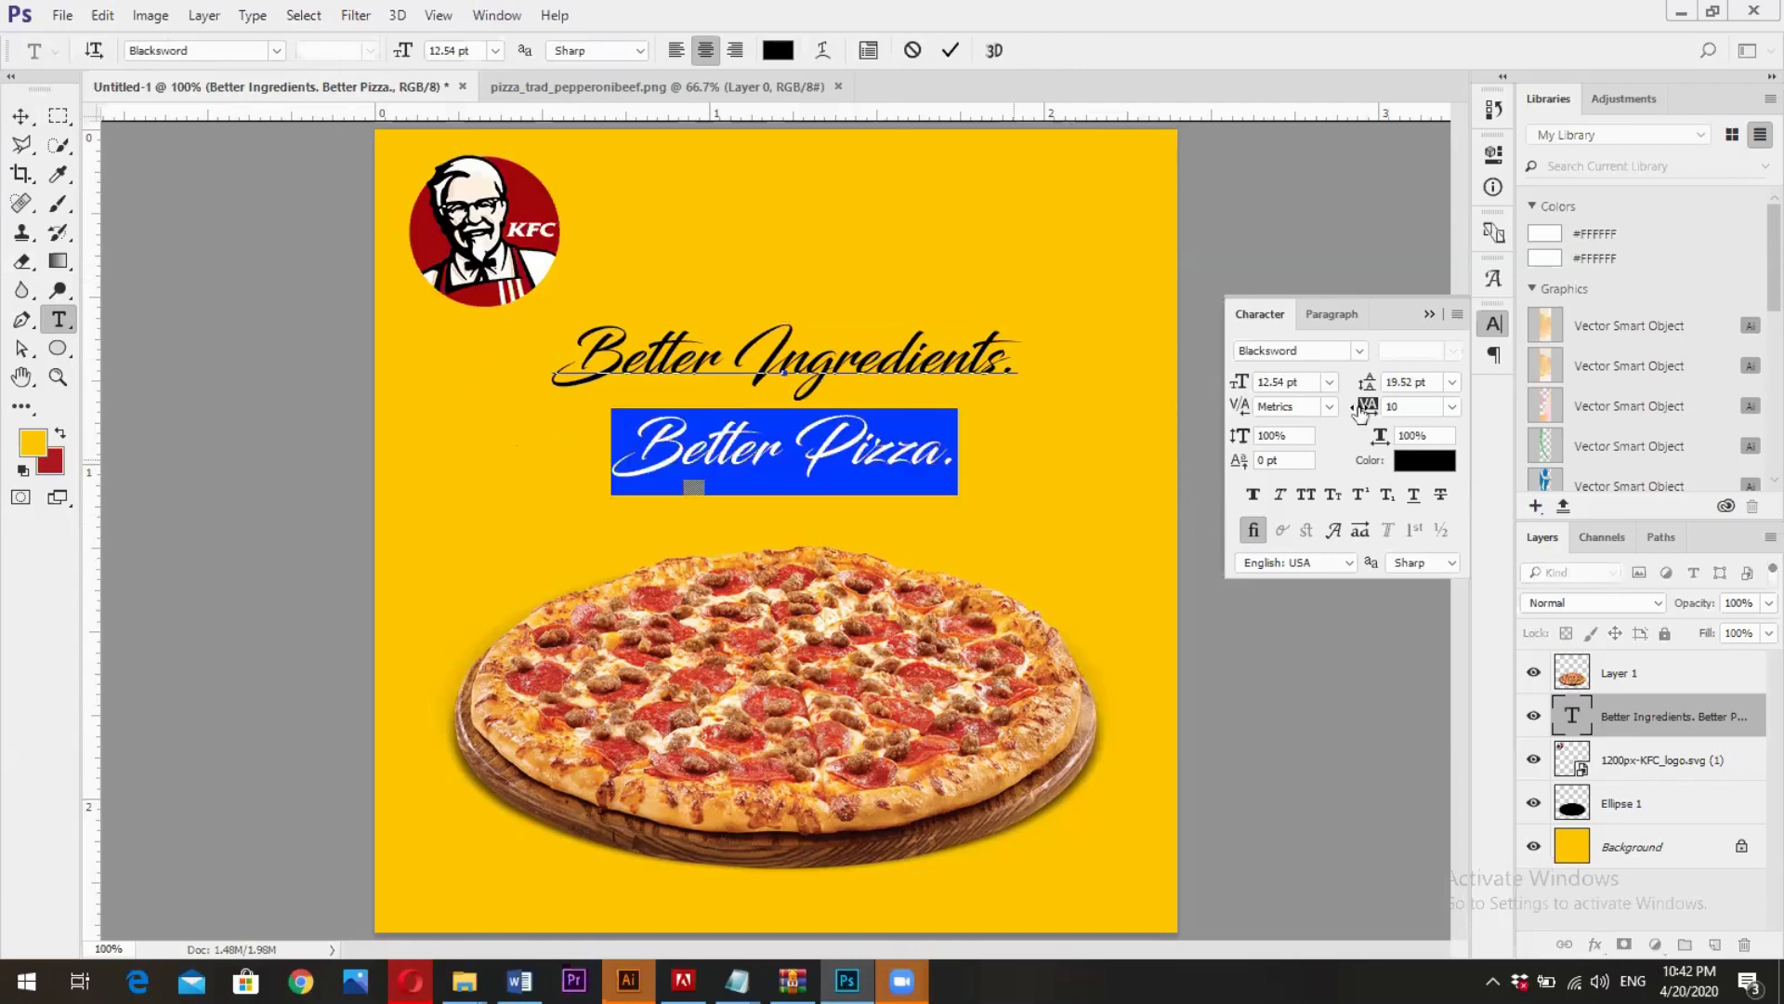
left_click_drag(1373, 386, 1375, 388)
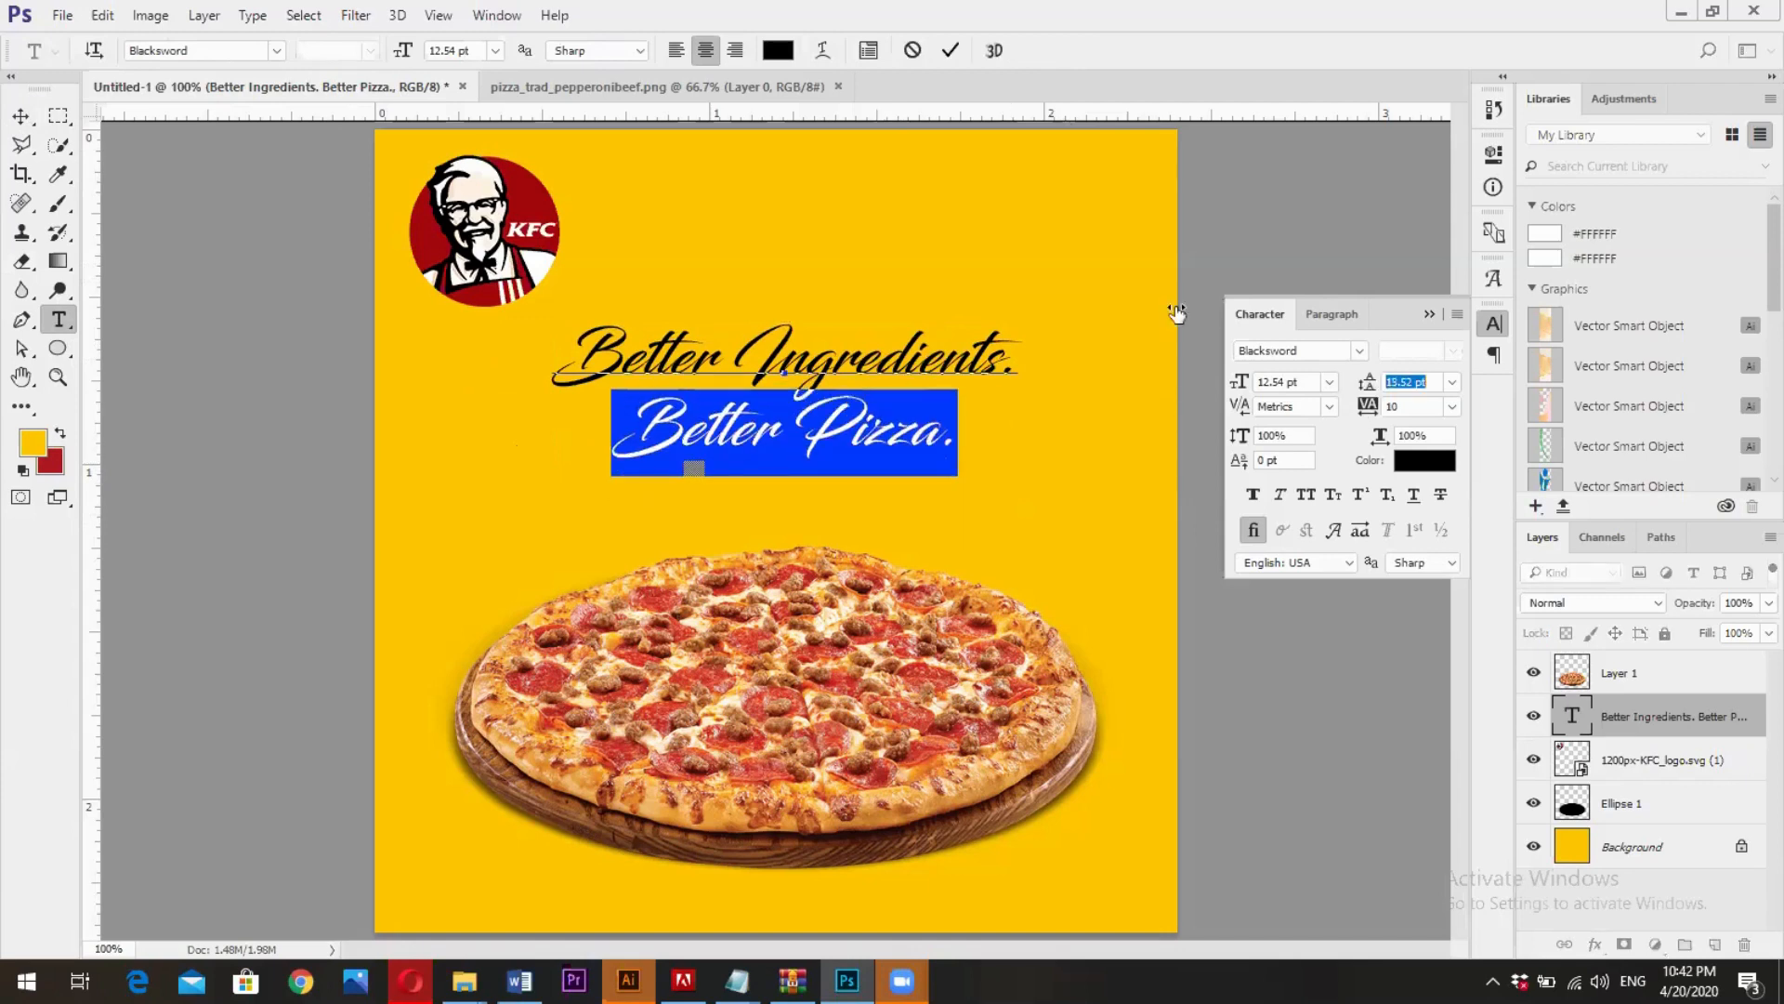
left_click(952, 53)
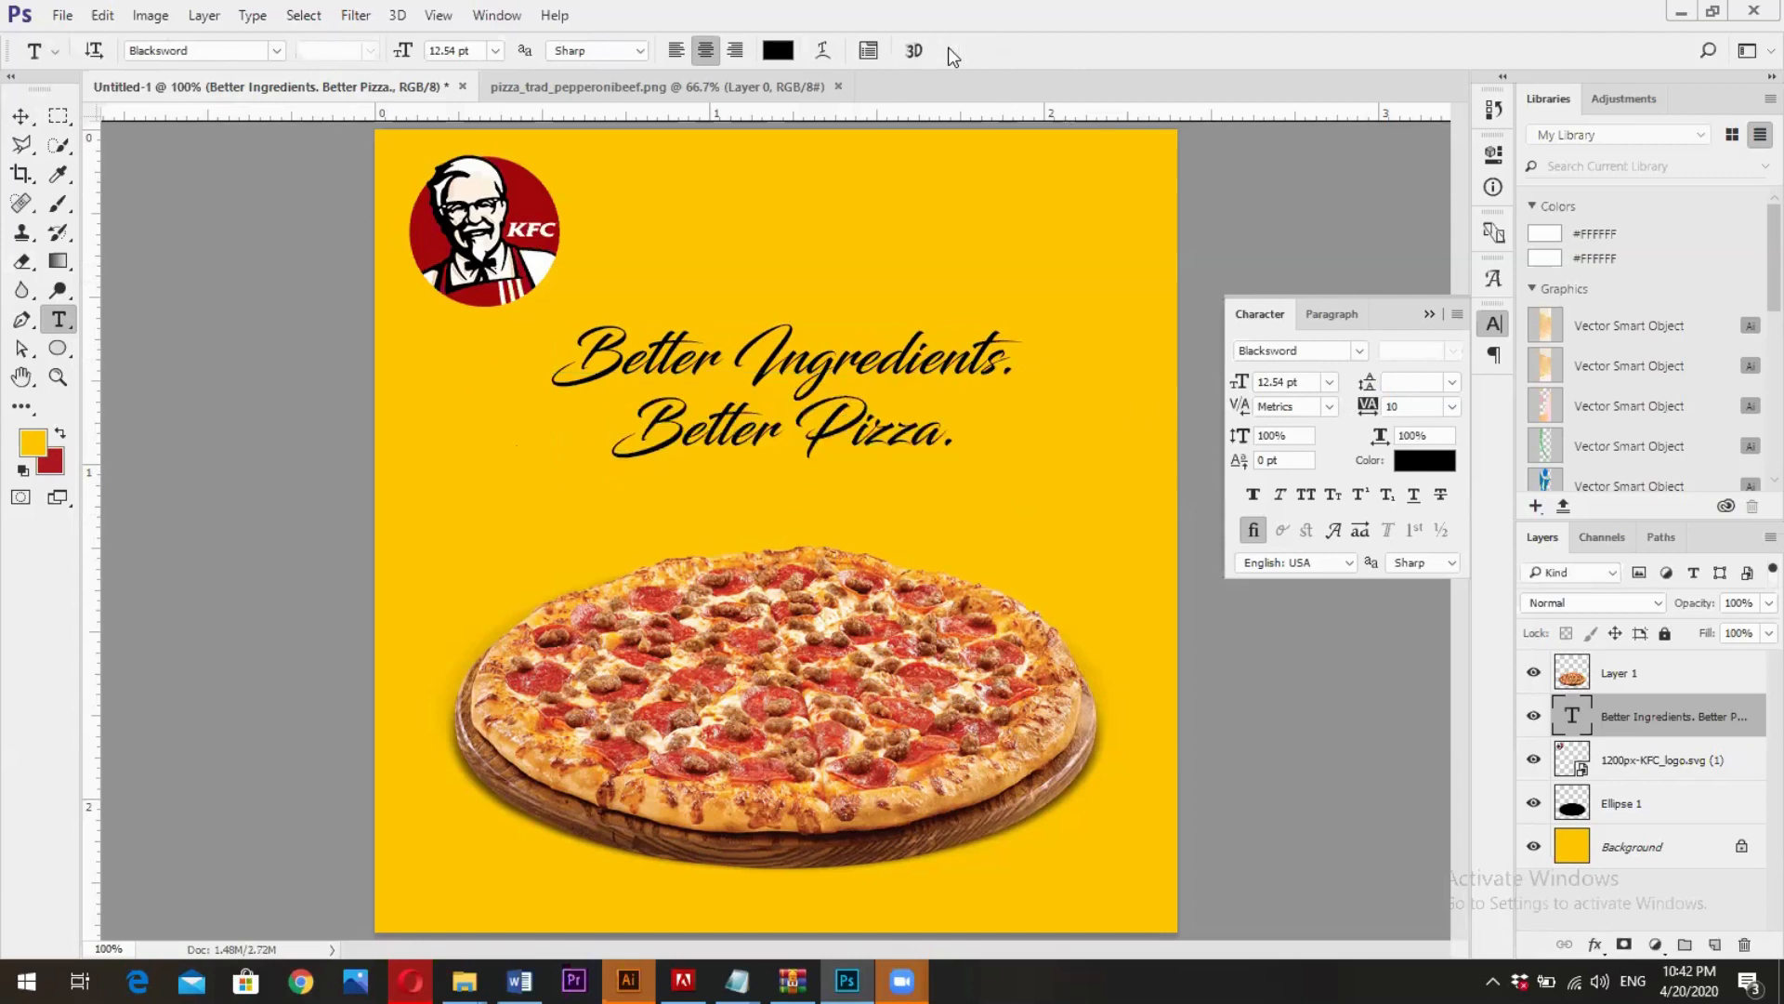
- Scale the slogan up proportionally to about 115% and move it slightly down toward the pizza
left_click(22, 128)
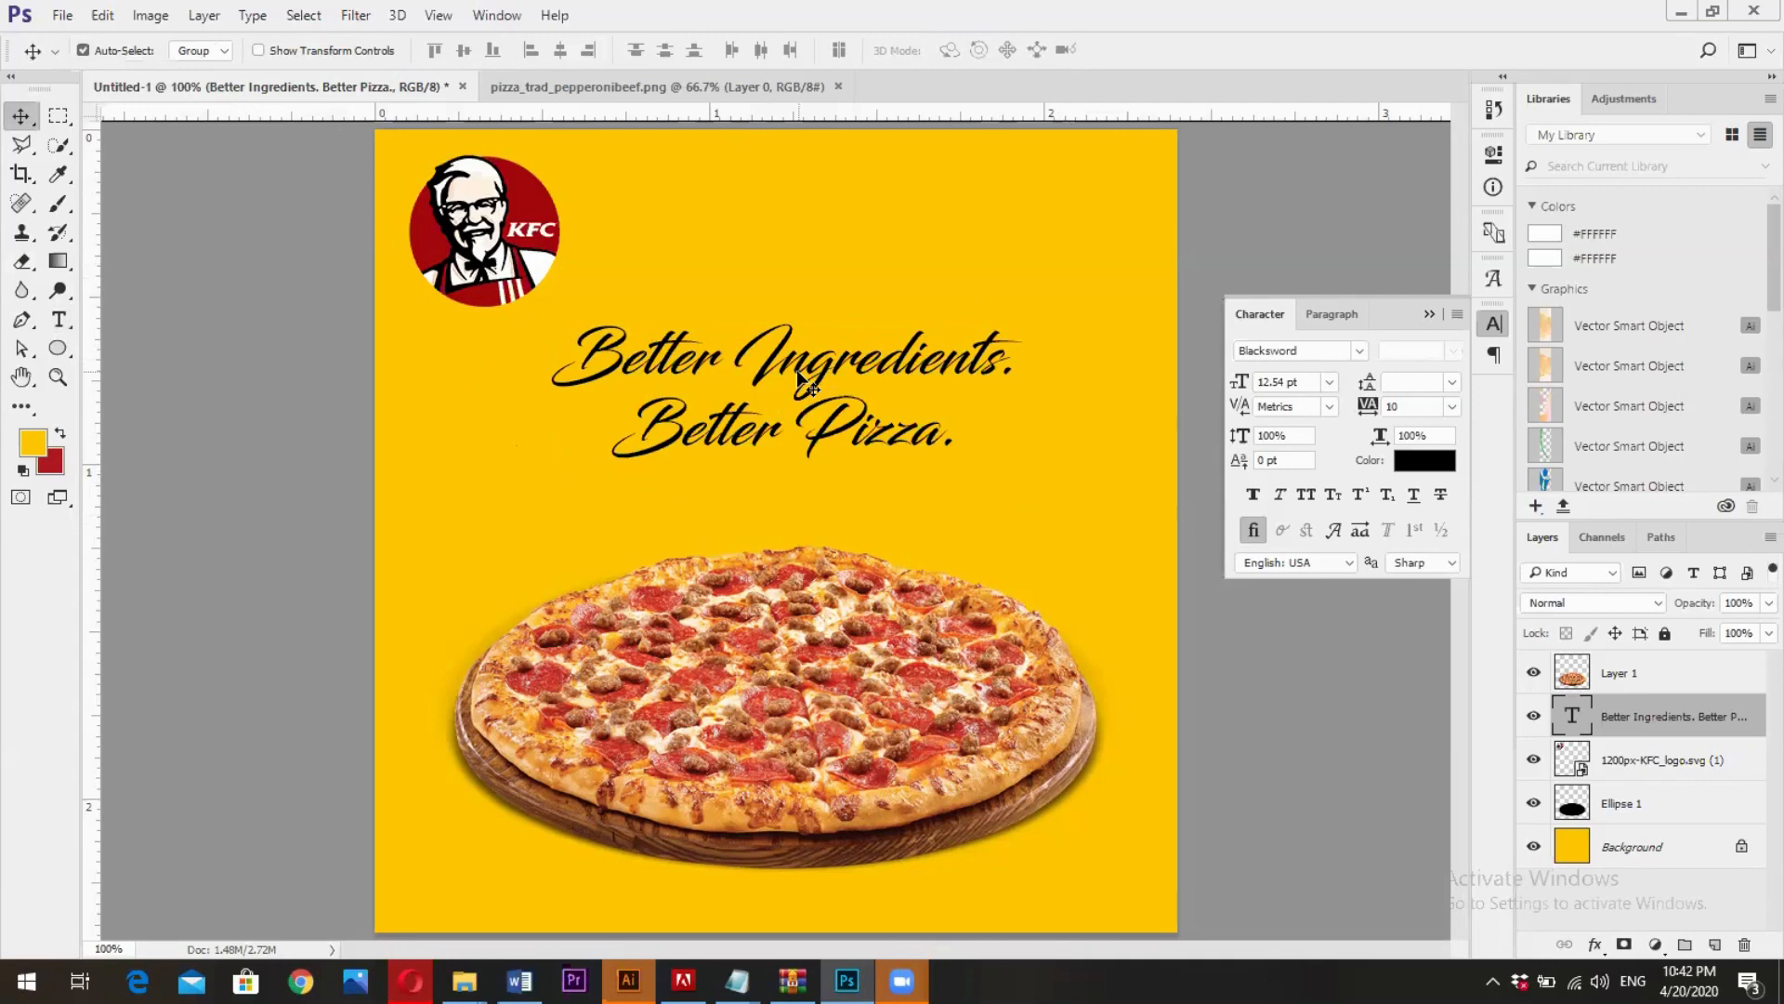
key("ctrl+t")
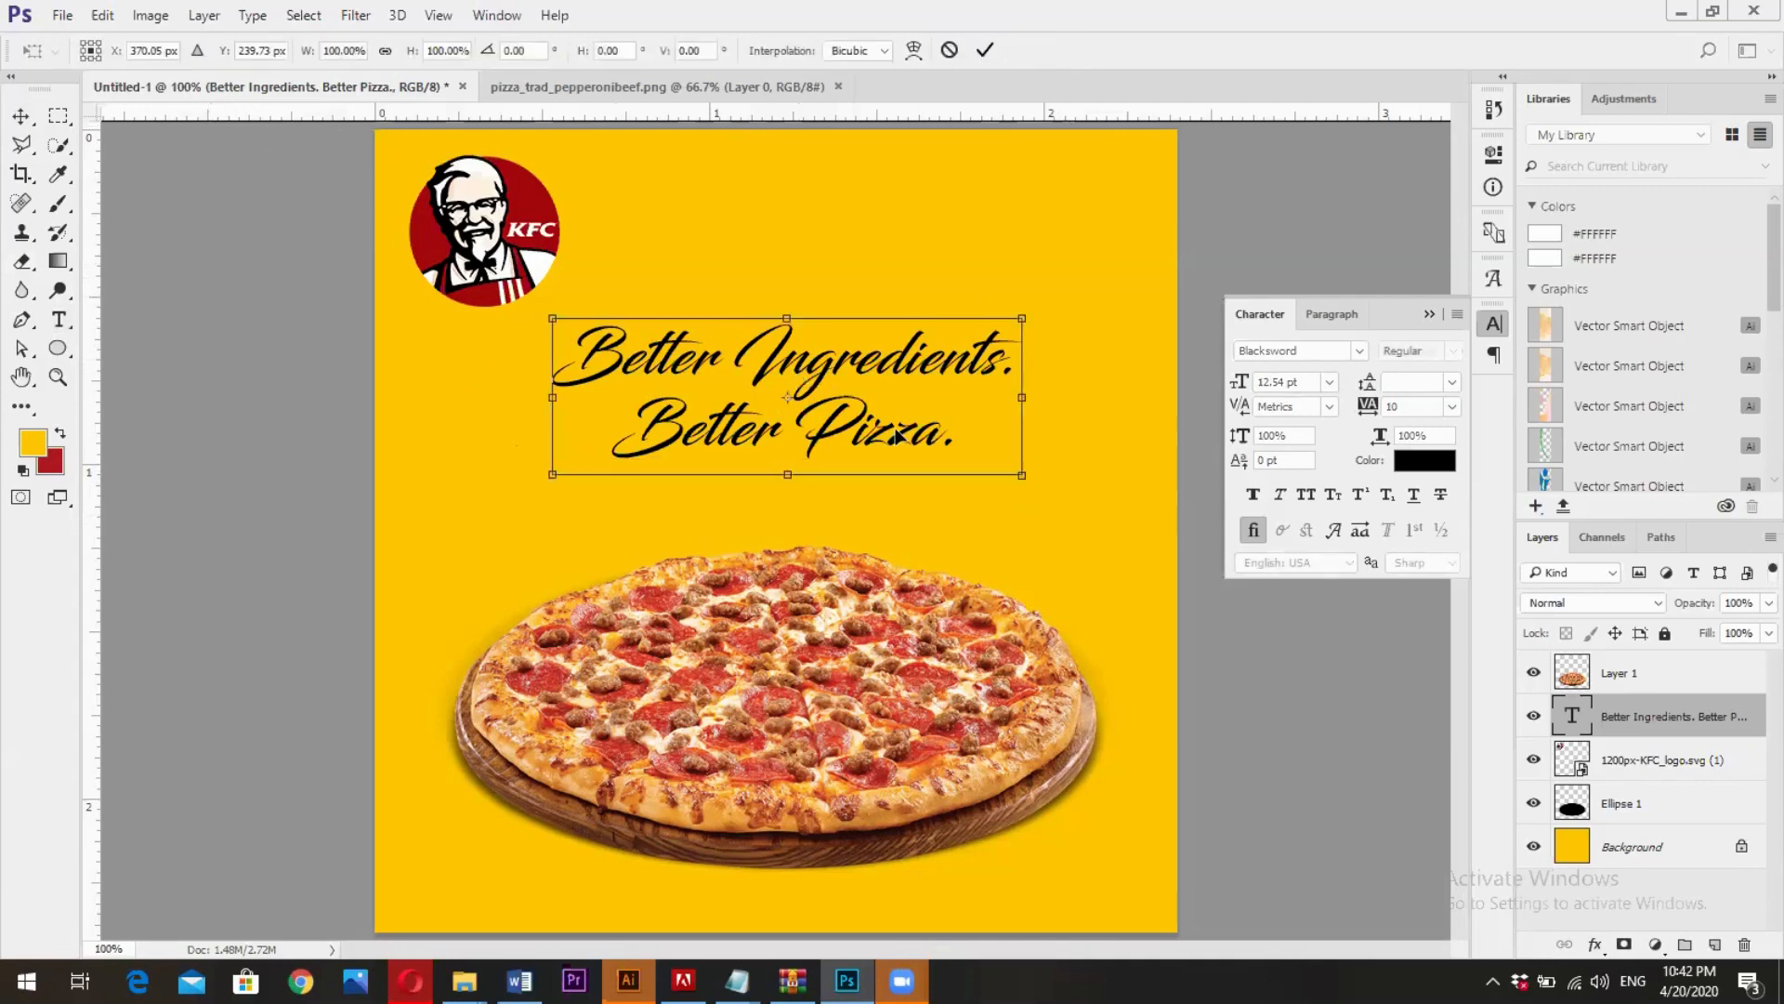
left_click_drag(1015, 468, 1054, 485)
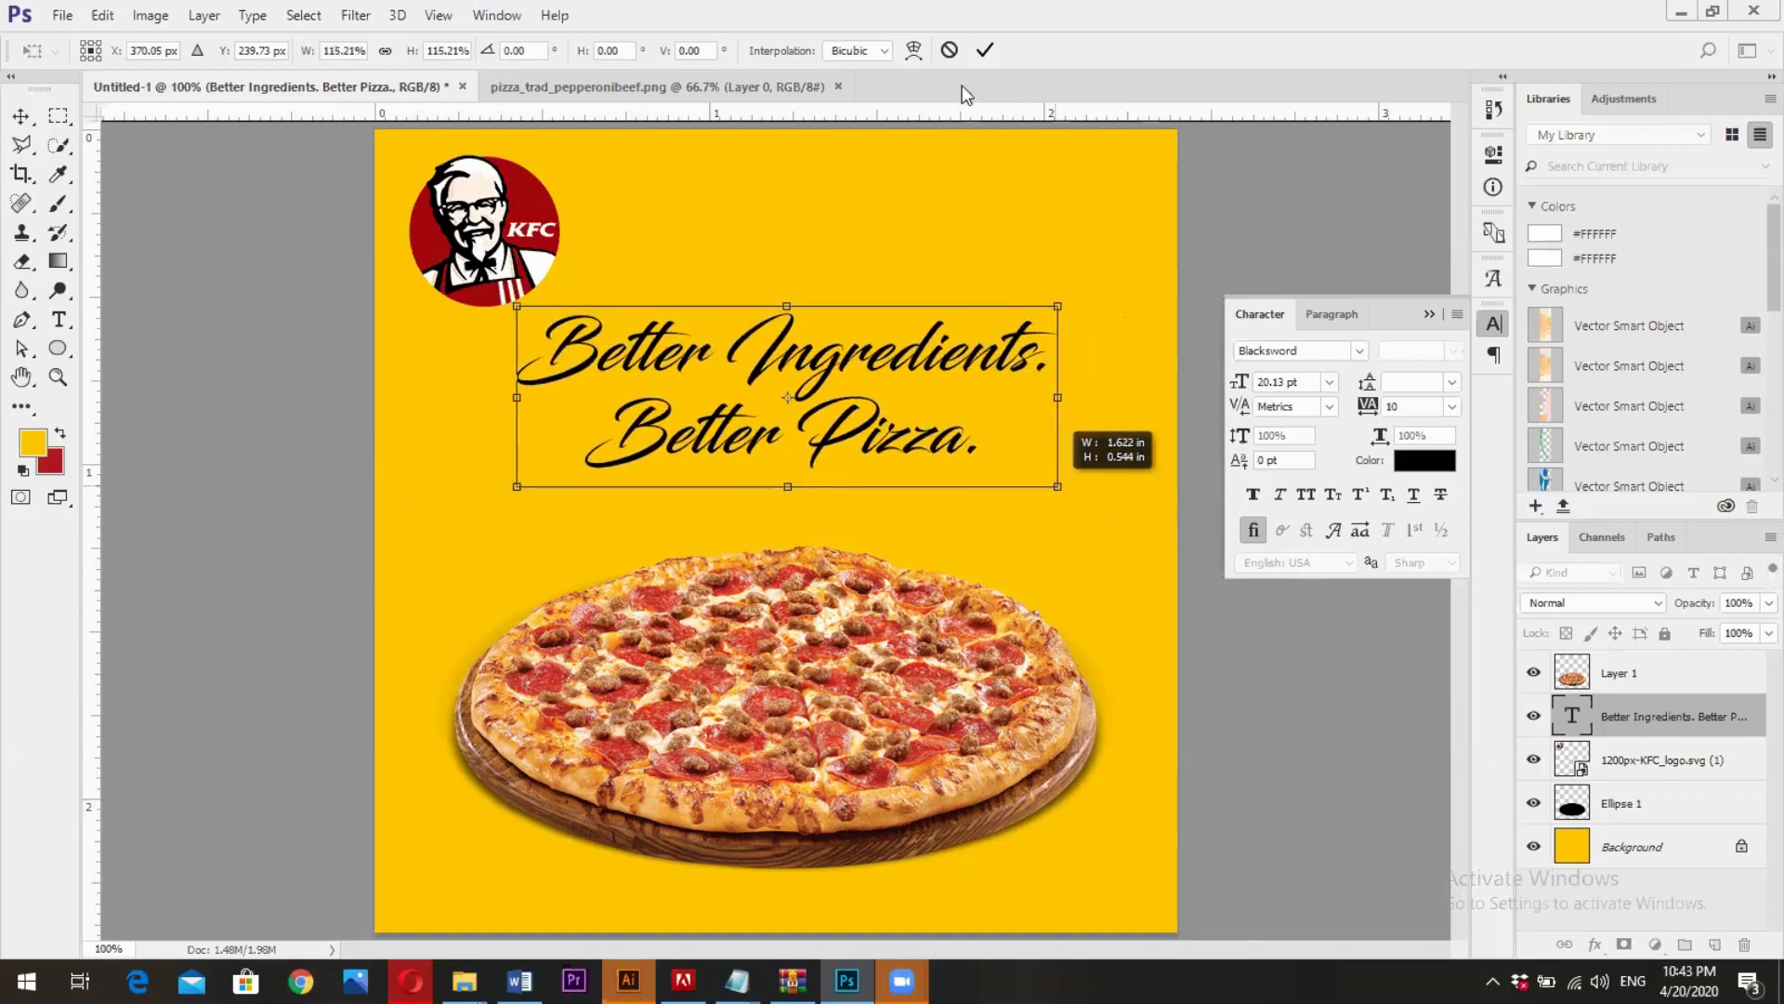
key("Return")
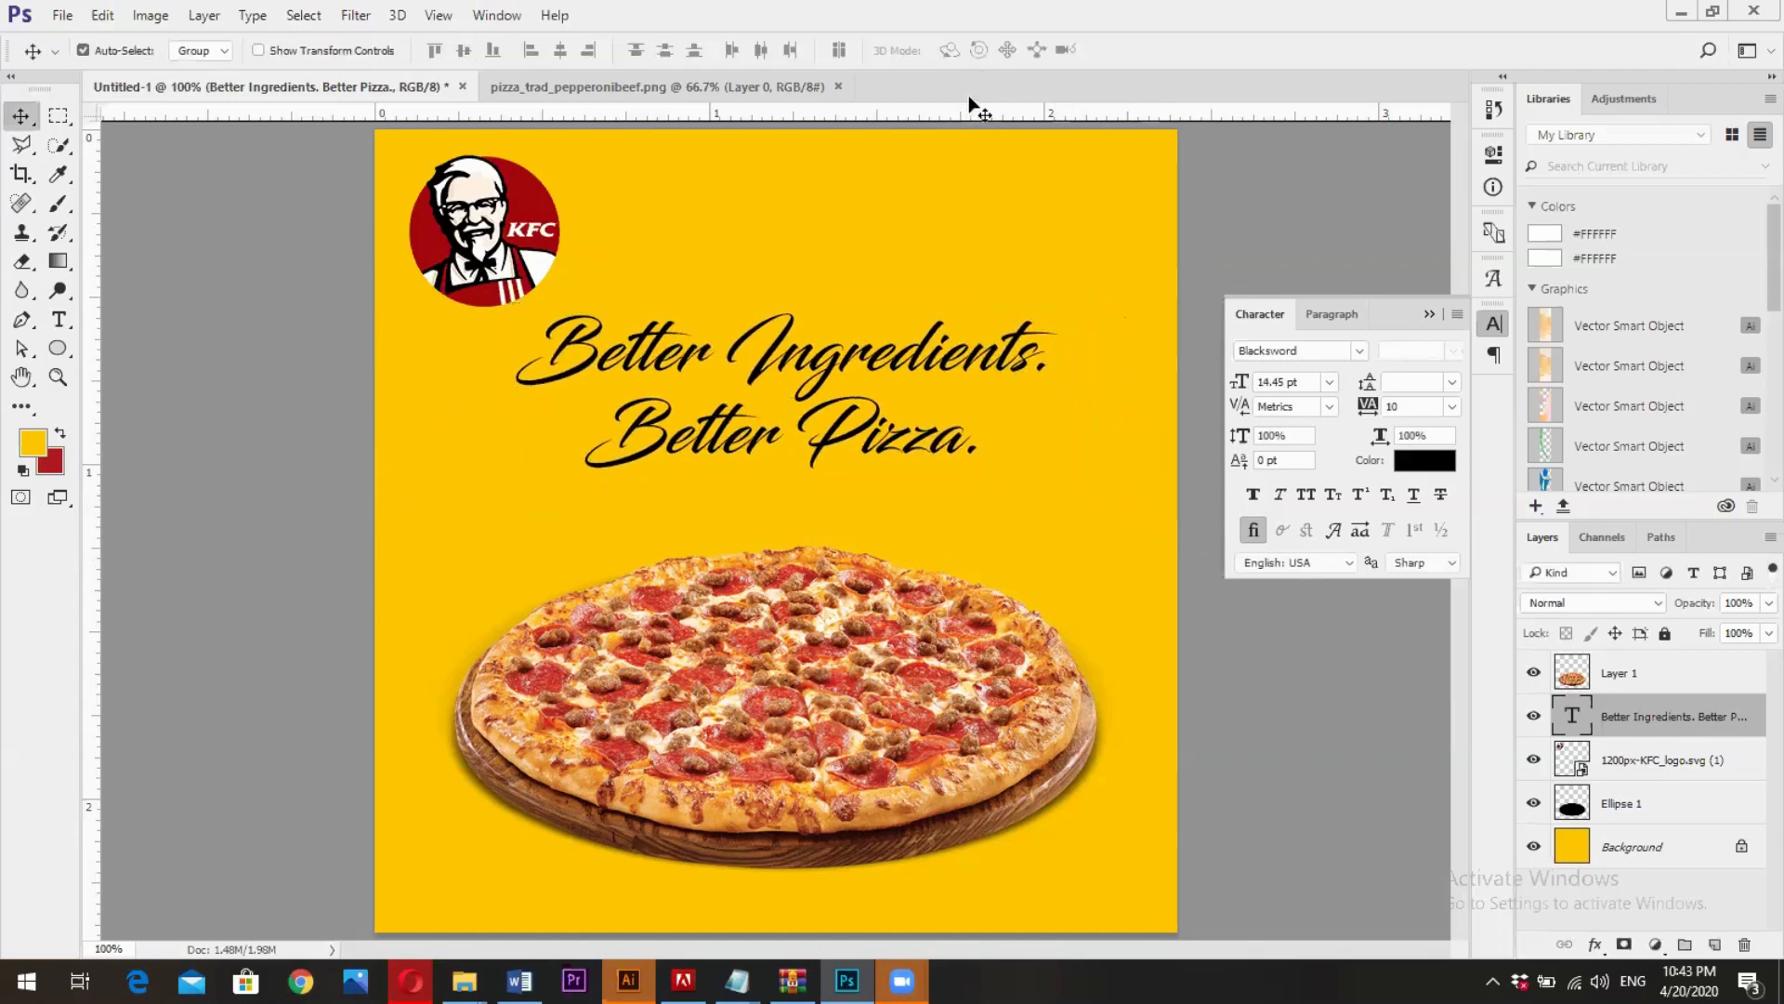
left_click_drag(774, 373, 775, 391)
- Try out other fonts on the slogan and set it in Gilroy ExtraBold
left_click(1311, 353)
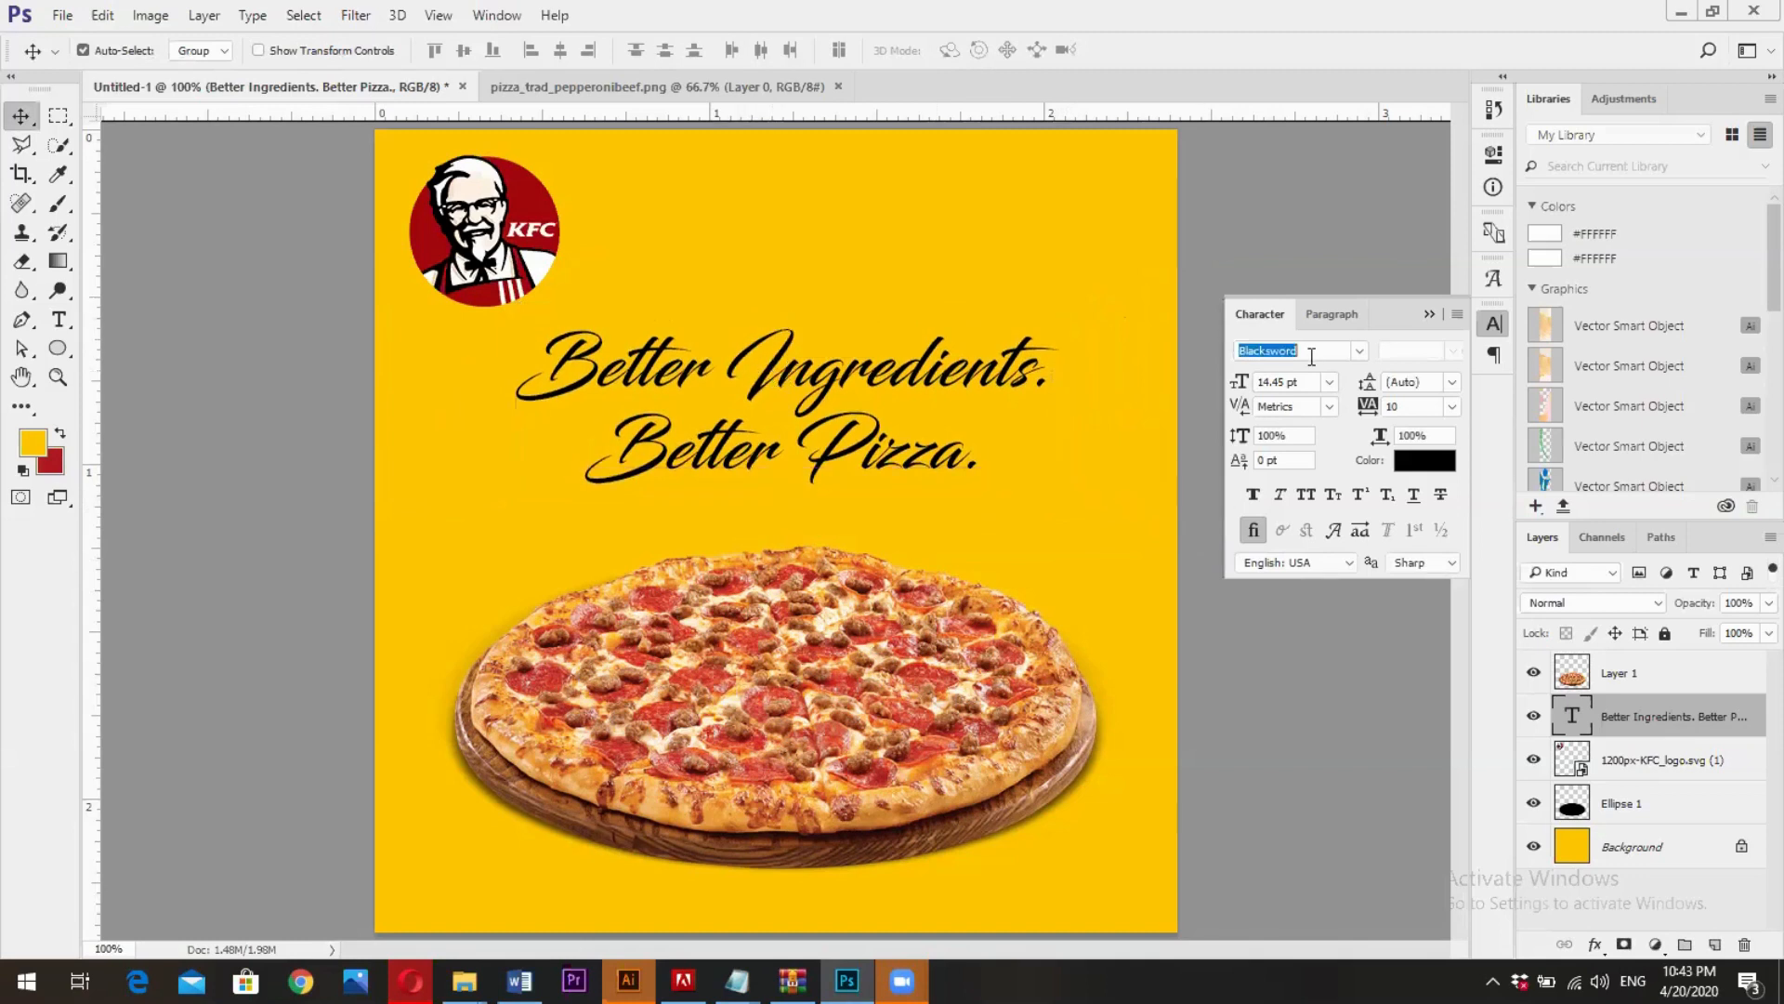
scroll(1312, 357, "up", 3)
scroll(1311, 357, "down", 2)
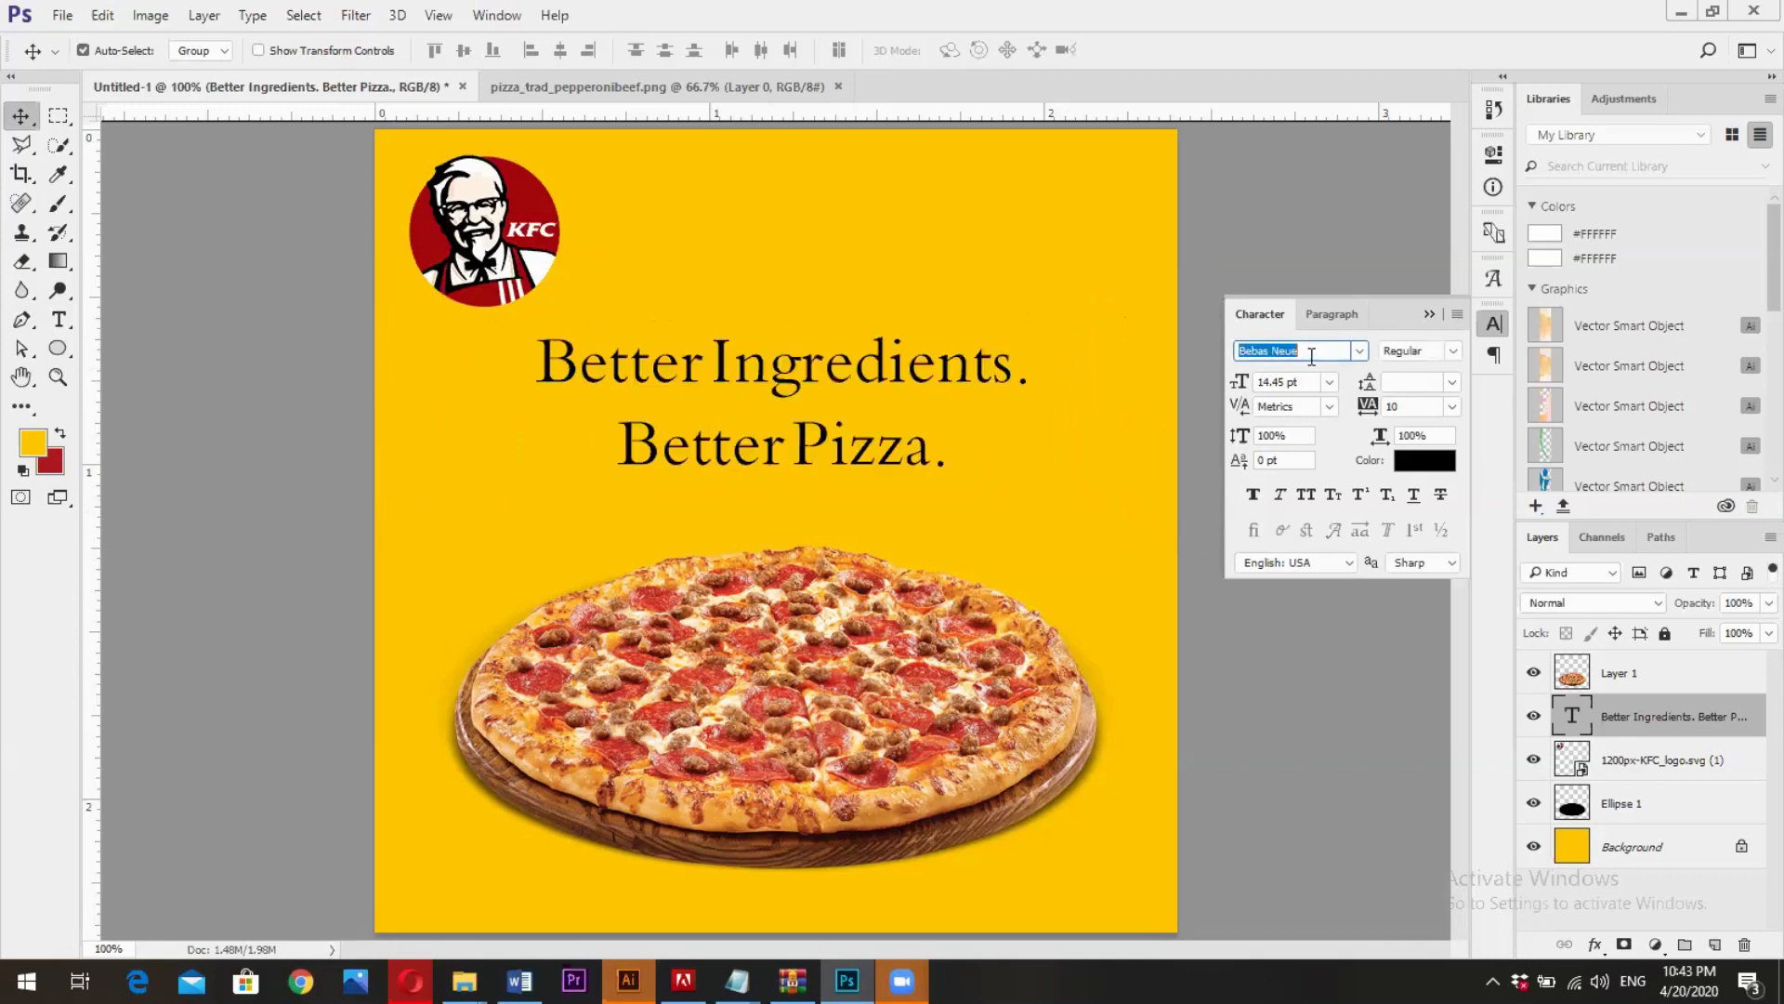
scroll(1312, 357, "down", 2)
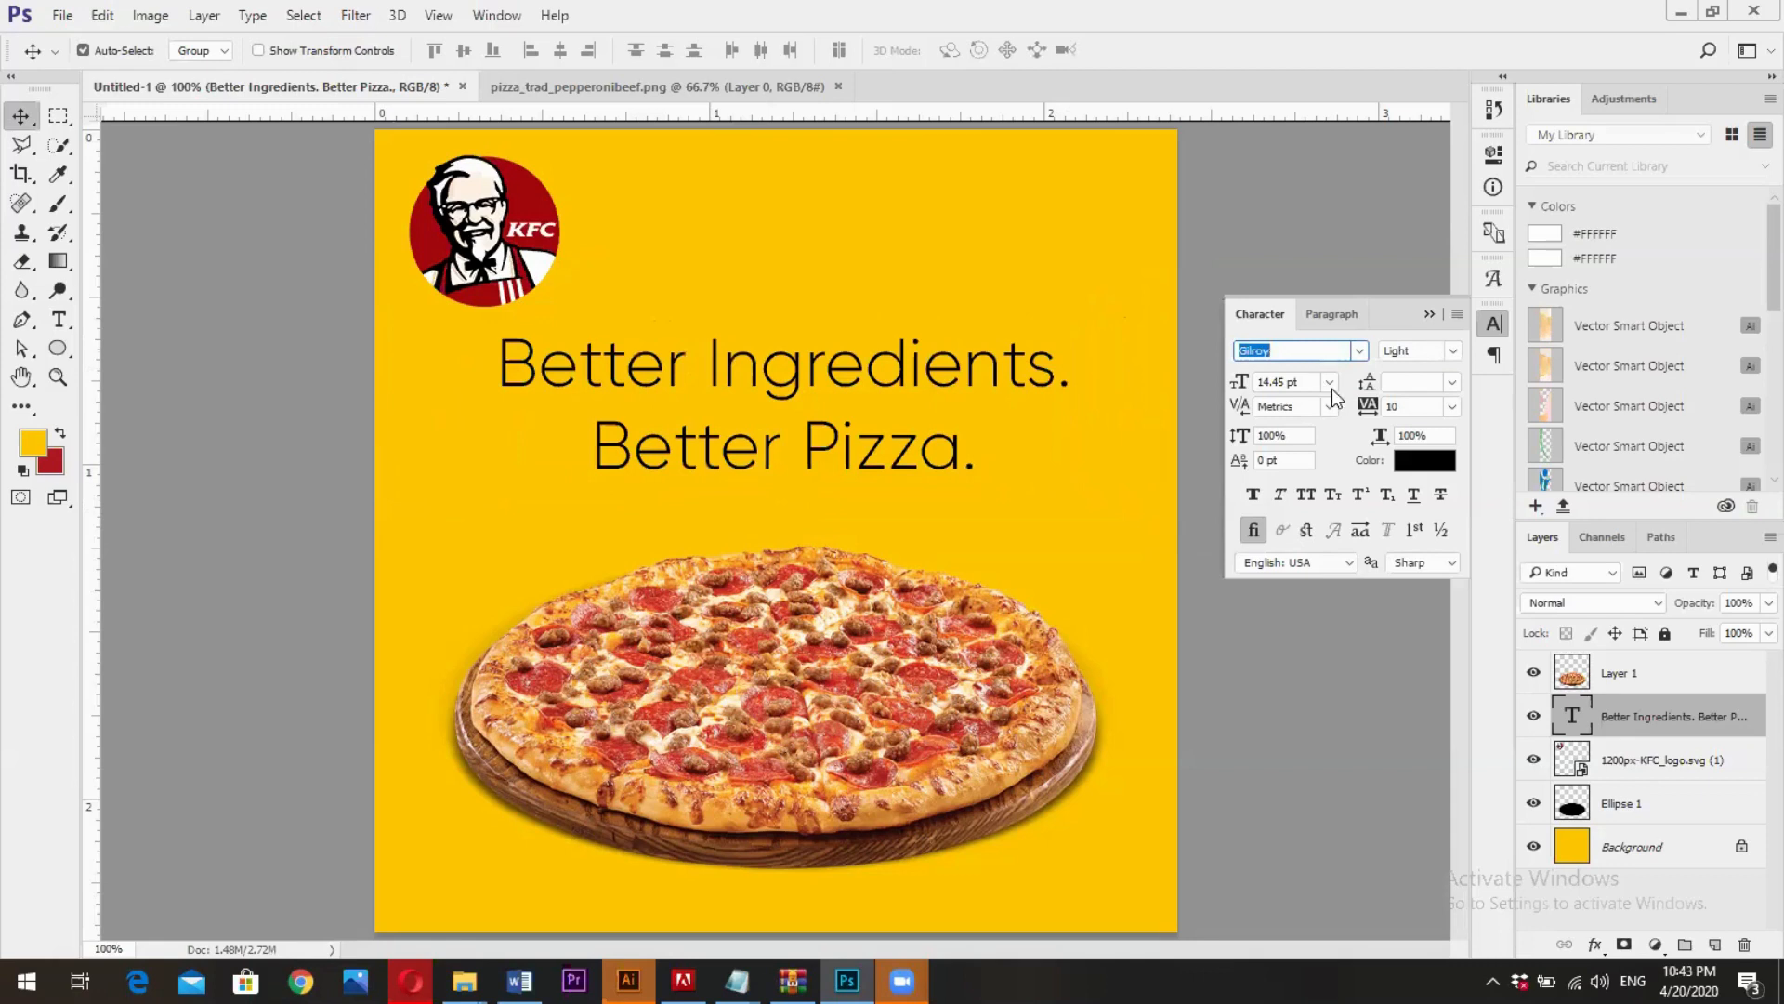
left_click(1453, 352)
left_click(1442, 390)
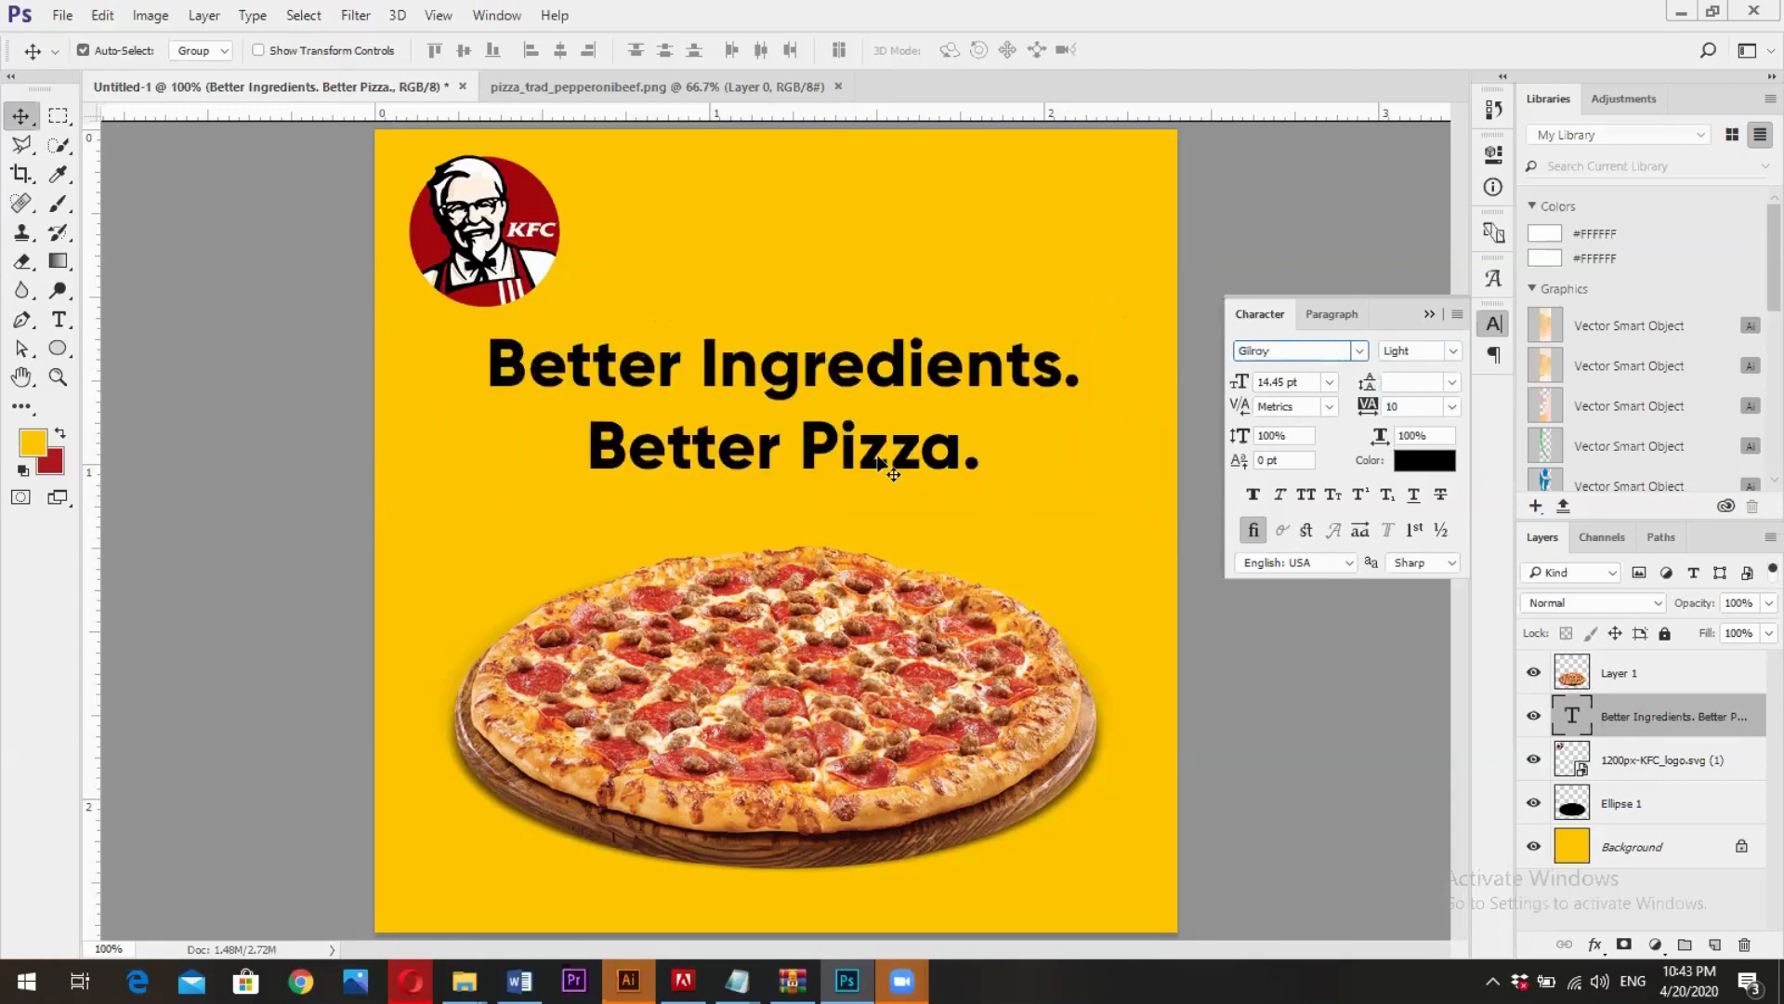
- Tighten the leading of the "Better Pizza." line to 14.88 pt in the new font
left_click(58, 319)
triple_click(656, 425)
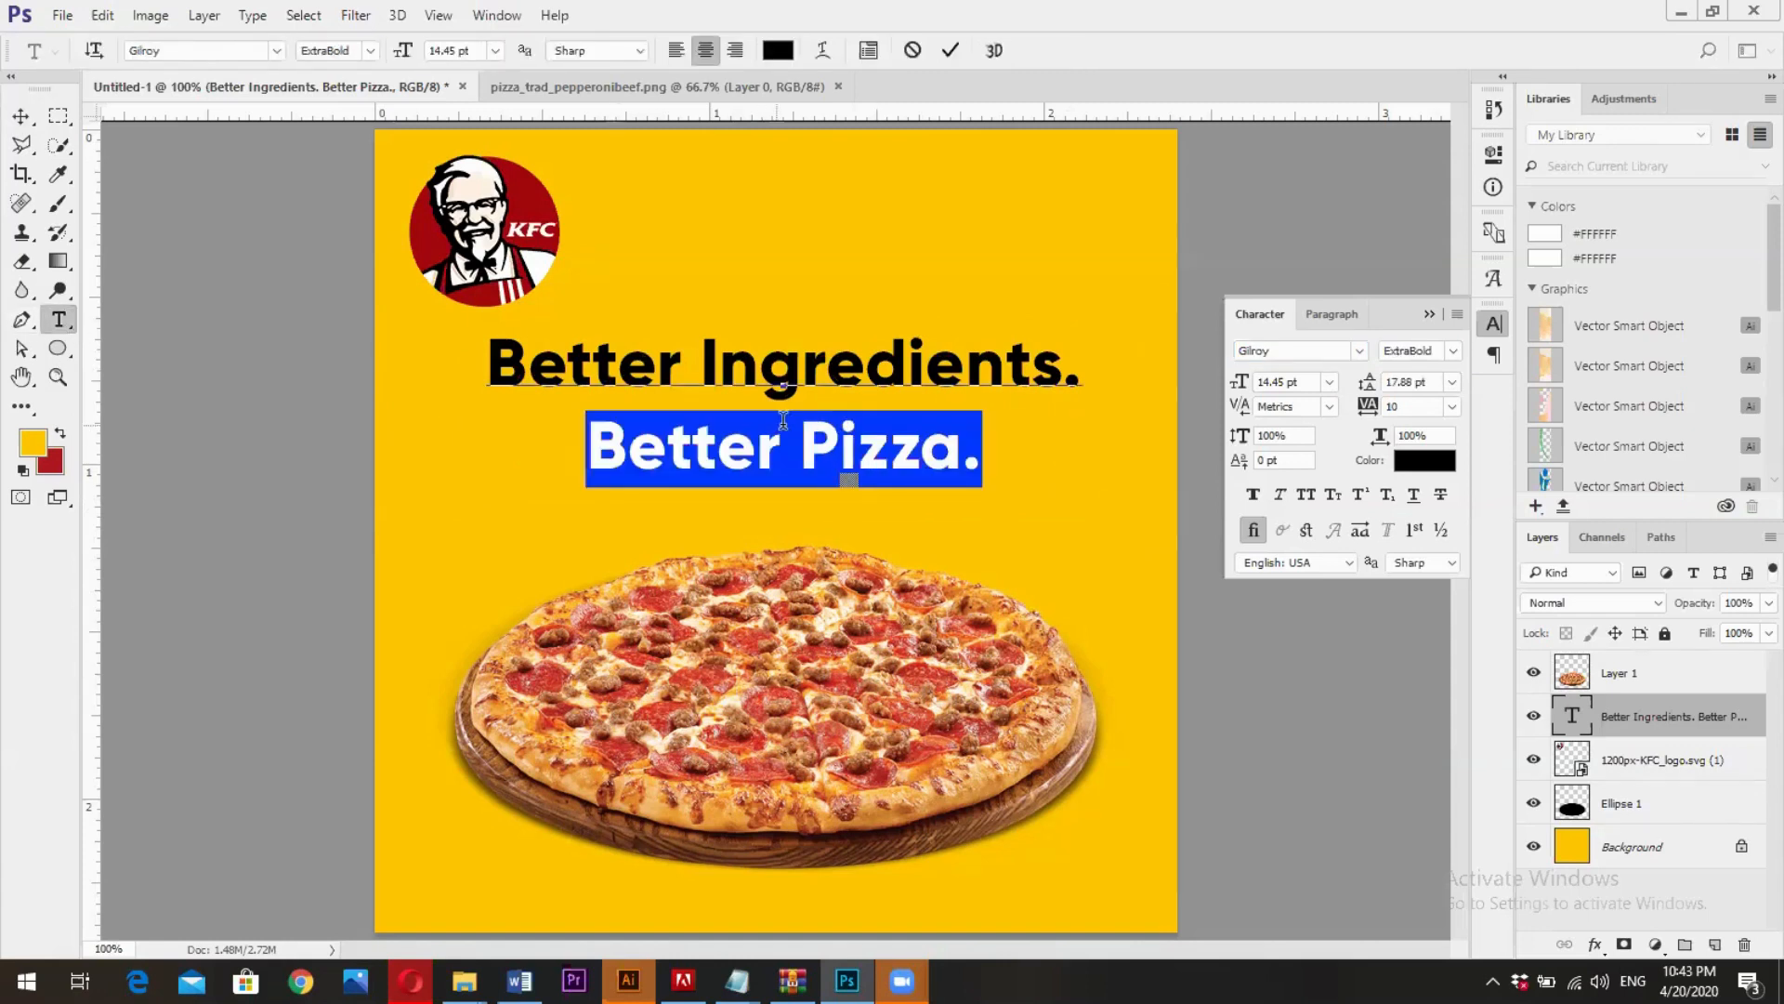
left_click_drag(1370, 383, 1365, 384)
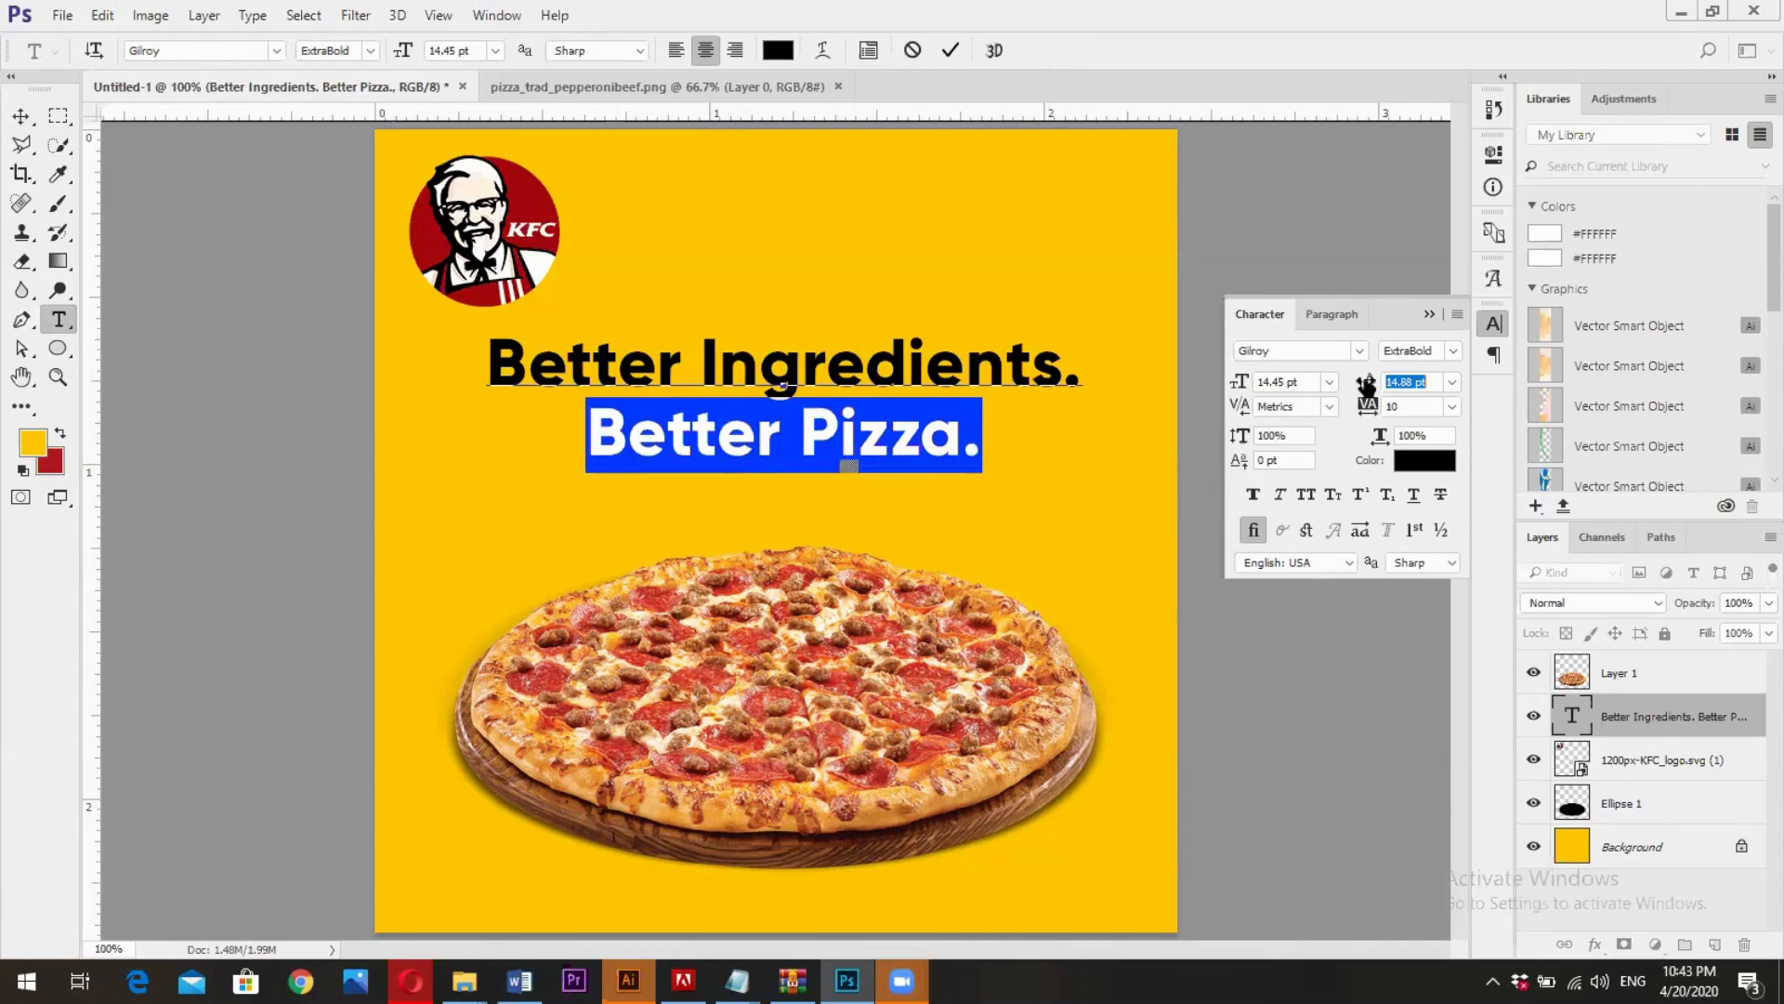
left_click(950, 51)
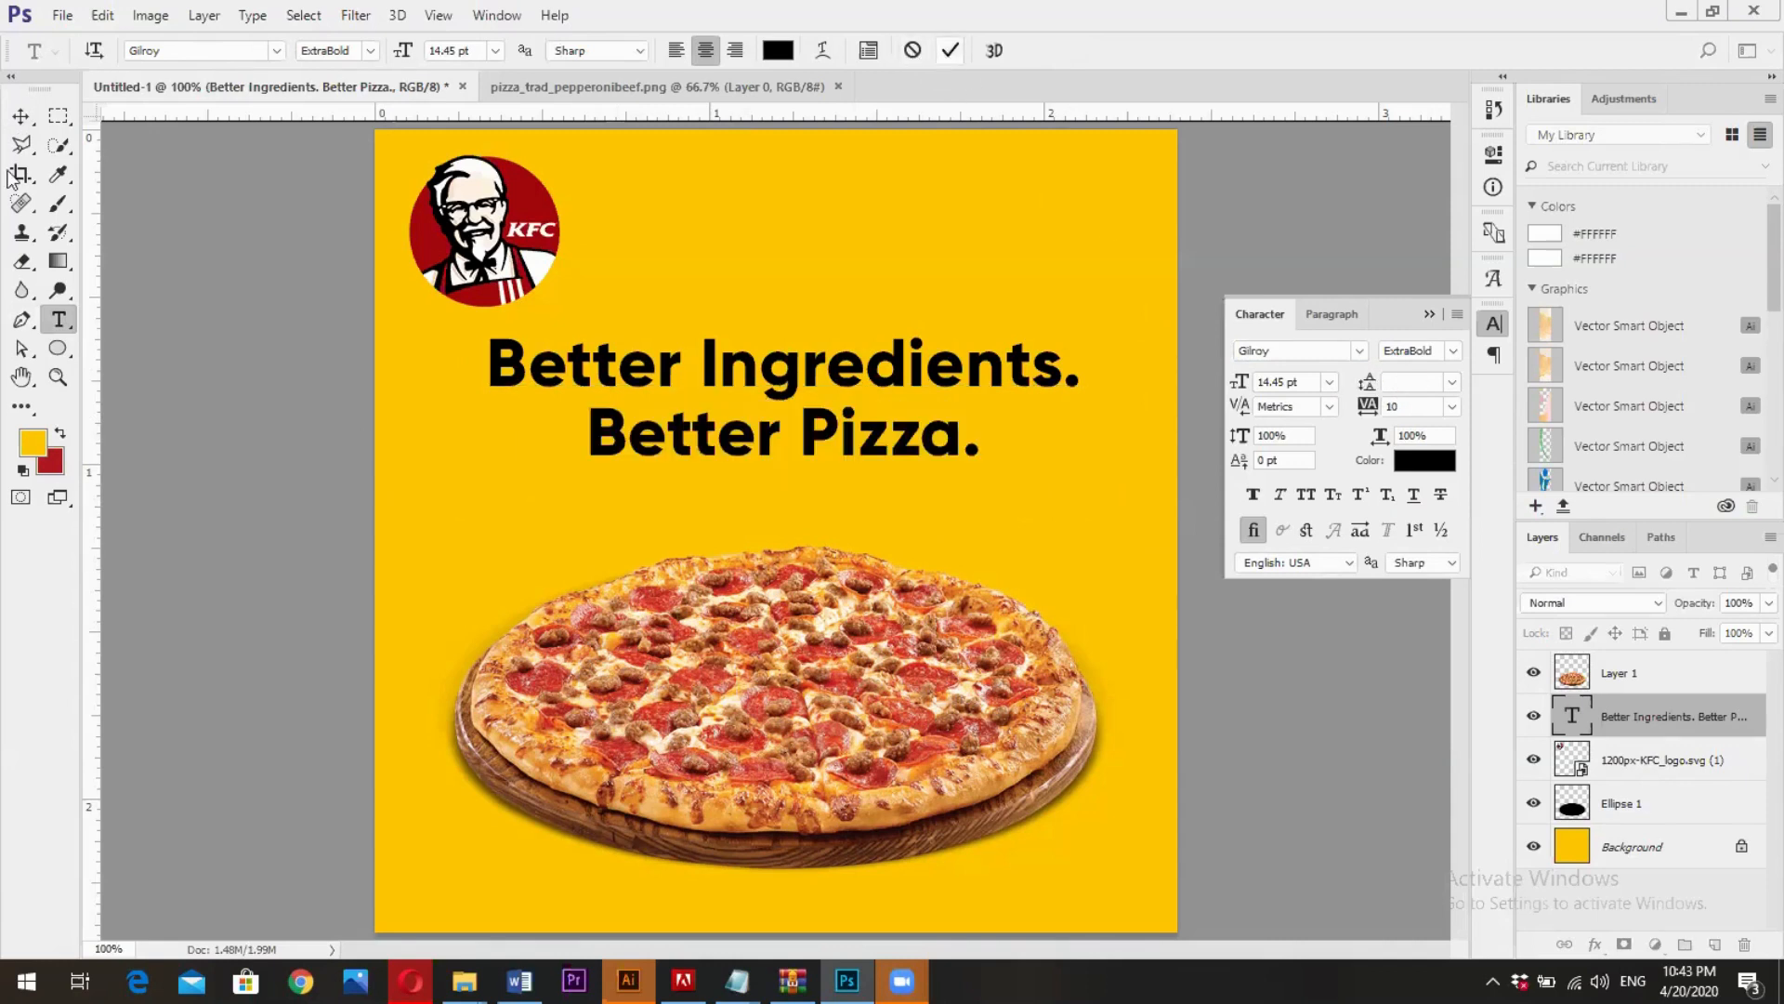
- Nudge the slogan slightly down toward the pizza and scale it proportionally about its centre to 89.34%
left_click(21, 116)
left_click_drag(860, 456, 864, 469)
key("ctrl")
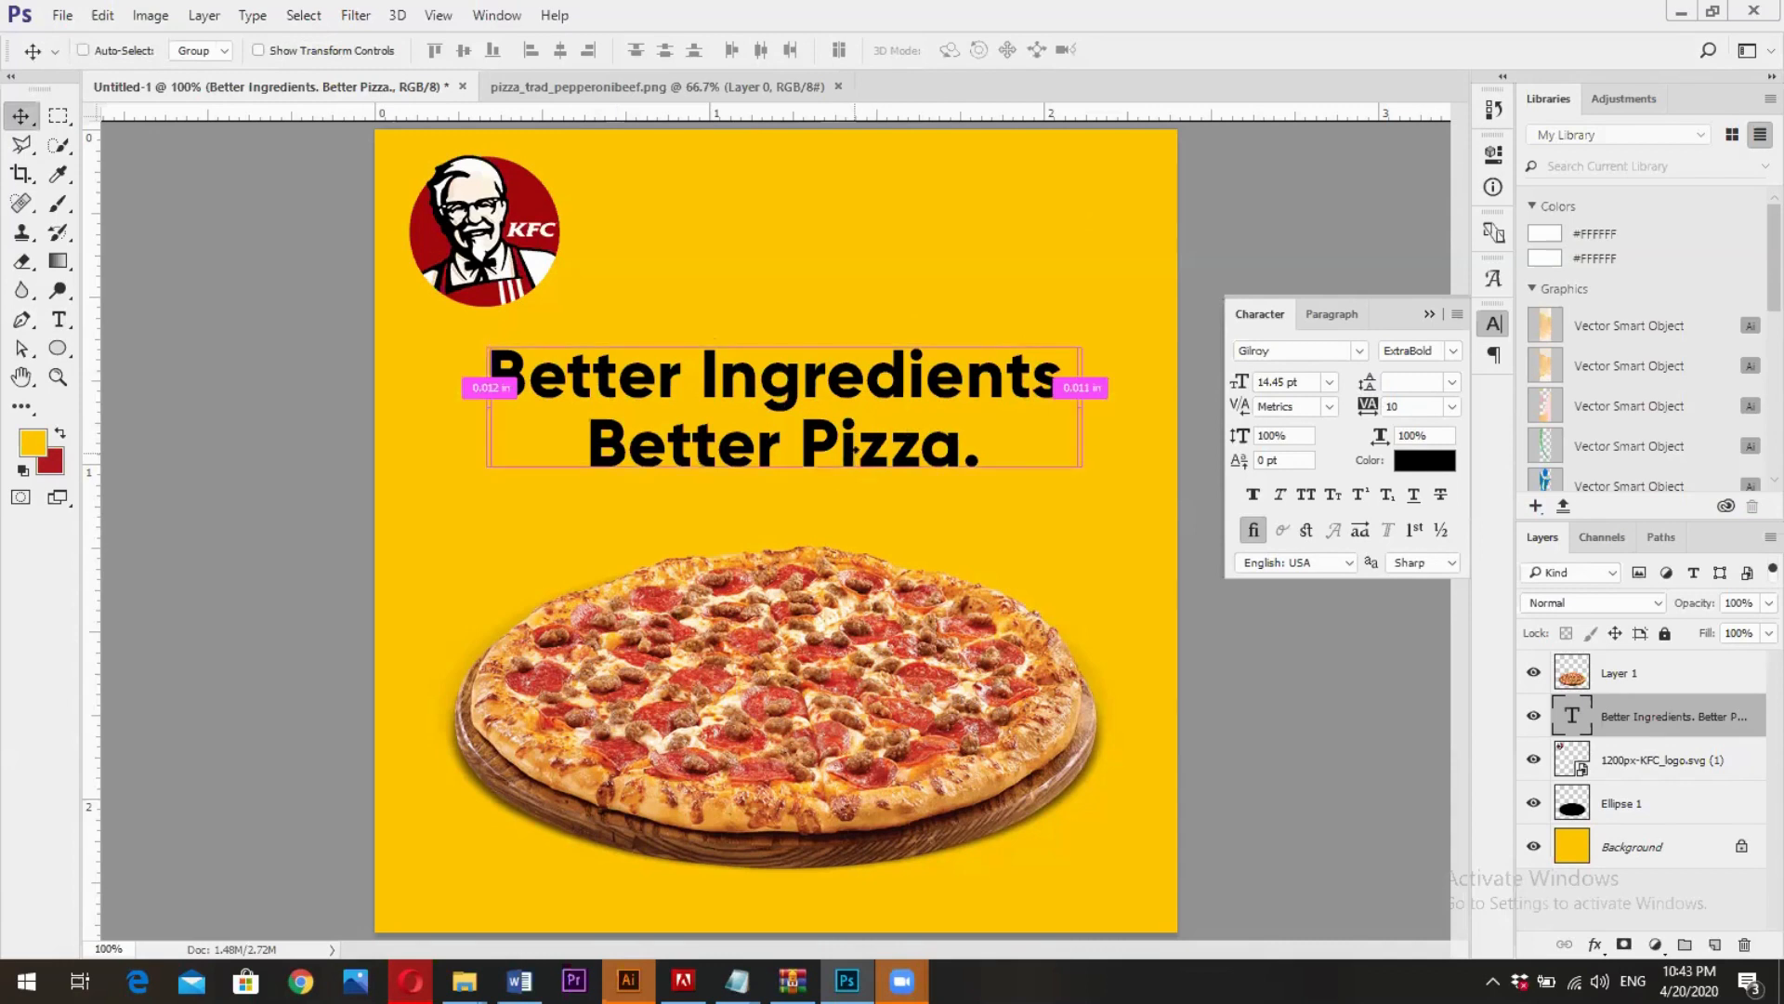
key("ctrl+t")
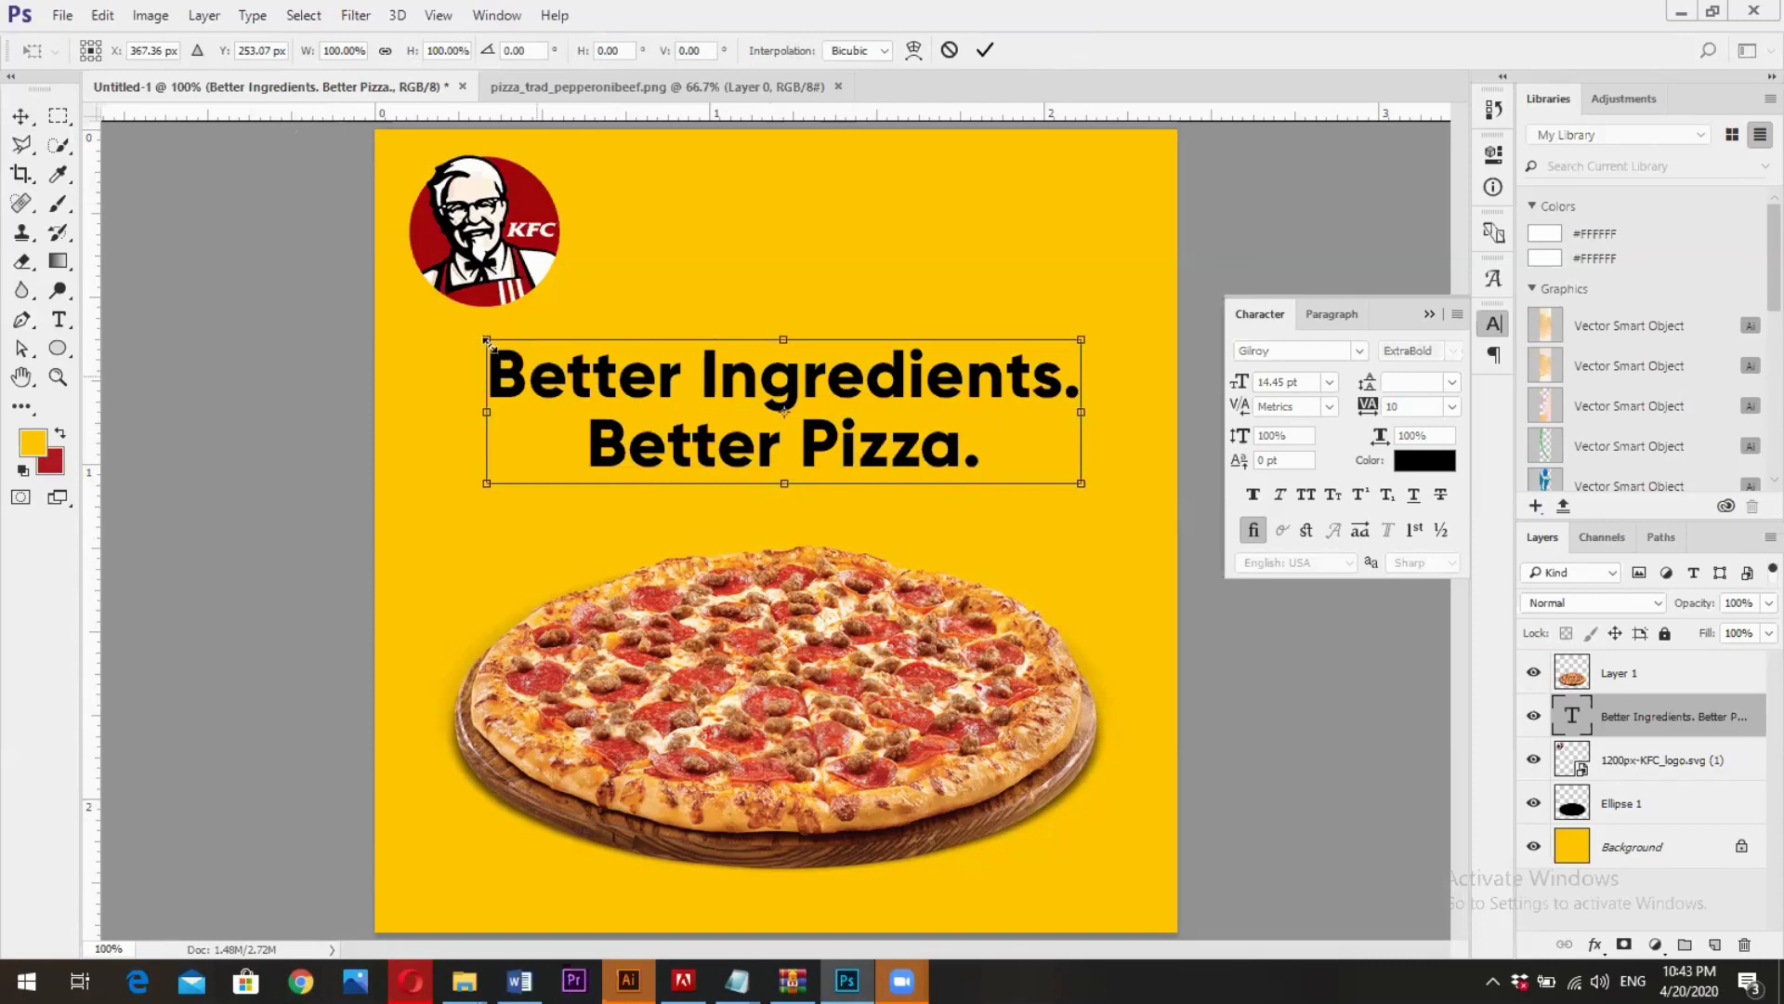
left_click_drag(487, 341, 518, 357)
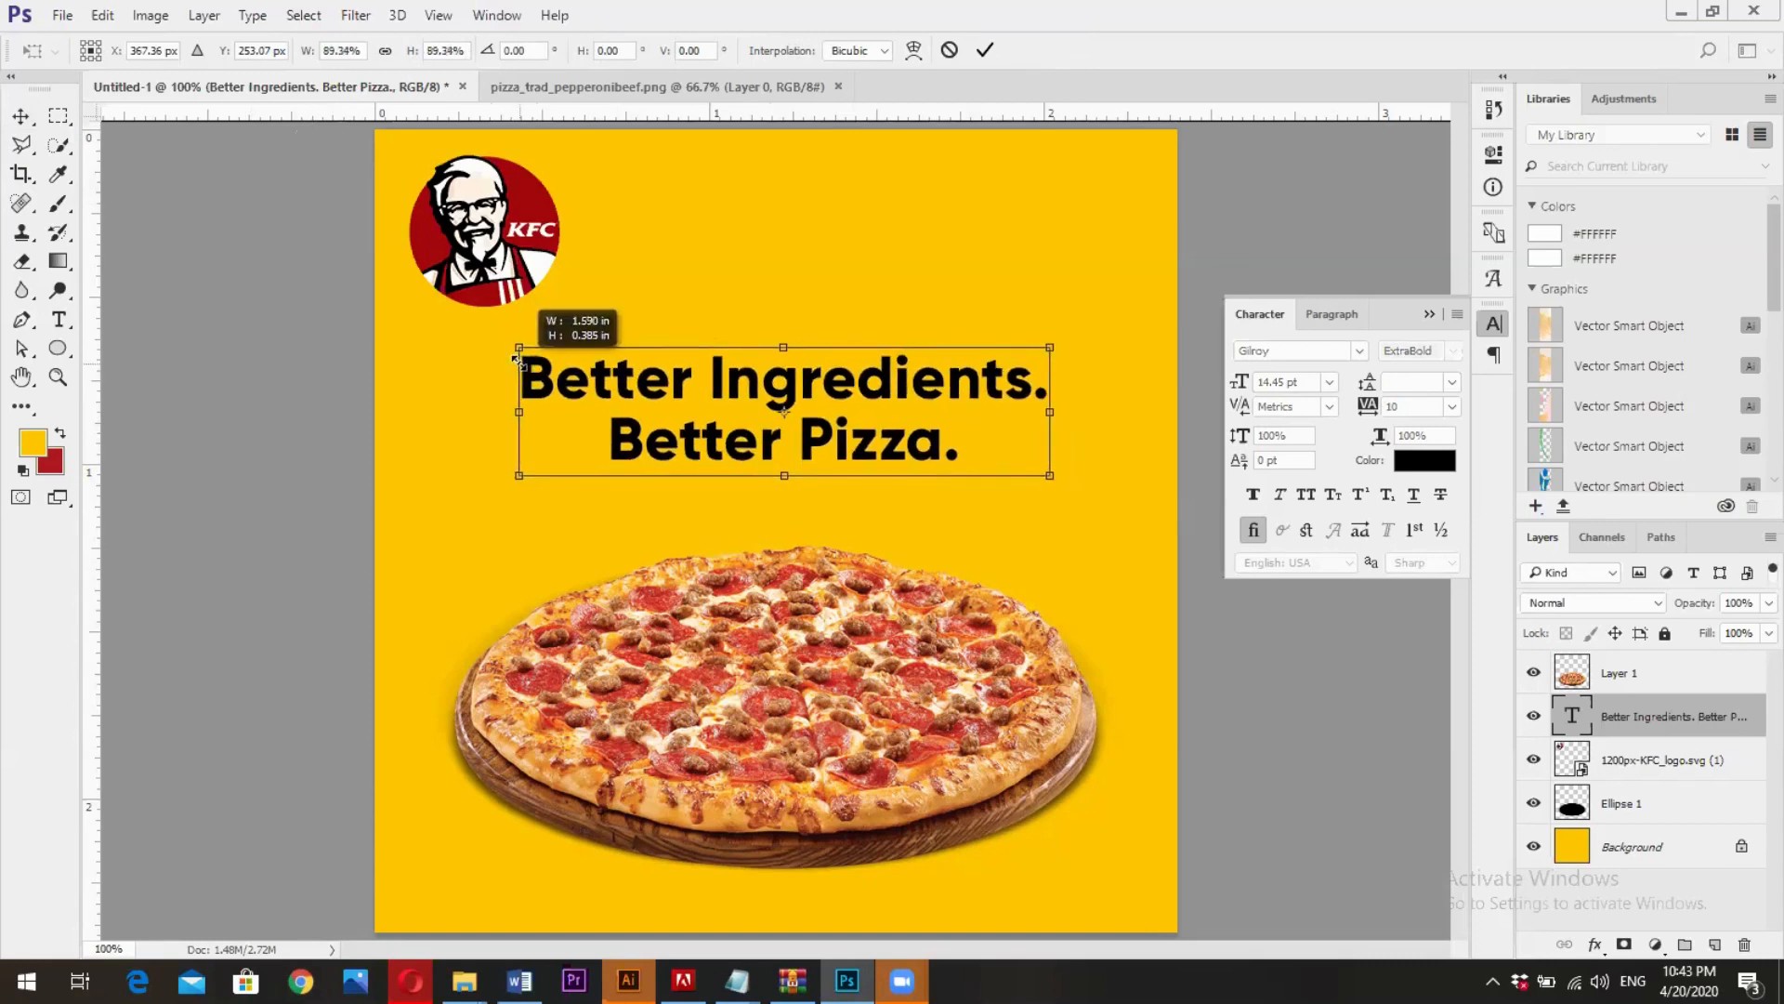
left_click(984, 51)
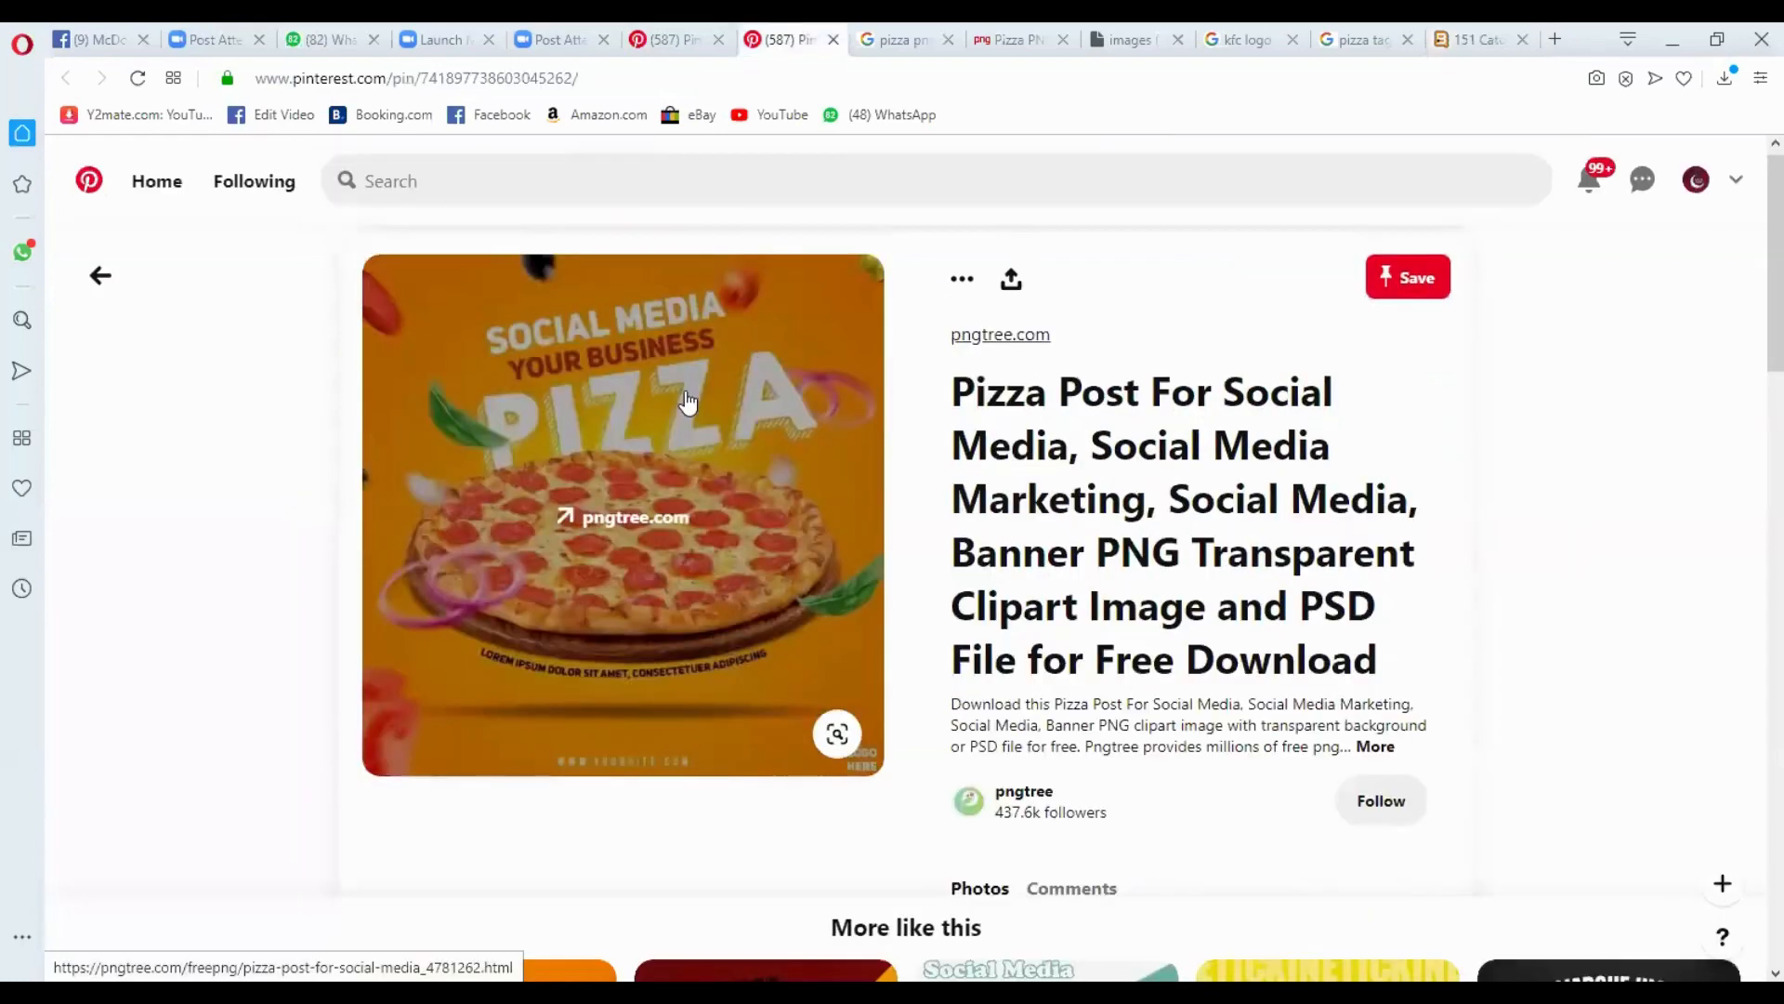
- Switch to the Opera browser and review the pngtree pizza post on Pinterest as a layout reference
left_click(684, 390)
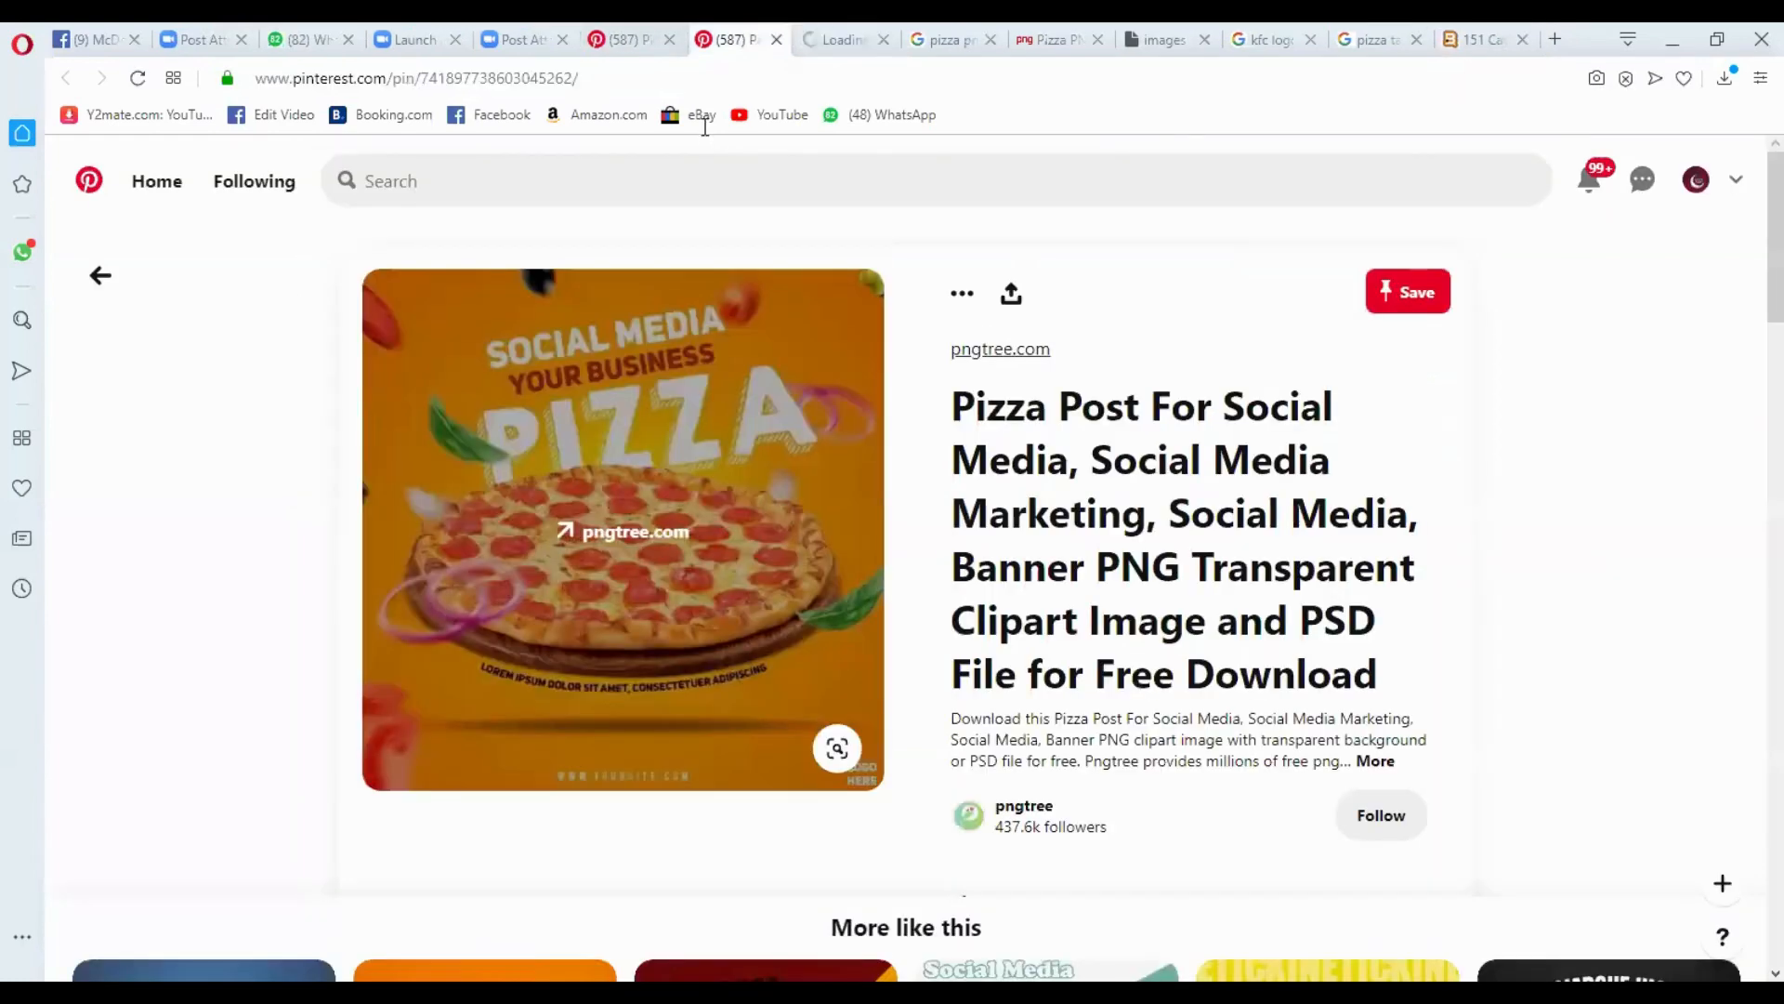
scroll(511, 528, "down", 5)
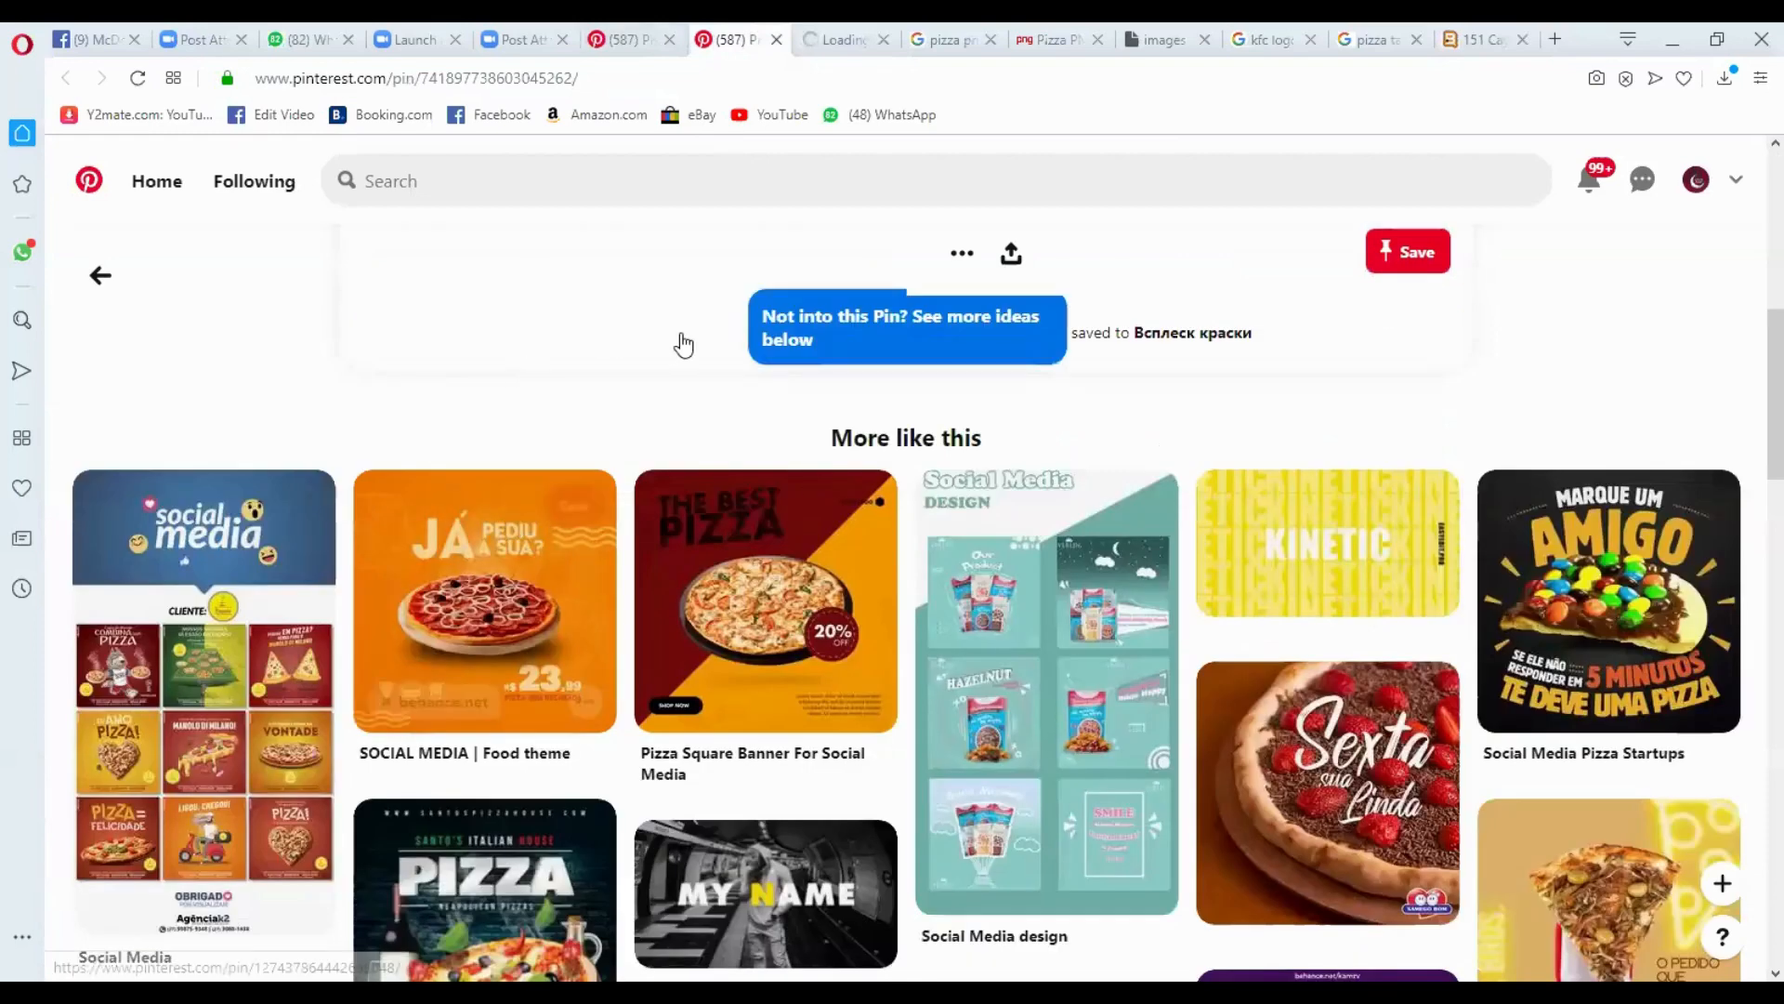
key("ctrl+shift+Tab")
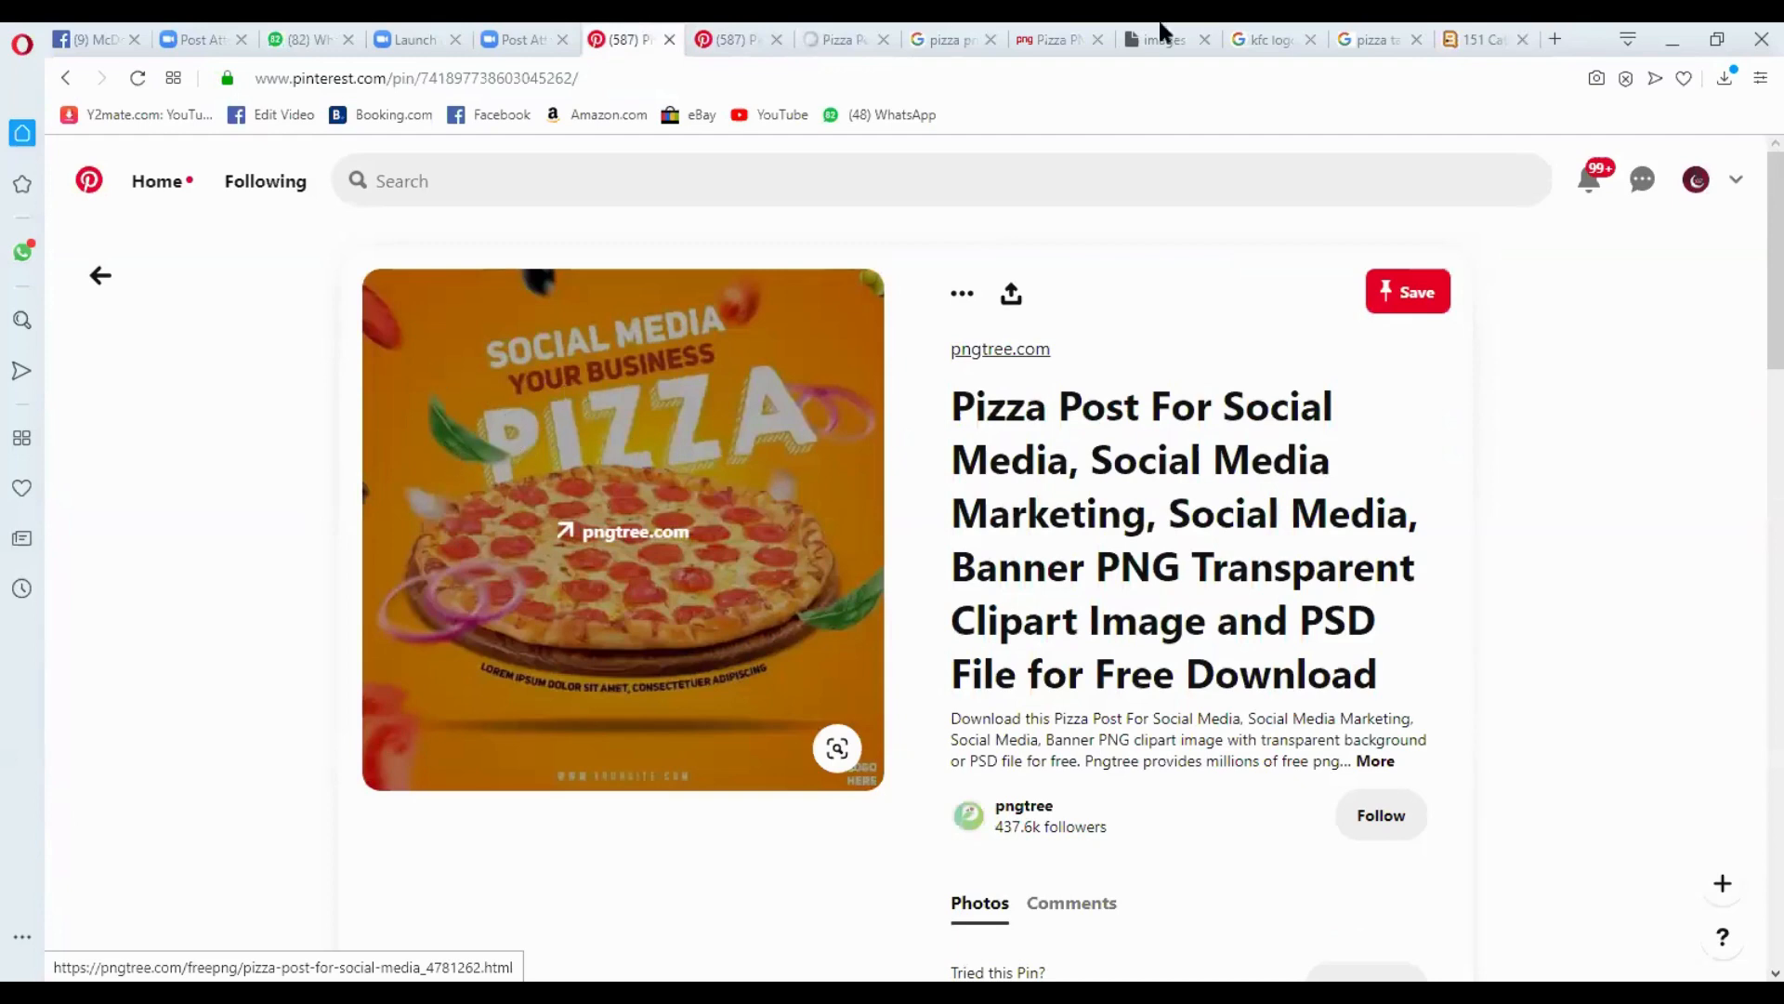
- Search Google for "onion slices png" in a new browser tab
left_click(1538, 35)
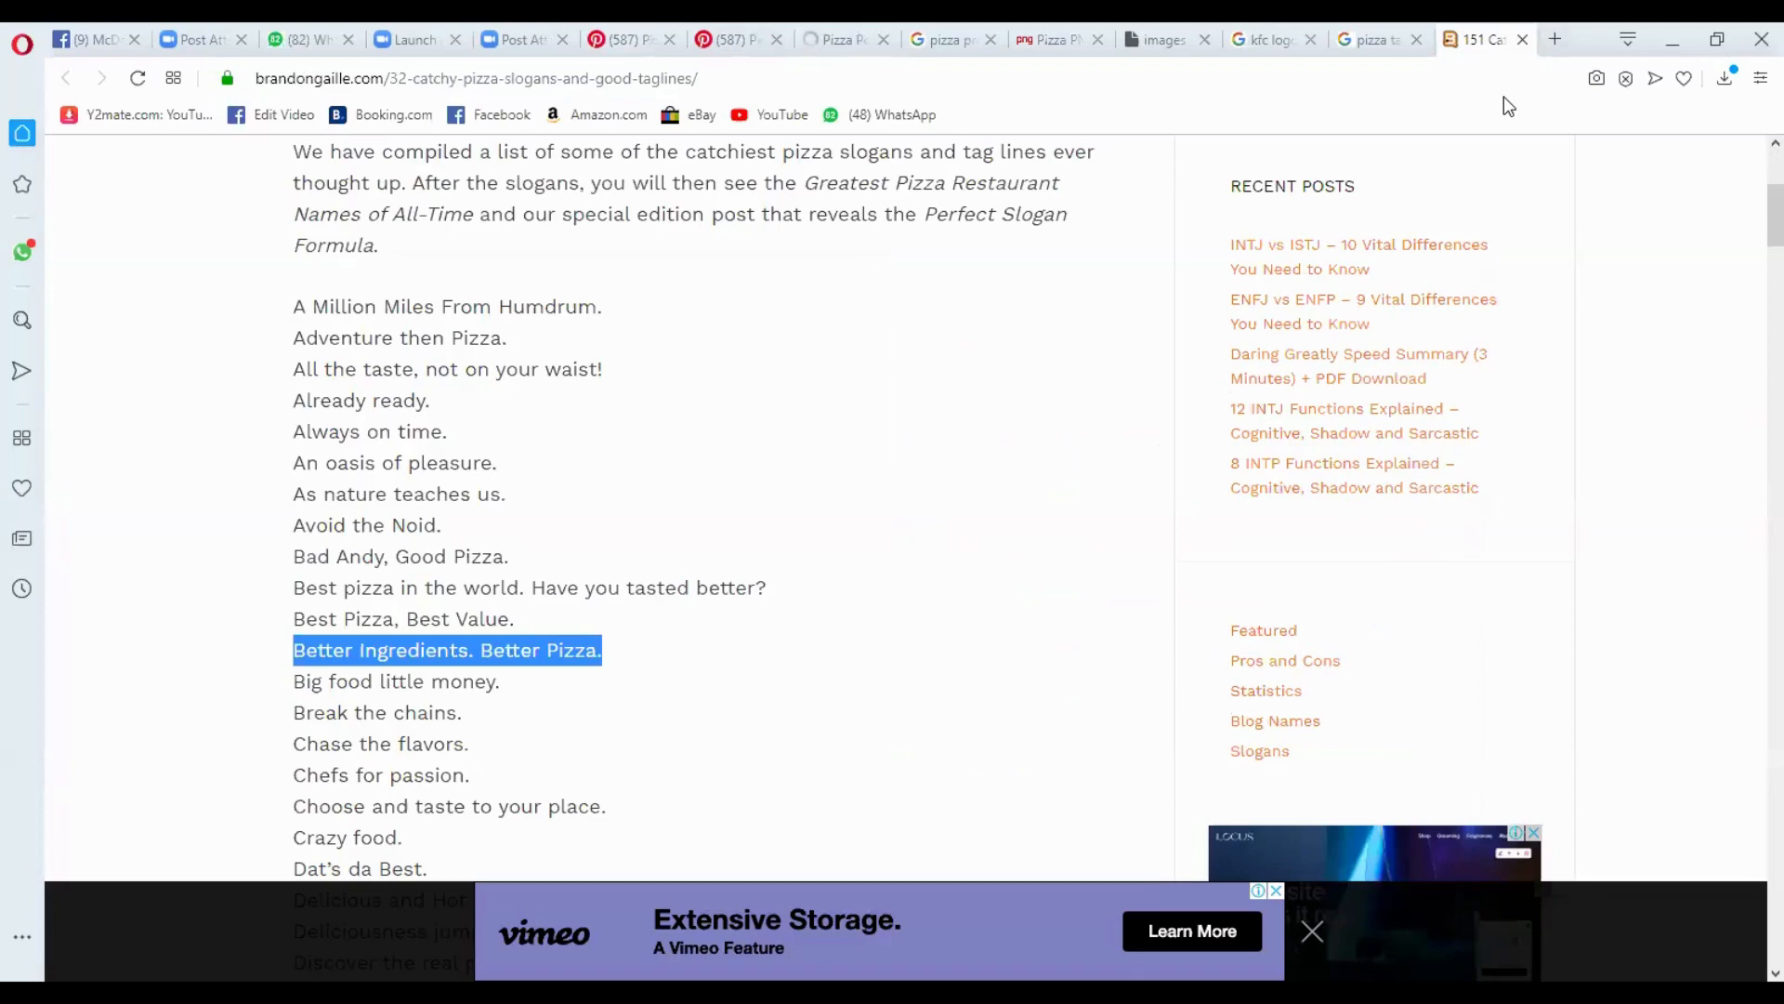
key("ctrl+t")
type("o")
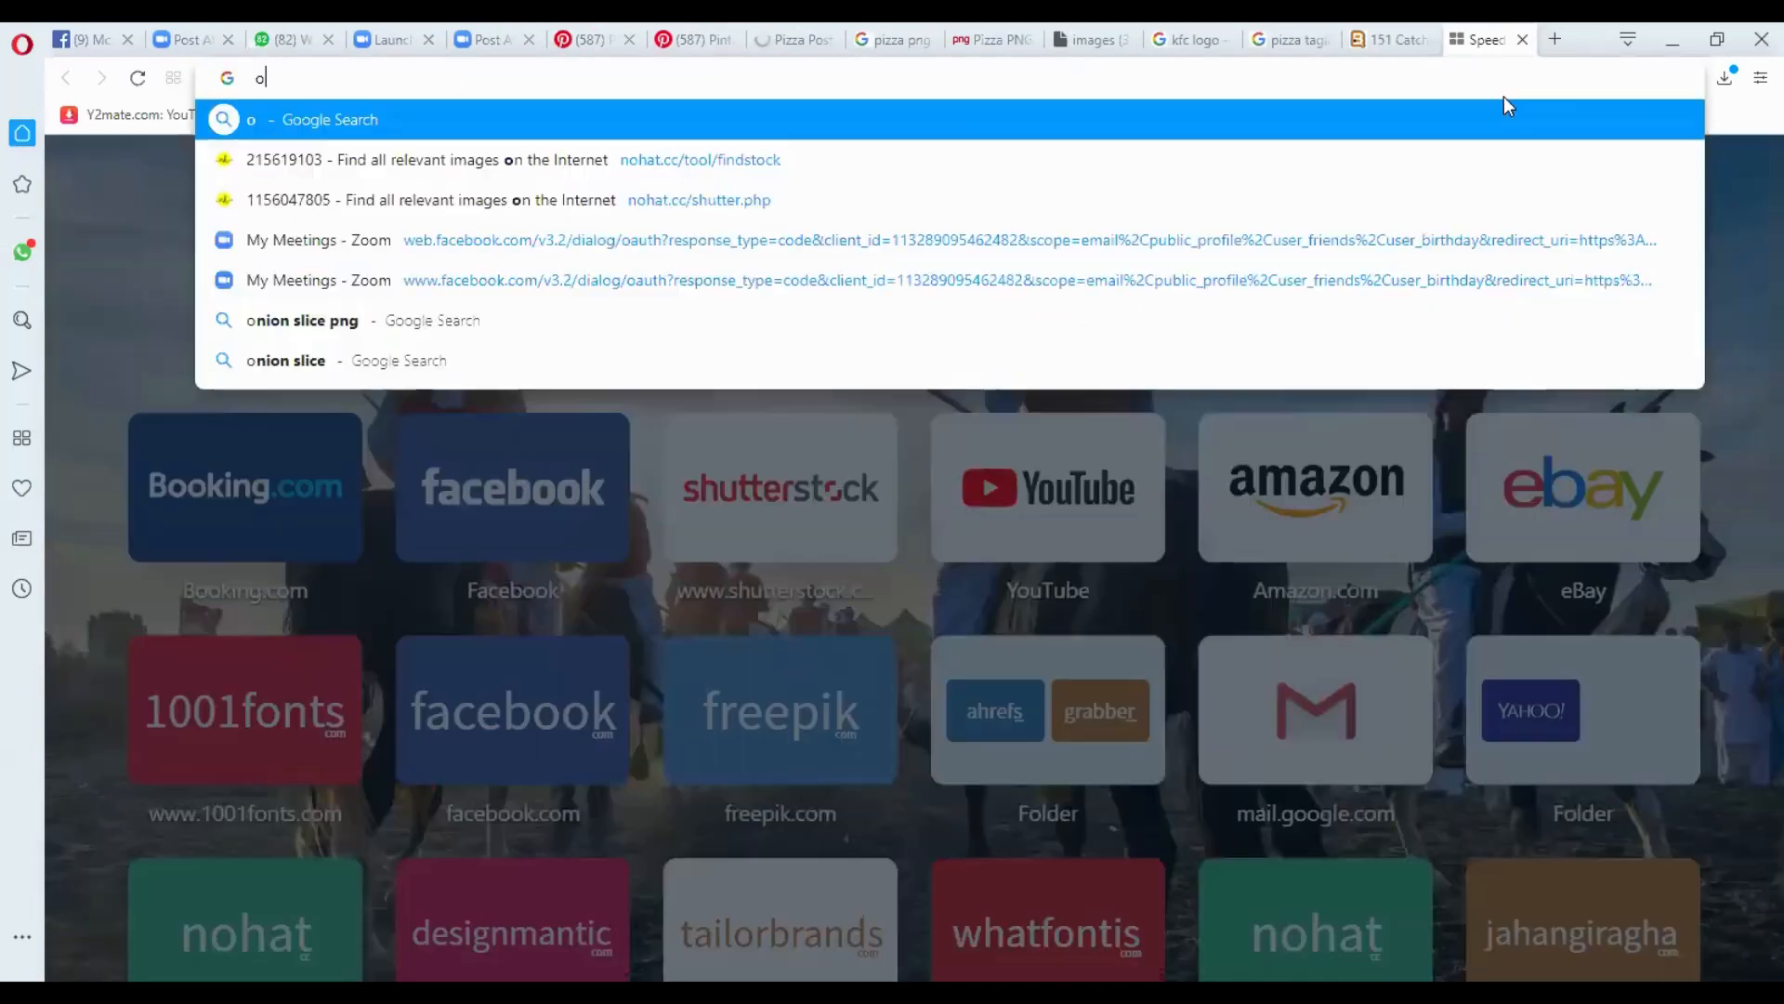
type("nion s")
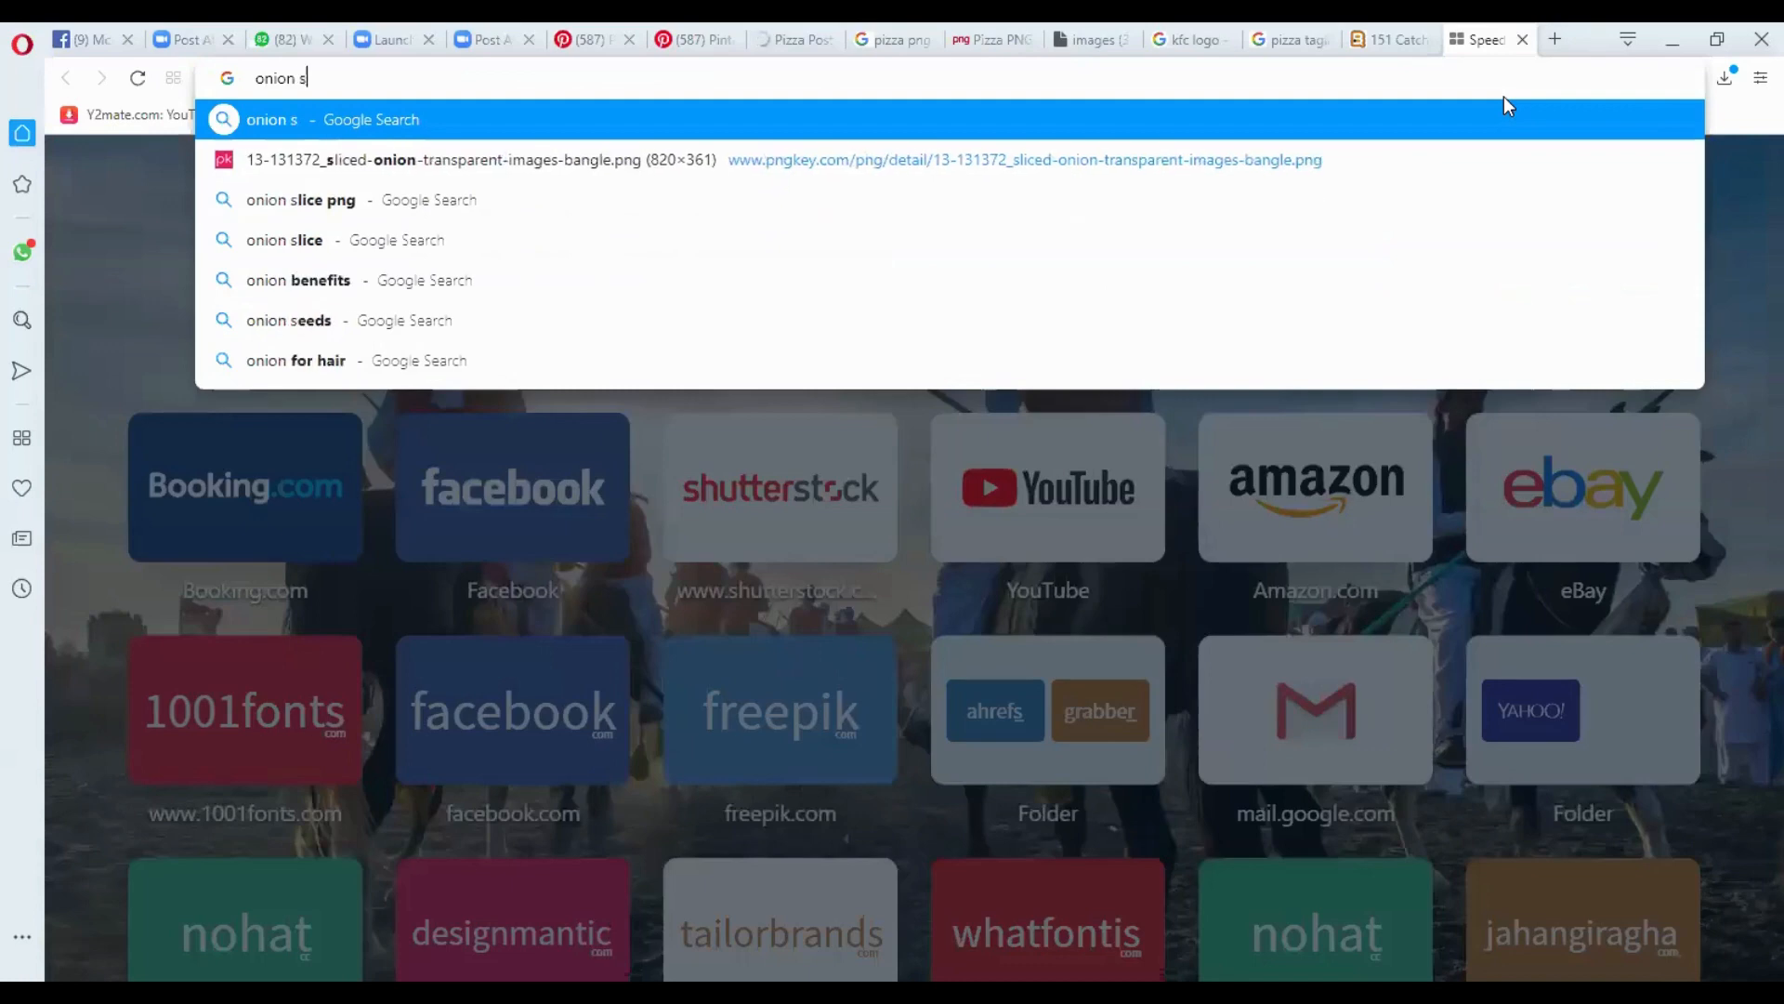
type("lices")
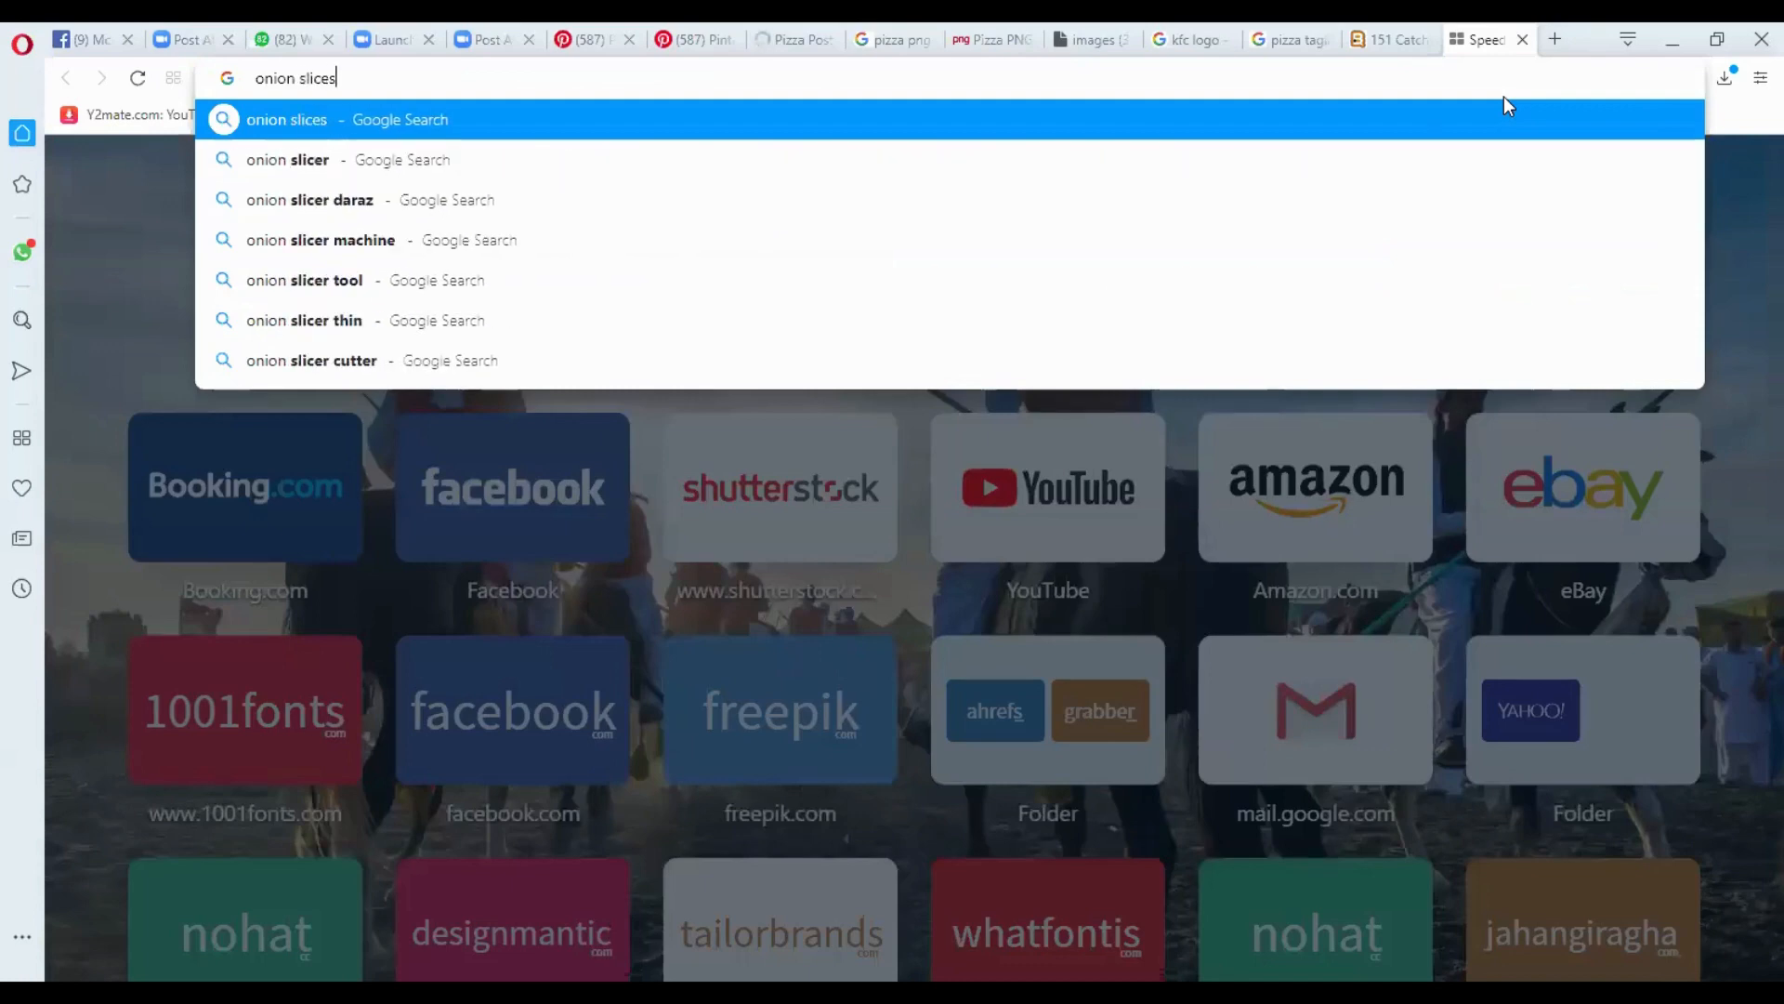
left_click(1414, 125)
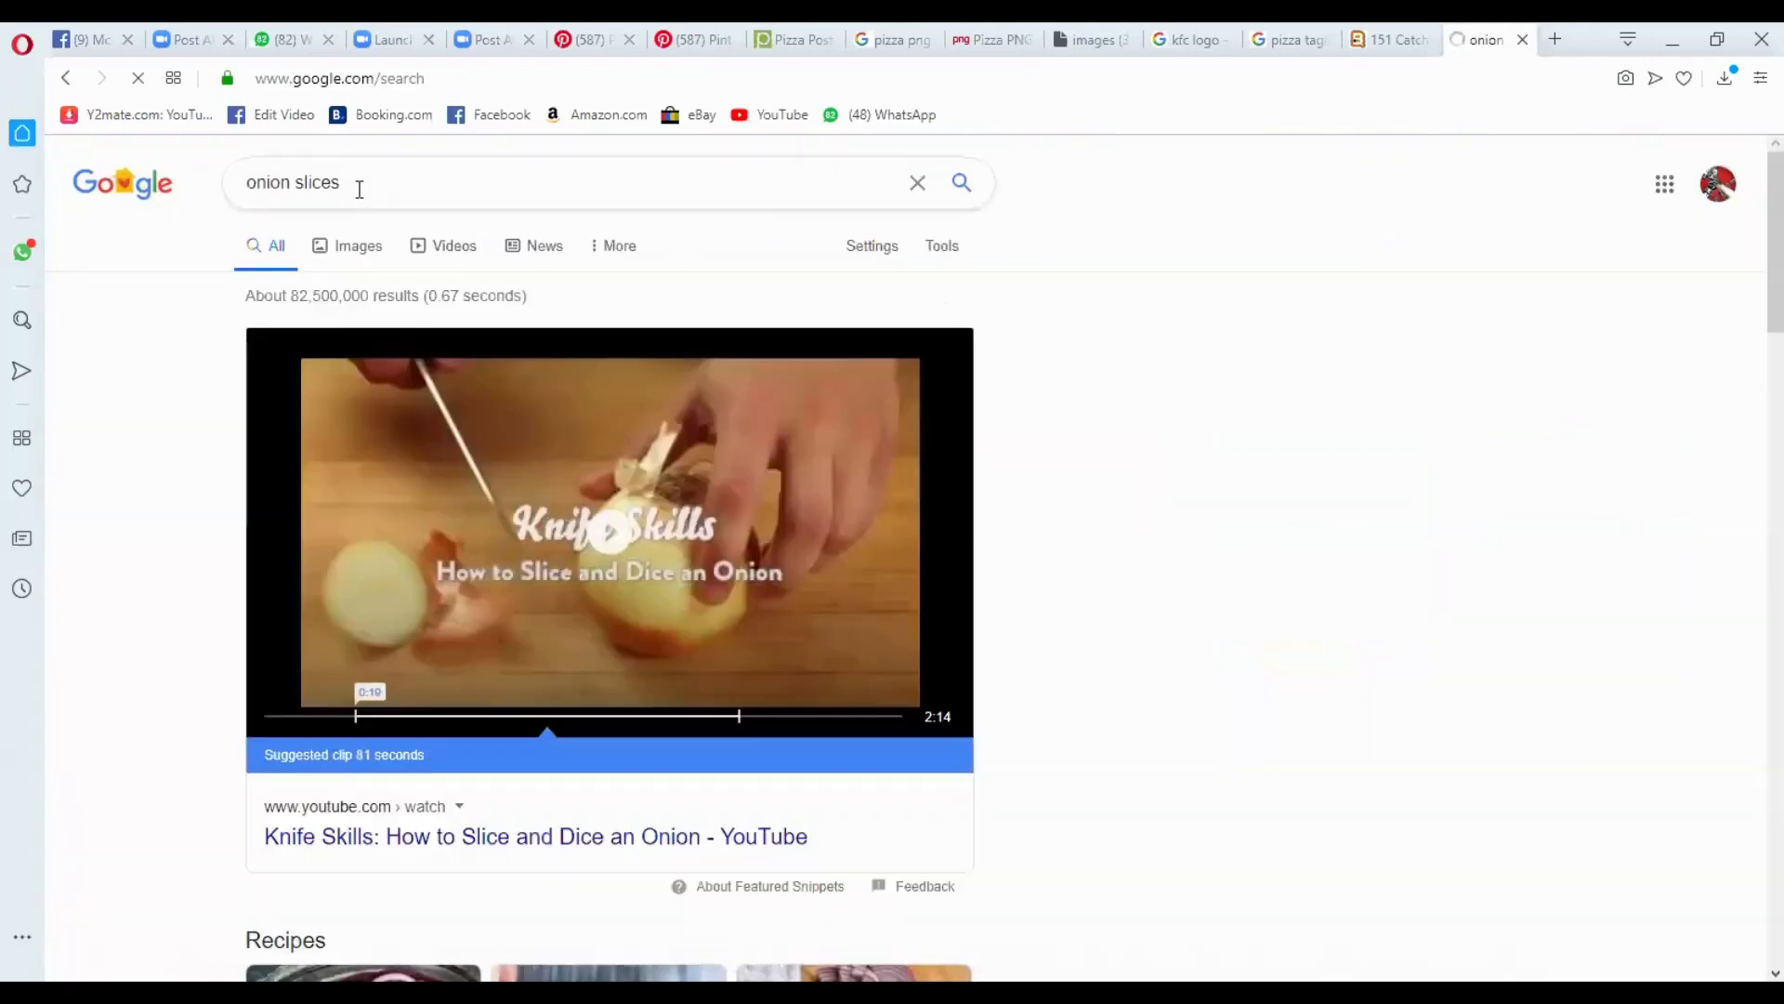
left_click(358, 189)
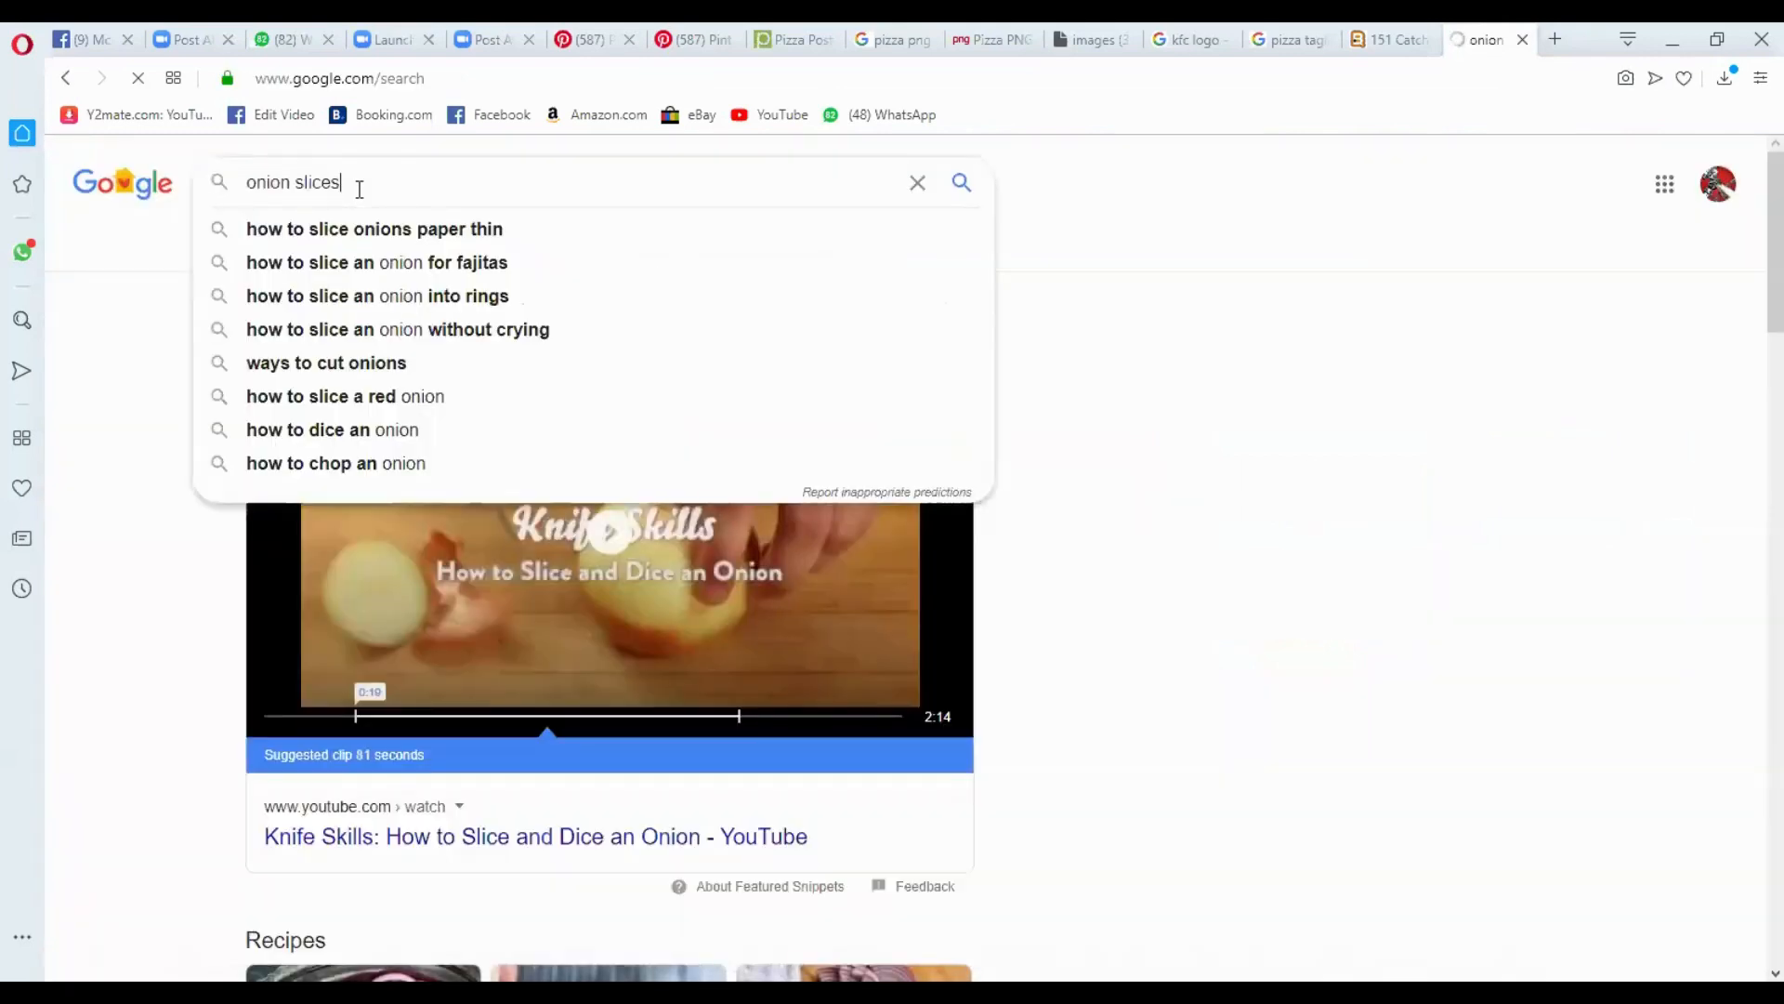
type("pn")
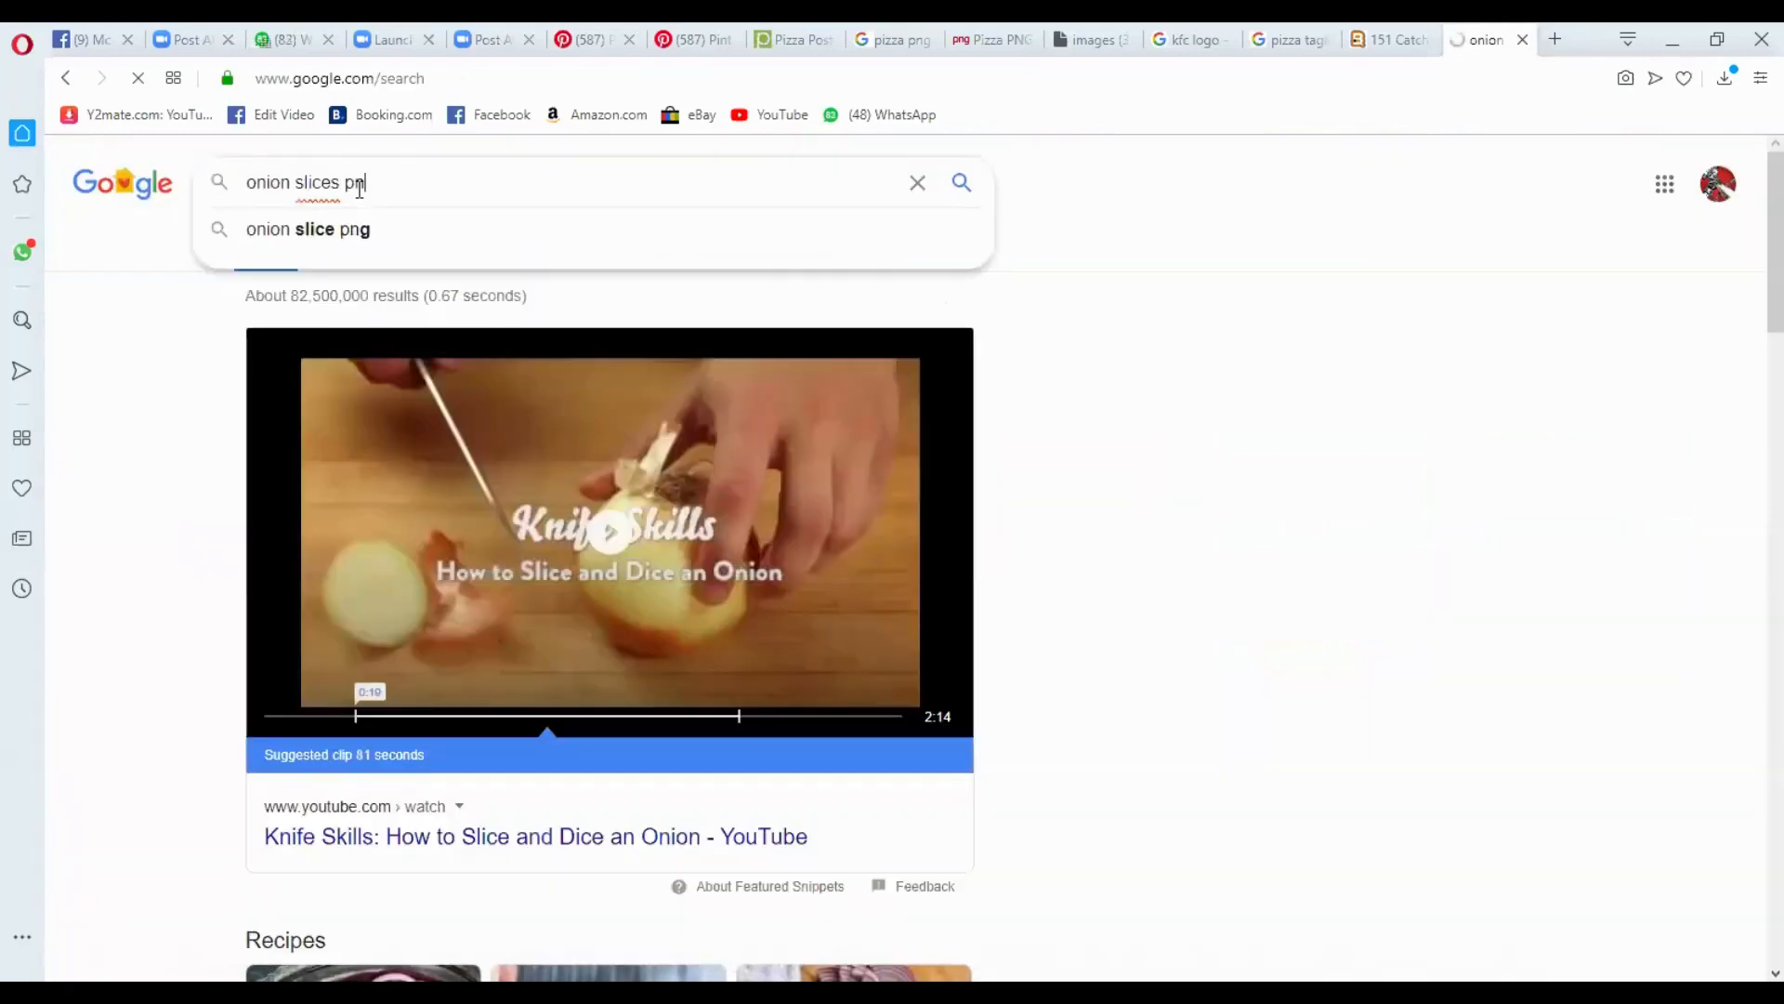
type("g")
key("Return")
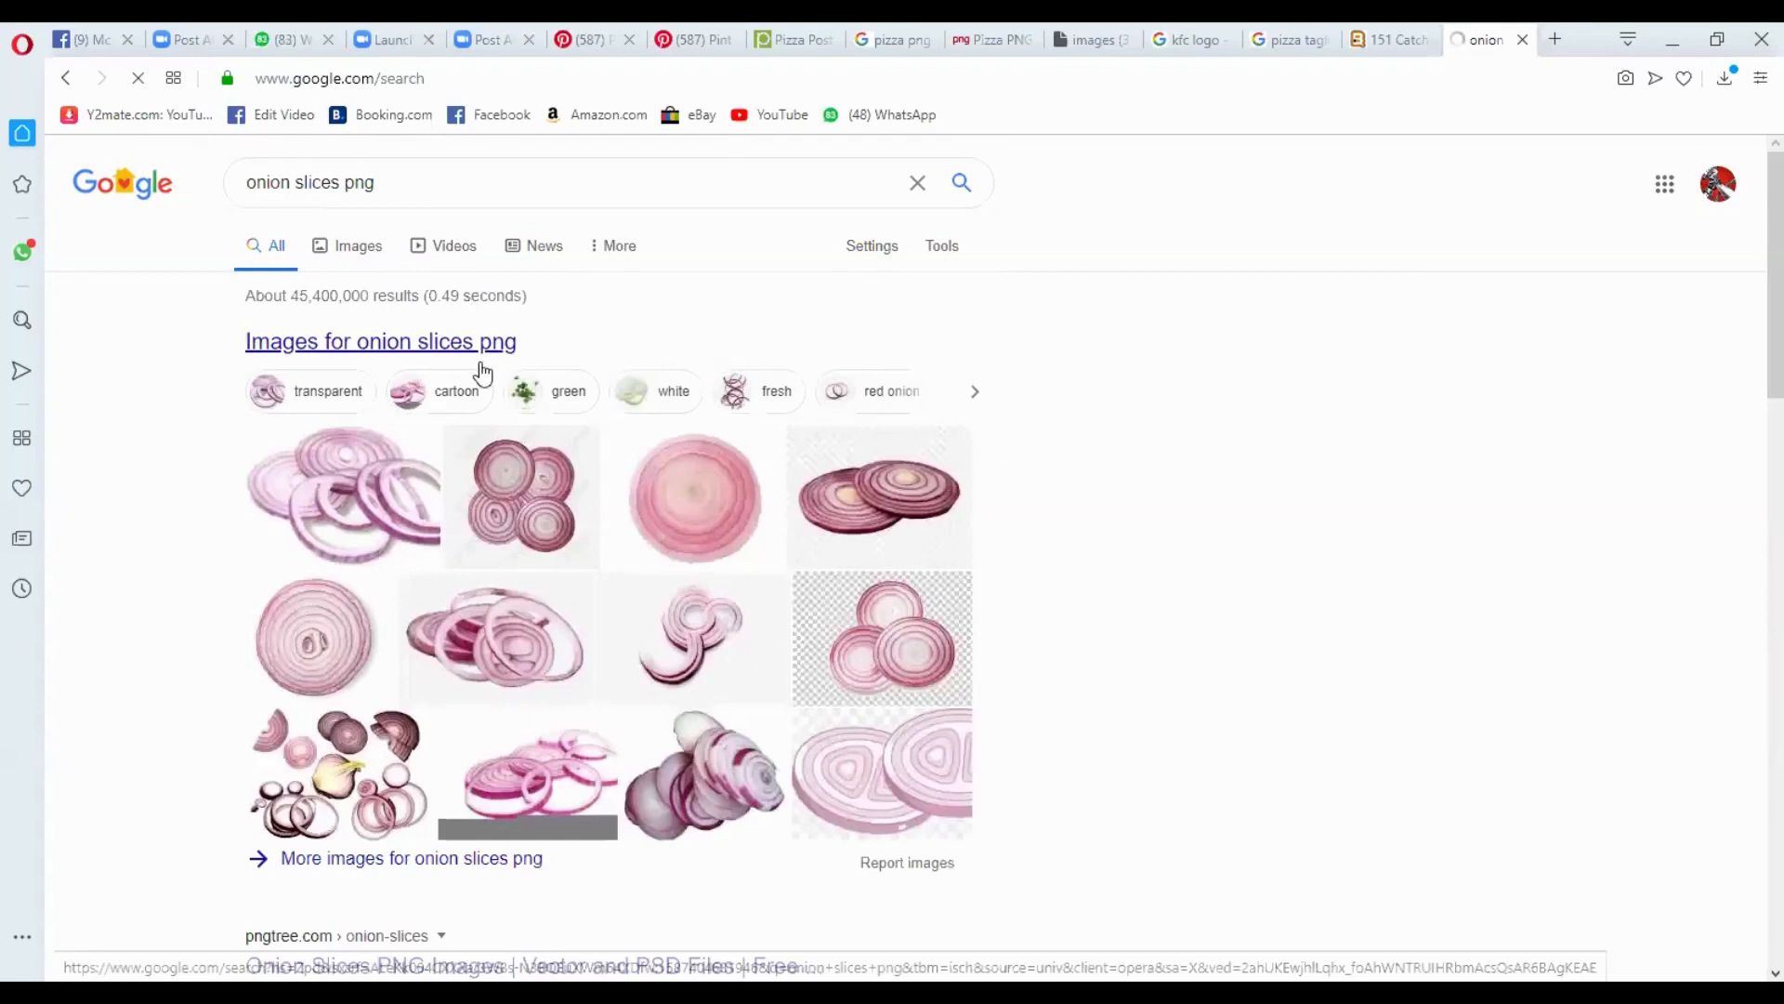
- Browse the onion slice image results and preview the halved purple onion from CleanPNG
left_click(641, 445)
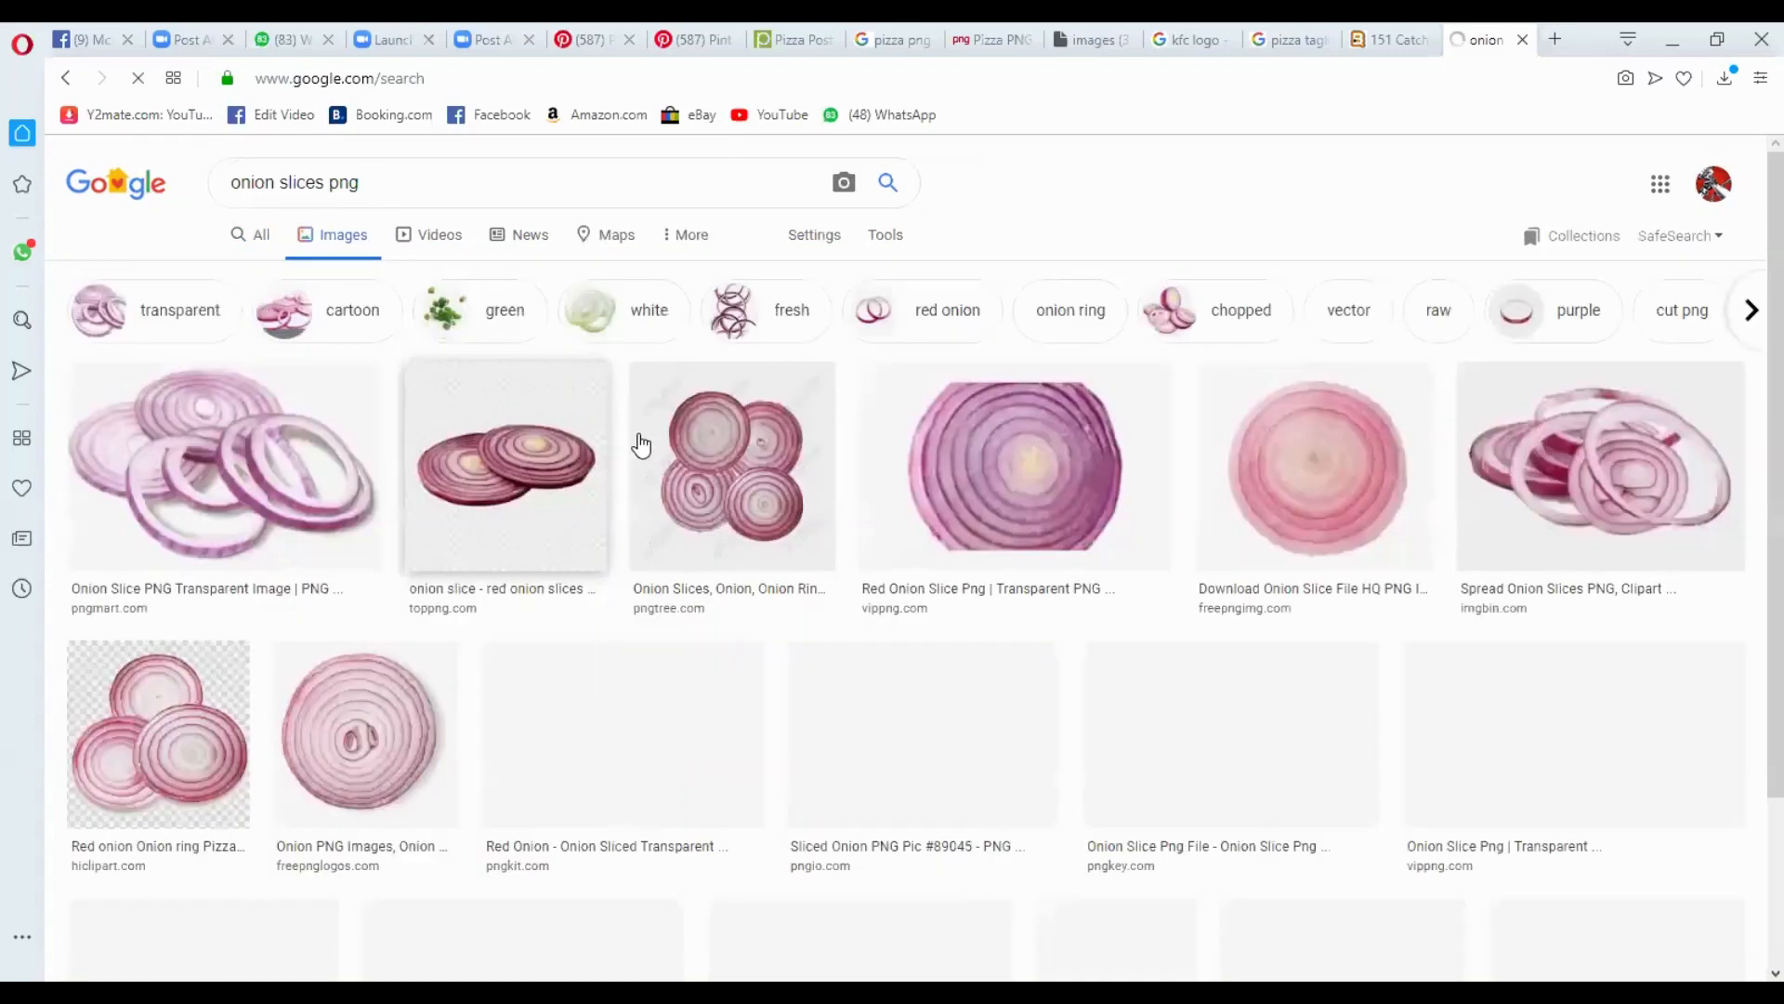
scroll(641, 445, "down", 6)
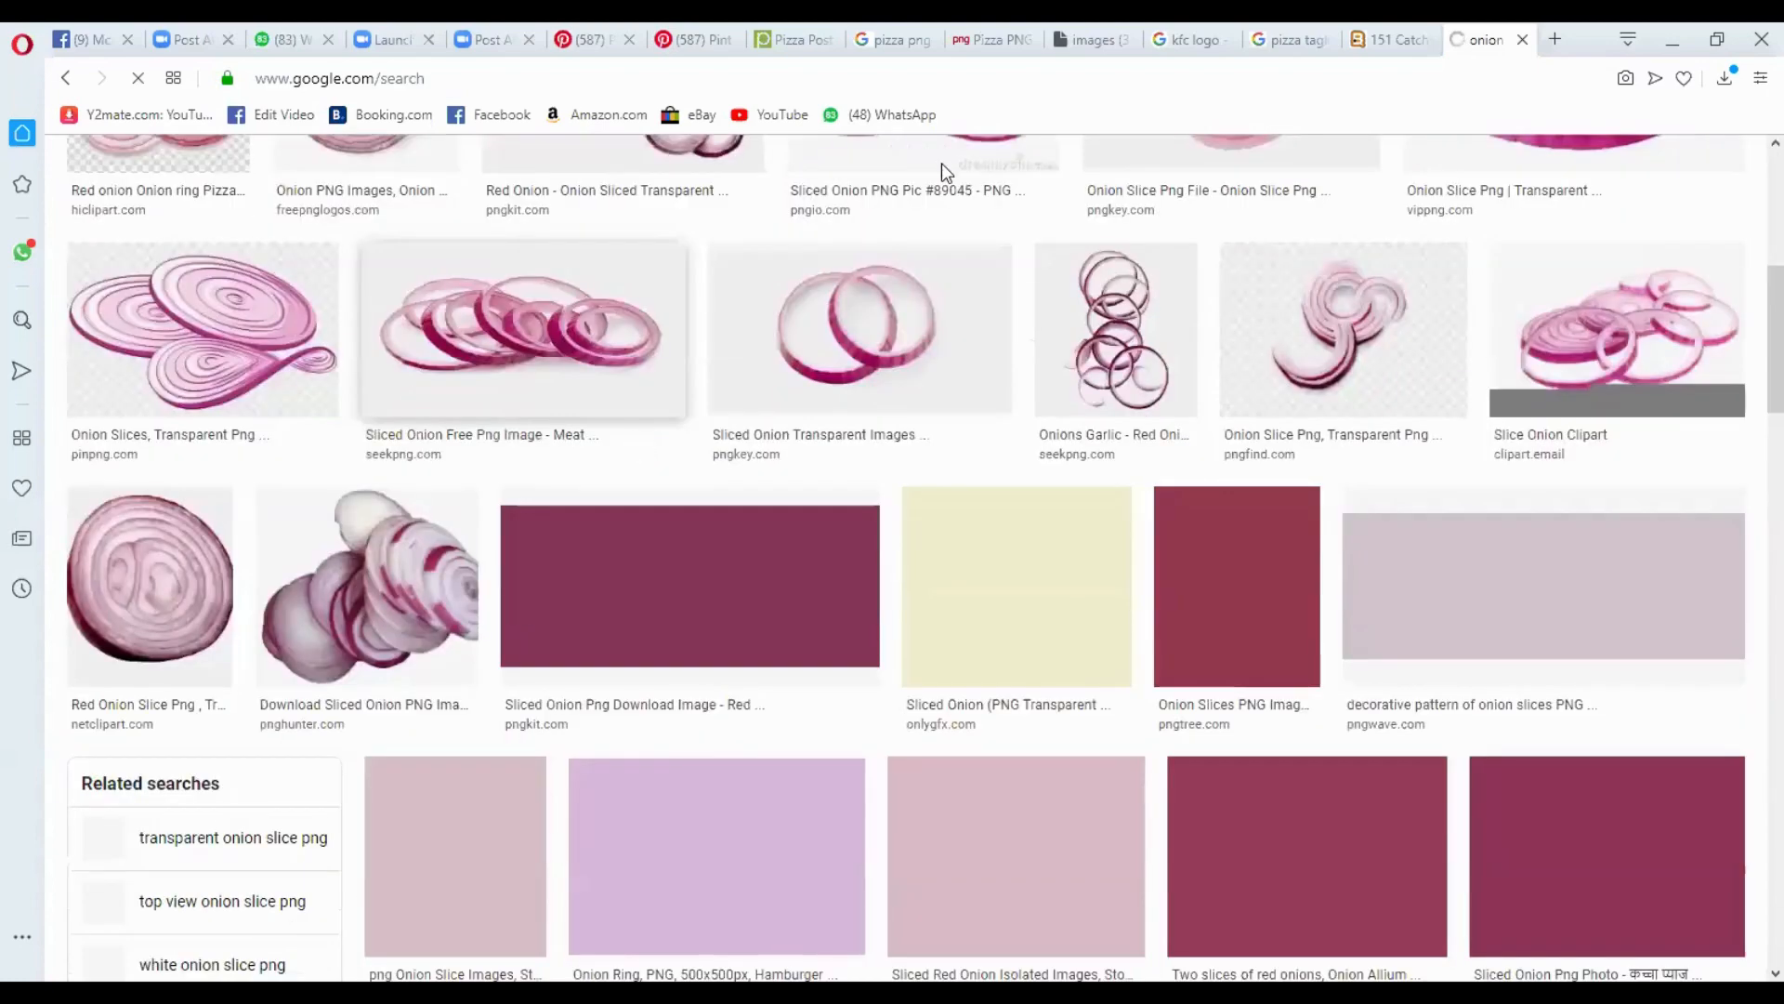
scroll(1405, 667, "up", 5)
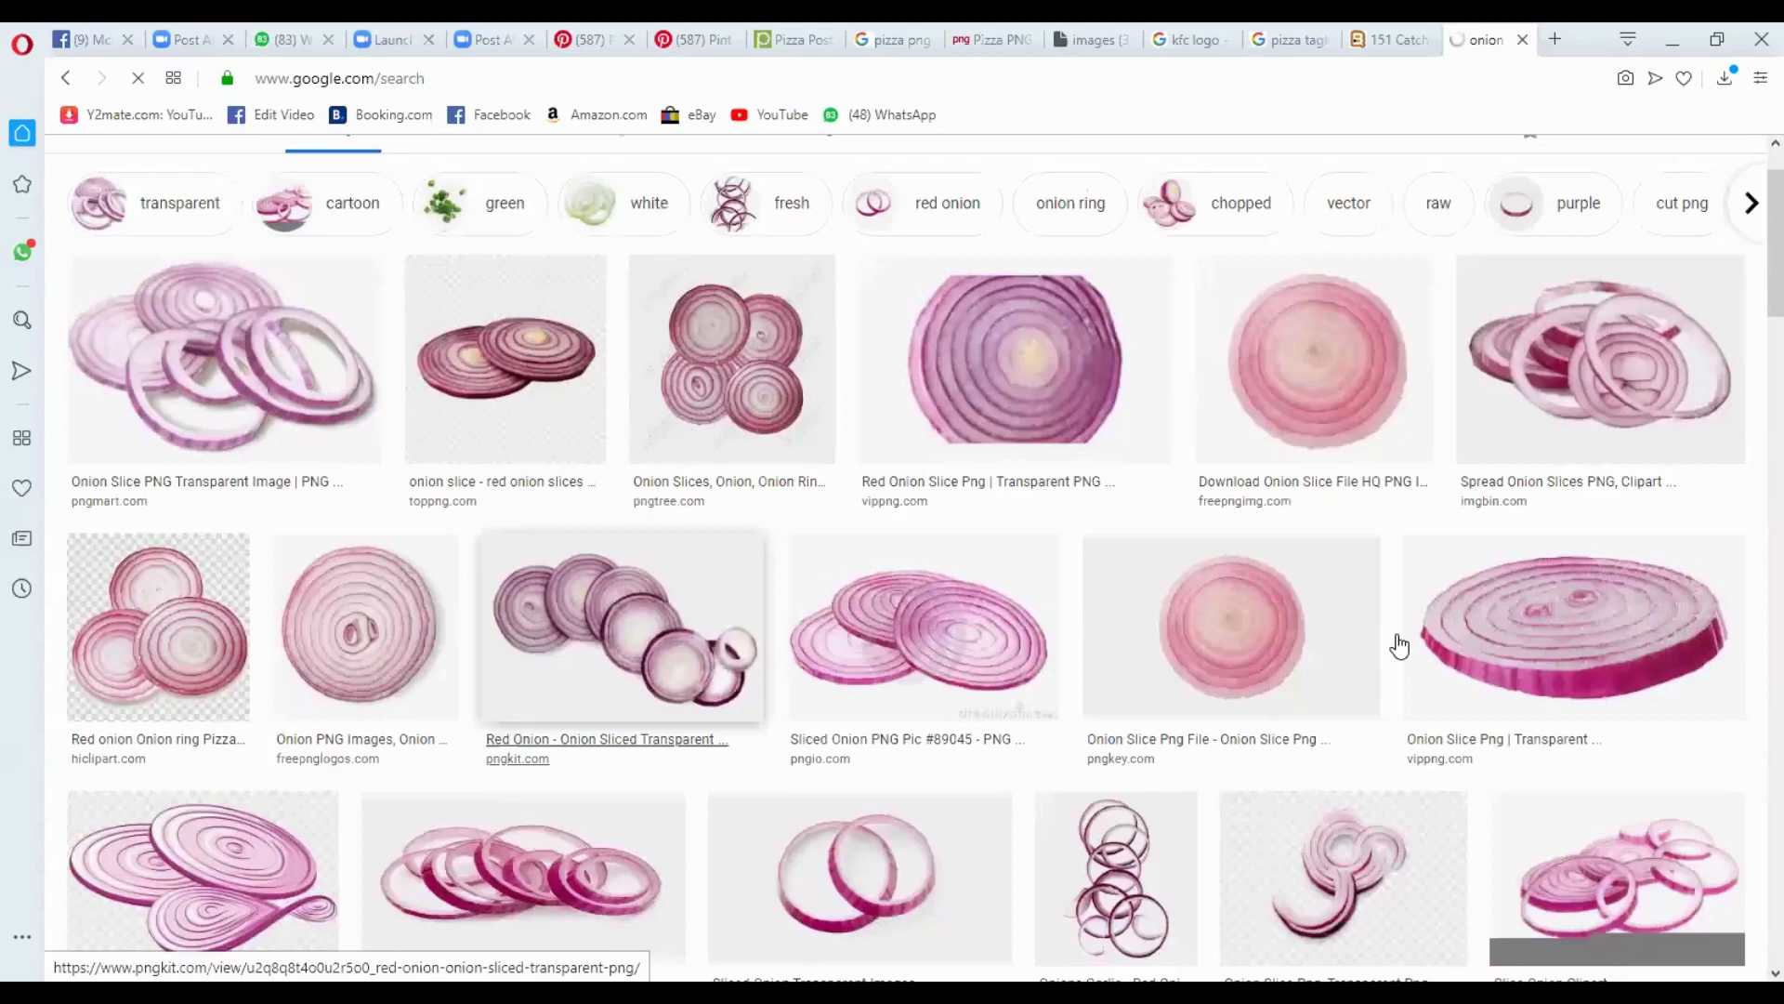
scroll(1400, 644, "up", 1)
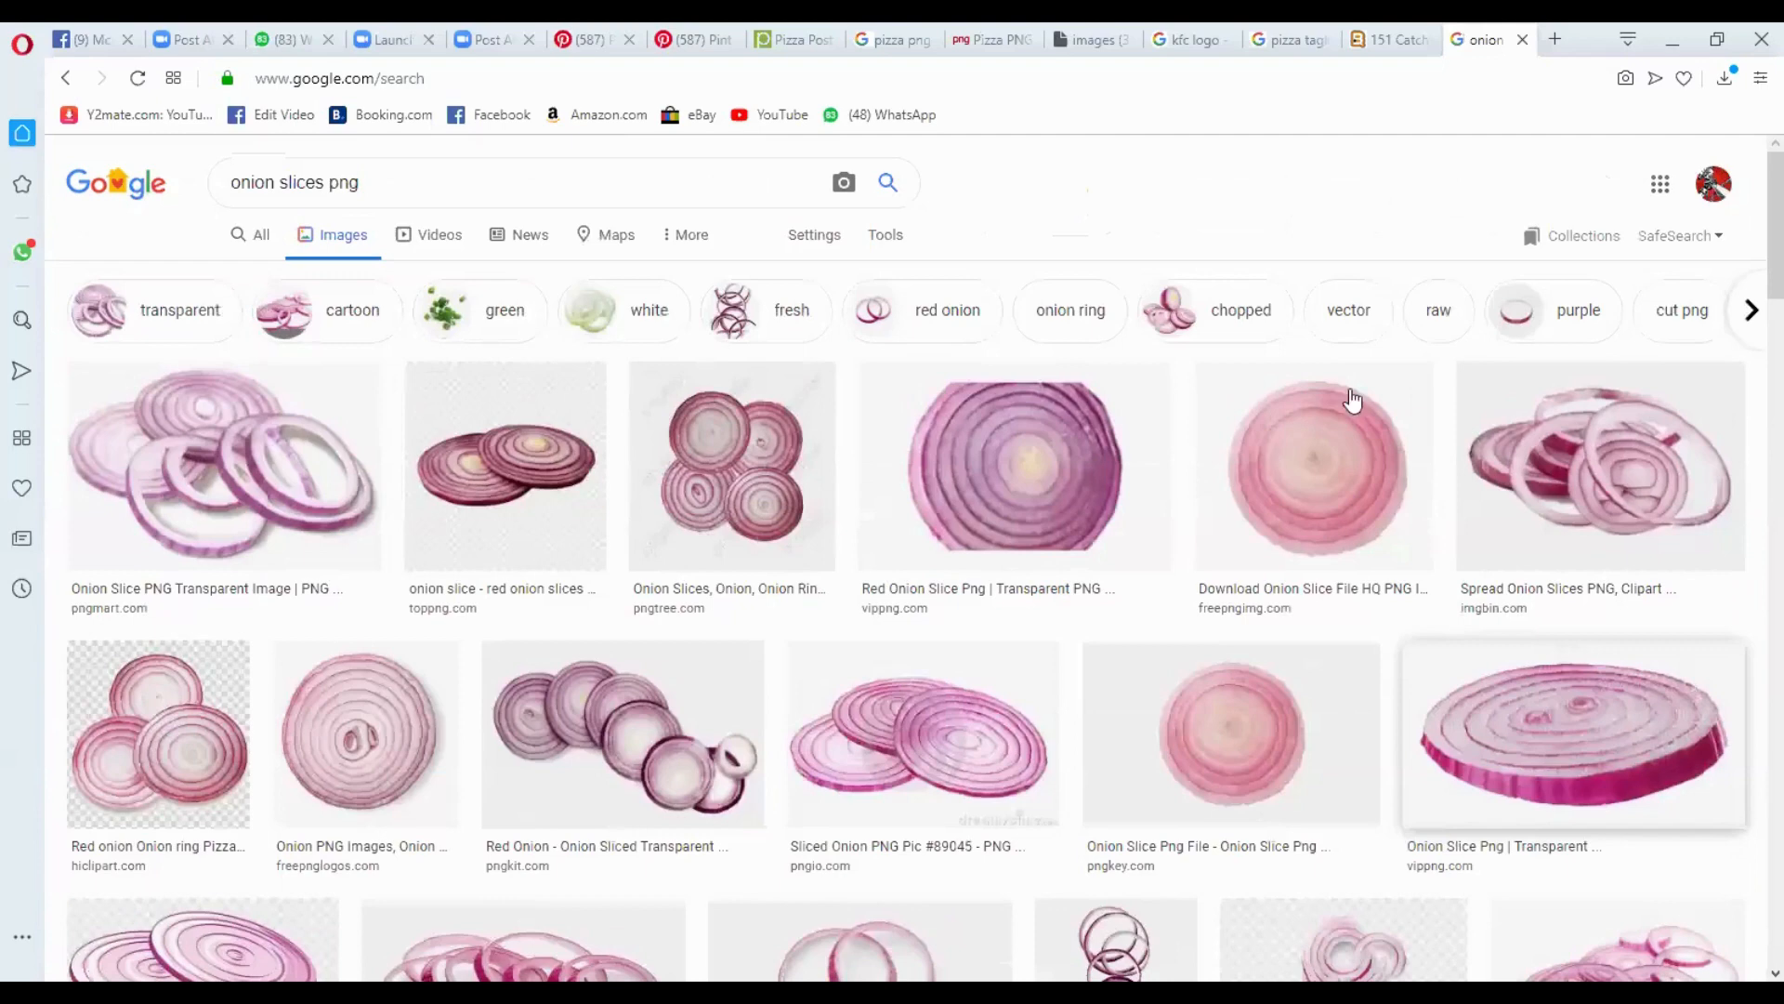
scroll(1361, 391, "down", 10)
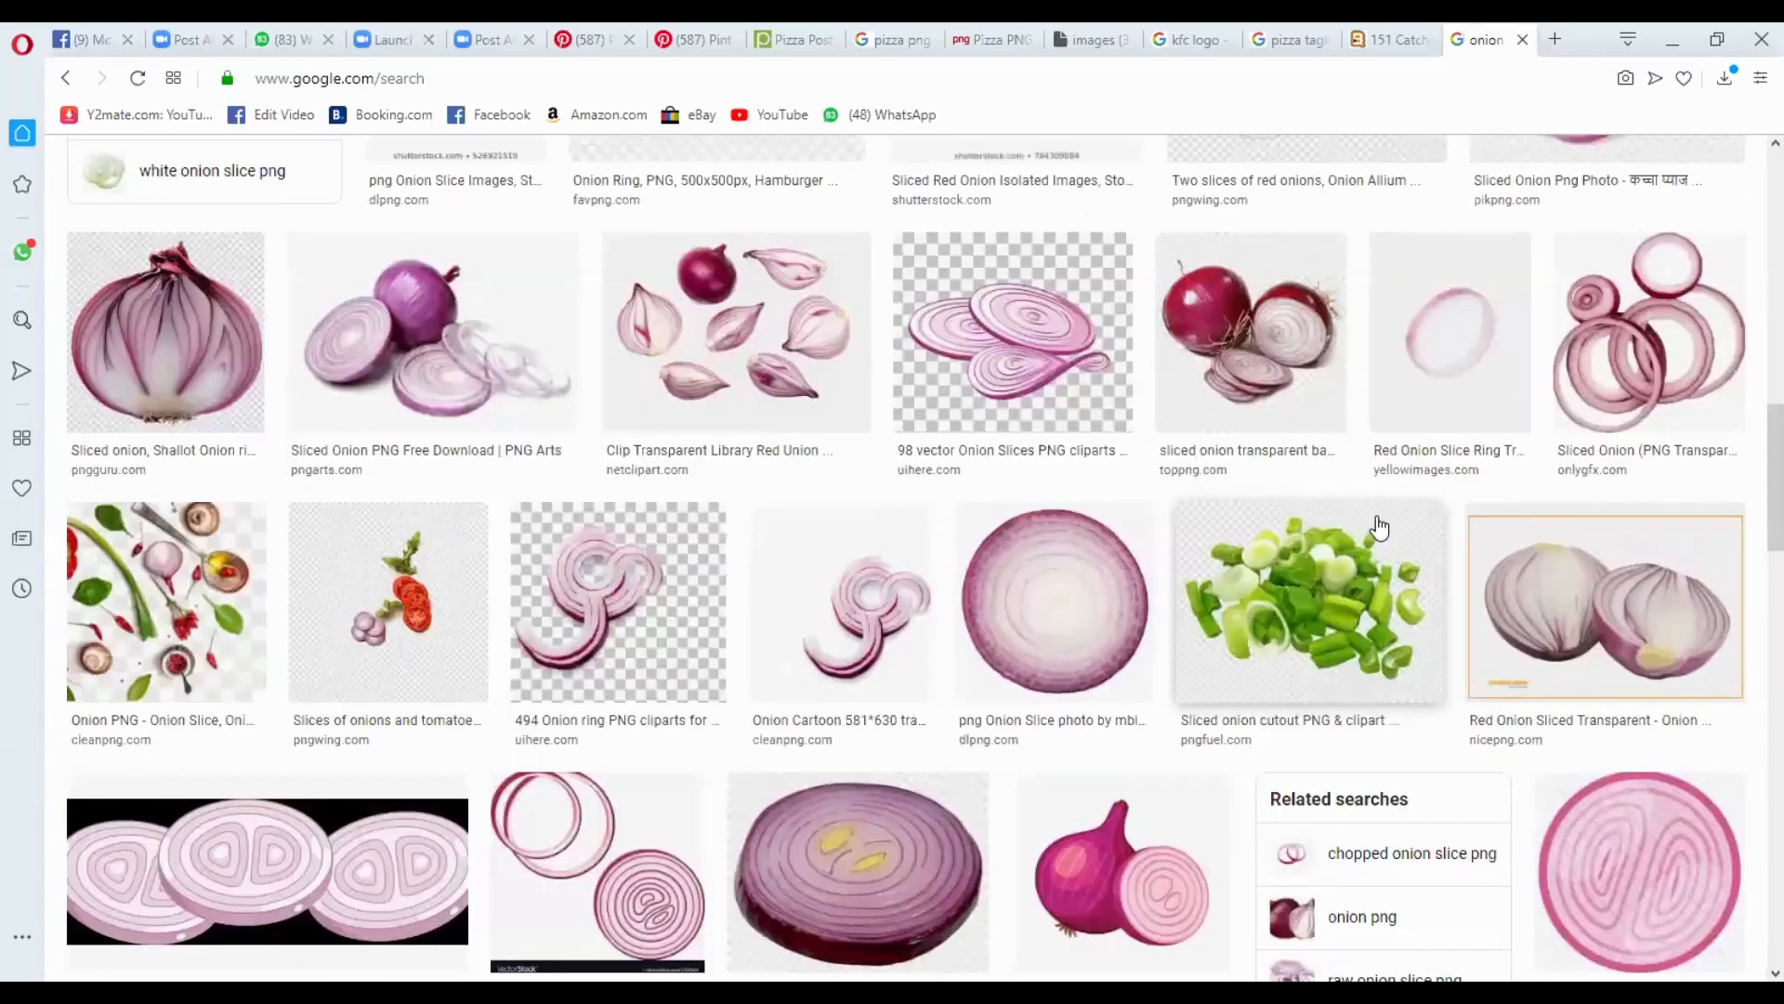
left_click(1340, 247)
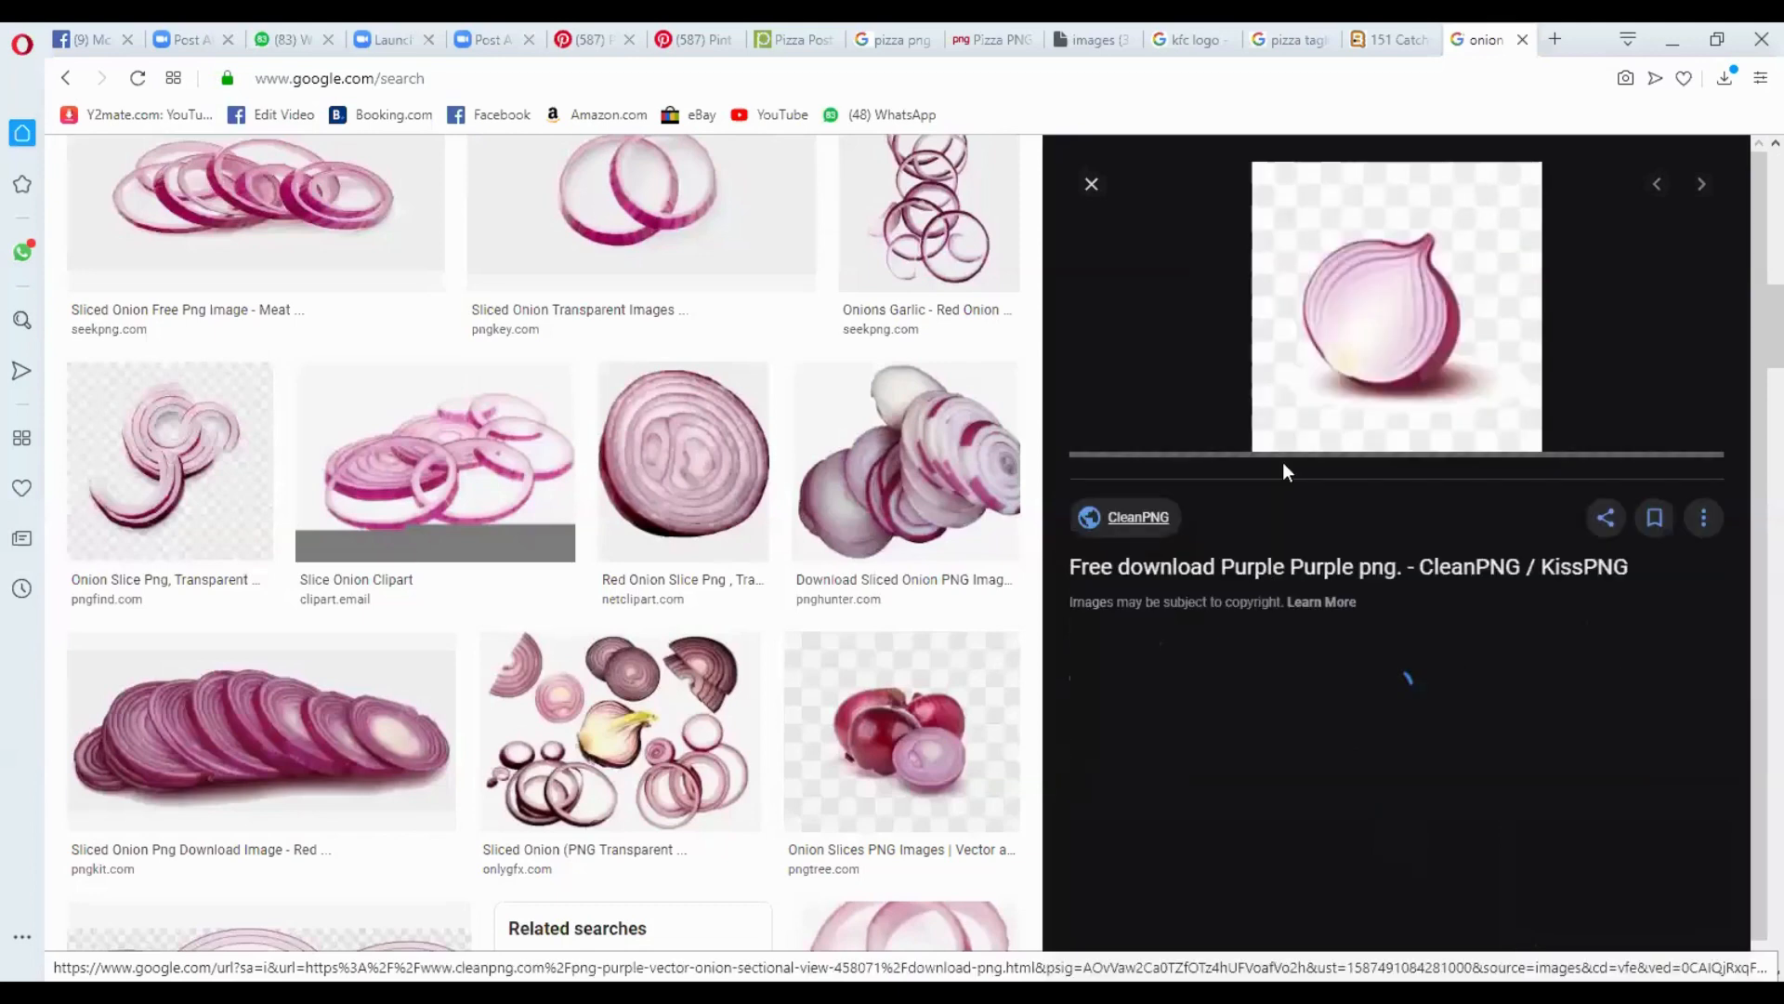
- Download the halved onion PNG from its CleanPNG page and place it in the Photoshop pizza post, above the slogan's right end
right_click(1217, 574)
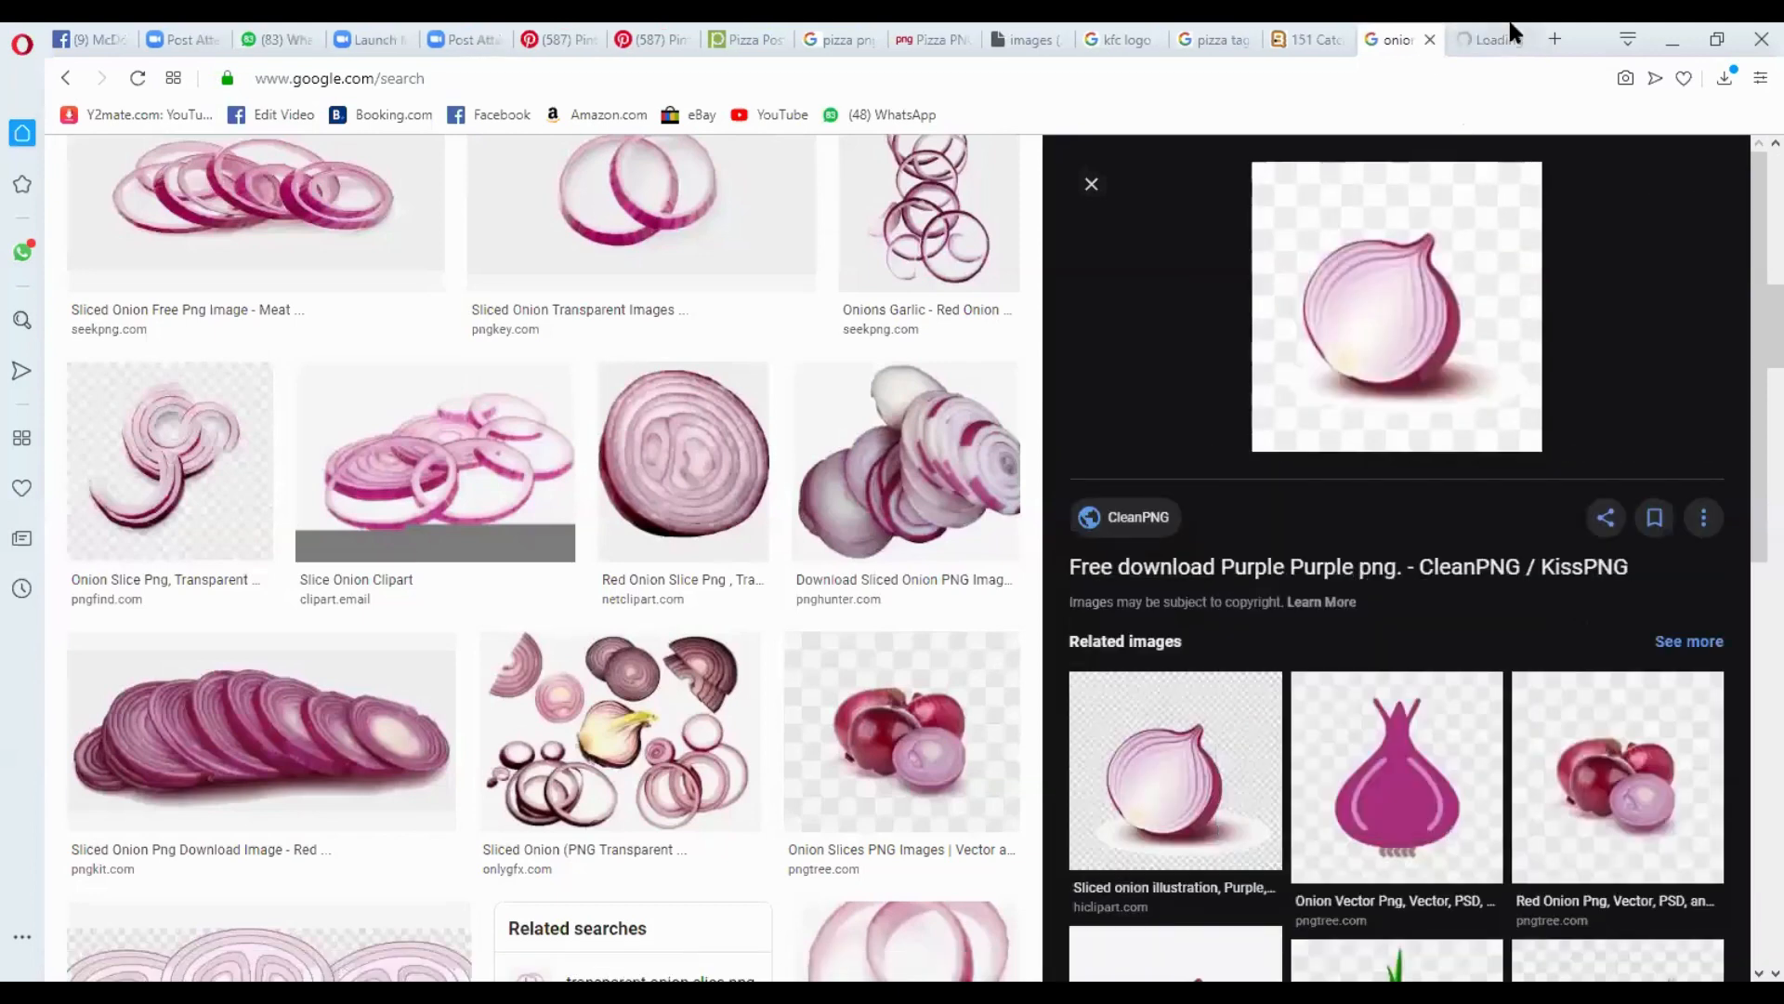
left_click(1507, 26)
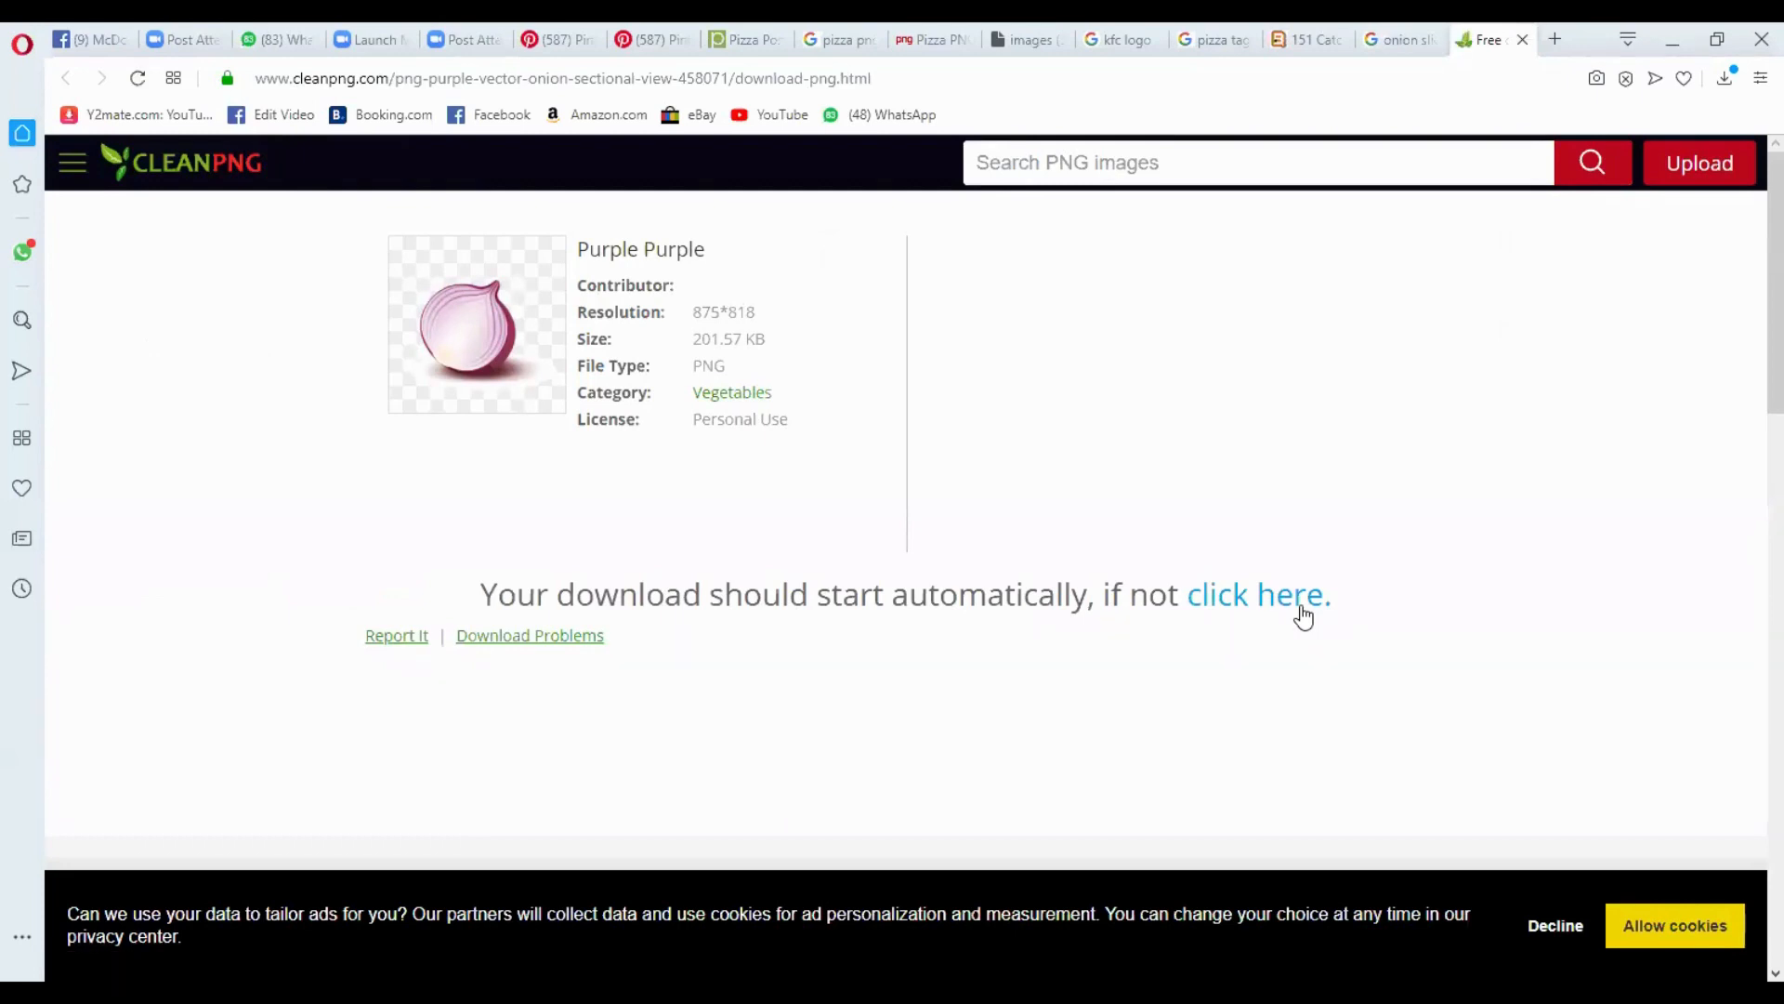
left_click(1253, 612)
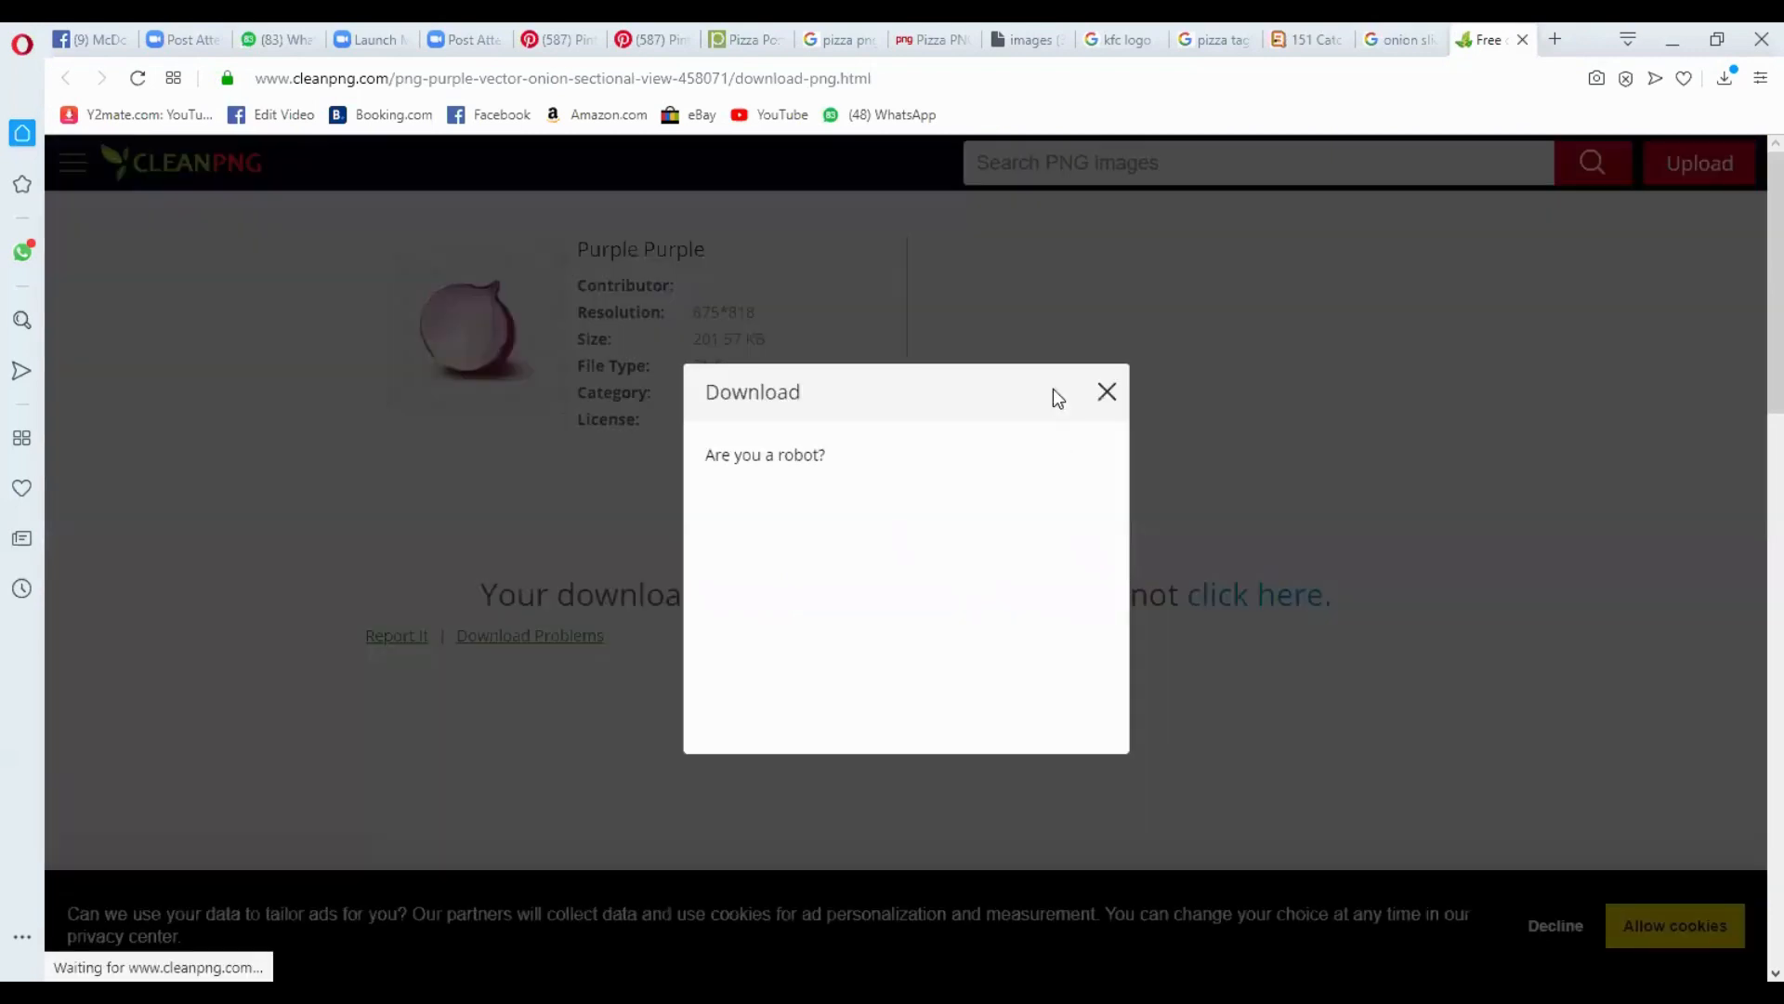
left_click(750, 538)
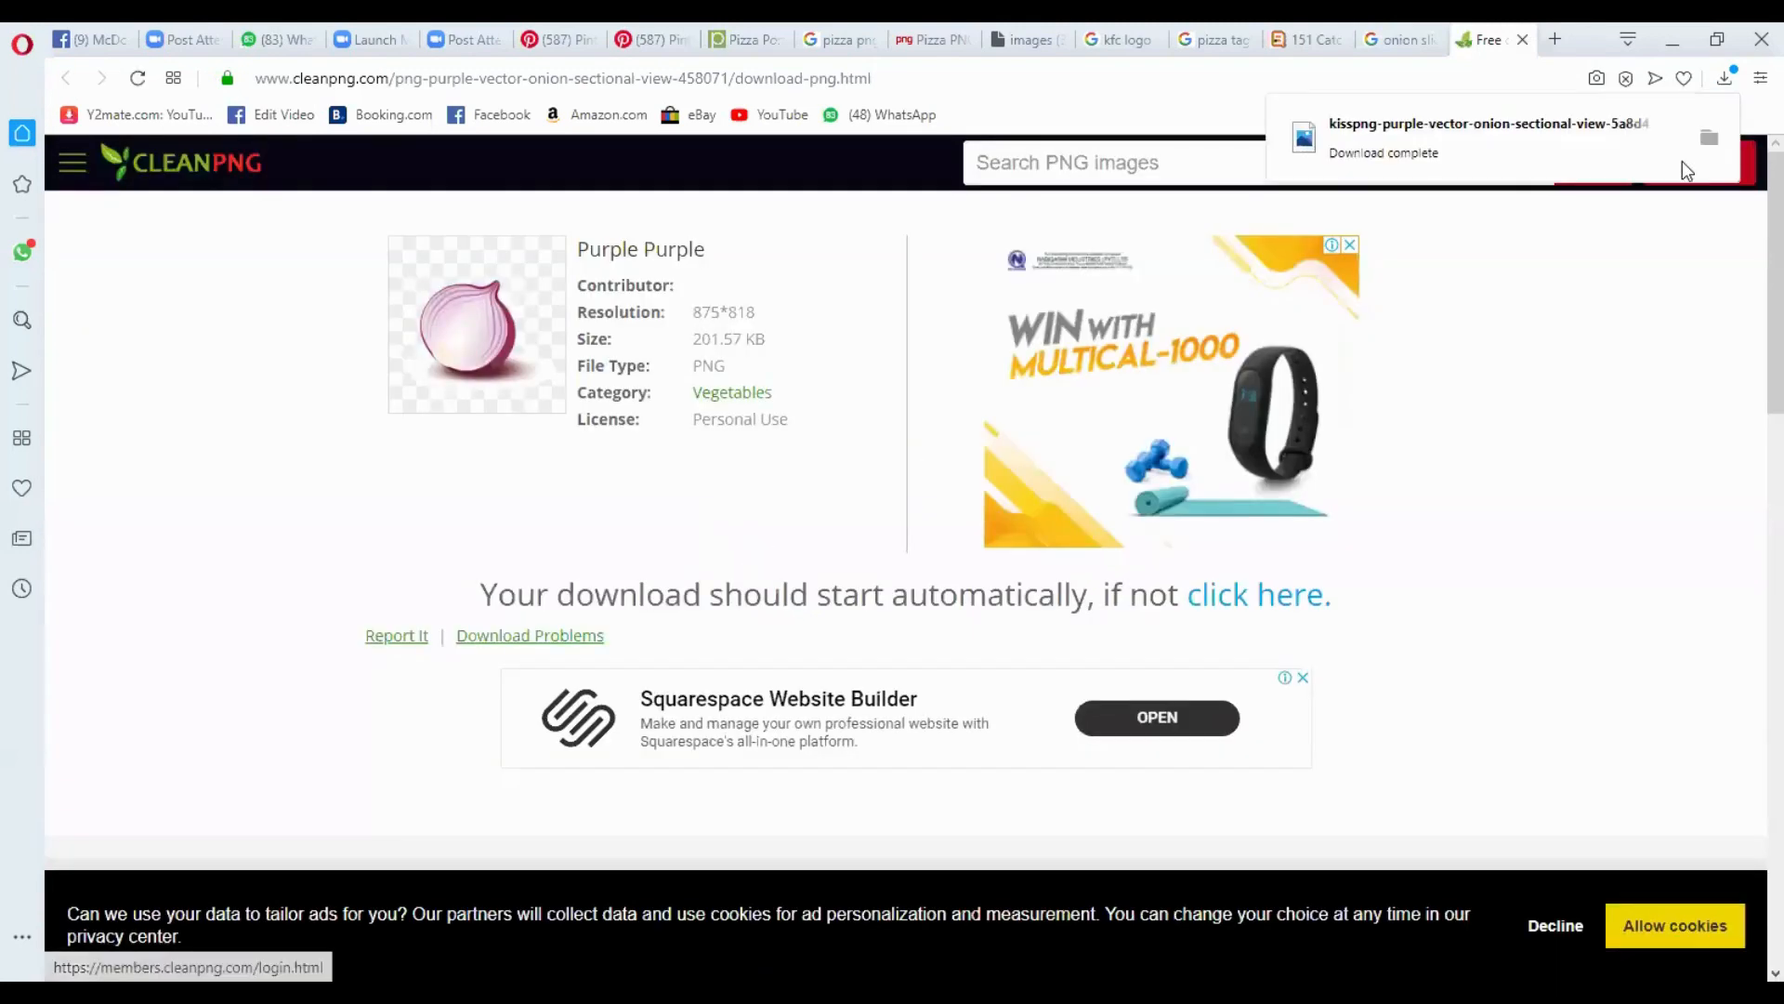
left_click(1710, 143)
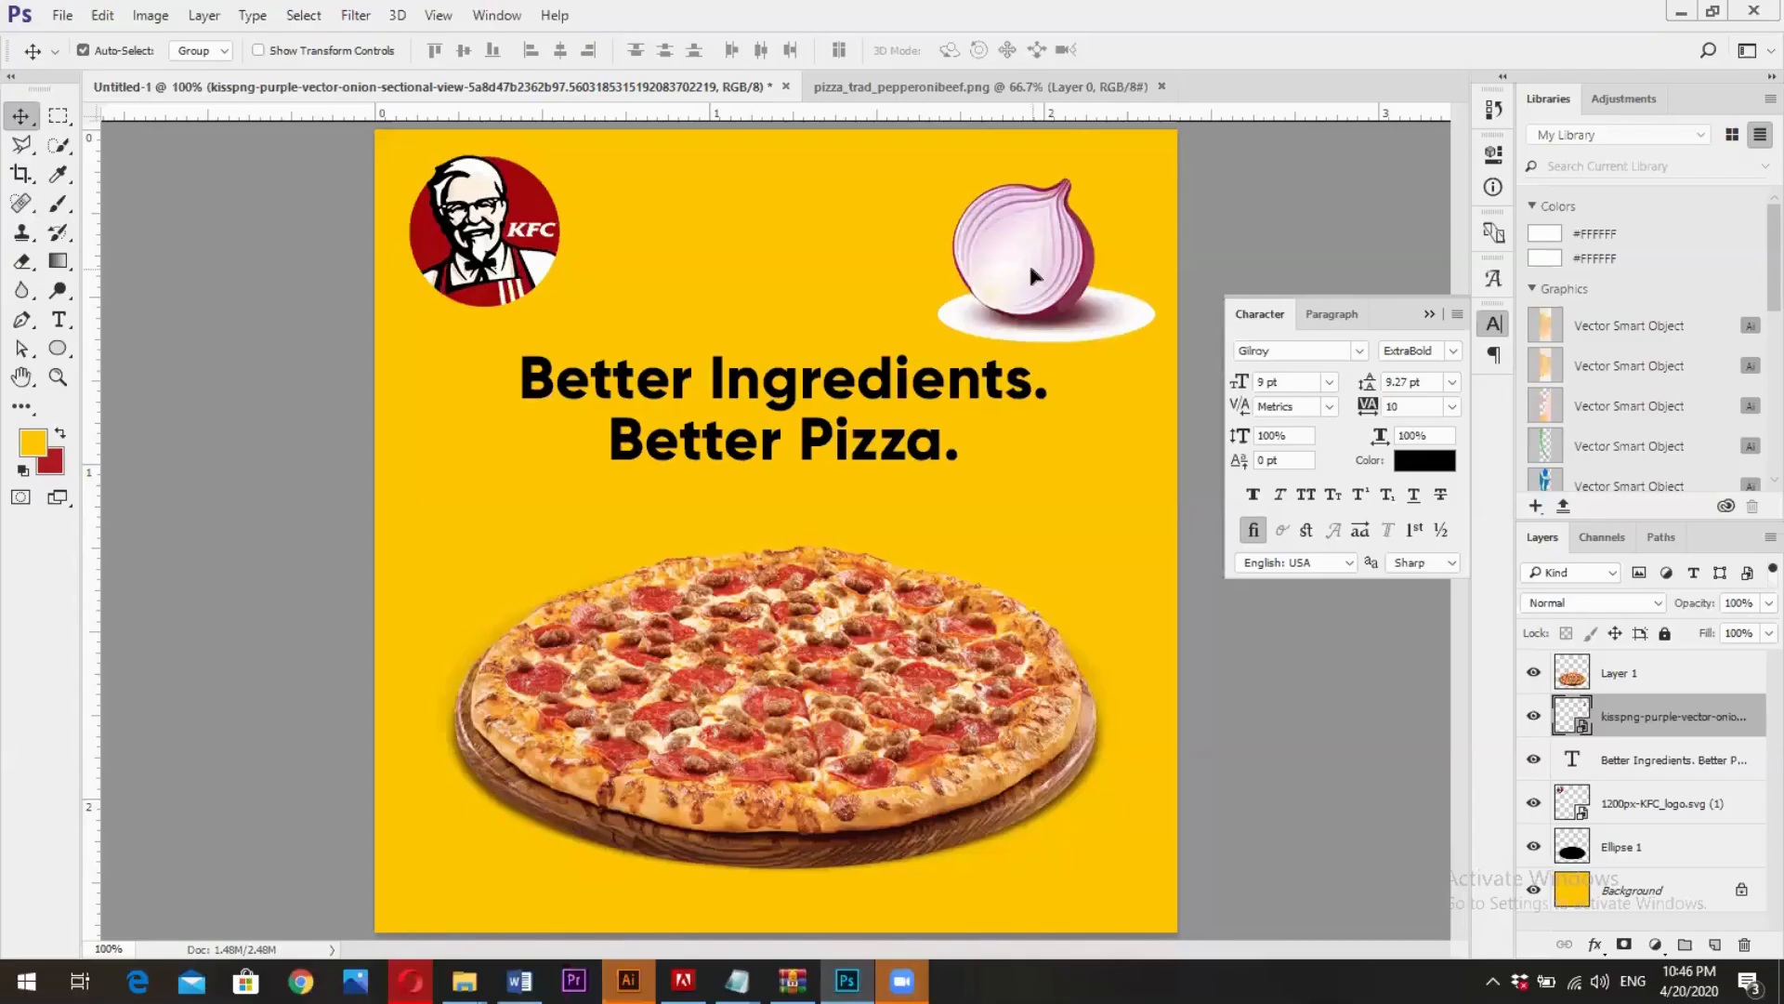
left_click_drag(1032, 275, 1031, 276)
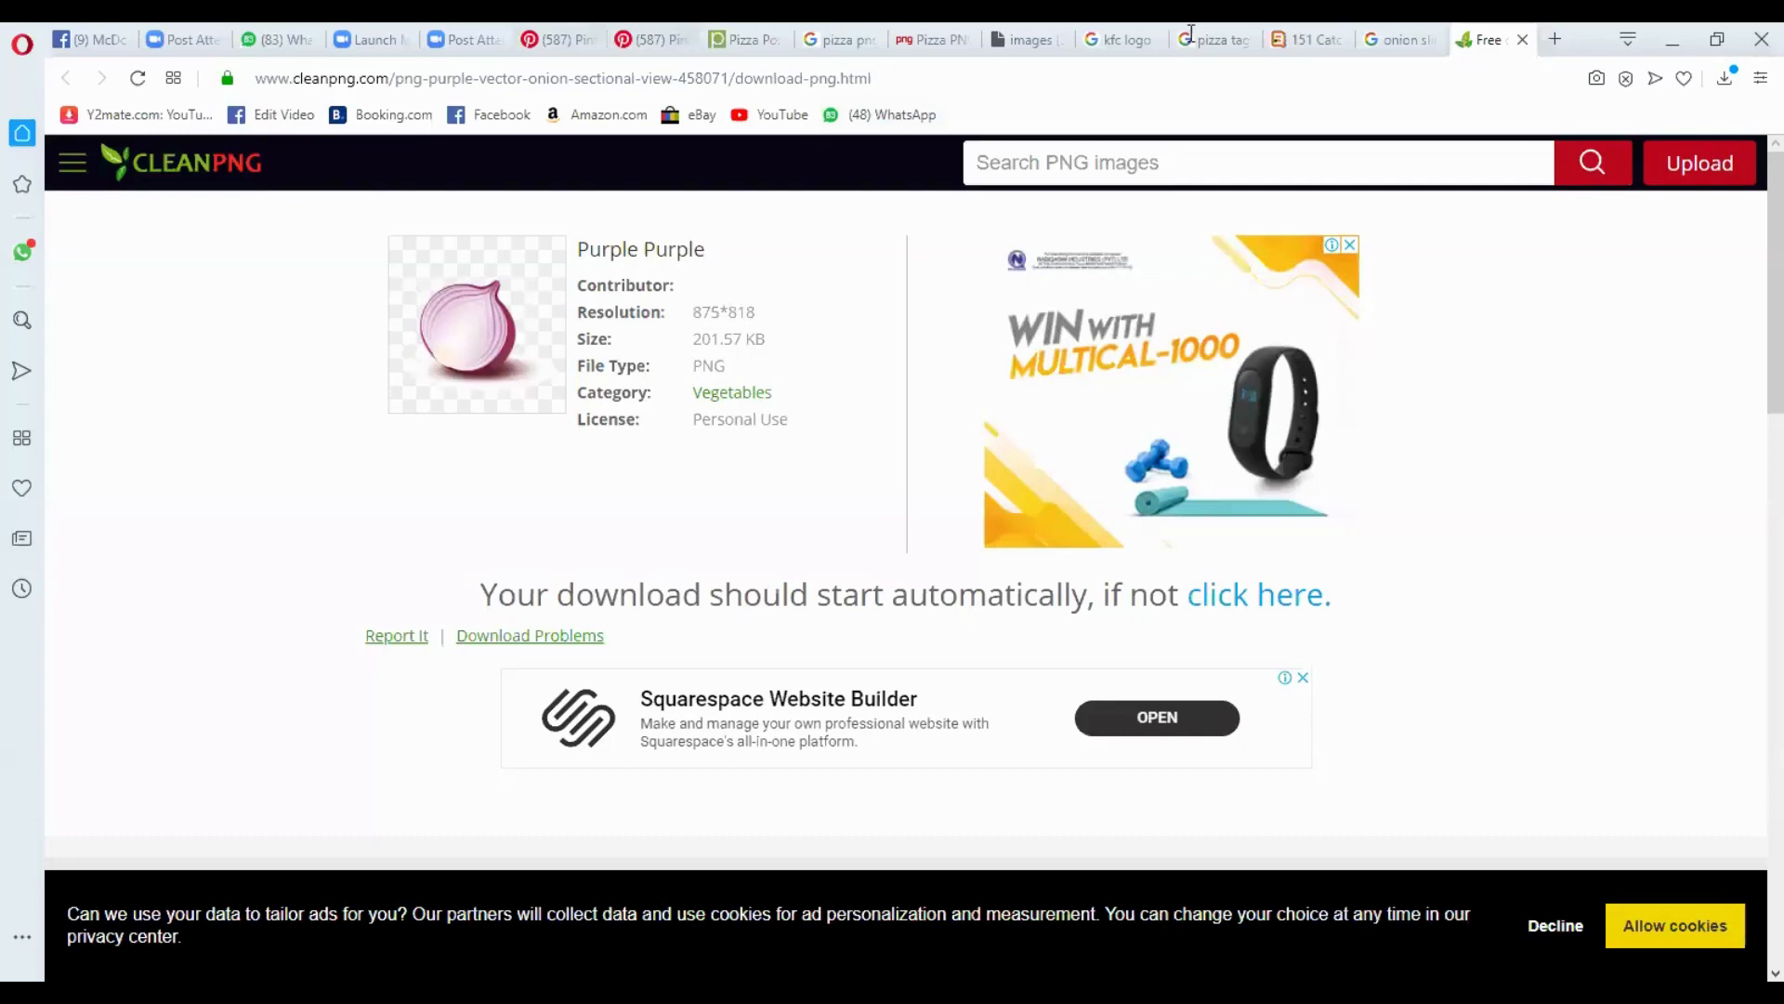
- Return to the Pinterest pizza reference in Opera and search Pinterest for "travel social post design"
left_click(649, 39)
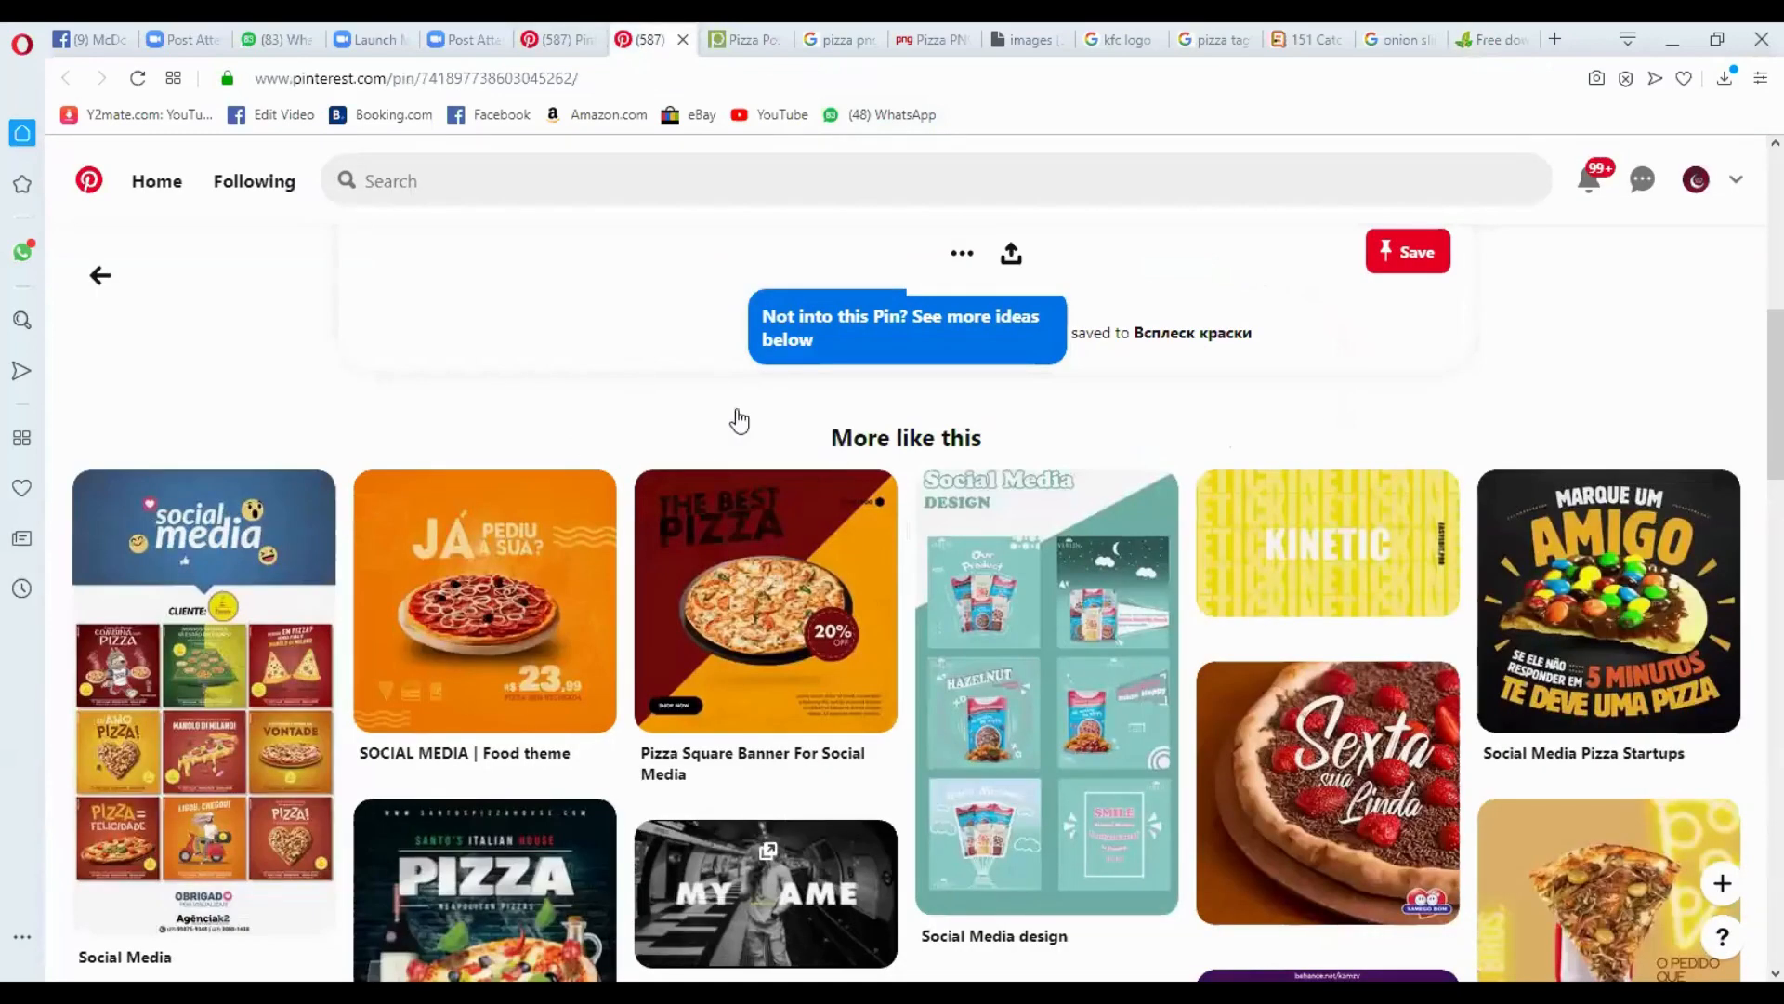
left_click(556, 39)
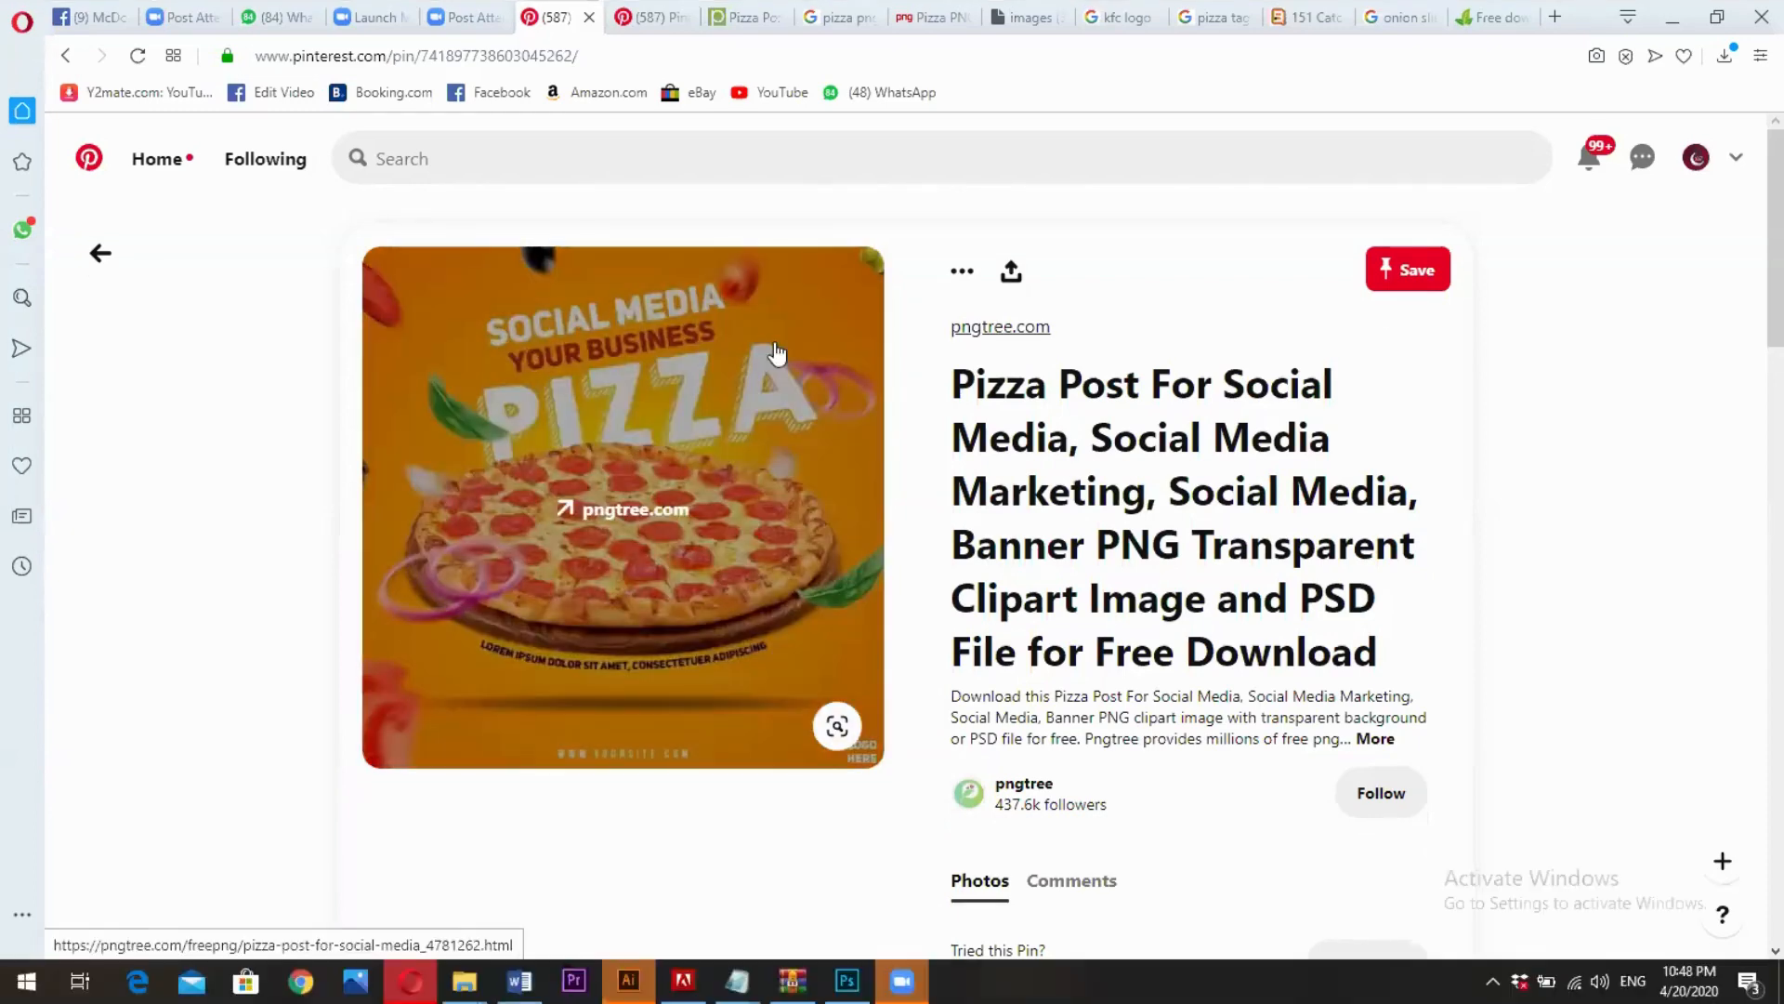
left_click(441, 154)
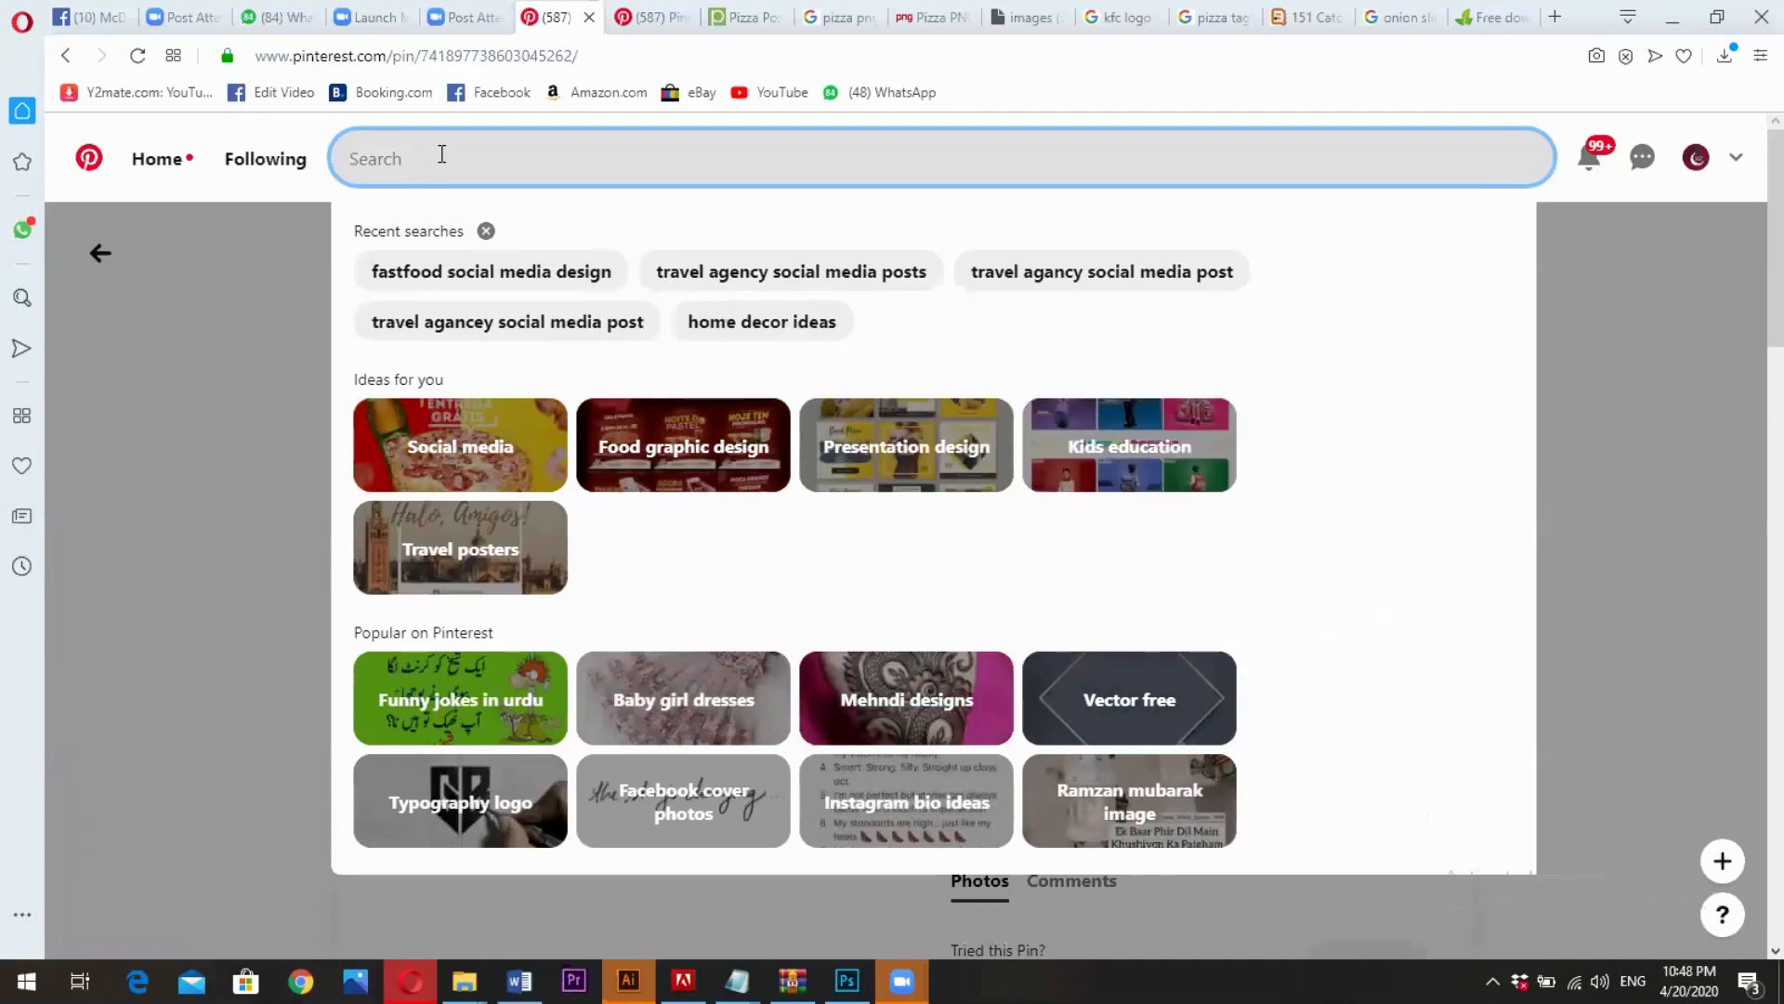
type("travel ")
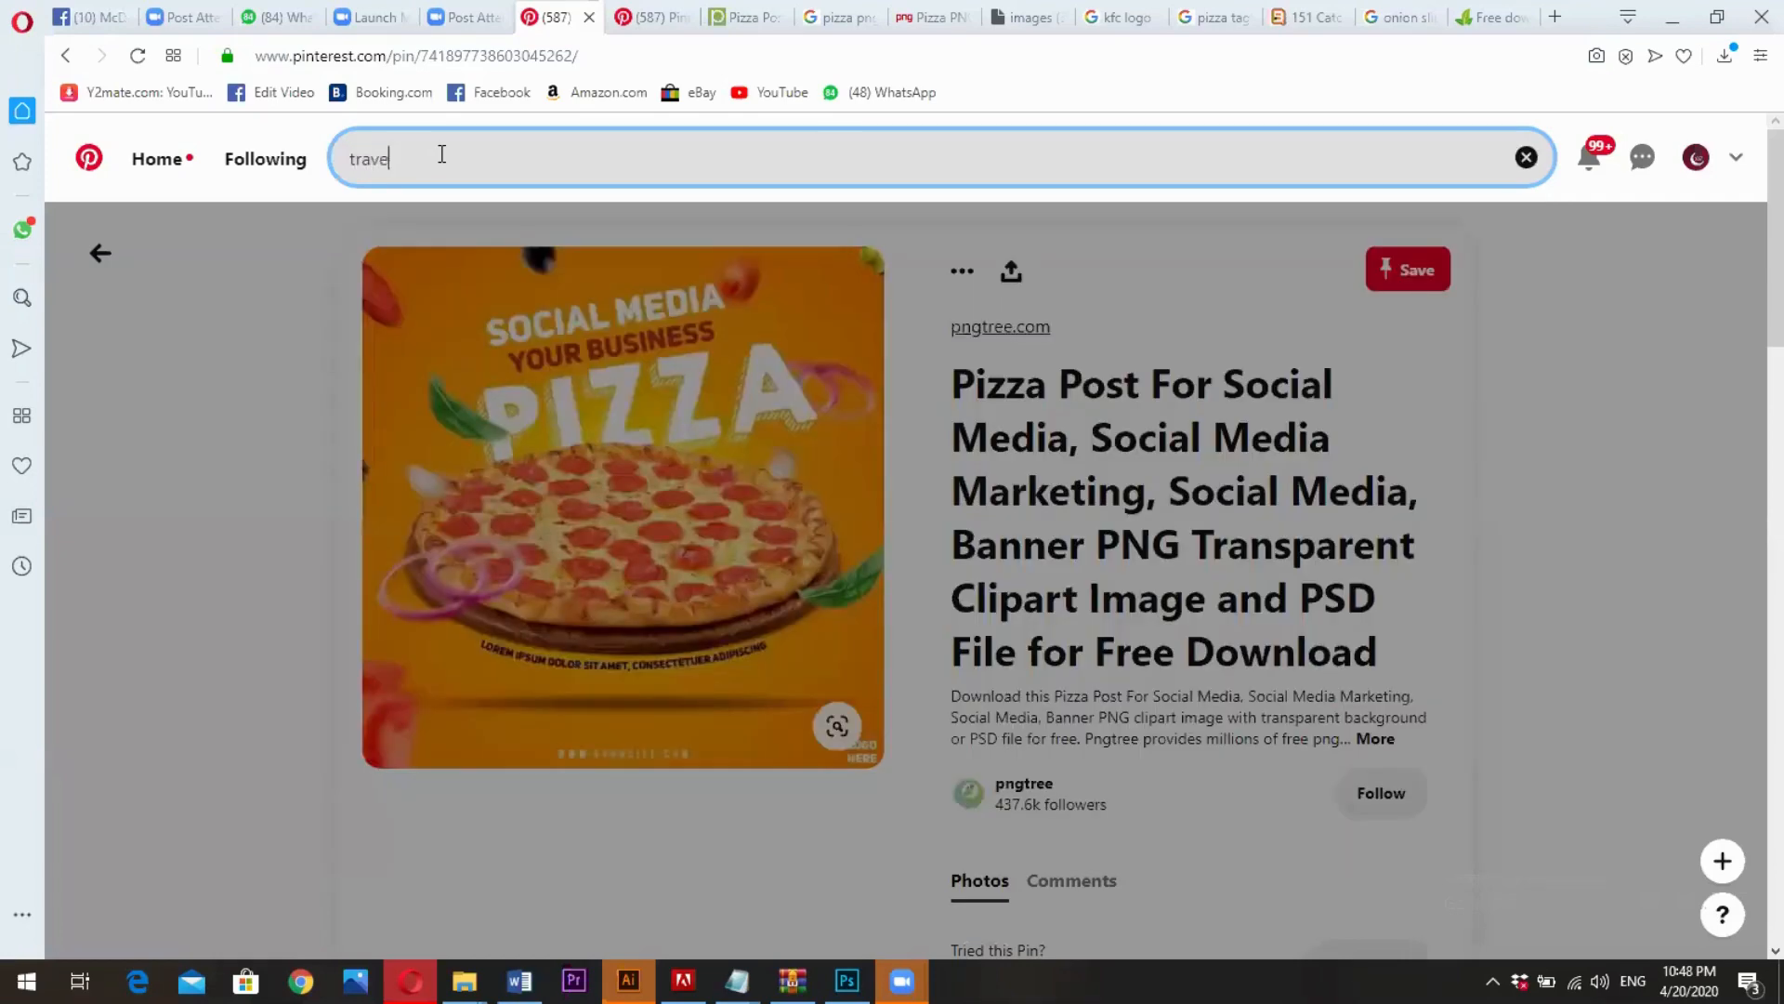
type("so")
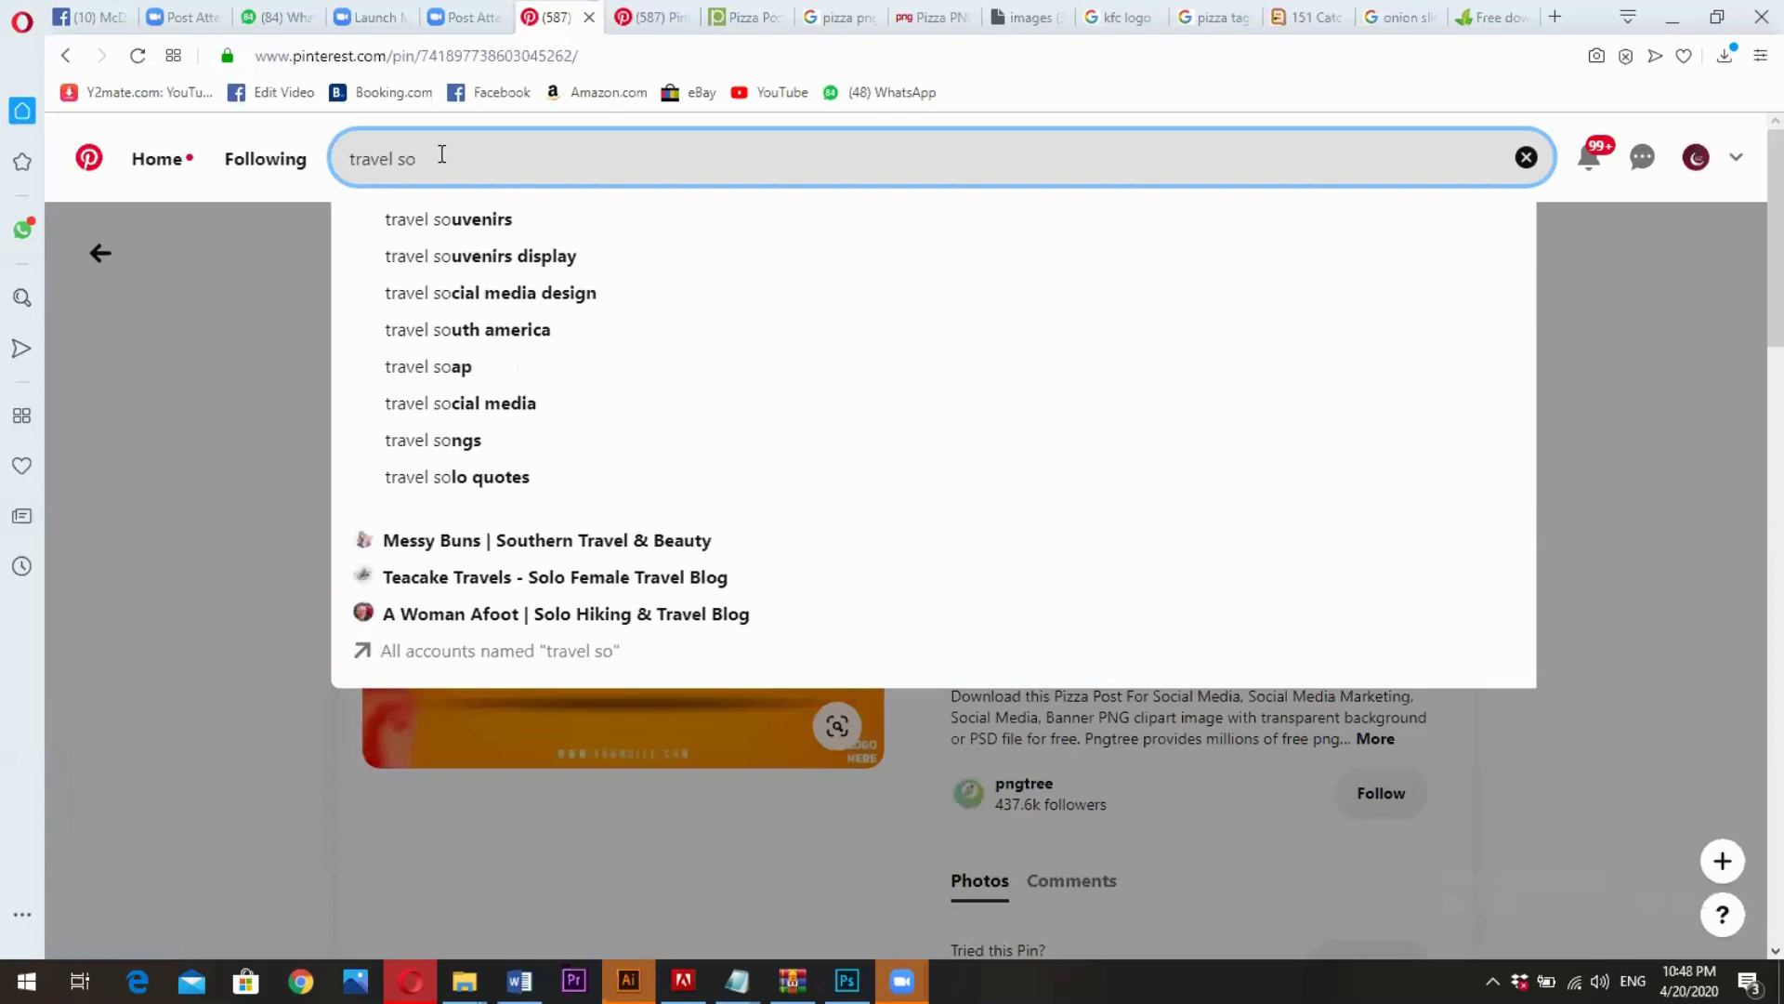
type("cial")
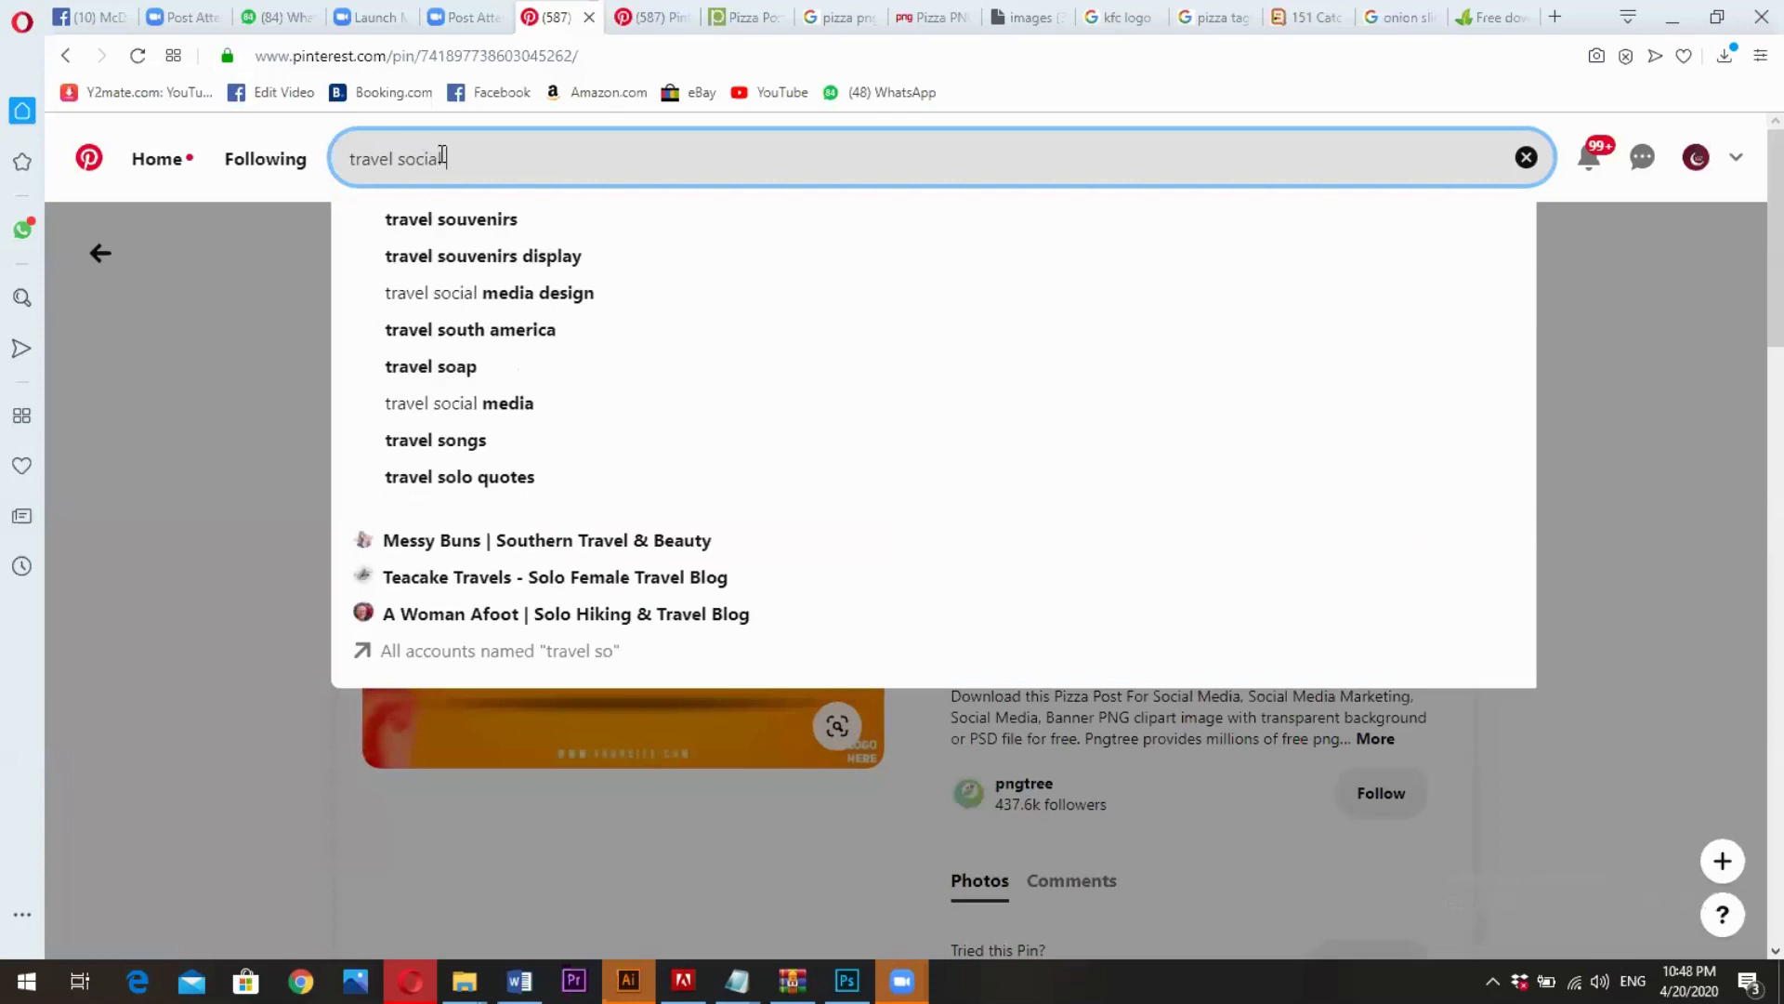
type(" post")
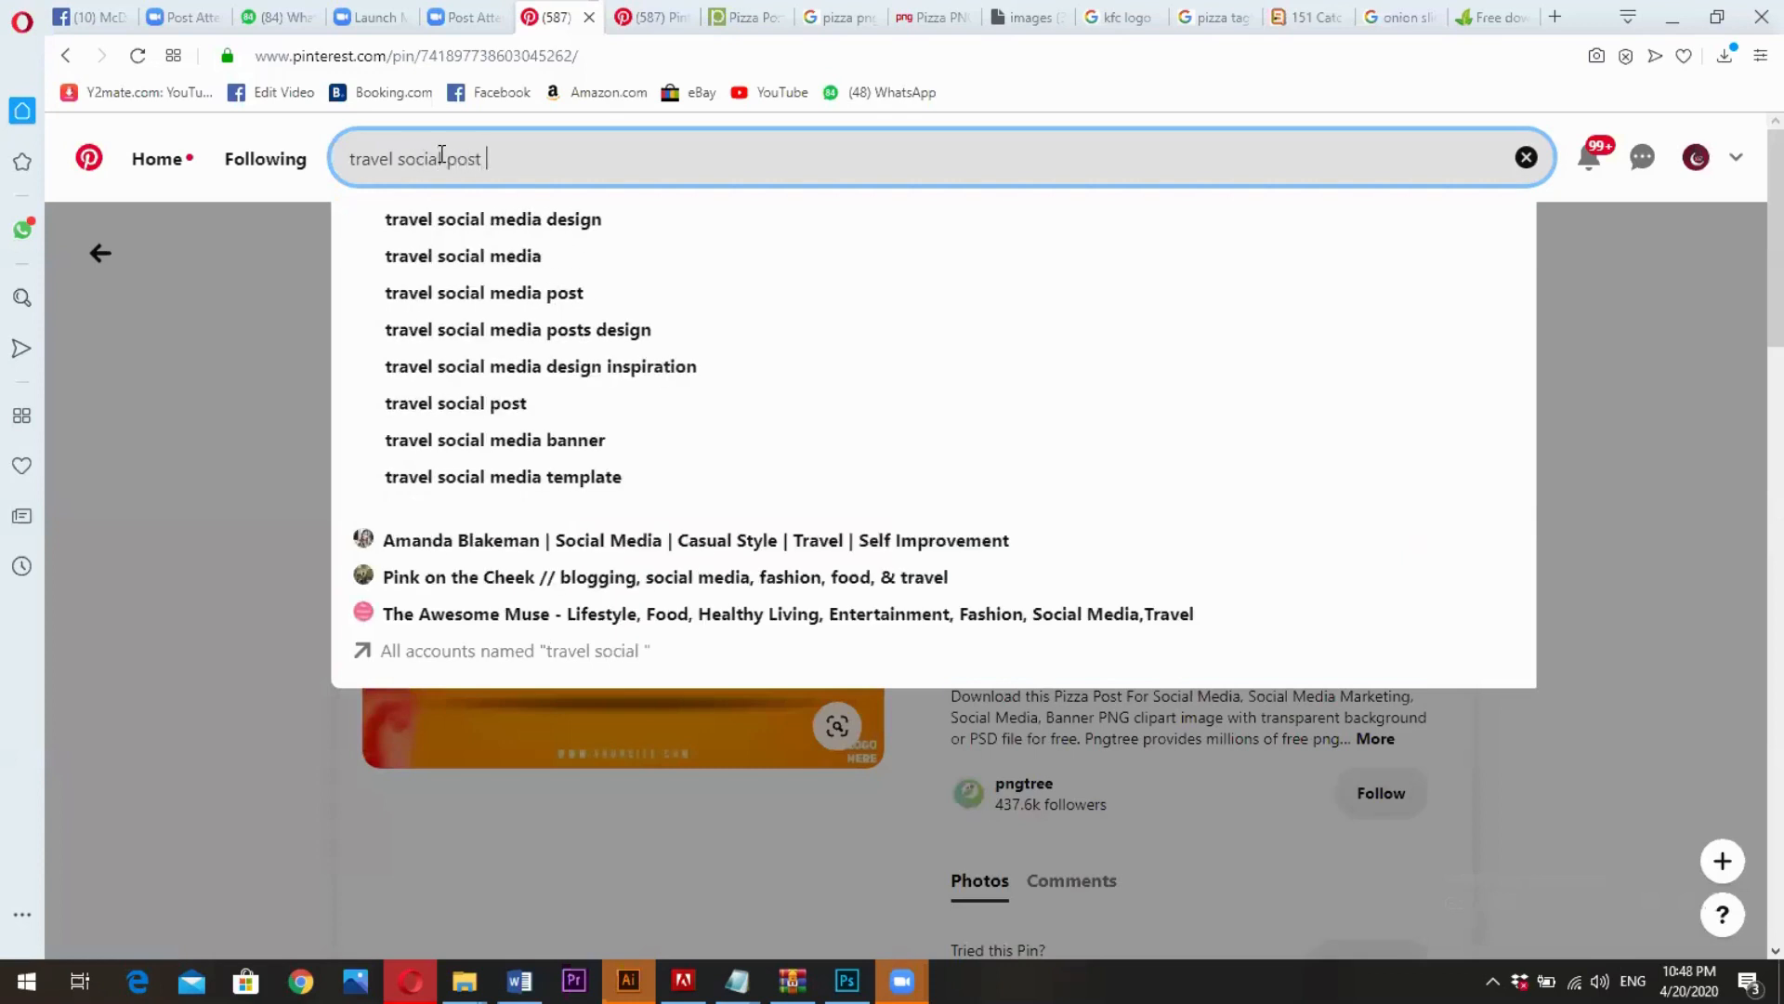
left_click(550, 221)
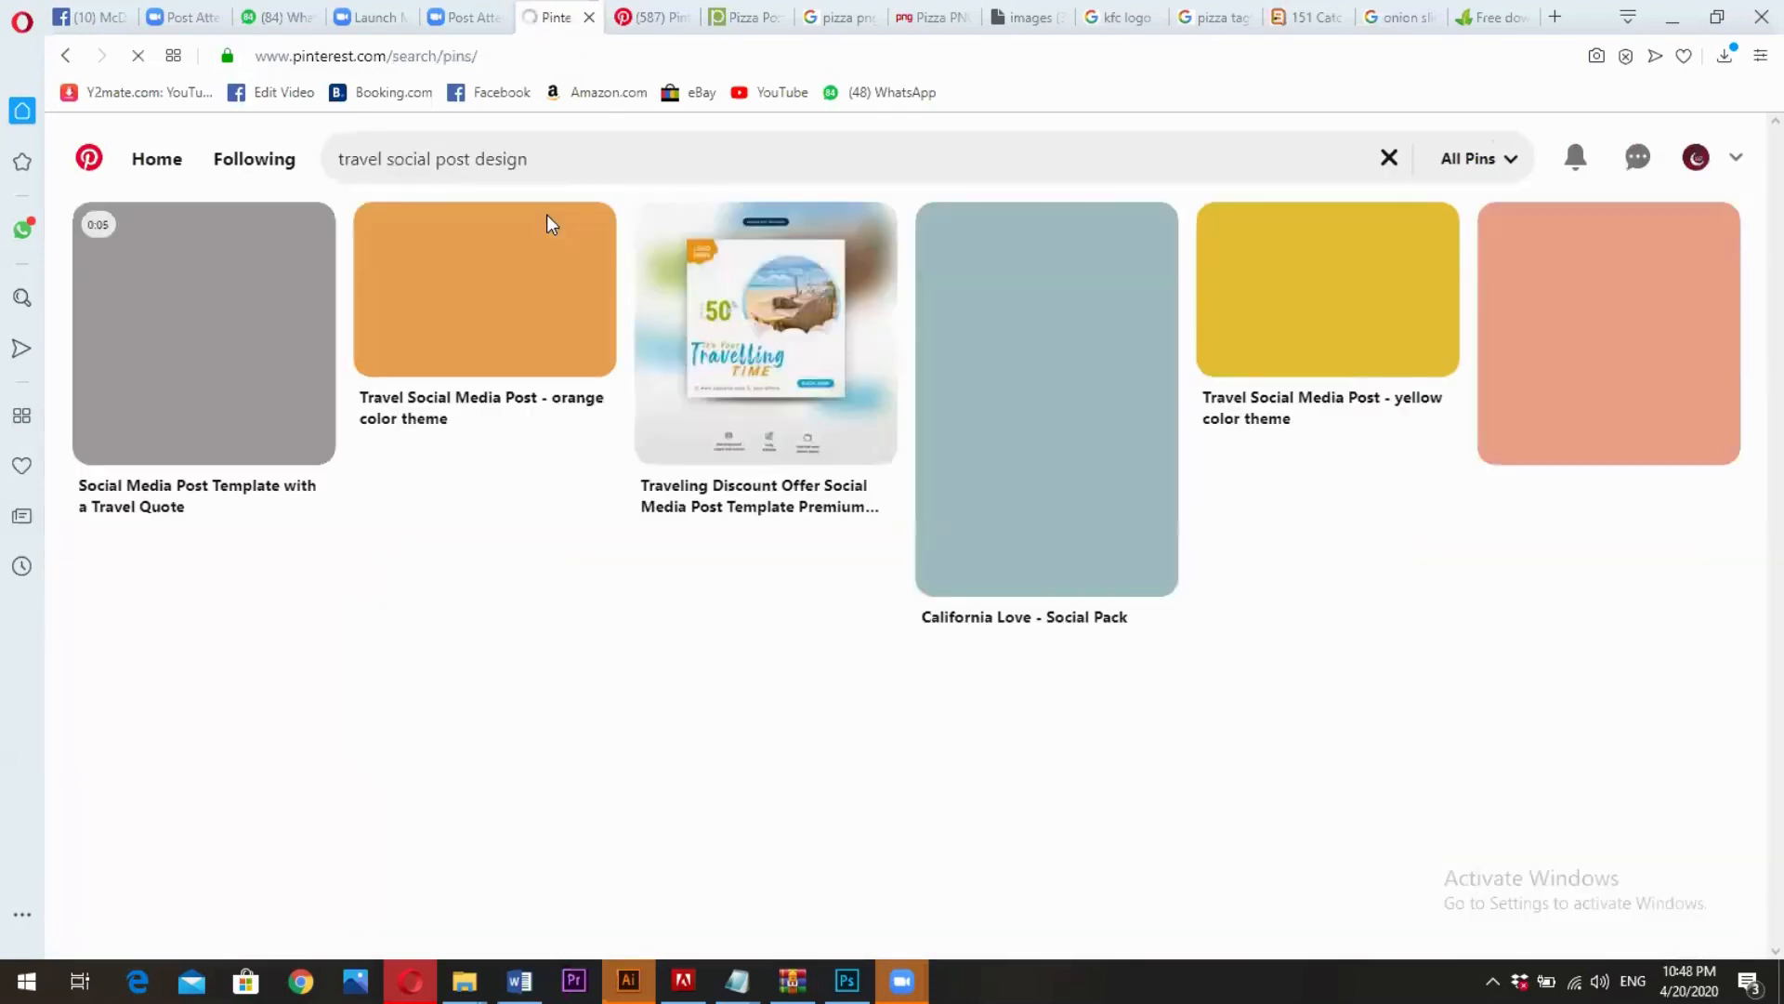
- Open the Traveling Discount Offer pin on Pinterest, and search Google for "travel tagline" in a new browser tab
left_click(759, 362)
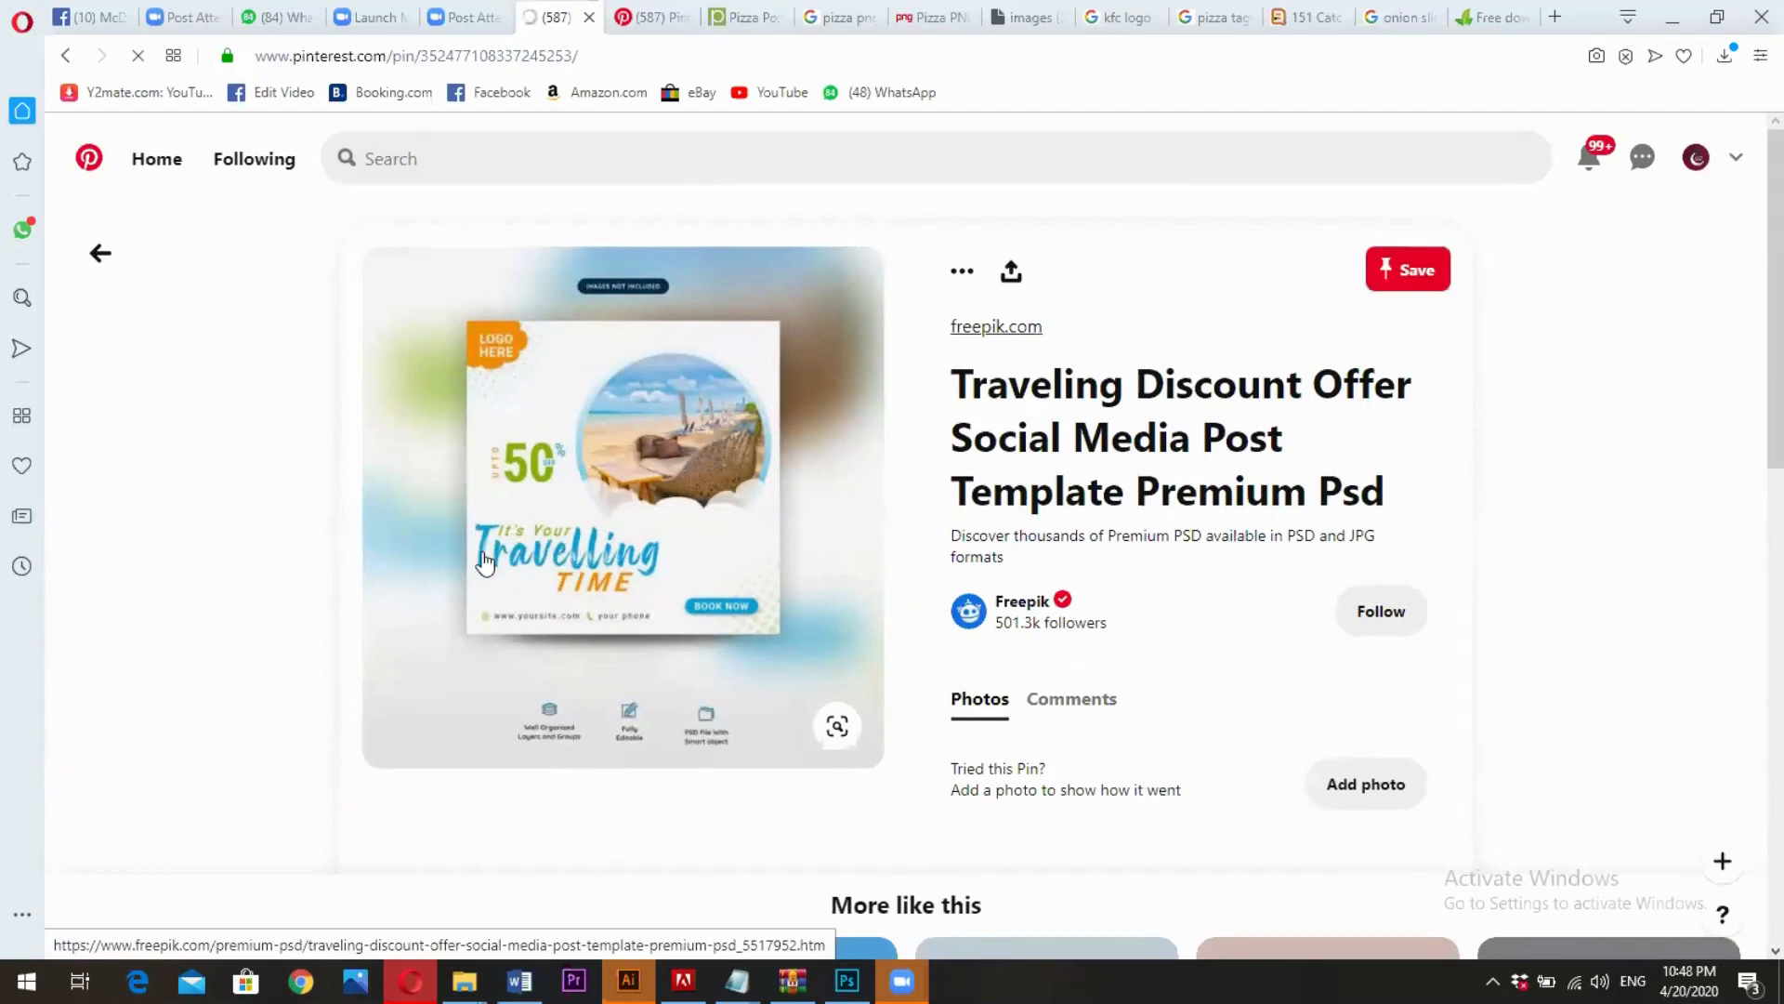
left_click(1515, 17)
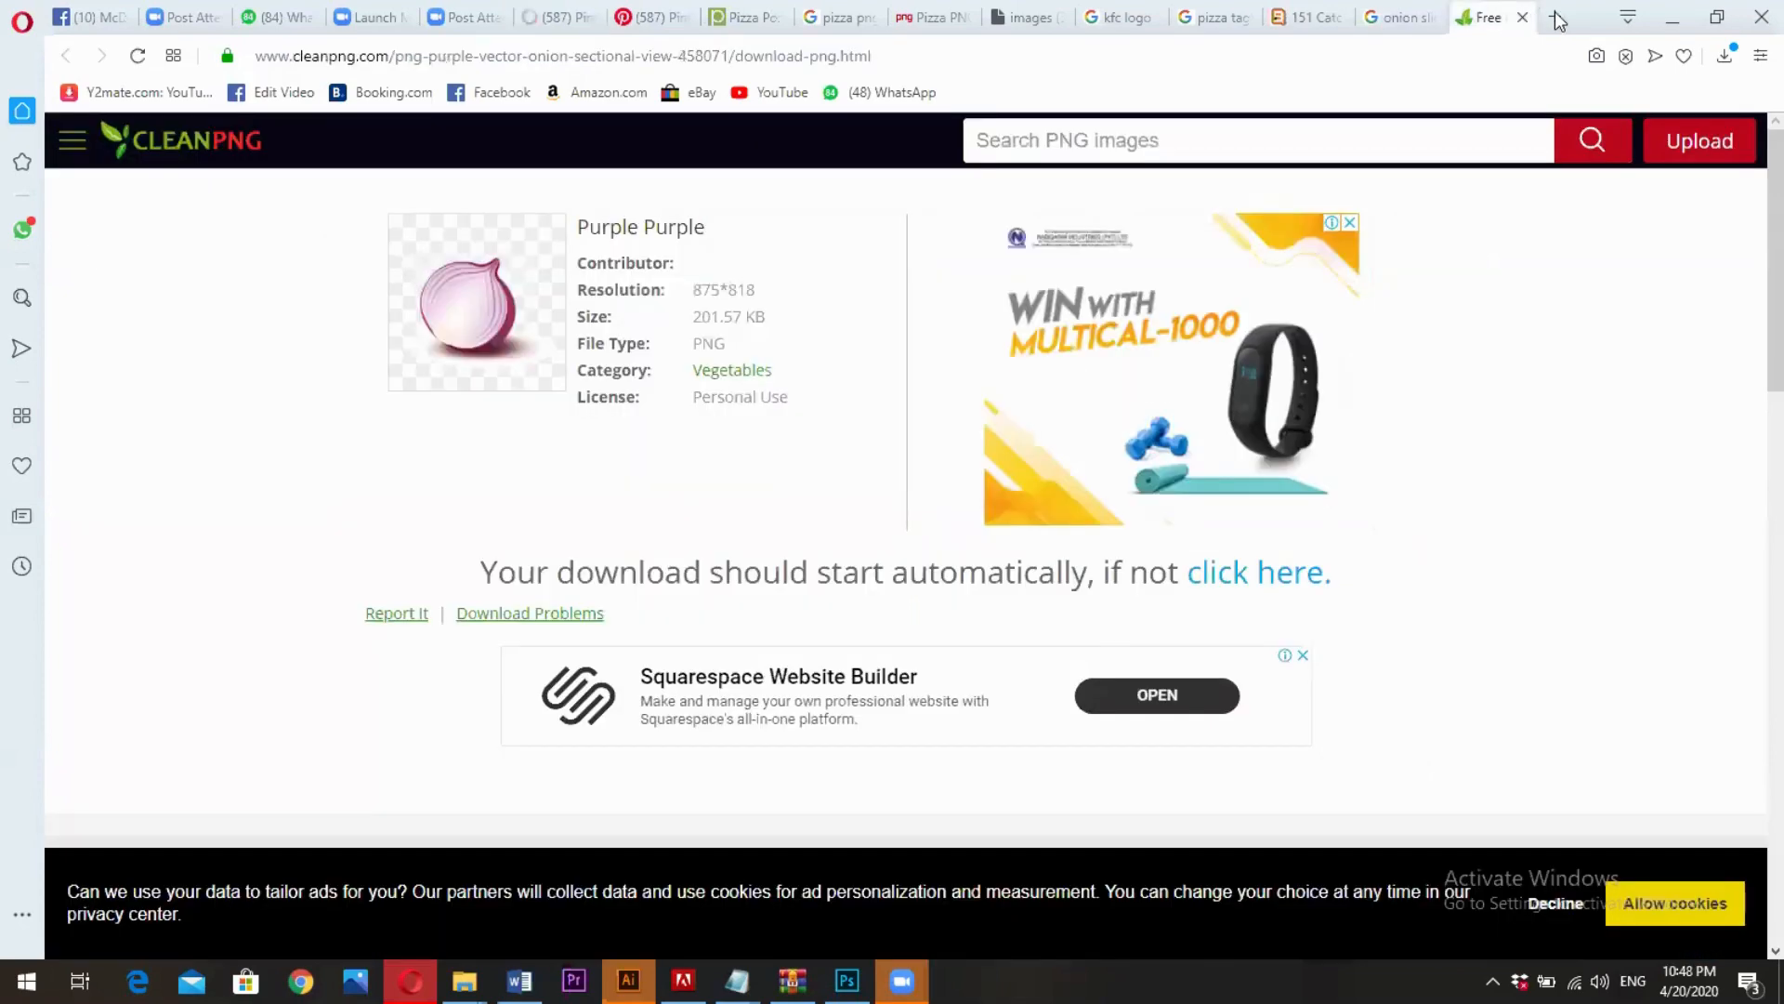
left_click(1552, 17)
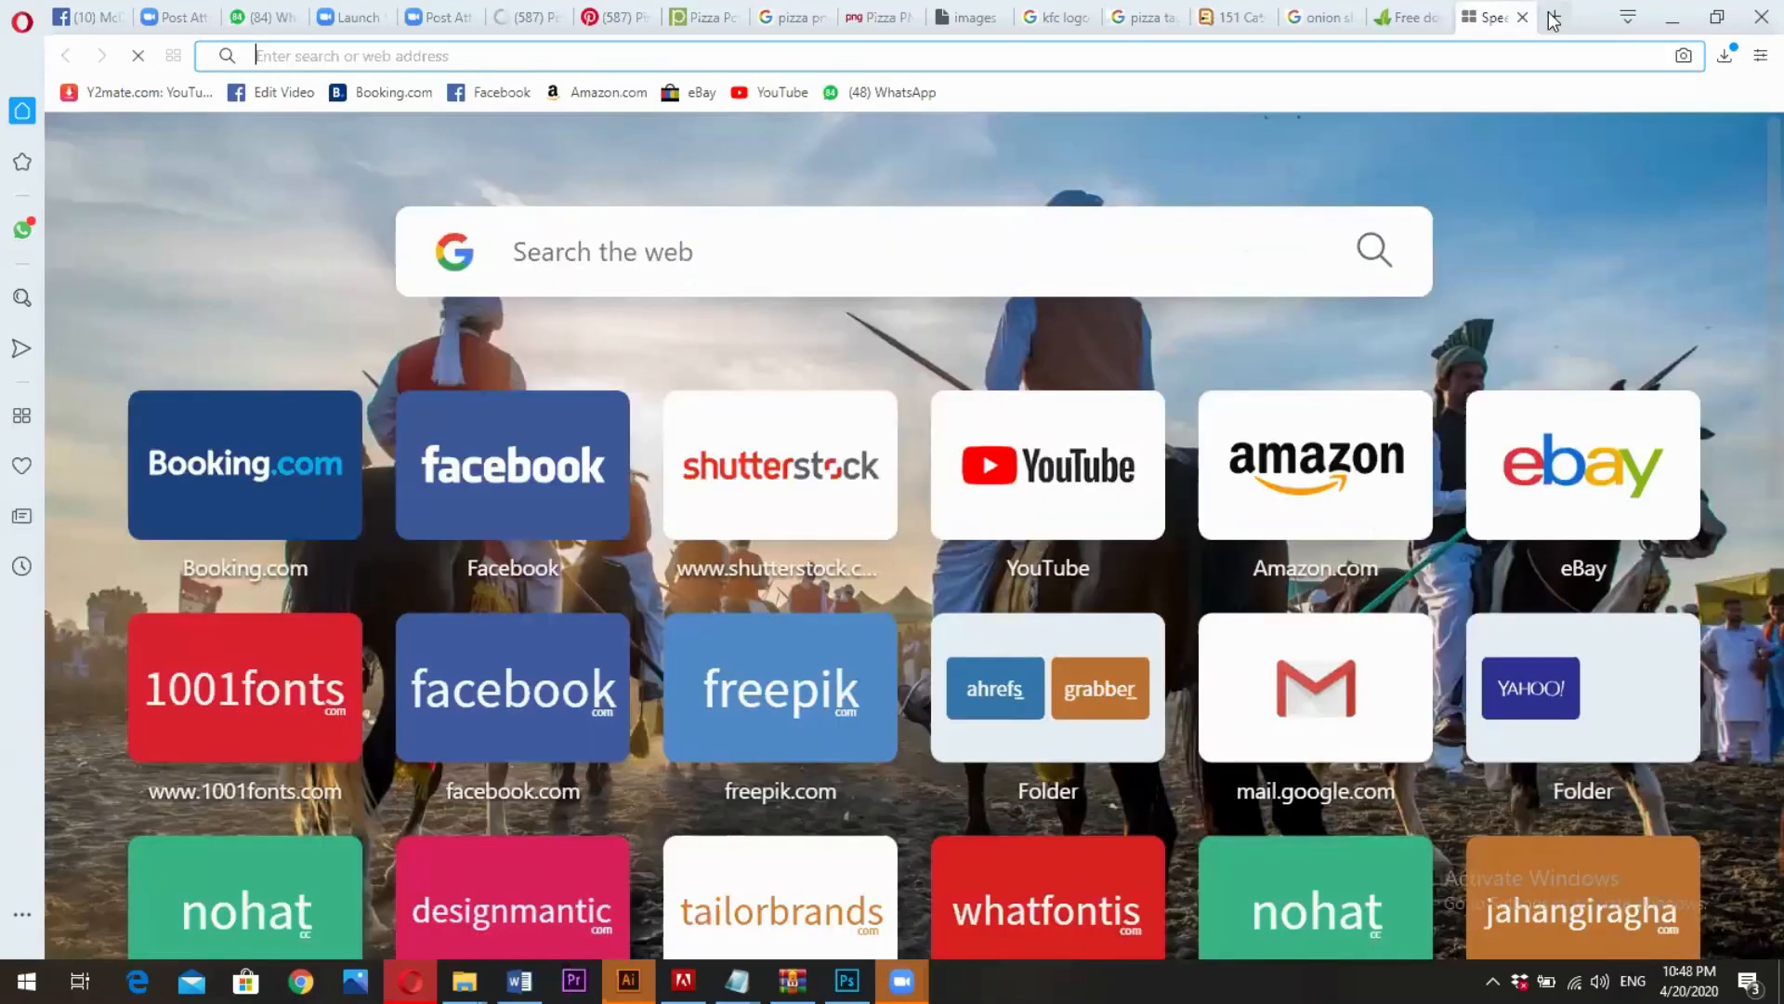
type("travel t")
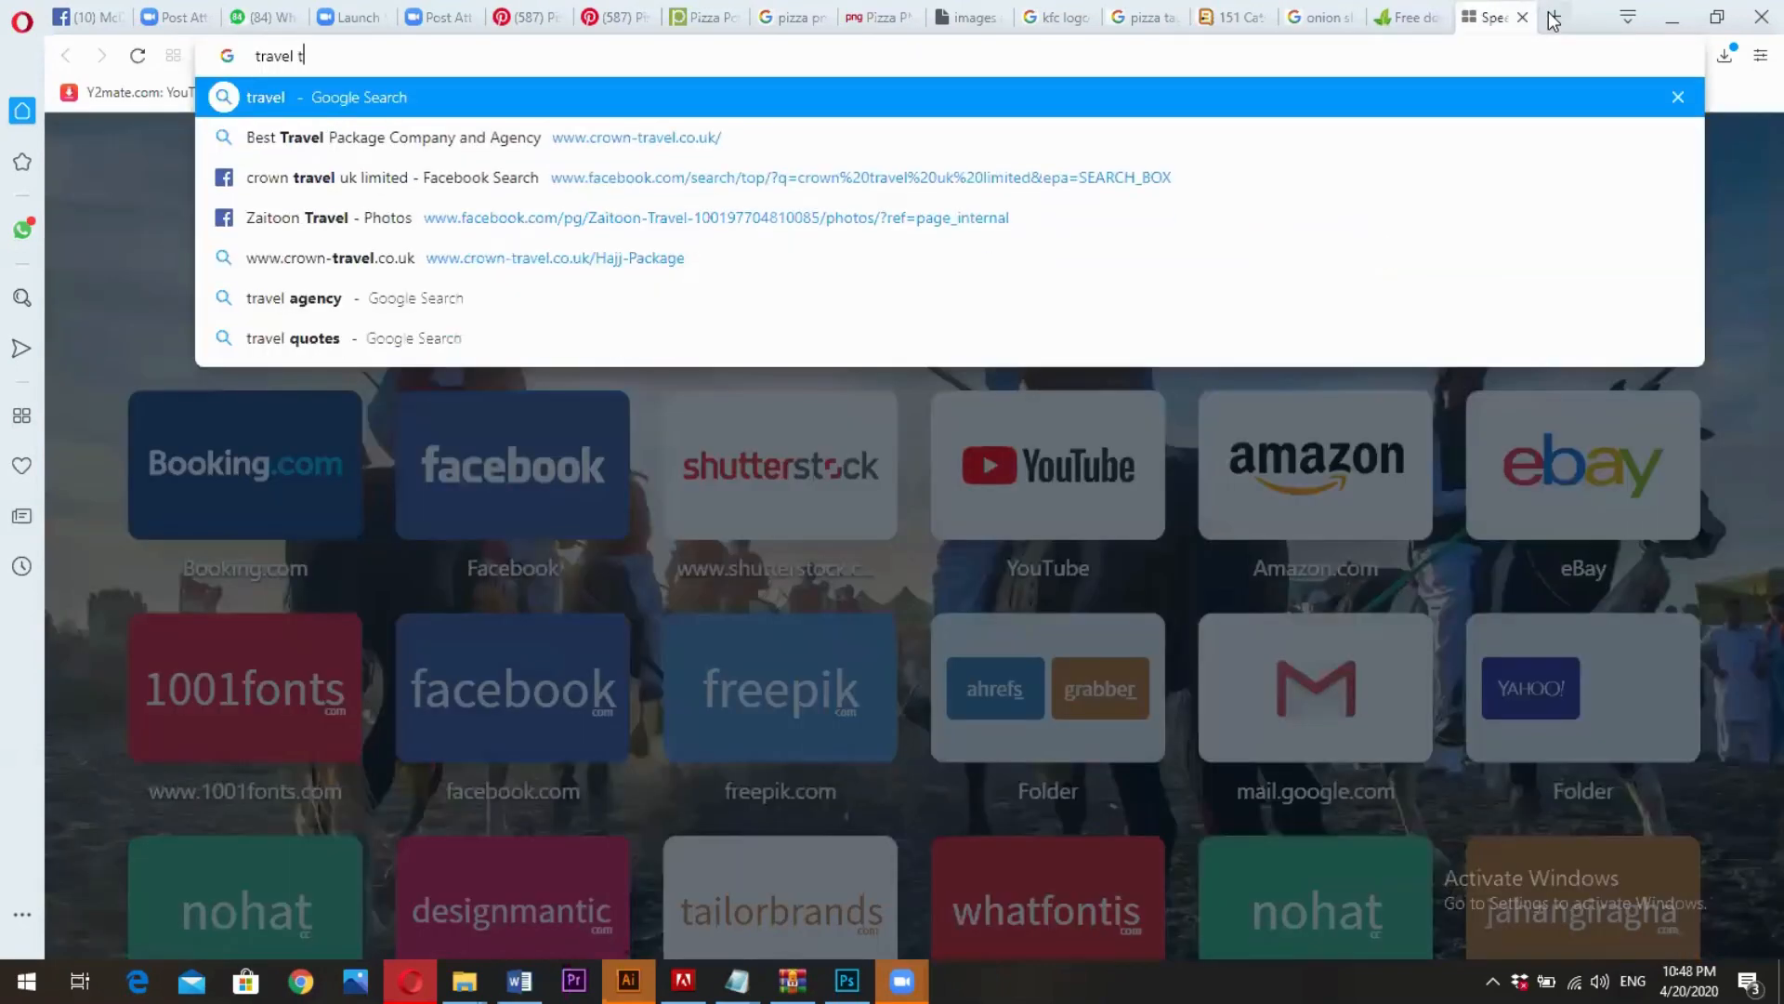
type("agline")
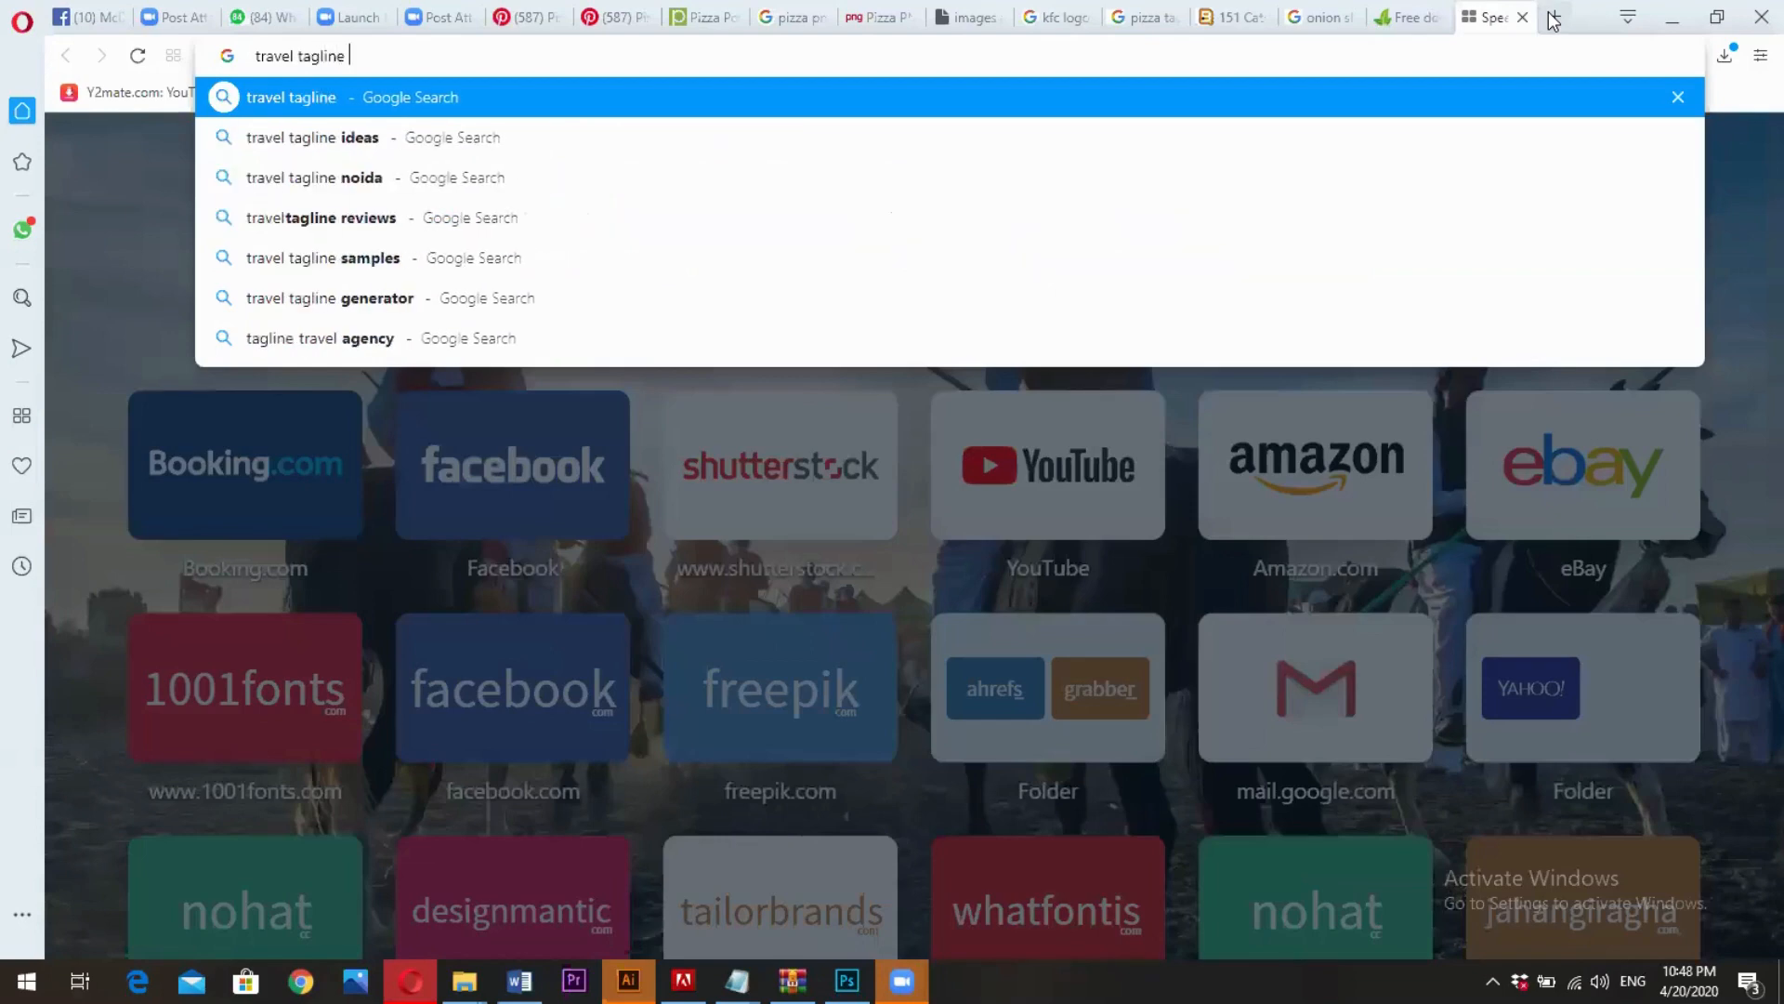
key("Return")
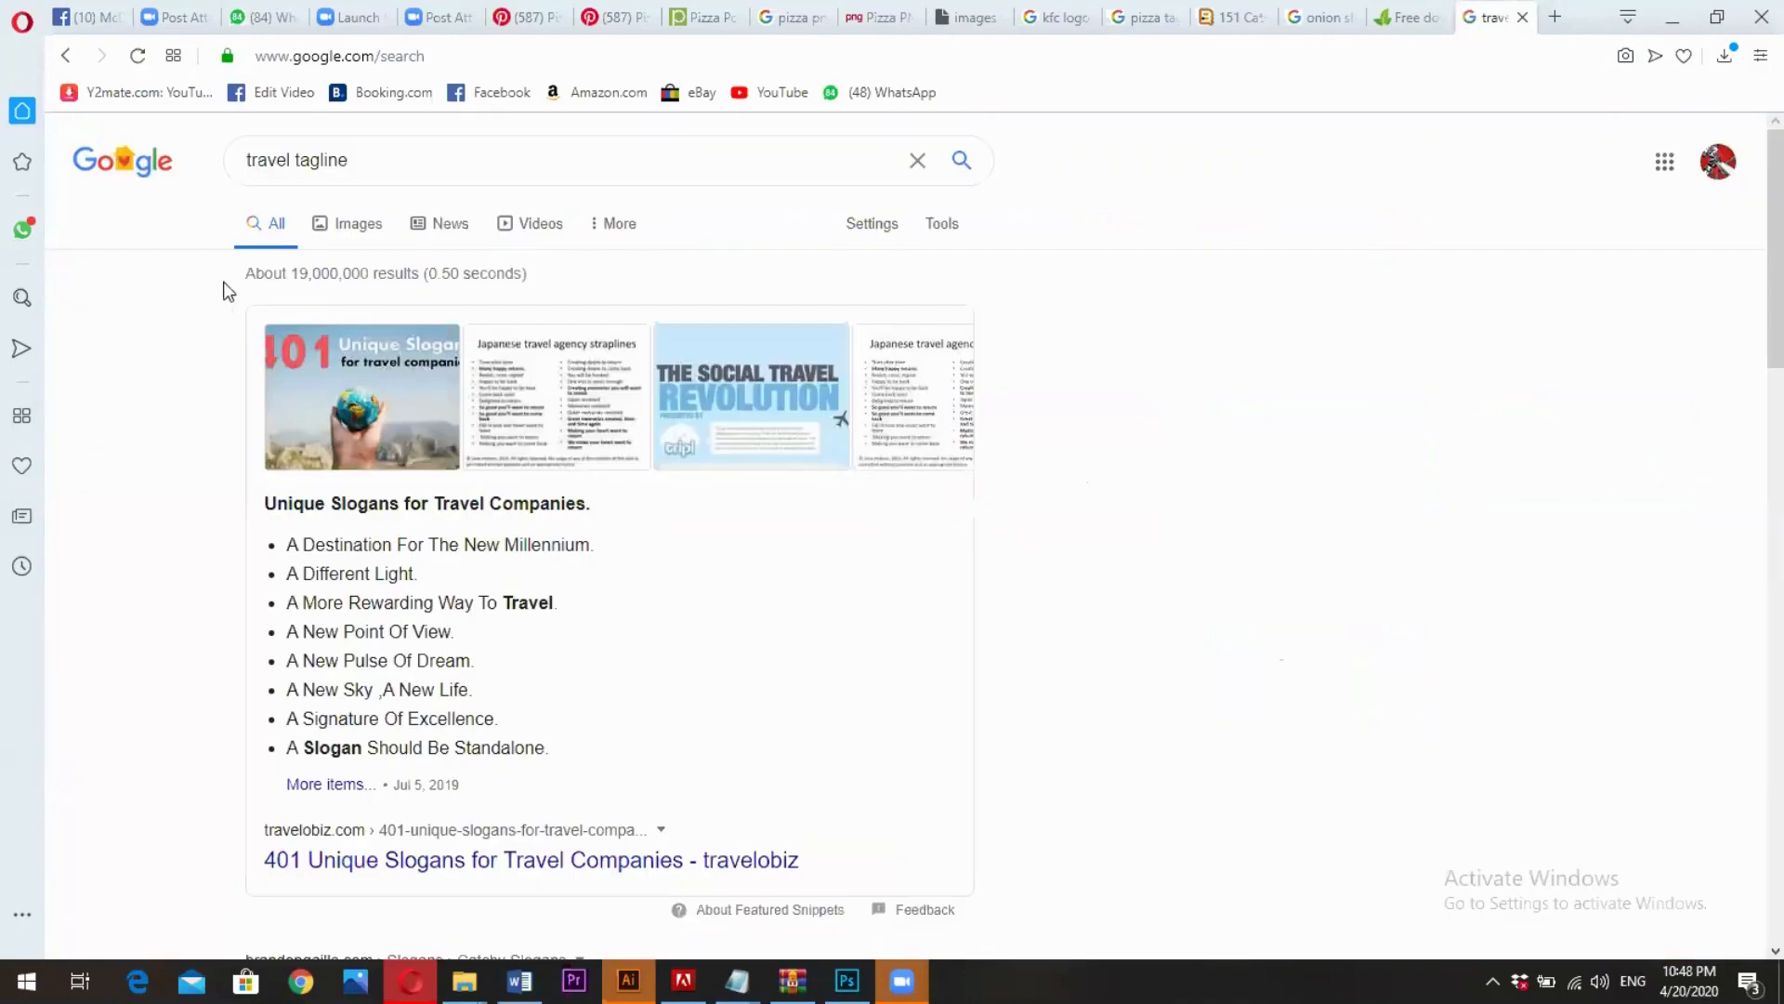
- Open the travelobiz article "401 Unique Slogans for Travel Companies" from the search results and examine its numbered slogan list
scroll(405, 509, "down", 2)
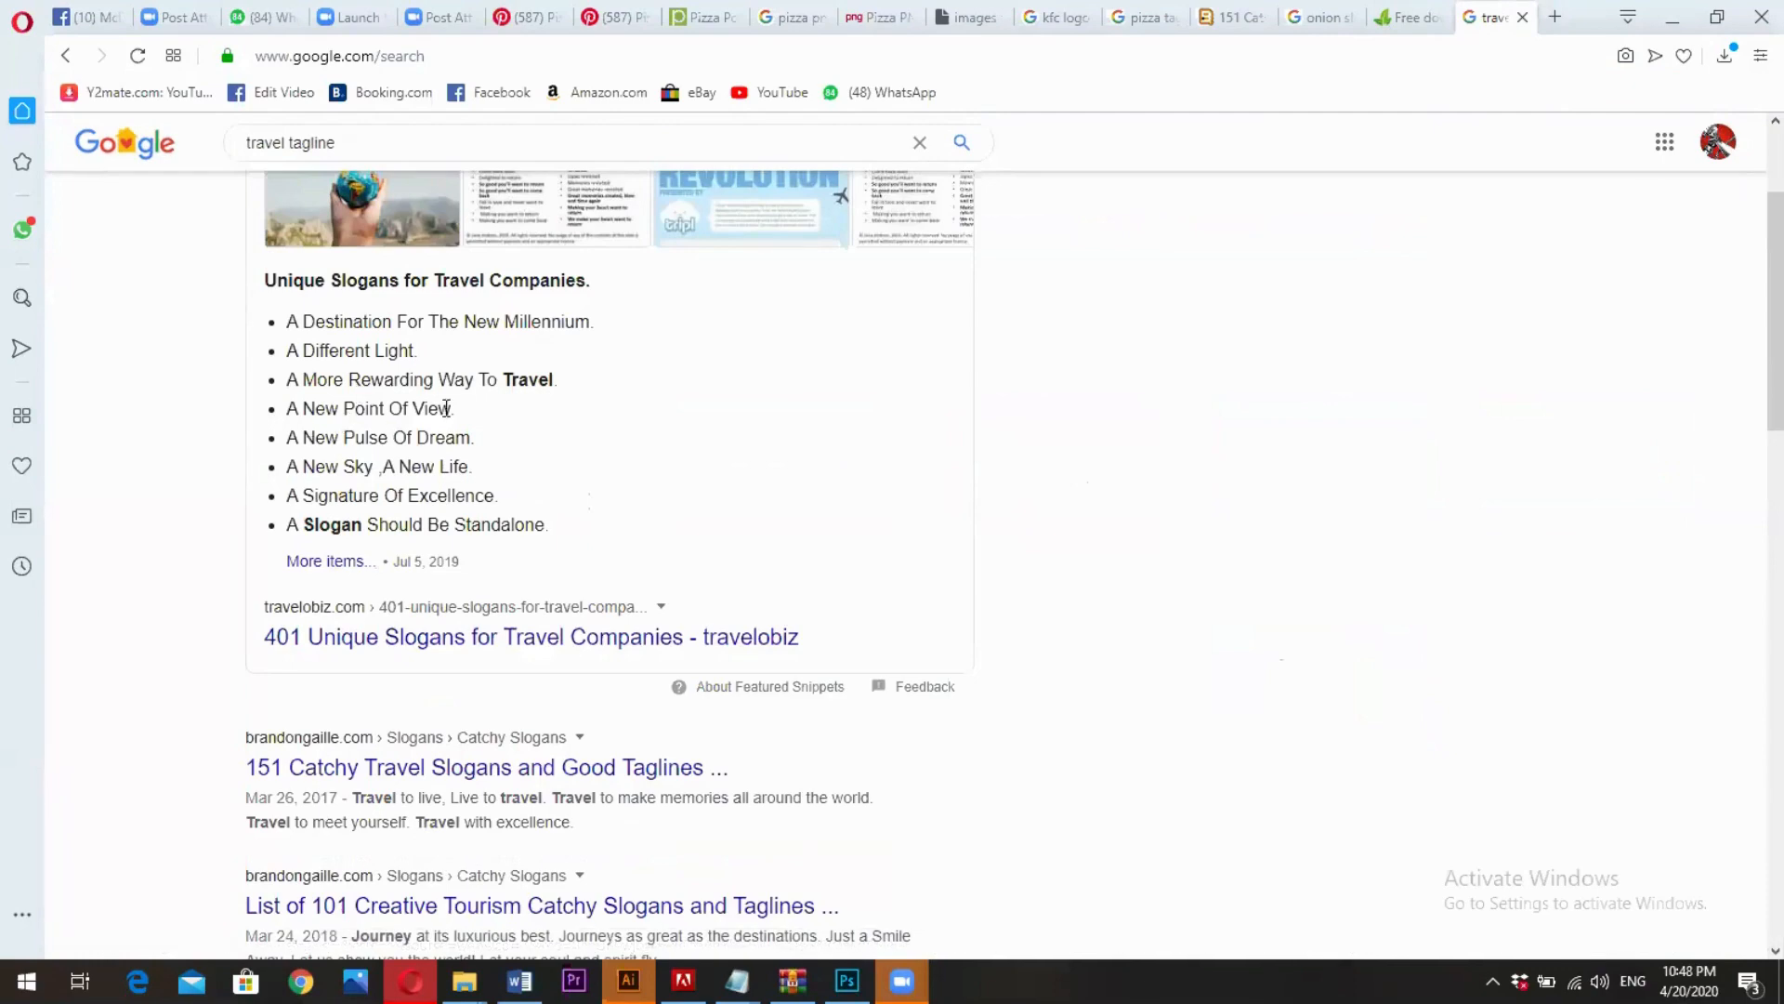
left_click(436, 640)
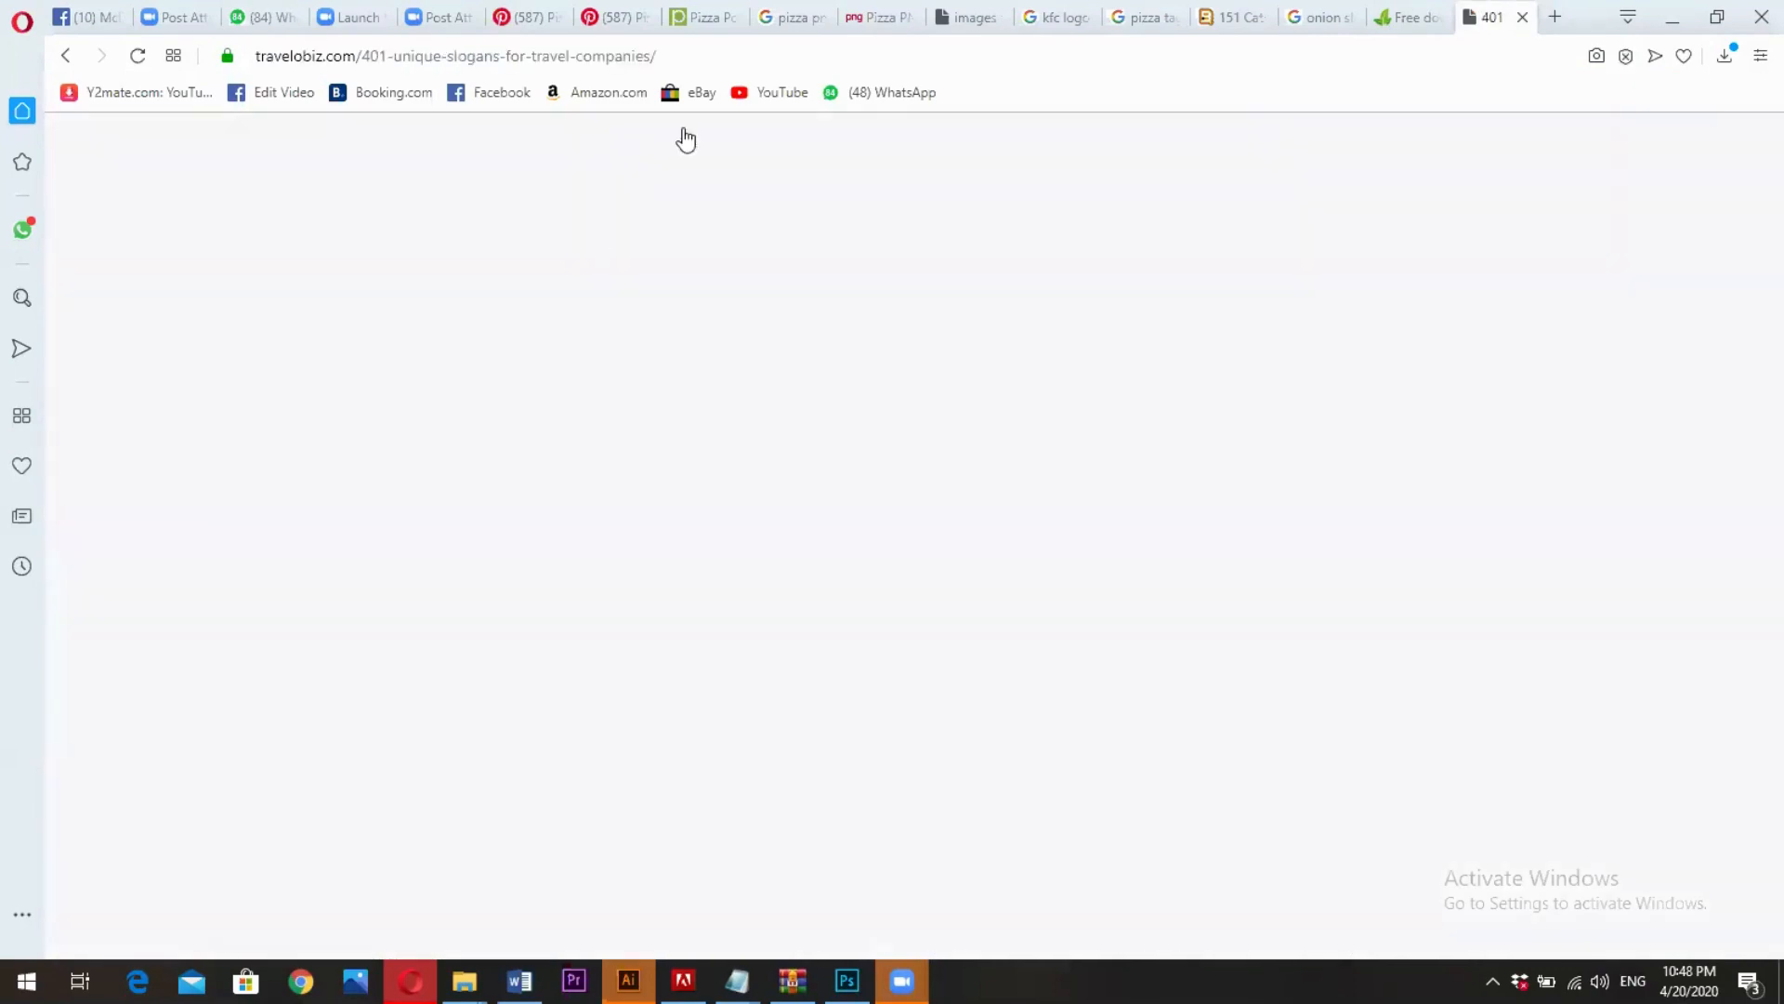
scroll(595, 474, "down", 6)
scroll(622, 476, "down", 10)
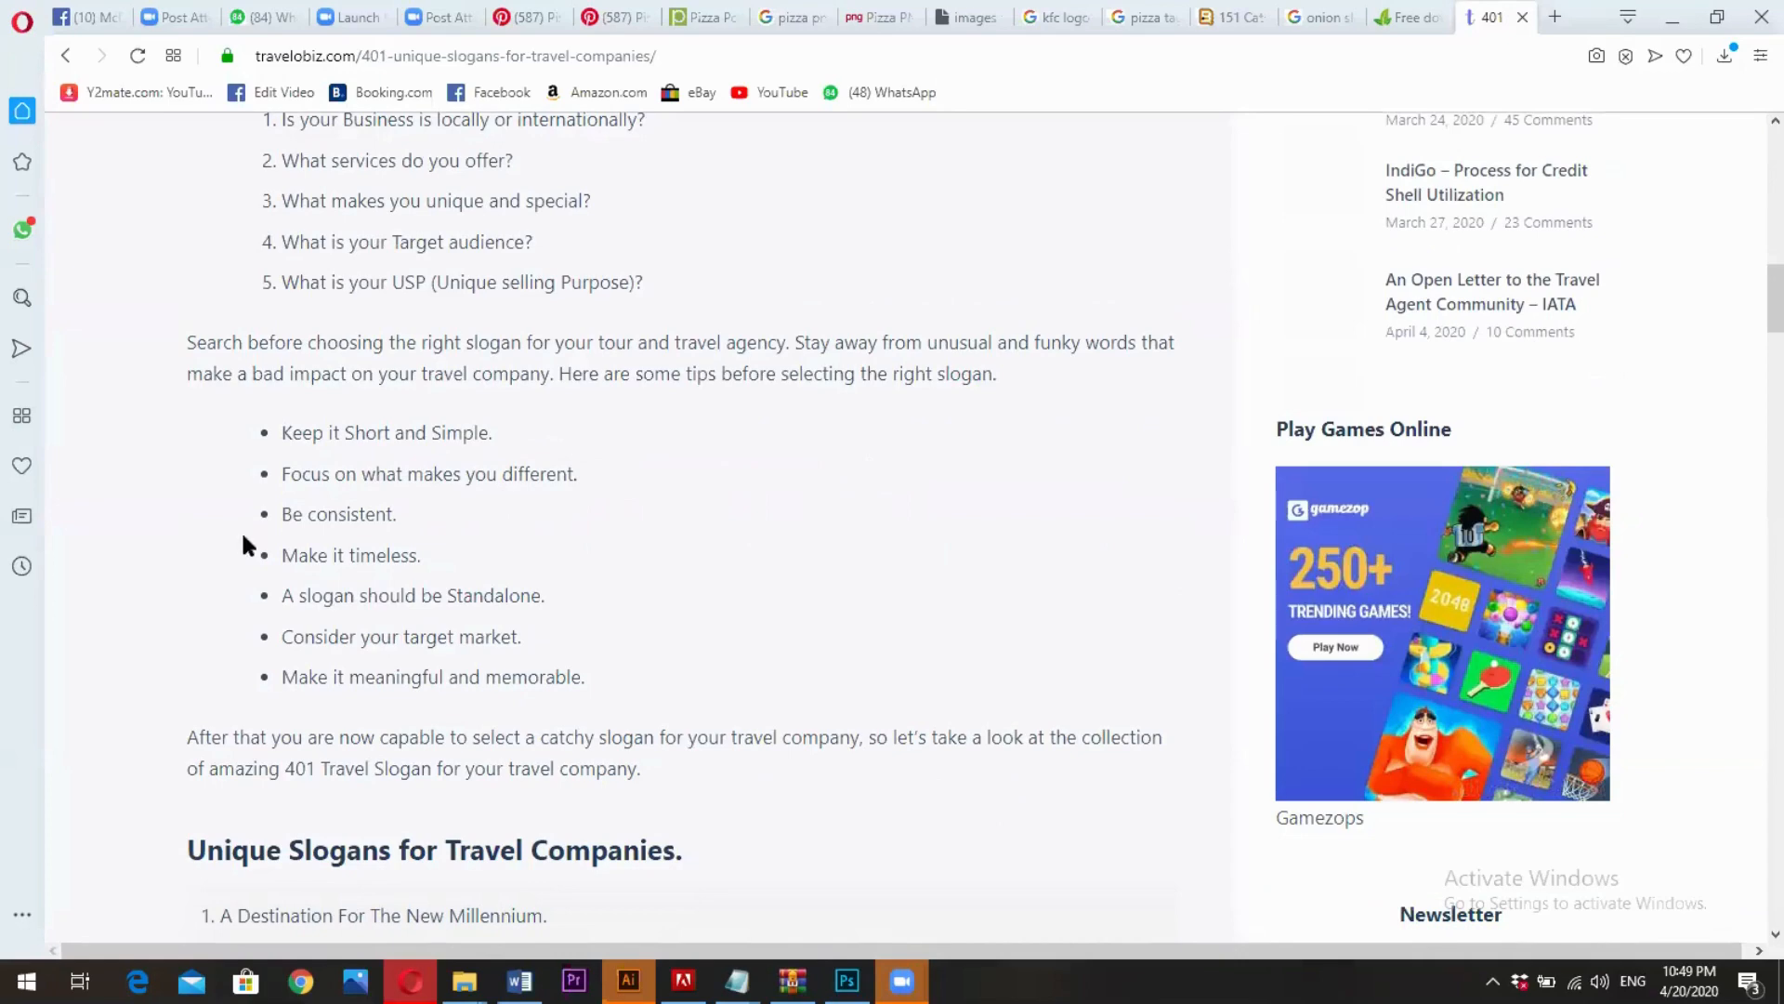
scroll(245, 537, "down", 7)
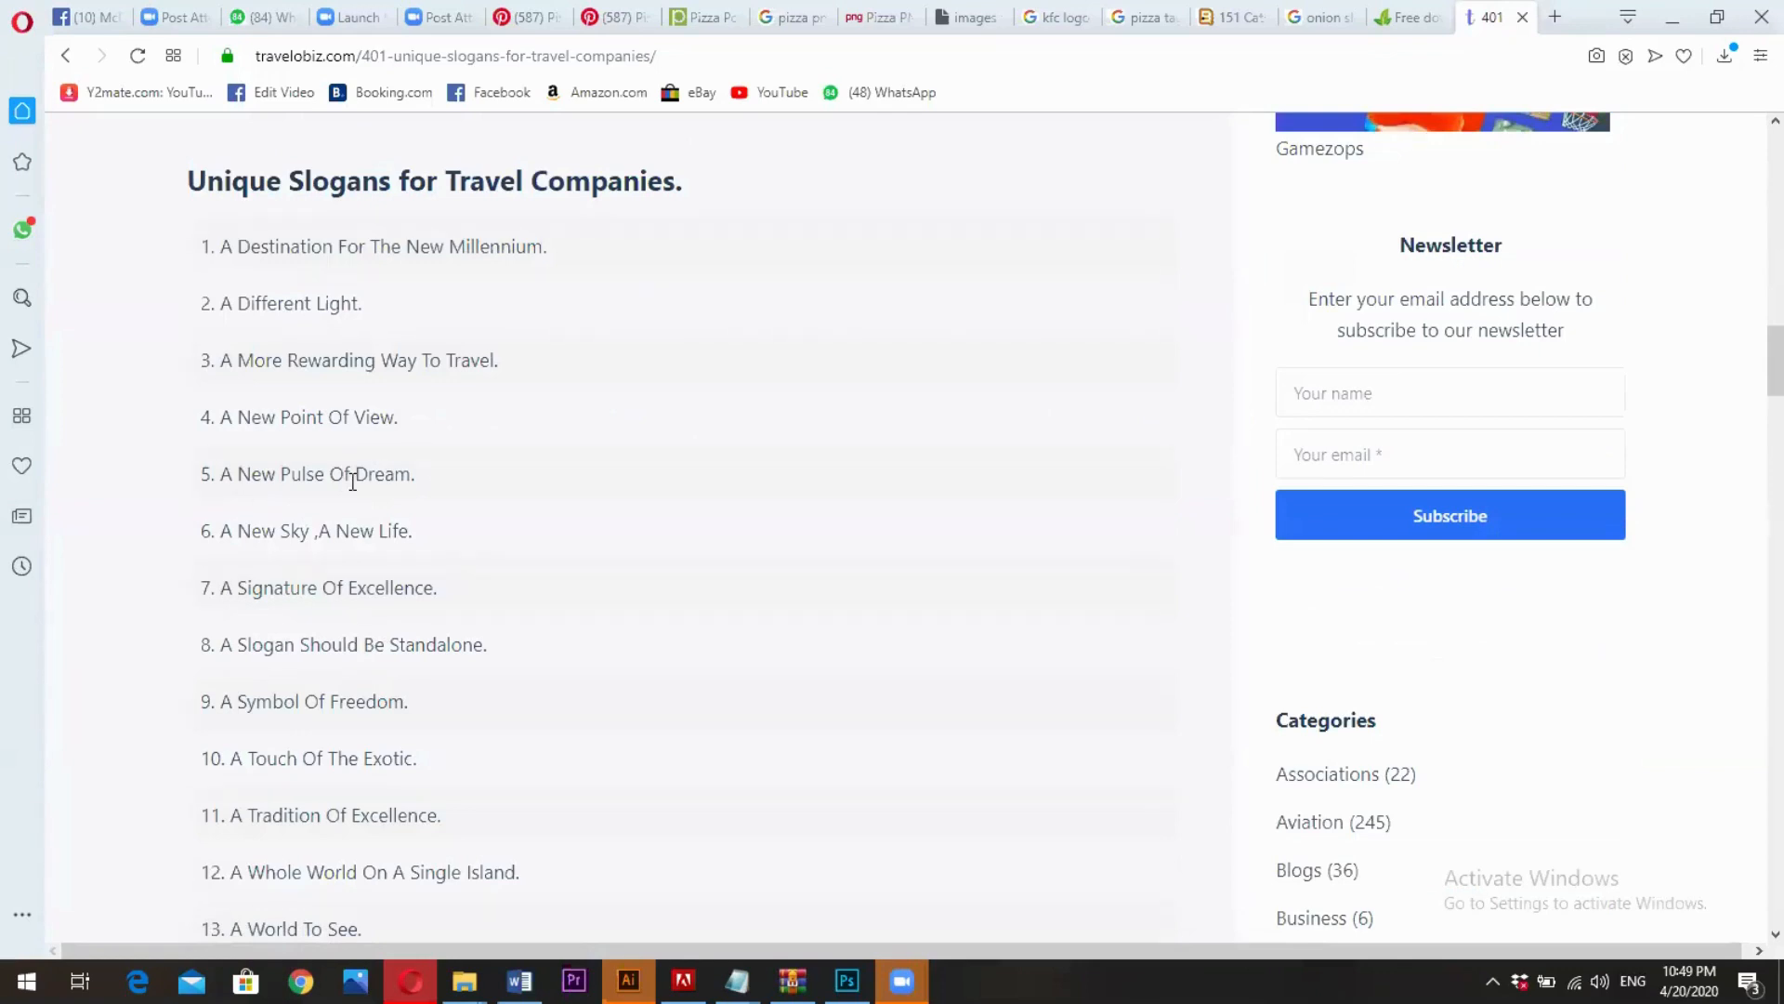
- Revisit the onion image results and the Pinterest pizza reference, and dismiss the newsletter pop-up on the travel slogans article
left_click(1381, 13)
left_click(1310, 13)
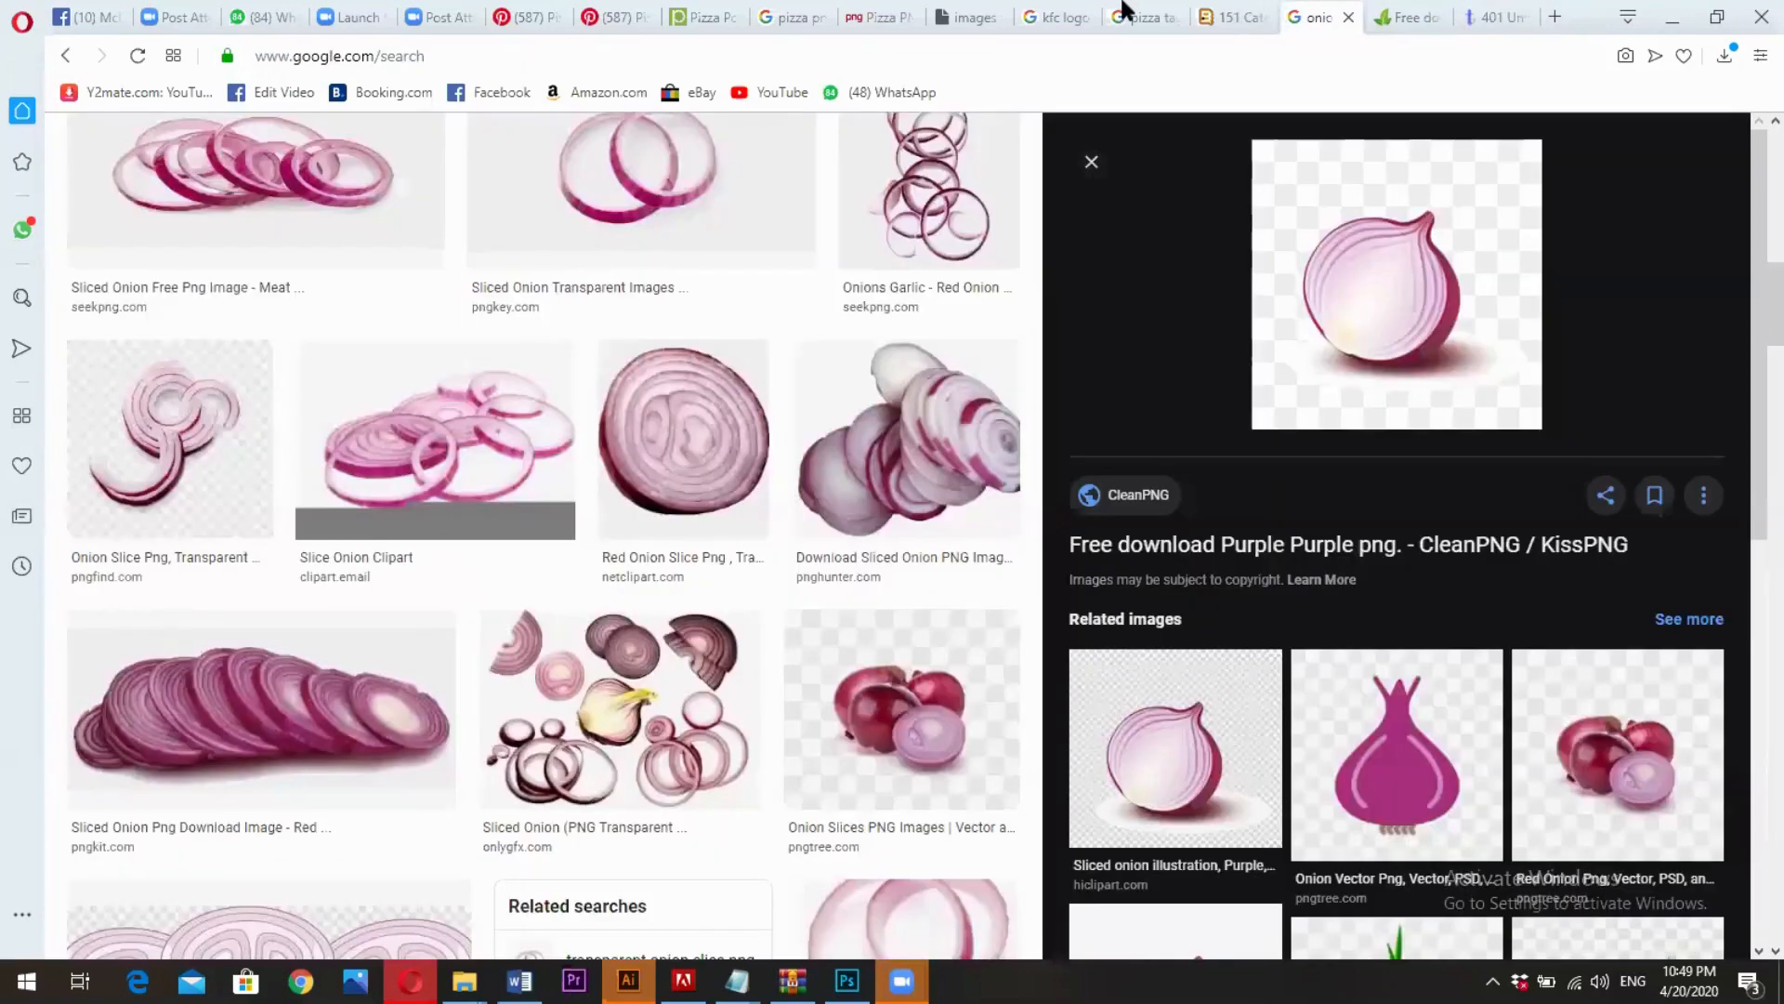
left_click(613, 15)
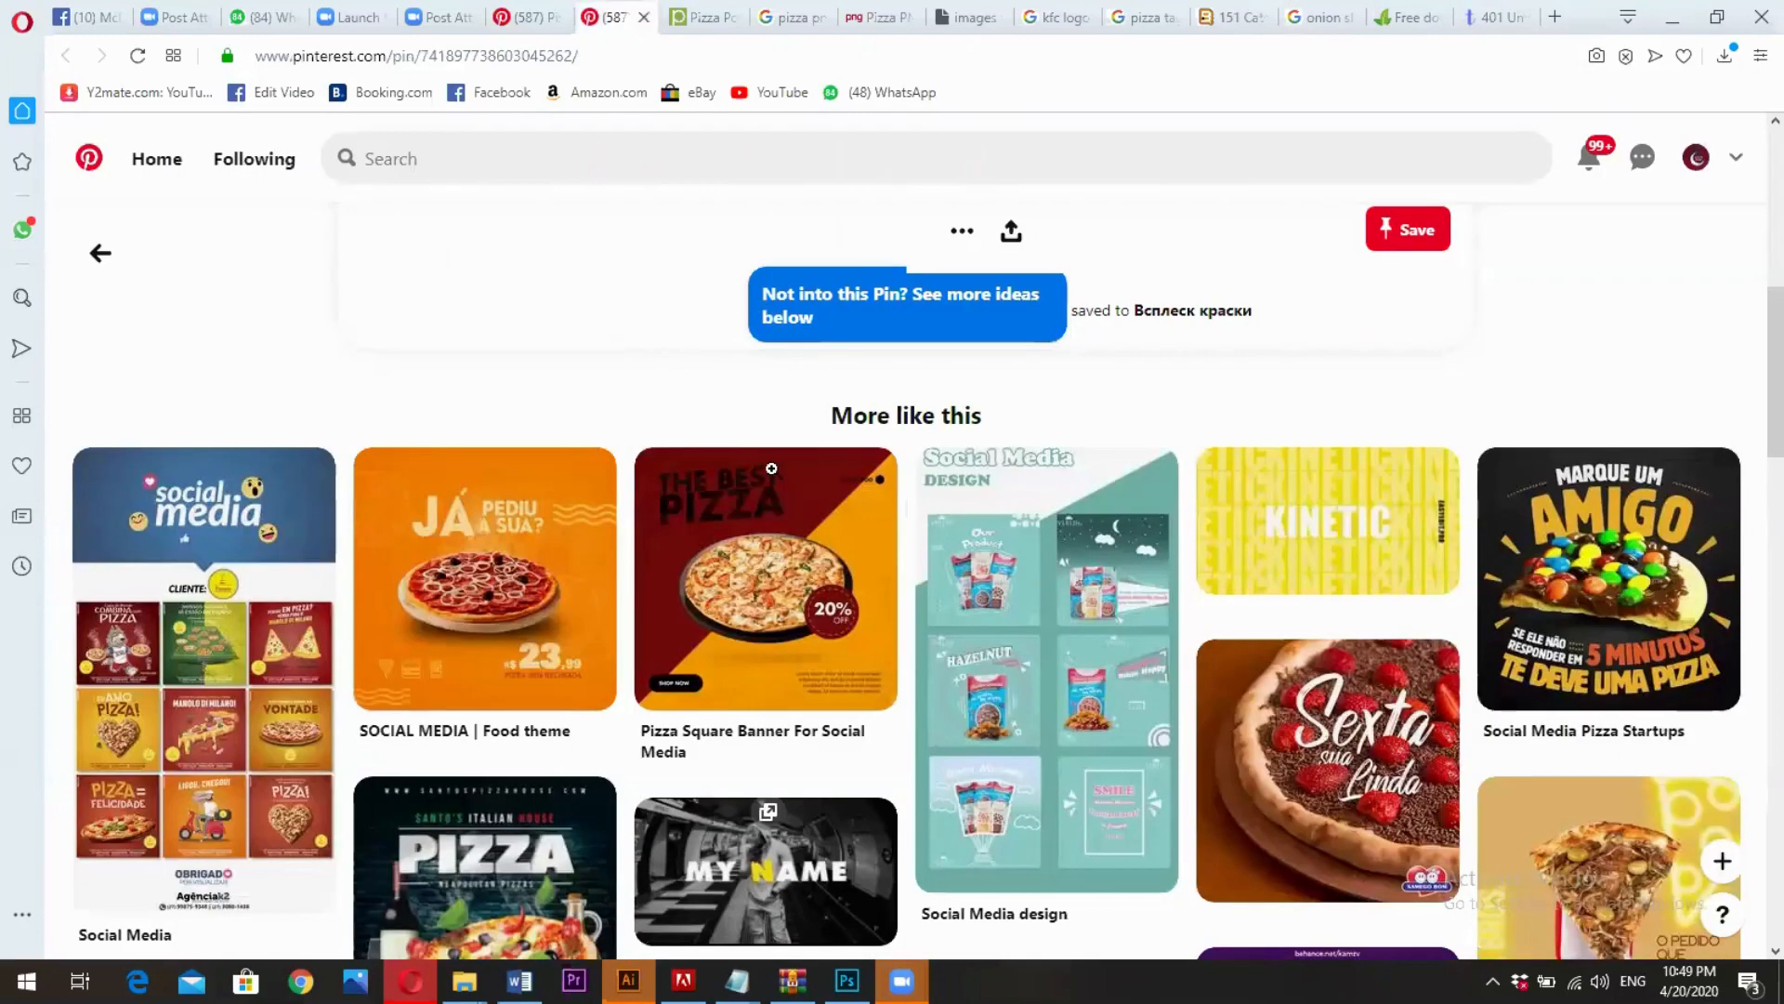
left_click(1494, 13)
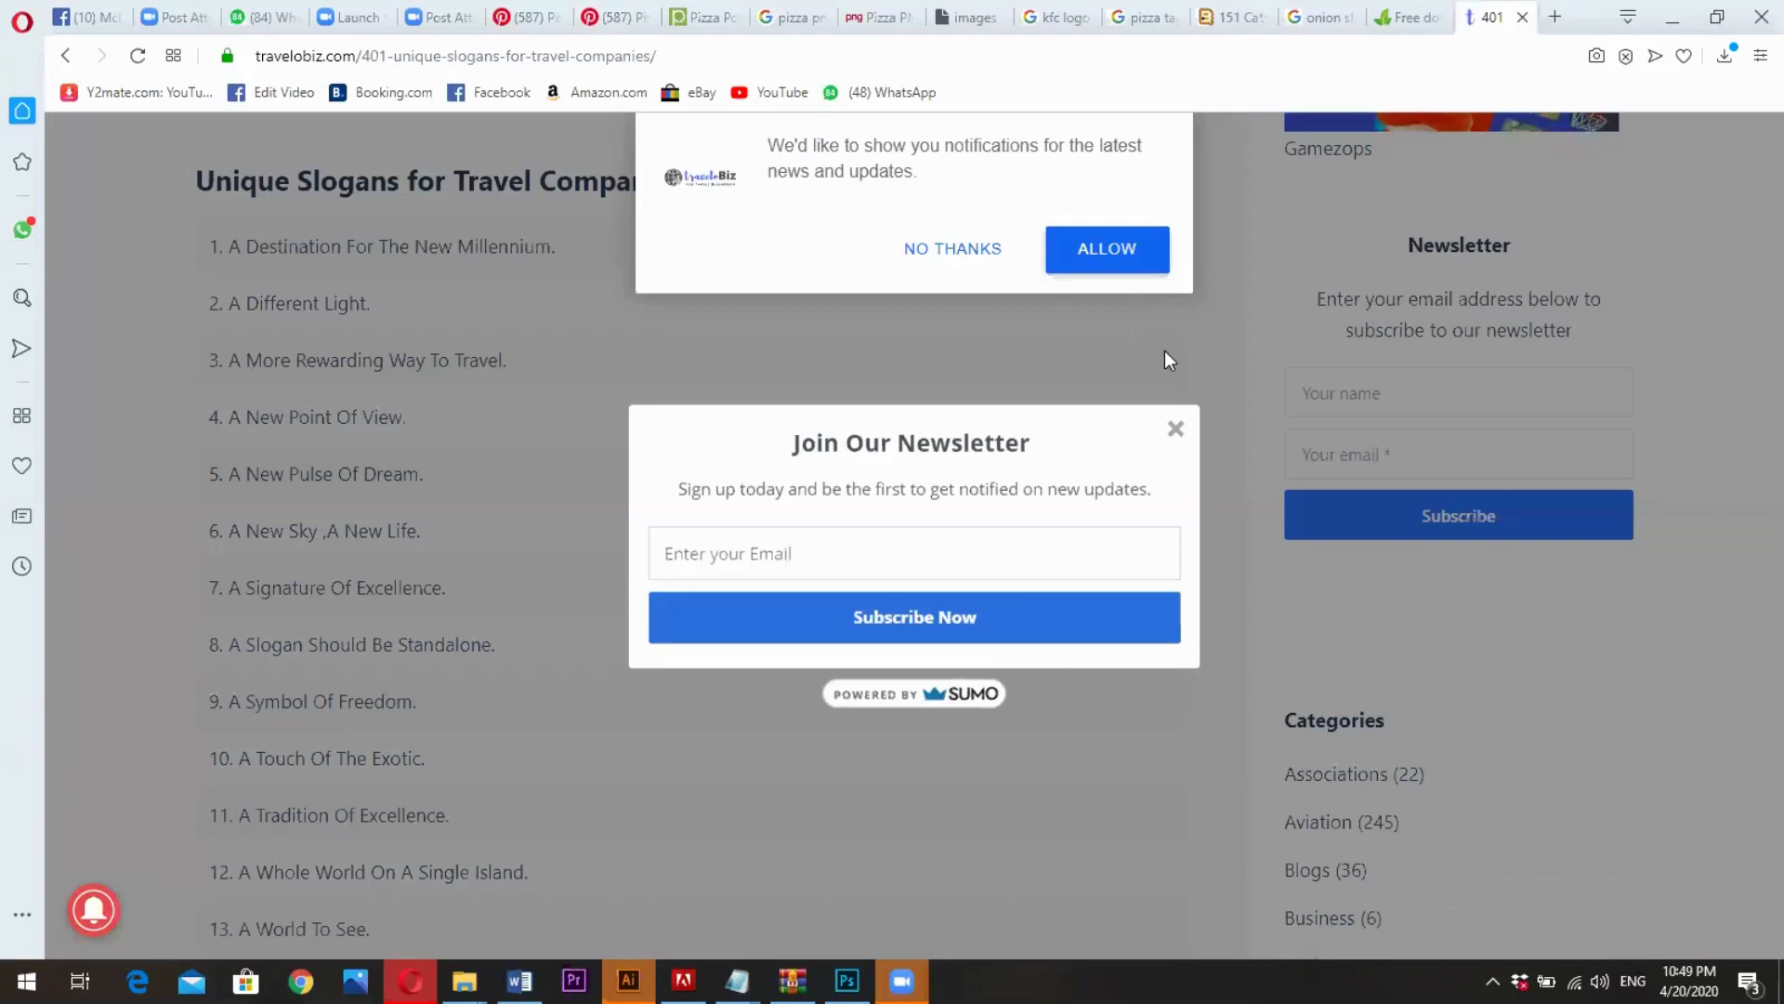
left_click(1175, 428)
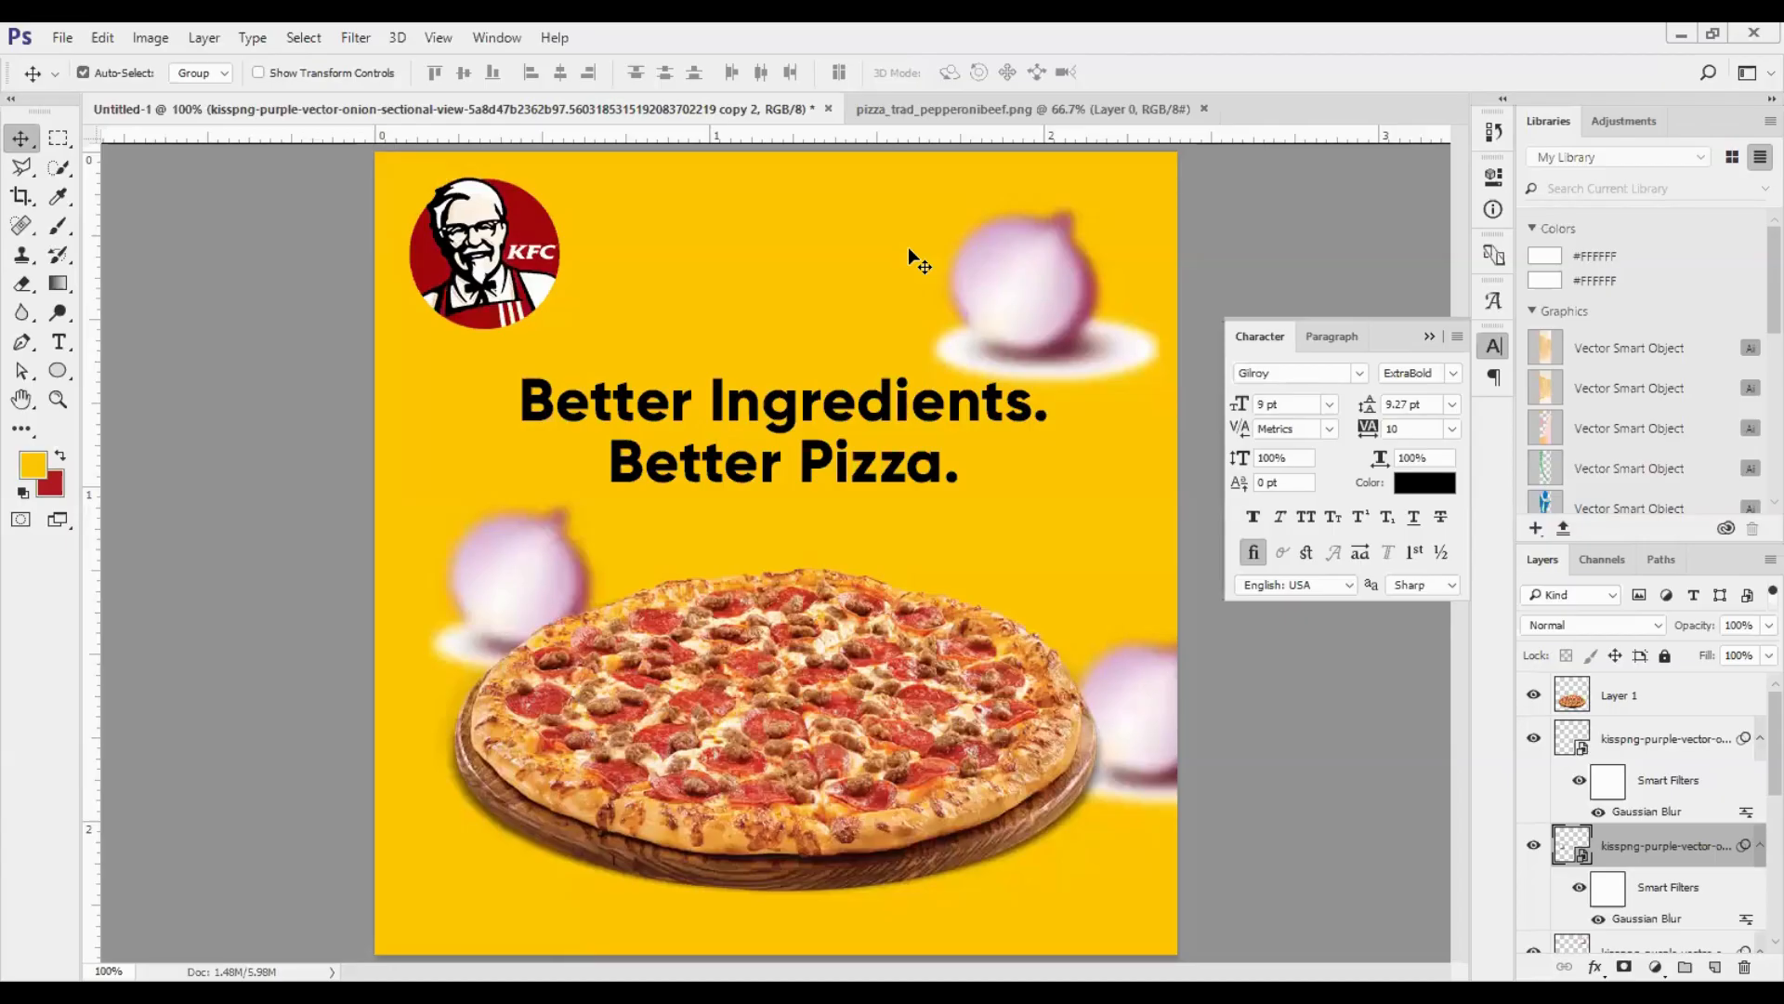
- In the Photoshop pizza post, delete the blurred onion copies above the slogan and beside the pizza's left edge
key("Delete")
key("Delete")
key("Delete")
key("Delete")
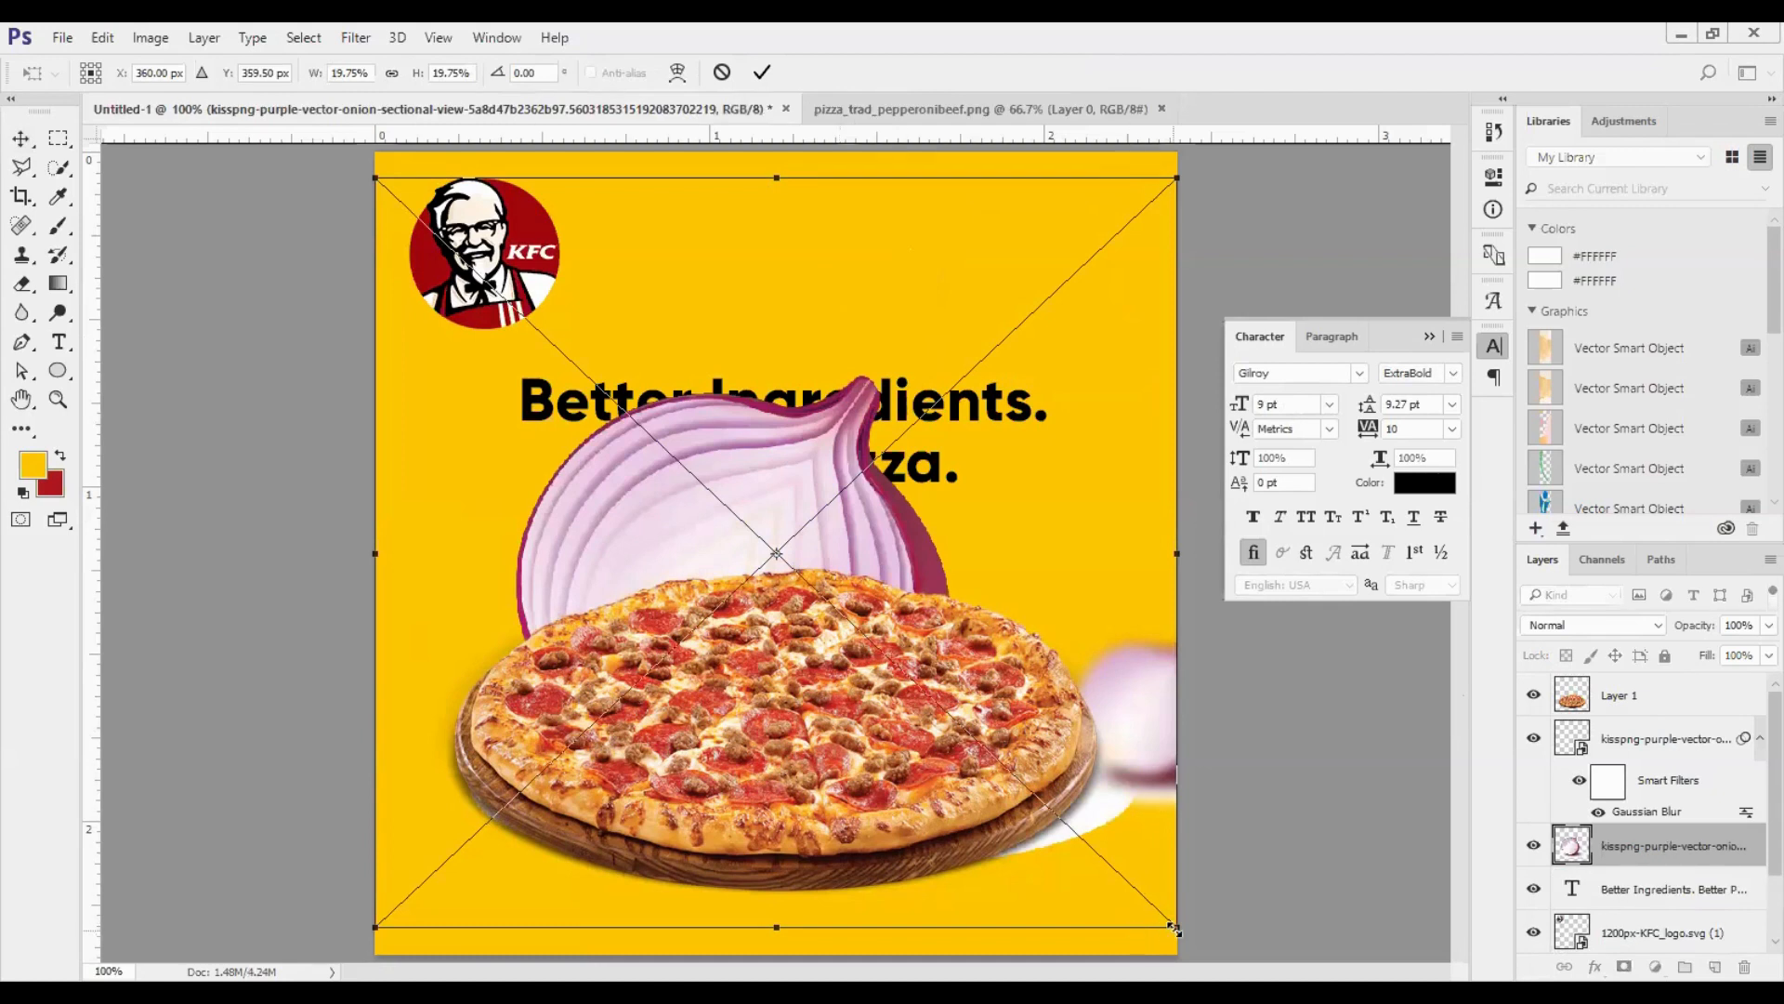
- Scale the placed onion to about 8.45% and move it above the slogan's right end
left_click_drag(1173, 928, 913, 708)
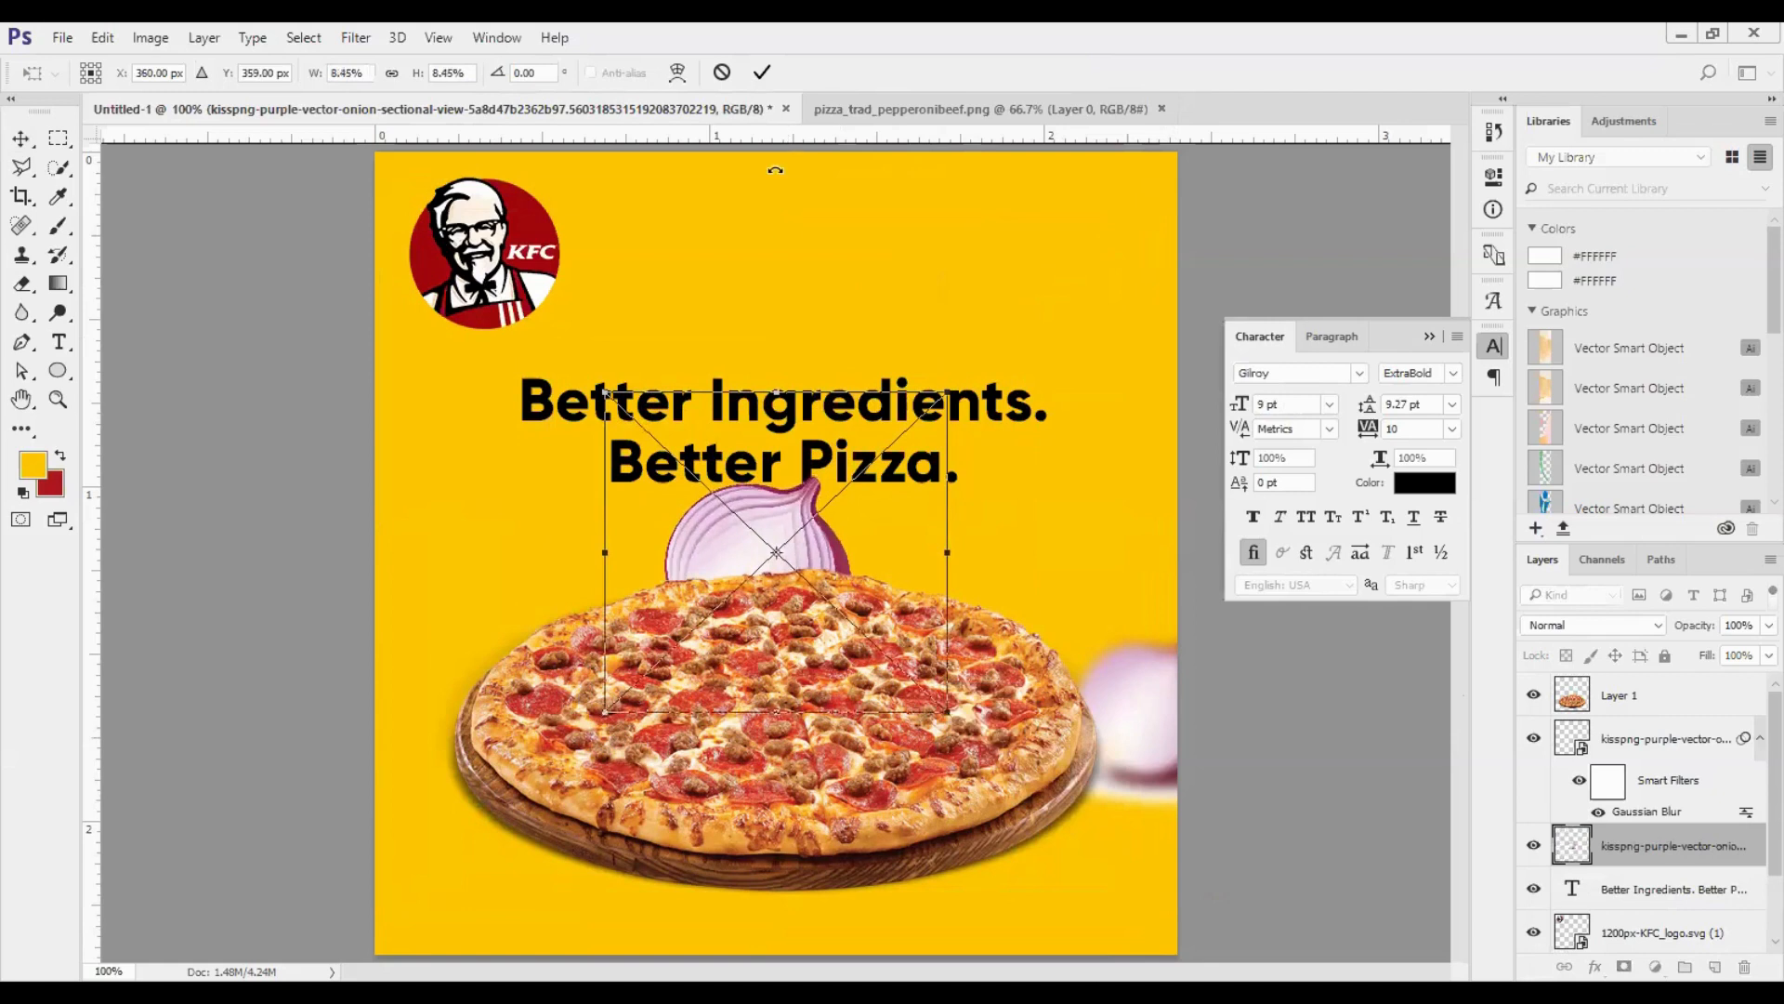
key("Return")
left_click_drag(777, 510, 993, 243)
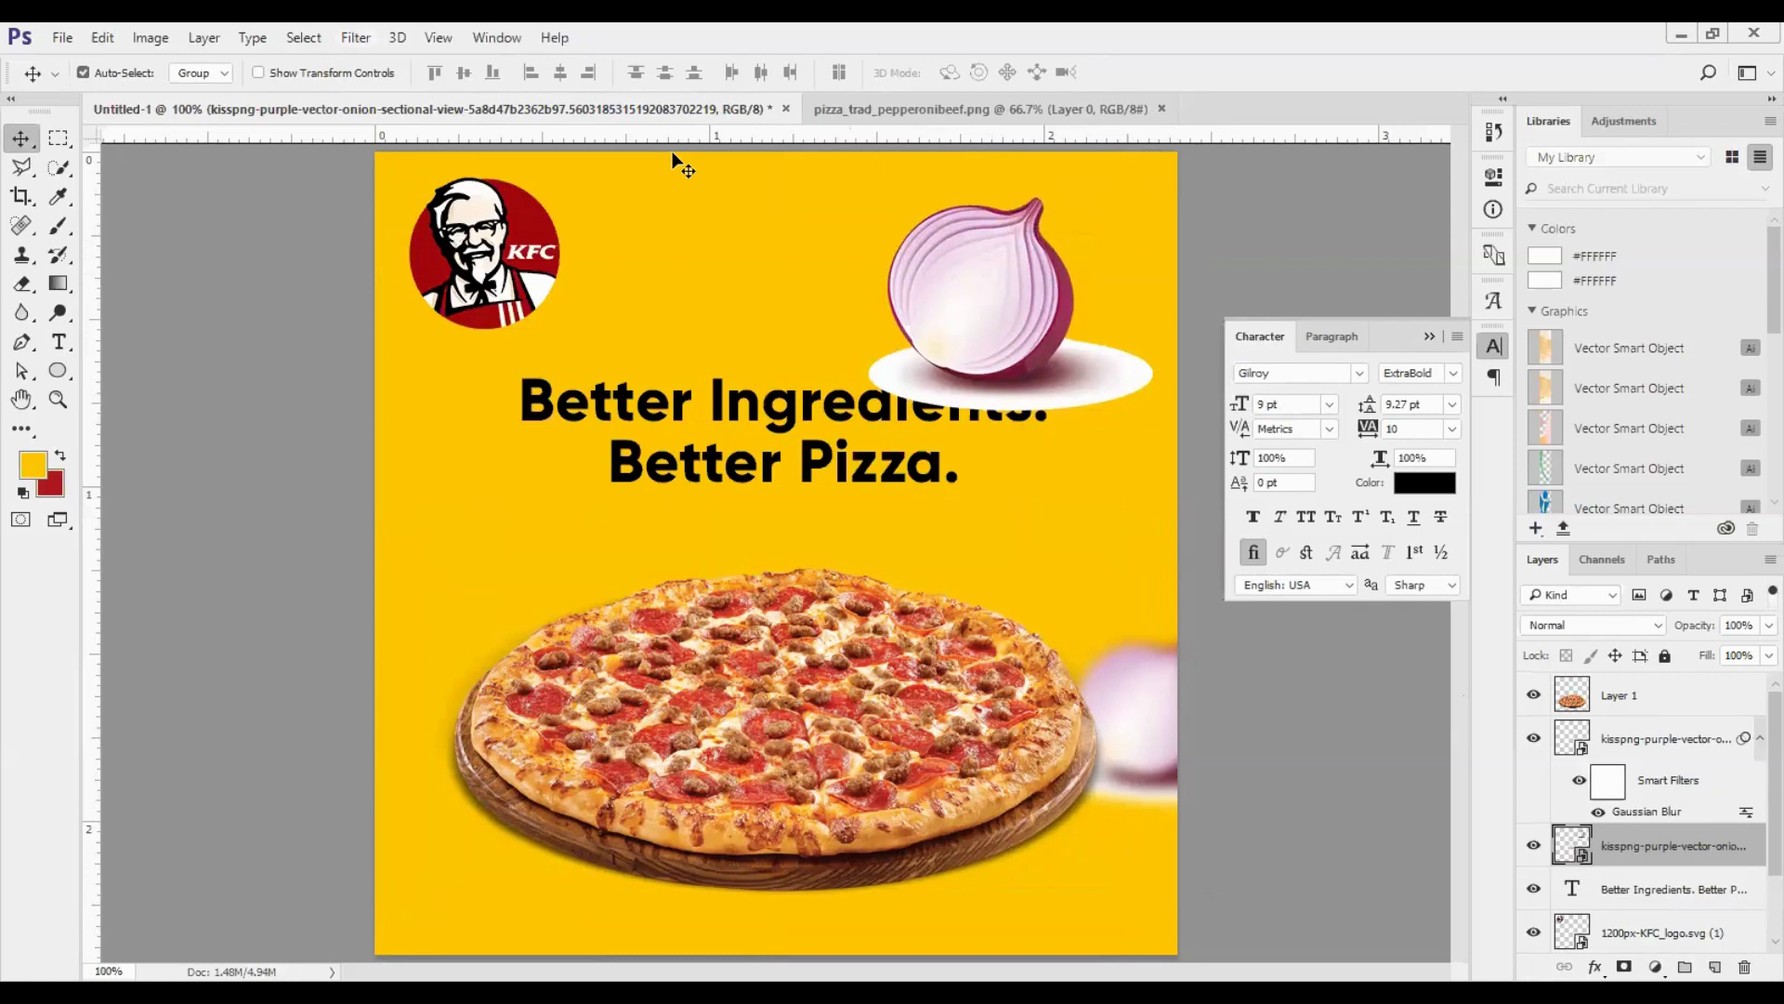
- Apply a Gaussian Blur with a 5-pixel radius to the onion above the slogan and hide its layer
key("alt+t")
mouse_move(397, 292)
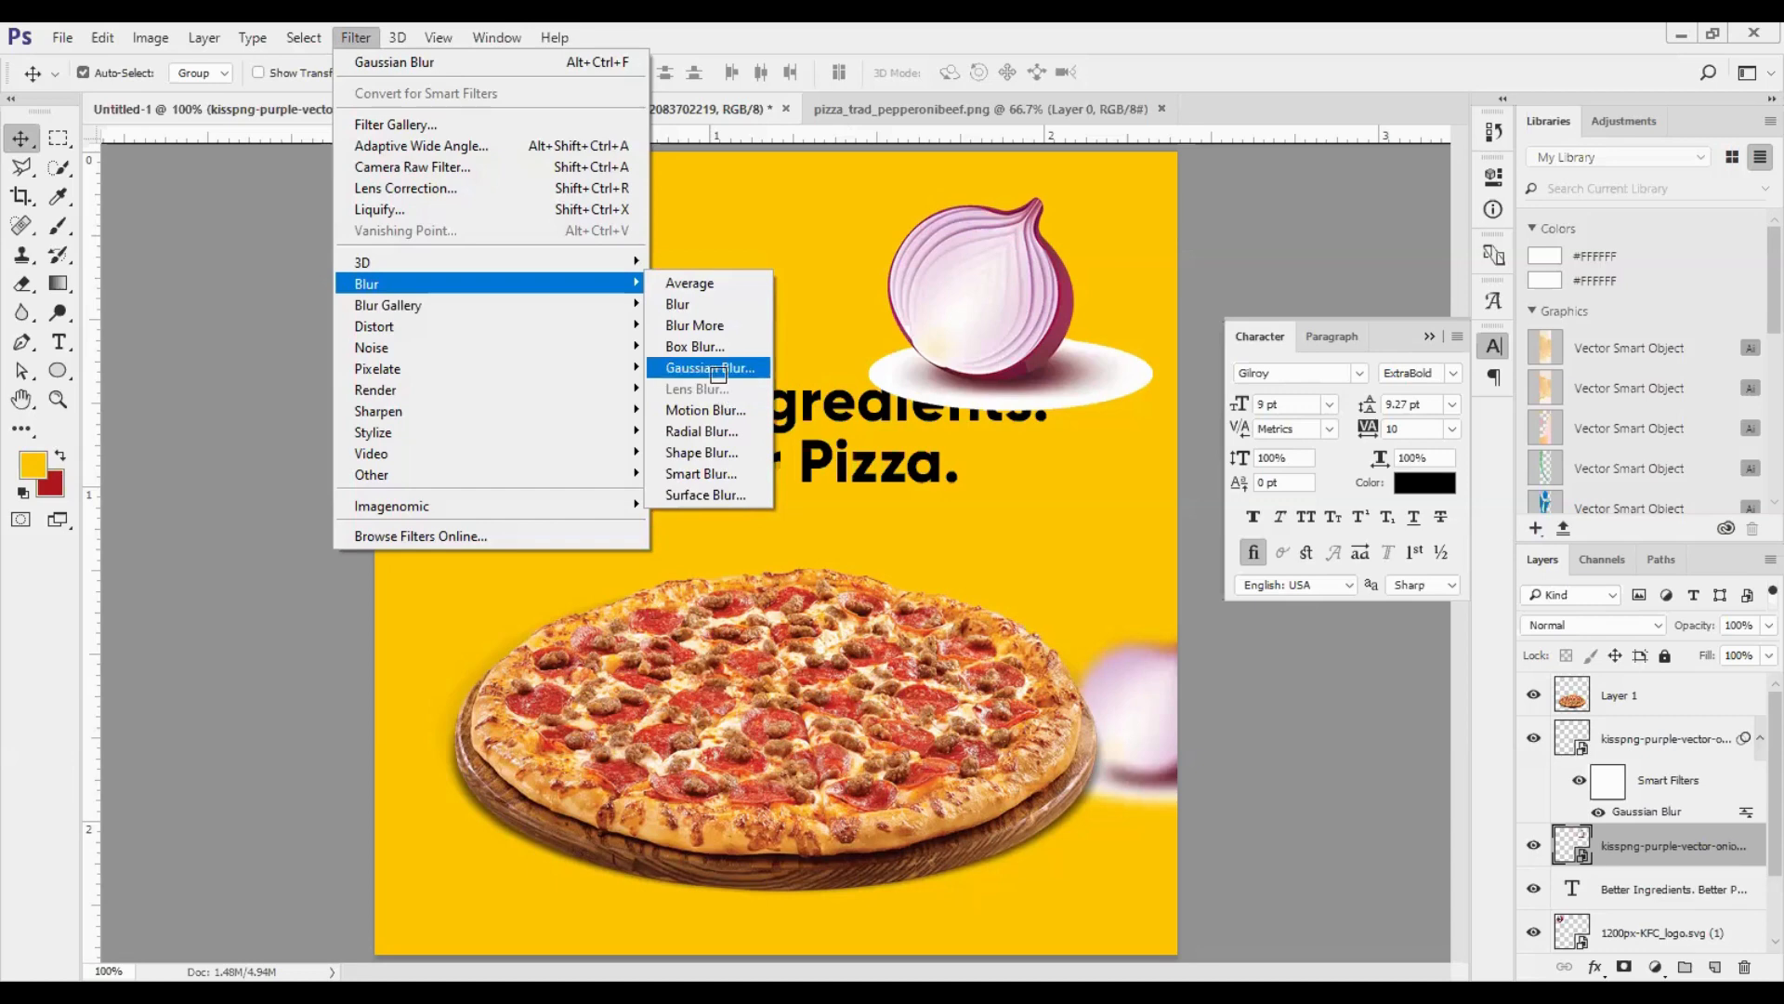
left_click(718, 376)
left_click_drag(1394, 284, 1489, 115)
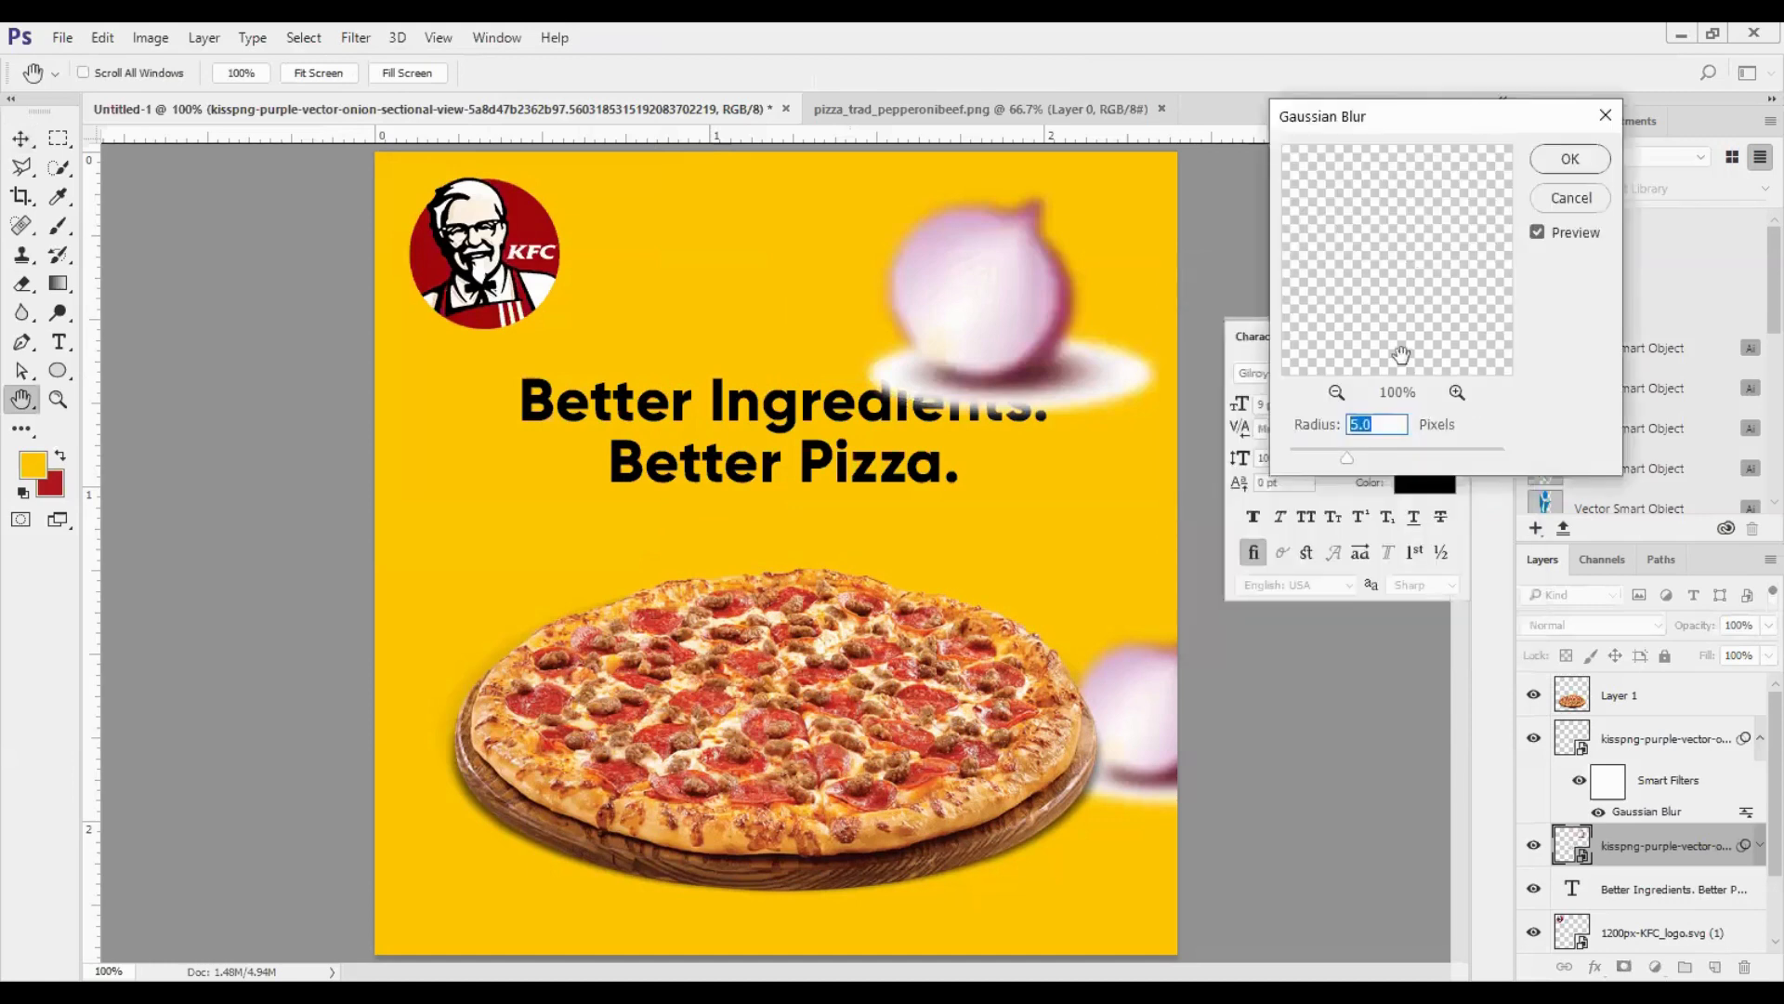
type("7")
left_click_drag(1398, 137, 1433, 61)
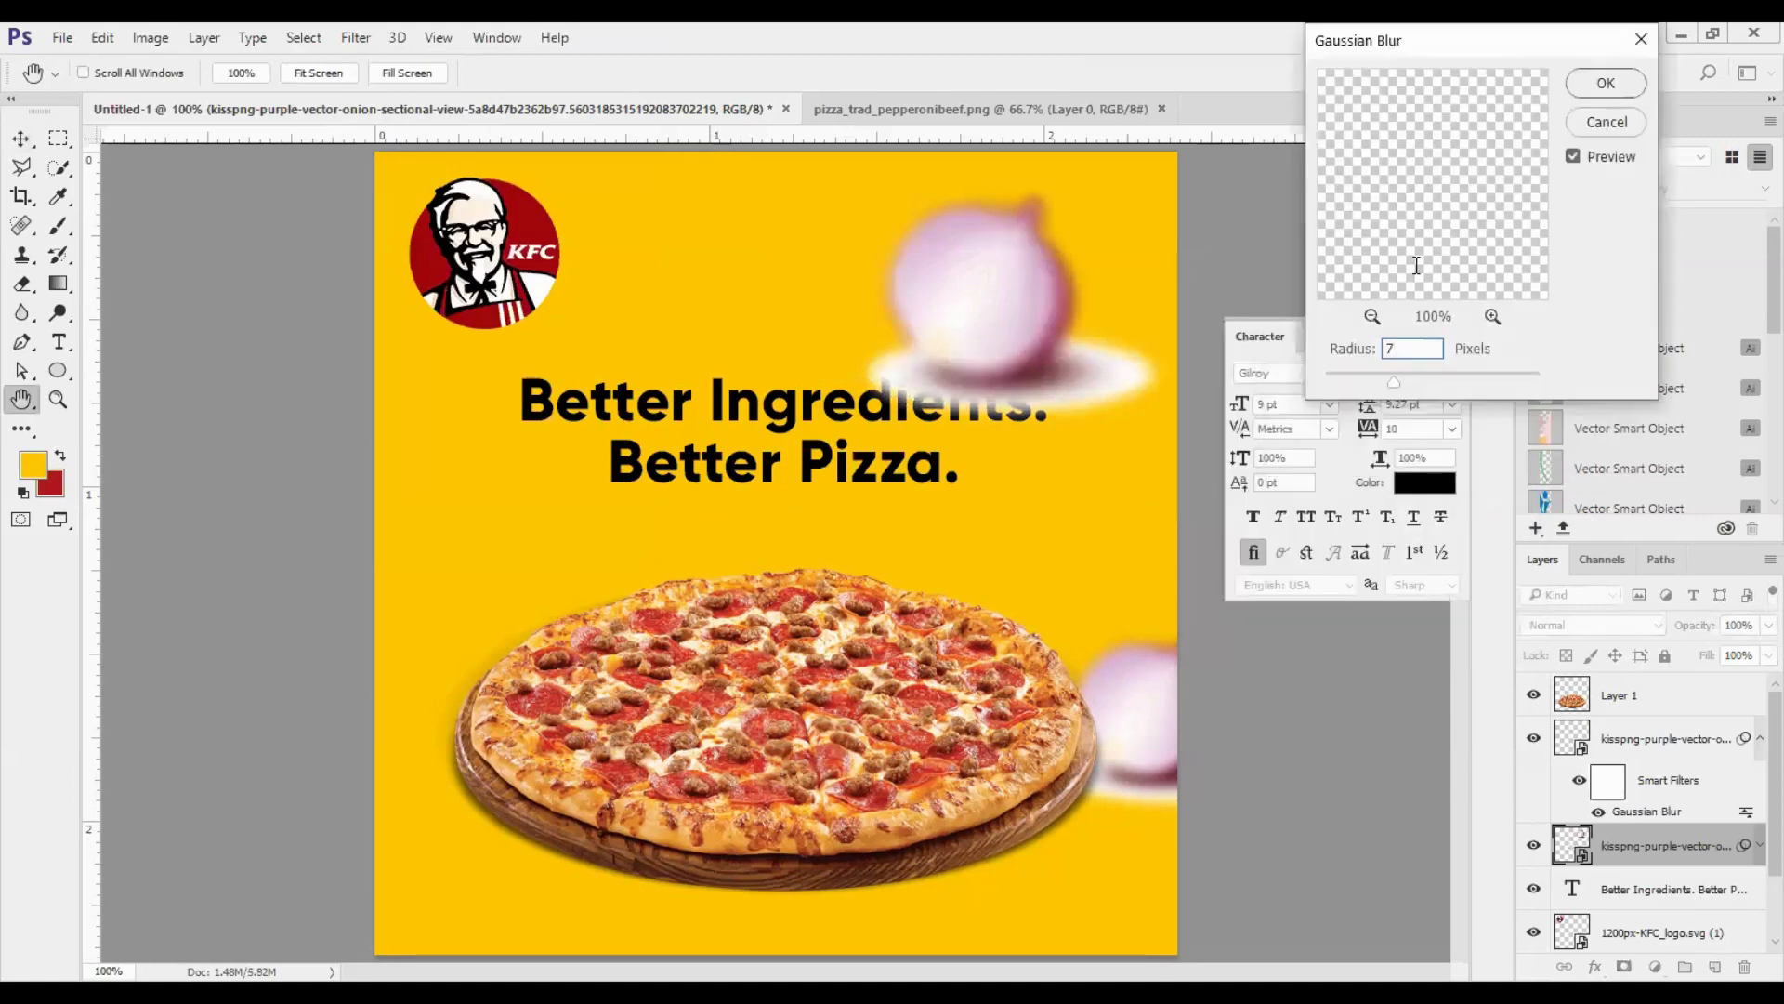
left_click_drag(1397, 382, 1411, 382)
left_click(1453, 384)
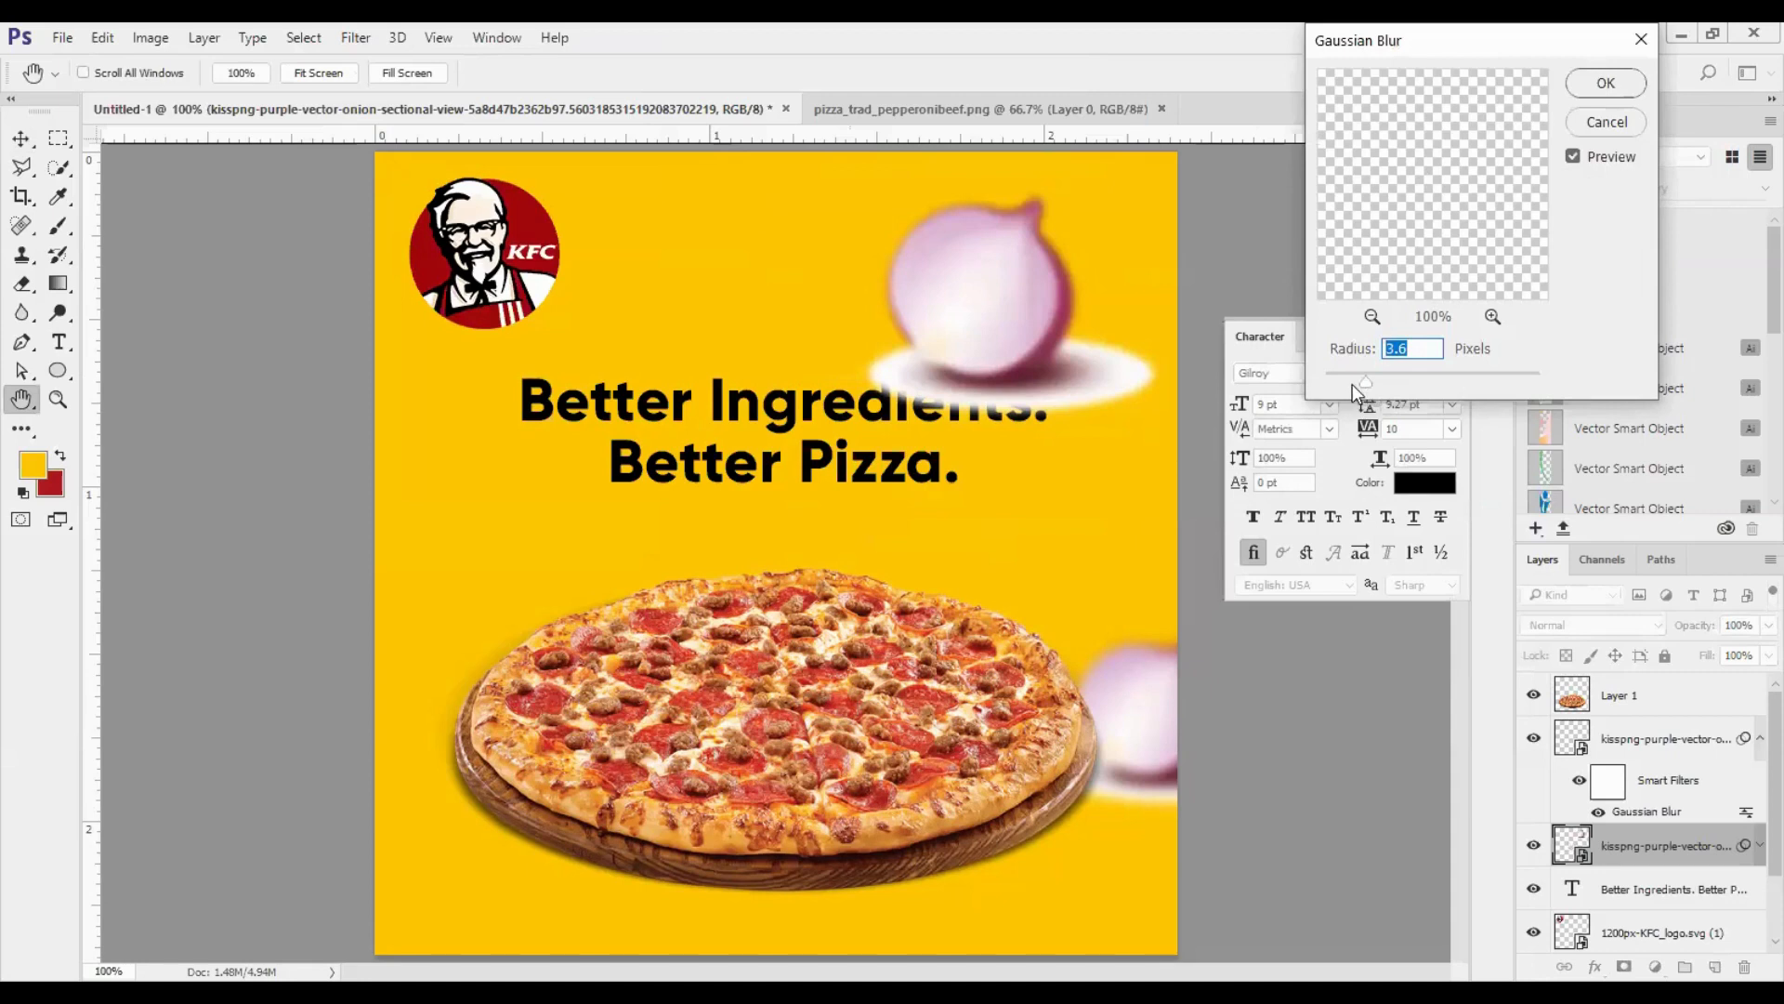
left_click_drag(1342, 383, 1365, 388)
type("5")
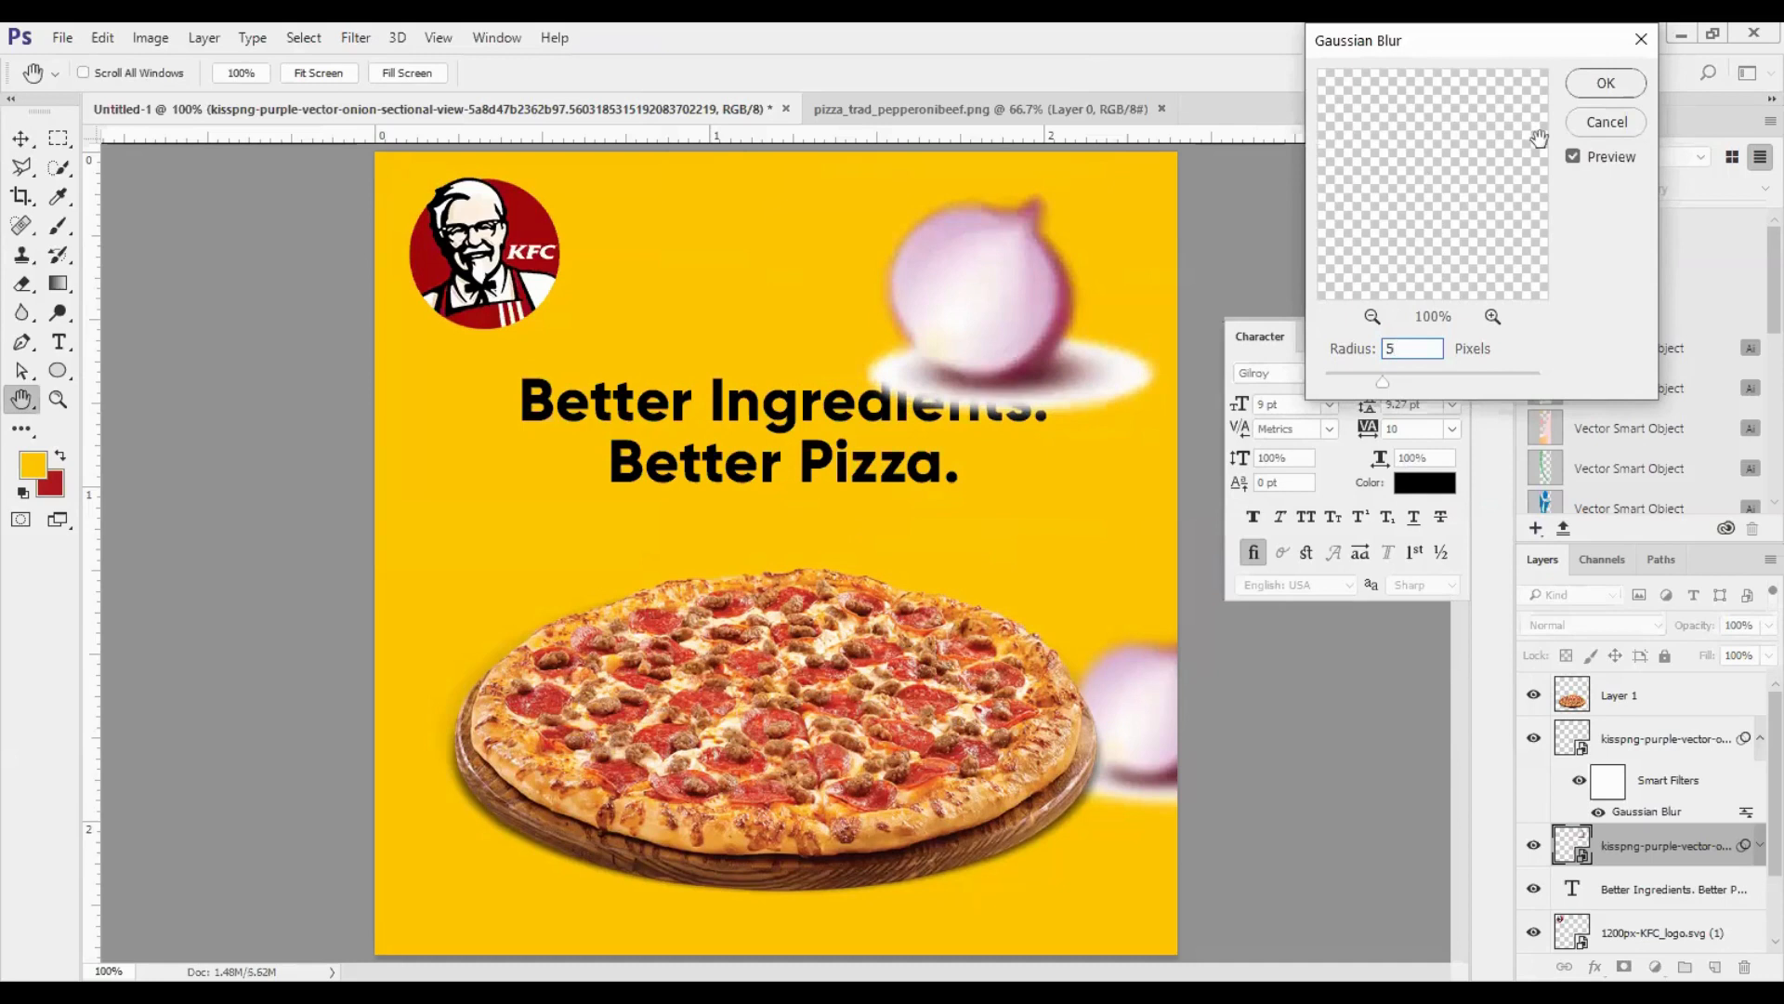
left_click(1608, 85)
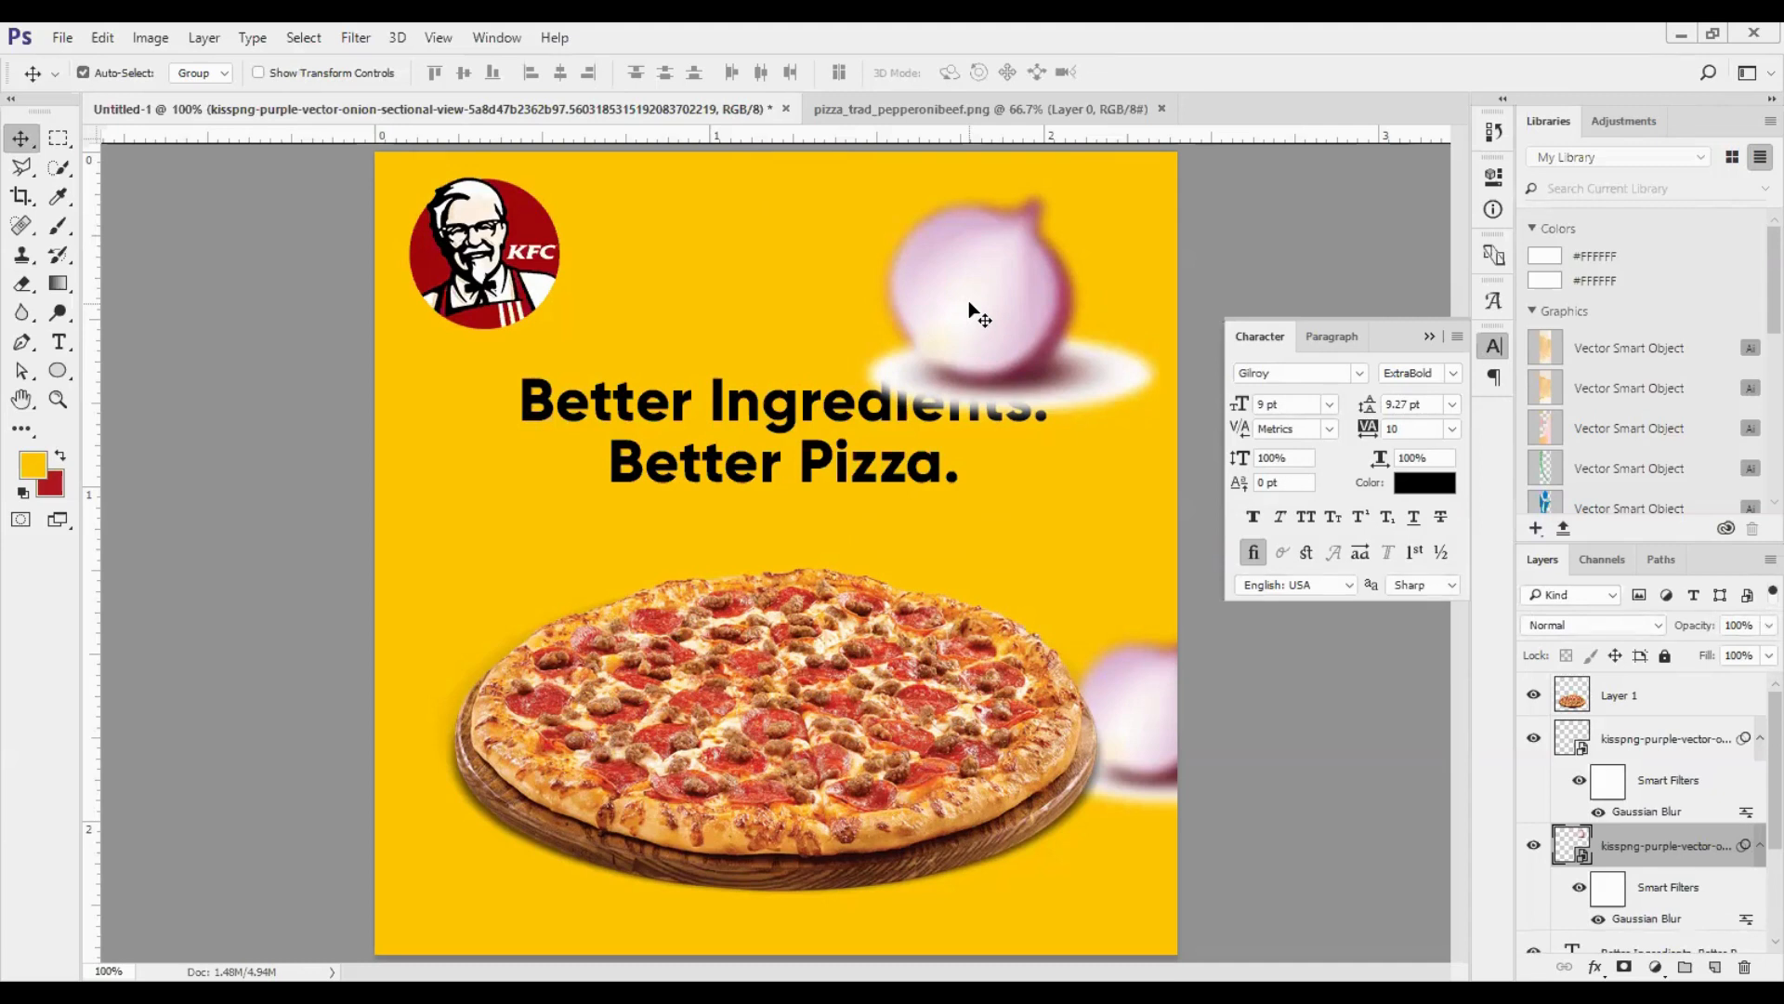
left_click(1533, 845)
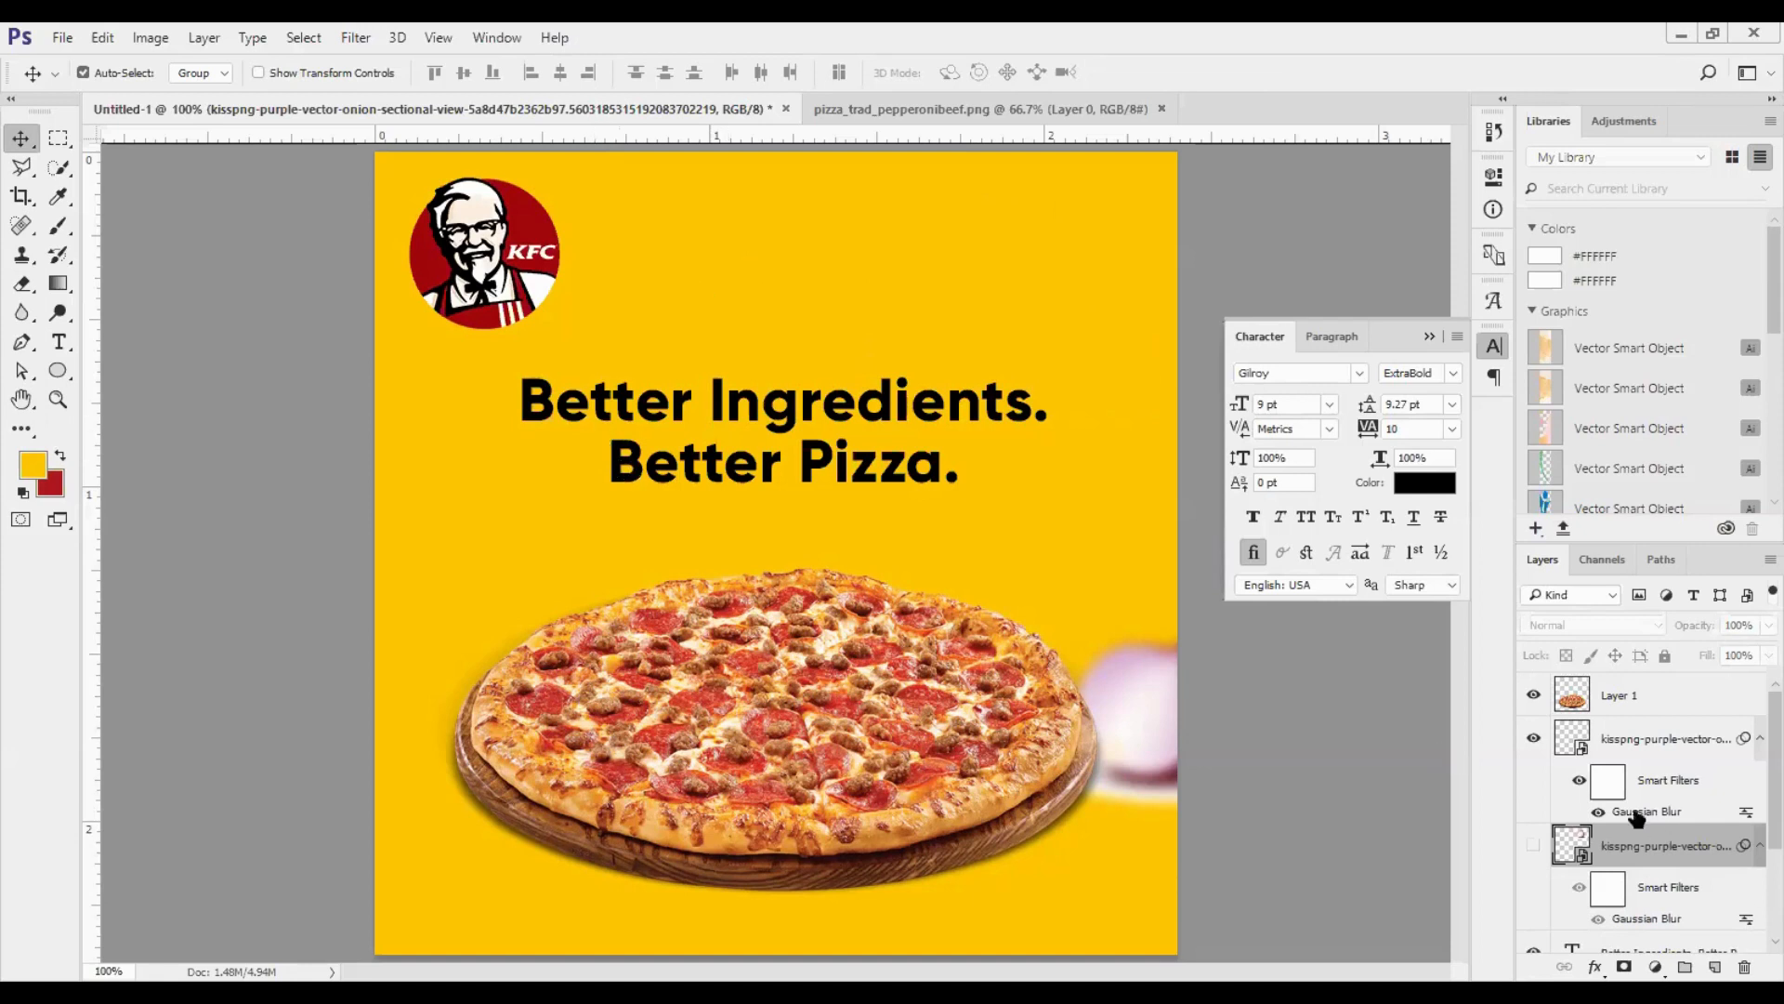
- Add an empty text layer on top of the pizza layer, with its insertion point just above the slogan
left_click(1677, 701)
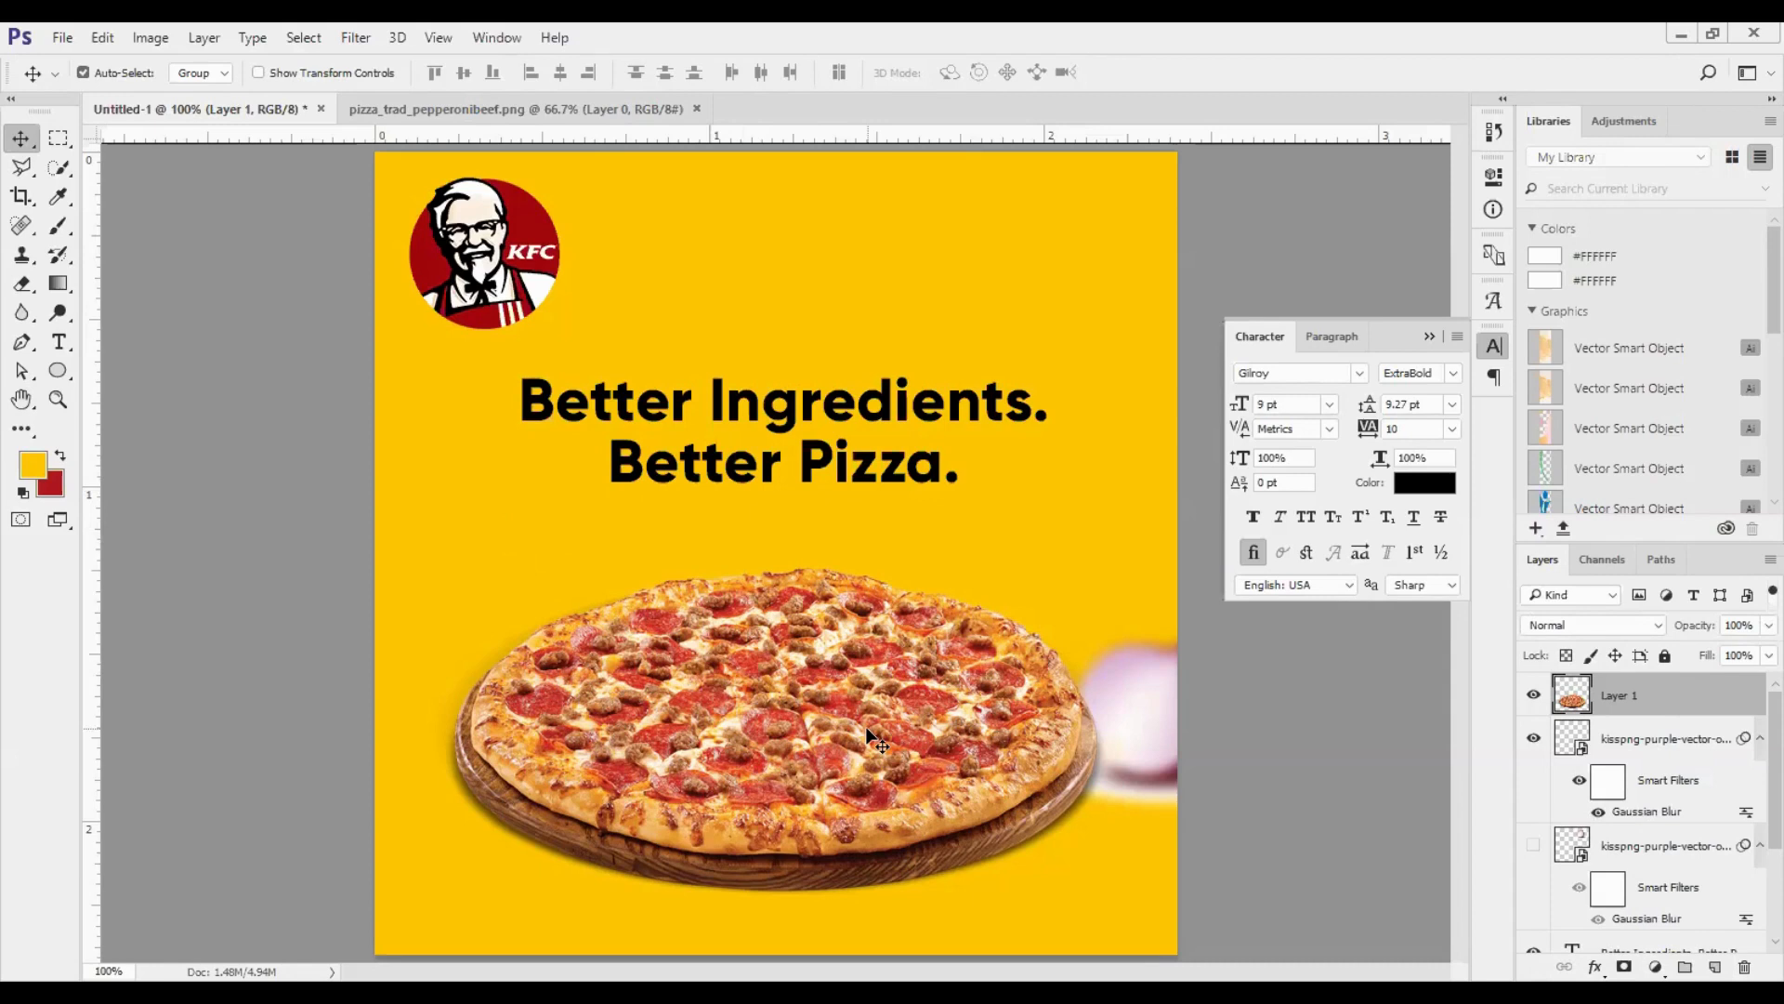
left_click(59, 342)
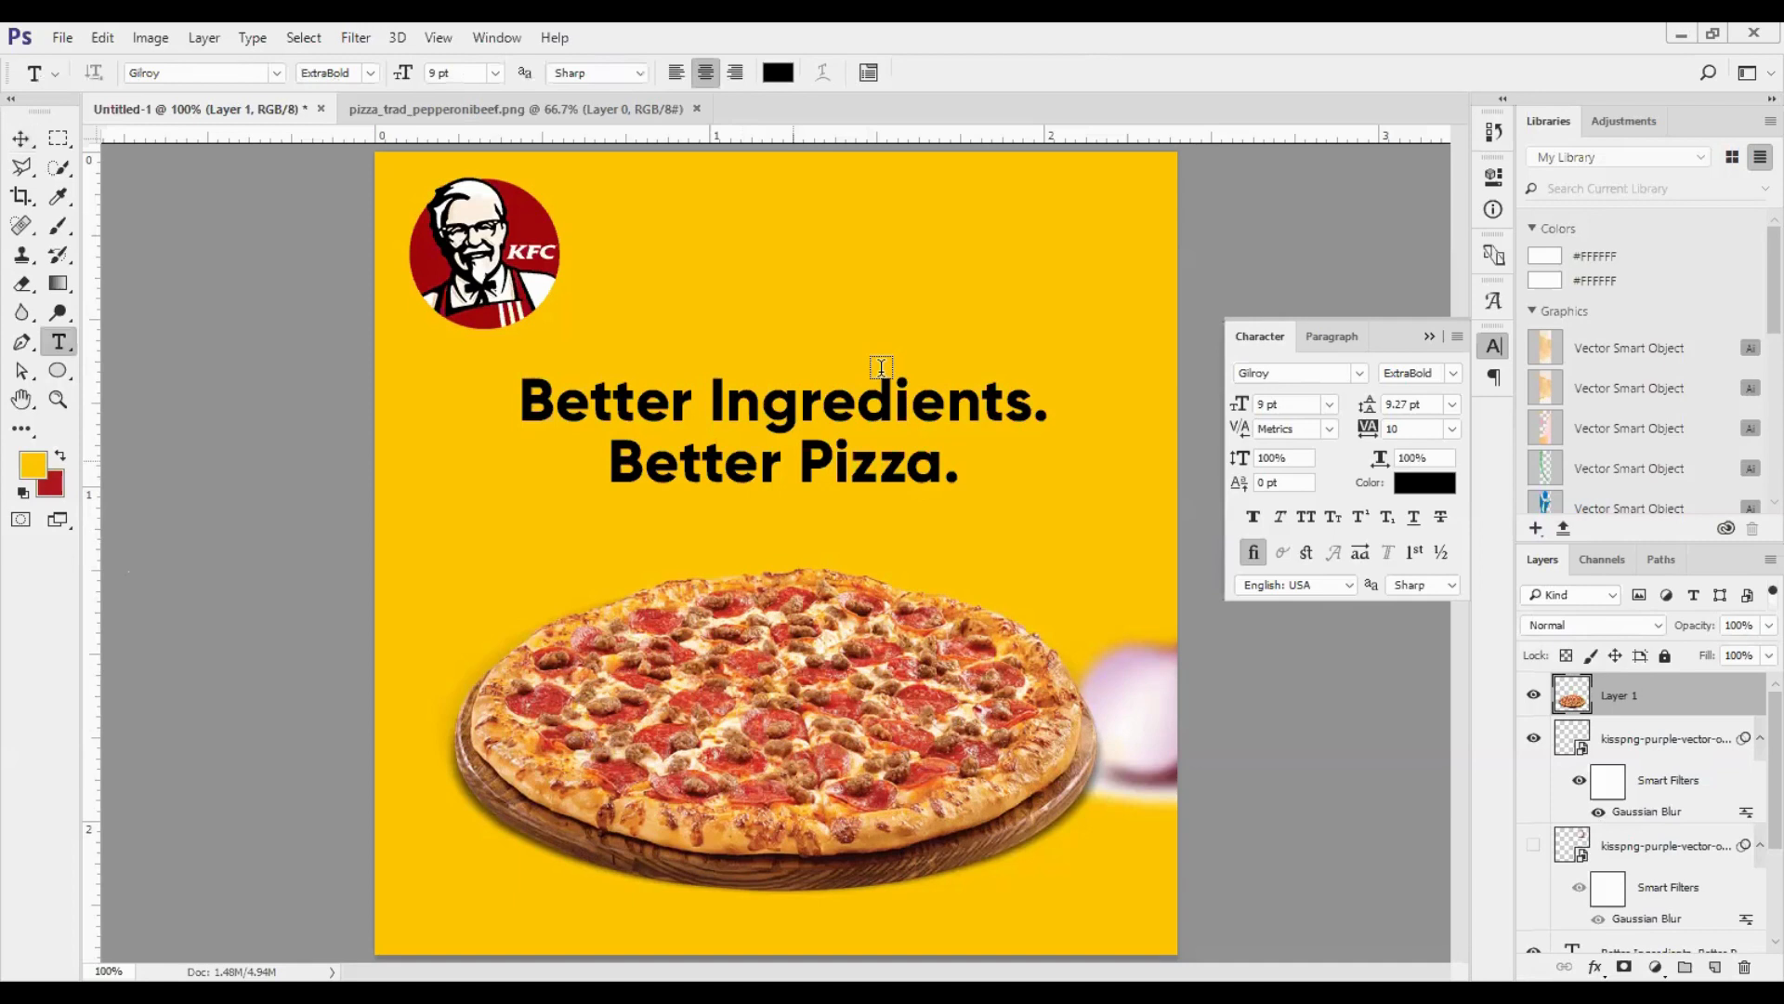
left_click(881, 367)
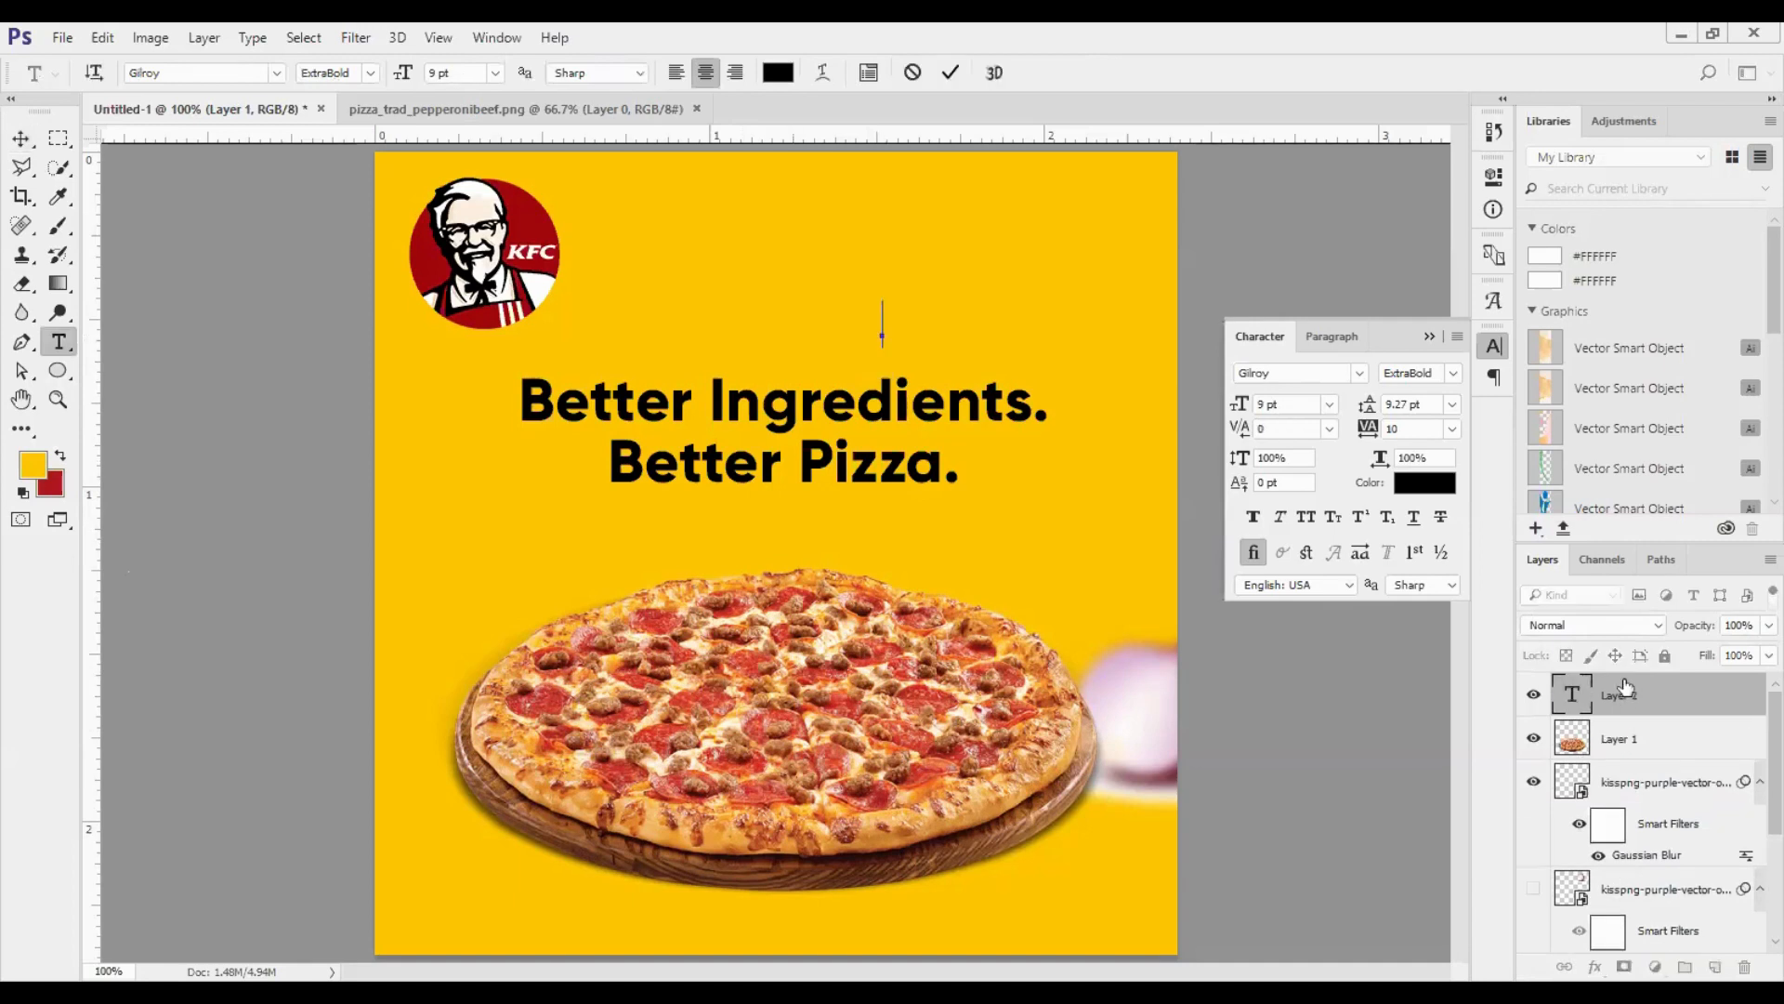
left_click(950, 73)
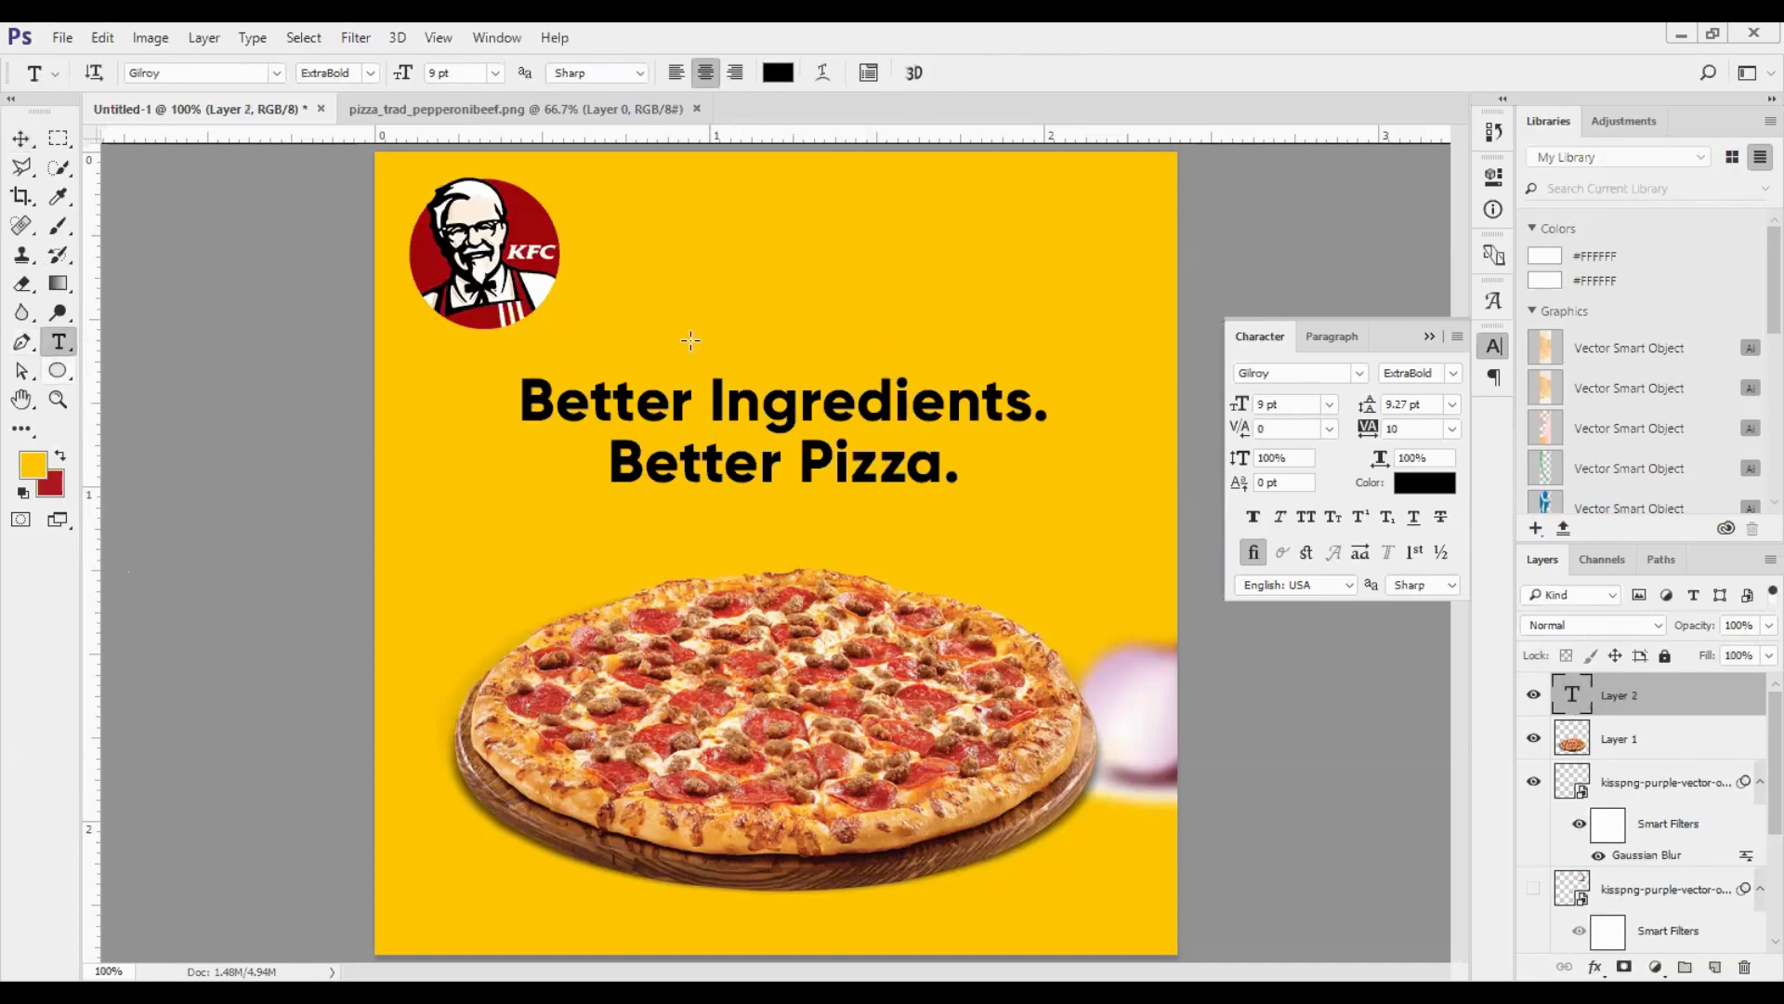
key("u")
left_click_drag(701, 284, 930, 381)
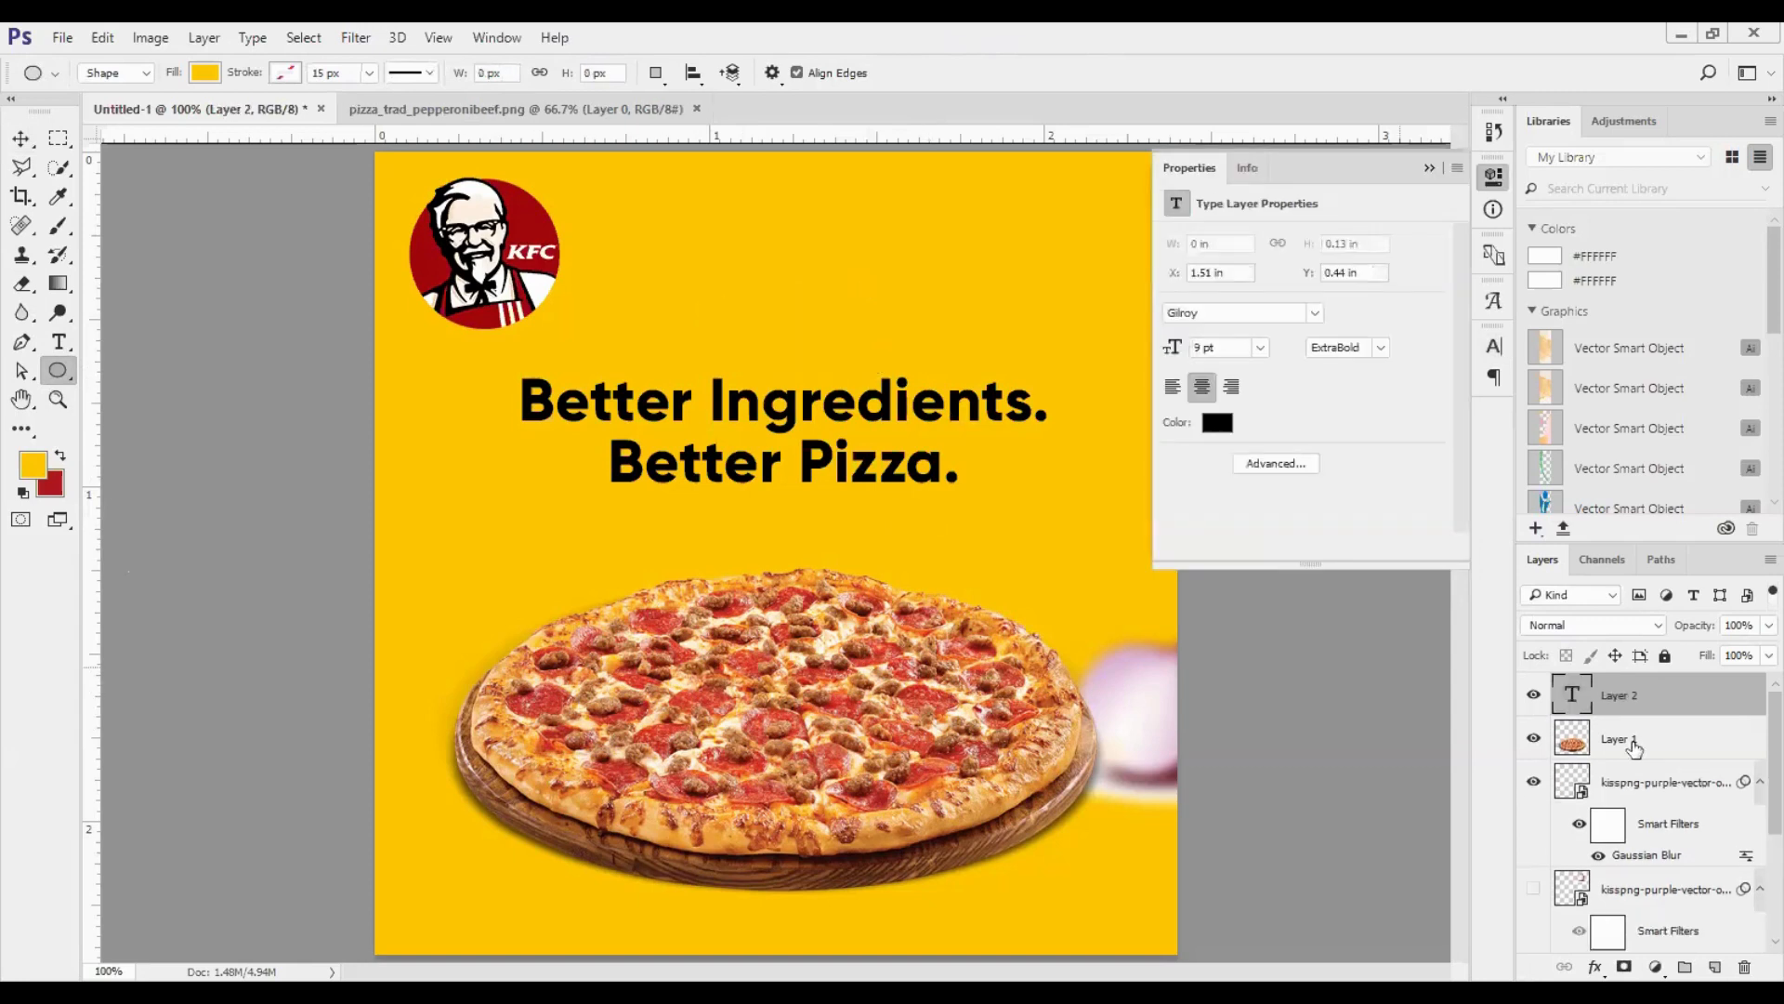
- Create a new layer above the empty text layer, fill it with black 000000, and select the Brush tool
left_click(1717, 968)
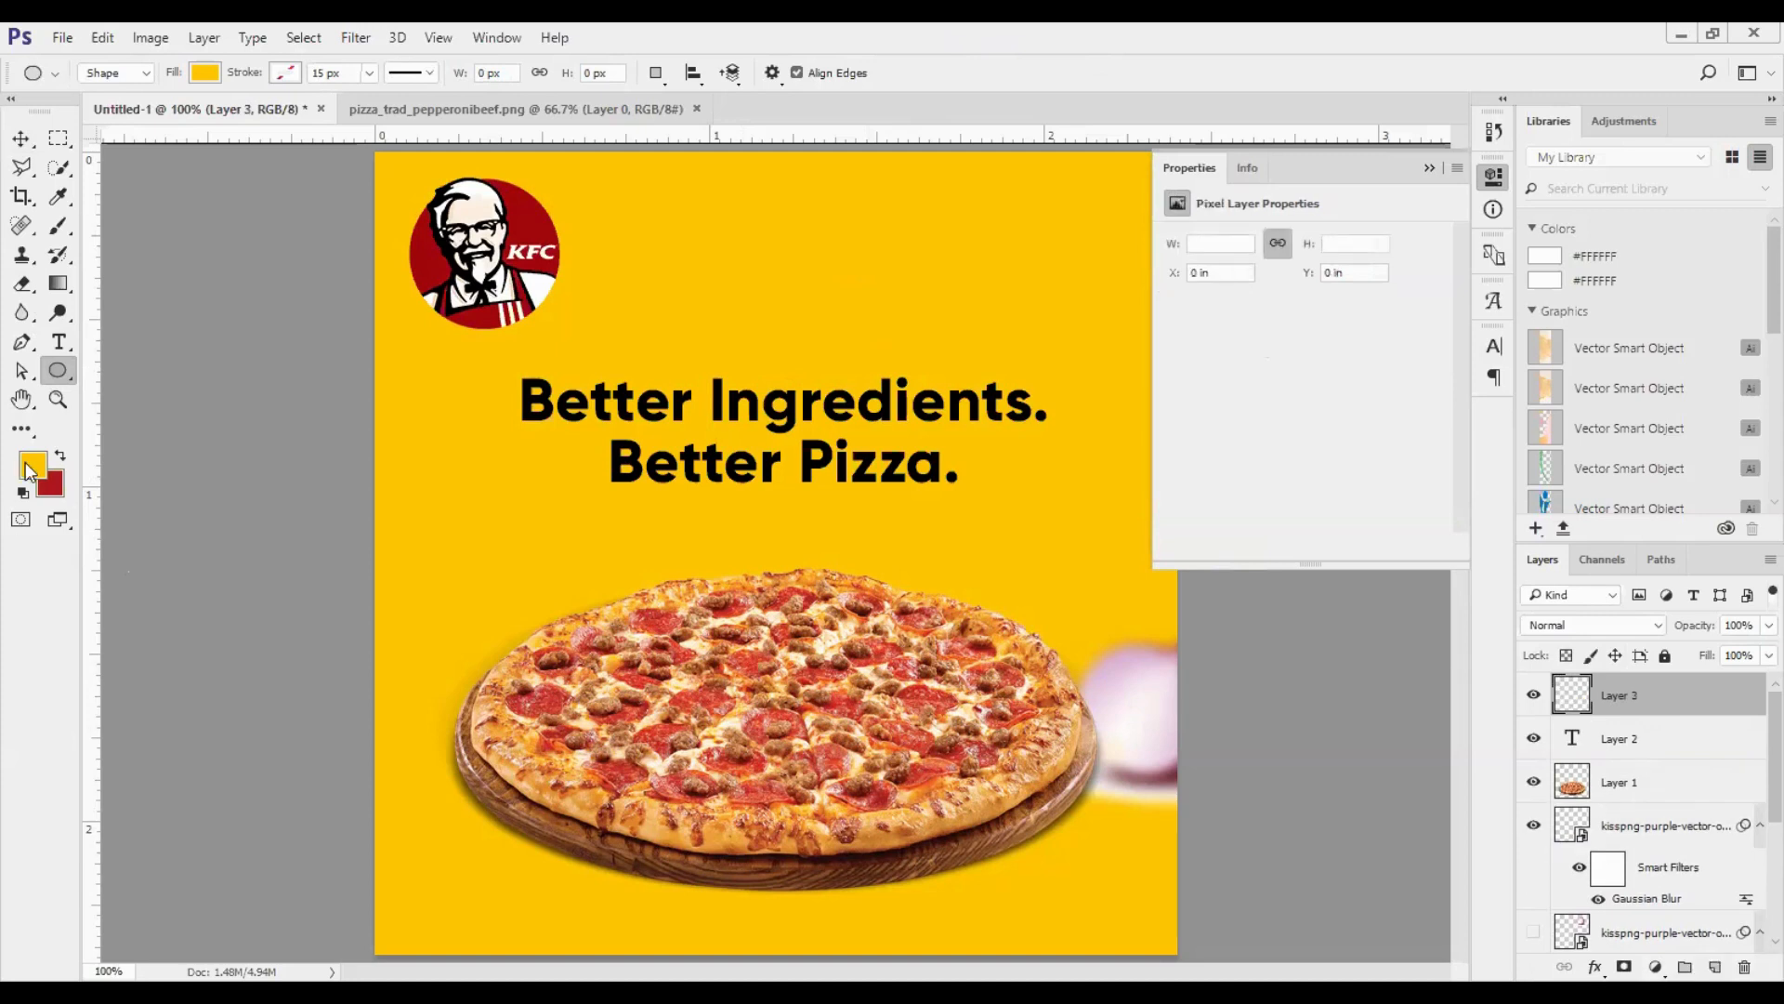
left_click(30, 472)
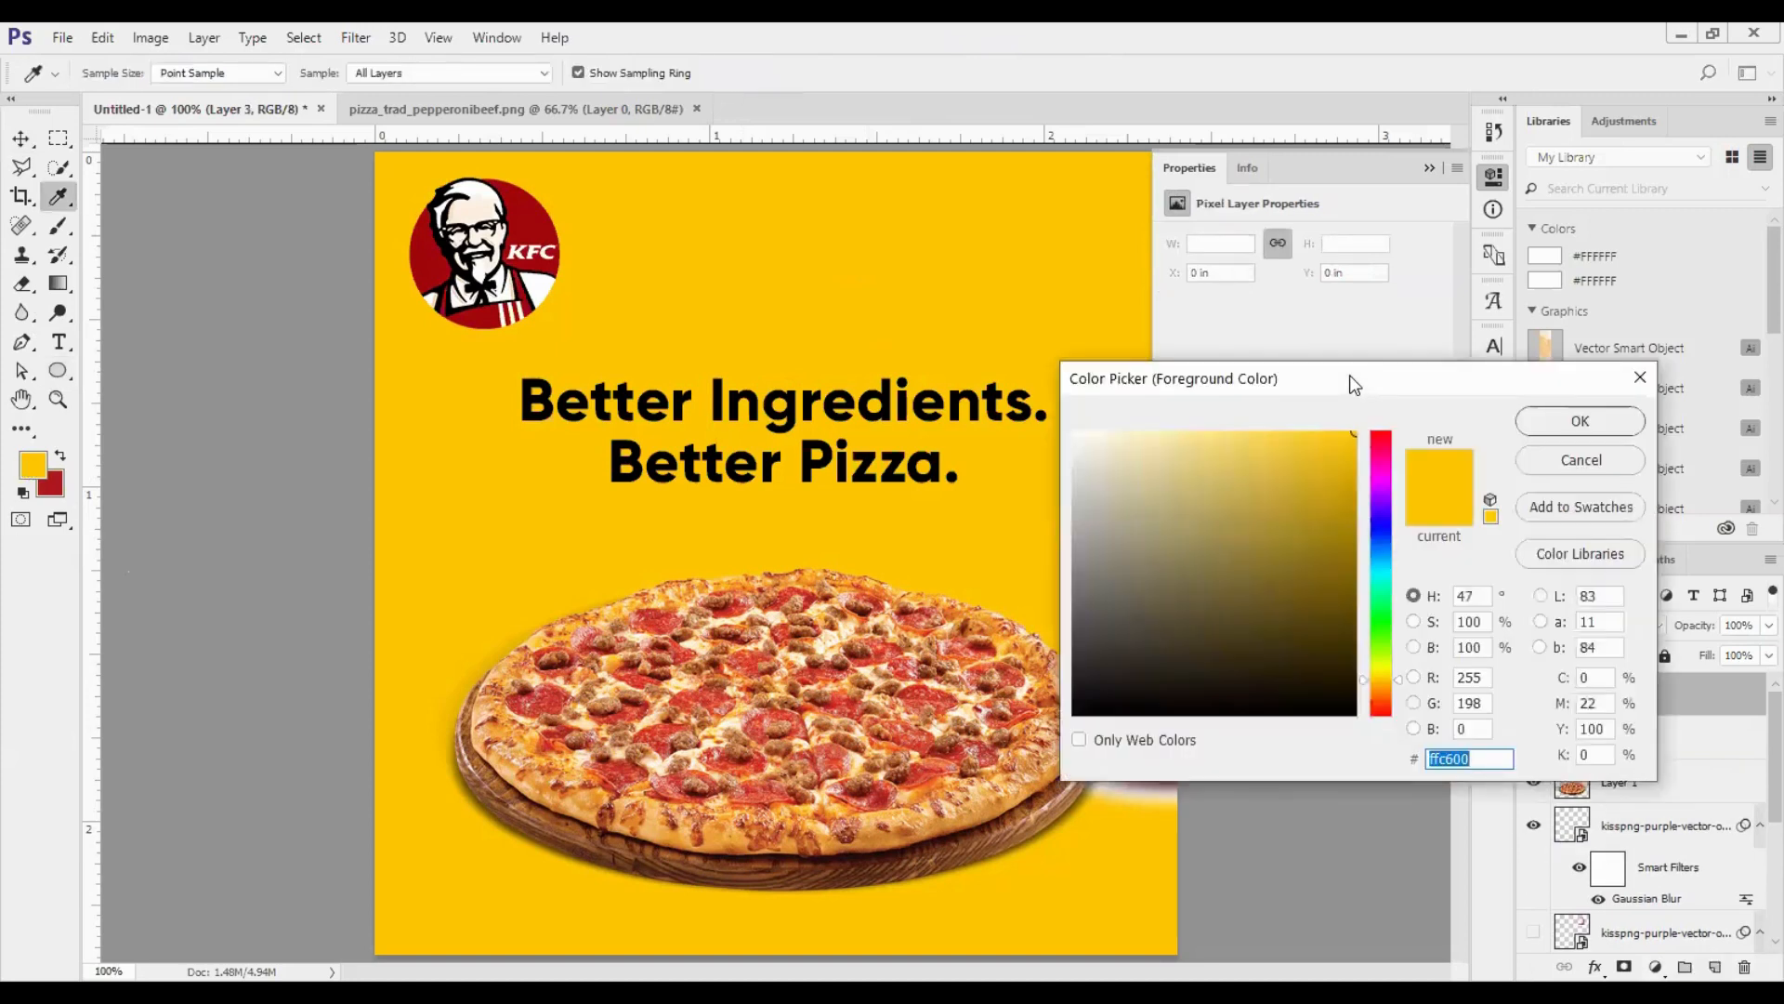
left_click_drag(1144, 365, 964, 52)
type("000000")
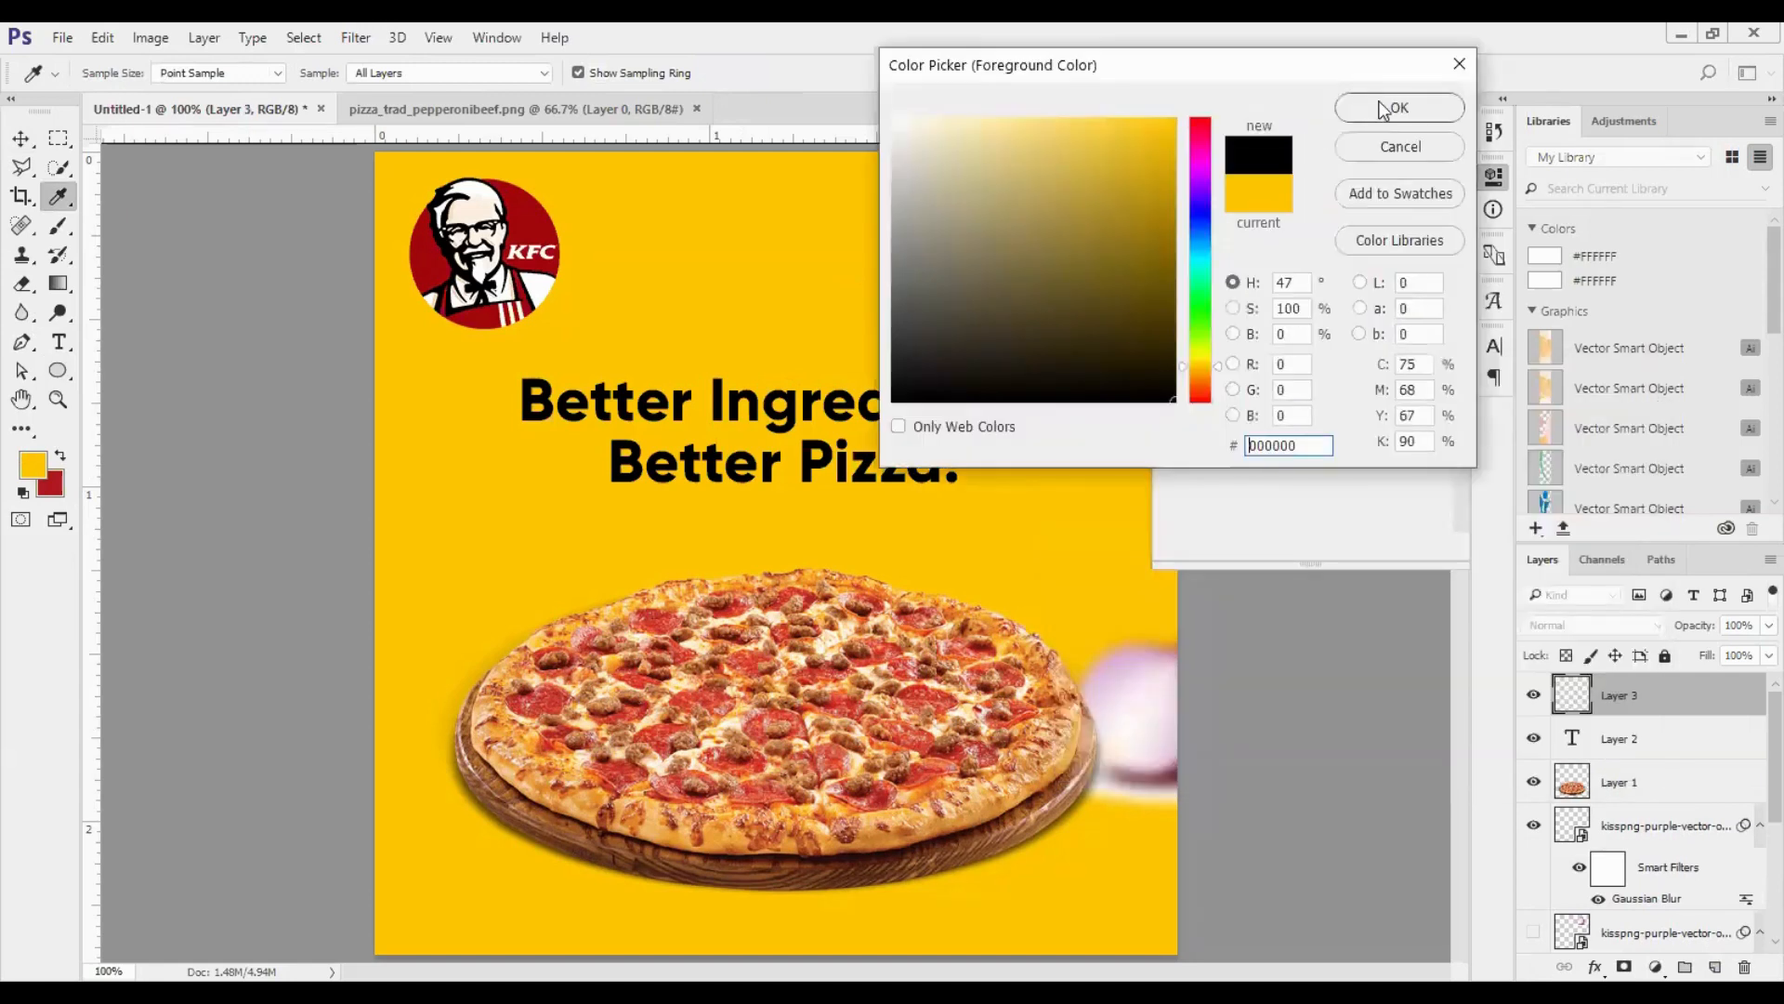
left_click(1384, 108)
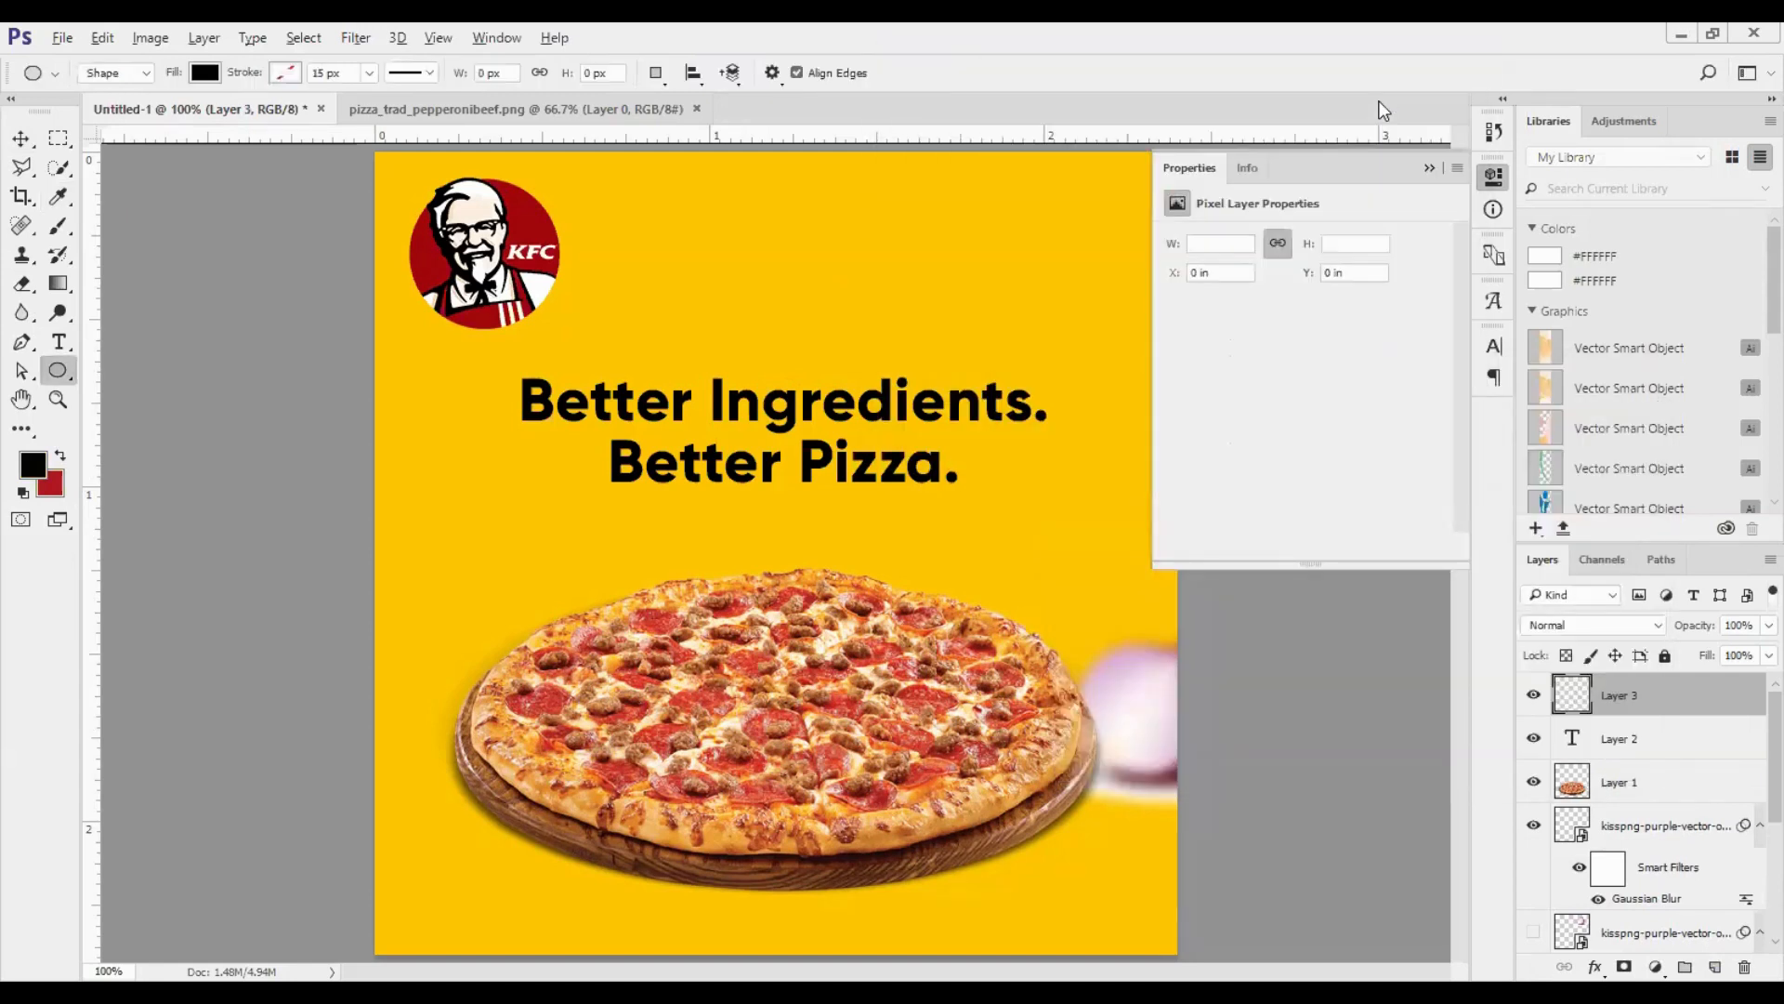
key("alt+BackSpace")
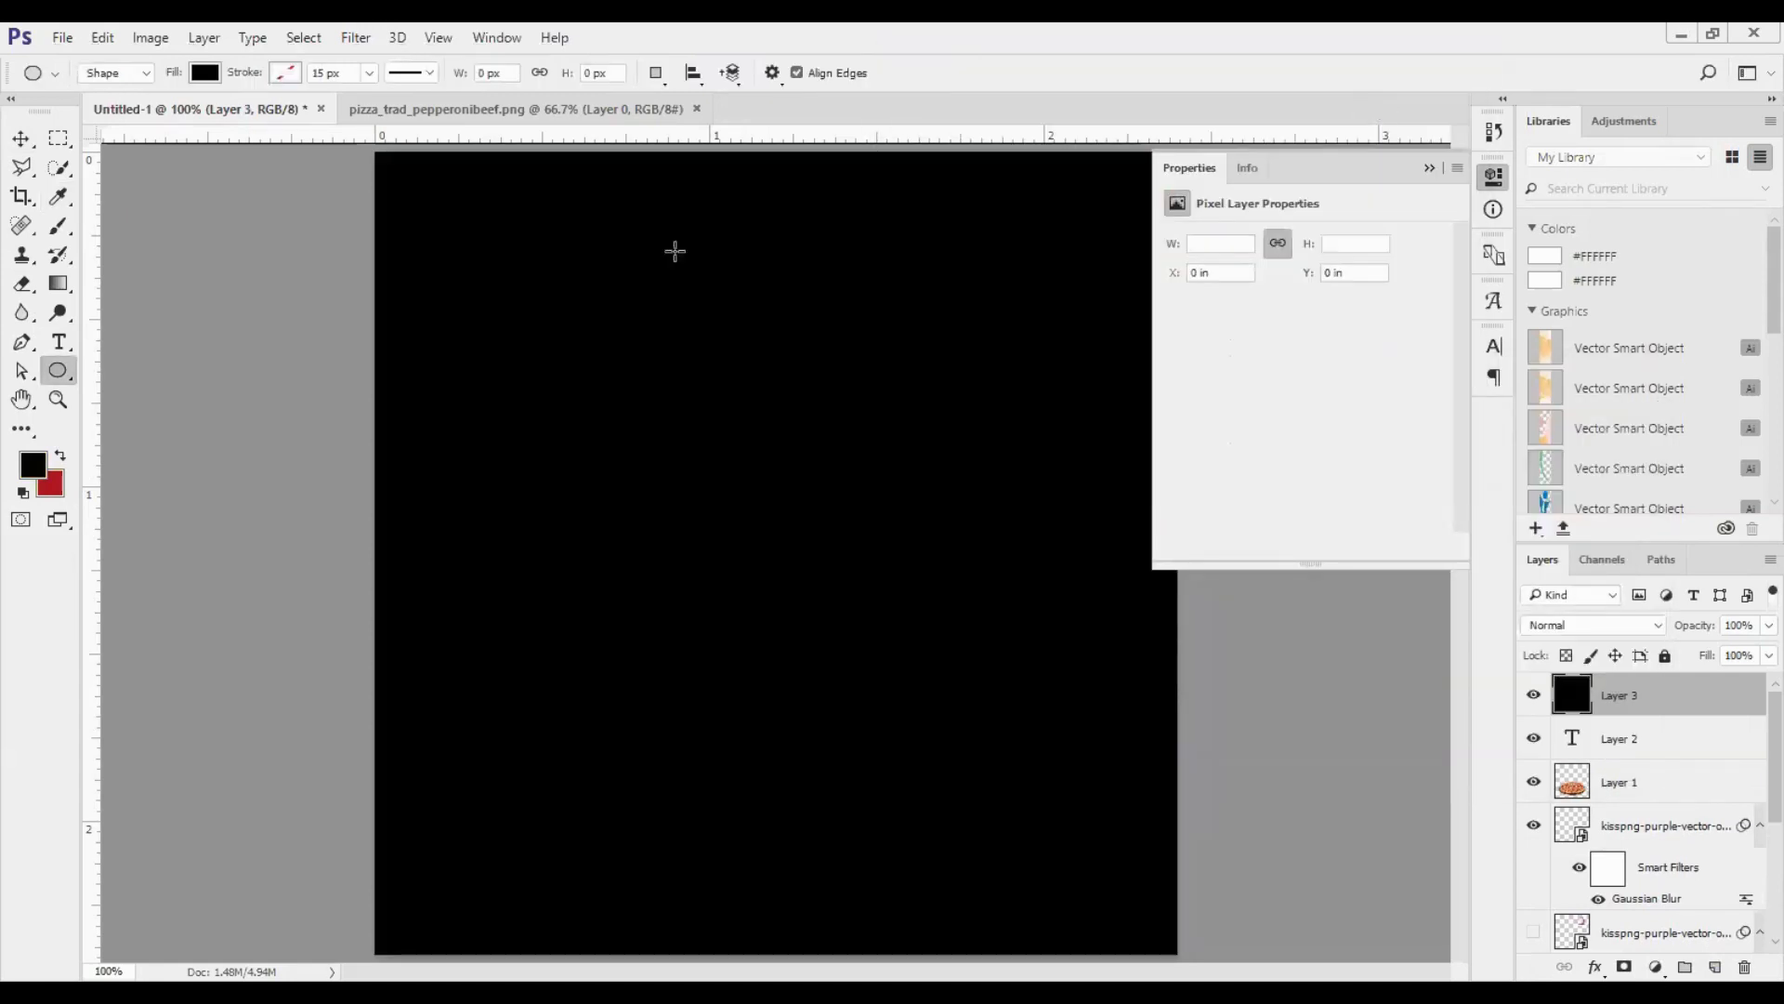
left_click(65, 233)
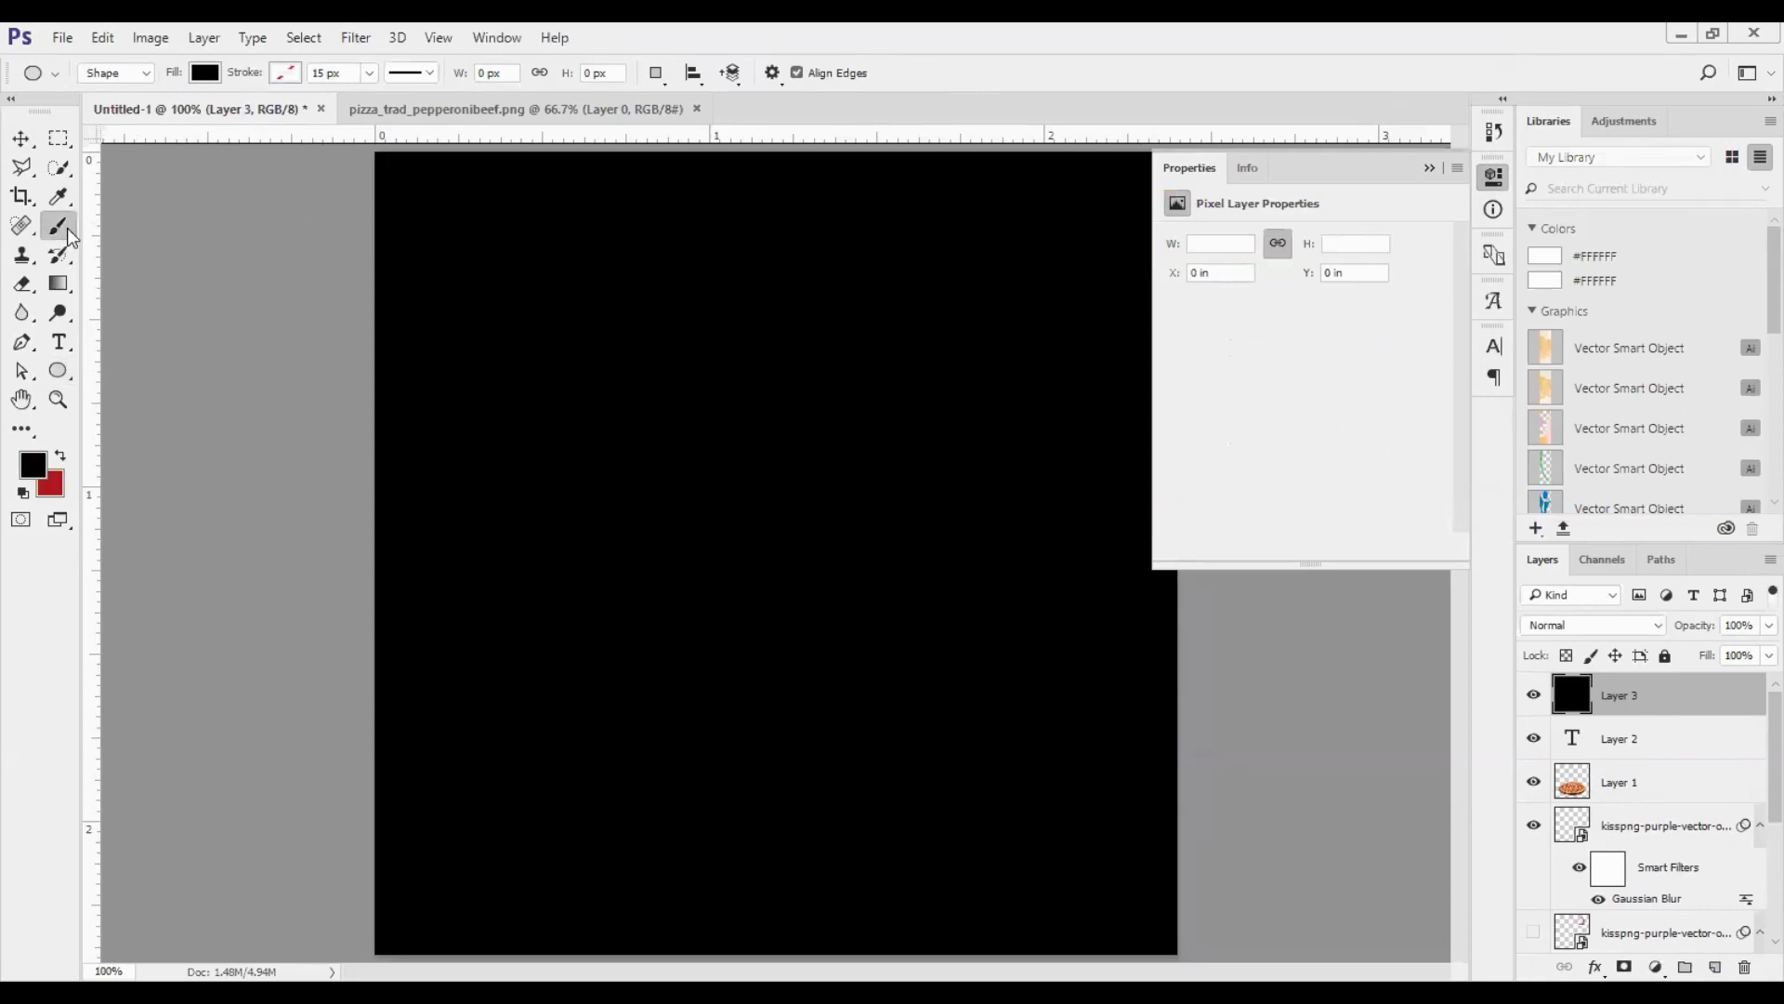
- Erase the centre of the black layer with a soft 700 px Eraser at 0% hardness, leaving a dark vignette around the canvas edges
left_click(20, 284)
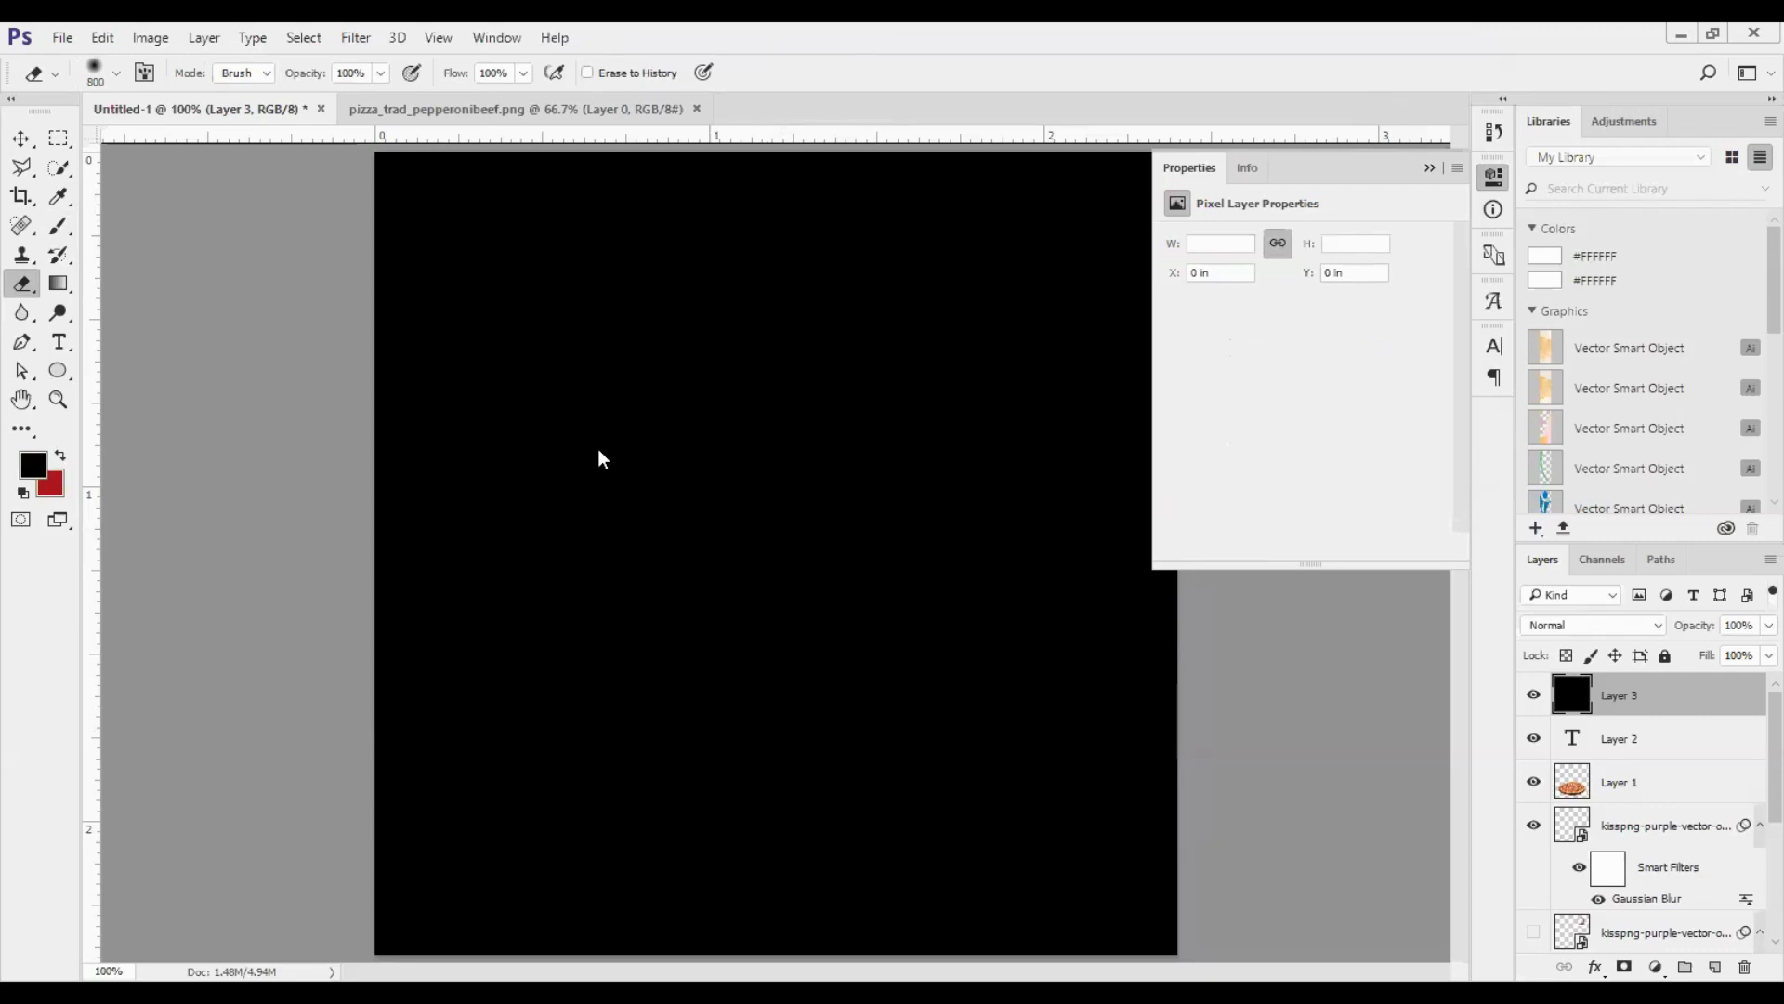
left_click(116, 73)
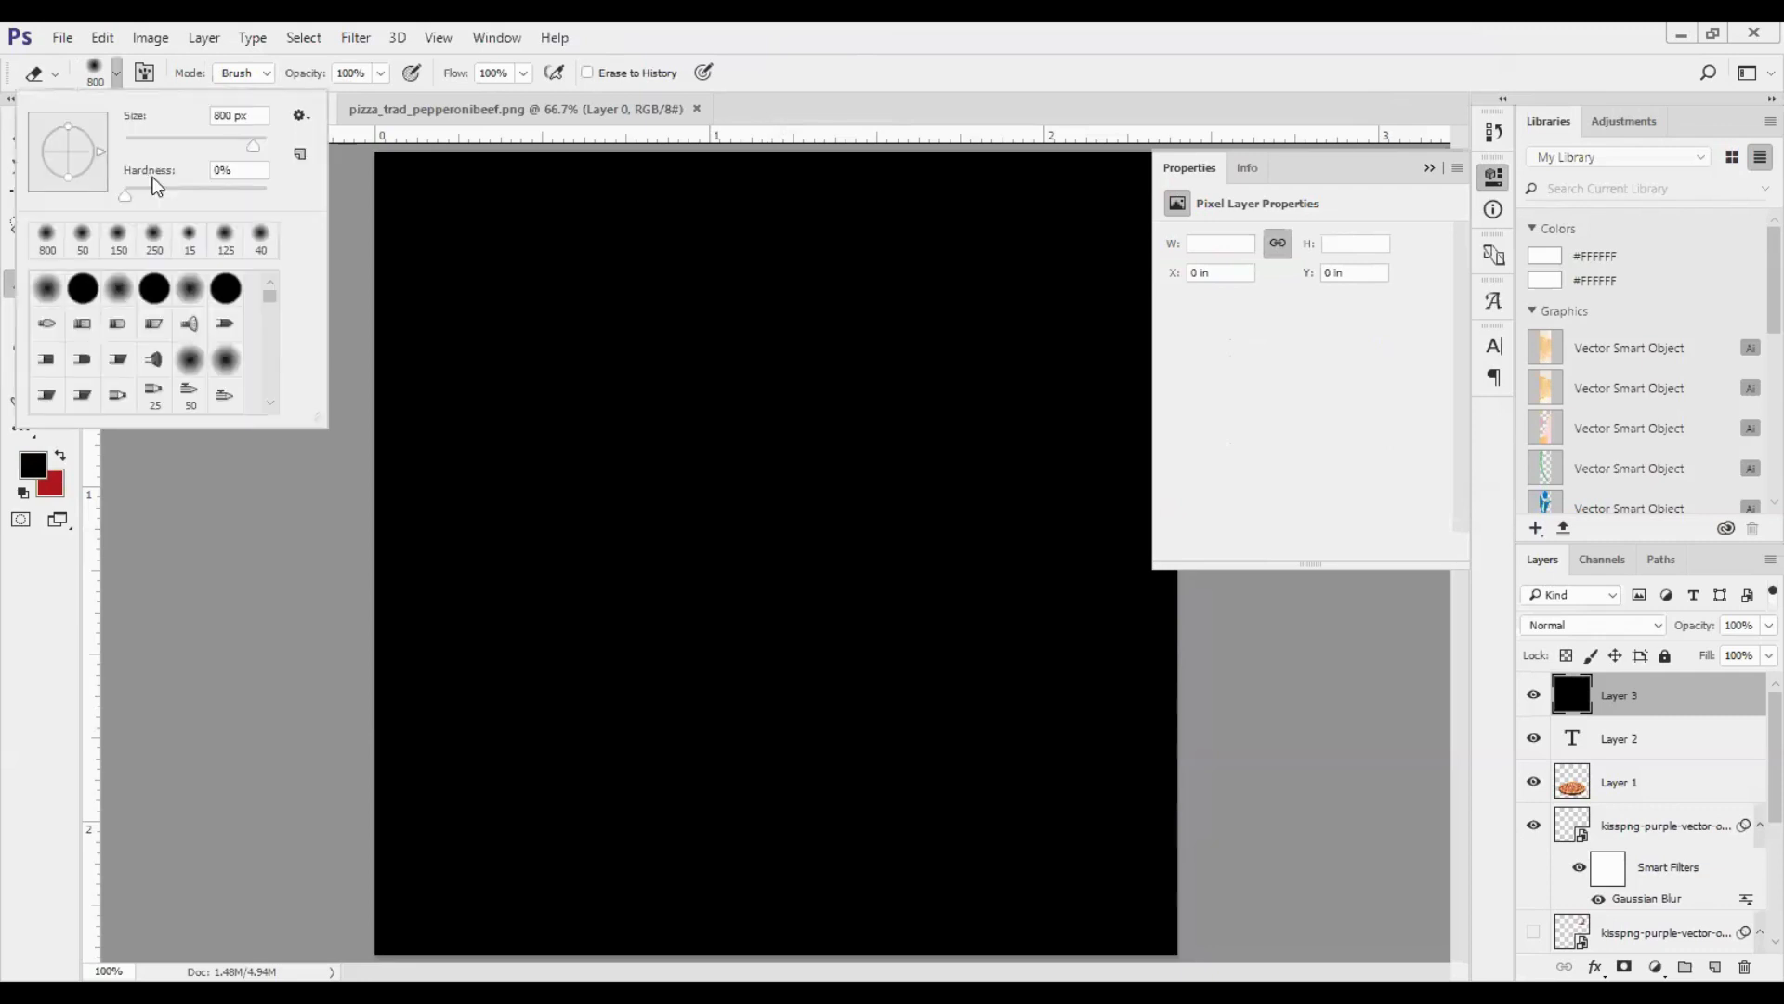
mouse_move(199, 144)
left_mouse_down()
mouse_move(155, 137)
mouse_move(257, 149)
left_mouse_up()
type("700")
key("Return")
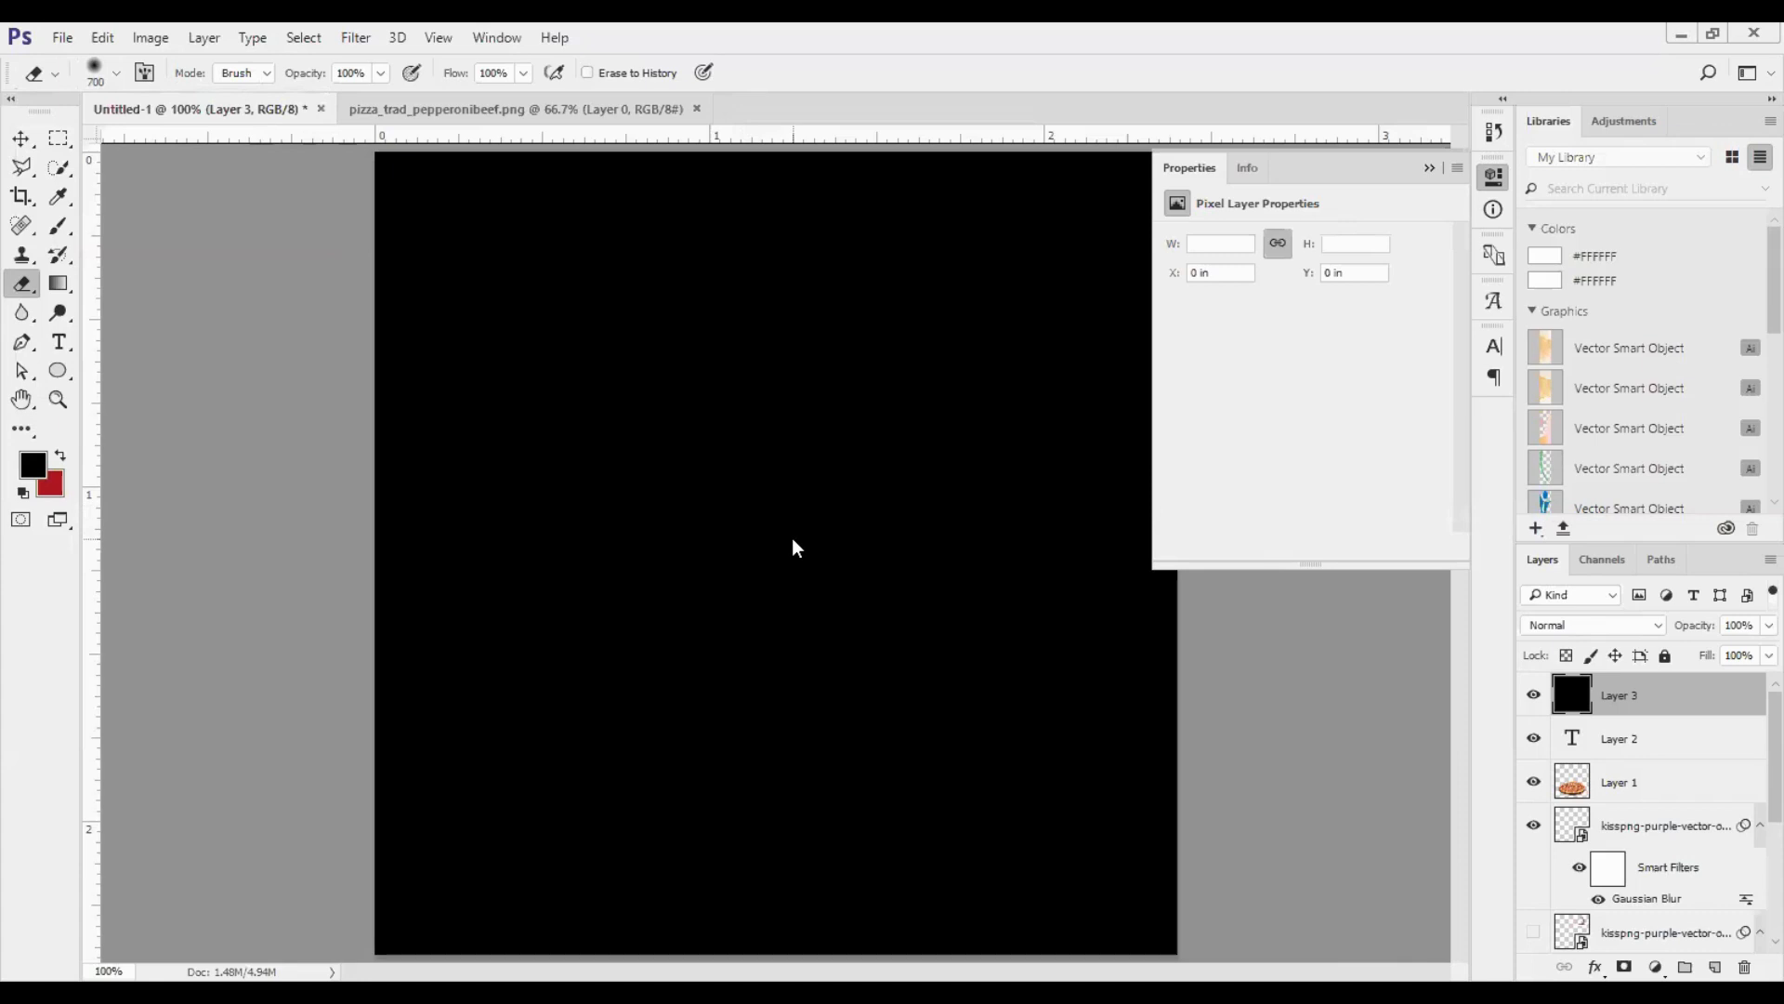
left_click_drag(790, 547, 790, 540)
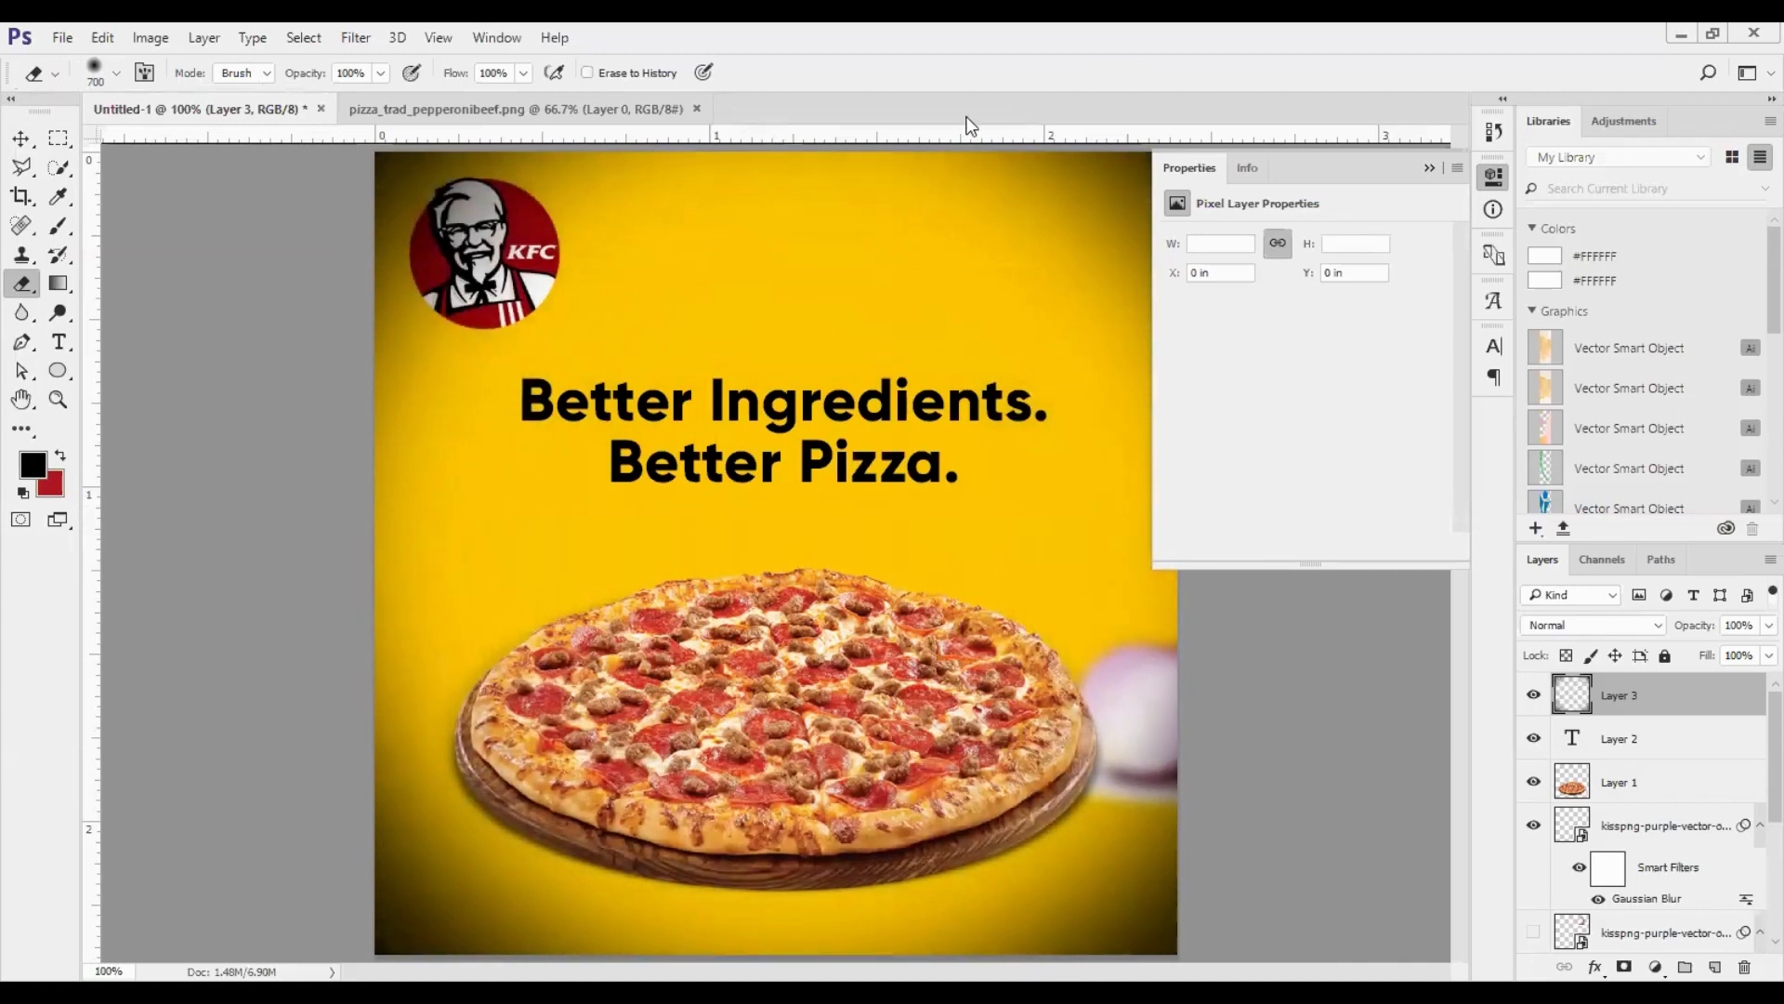
- Place the vignette layer between the KFC logo and ellipse layers and reduce its opacity to 49%
left_click_drag(1637, 708, 1662, 881)
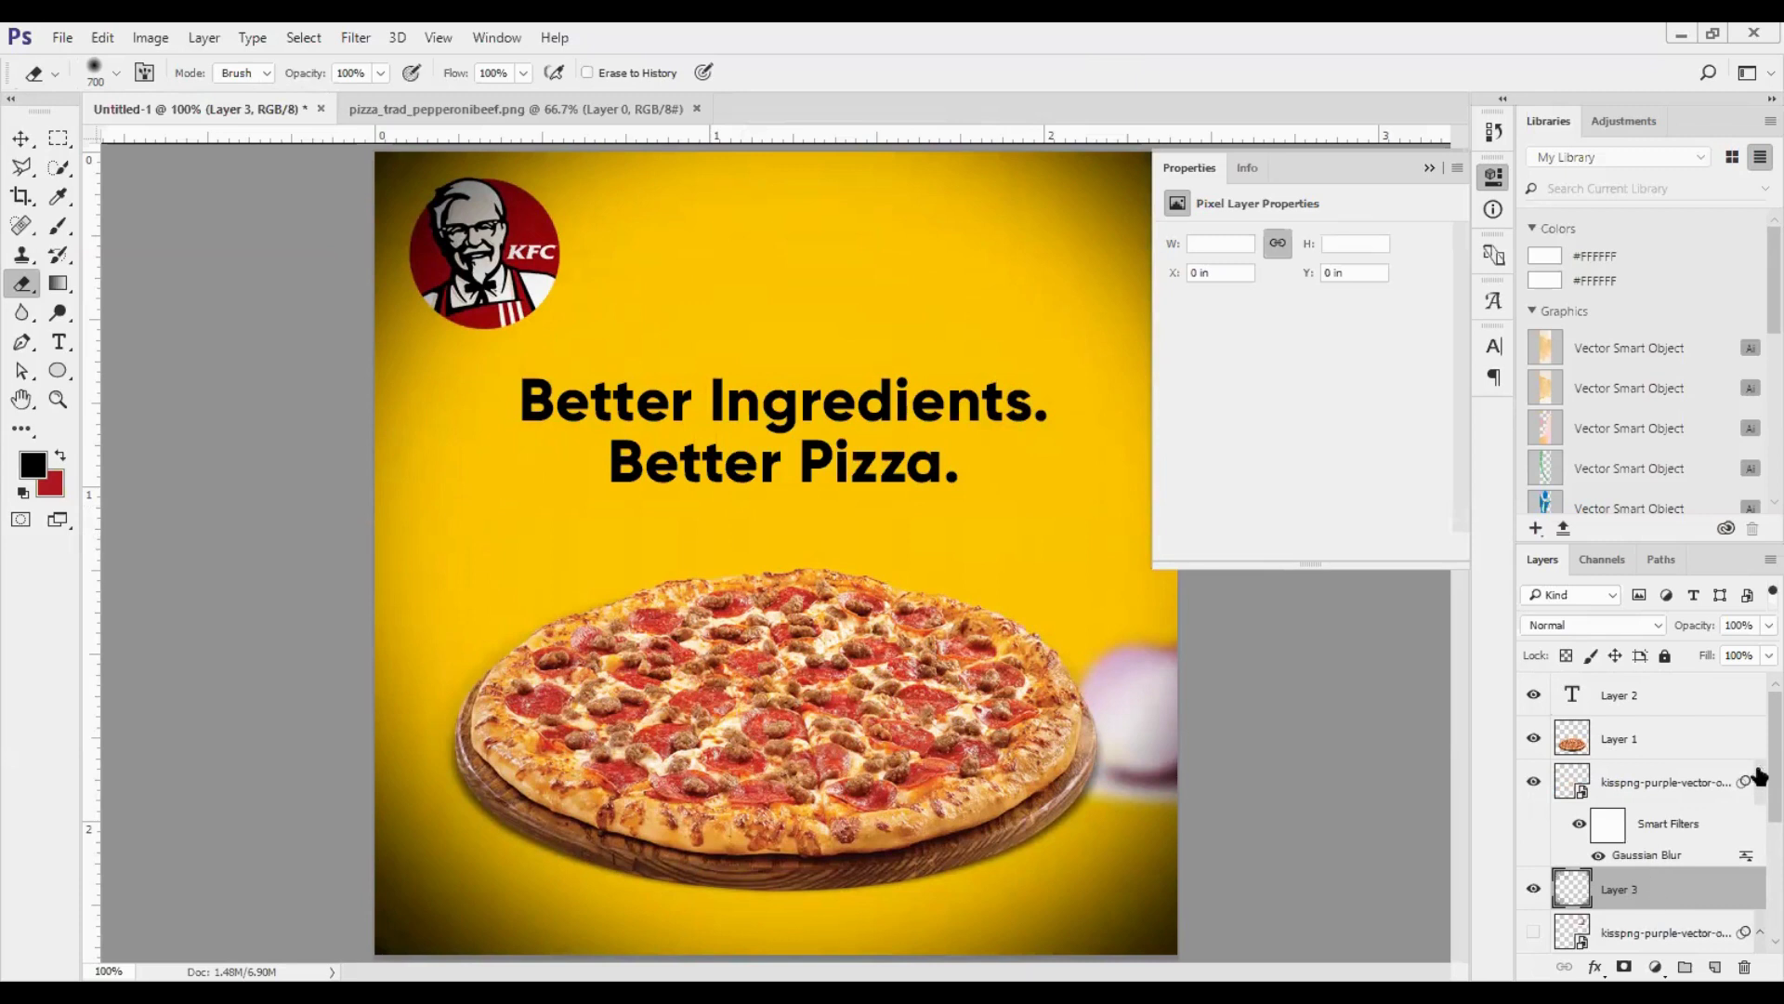
scroll(1751, 771, "down", 4)
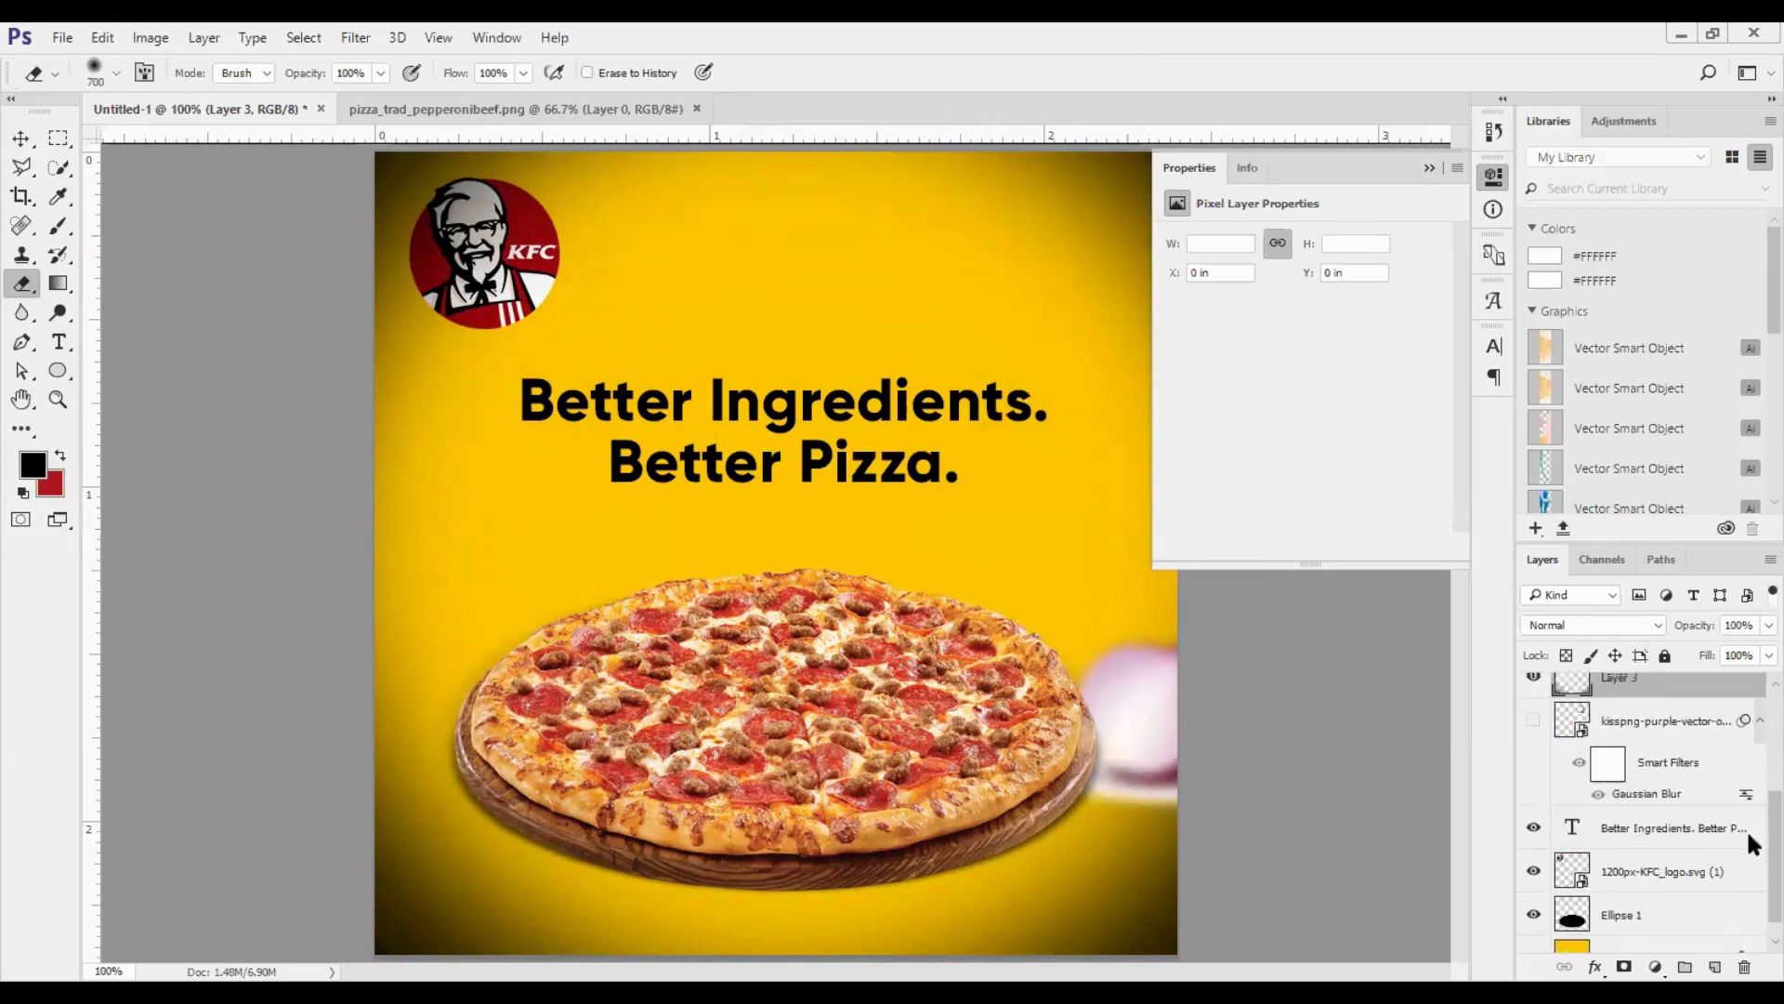
left_click_drag(1660, 691, 1666, 883)
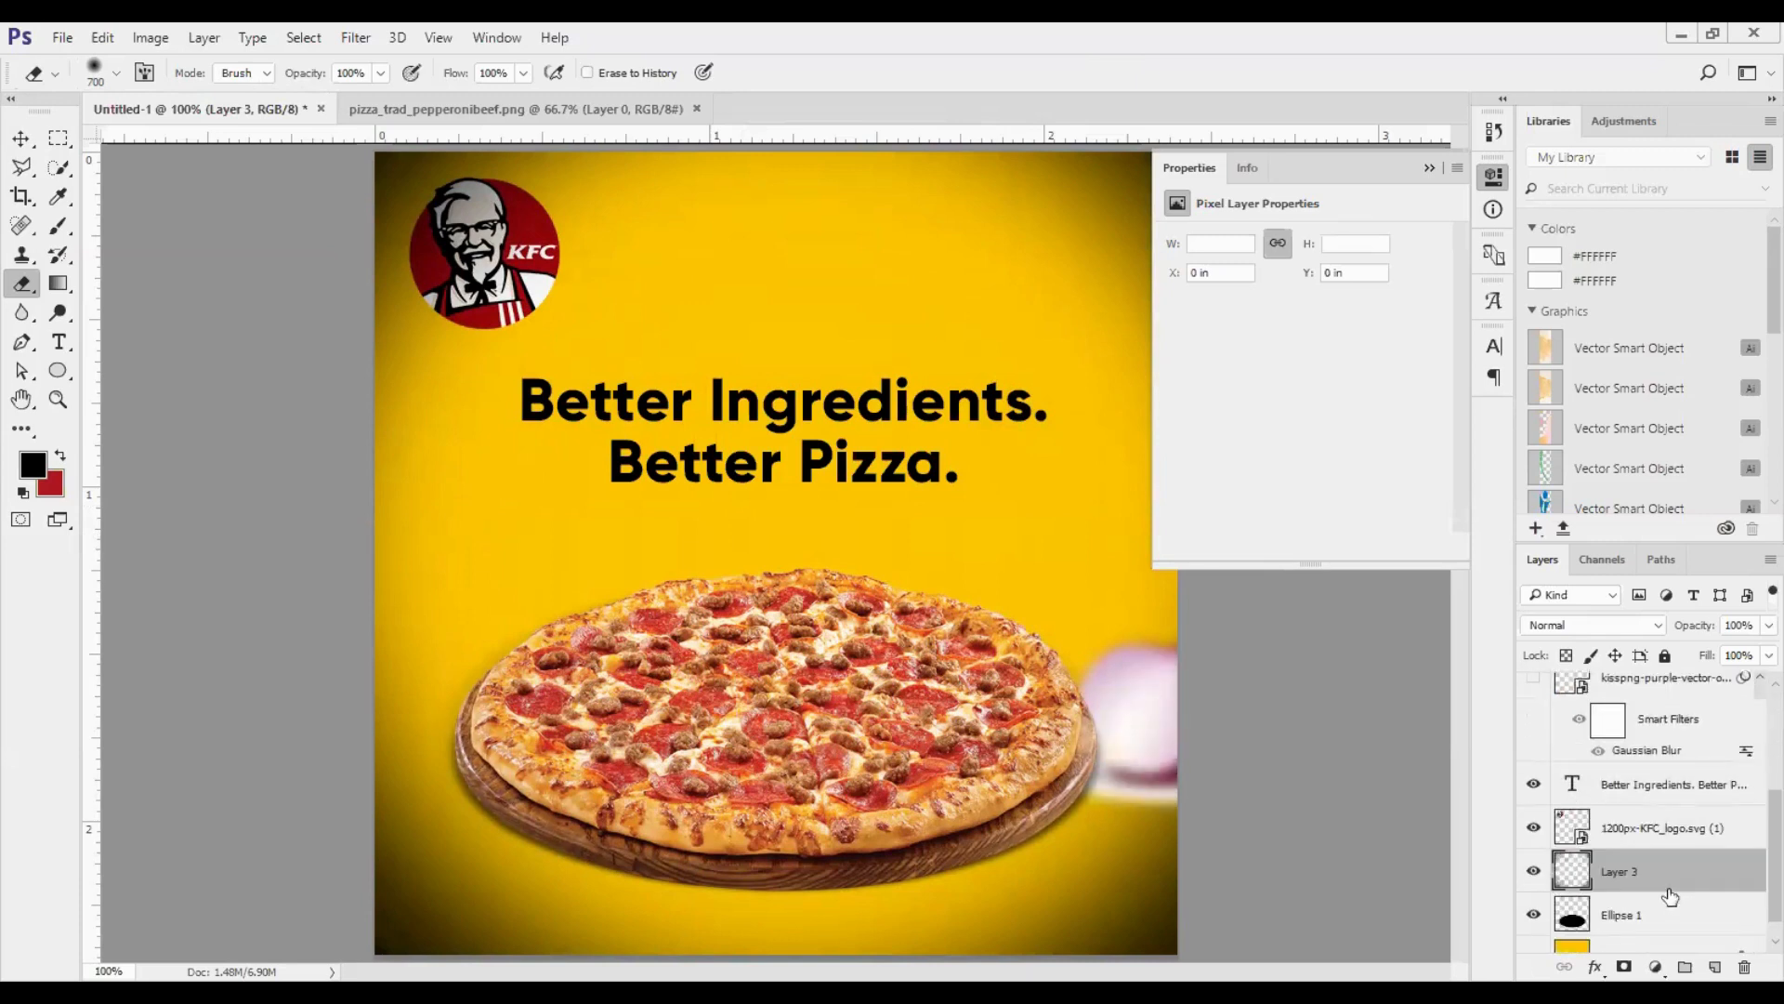
scroll(1665, 881, "down", 1)
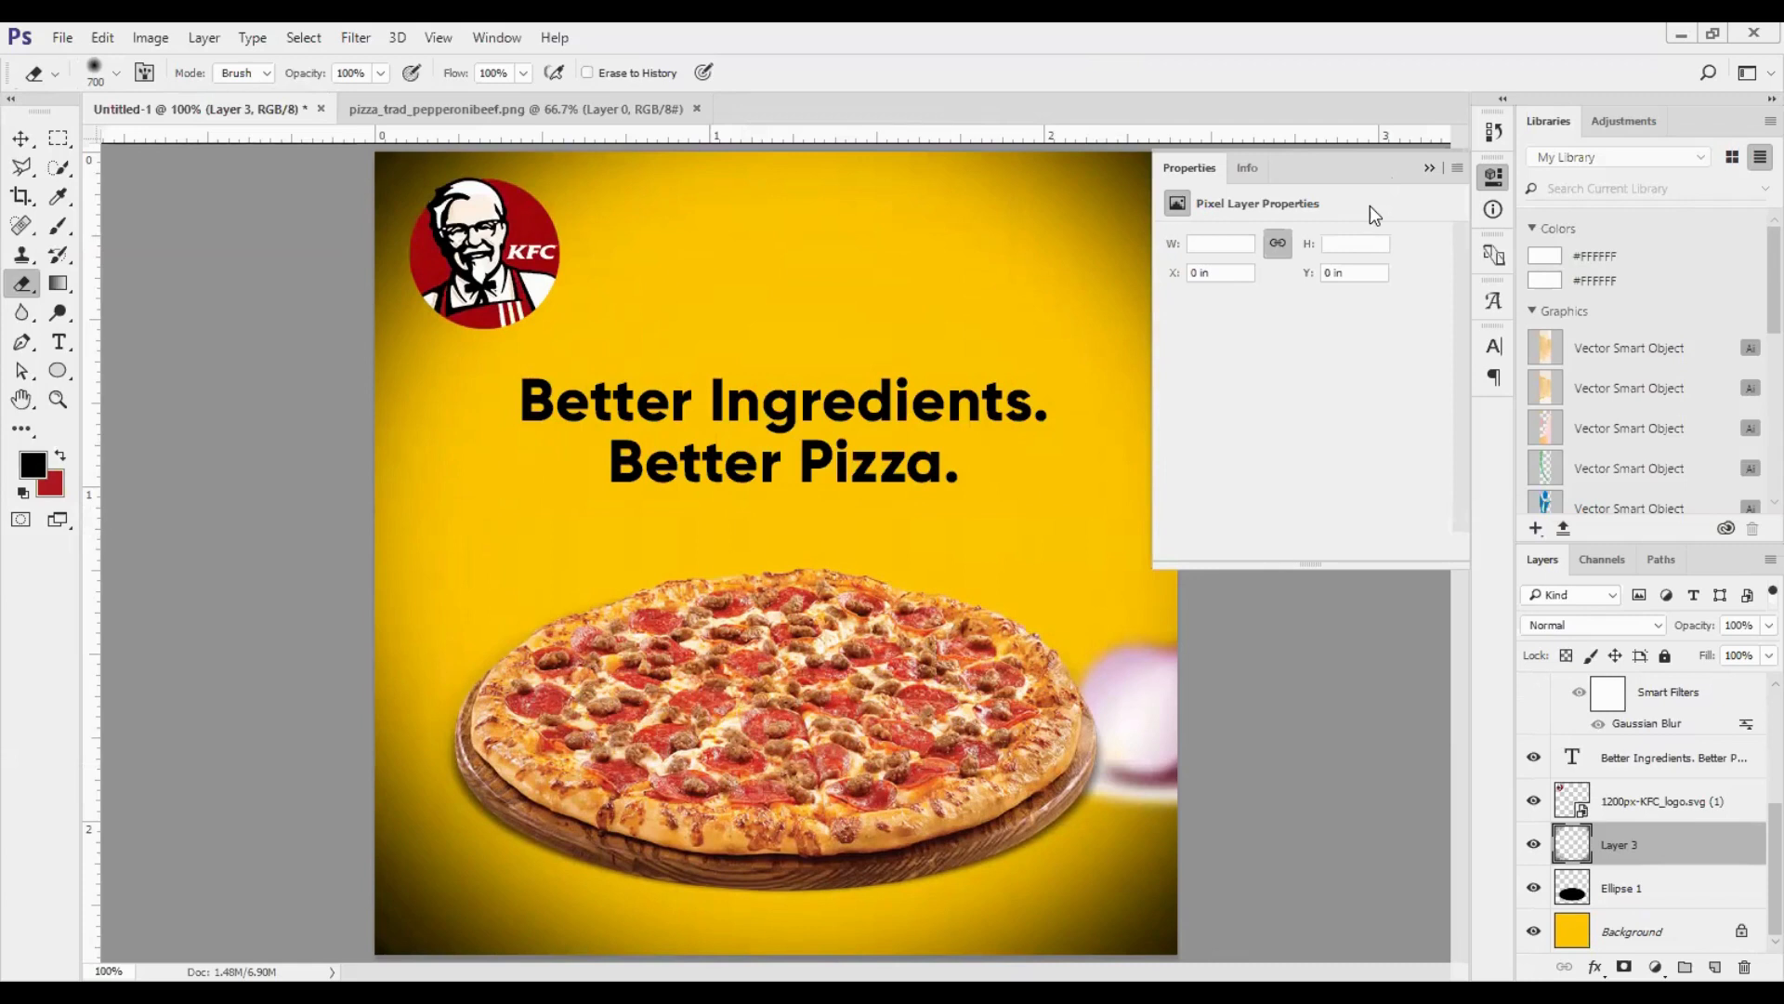
left_click_drag(1698, 624, 1633, 755)
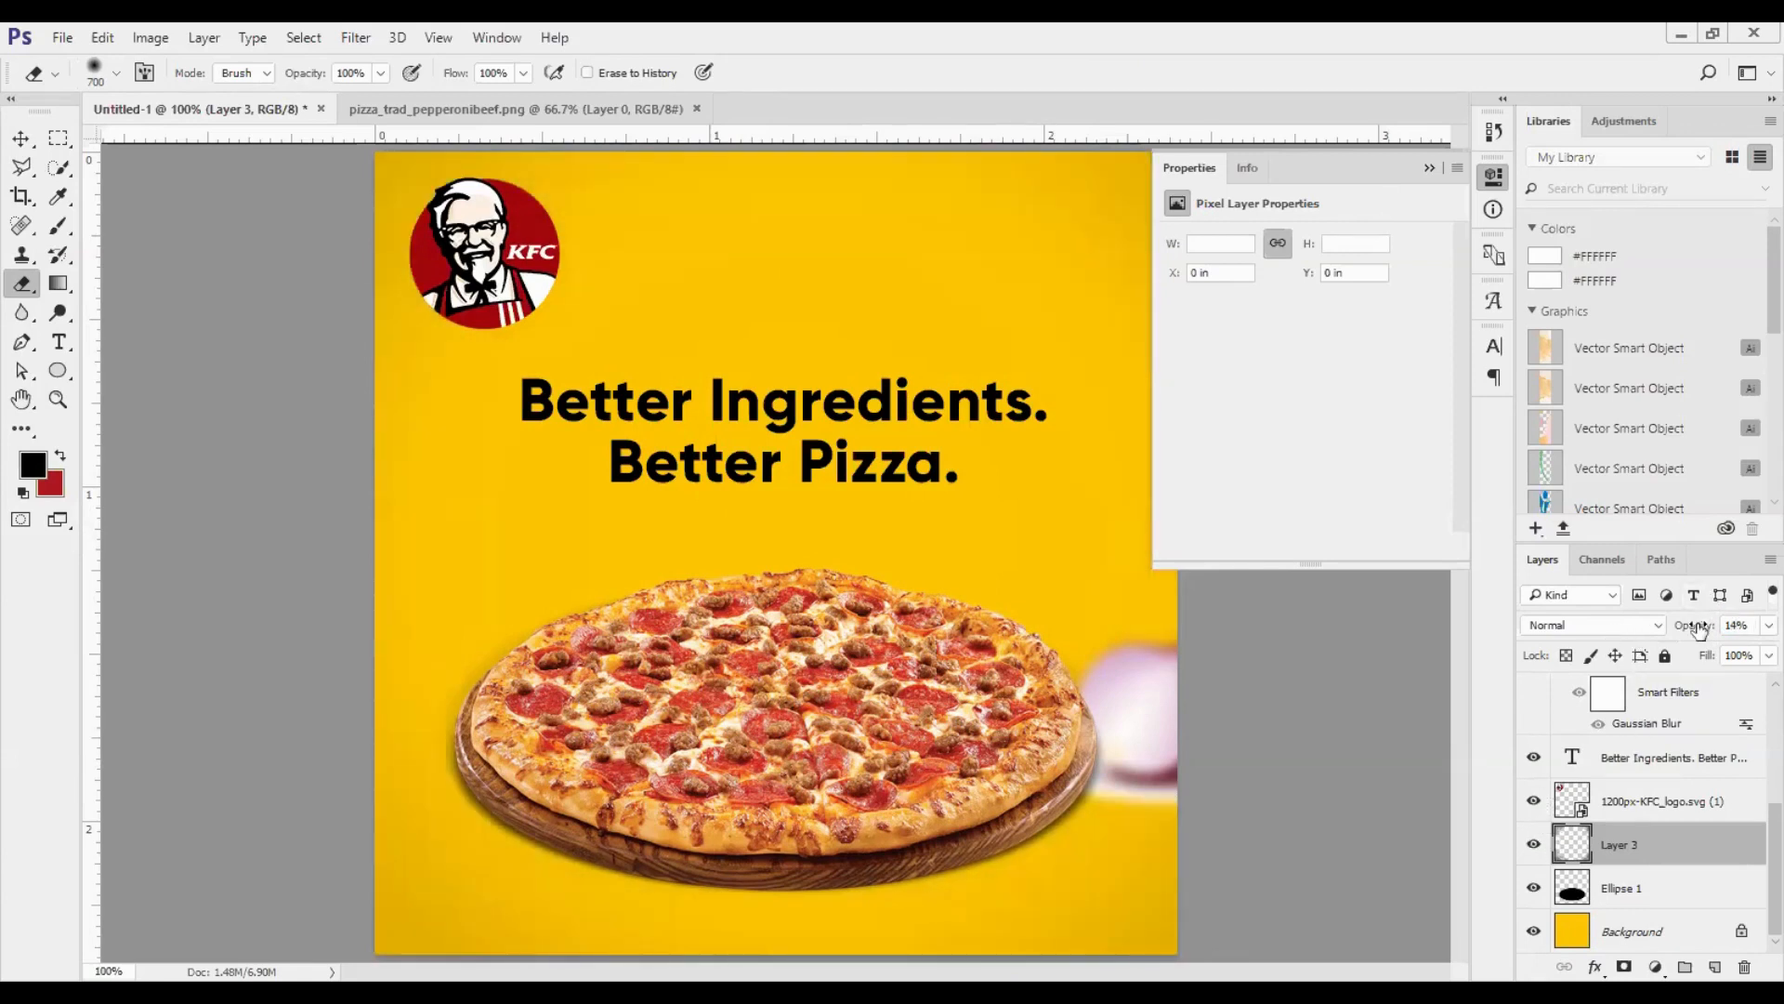
left_click_drag(1726, 632, 1736, 638)
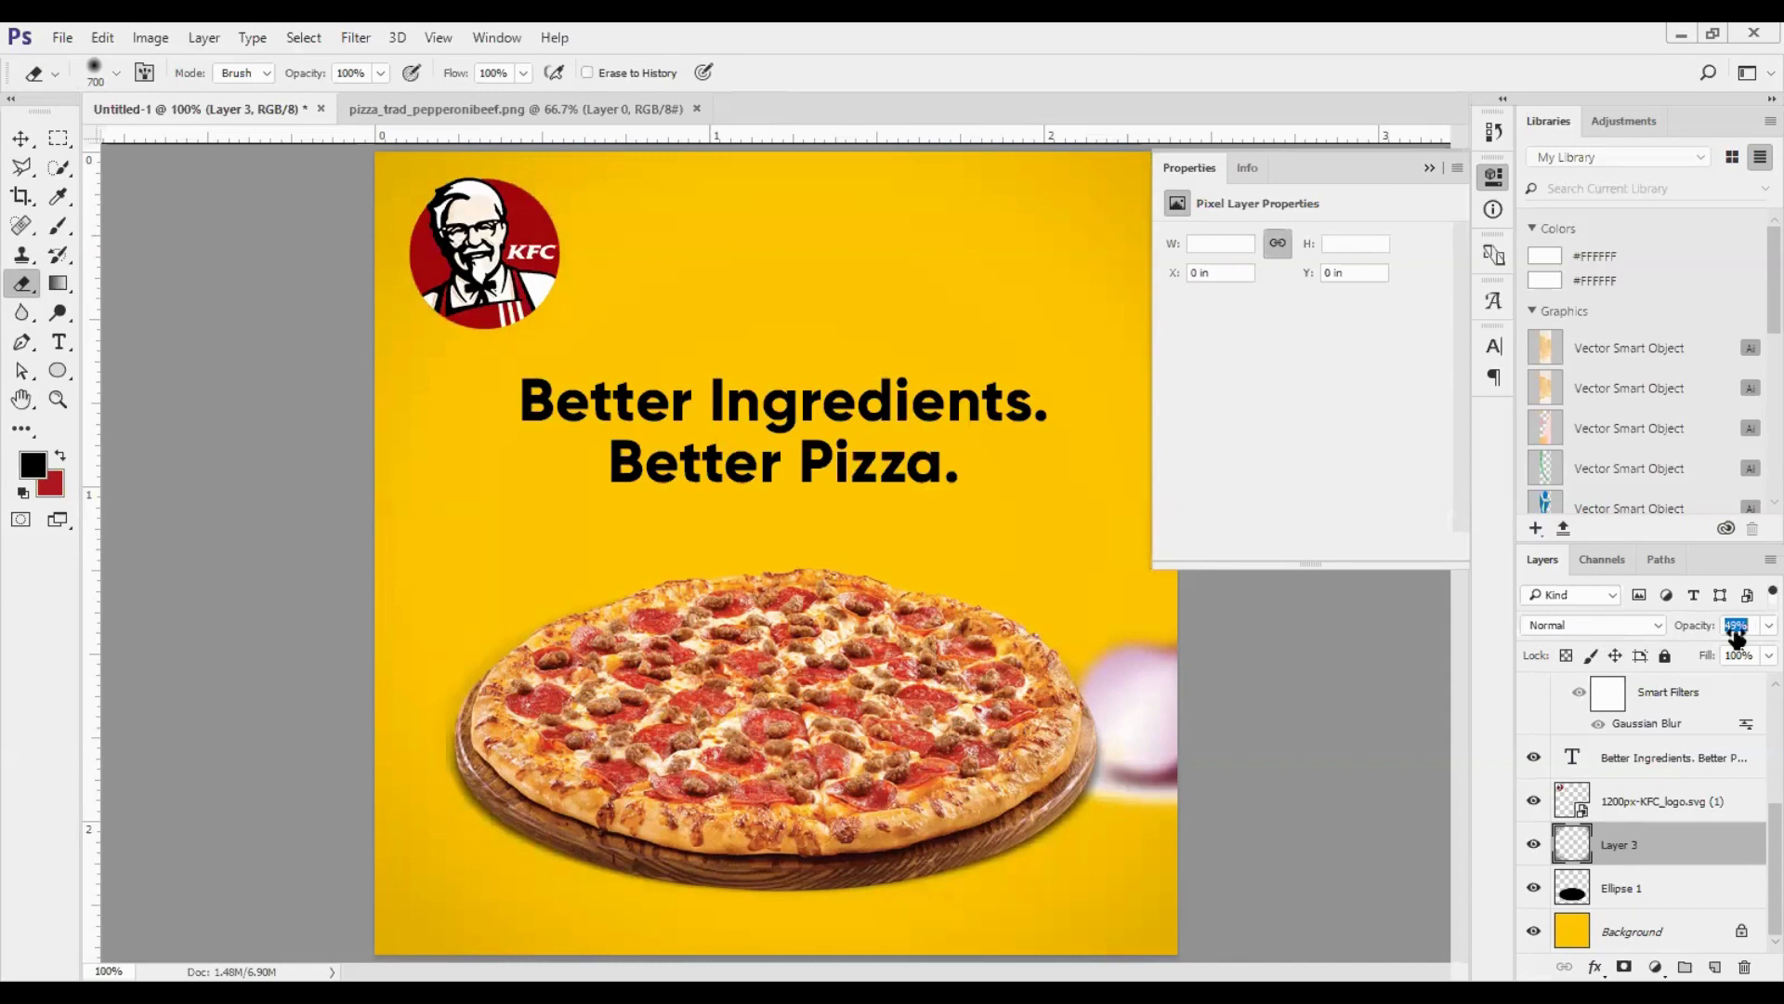
- Compare the design with and without the vignette by toggling its layer's visibility, leaving it shown
left_click(1532, 845)
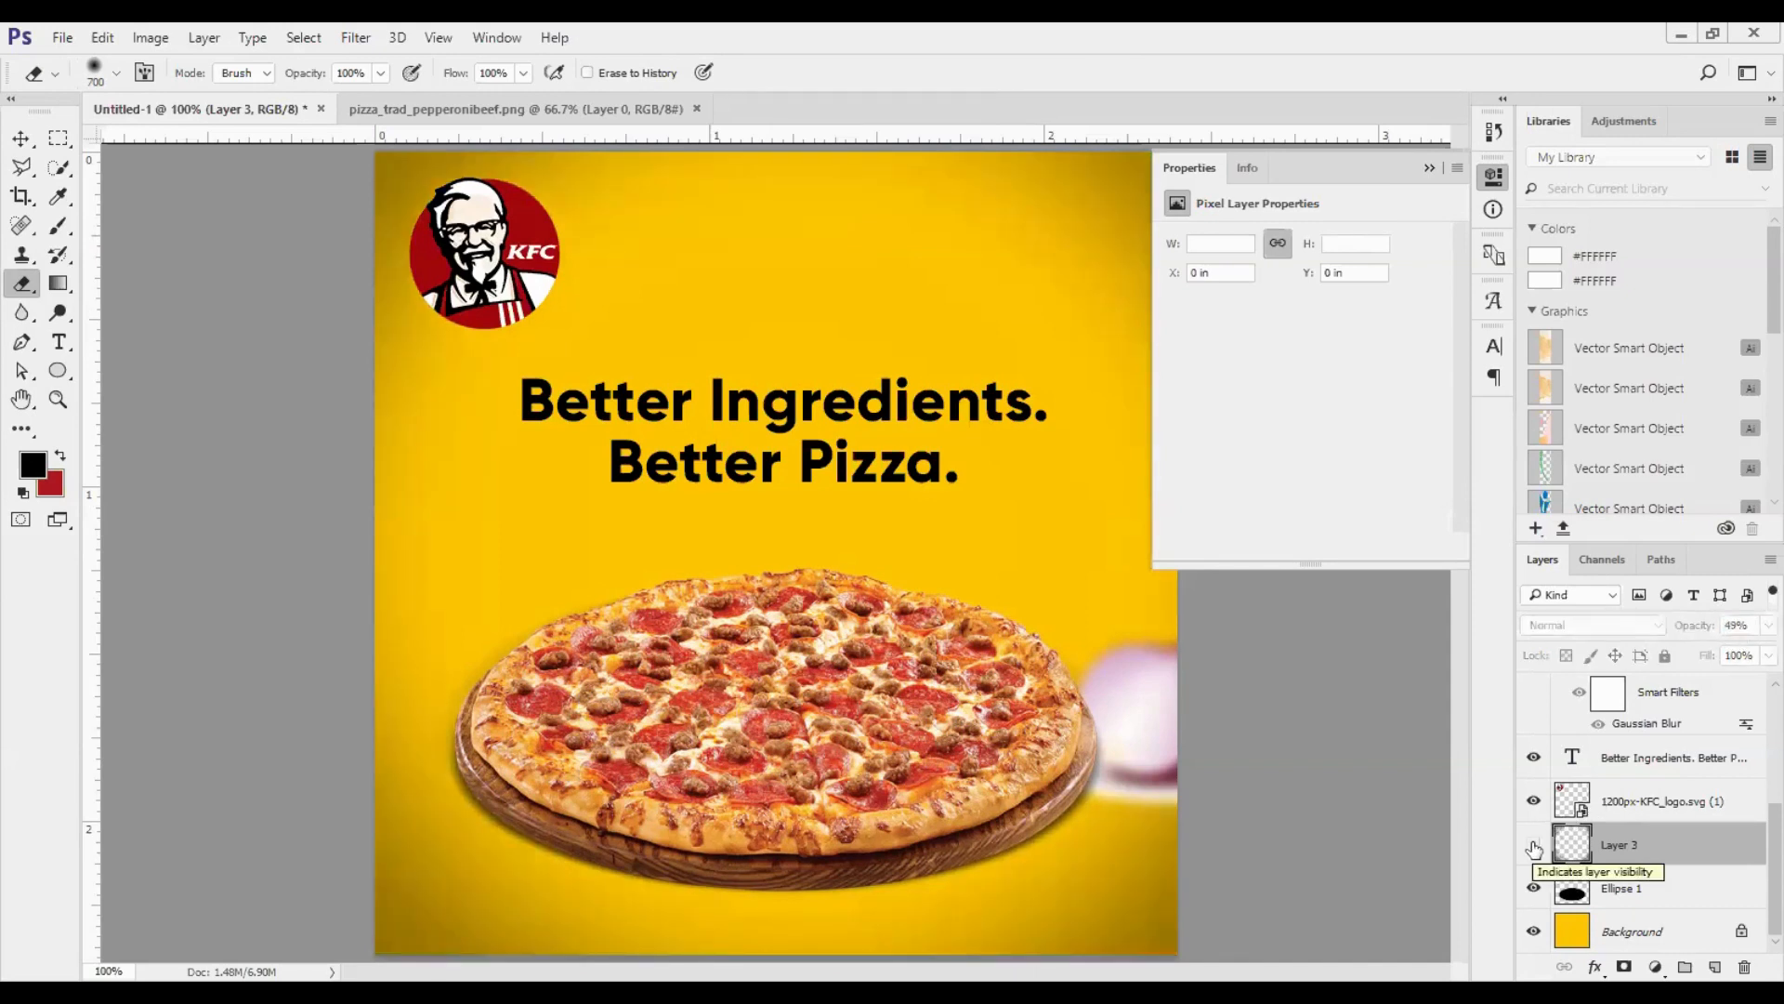
left_click(1533, 848)
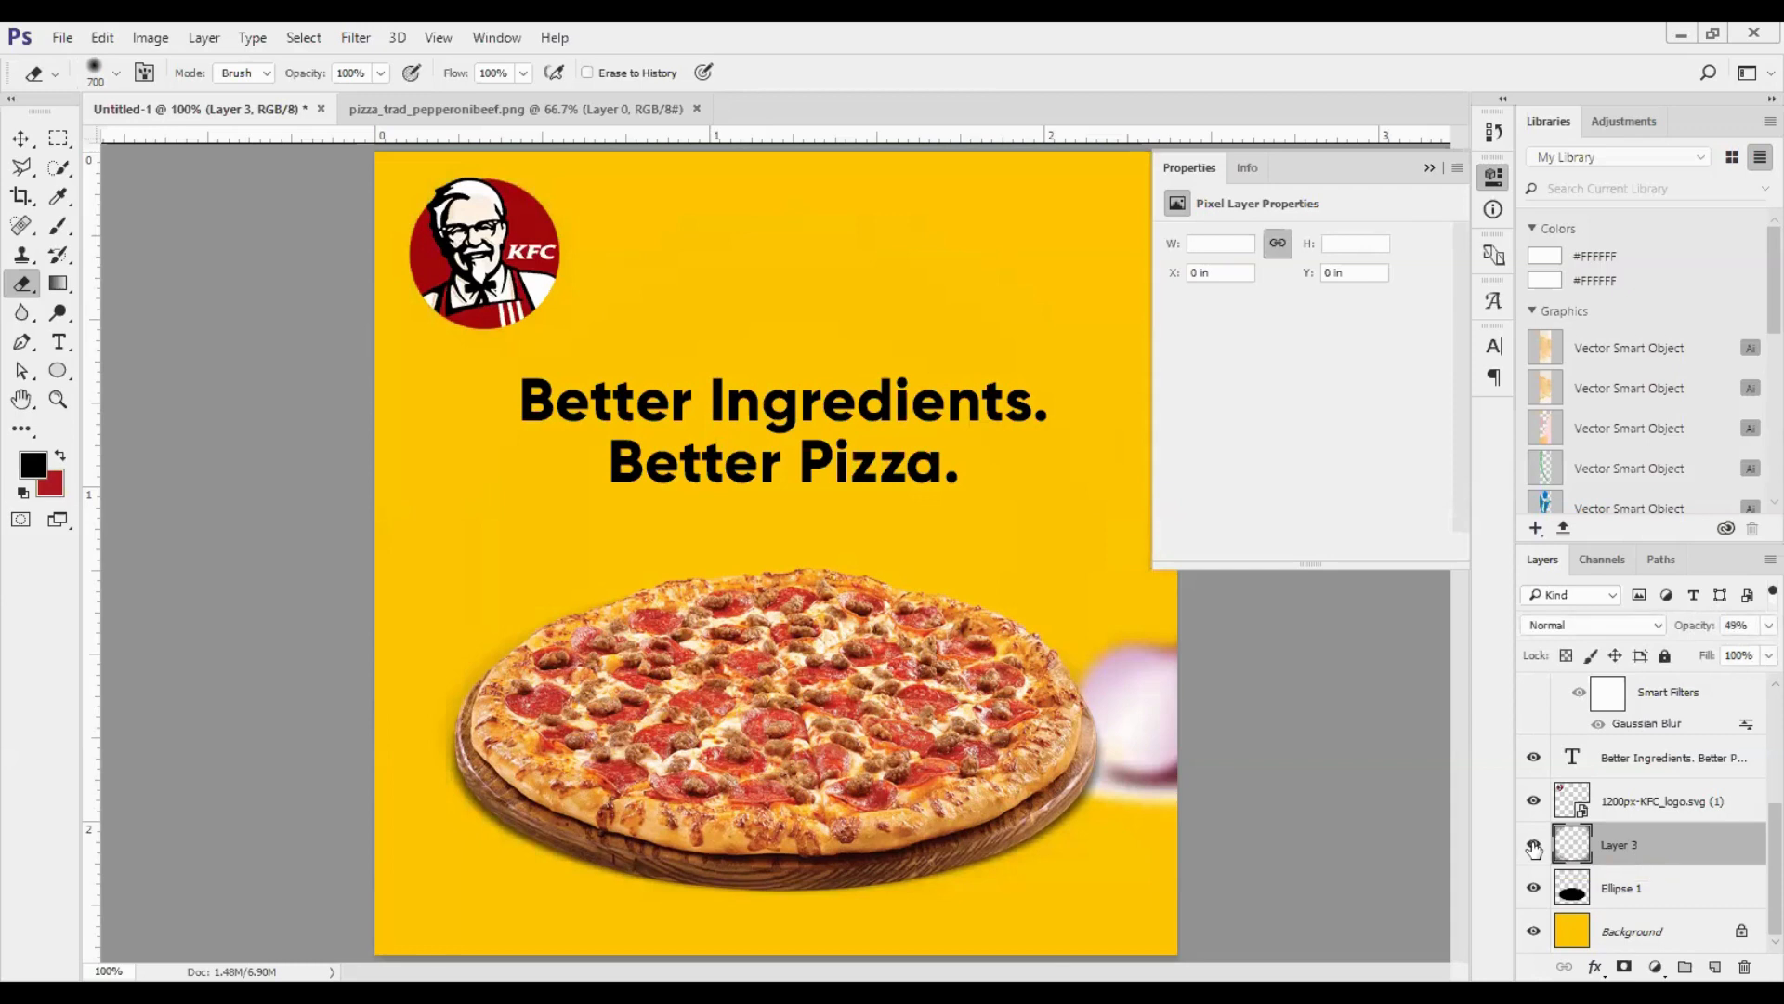
left_click(1534, 847)
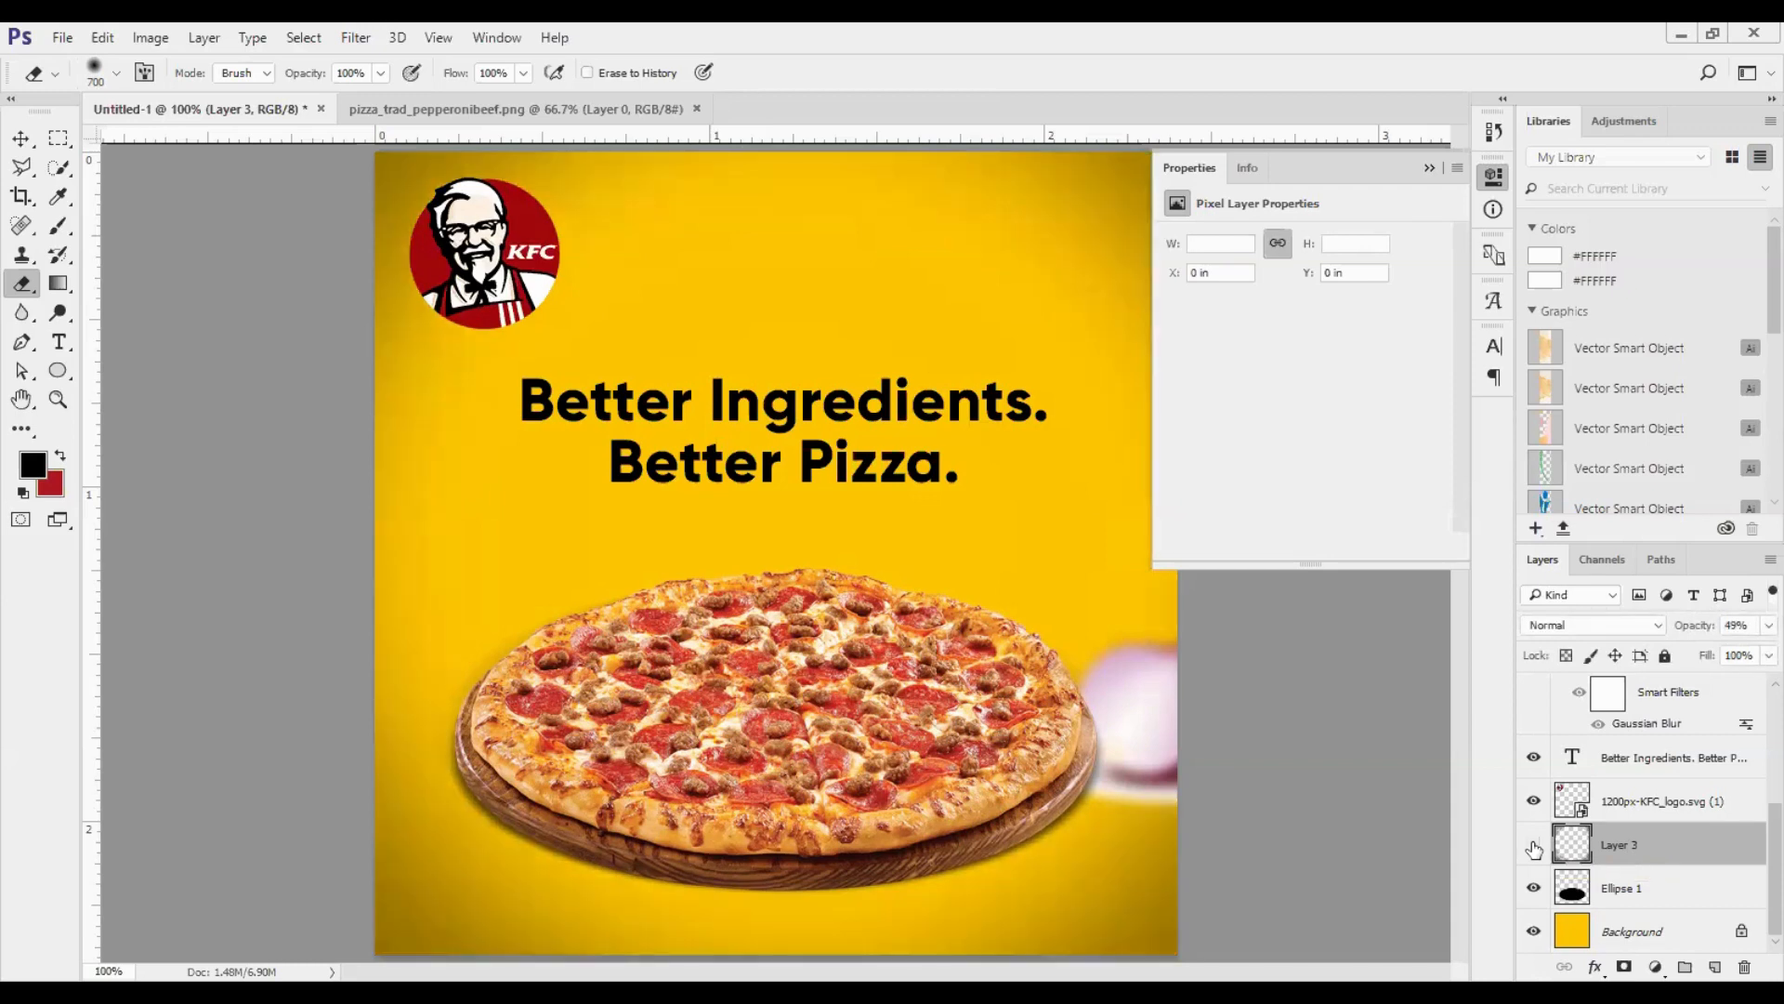
left_click(1533, 847)
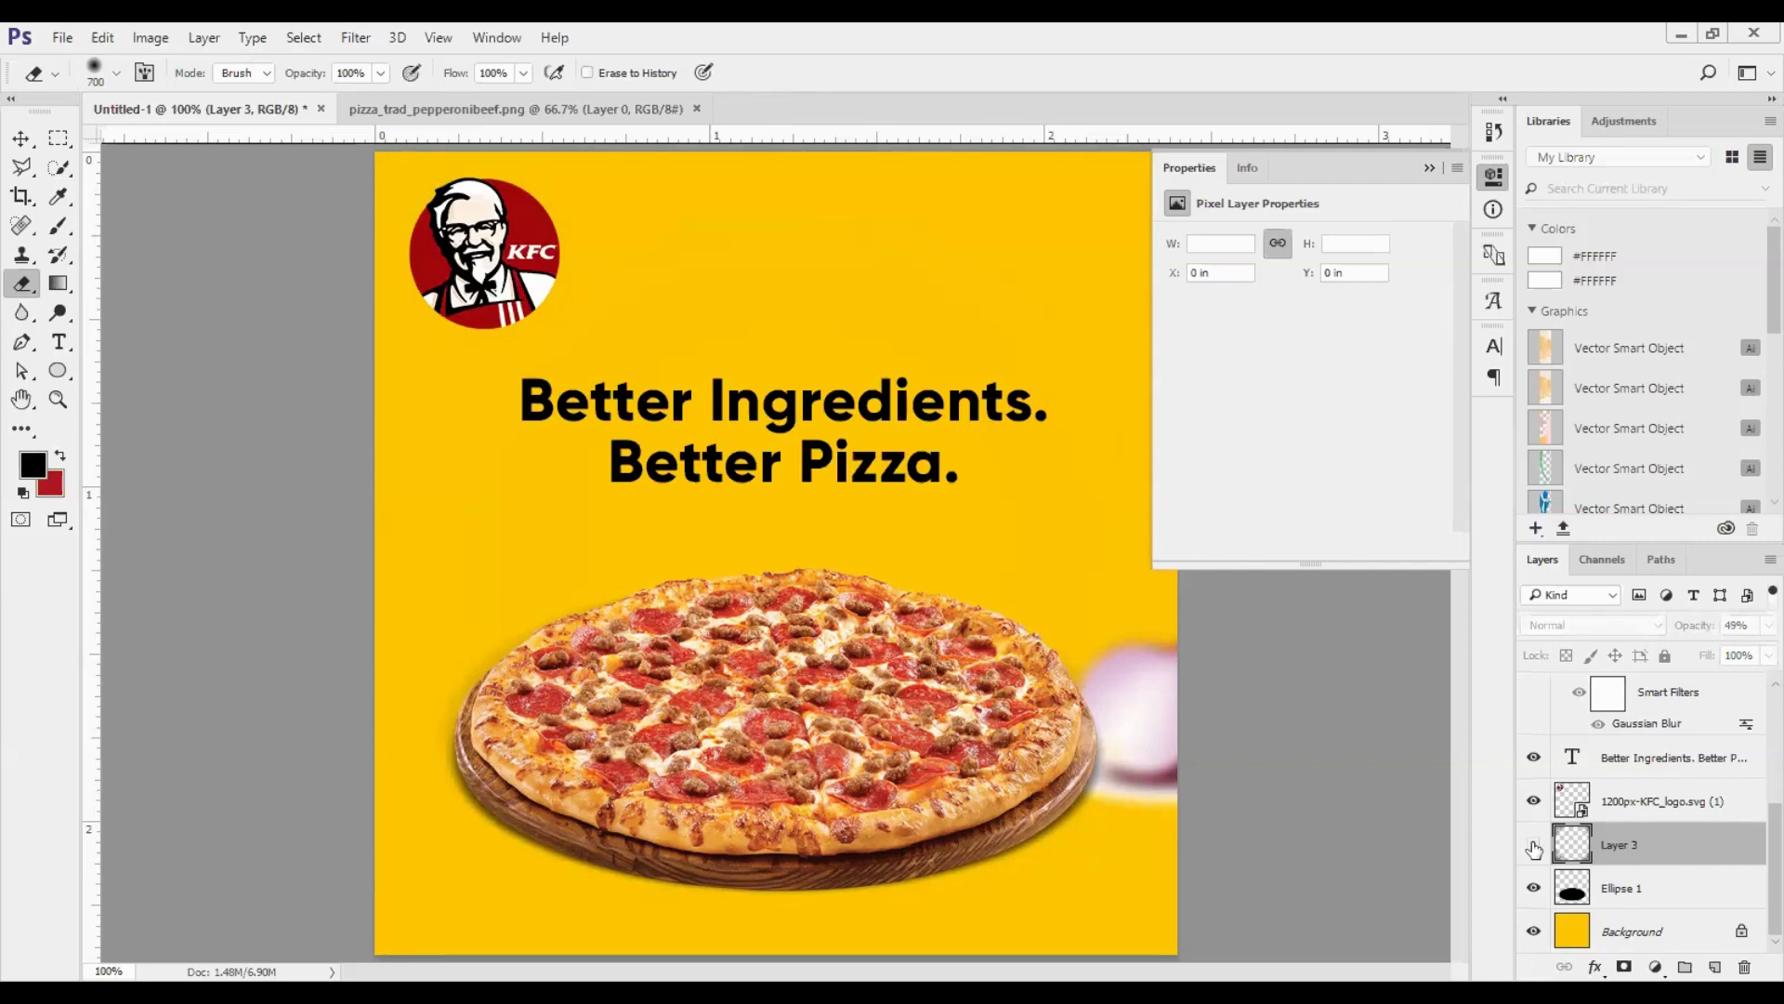
left_click(1533, 846)
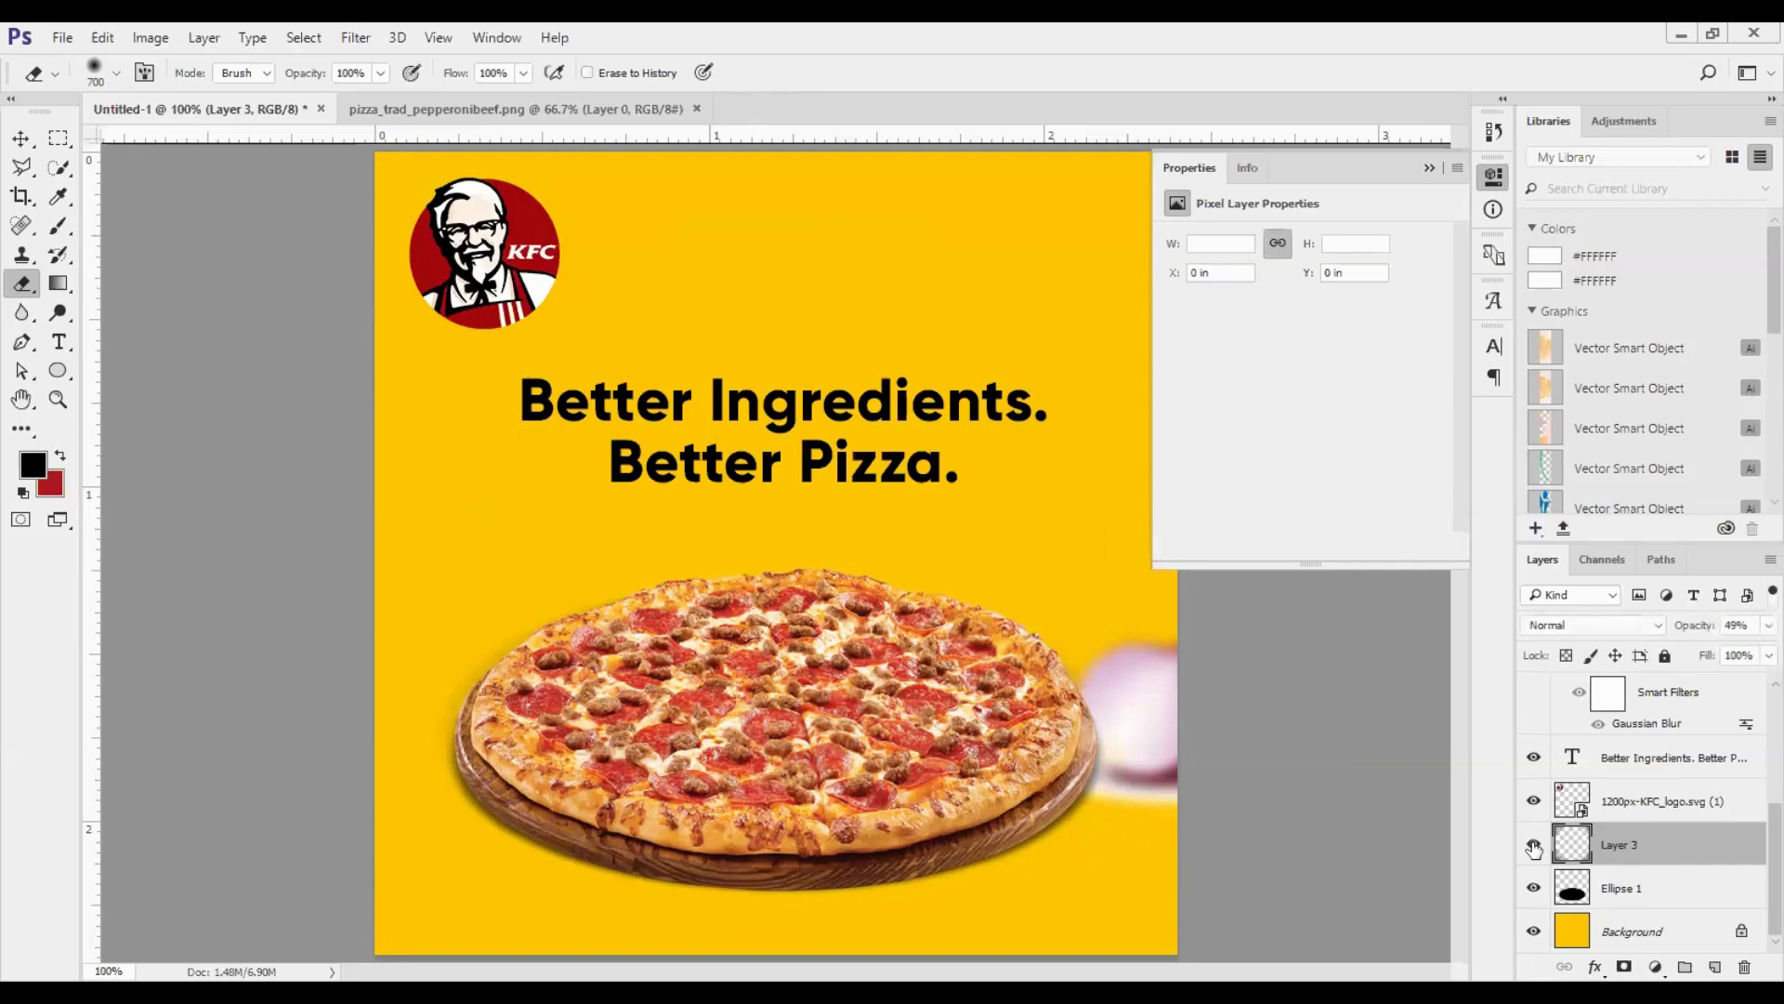
left_click(1533, 846)
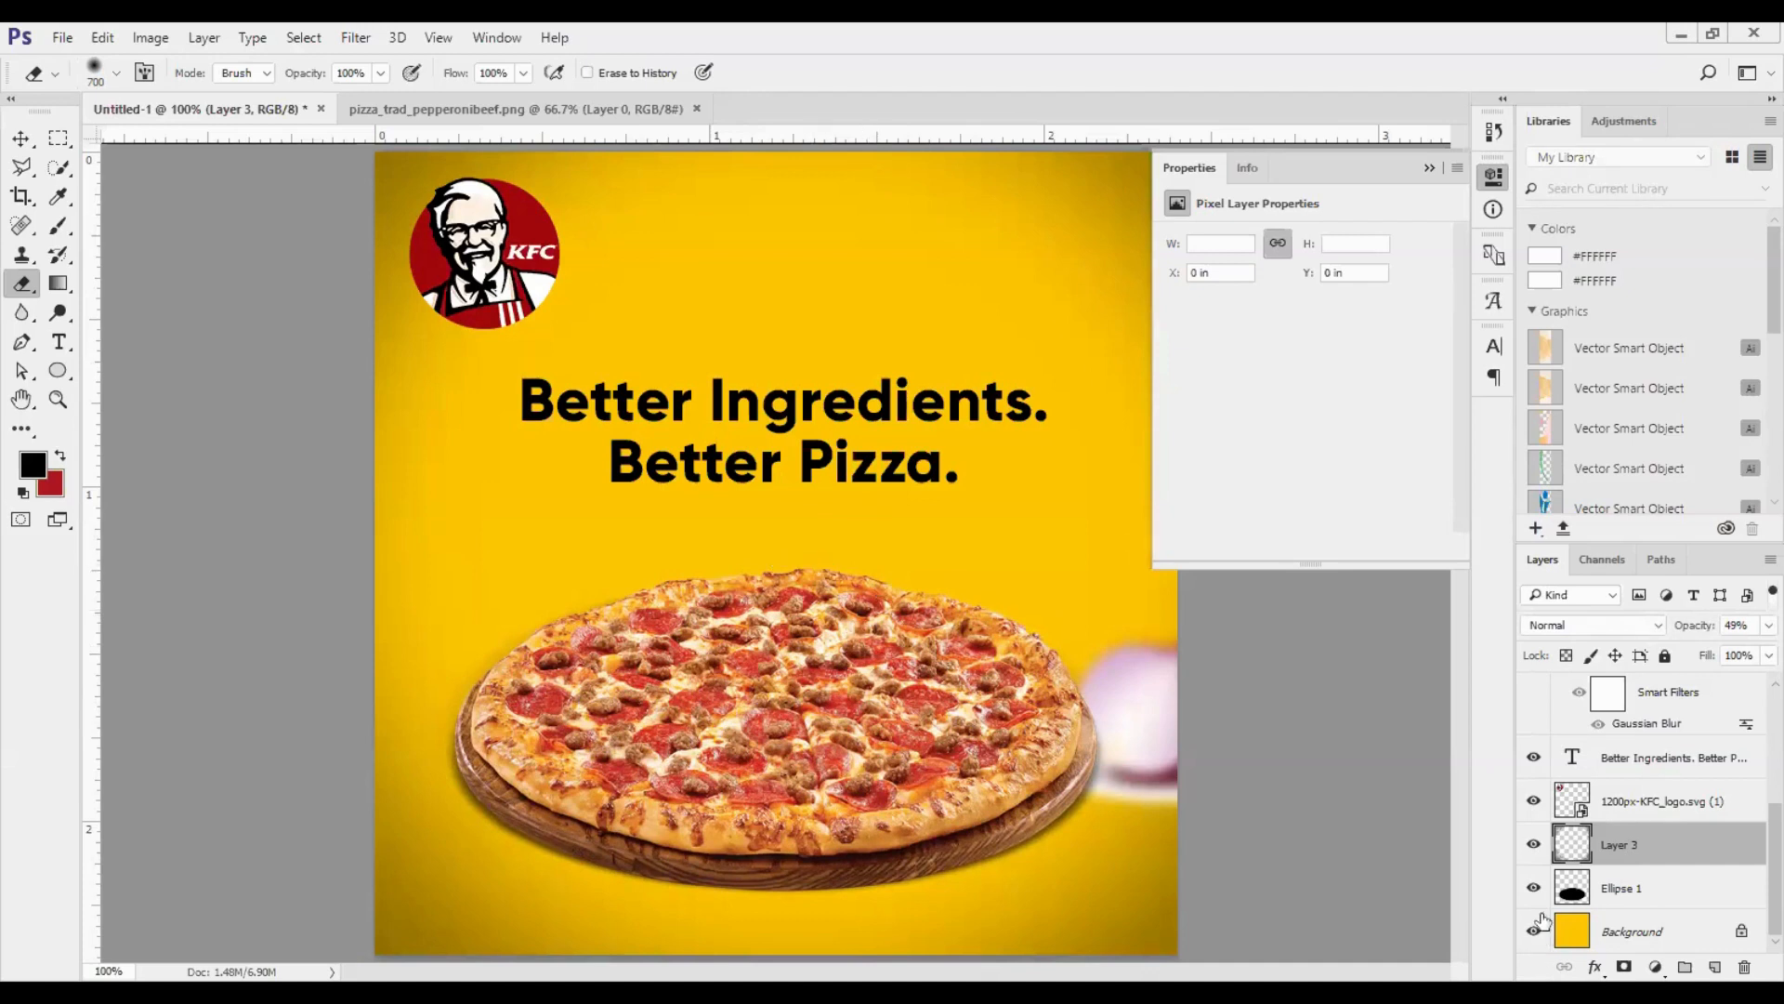
left_click(1533, 844)
left_click(1533, 846)
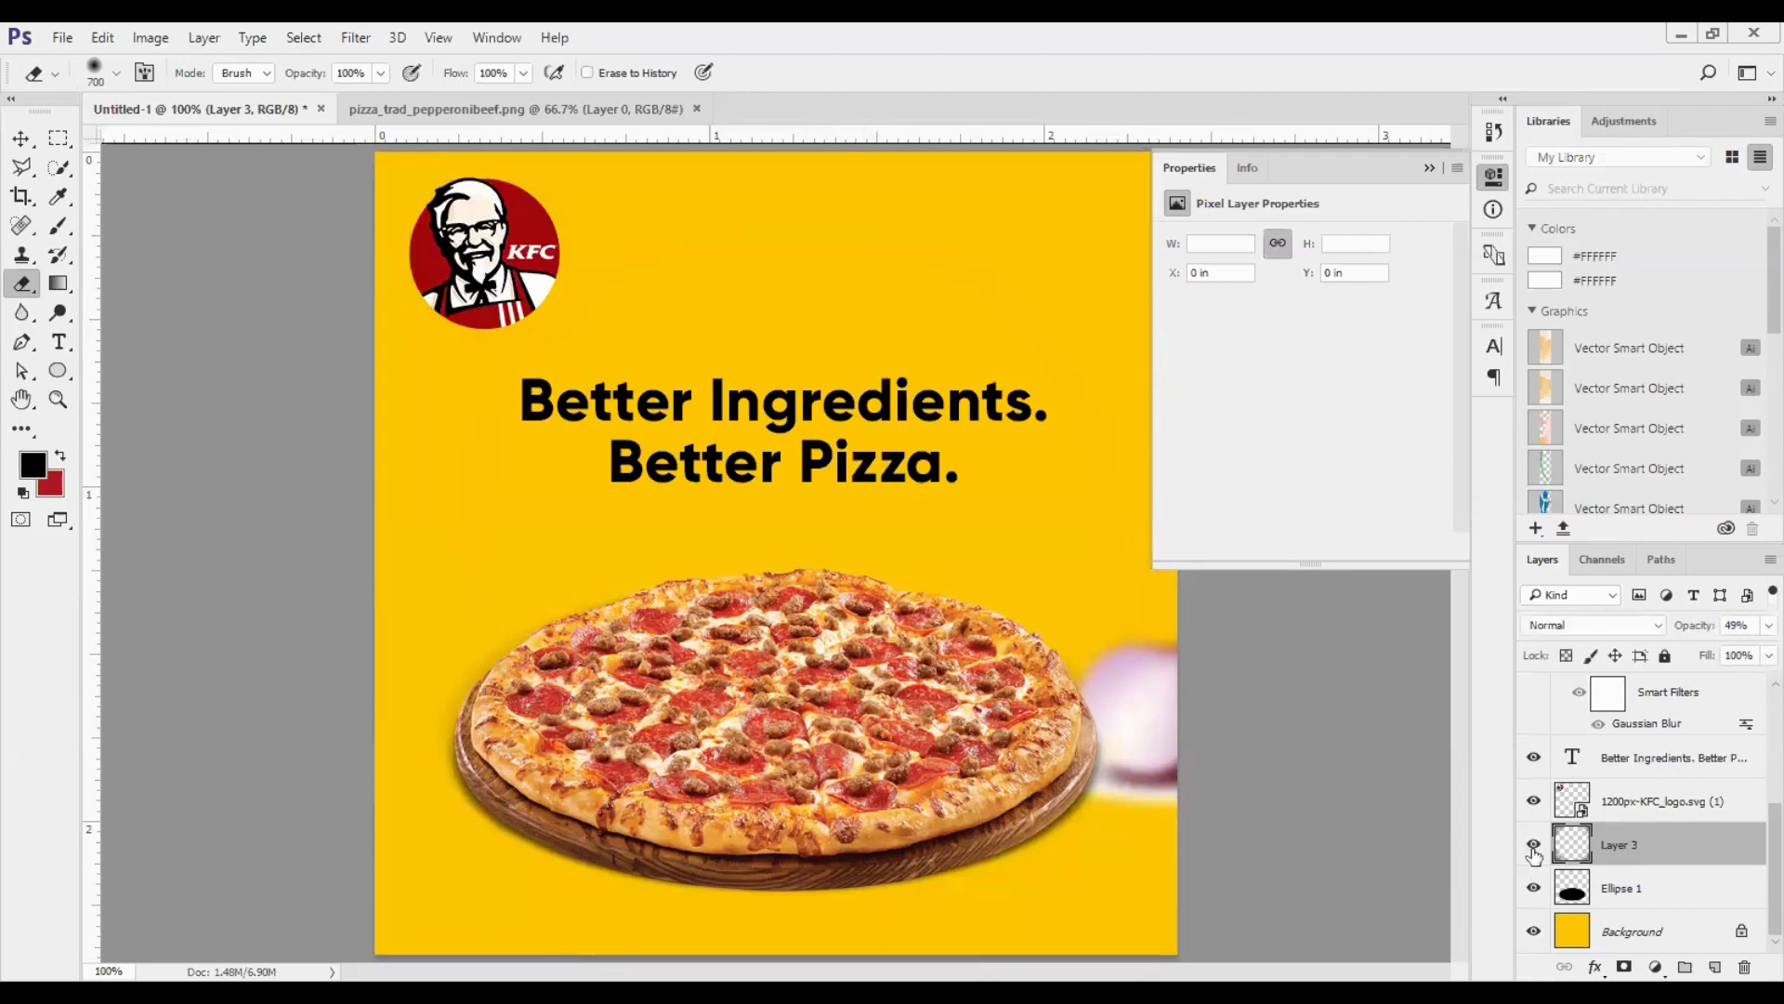
- Select the empty text layer at the top of the layer stack
scroll(1636, 809, "up", 5)
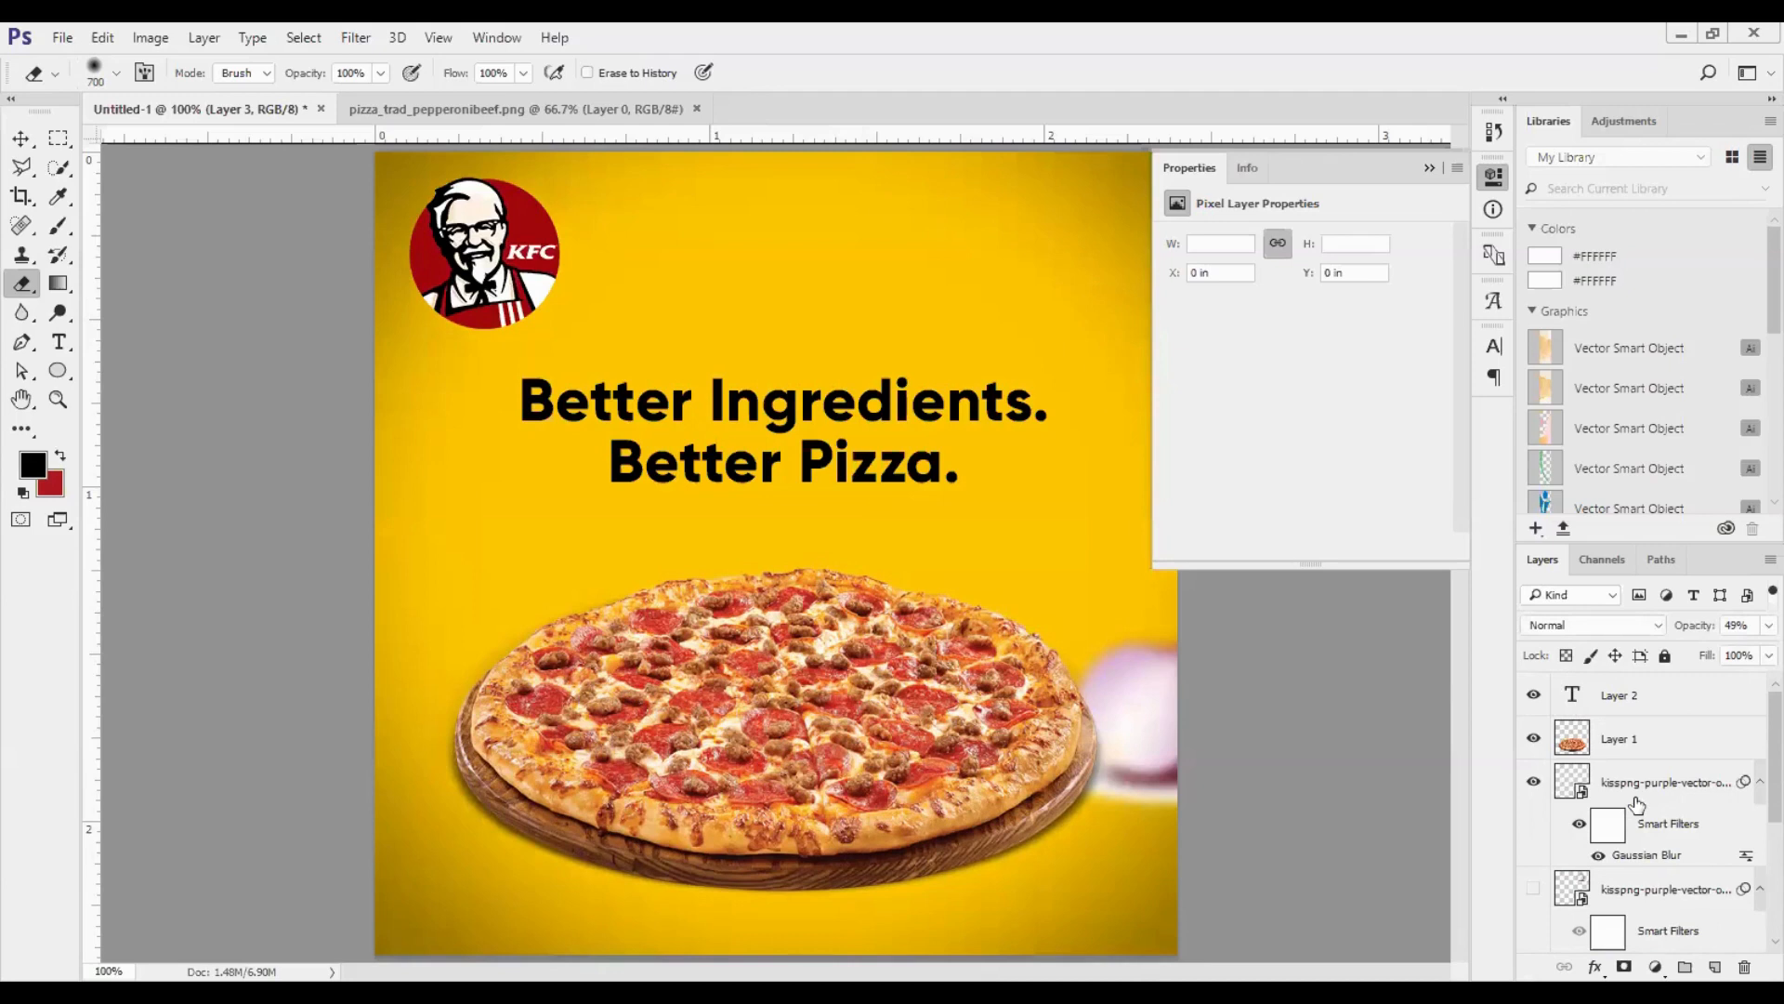
left_click(1638, 700)
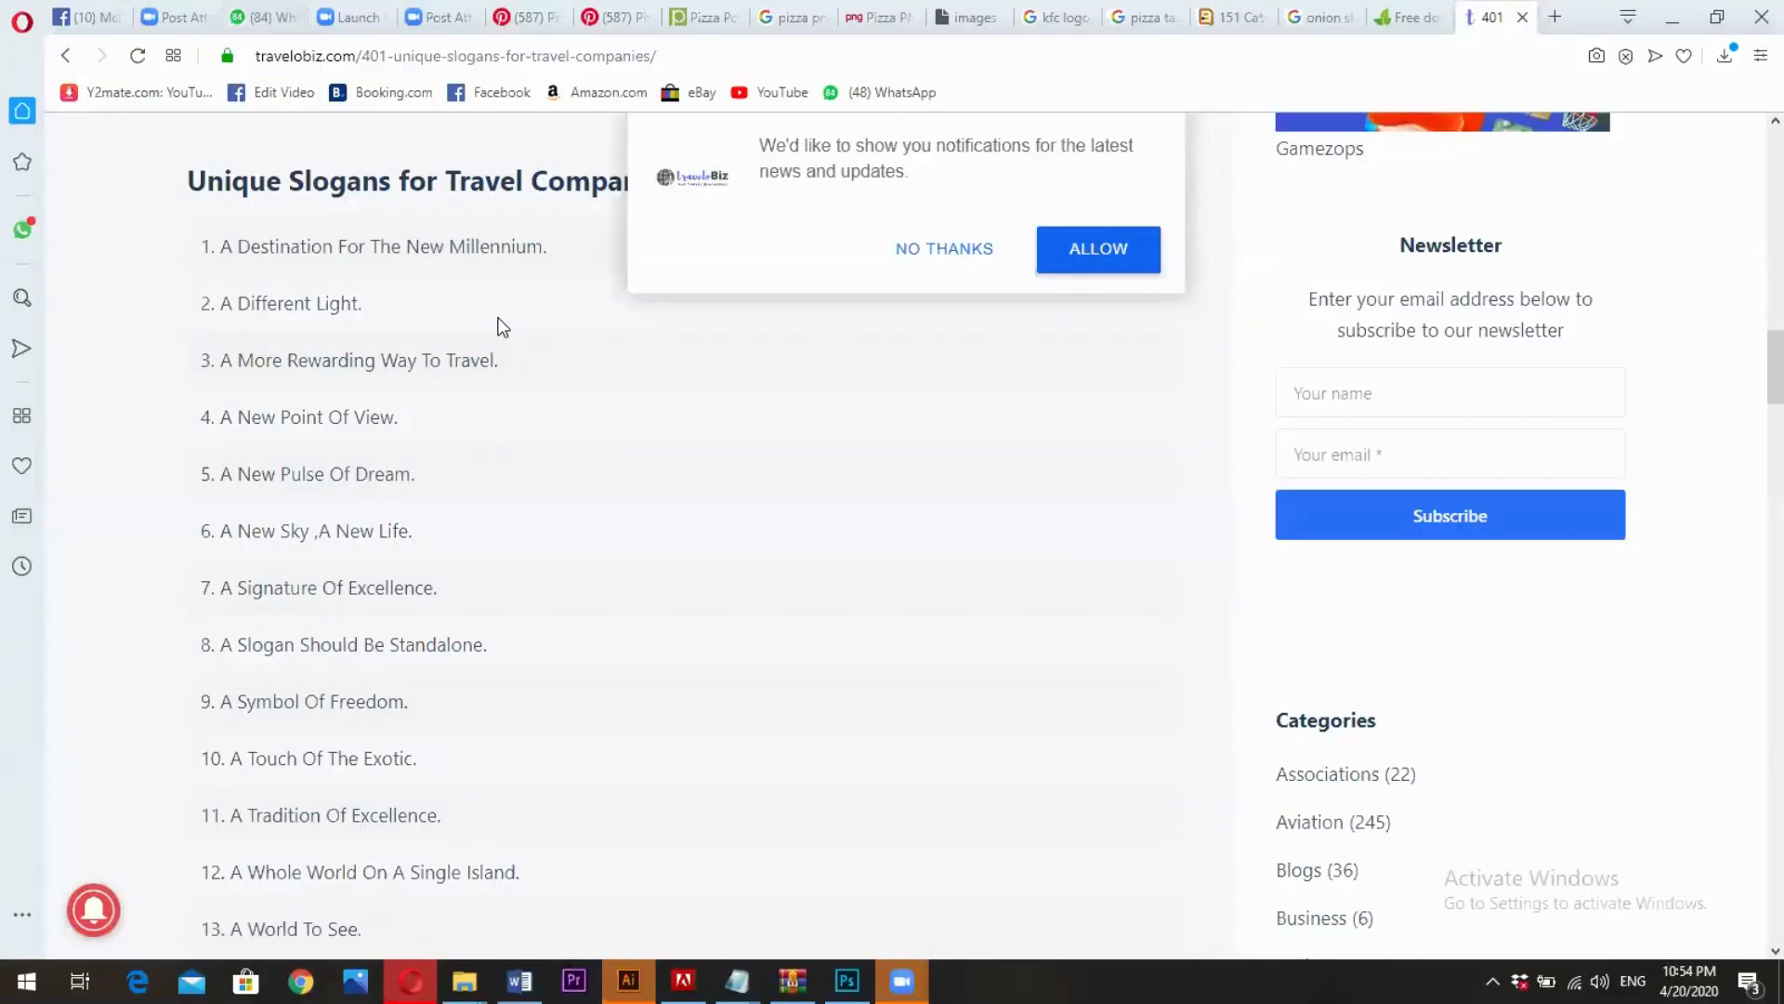
- Switch to the browser and browse McDonald's Facebook photos, opening the Zalmi Rs. 450 Spicy McCrispy post to examine its design
key("ctrl+Tab")
key("ctrl+Tab")
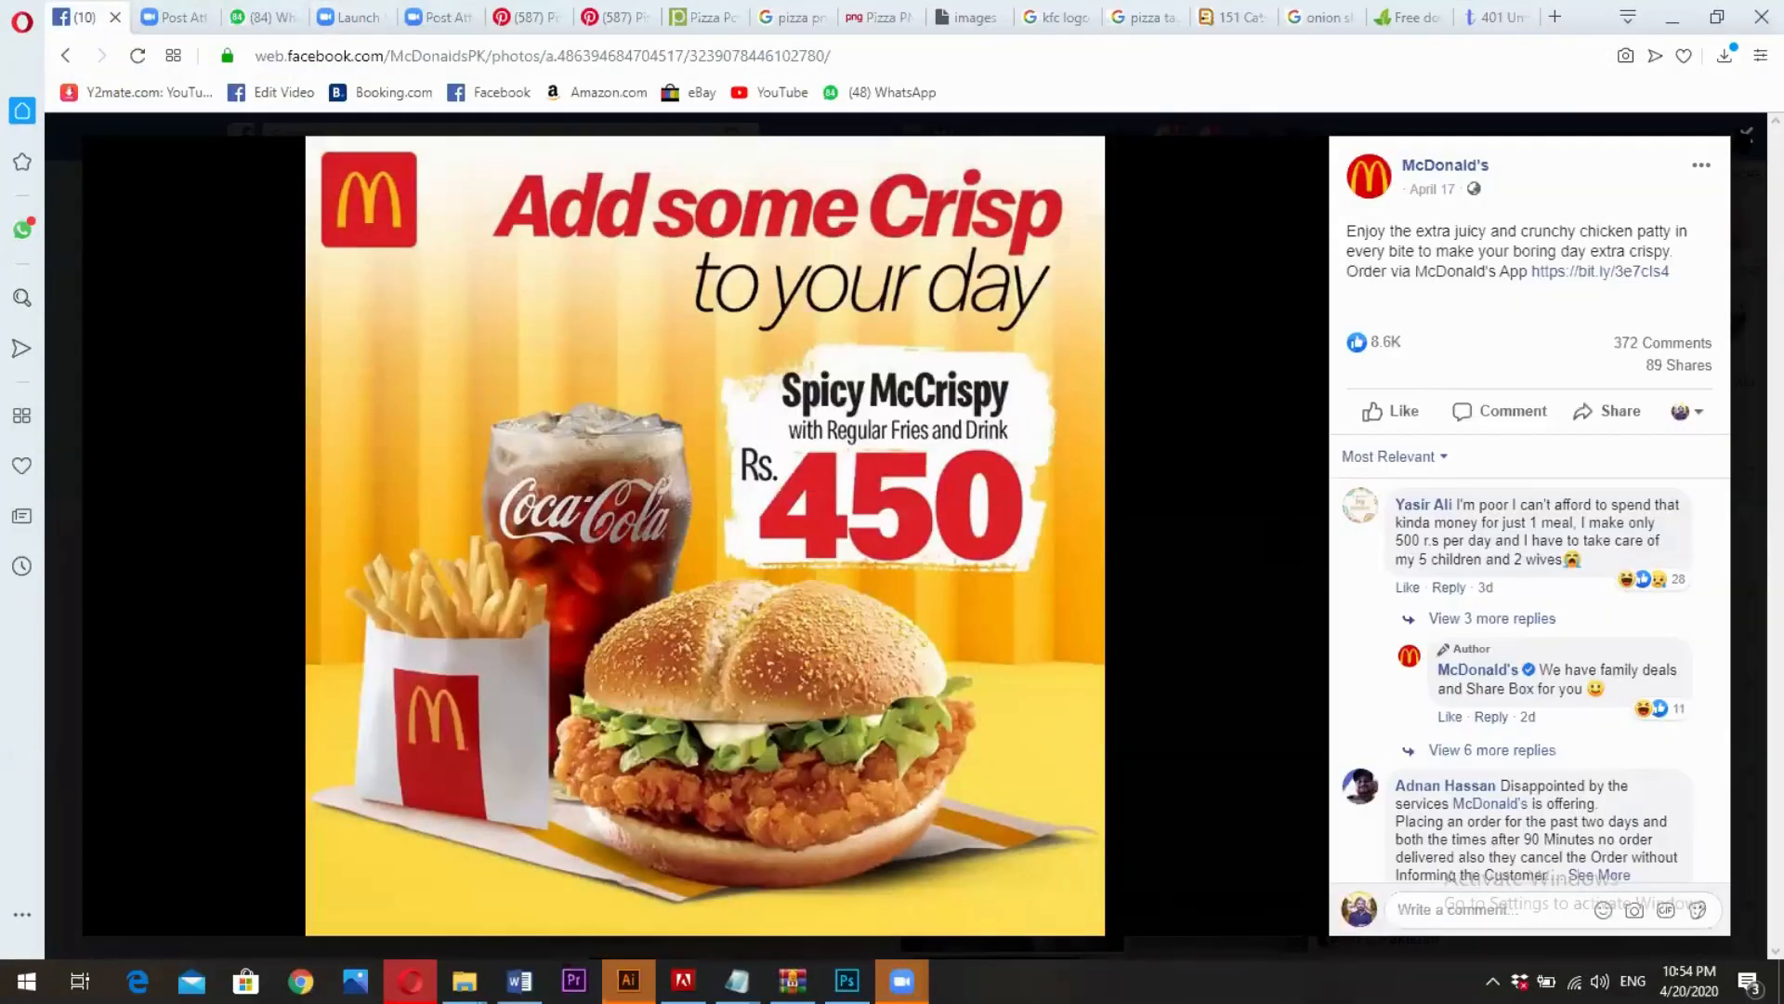
key("Escape")
scroll(957, 587, "down", 10)
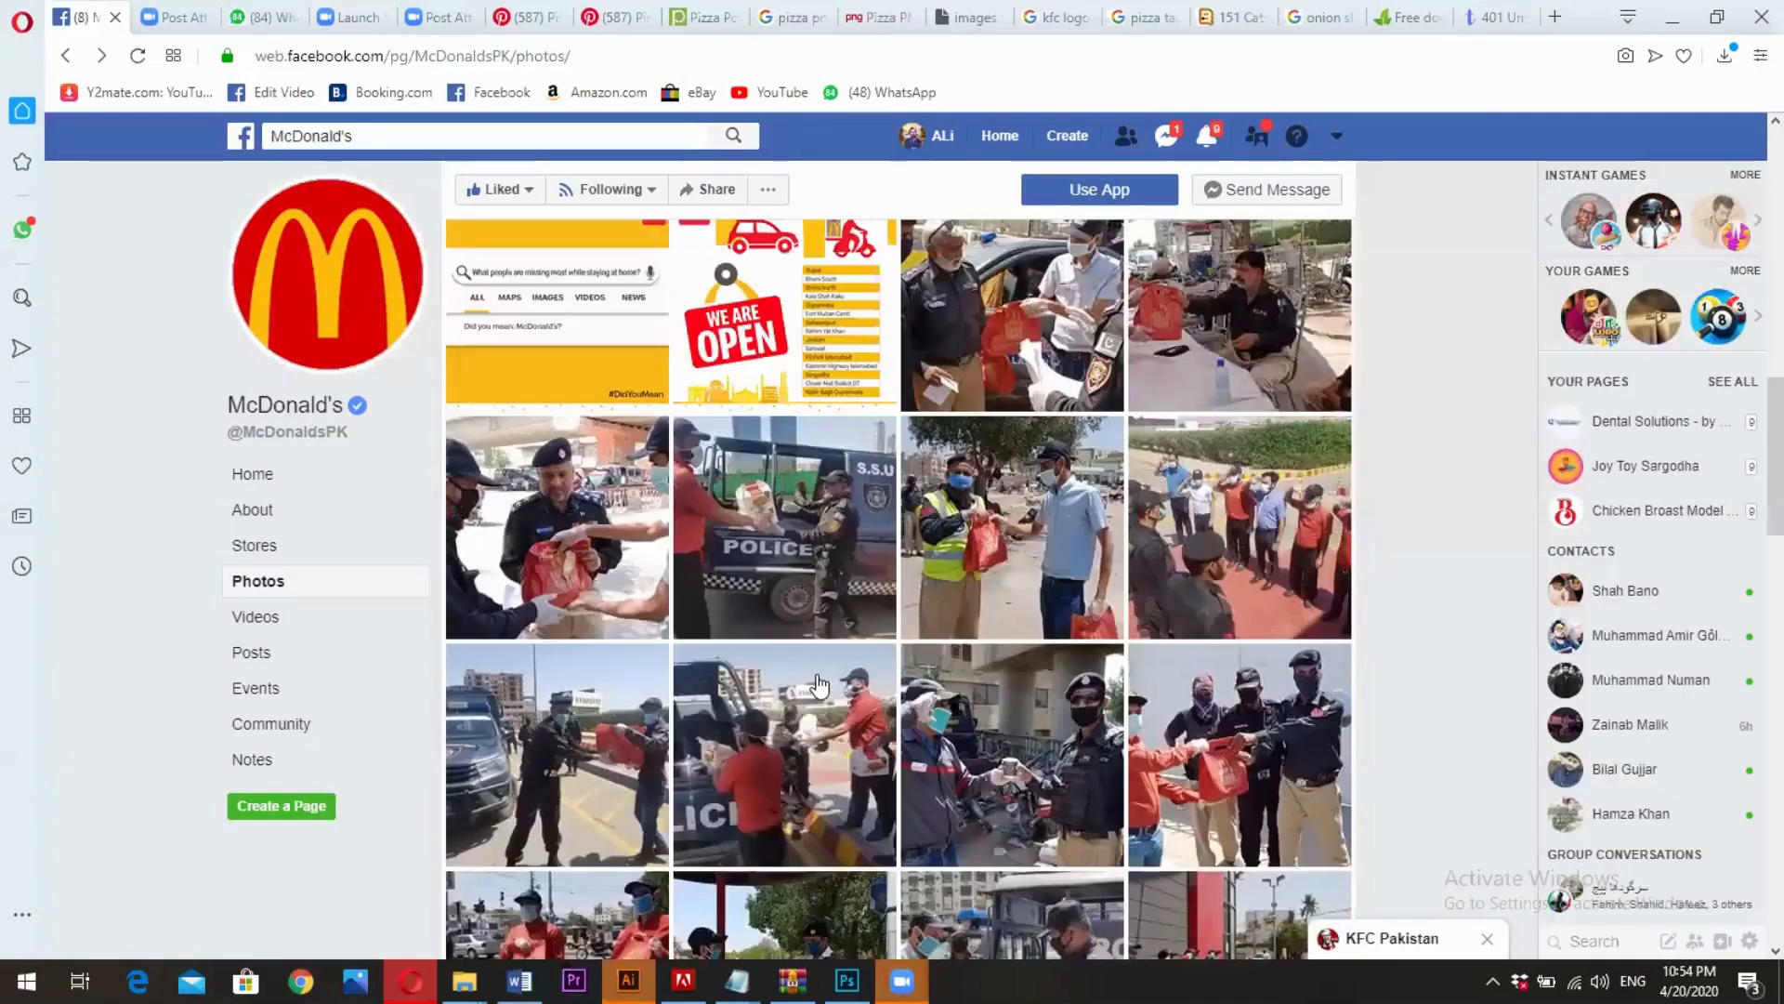
scroll(957, 588, "down", 5)
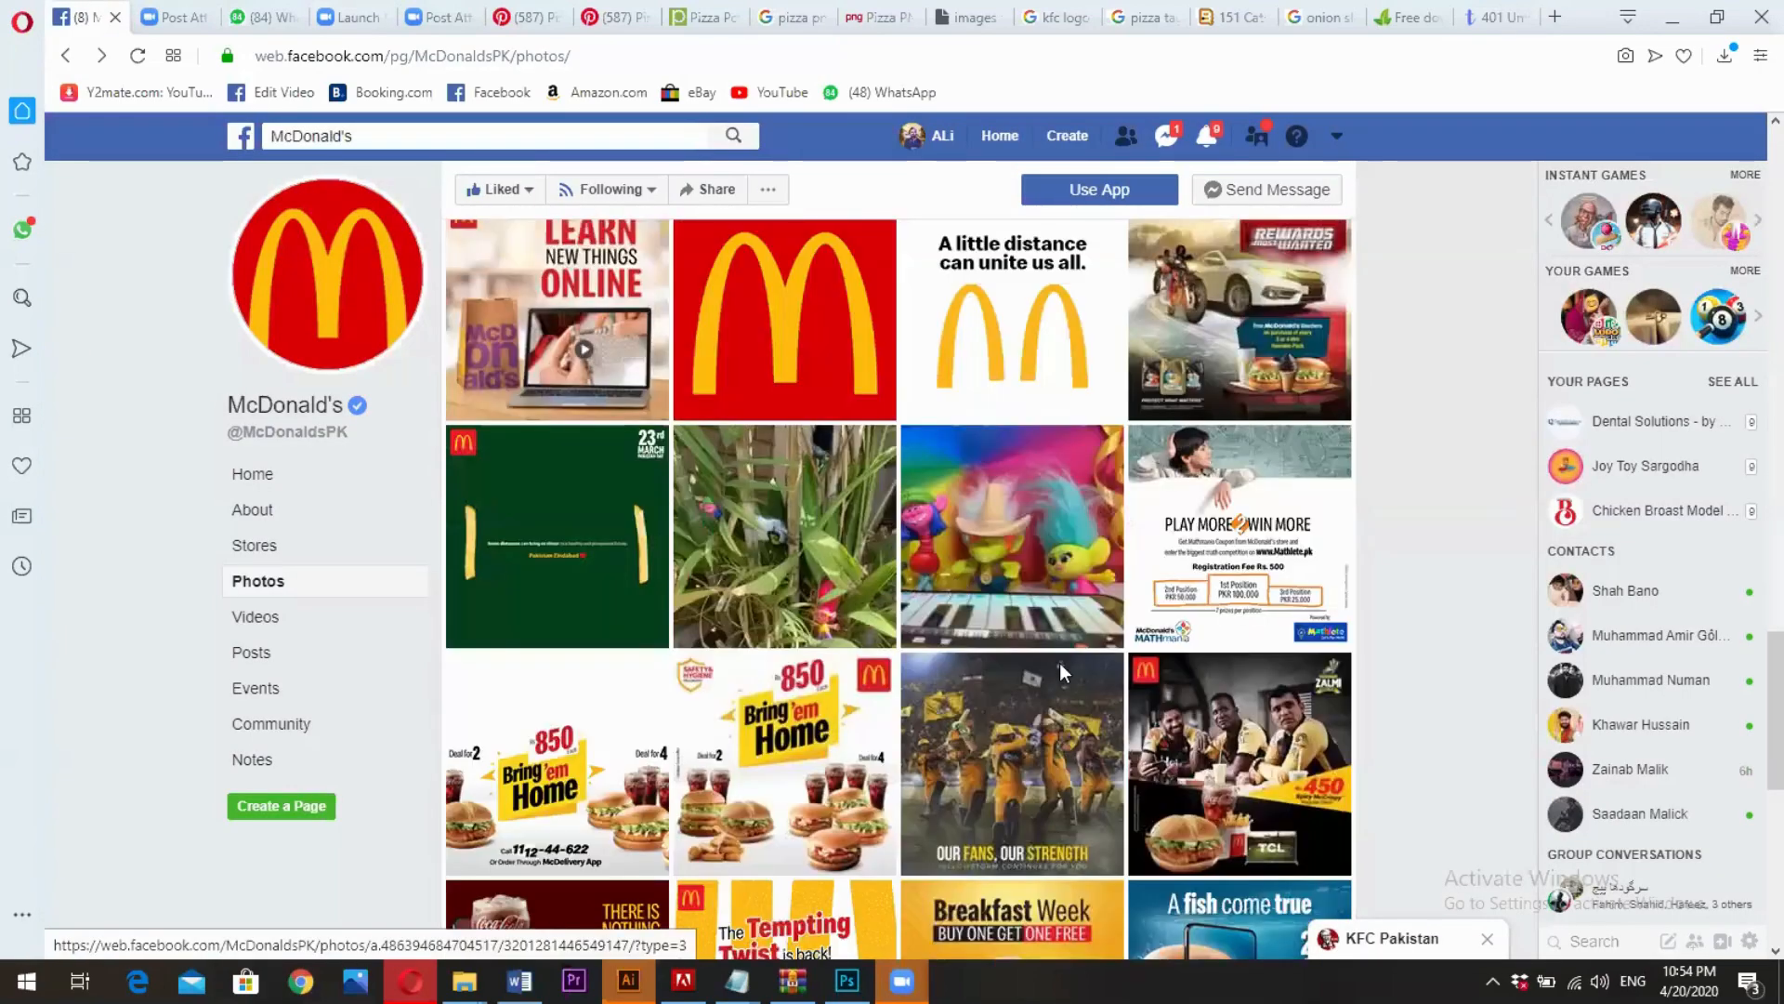
left_click(1203, 751)
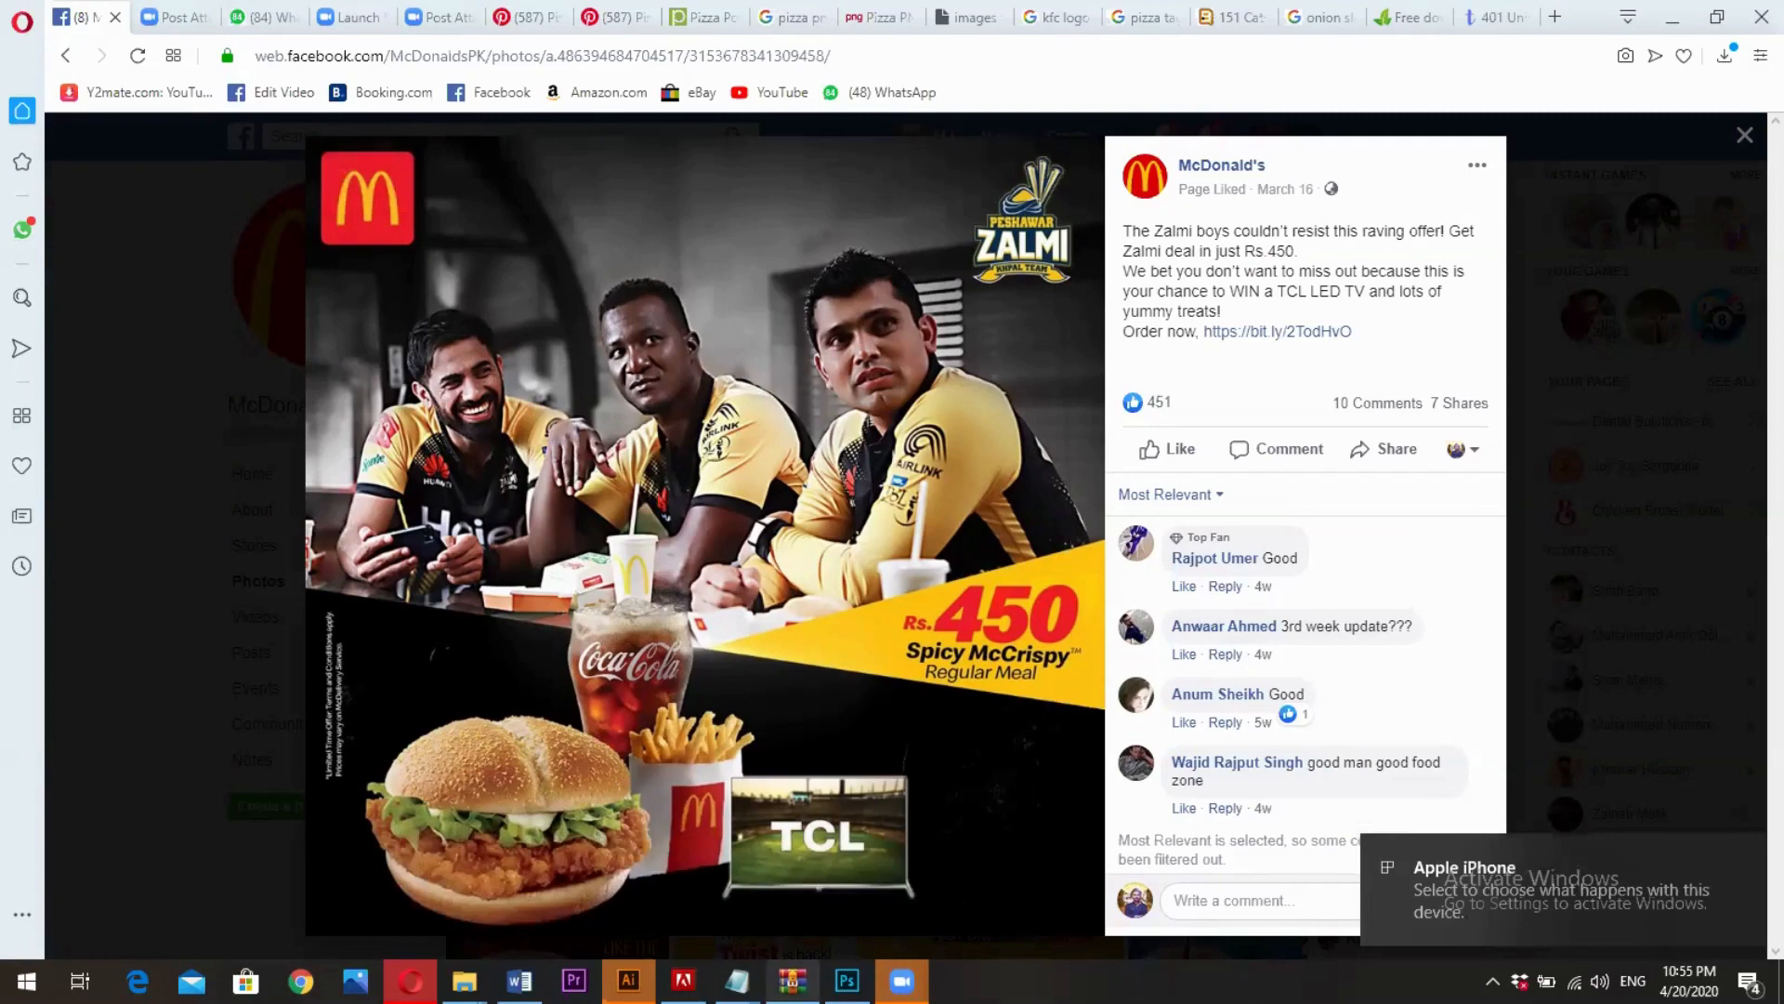
- Return to Photoshop and add a Selective Color adjustment layer above the empty text layer
left_click(847, 981)
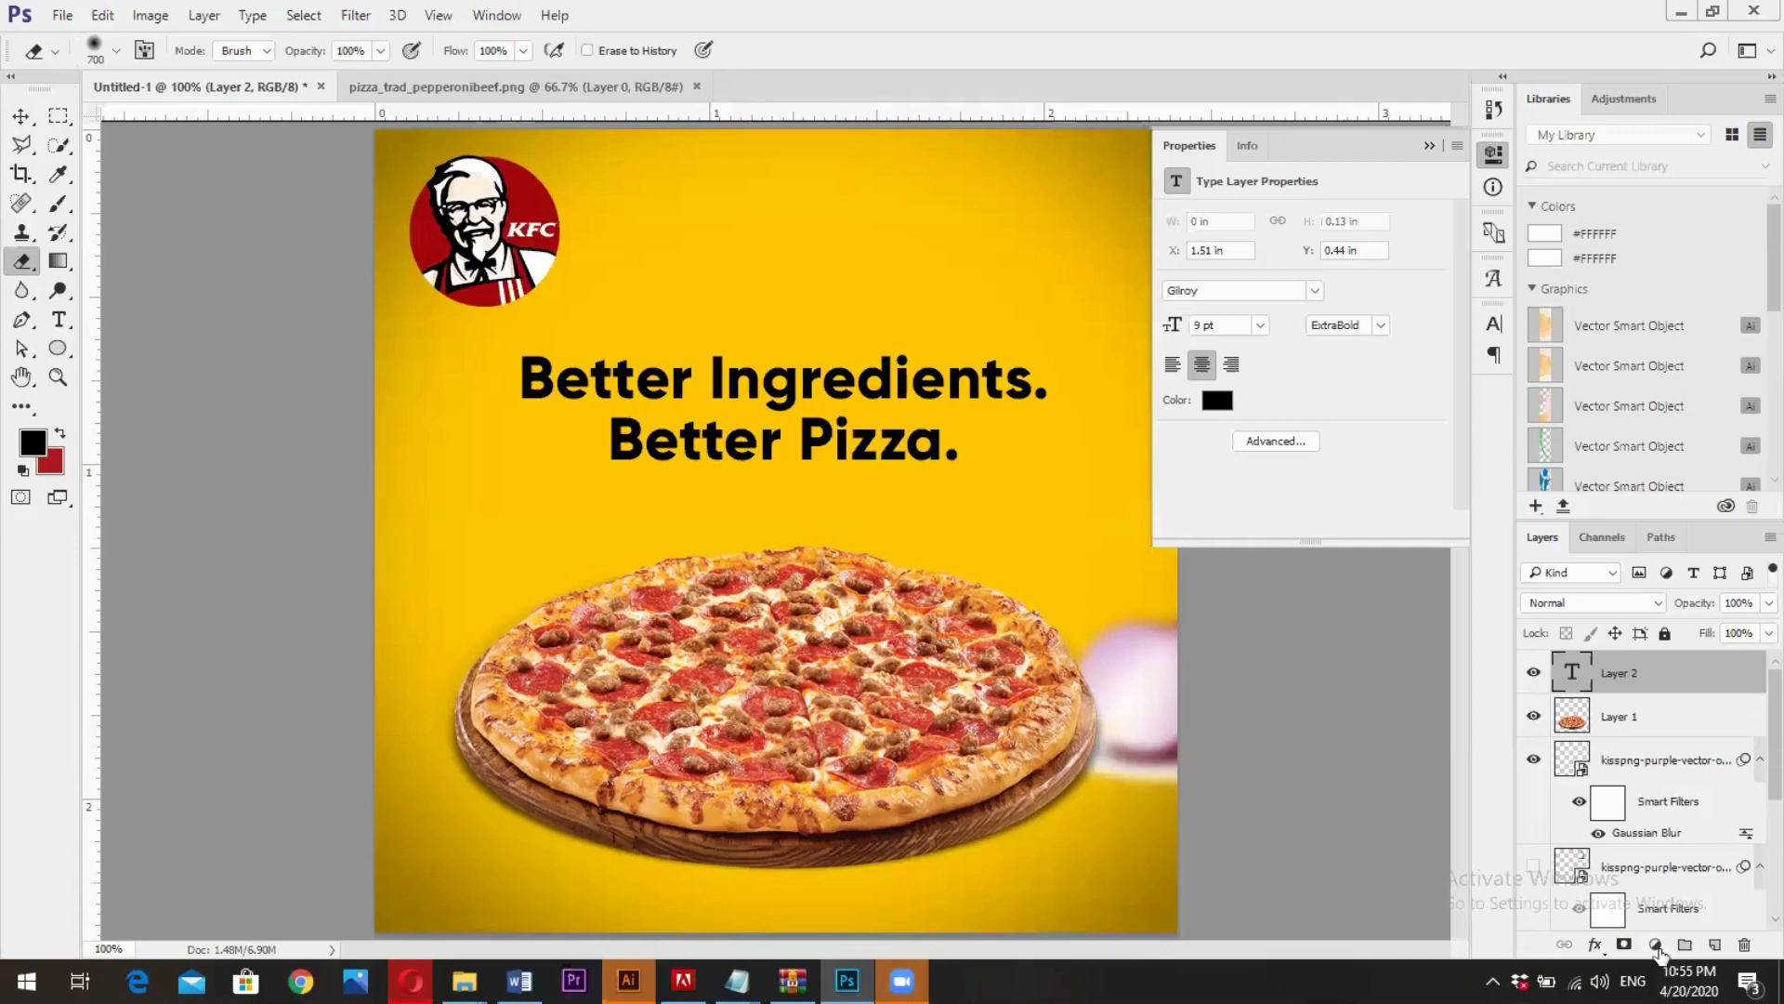
left_click(1657, 948)
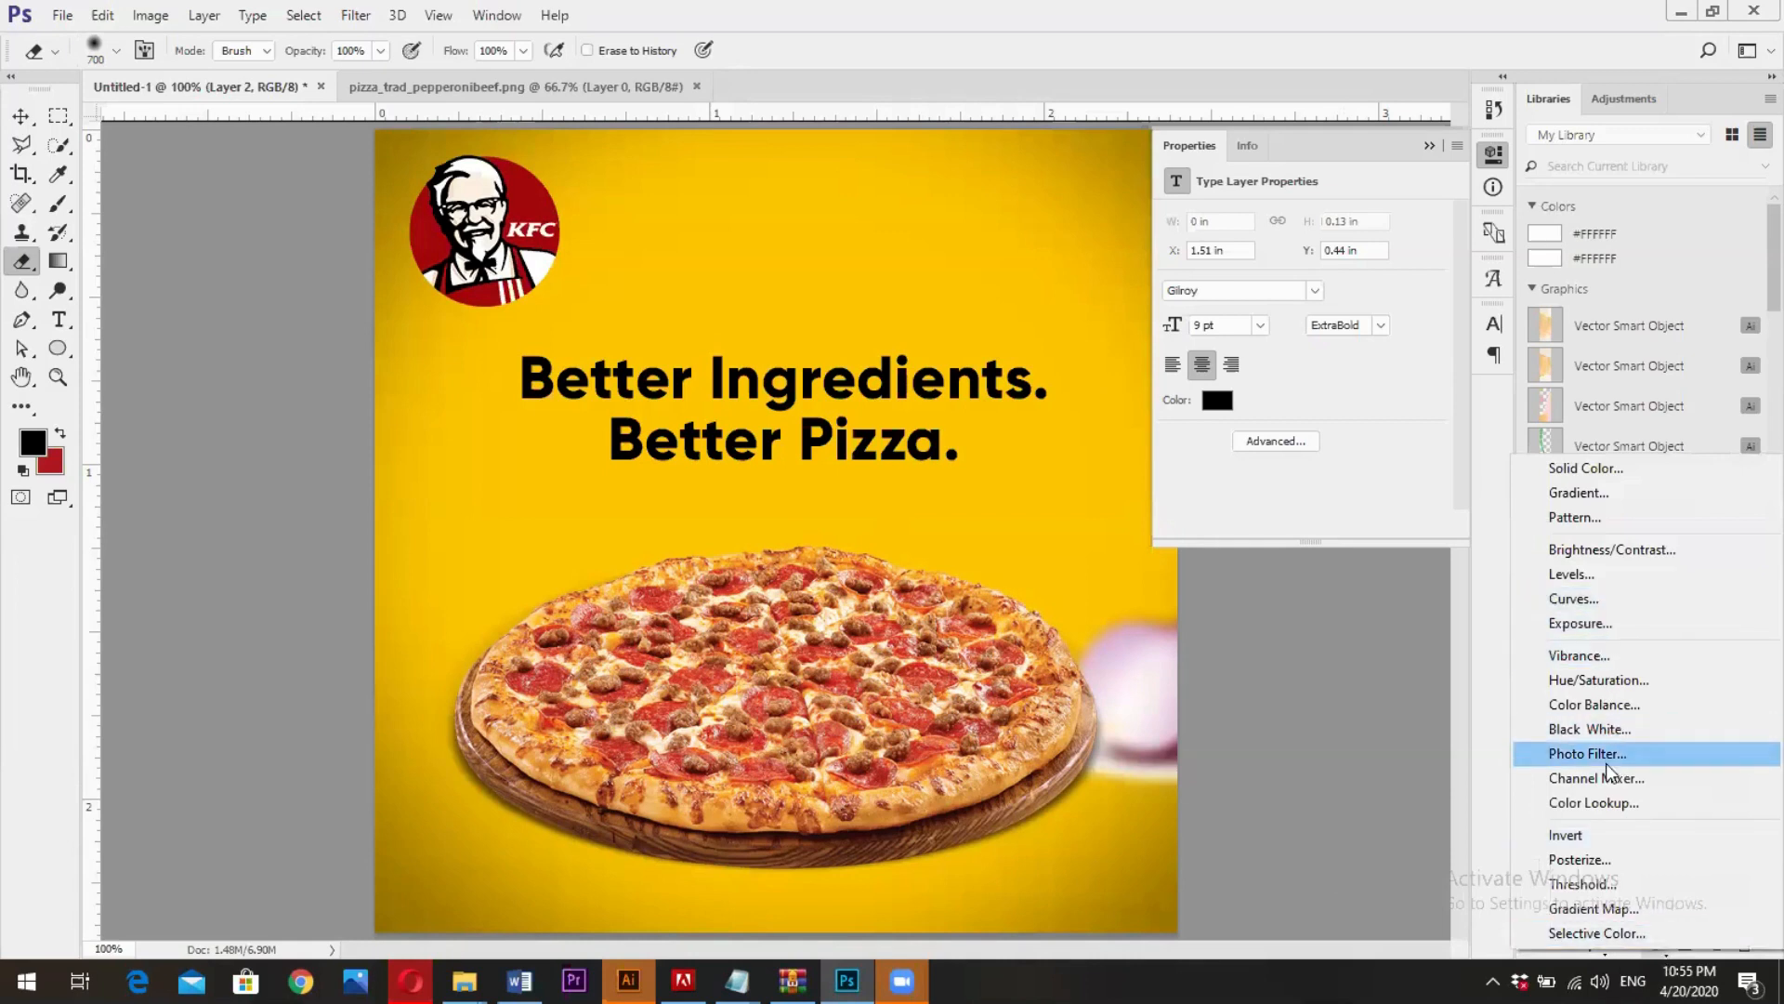
left_click(1625, 936)
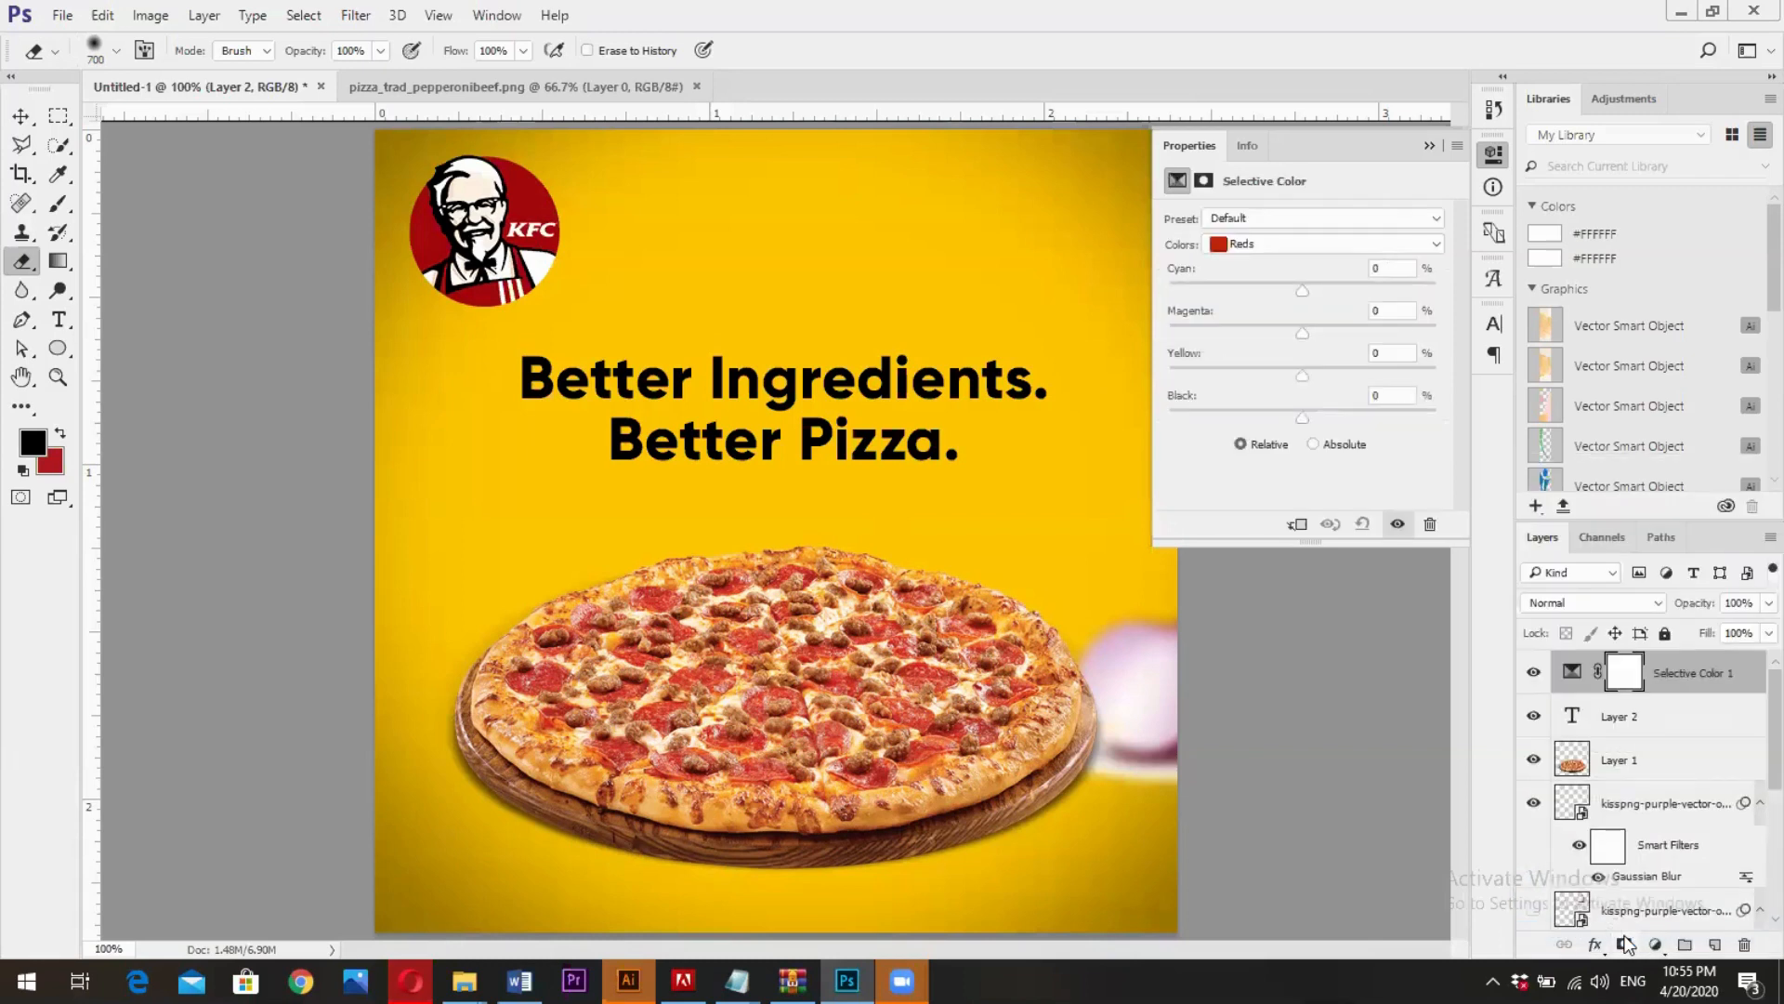
- Adjust the Selective Color layer's Yellows to Cyan +25%, Magenta +26%, Yellow +24% and Black +18%, and collapse the adjustment settings
left_click(1292, 245)
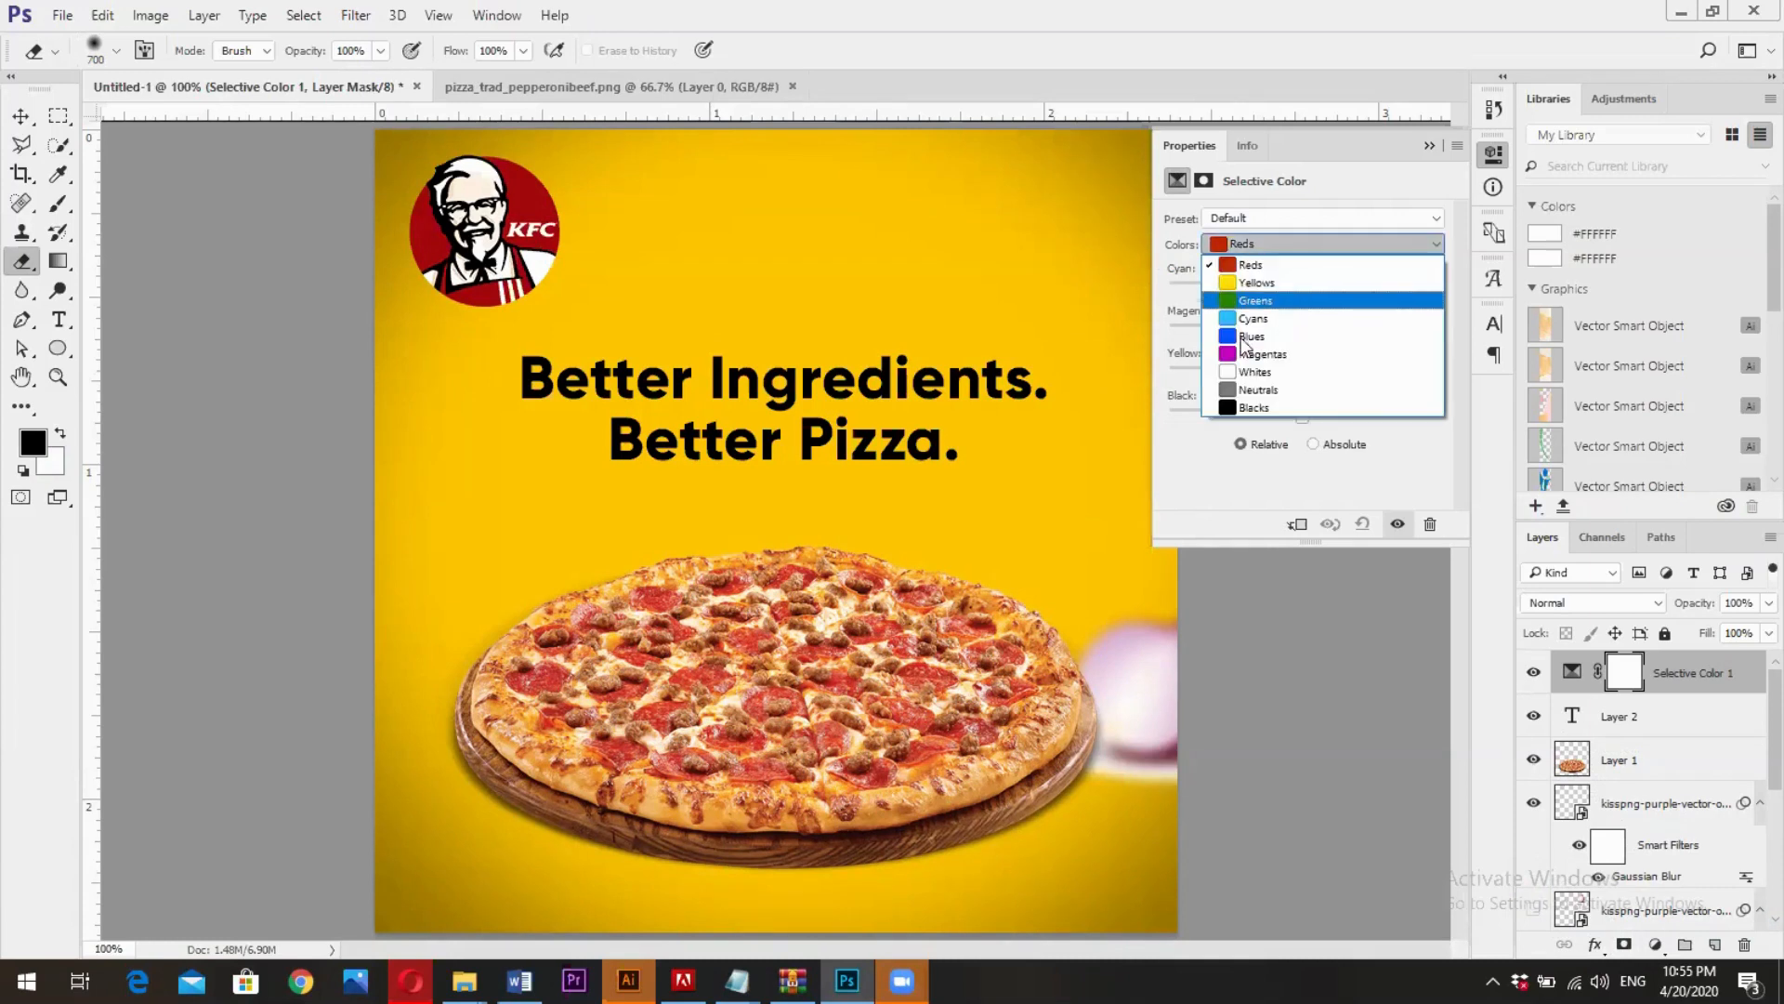
left_click(1245, 282)
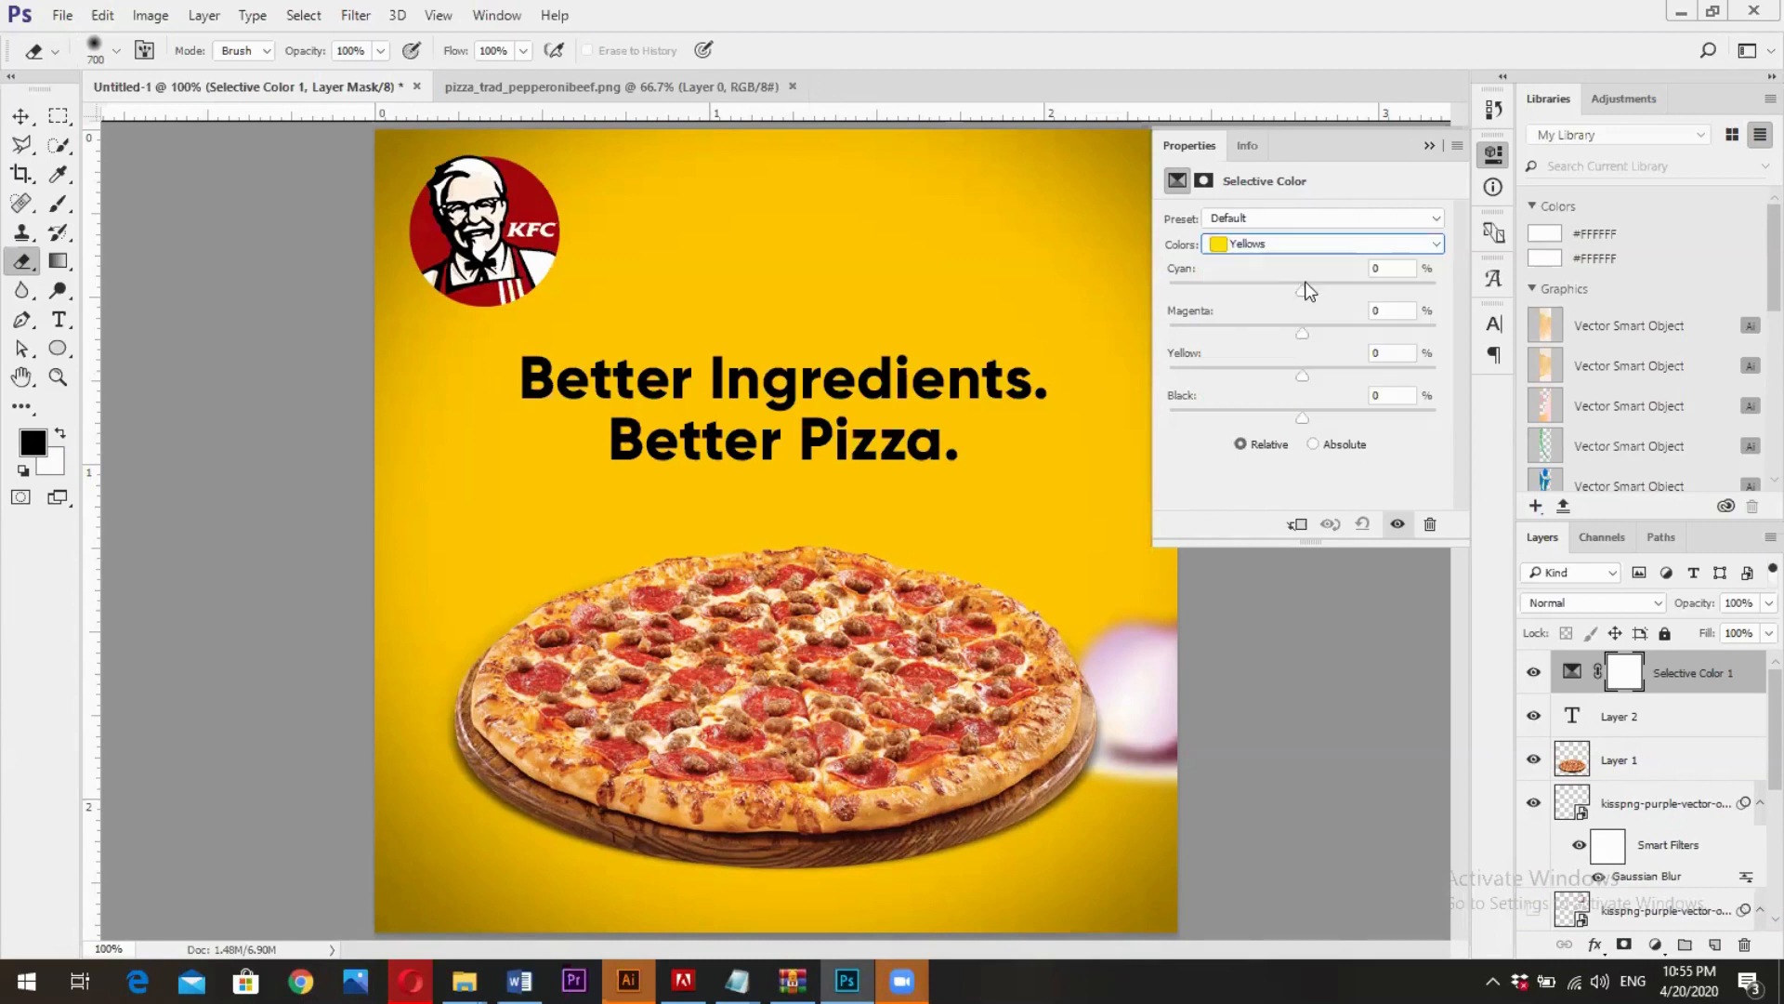
left_click_drag(1325, 293, 1343, 332)
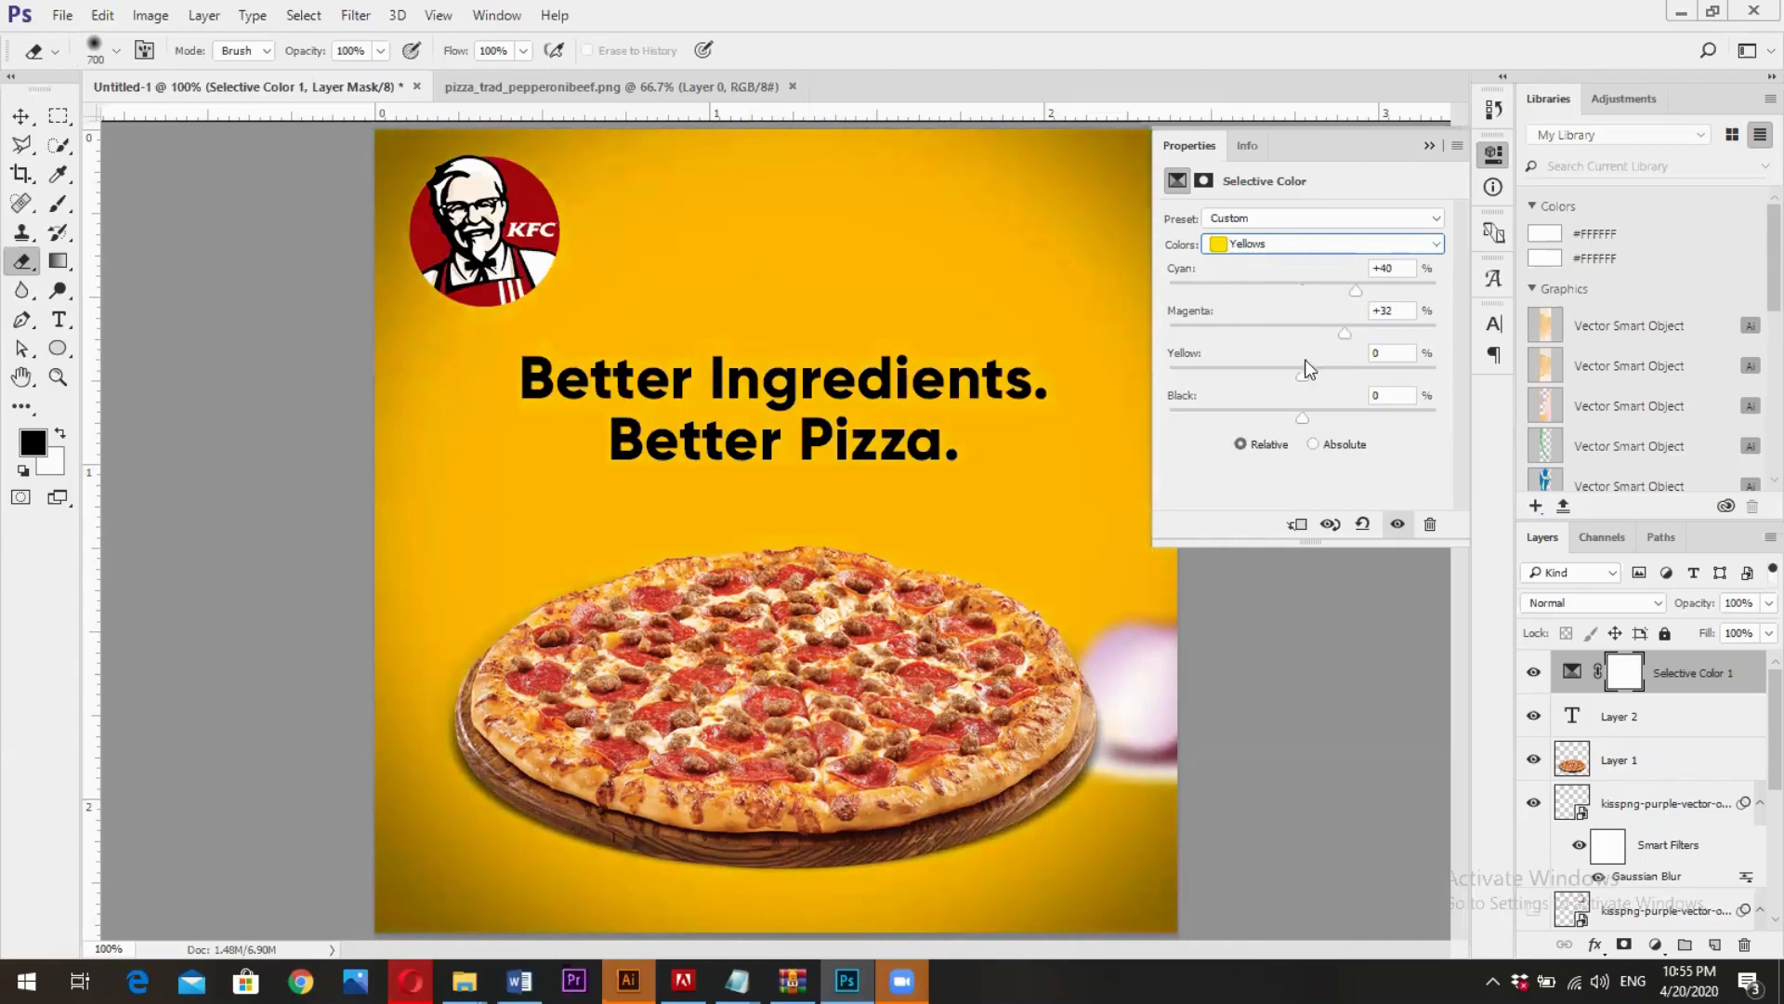
left_click_drag(1302, 417, 1341, 292)
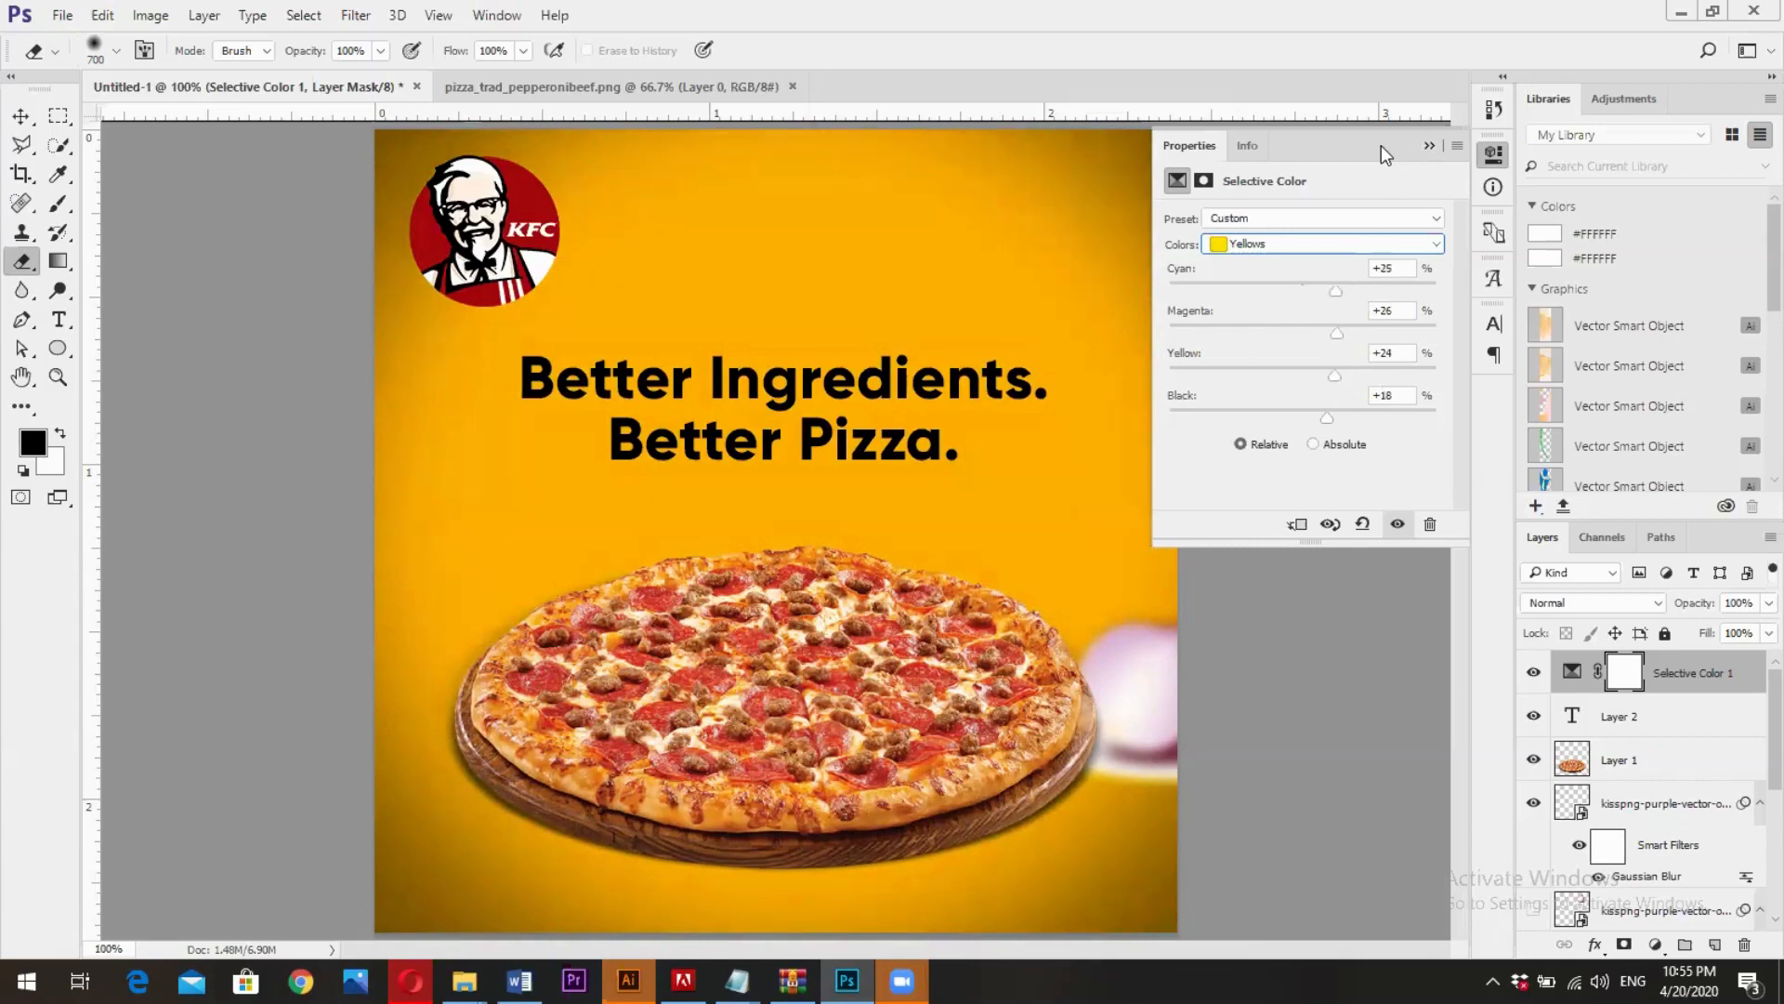
left_click(1427, 148)
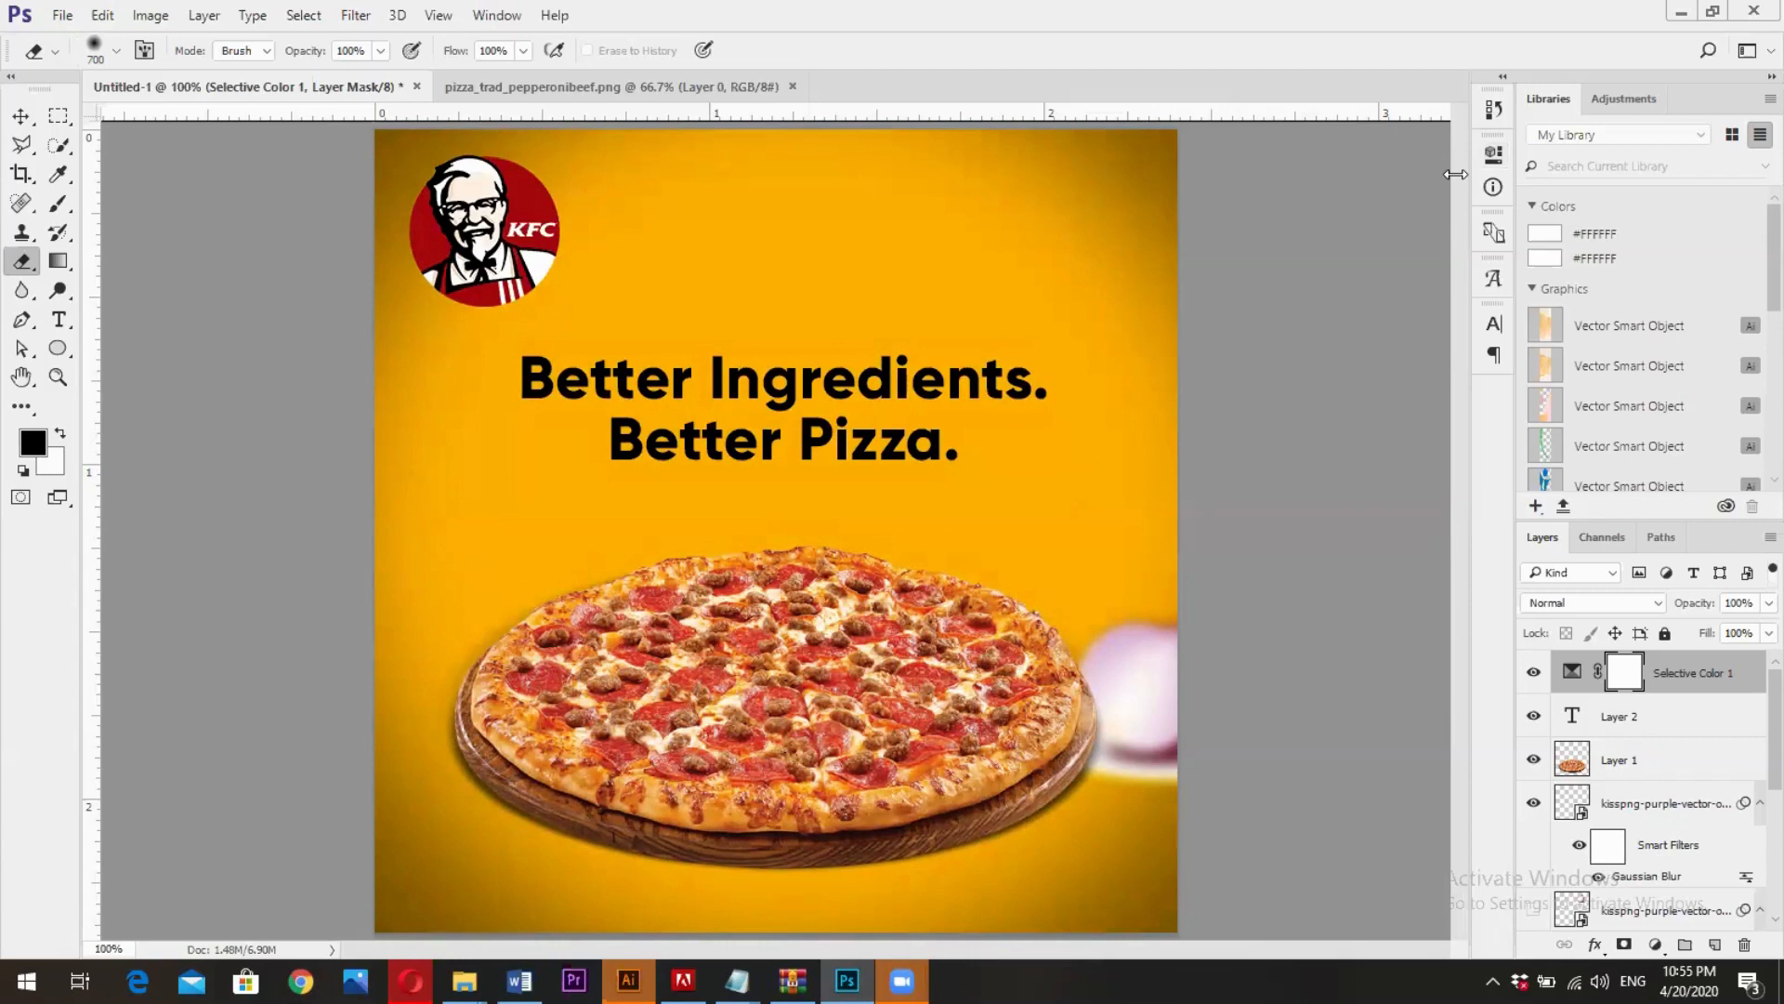
- Set the Selective Color layer's blend mode to Soft Light and toggle its visibility to compare the design with and without it
left_click(1616, 605)
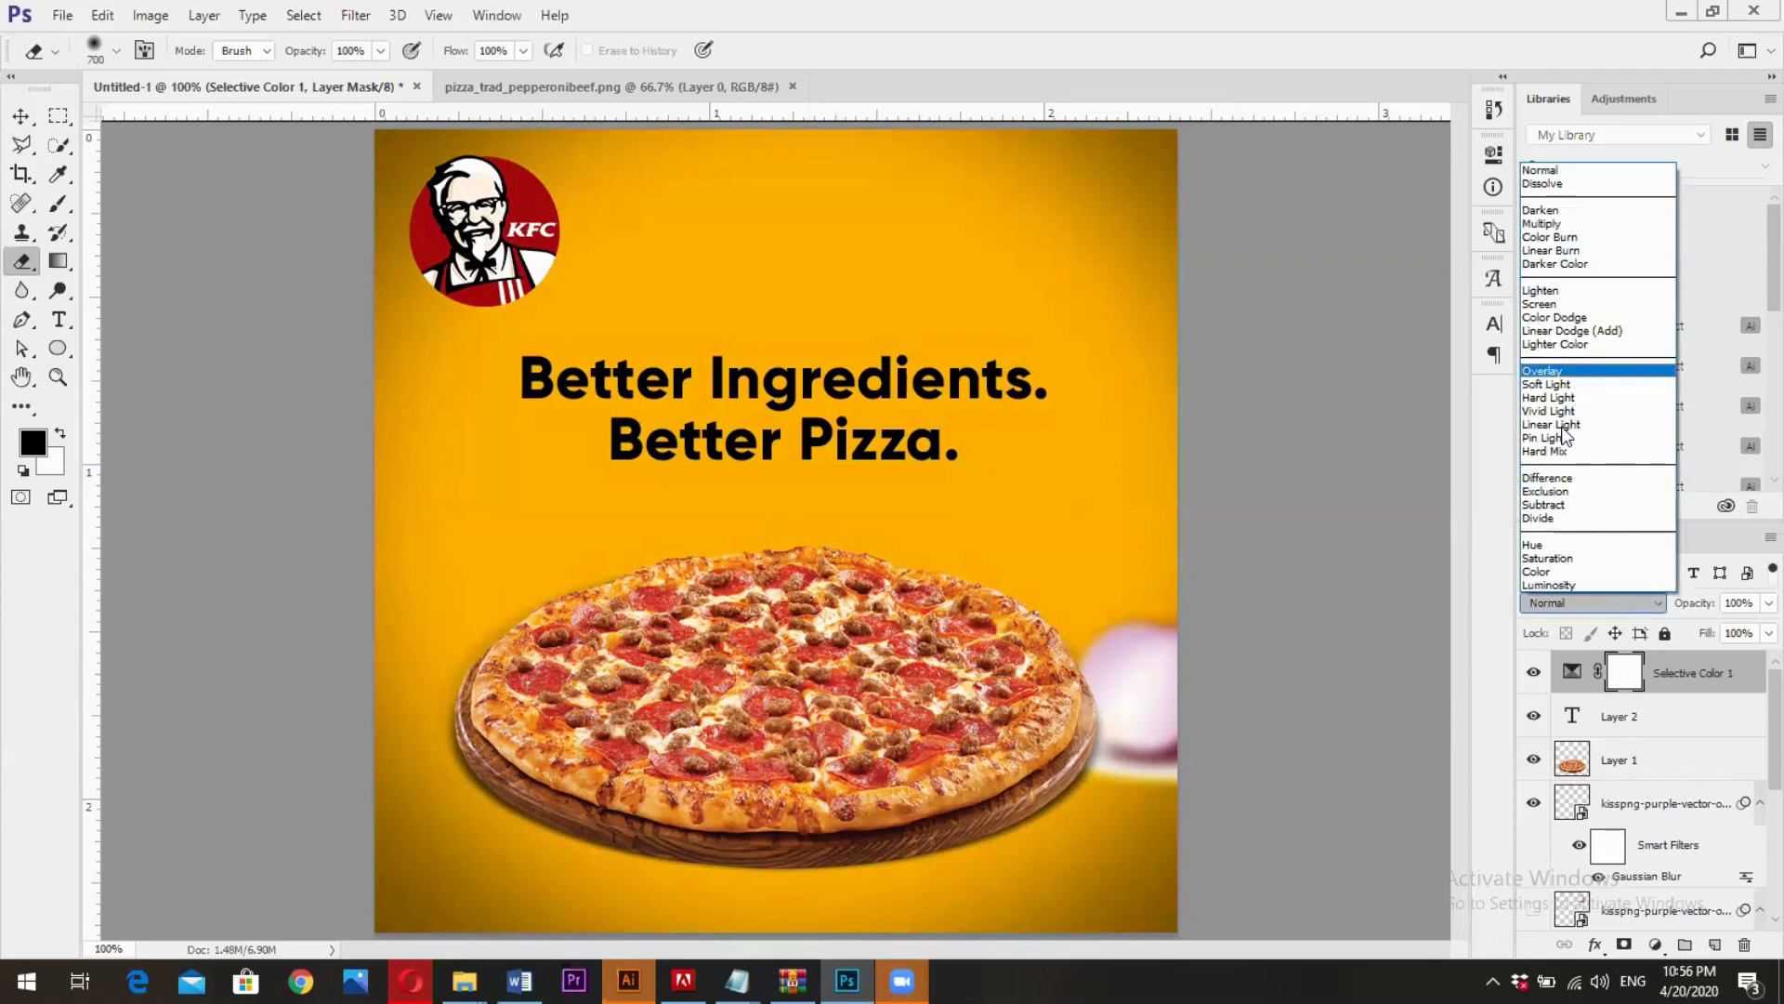
left_click(1550, 387)
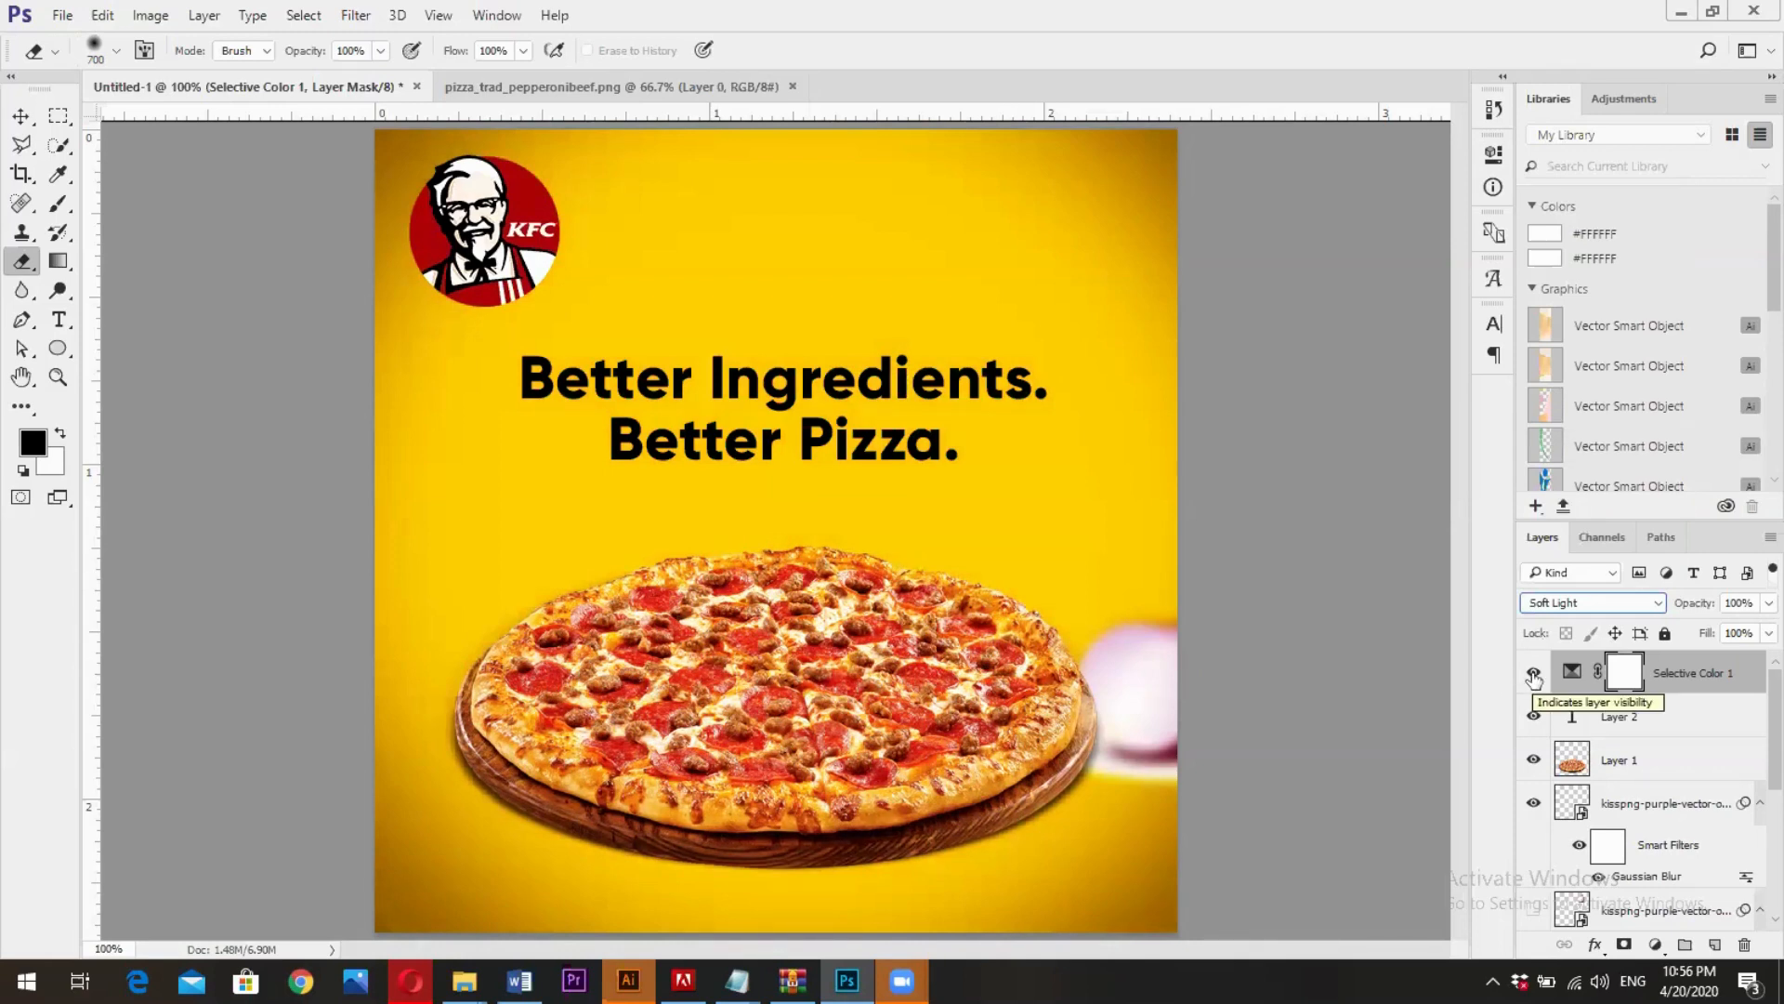
left_click(1534, 672)
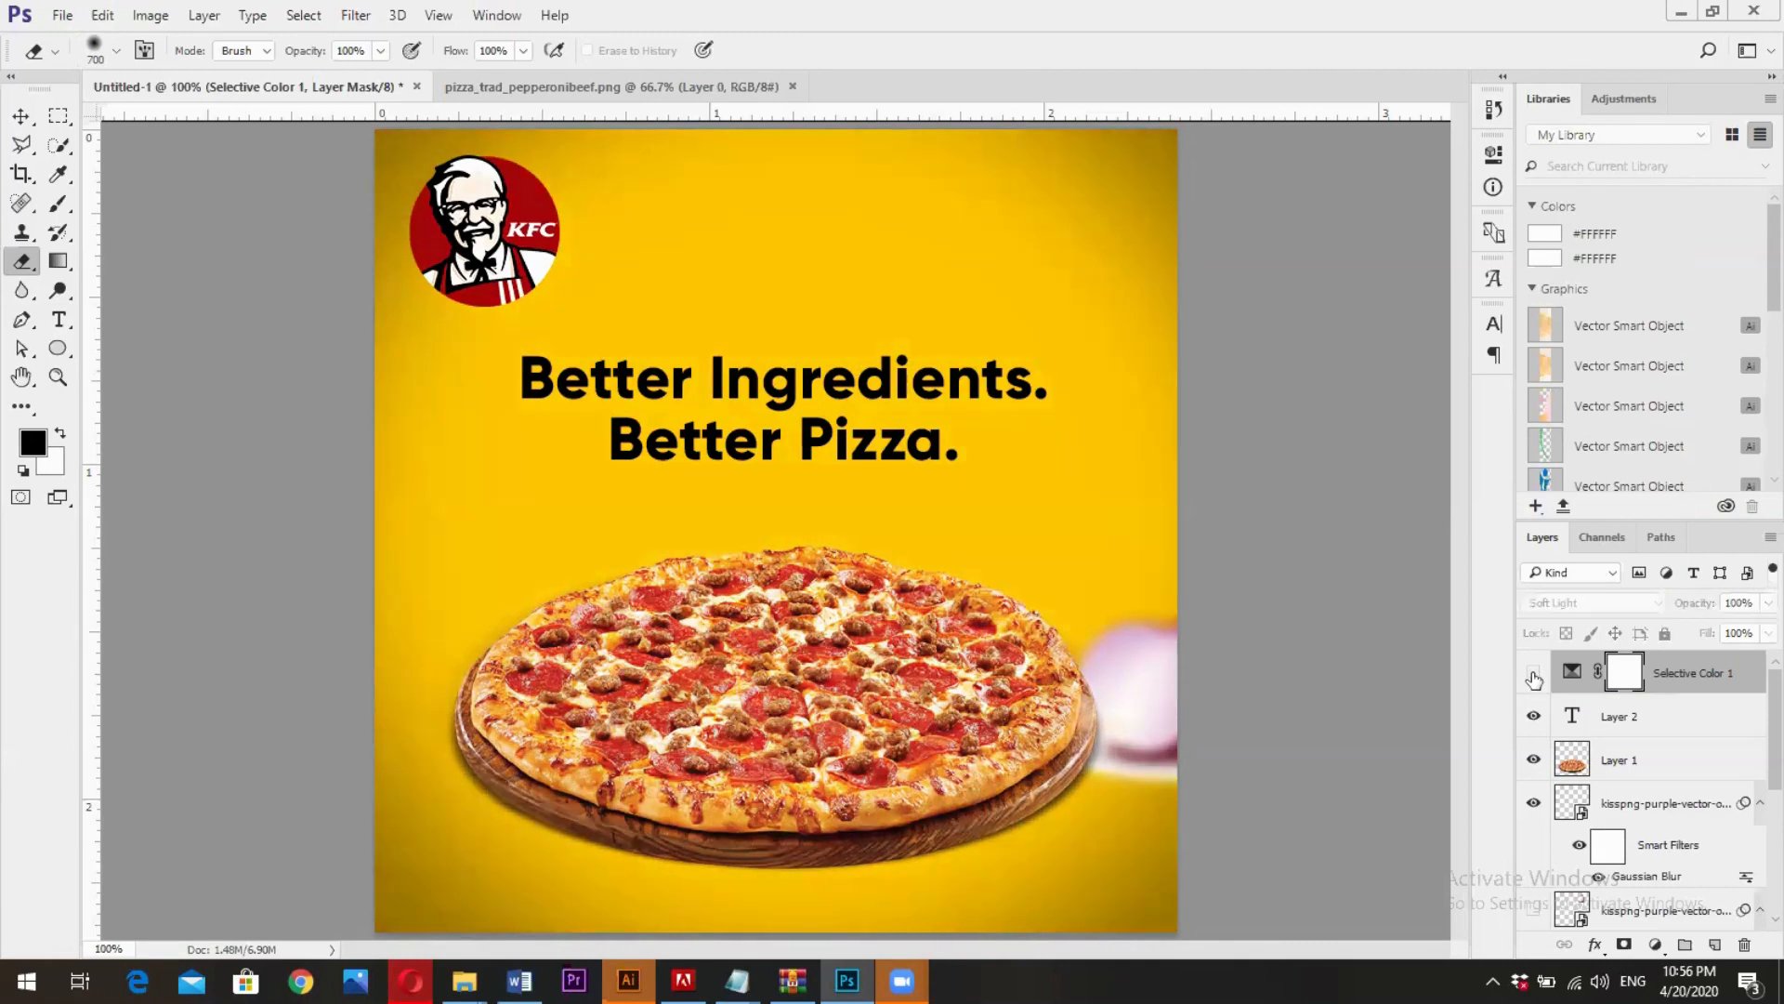
left_click(1534, 675)
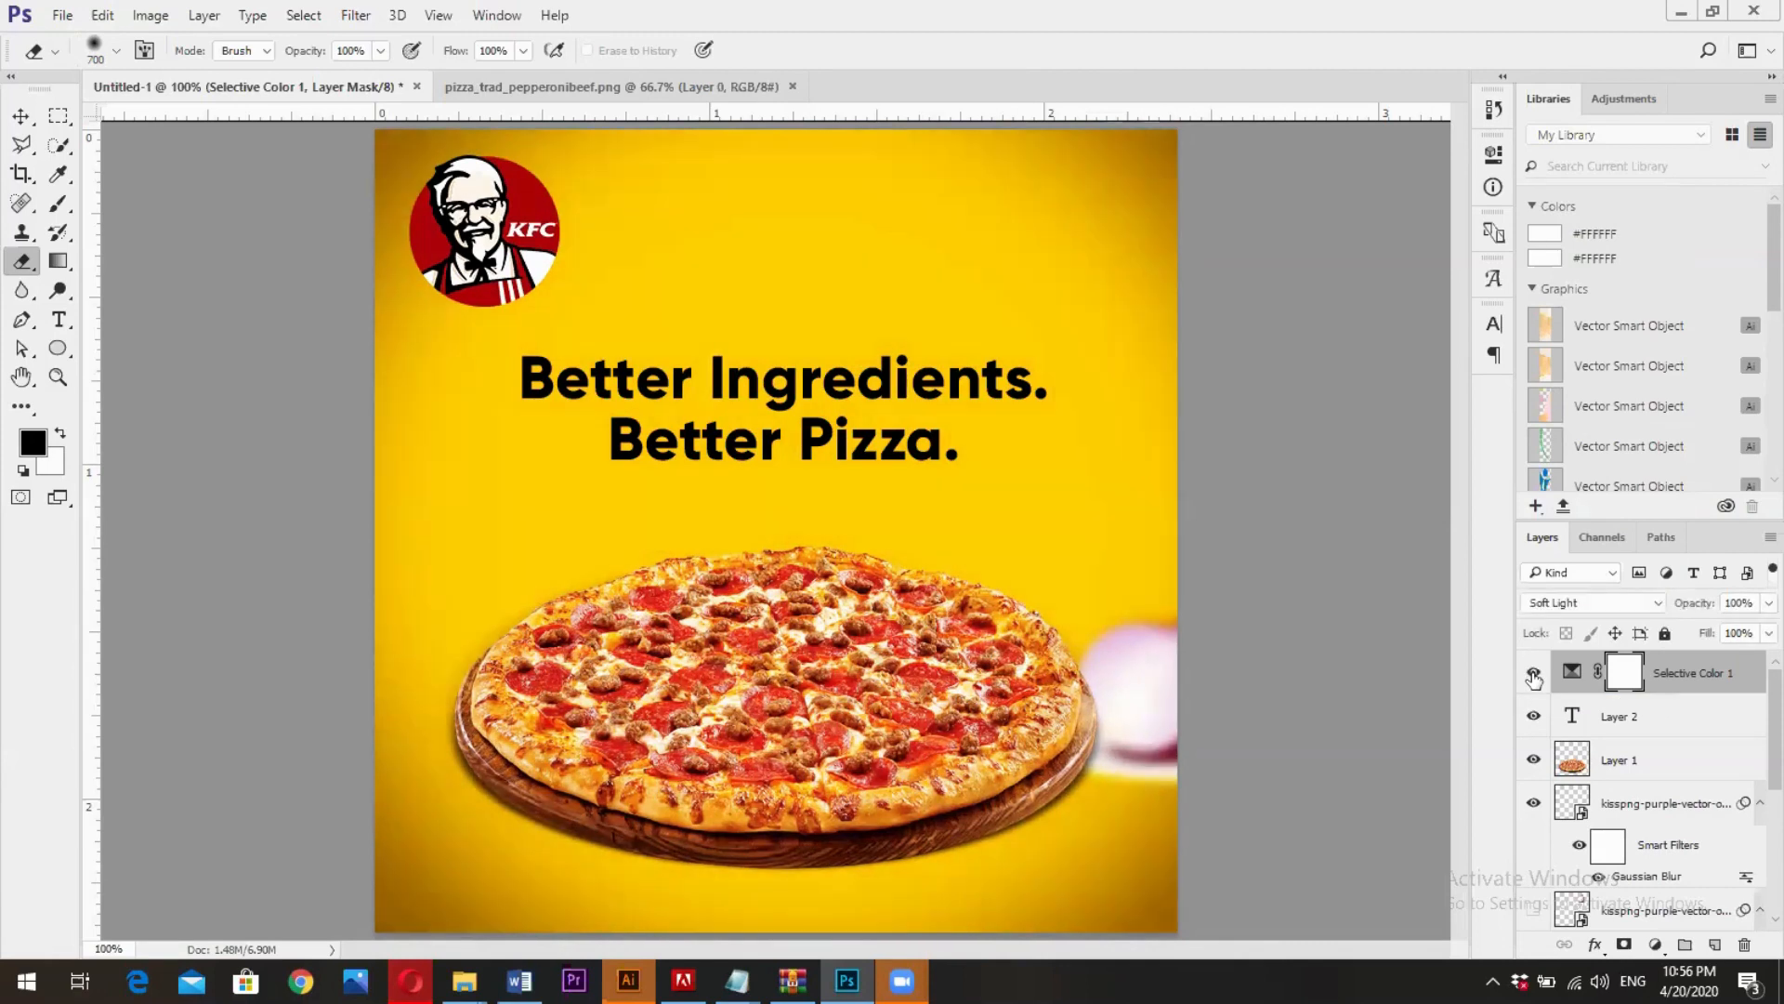
left_click(1534, 674)
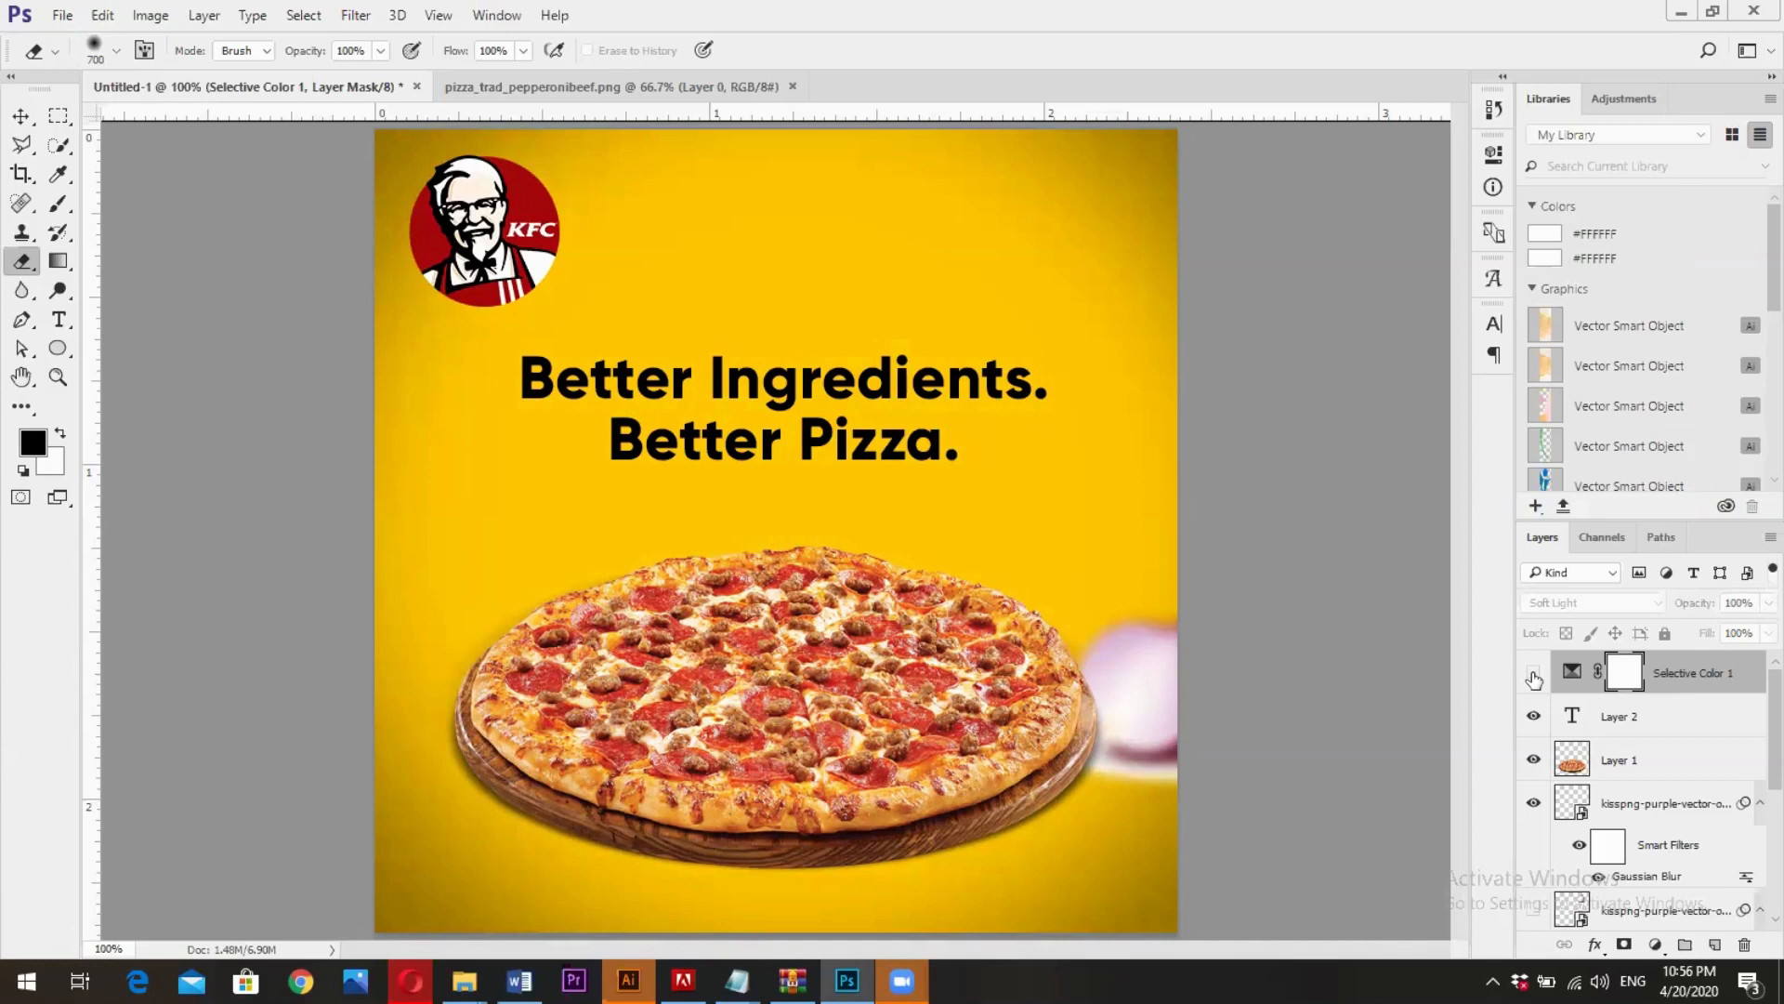
- Turn the Selective Color layer back on and start saving the design for web as a PNG-24 image
left_click(1535, 674)
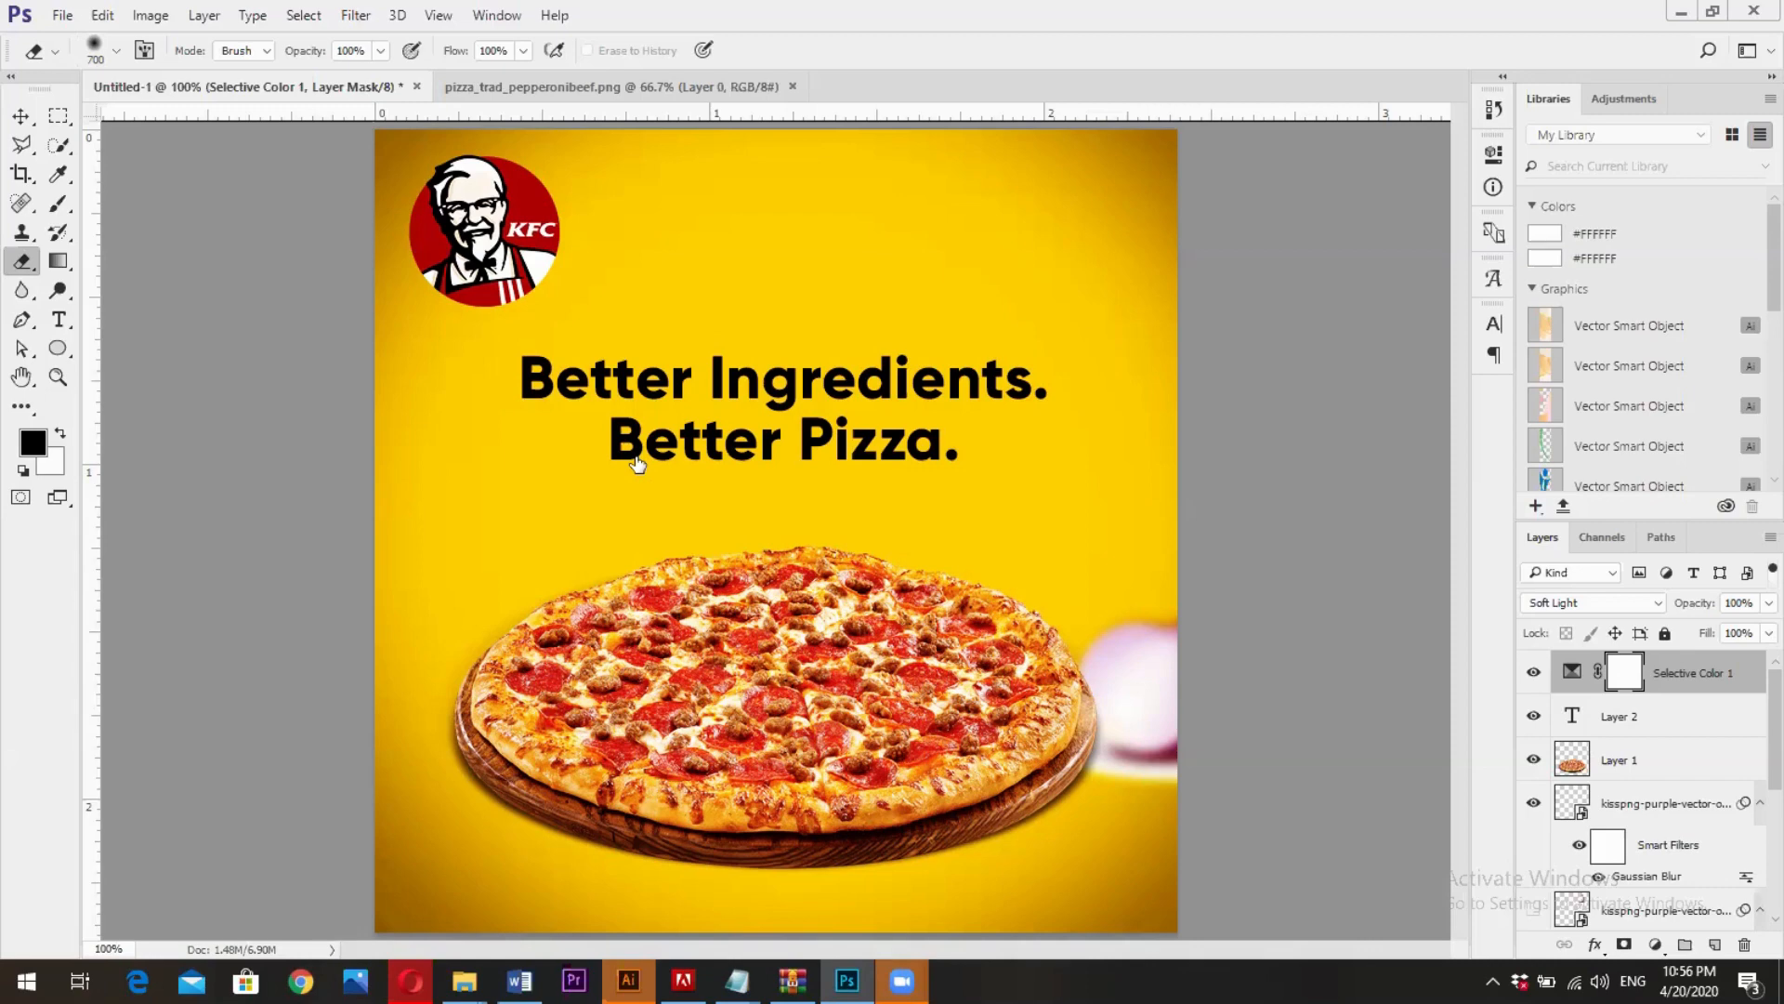
left_click(21, 116)
left_click(62, 15)
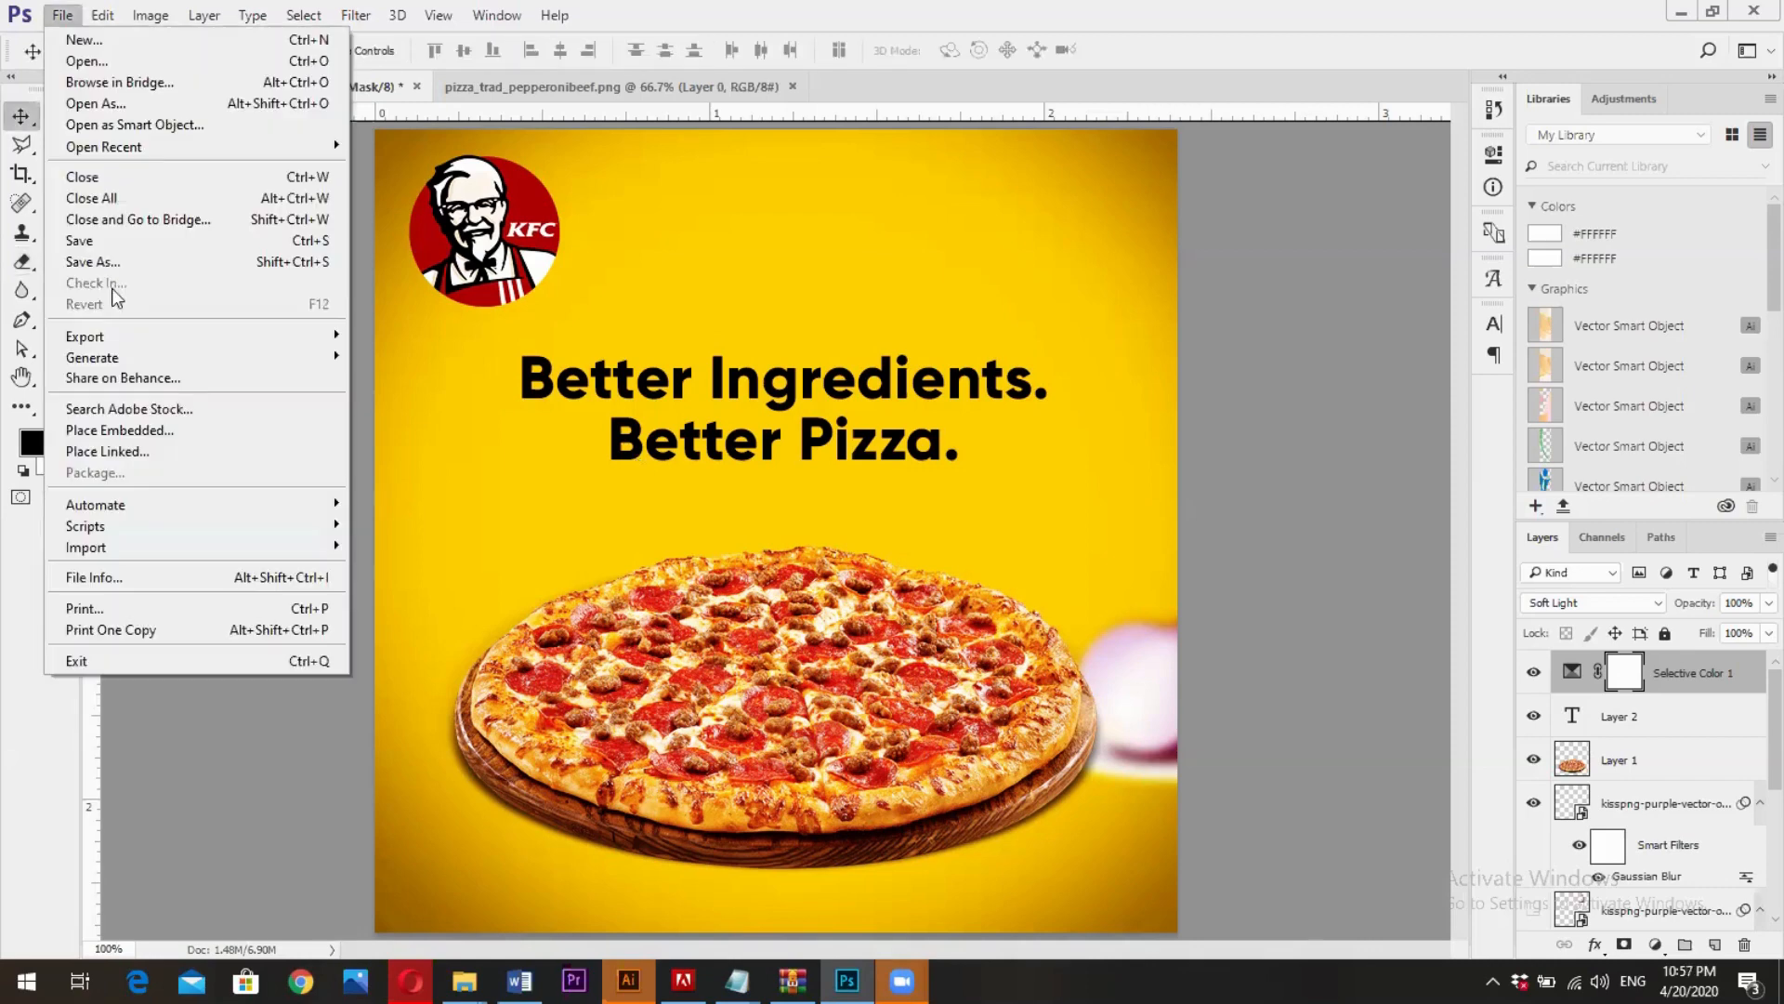
mouse_move(130, 335)
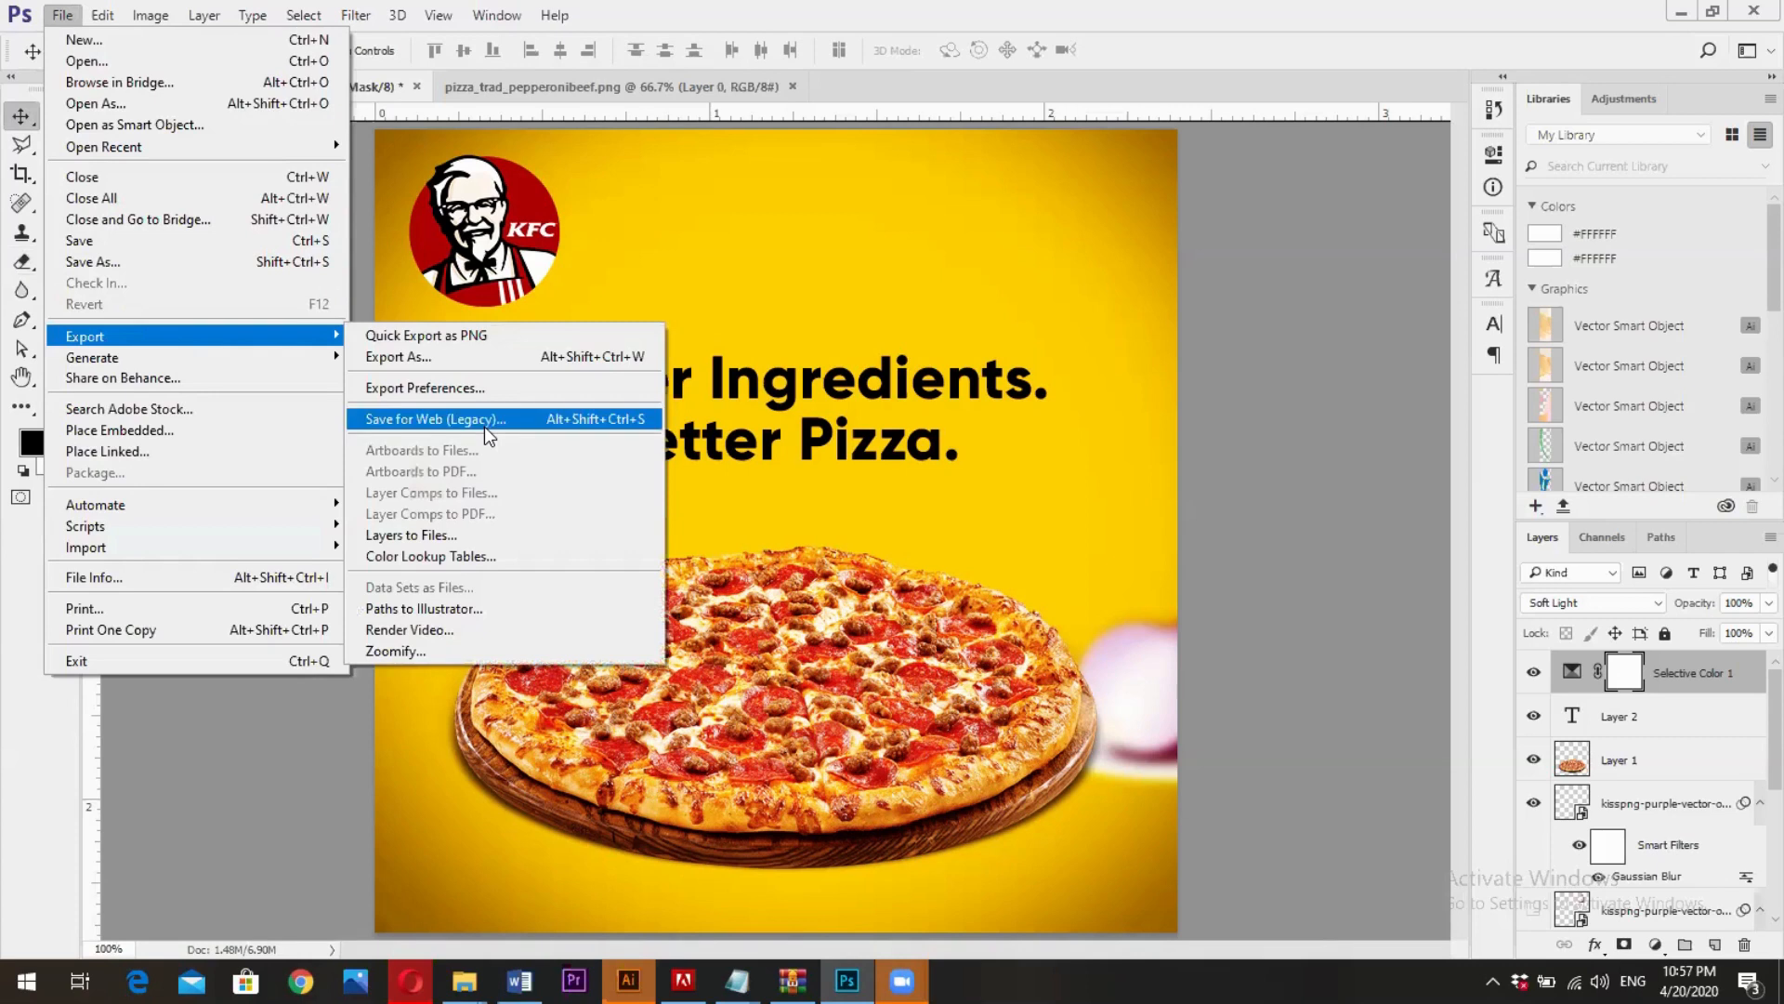
left_click(484, 419)
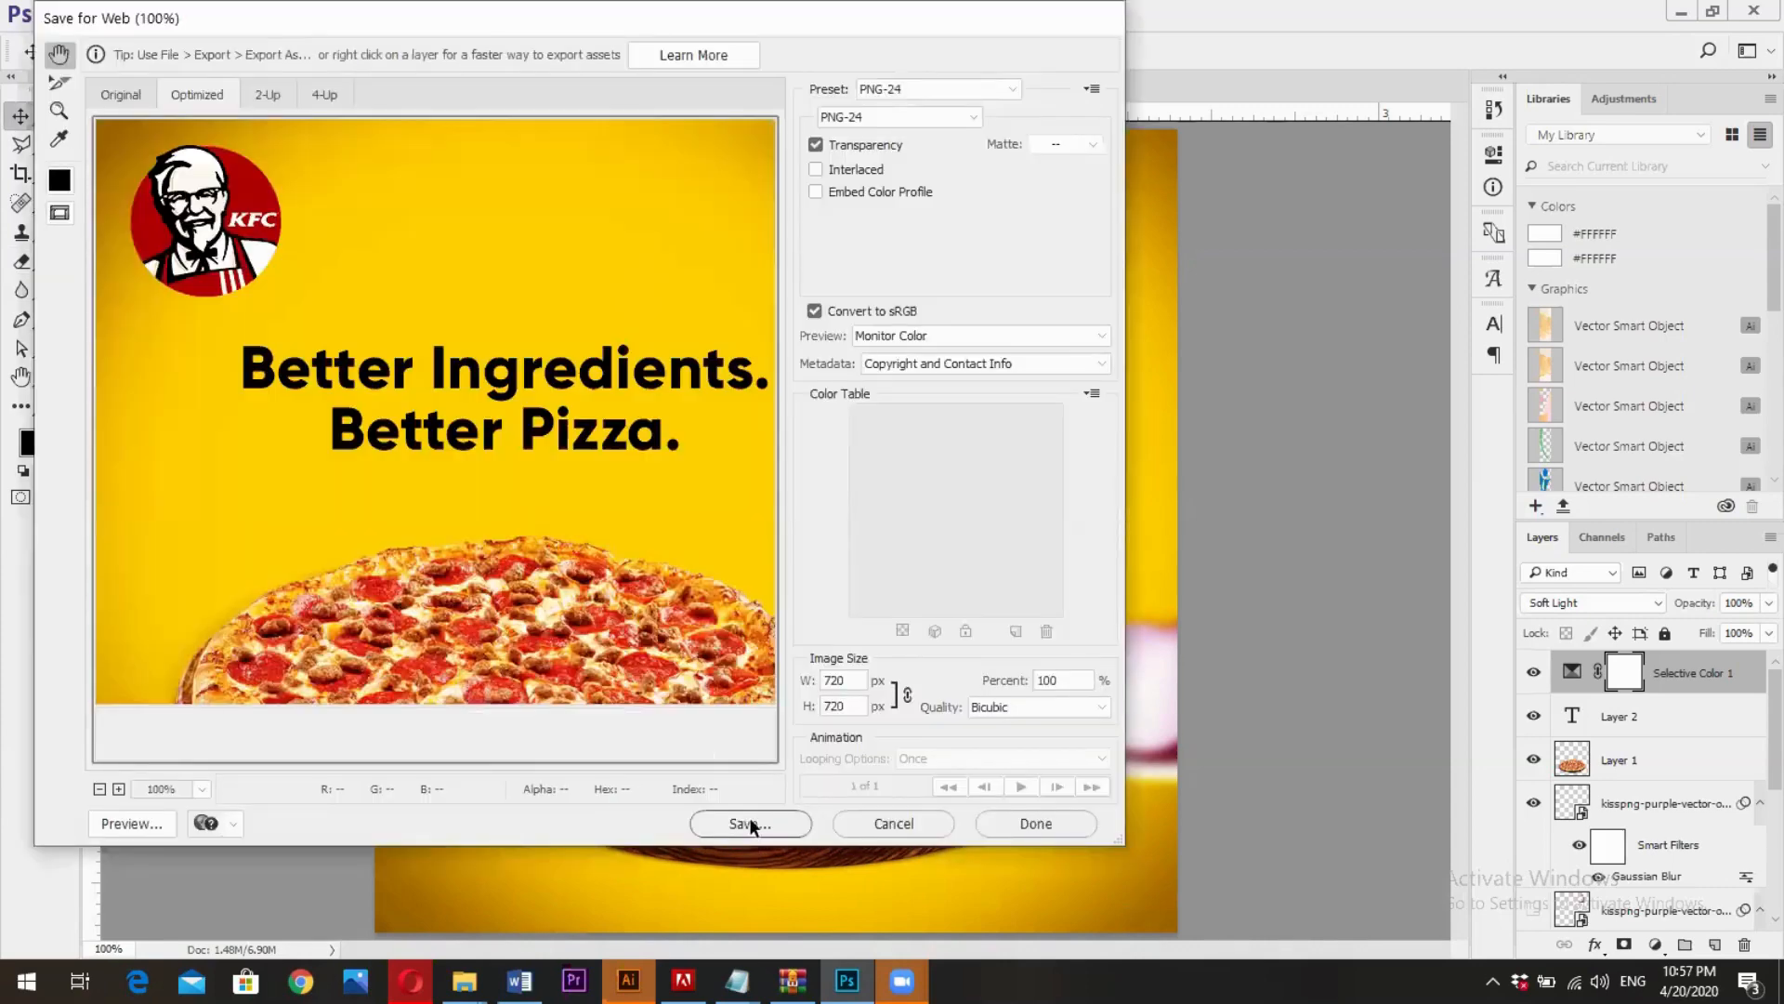
left_click(749, 820)
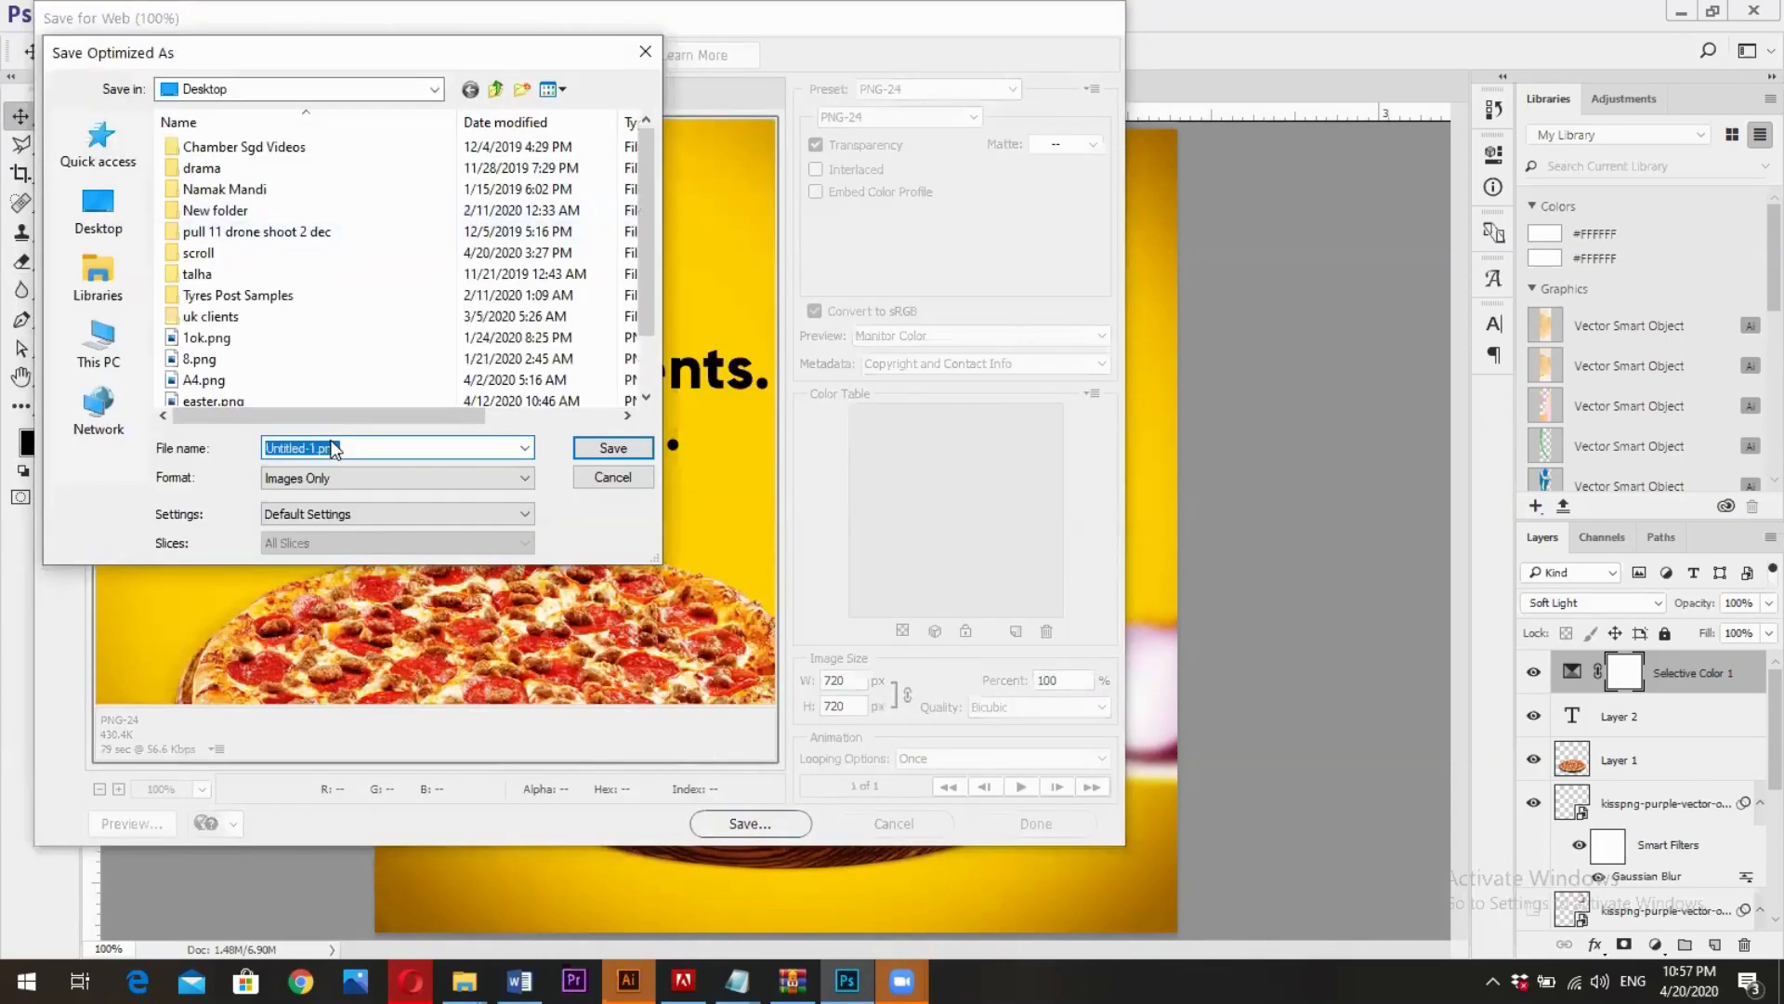
- Name the exported image "social media post" and save it to the Desktop
type("so")
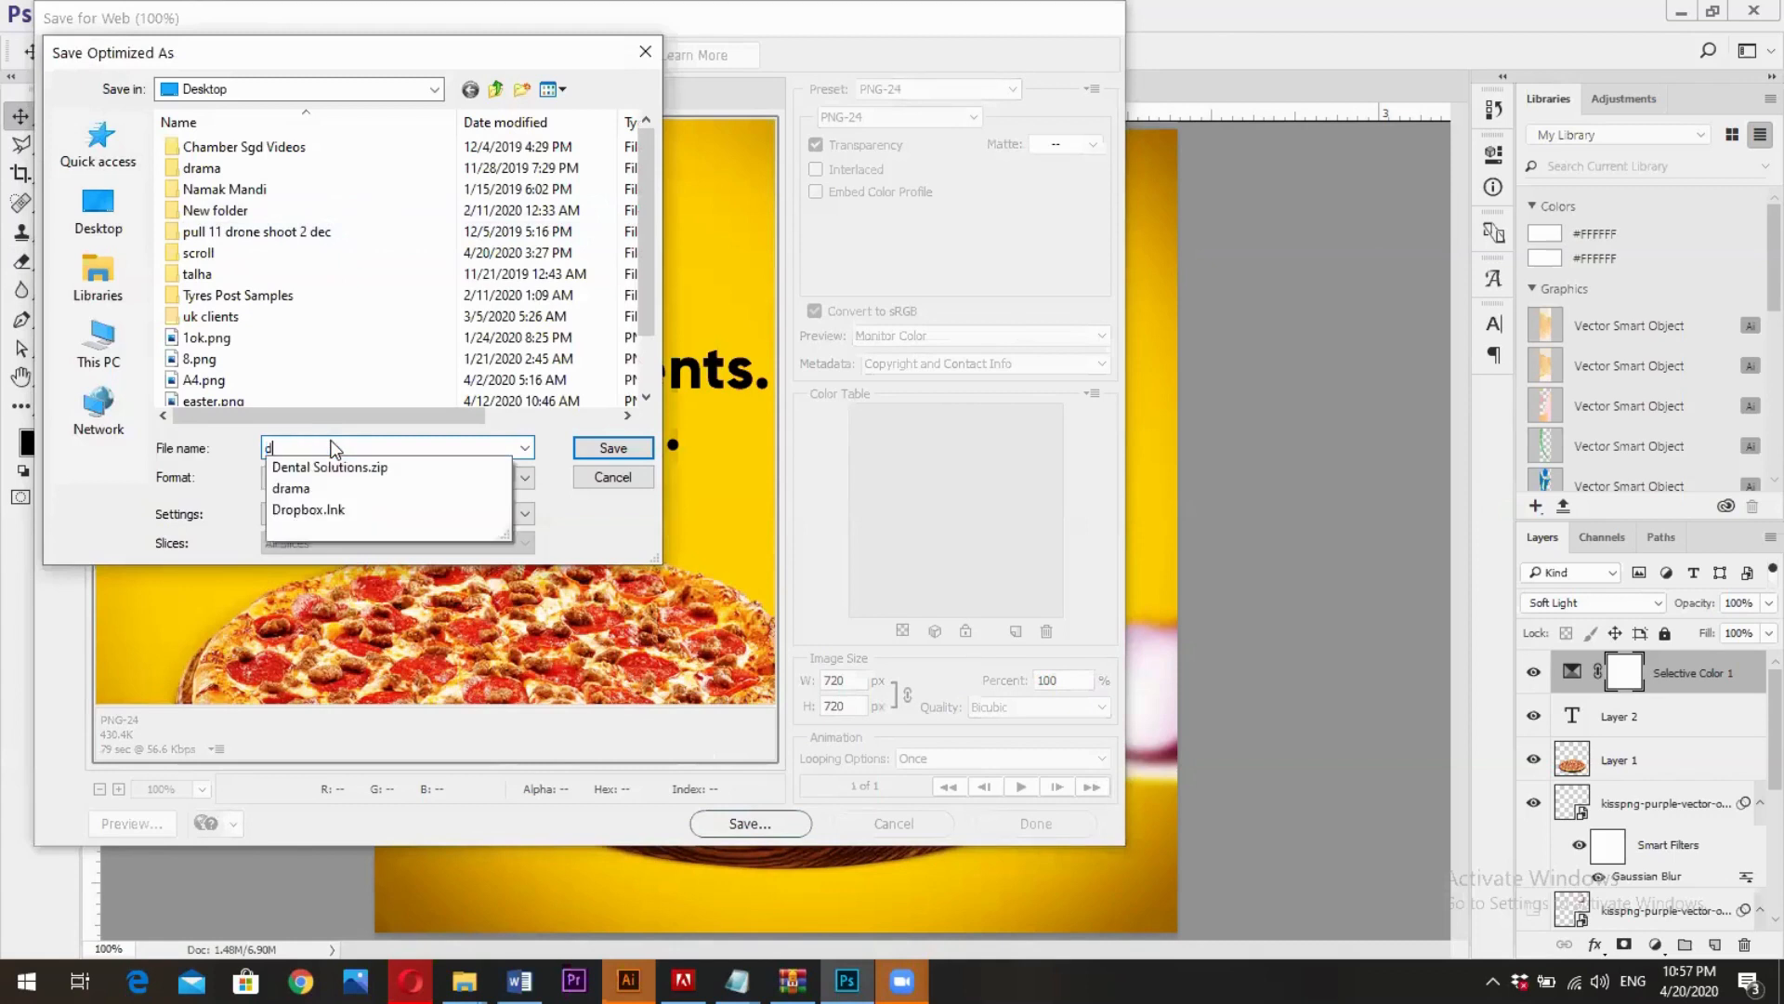
type("c")
key("BackSpace")
type("cial me")
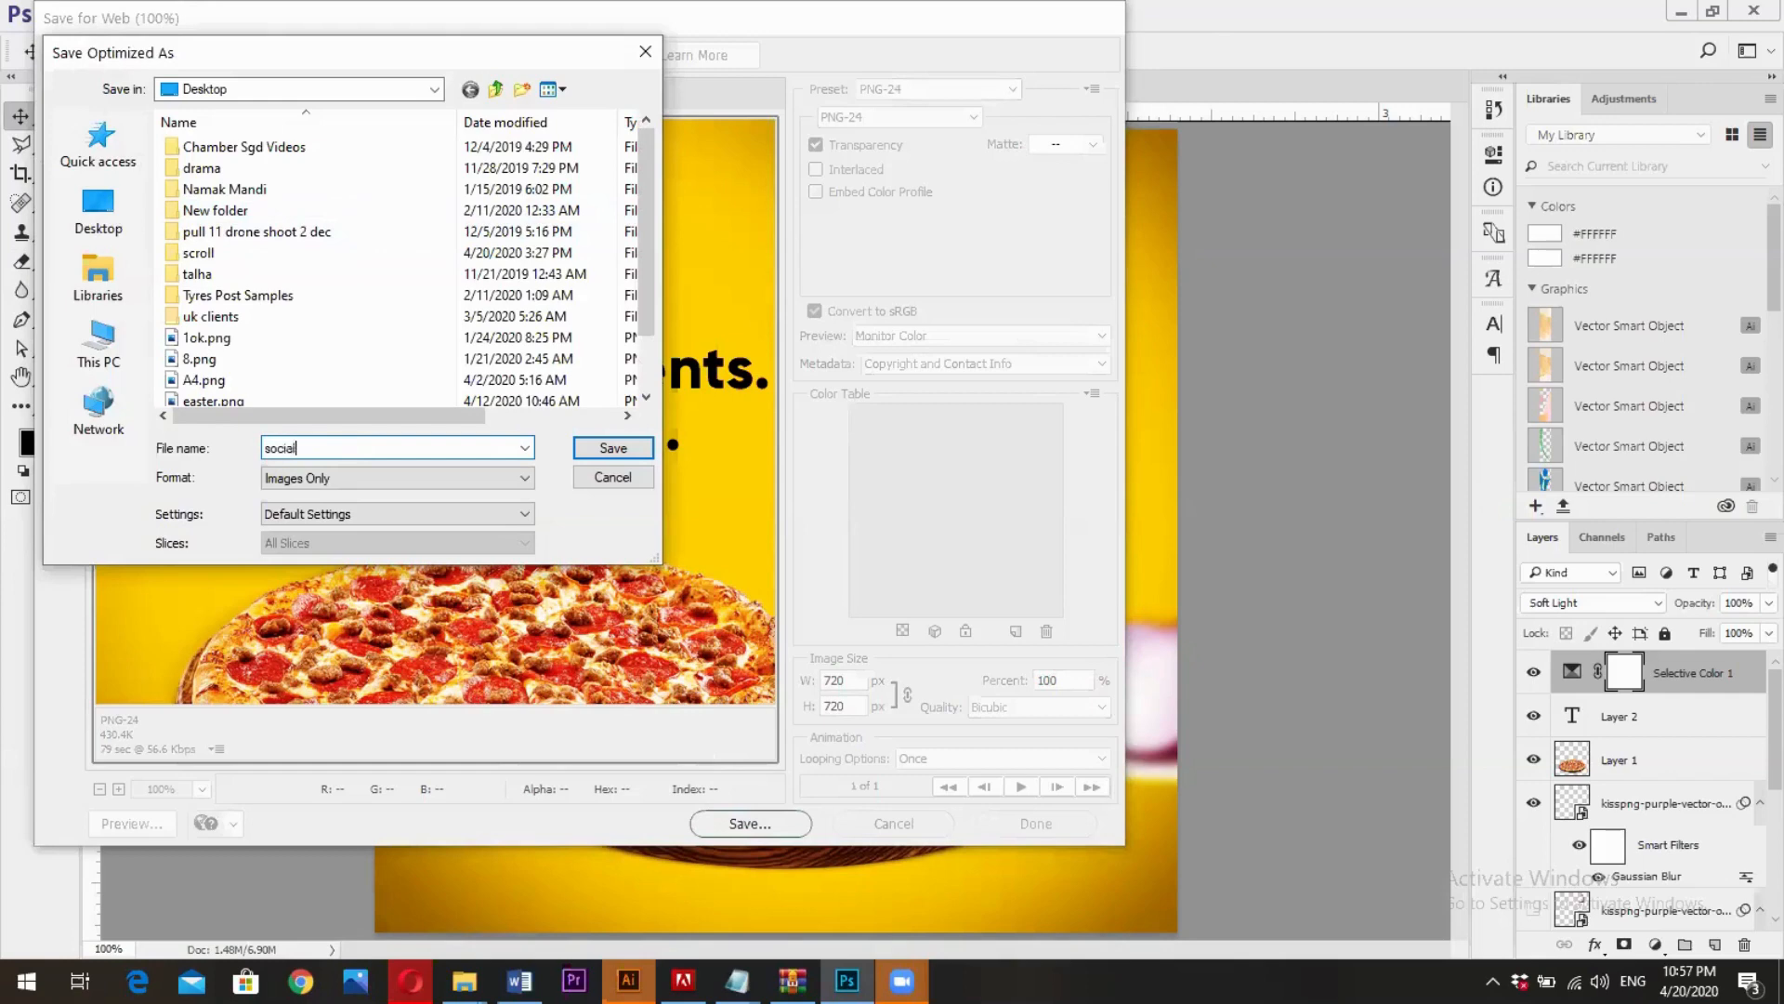
type("dia post")
key("Return")
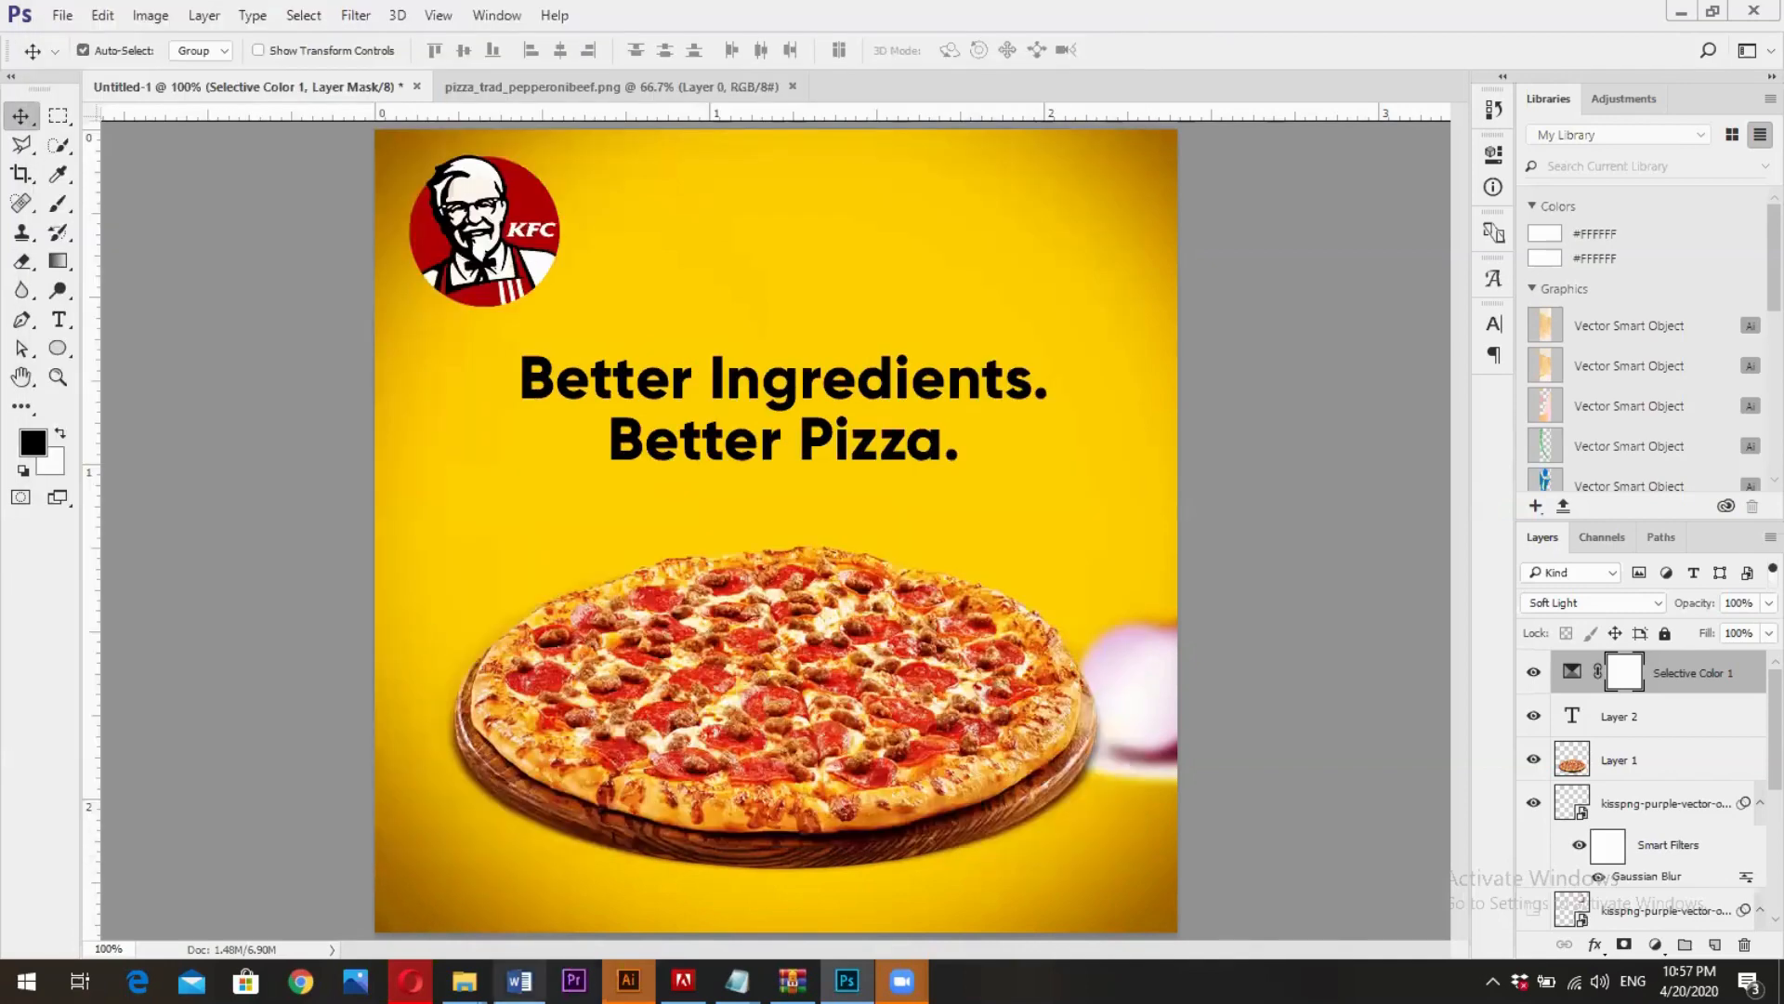
- Switch to File Explorer, find the exported social-media-post.png on the Desktop and open it in Photos to view it
mouse_move(465, 981)
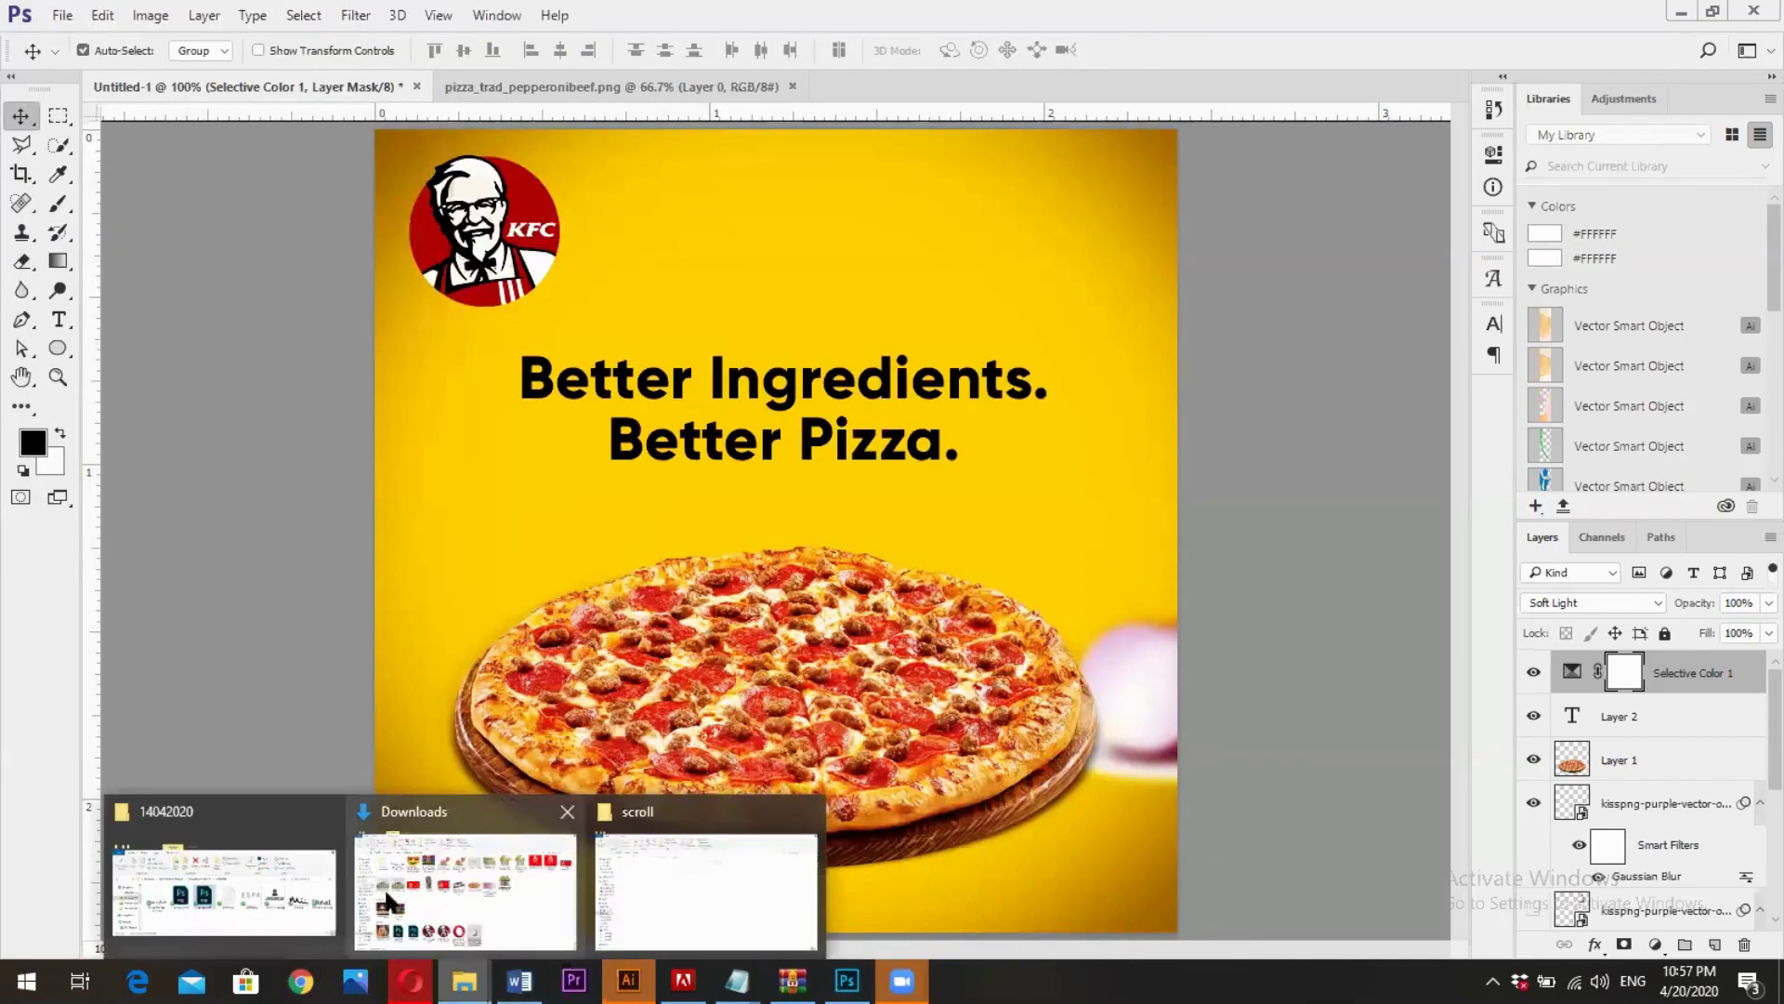
left_click(253, 884)
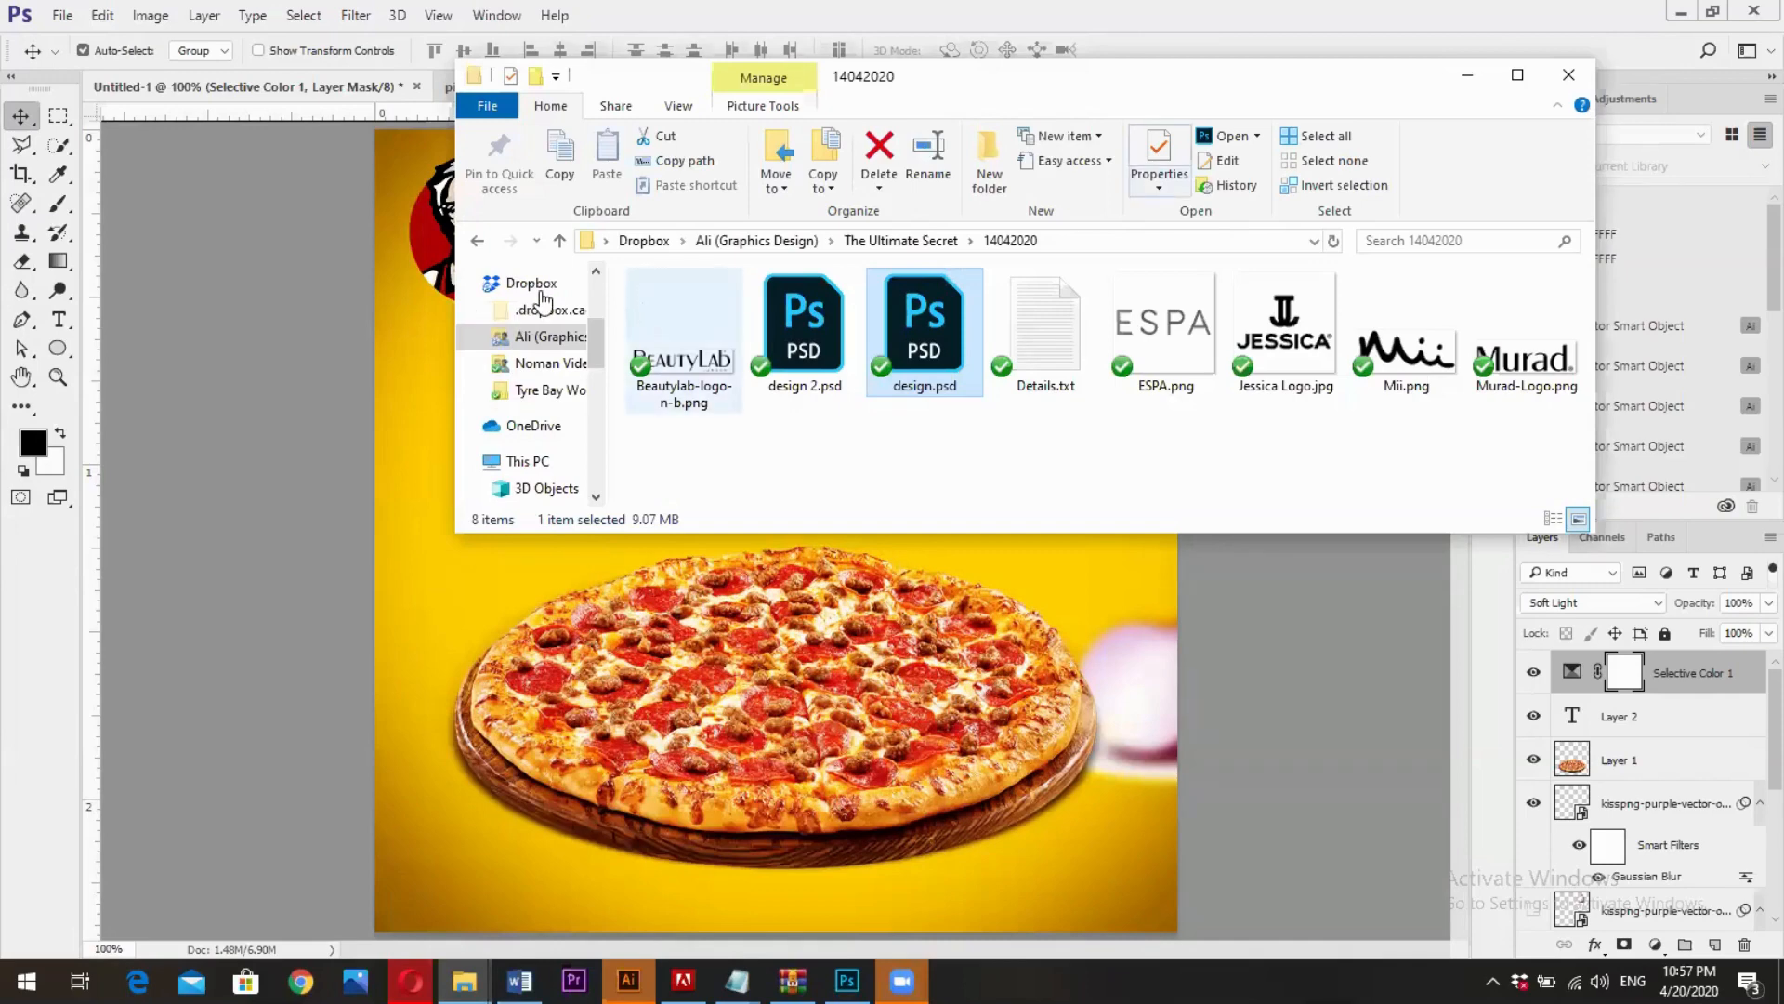
left_click(605, 239)
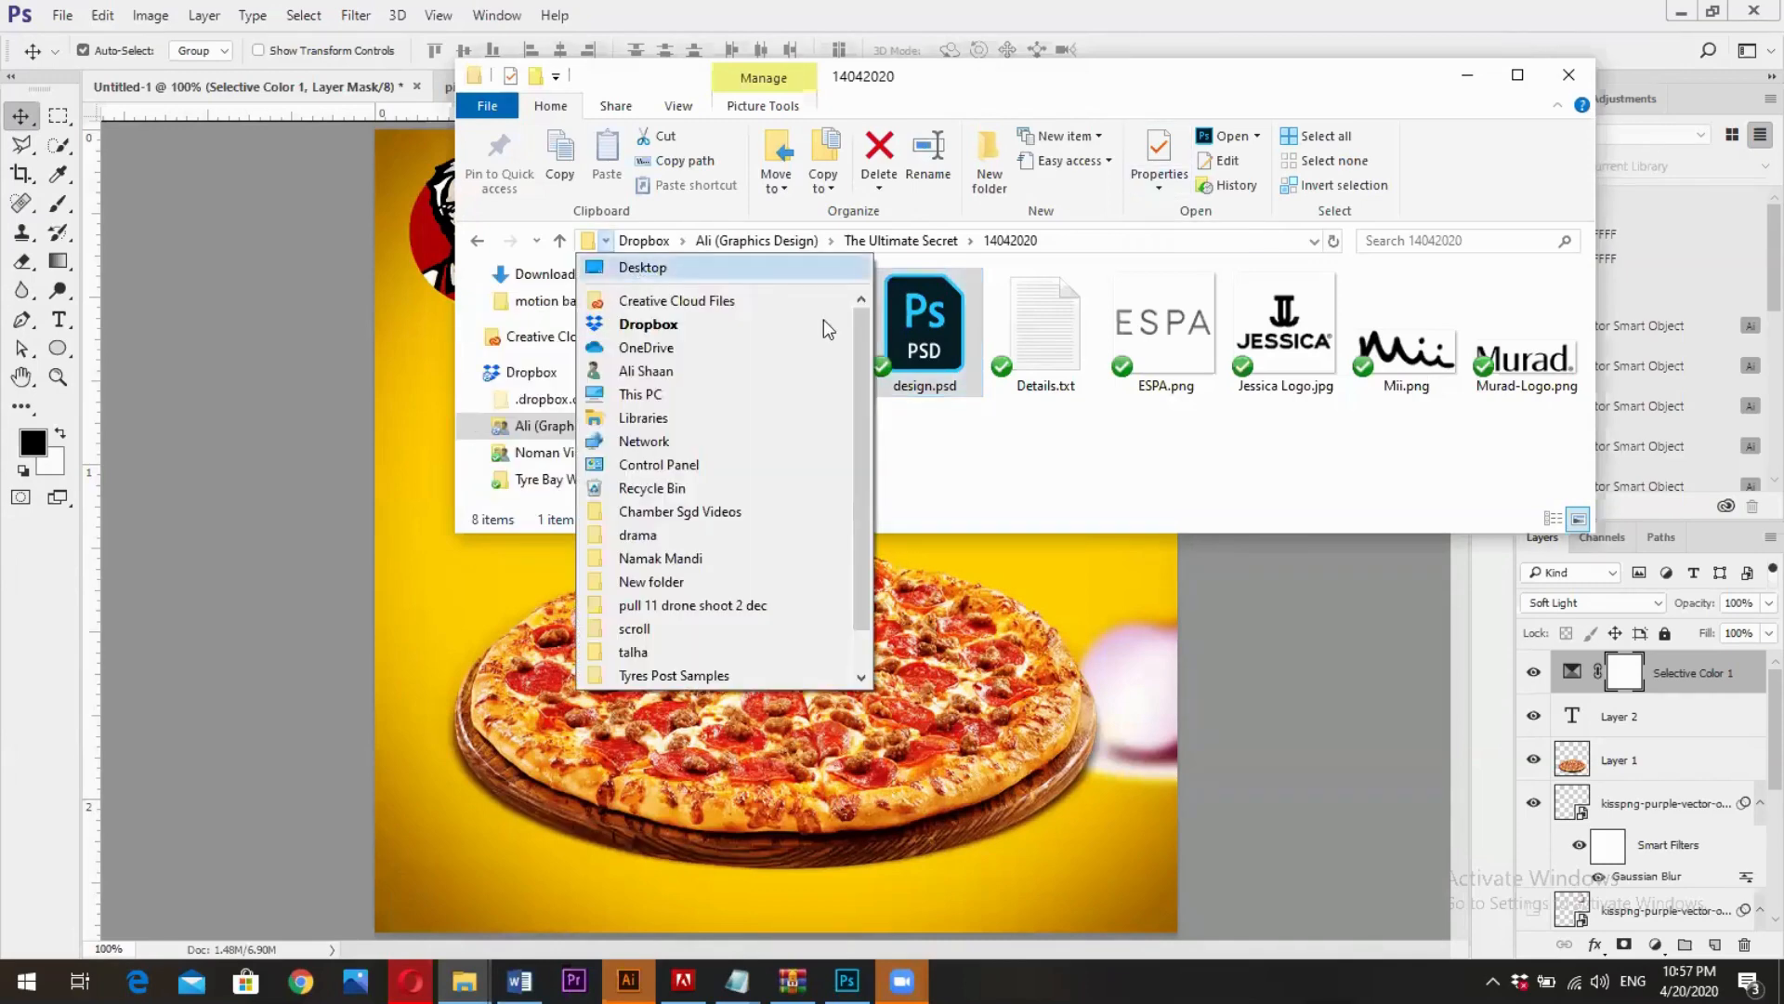
left_click(643, 266)
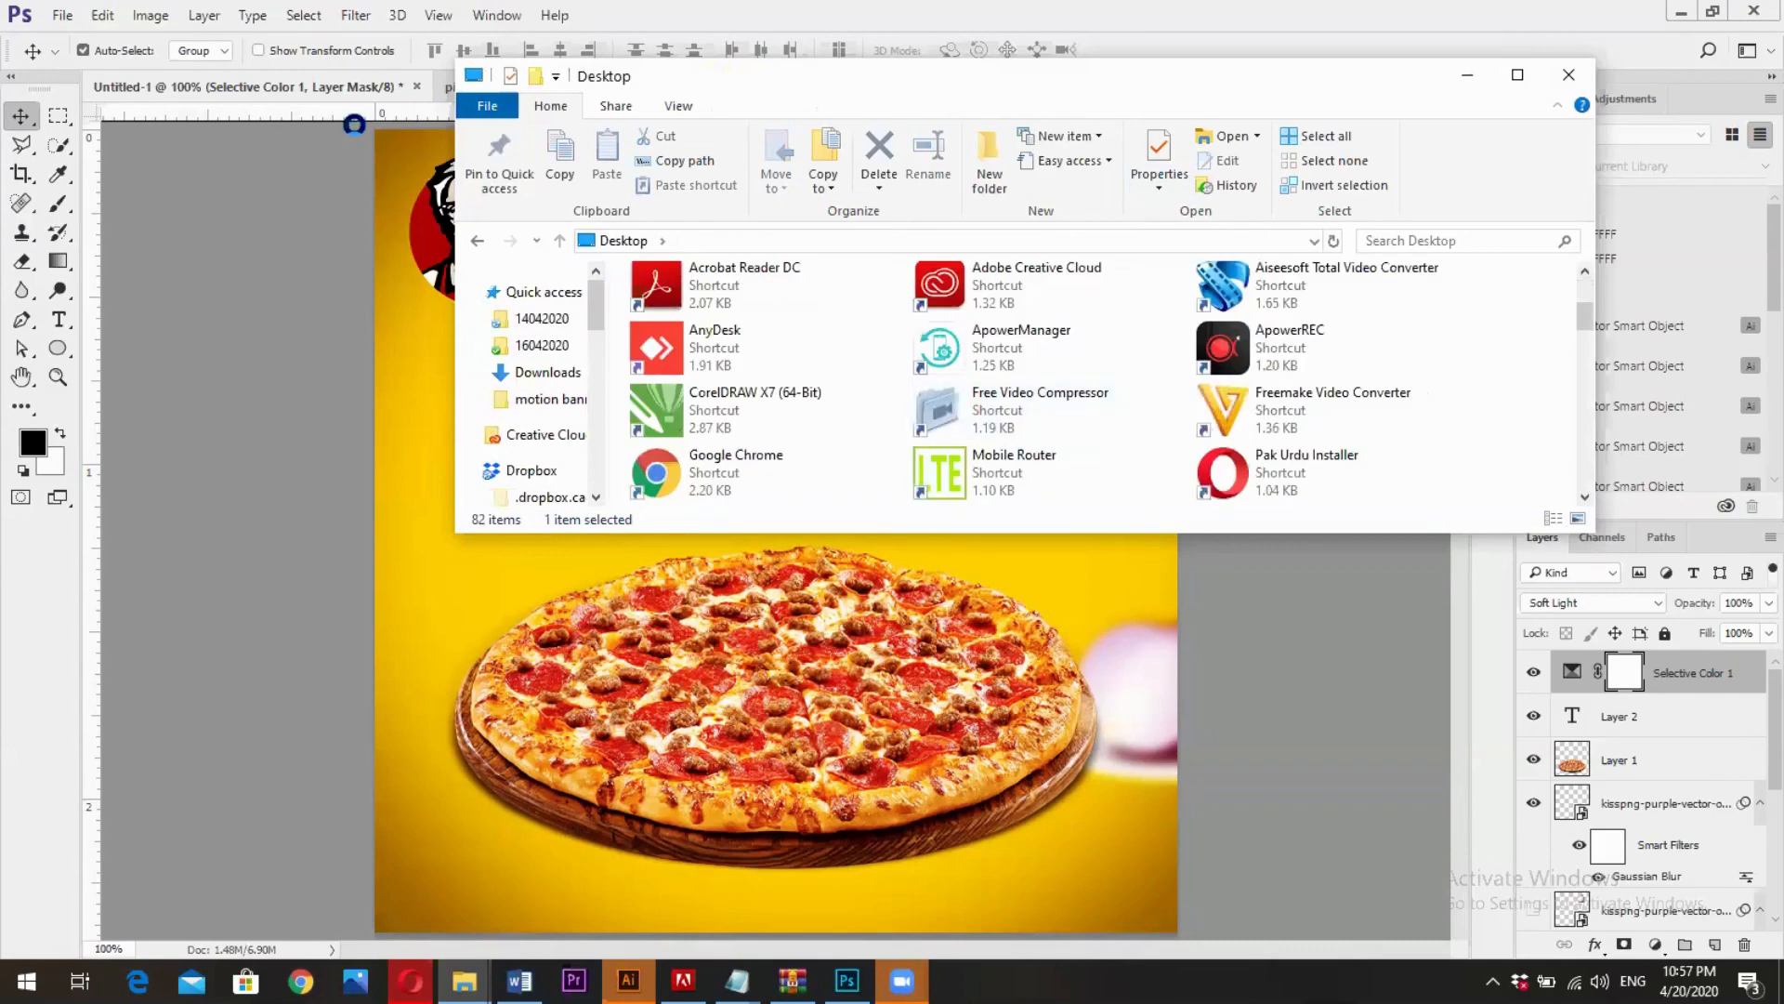
scroll(929, 288, "down", 3)
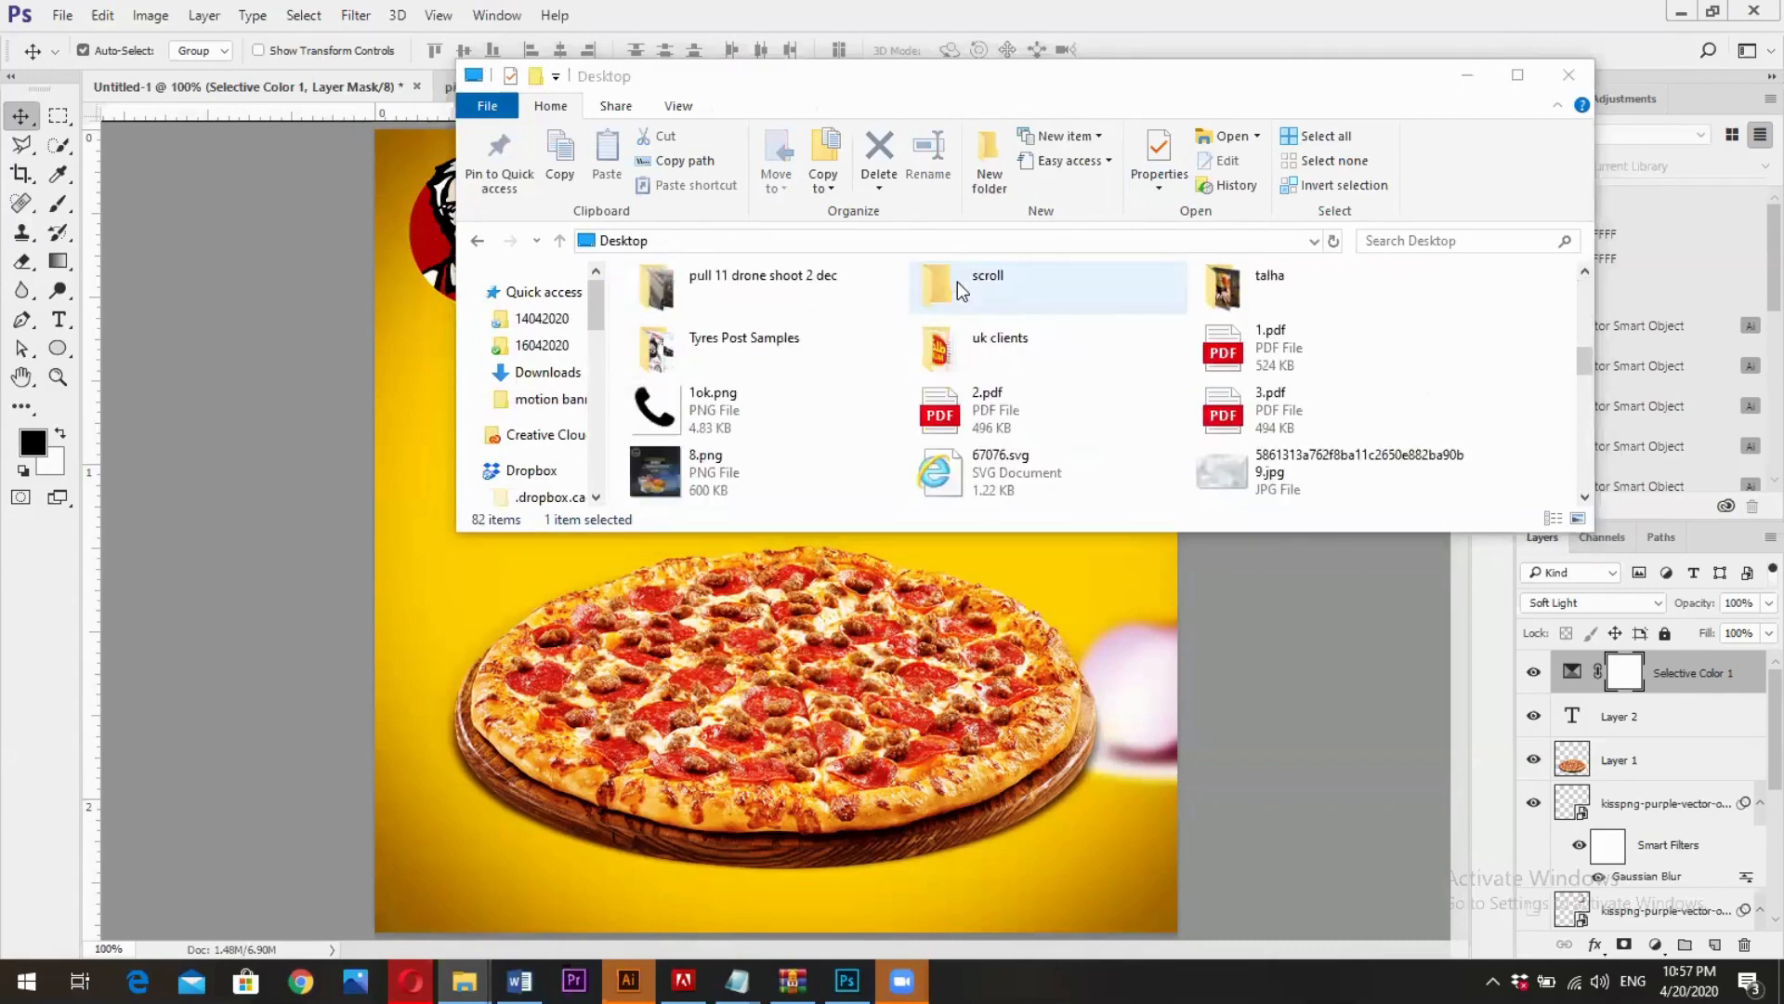
scroll(957, 281, "down", 2)
left_click(1518, 74)
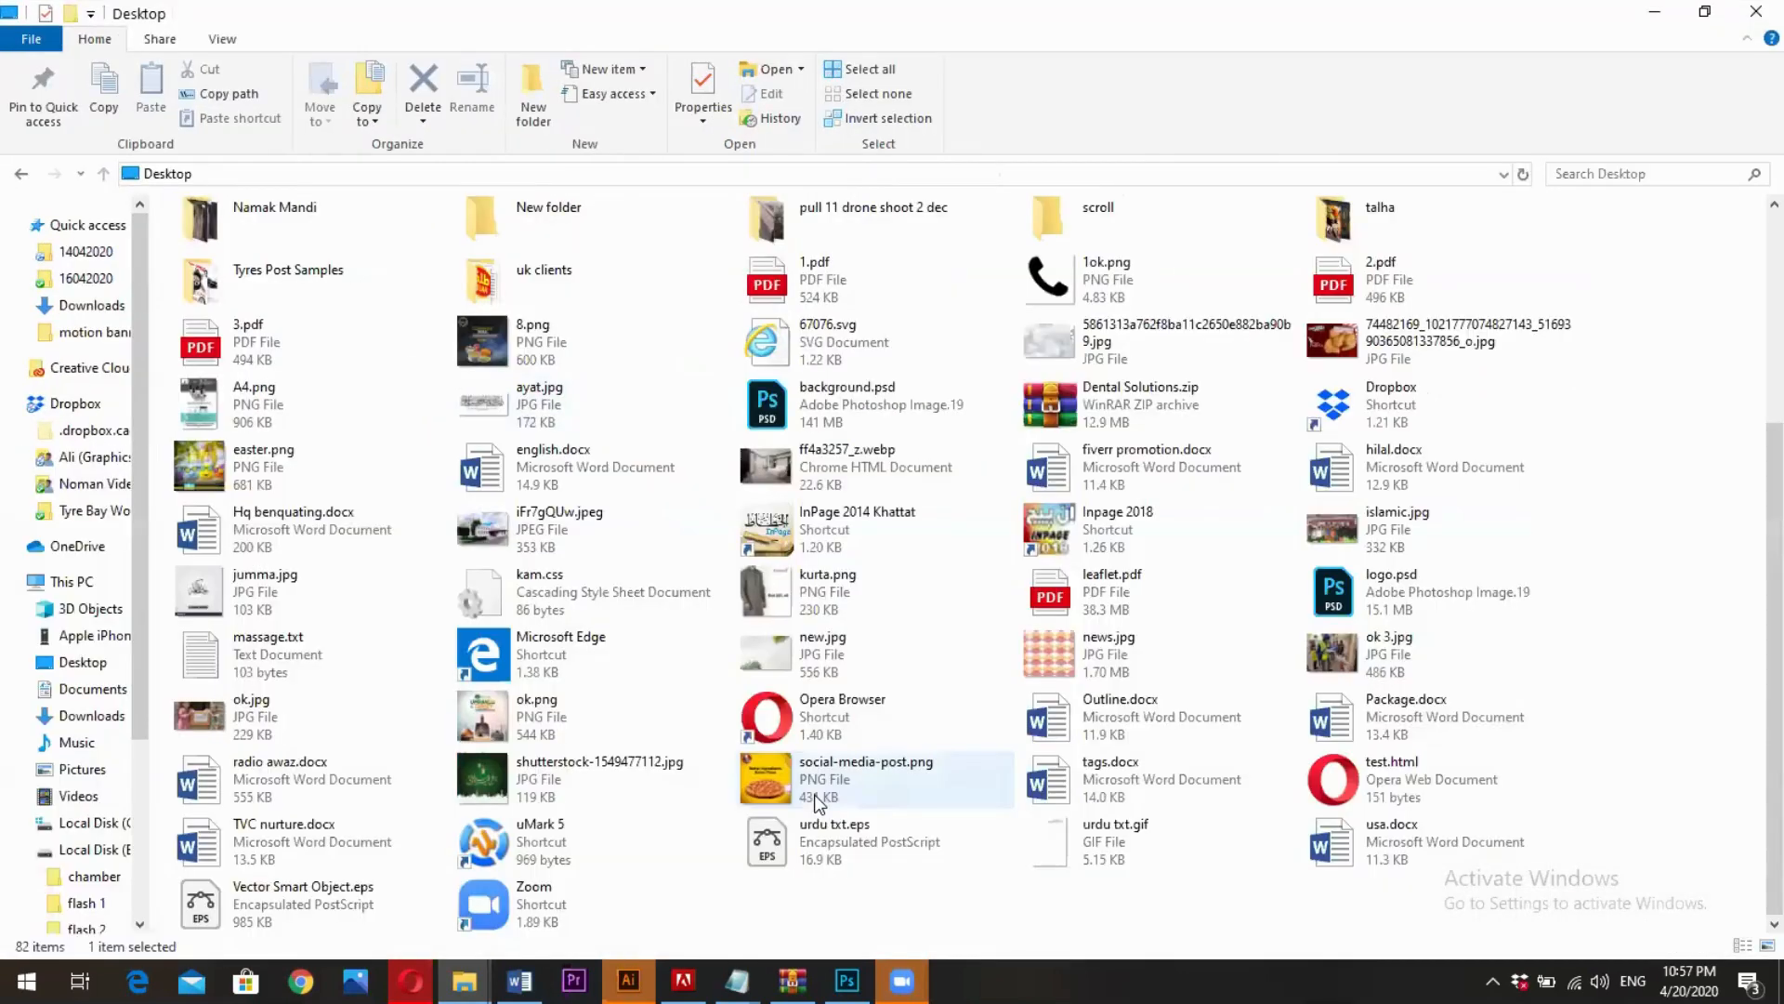
left_click(817, 799)
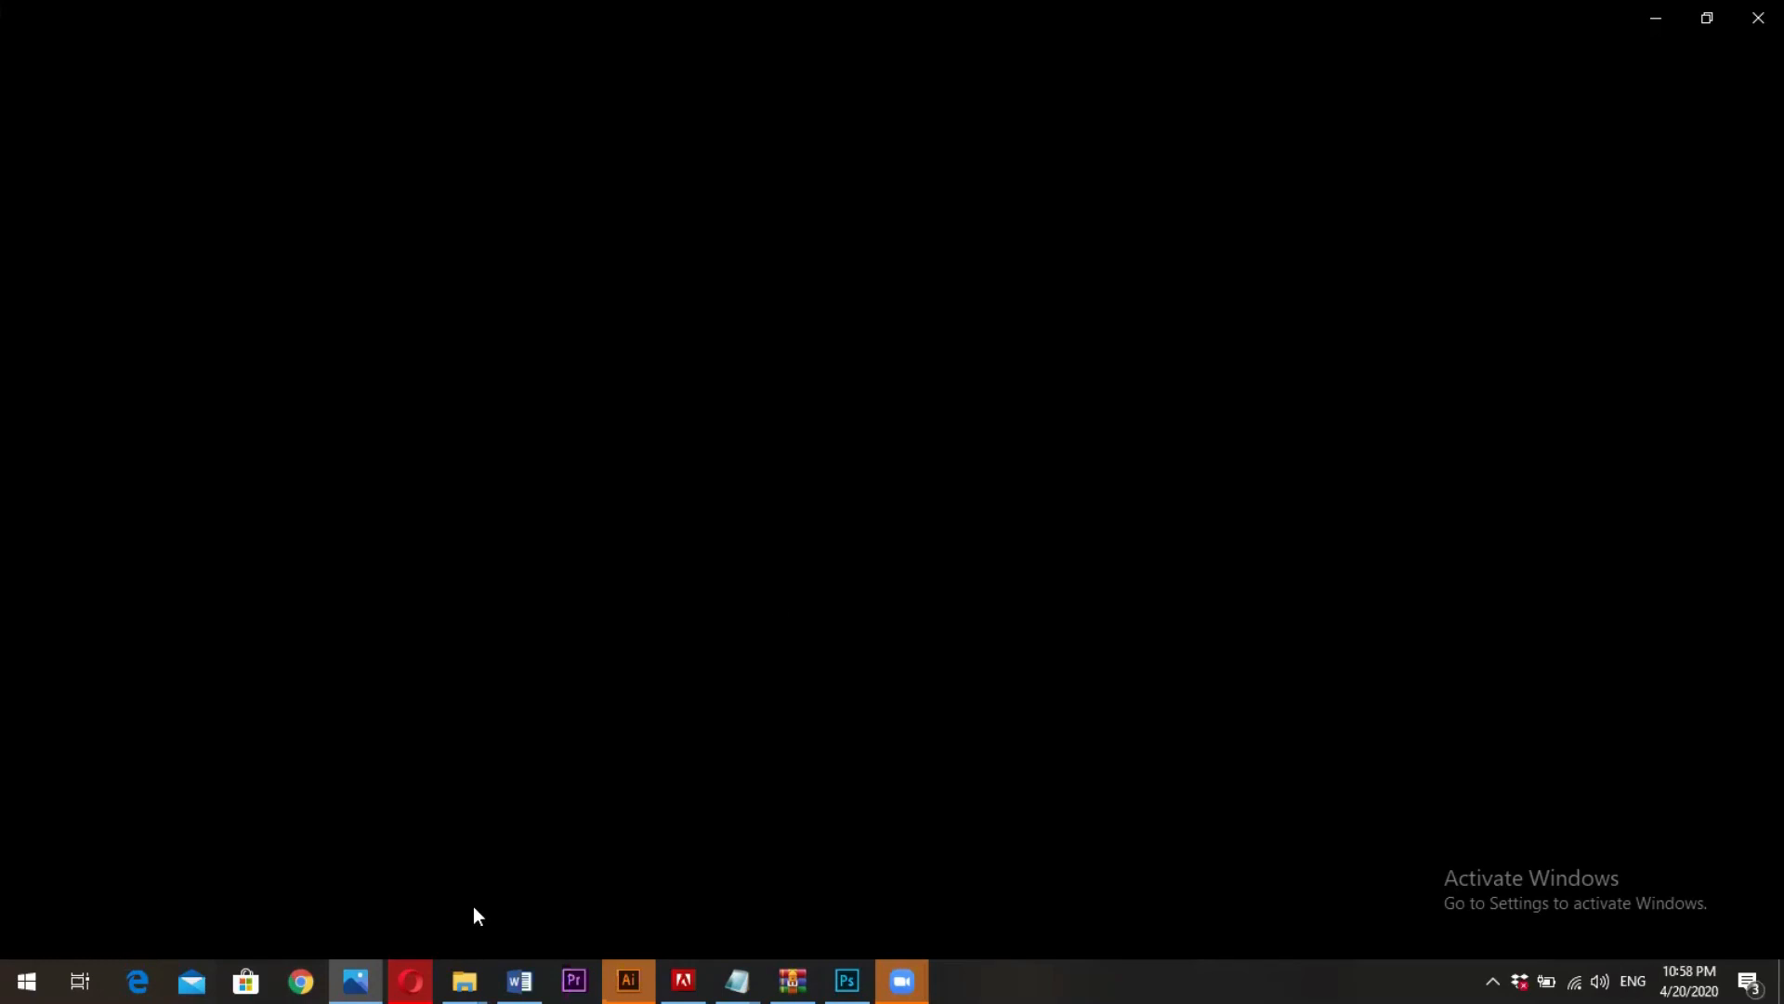
left_click(1758, 18)
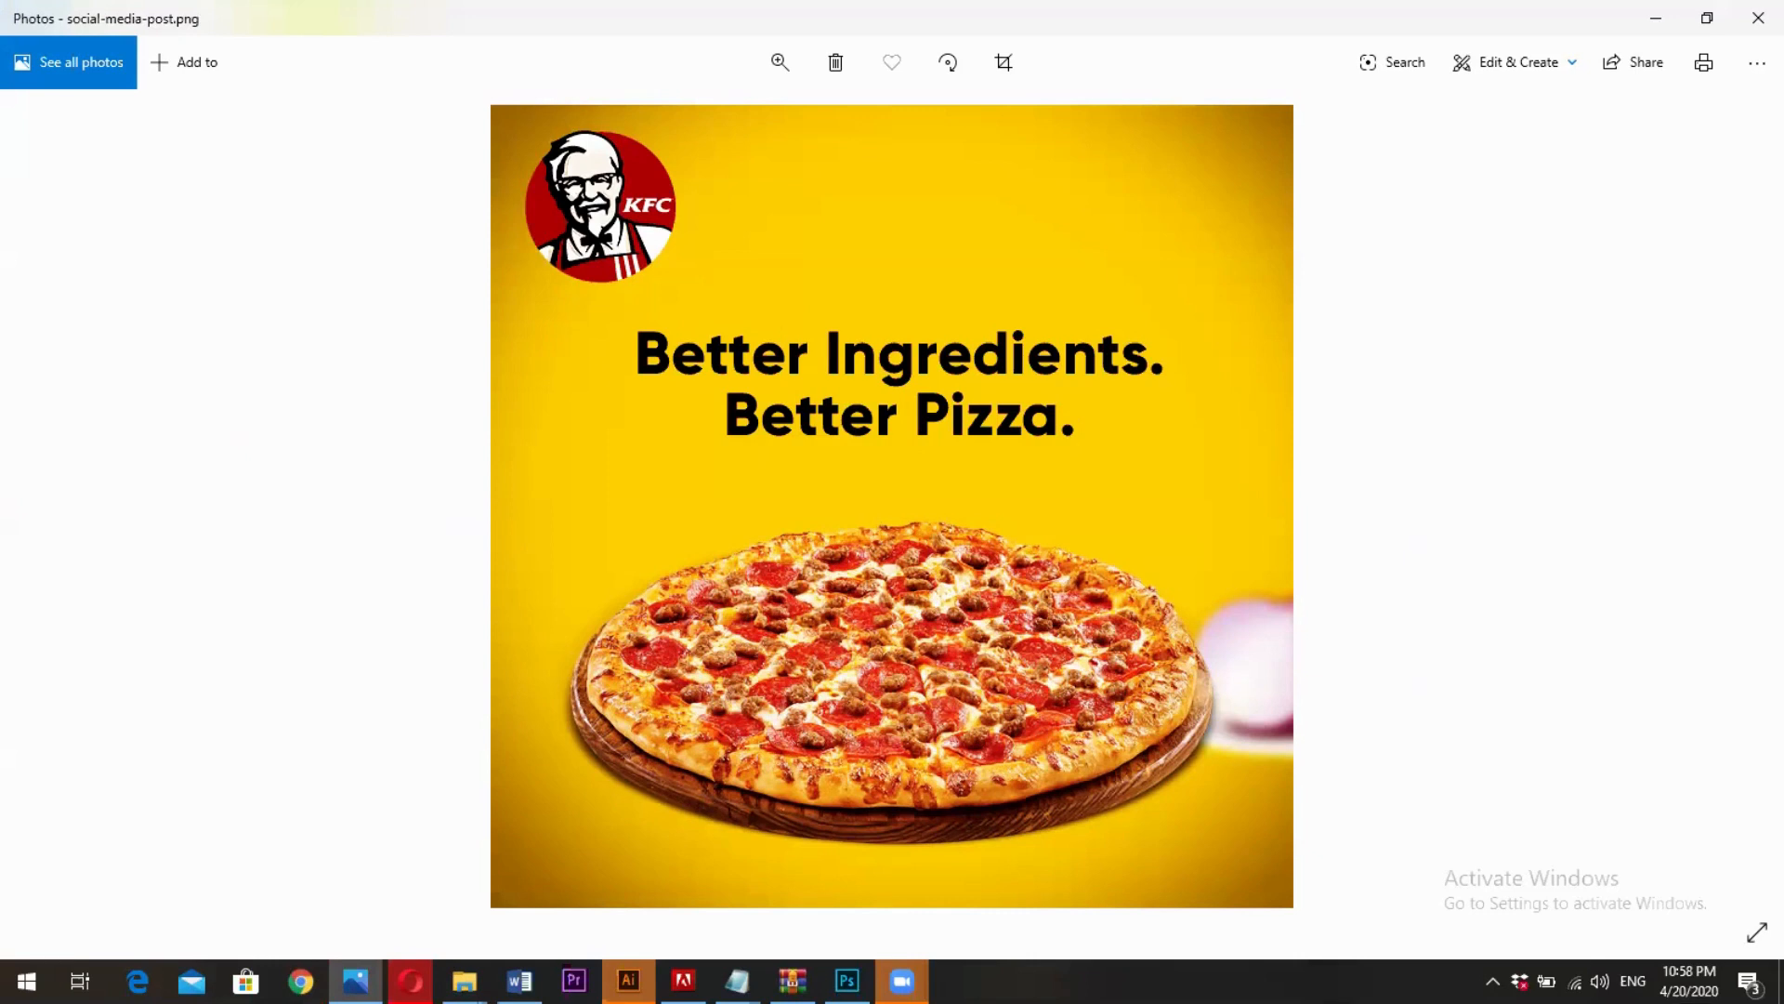
- Switch to the browser and open the Fiverr website in a new tab
key("alt+Tab")
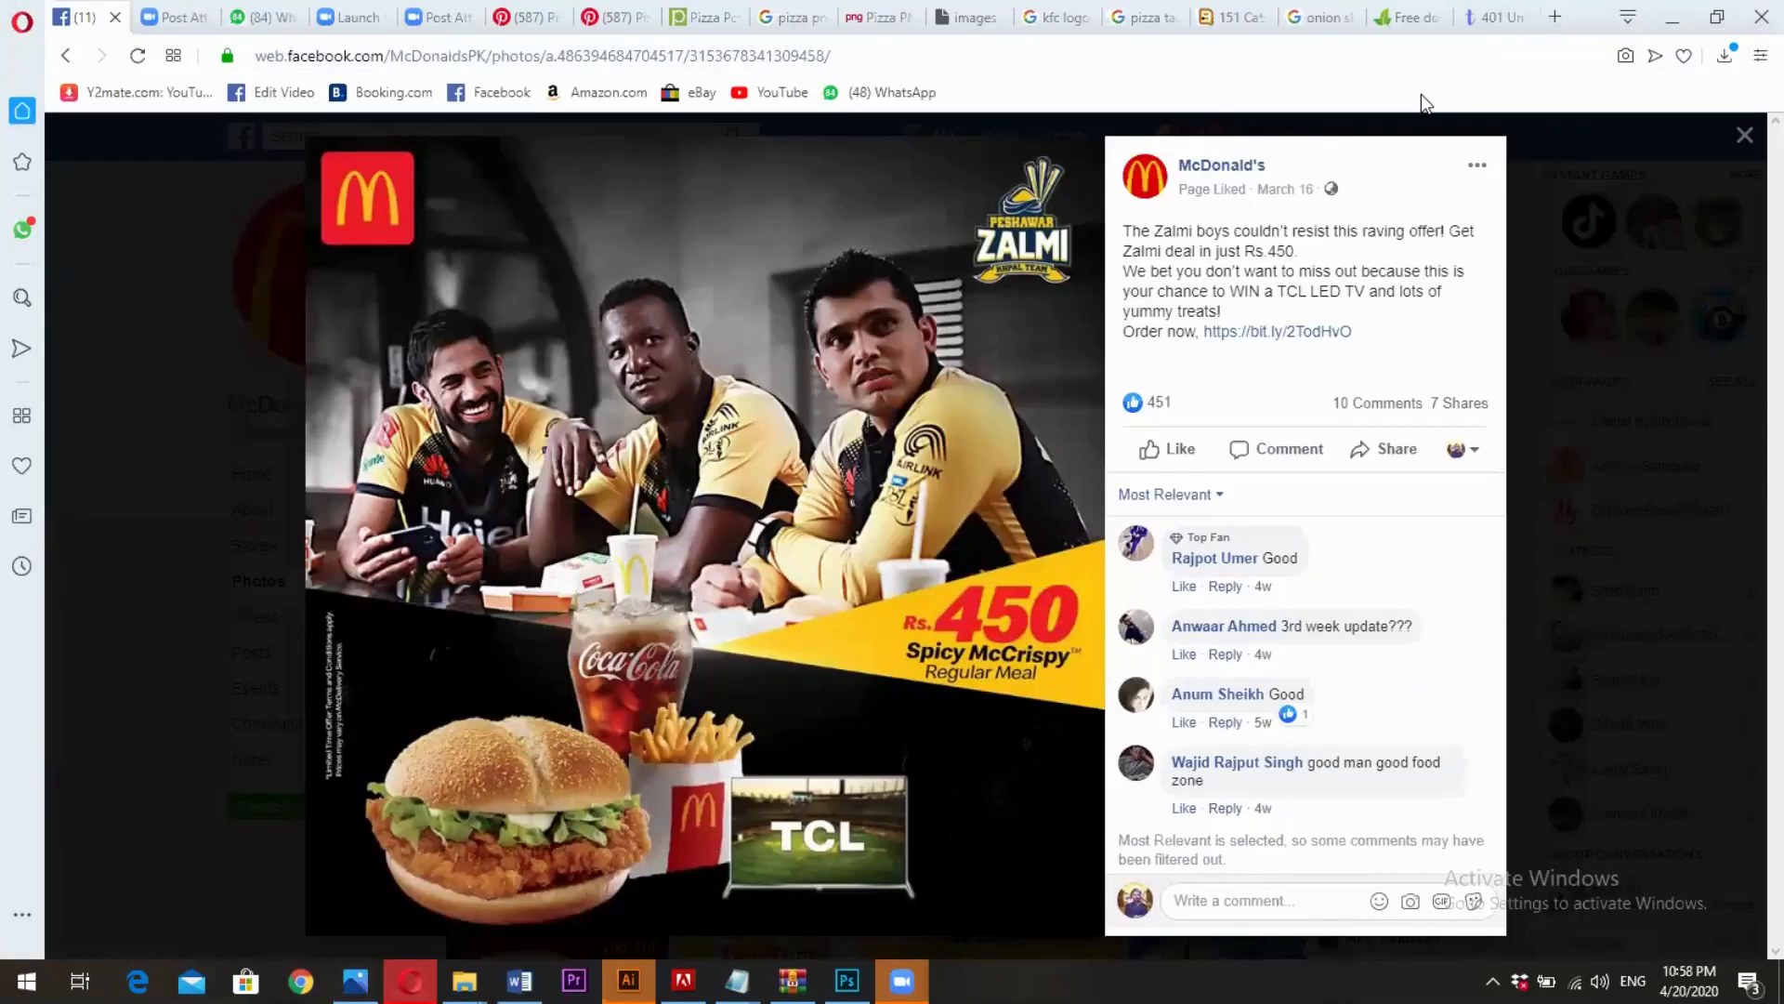
key("ctrl+t")
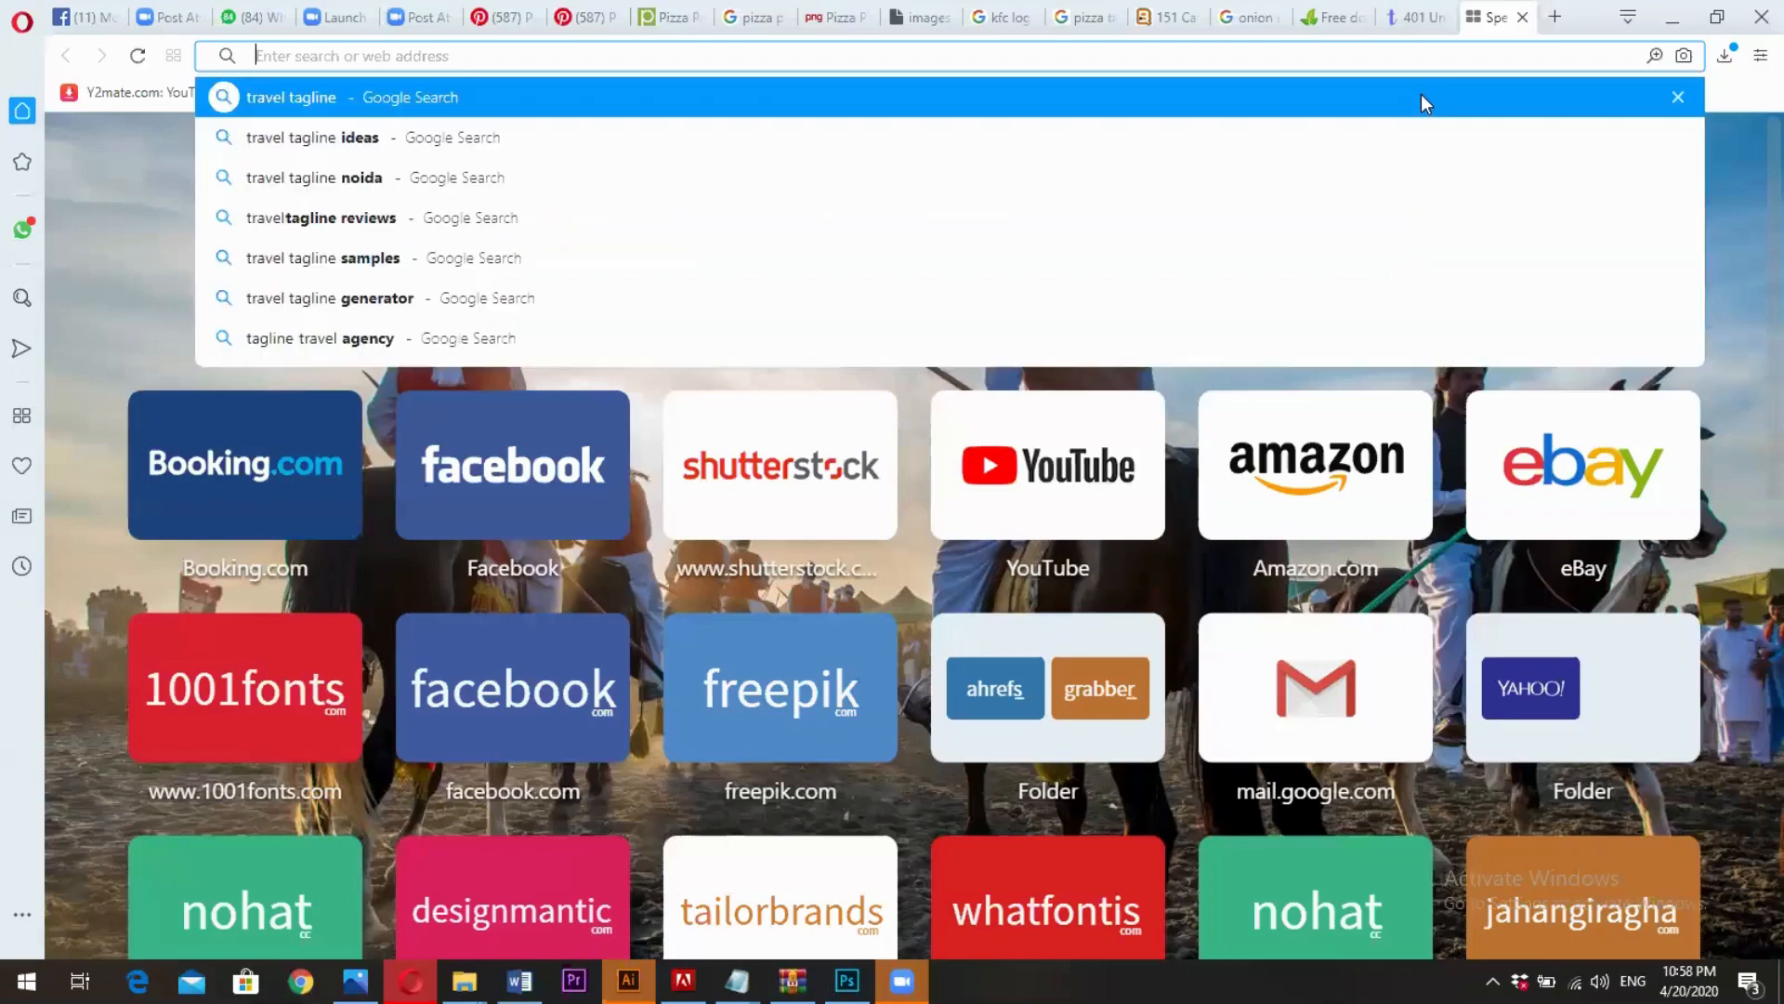
type("fiver")
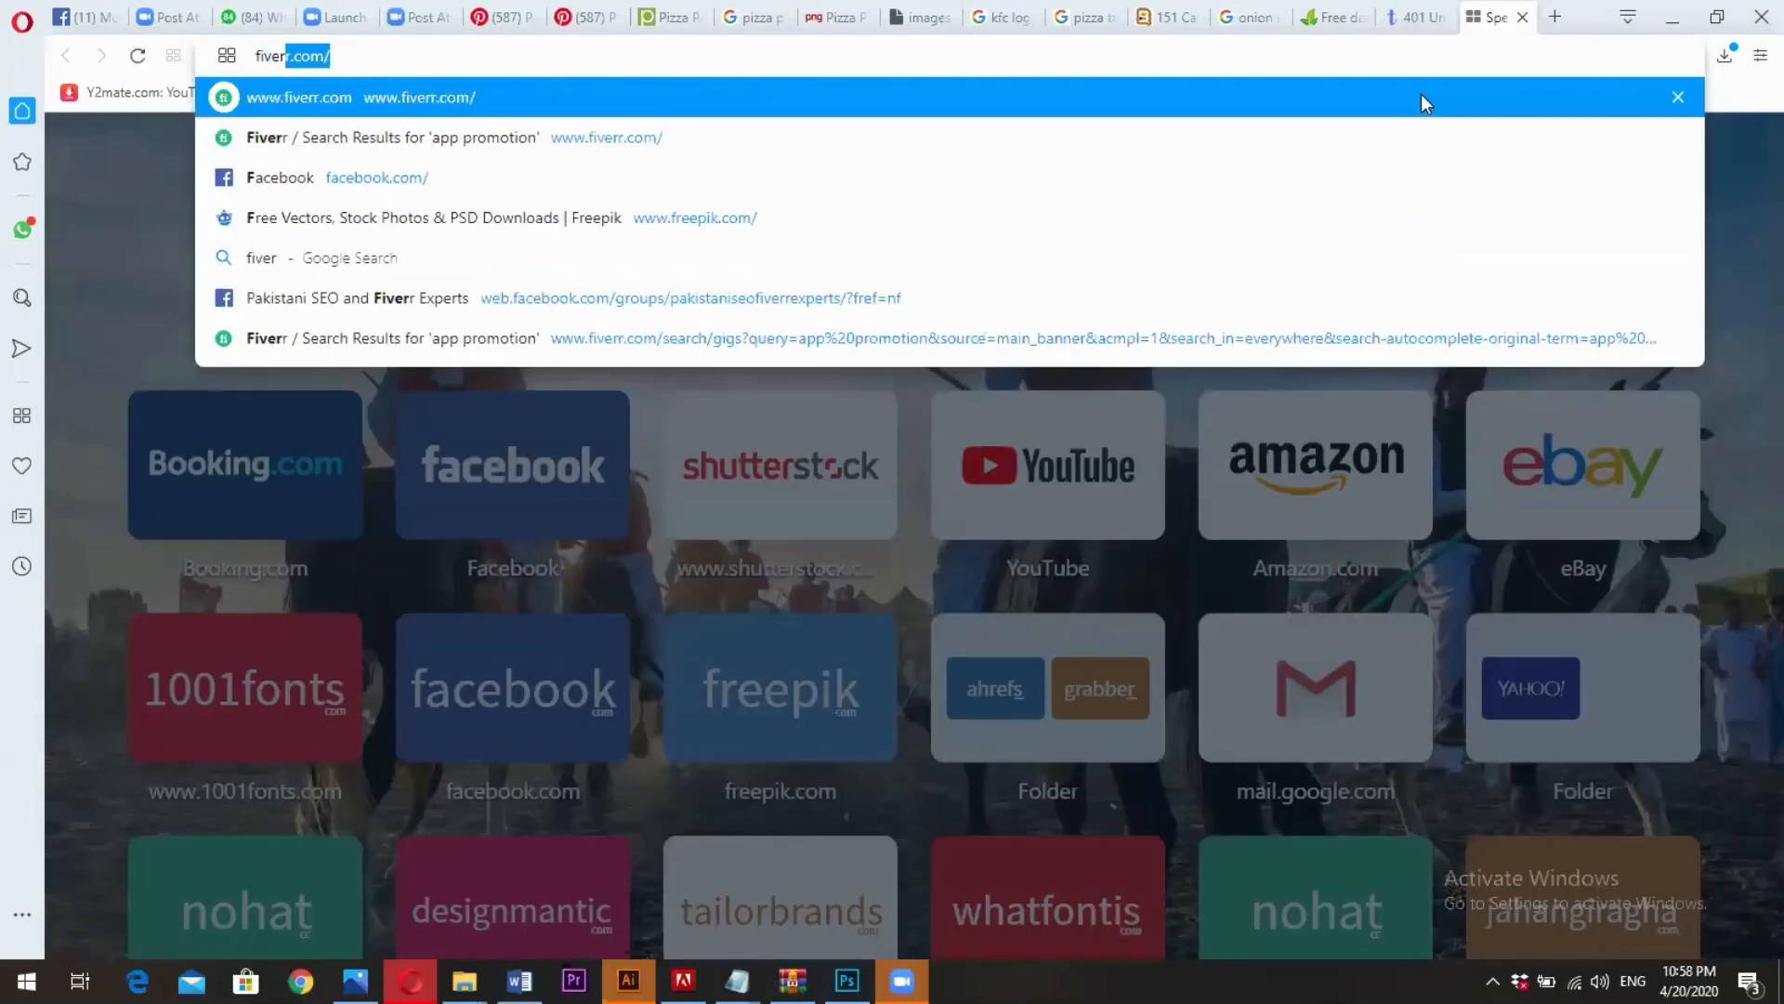
key("Return")
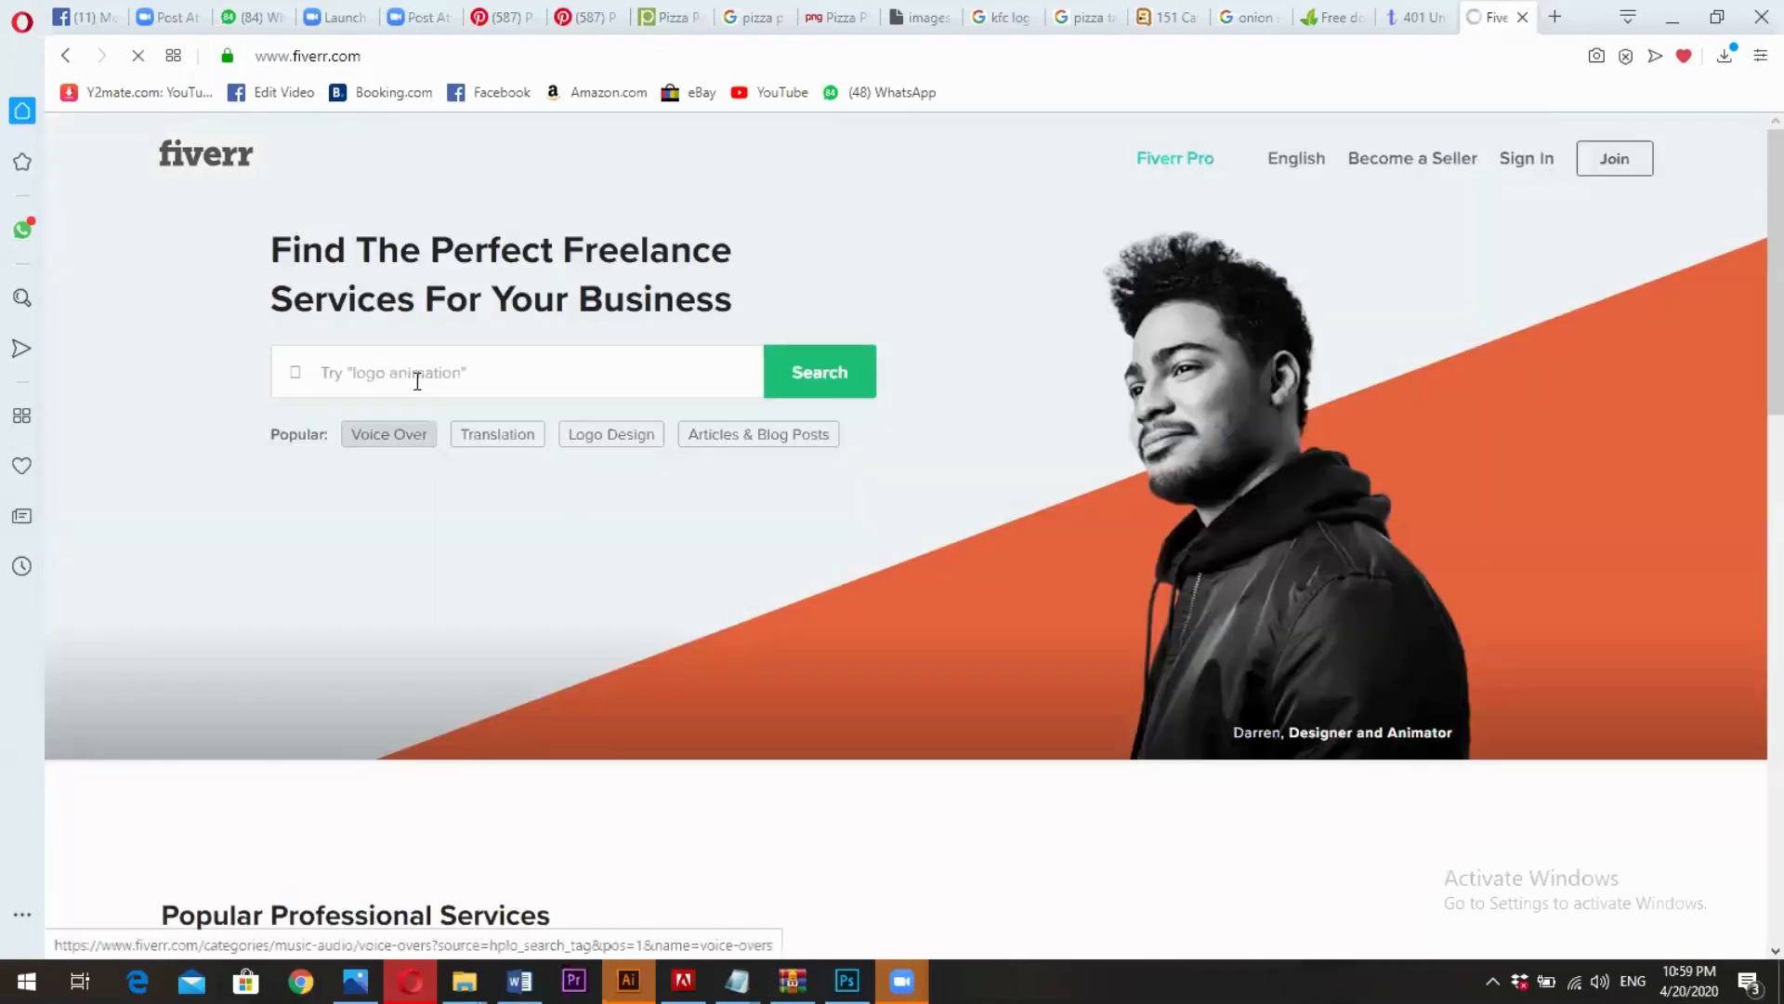
- Enter "social media" as the search term in Fiverr's service search
left_click(417, 381)
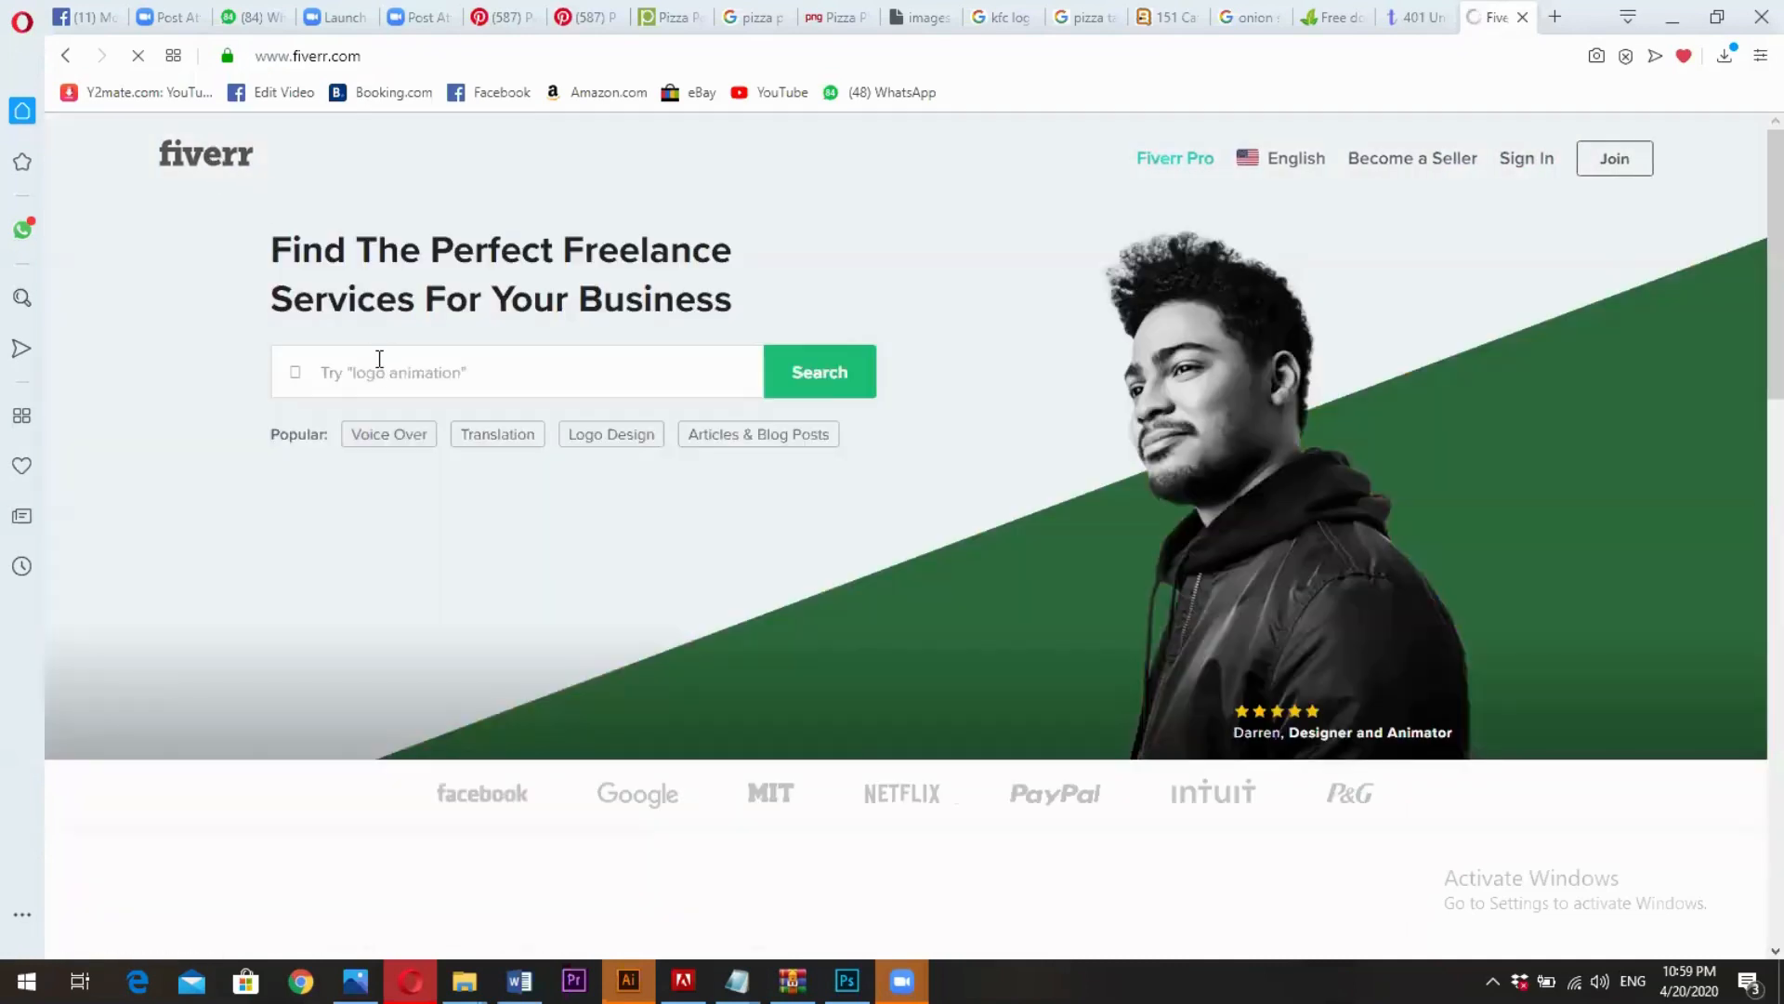
left_click(380, 359)
type("soc")
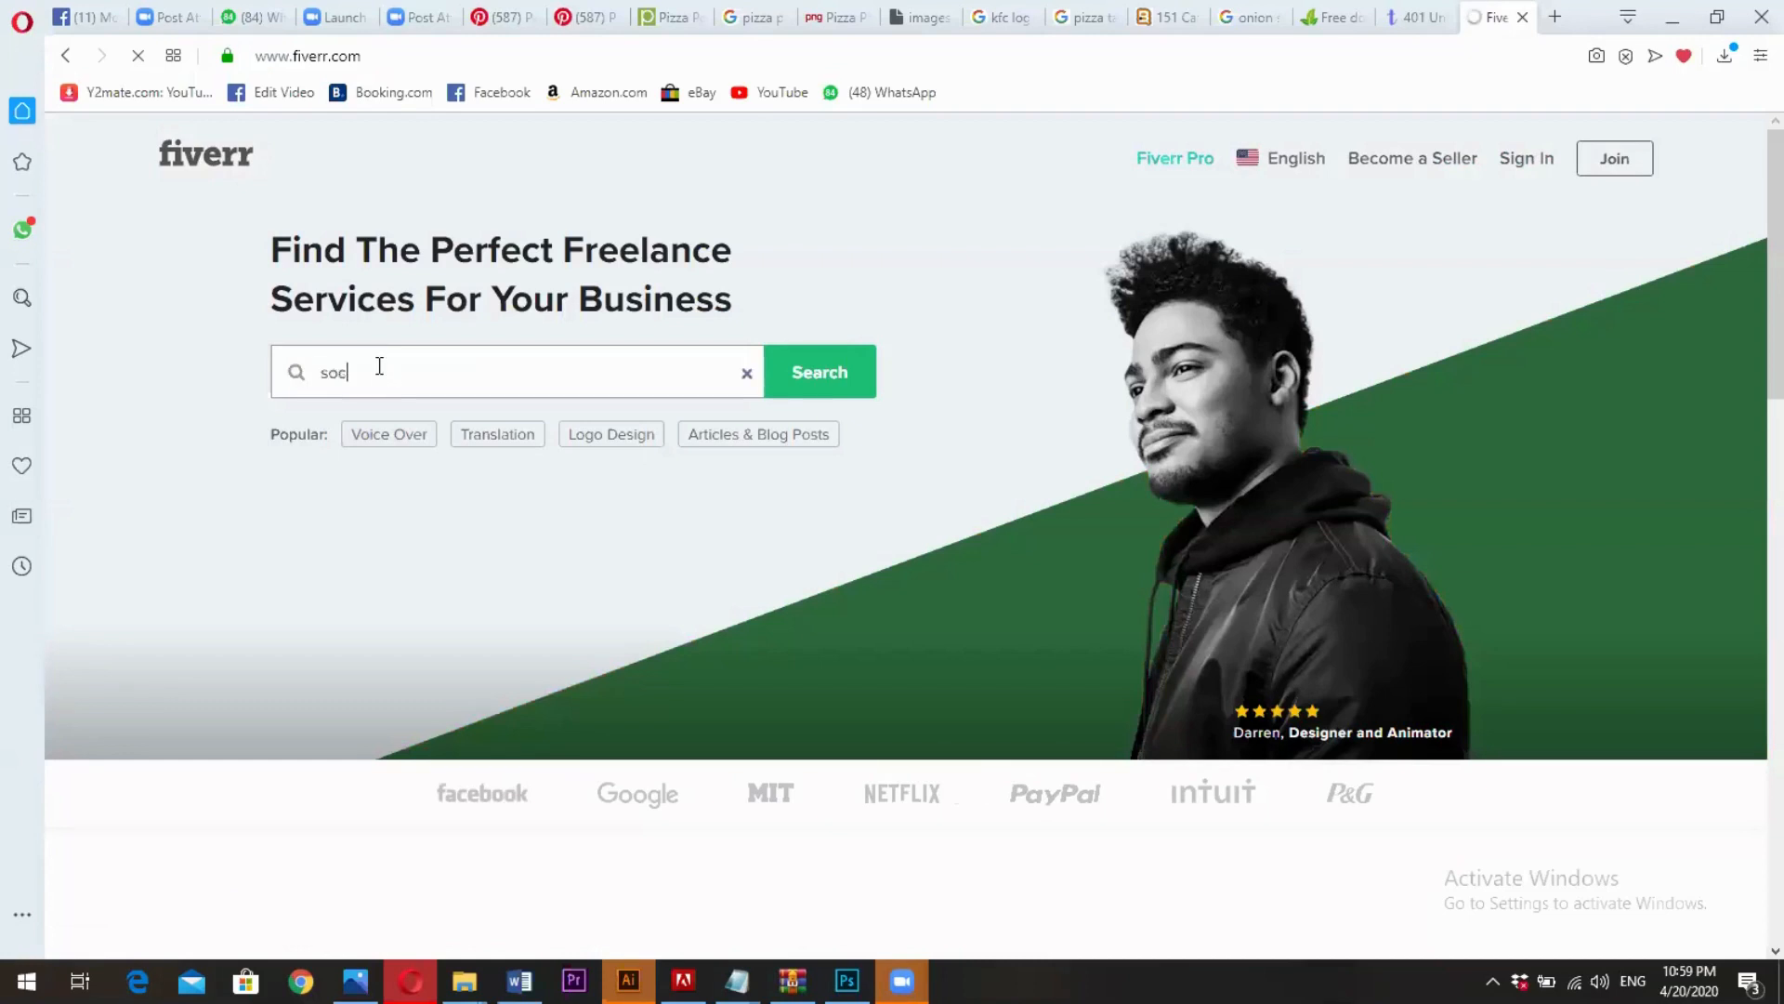
left_click(379, 365)
type("socu")
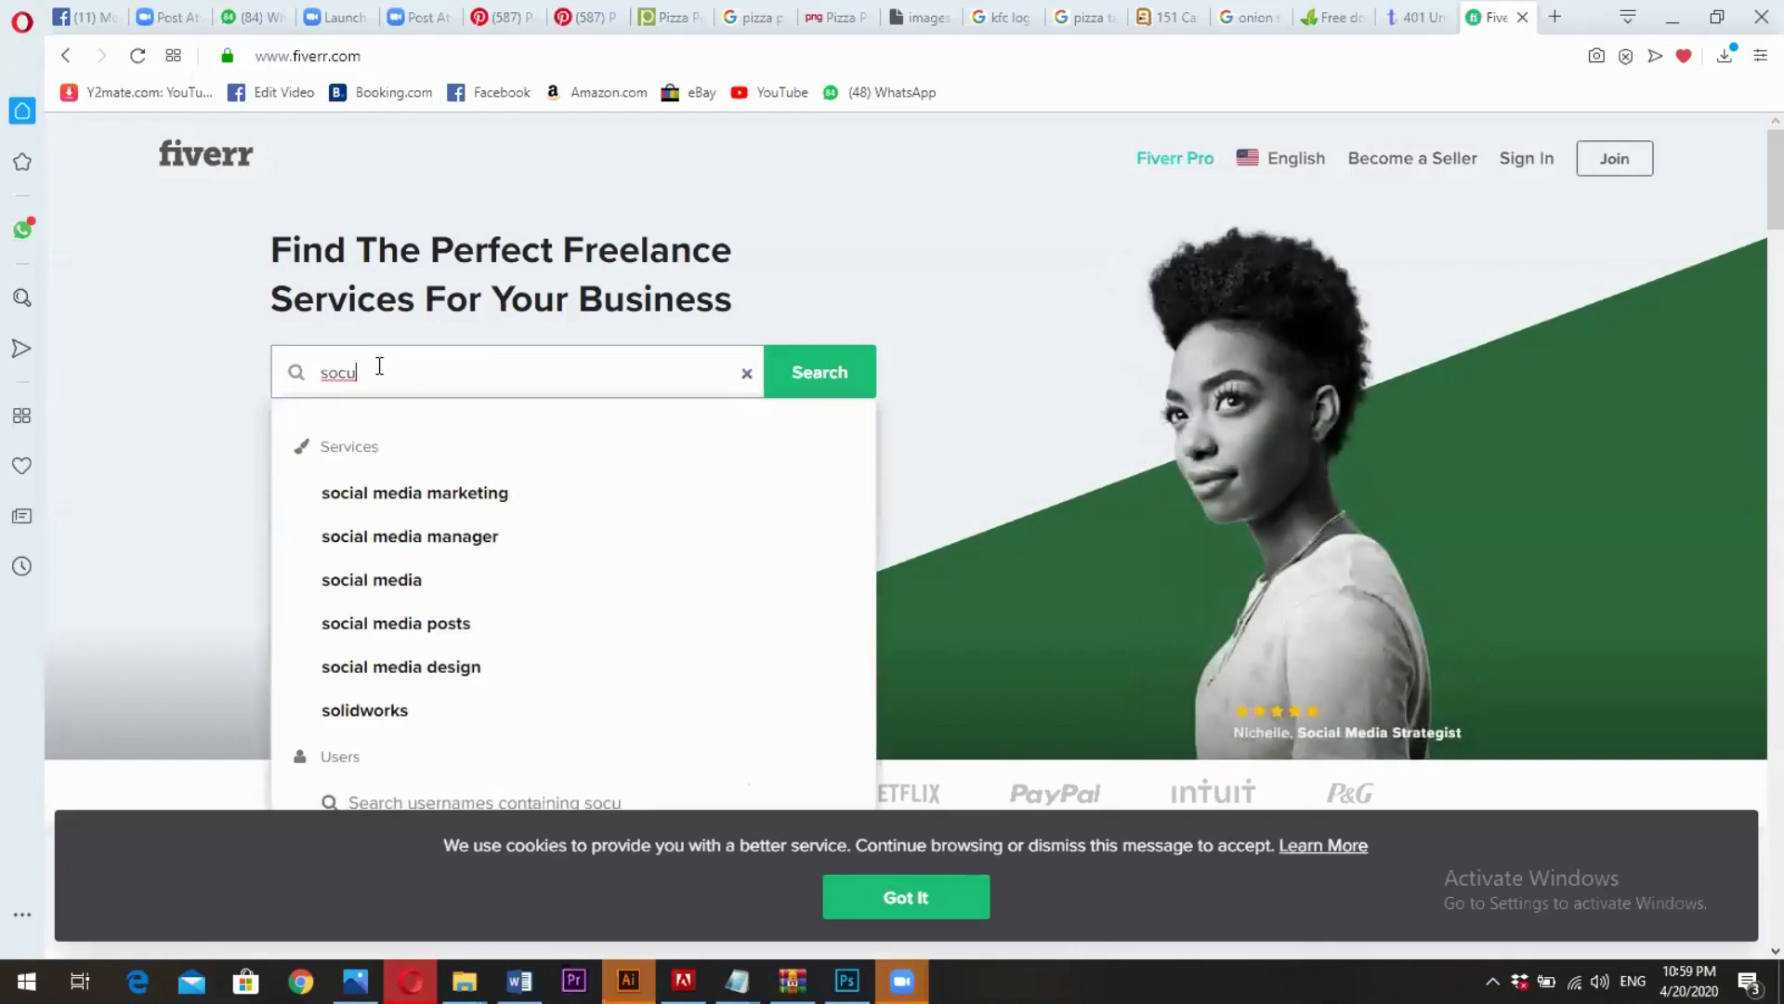
key("BackSpace")
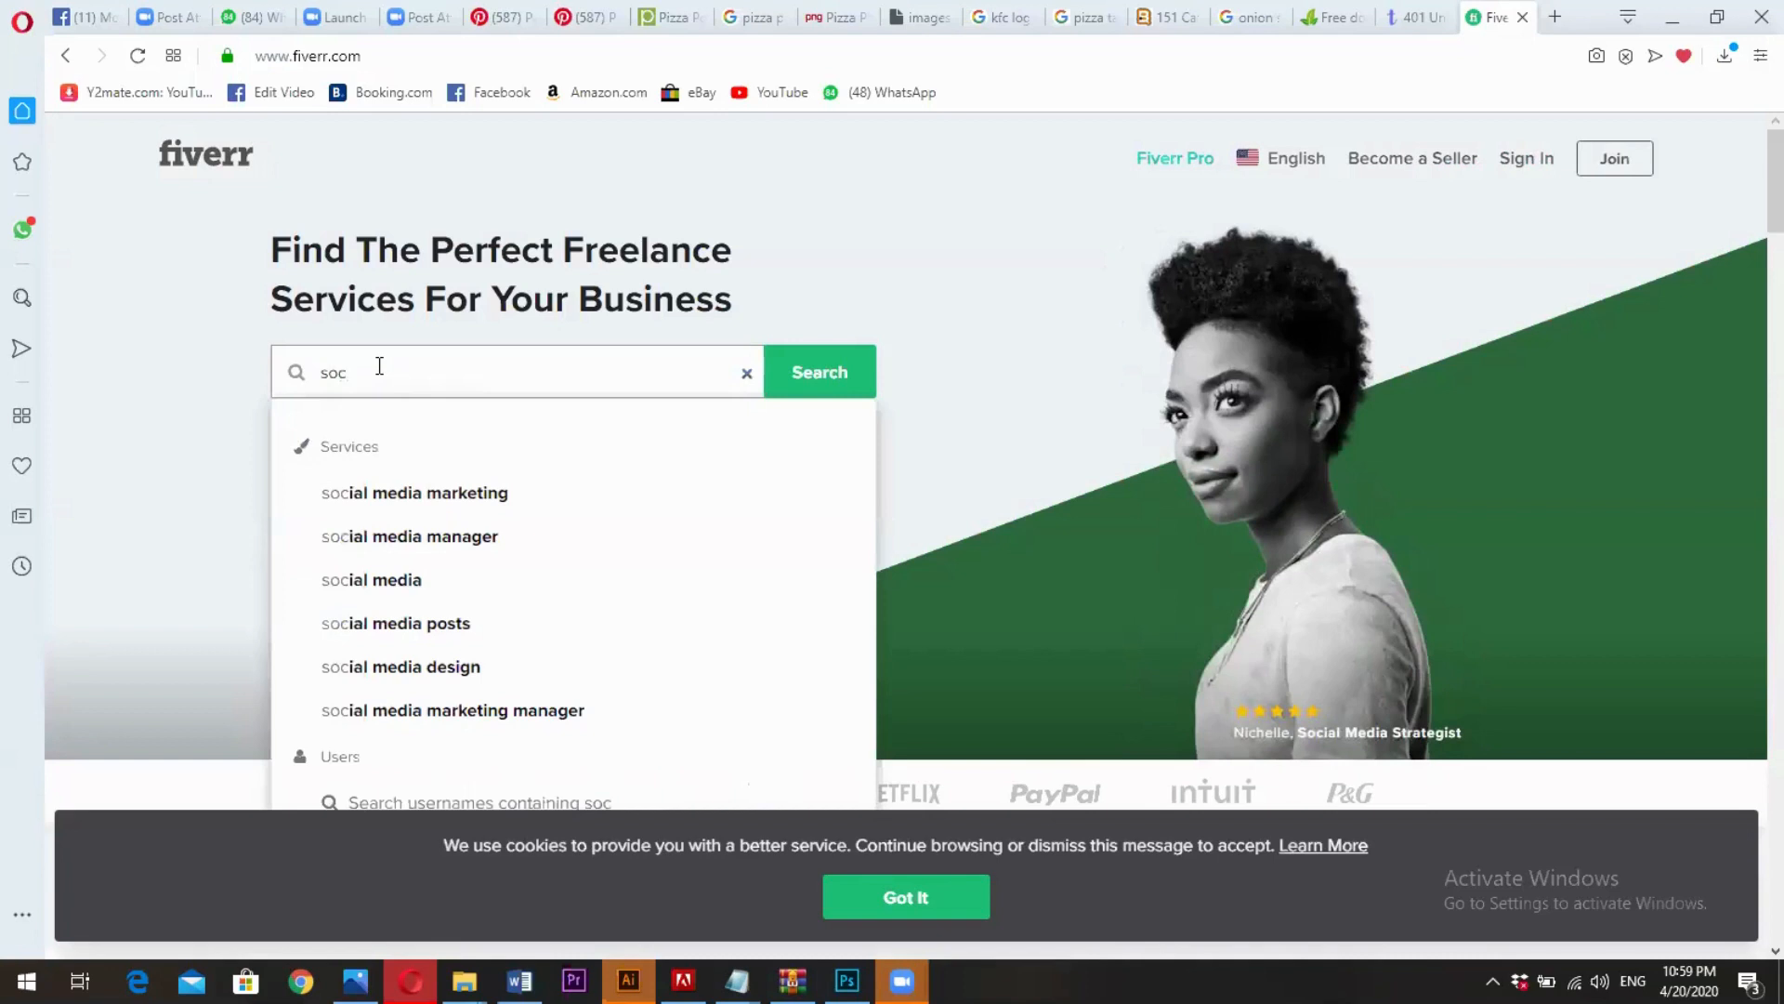
type("ial ")
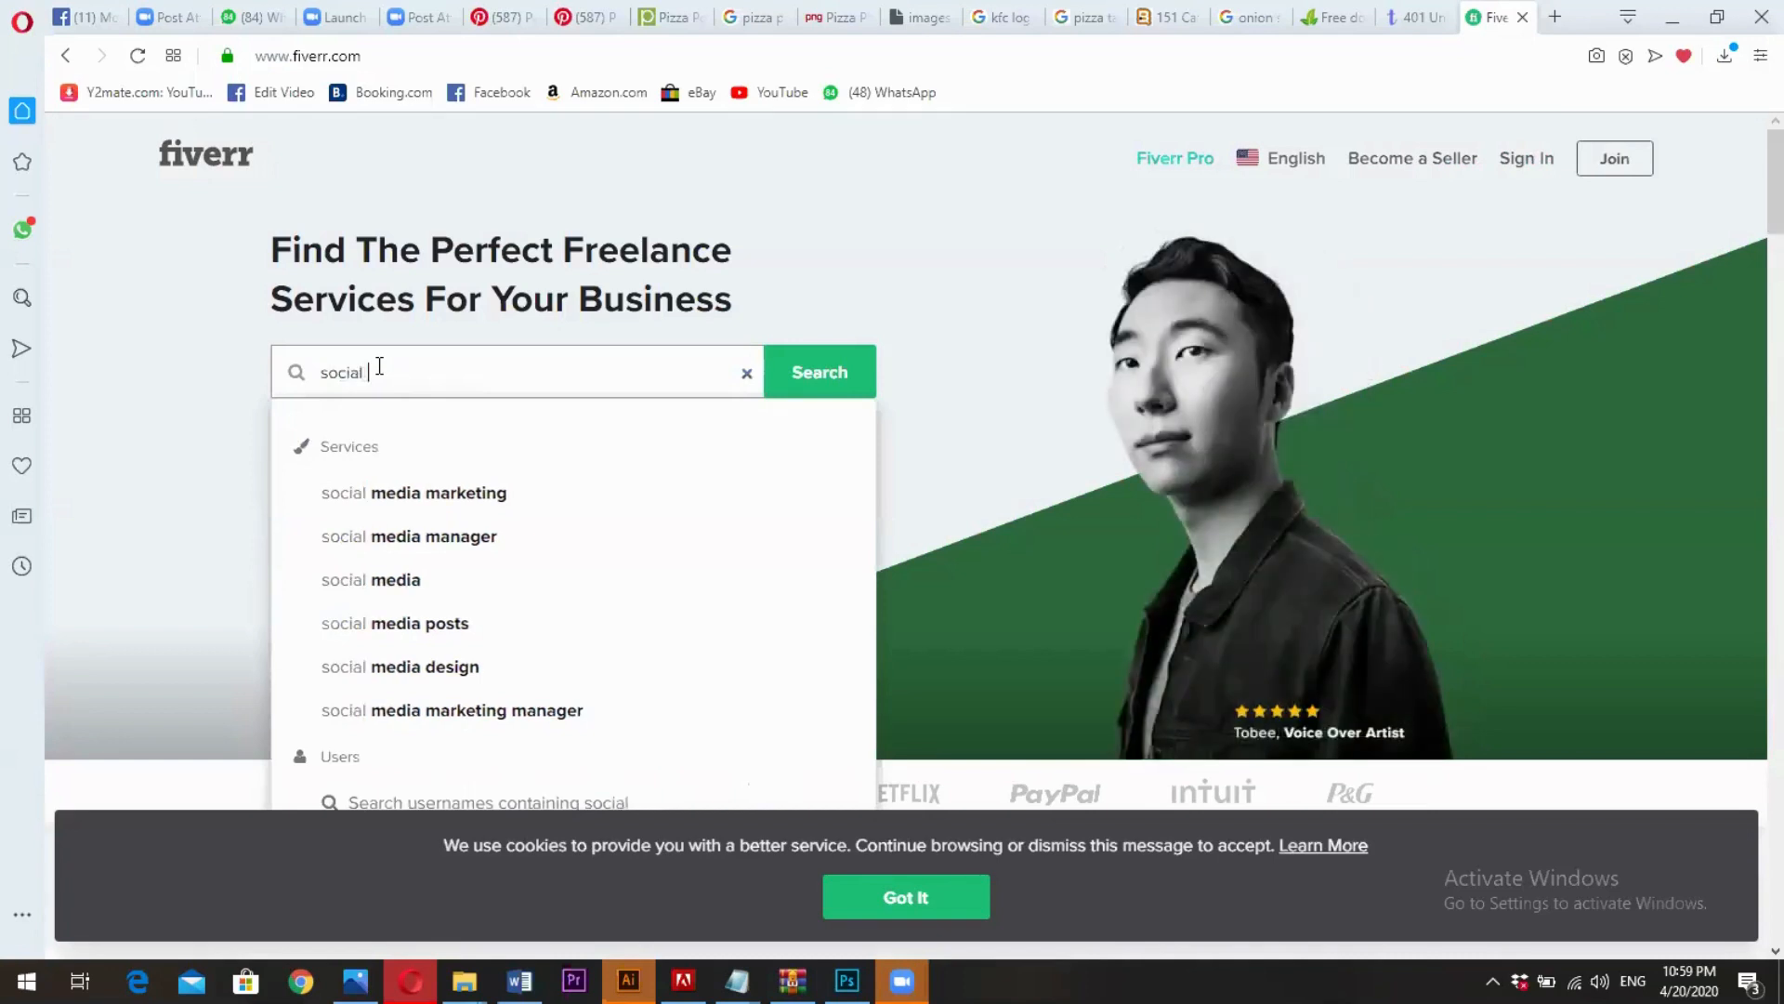
type("media")
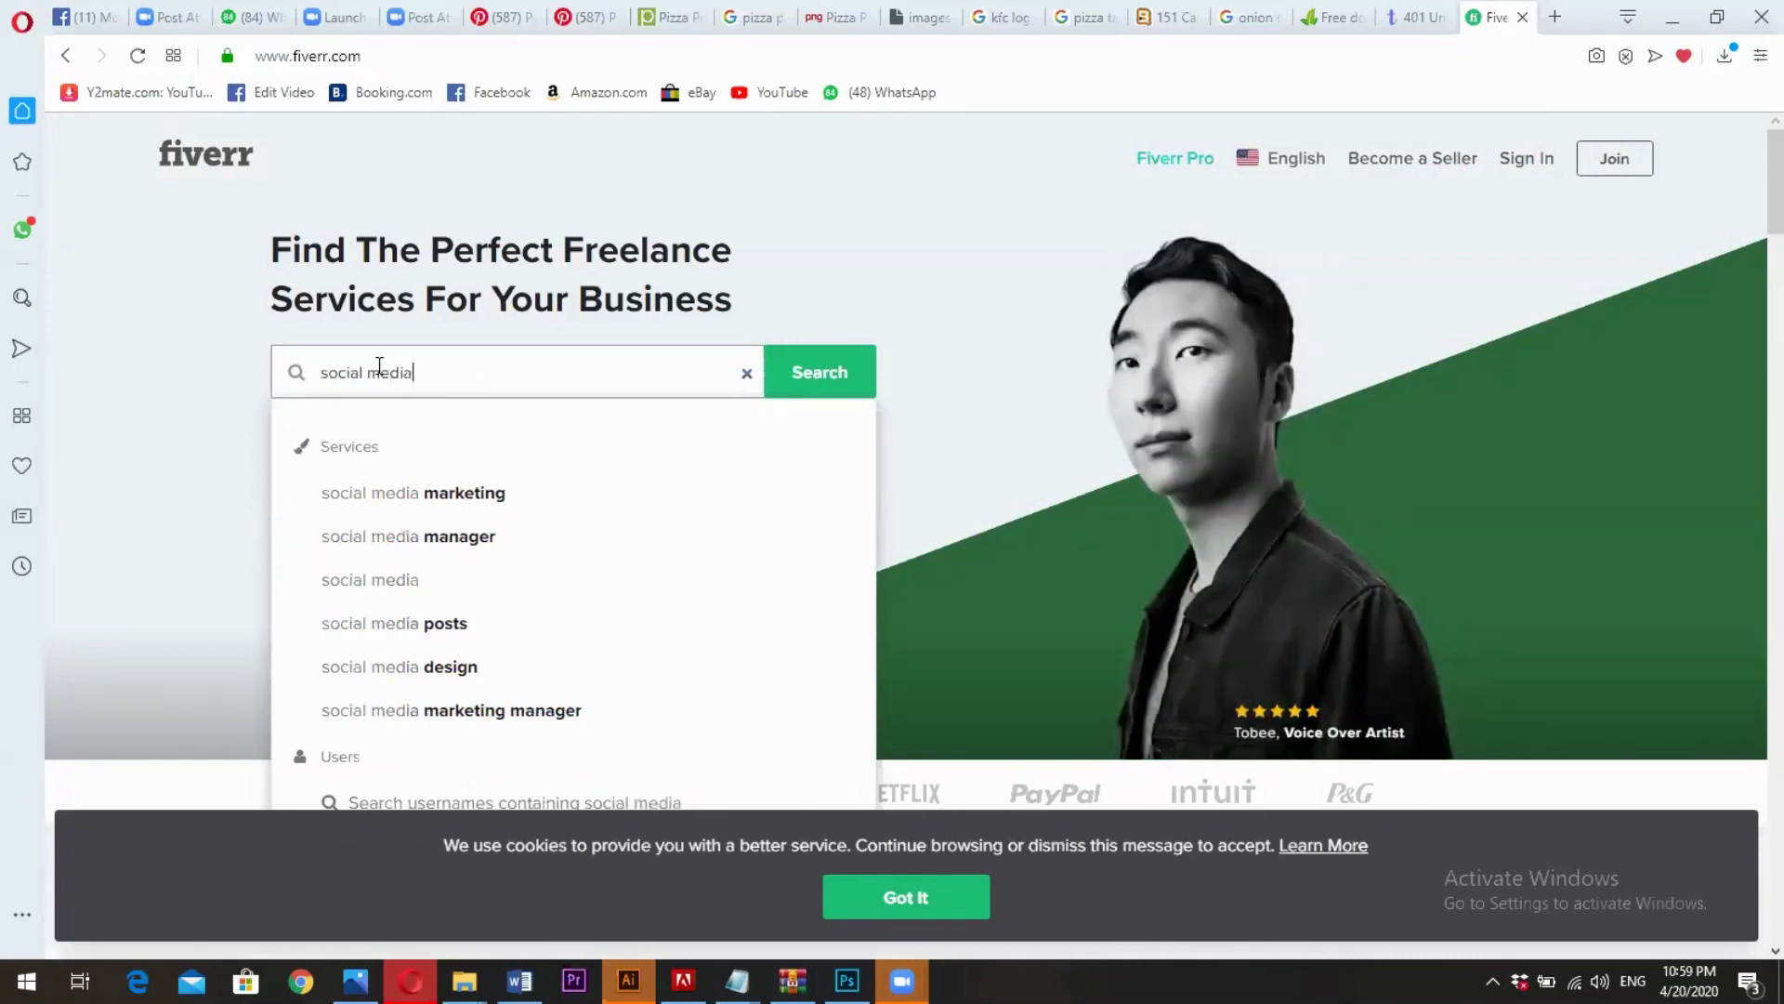
- Look through the search suggestions and run the search for "social media design"
key("Down")
key("Down")
key("Down")
key("Down")
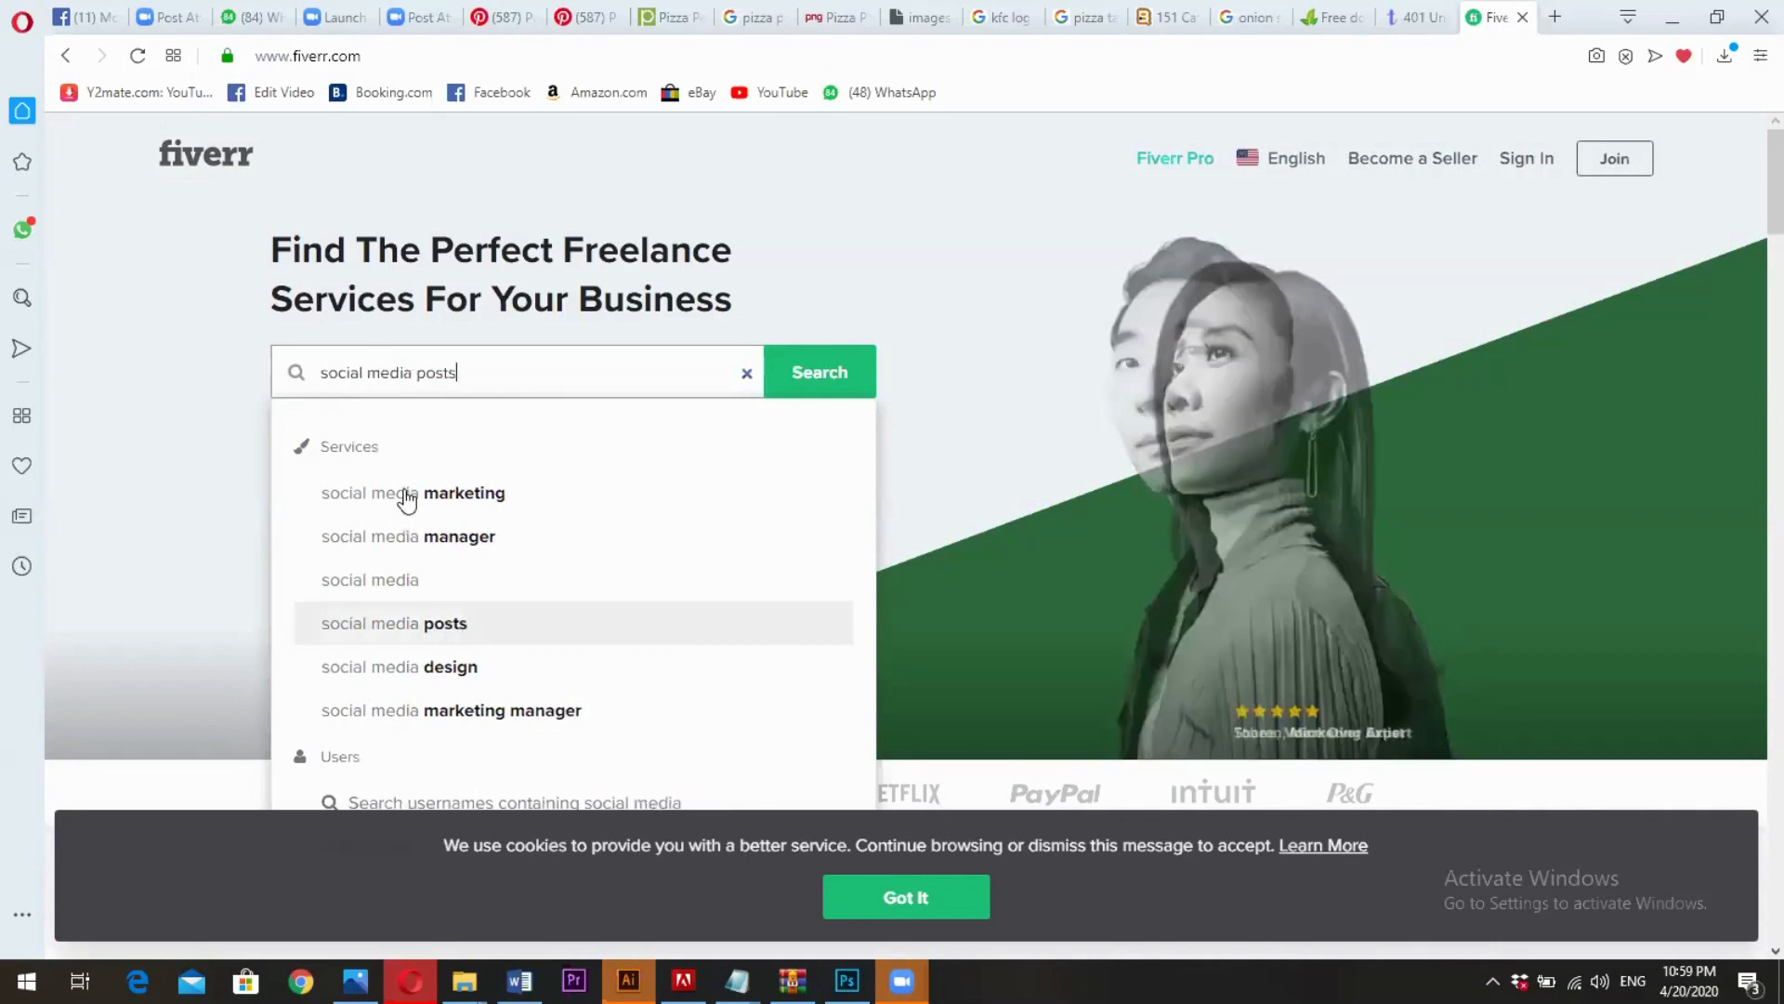
key("Up")
key("Up")
key("Up")
key("Down")
key("Down")
key("Down")
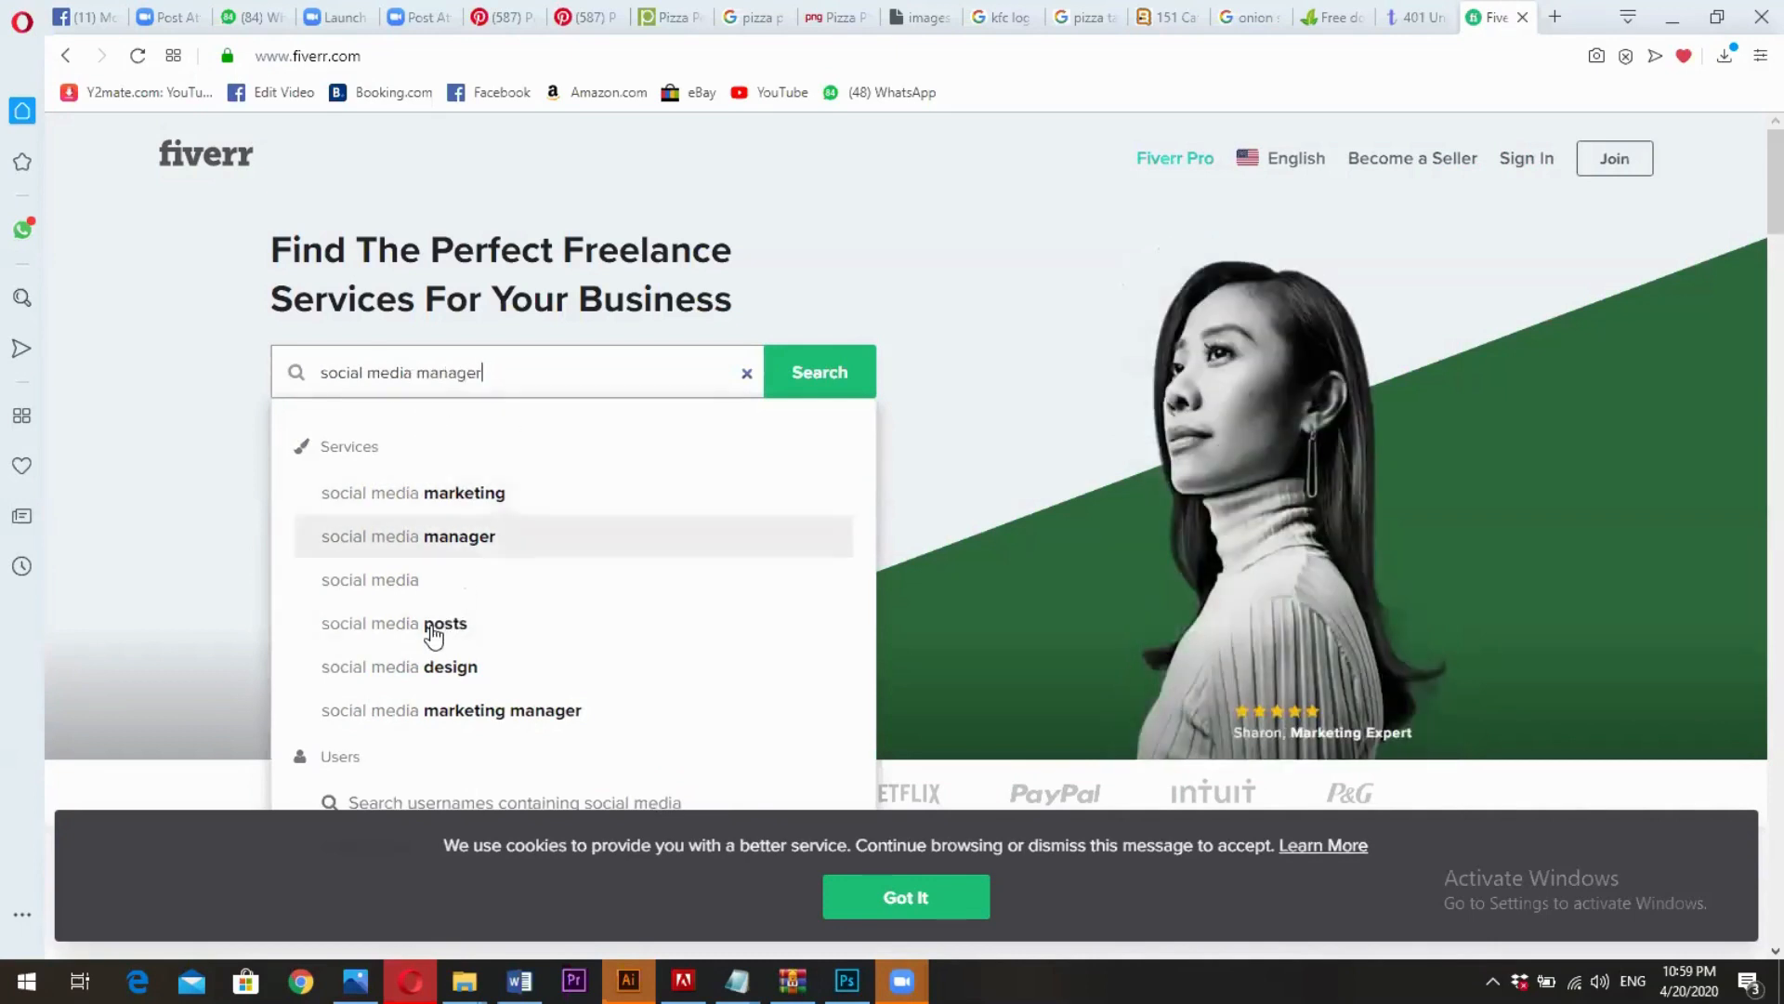
key("Down")
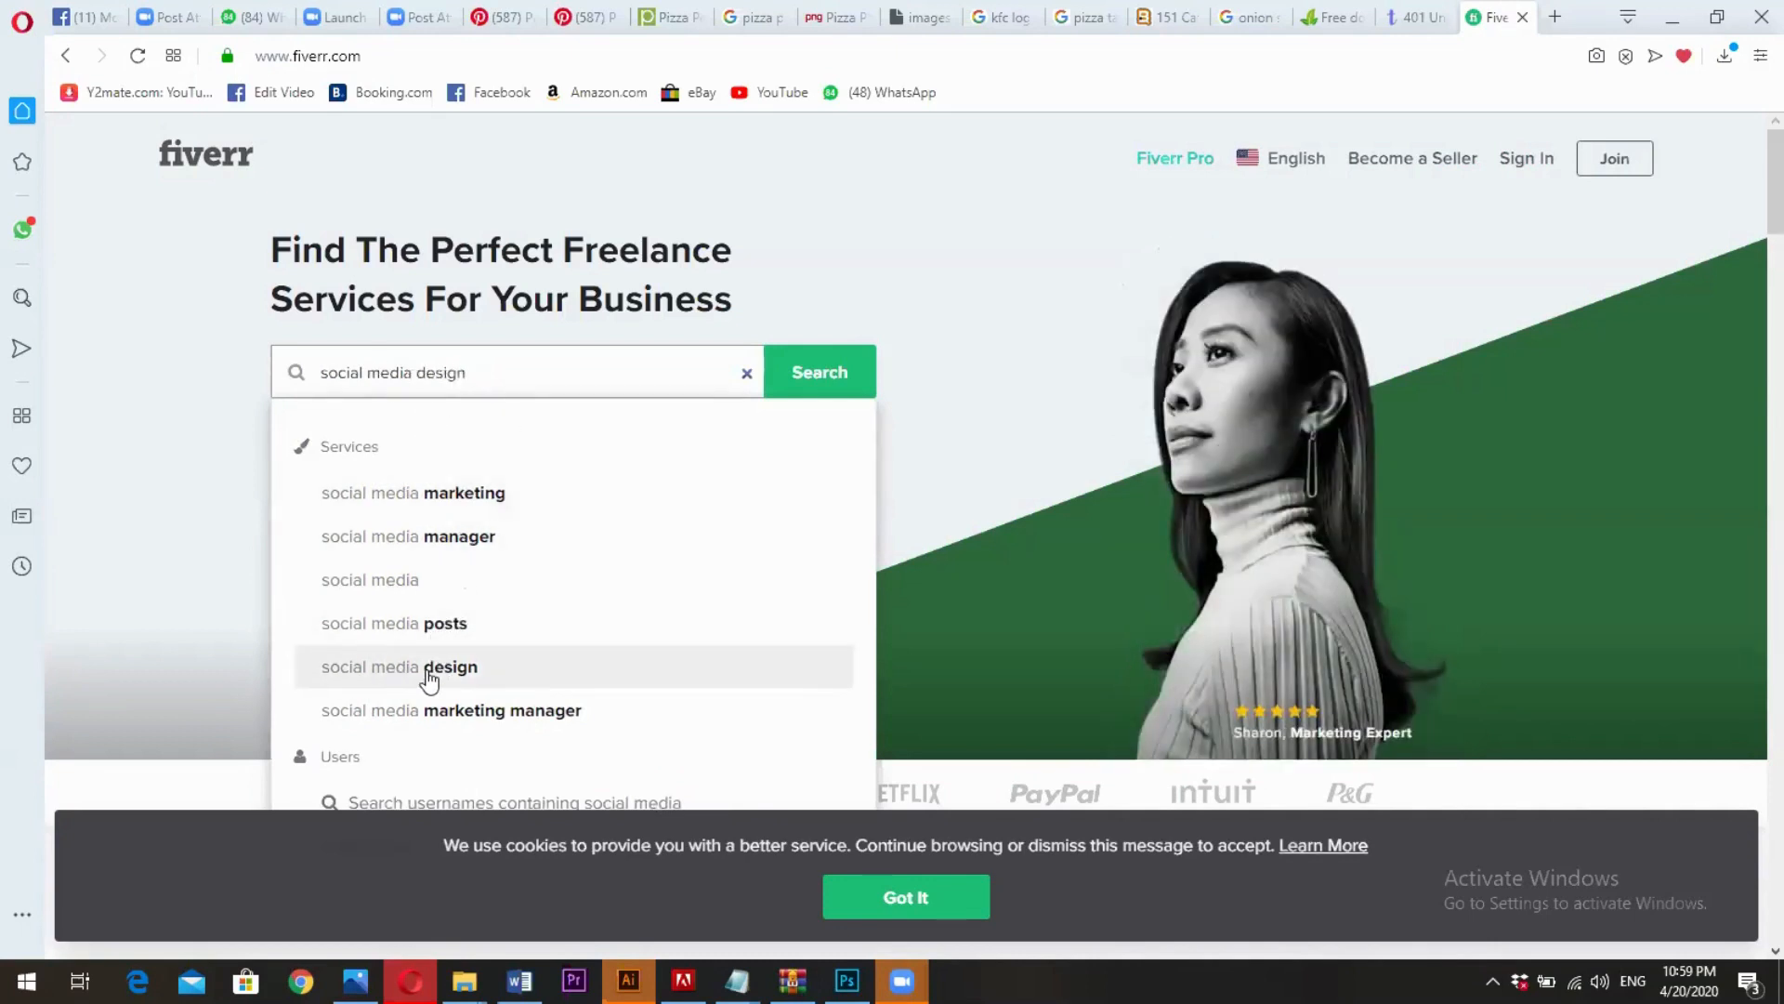
left_click(428, 677)
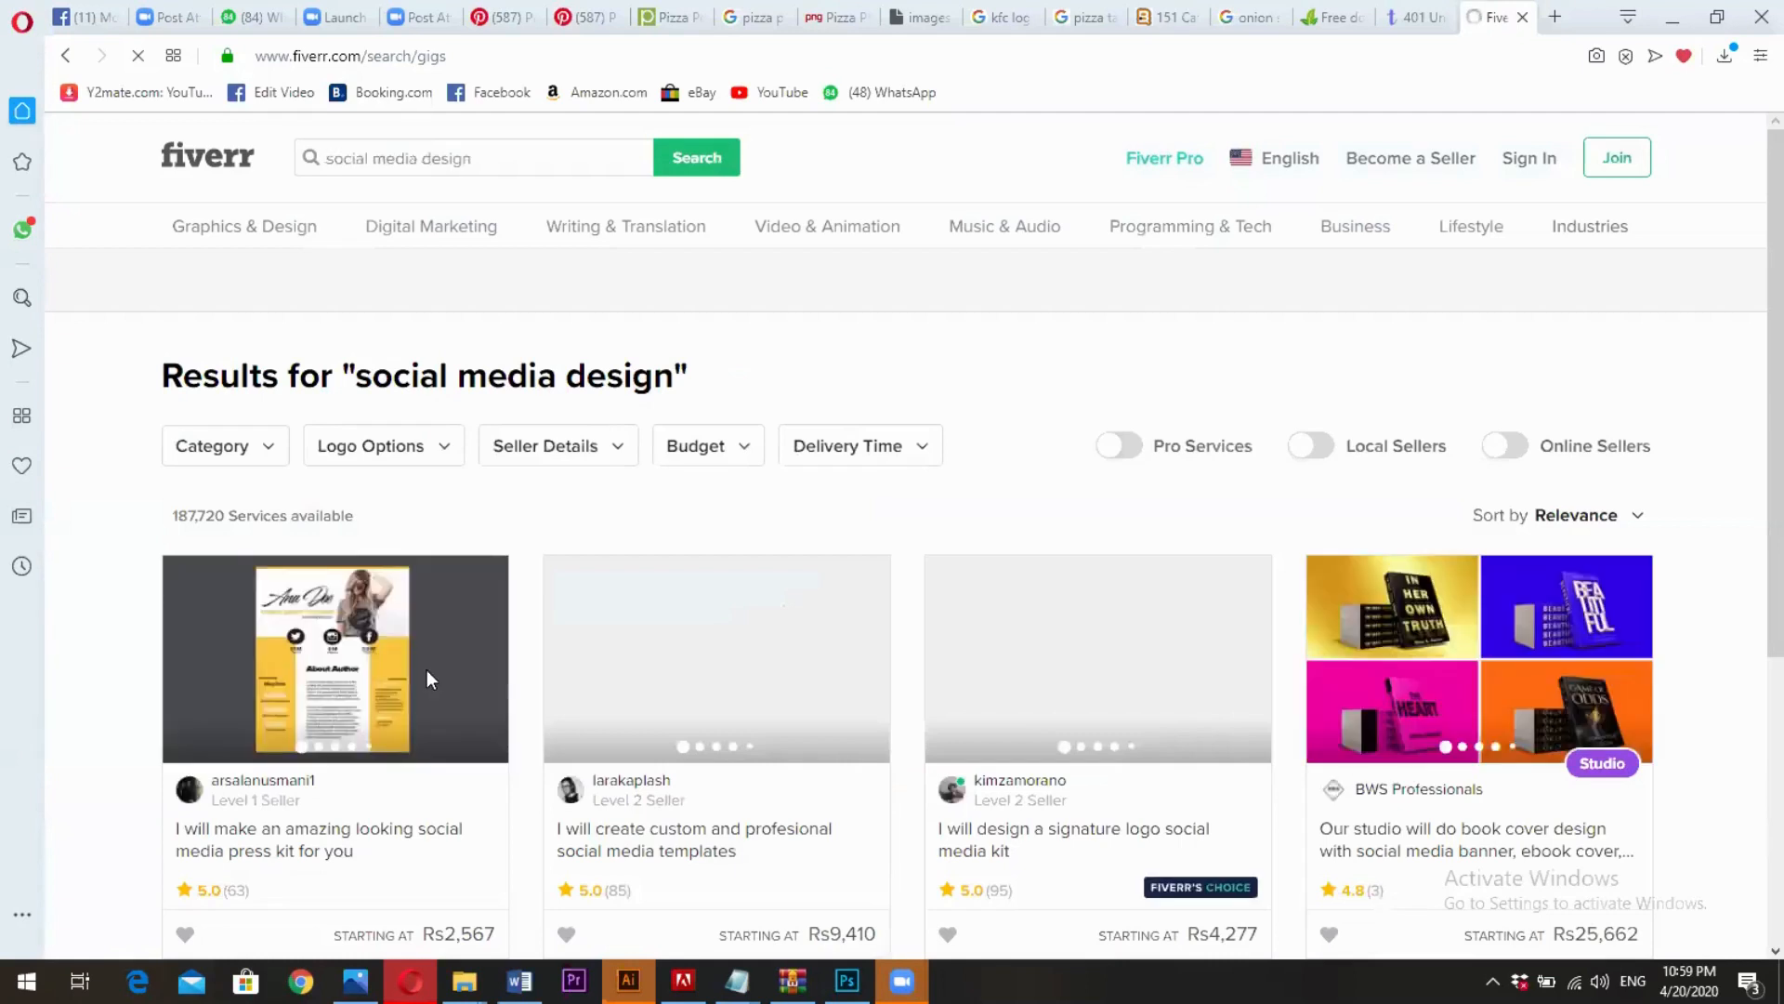
- Examine the Fiverr gigs for social media design, comparing their sample images, ratings and starting prices
scroll(751, 504, "down", 3)
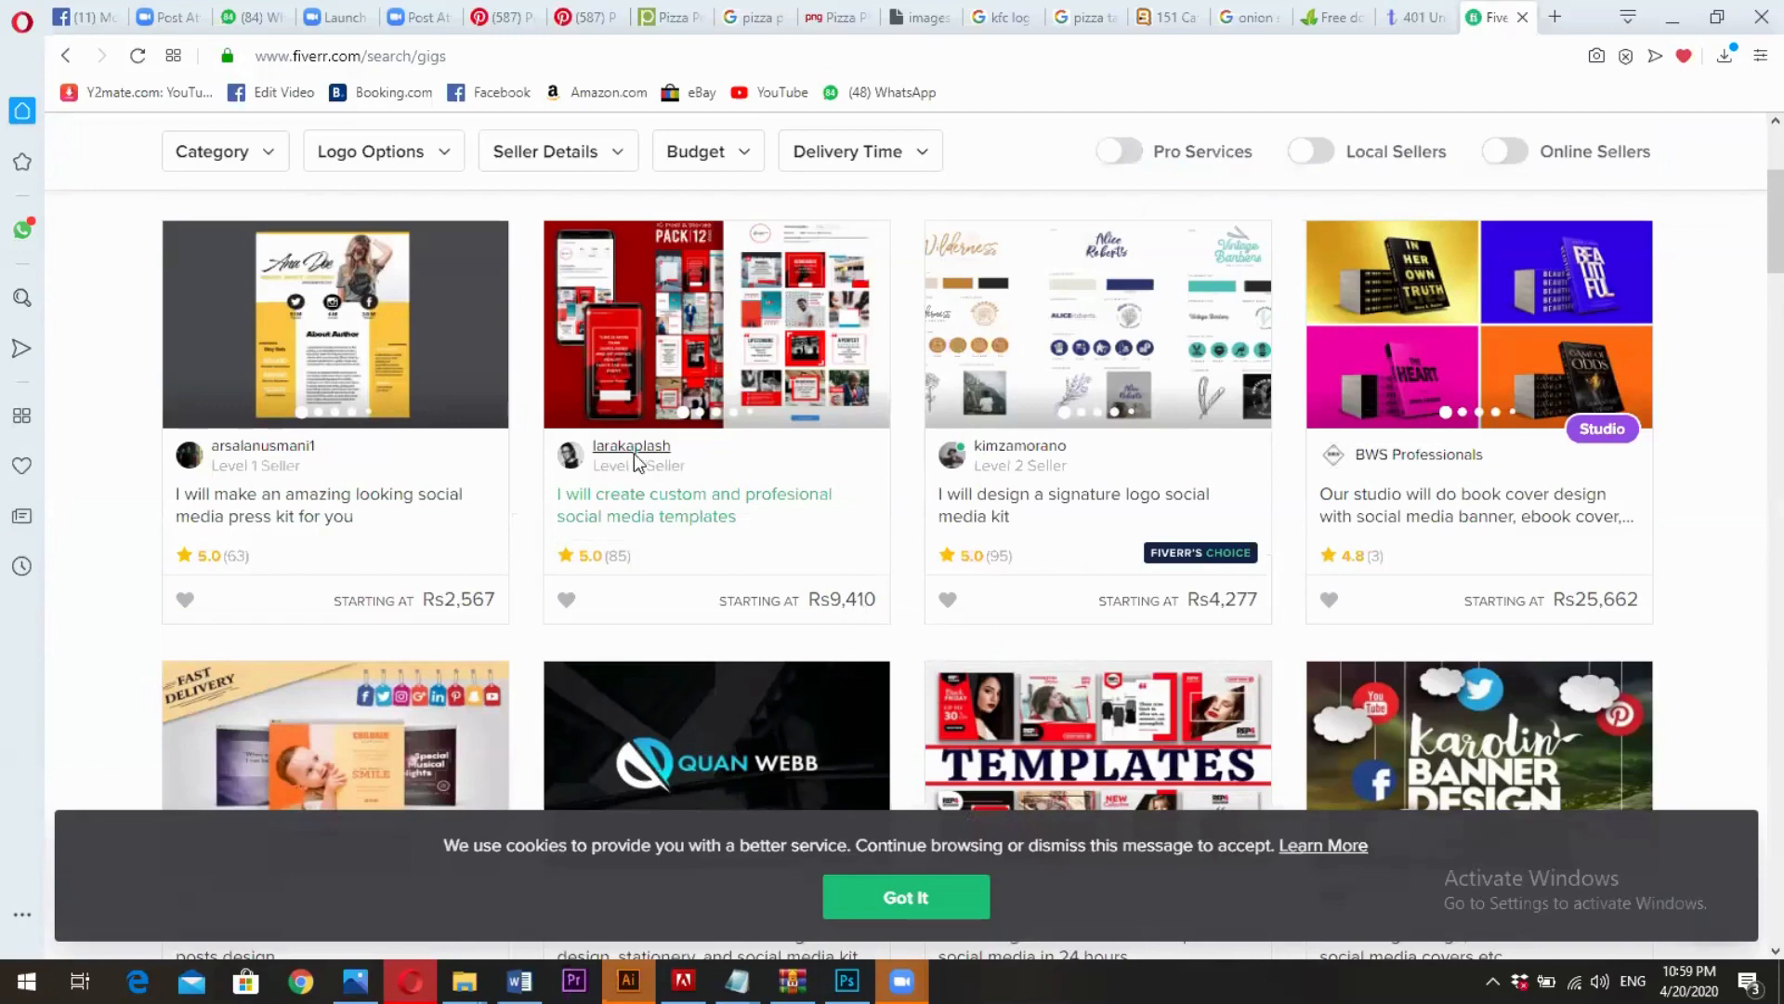
scroll(635, 462, "down", 5)
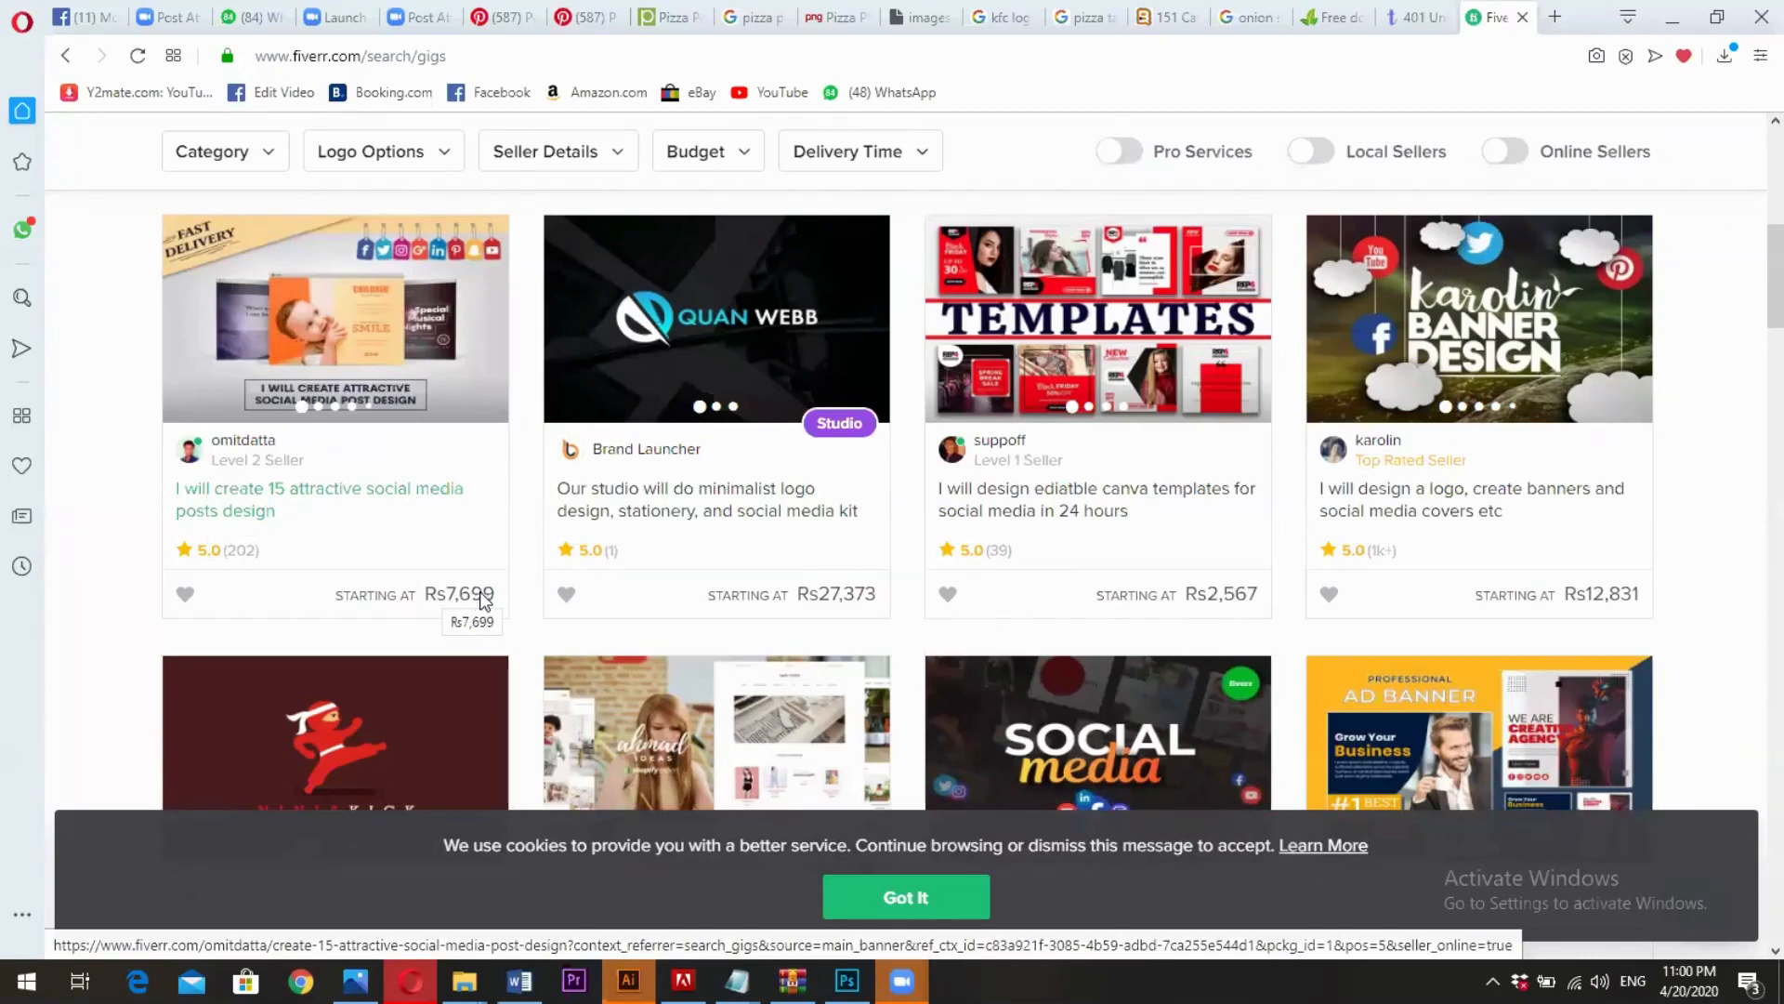
scroll(482, 600, "down", 3)
scroll(482, 603, "down", 3)
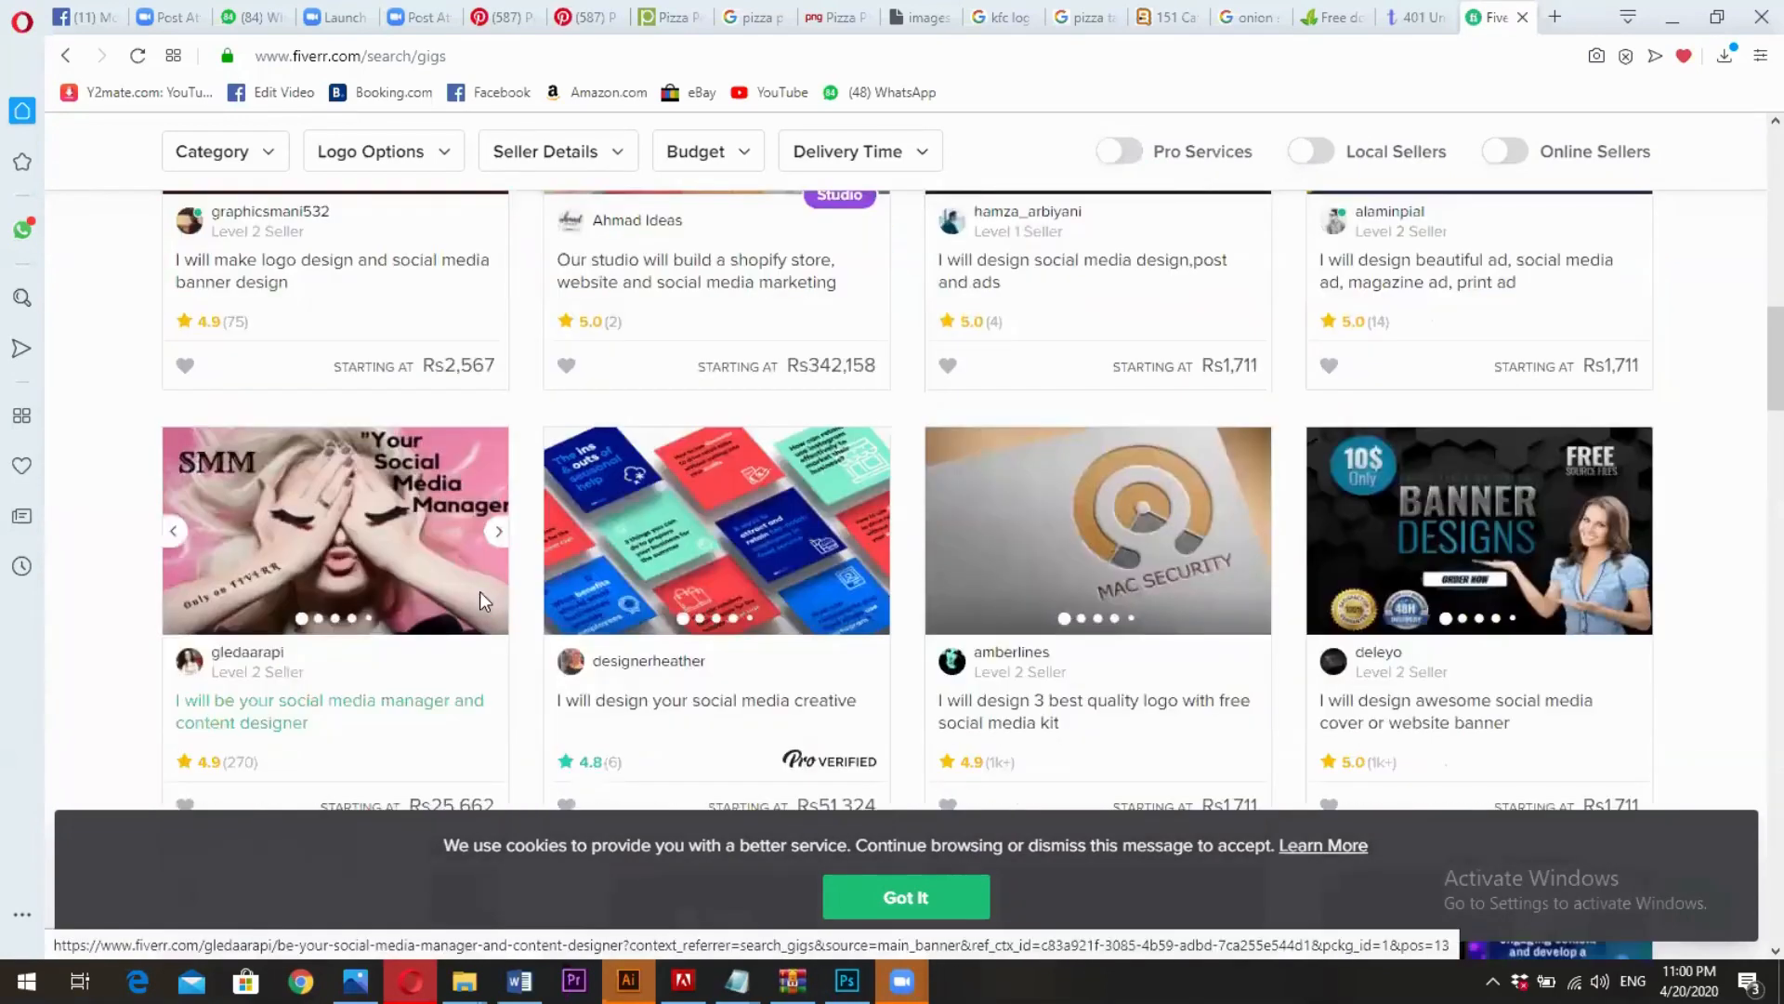
scroll(482, 603, "up", 8)
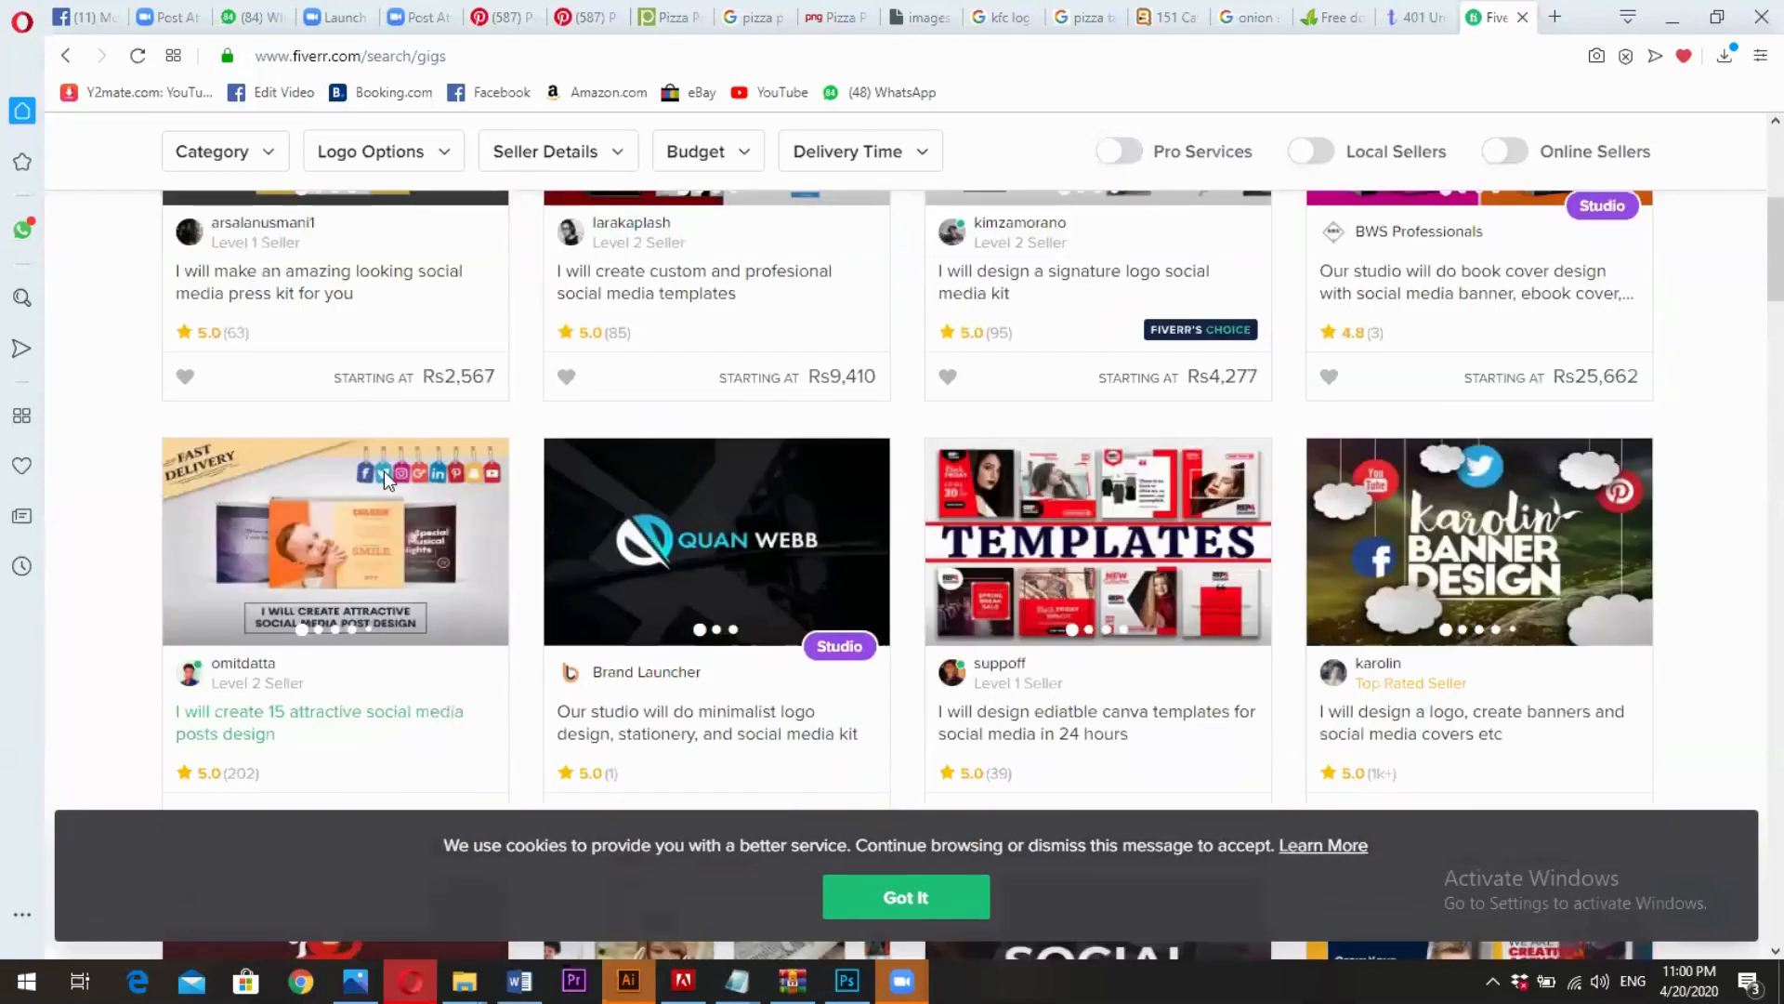
scroll(423, 442, "up", 4)
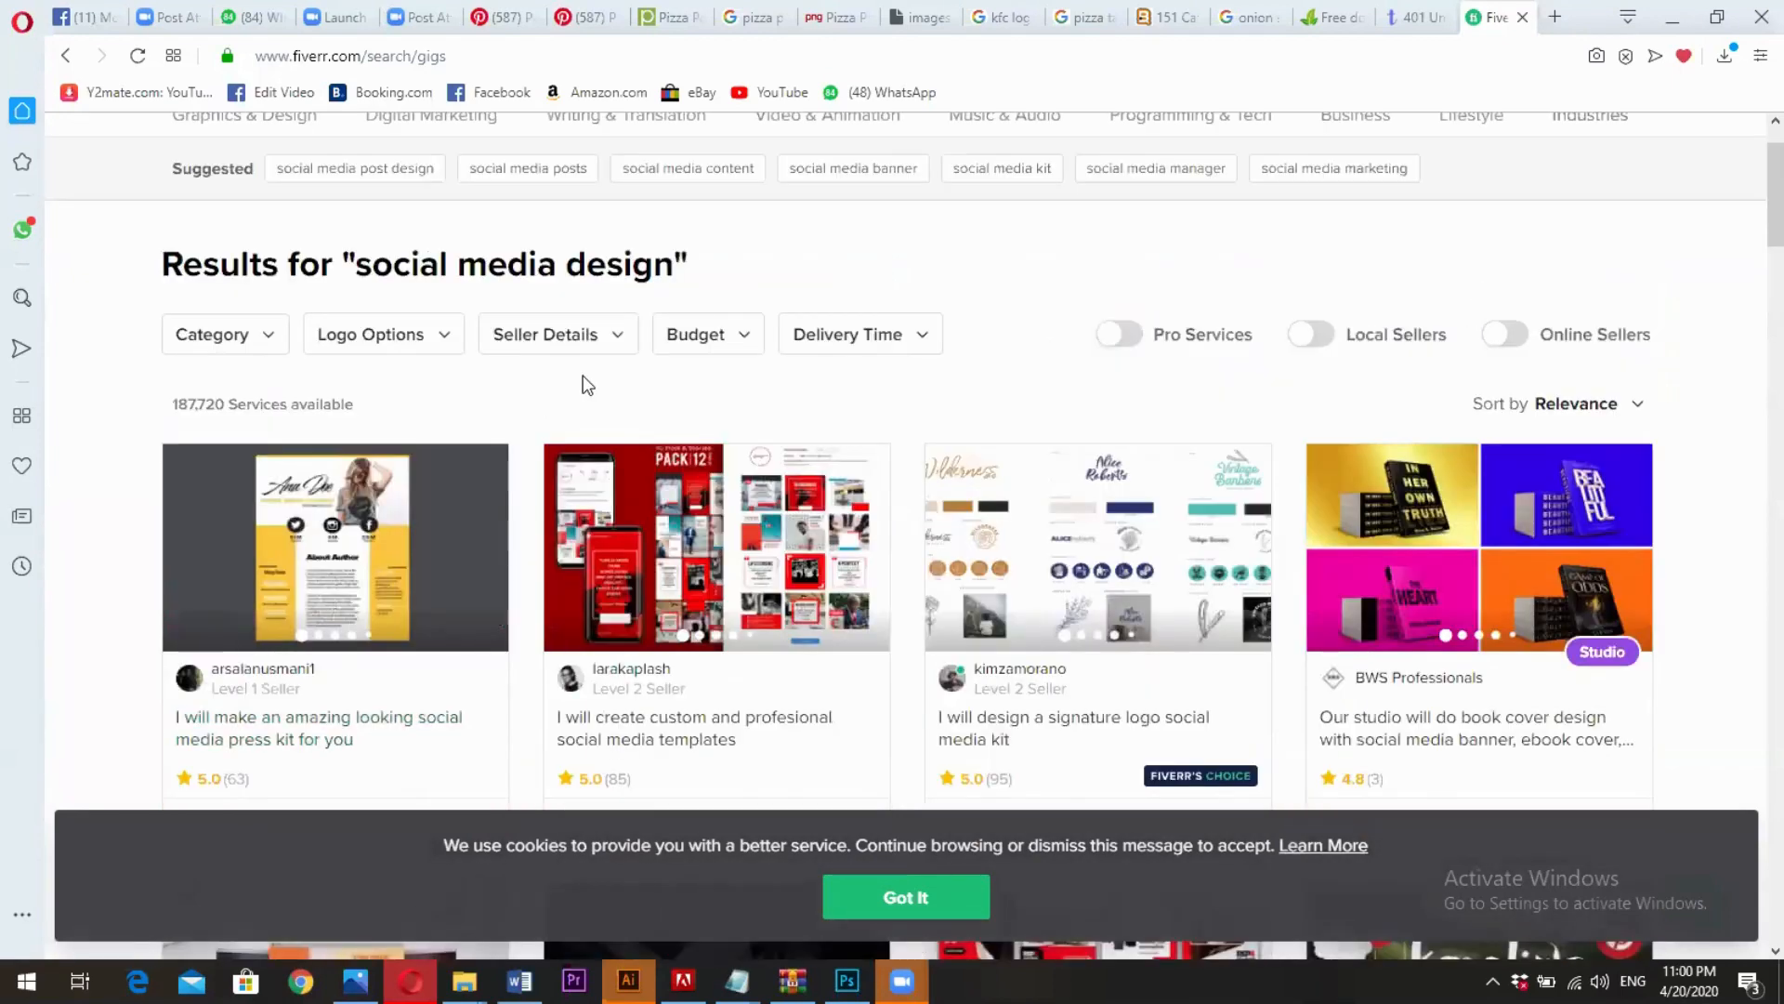
scroll(588, 384, "down", 4)
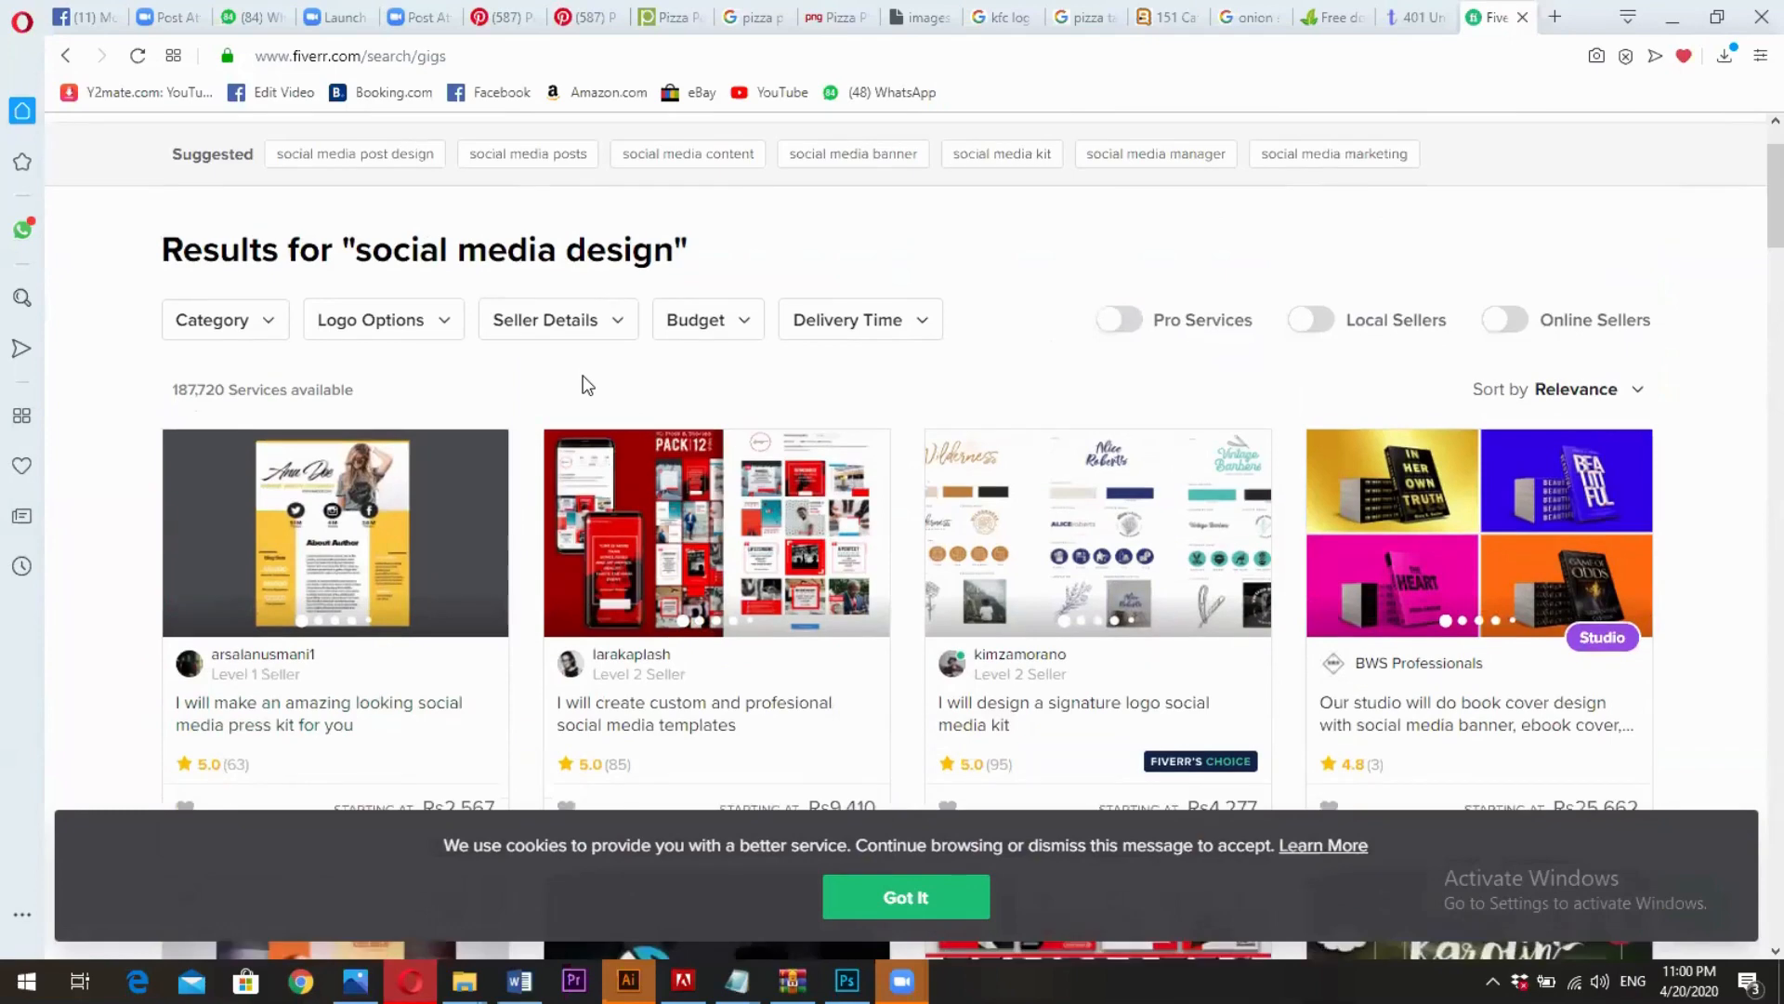
scroll(585, 386, "down", 4)
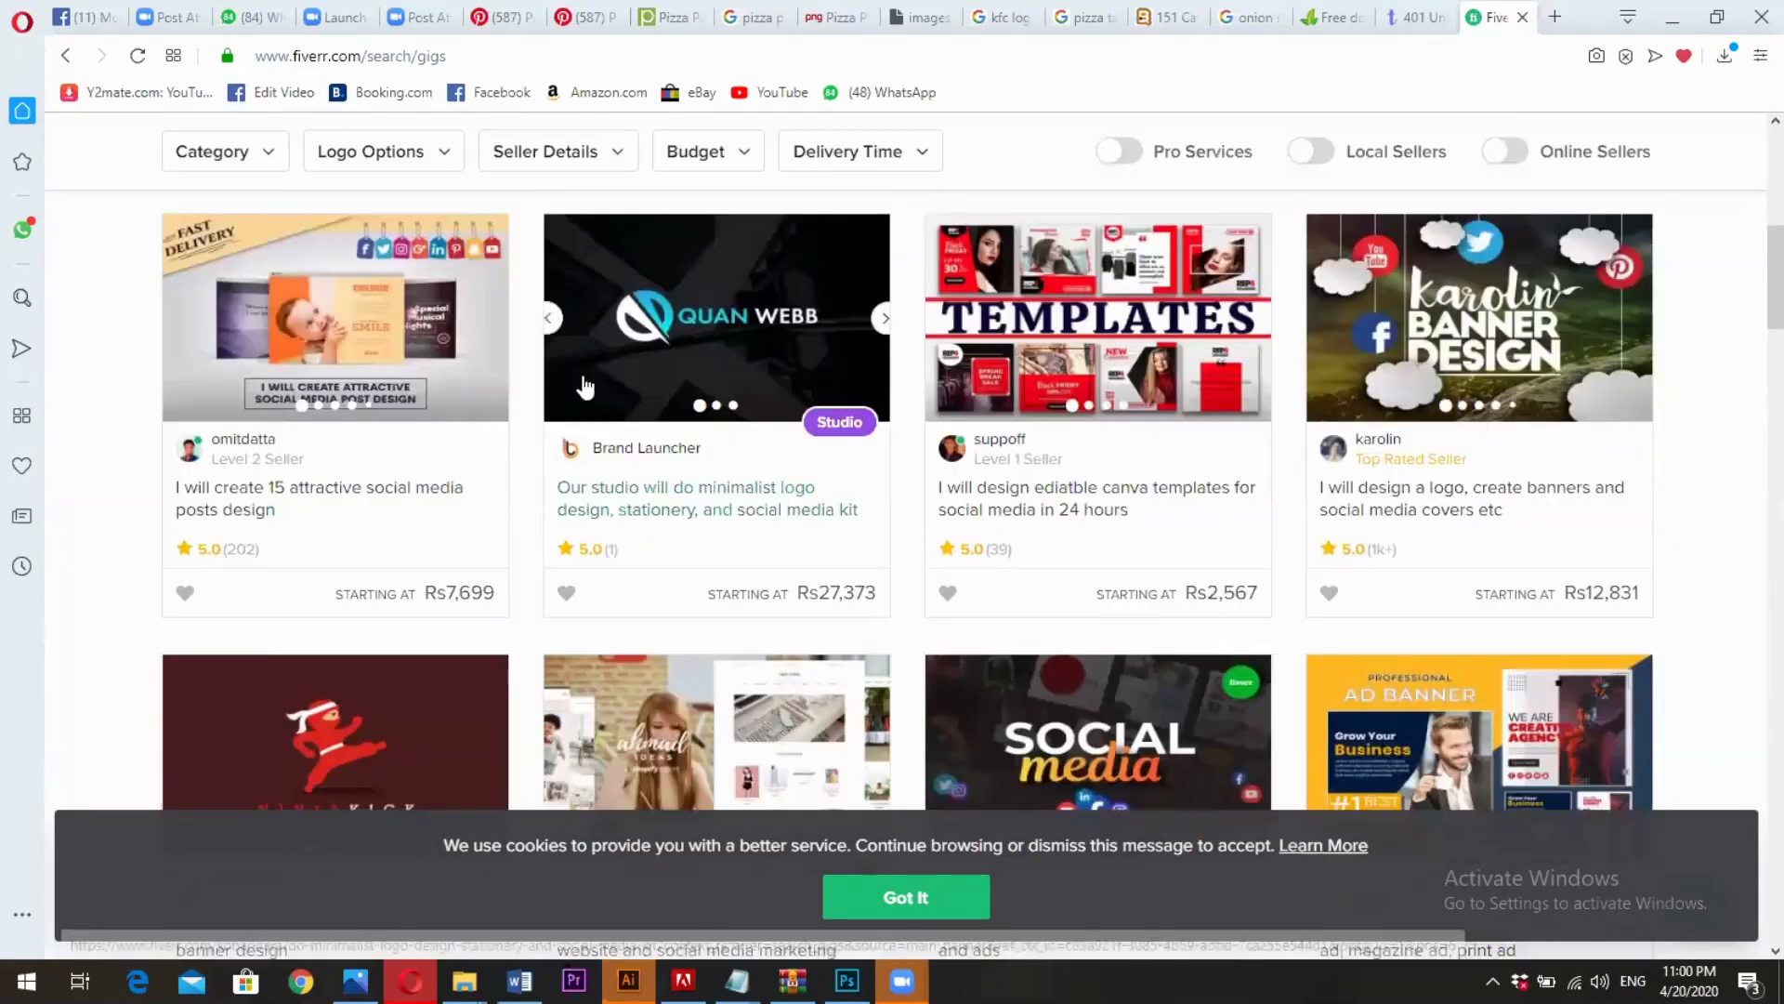
scroll(585, 386, "down", 3)
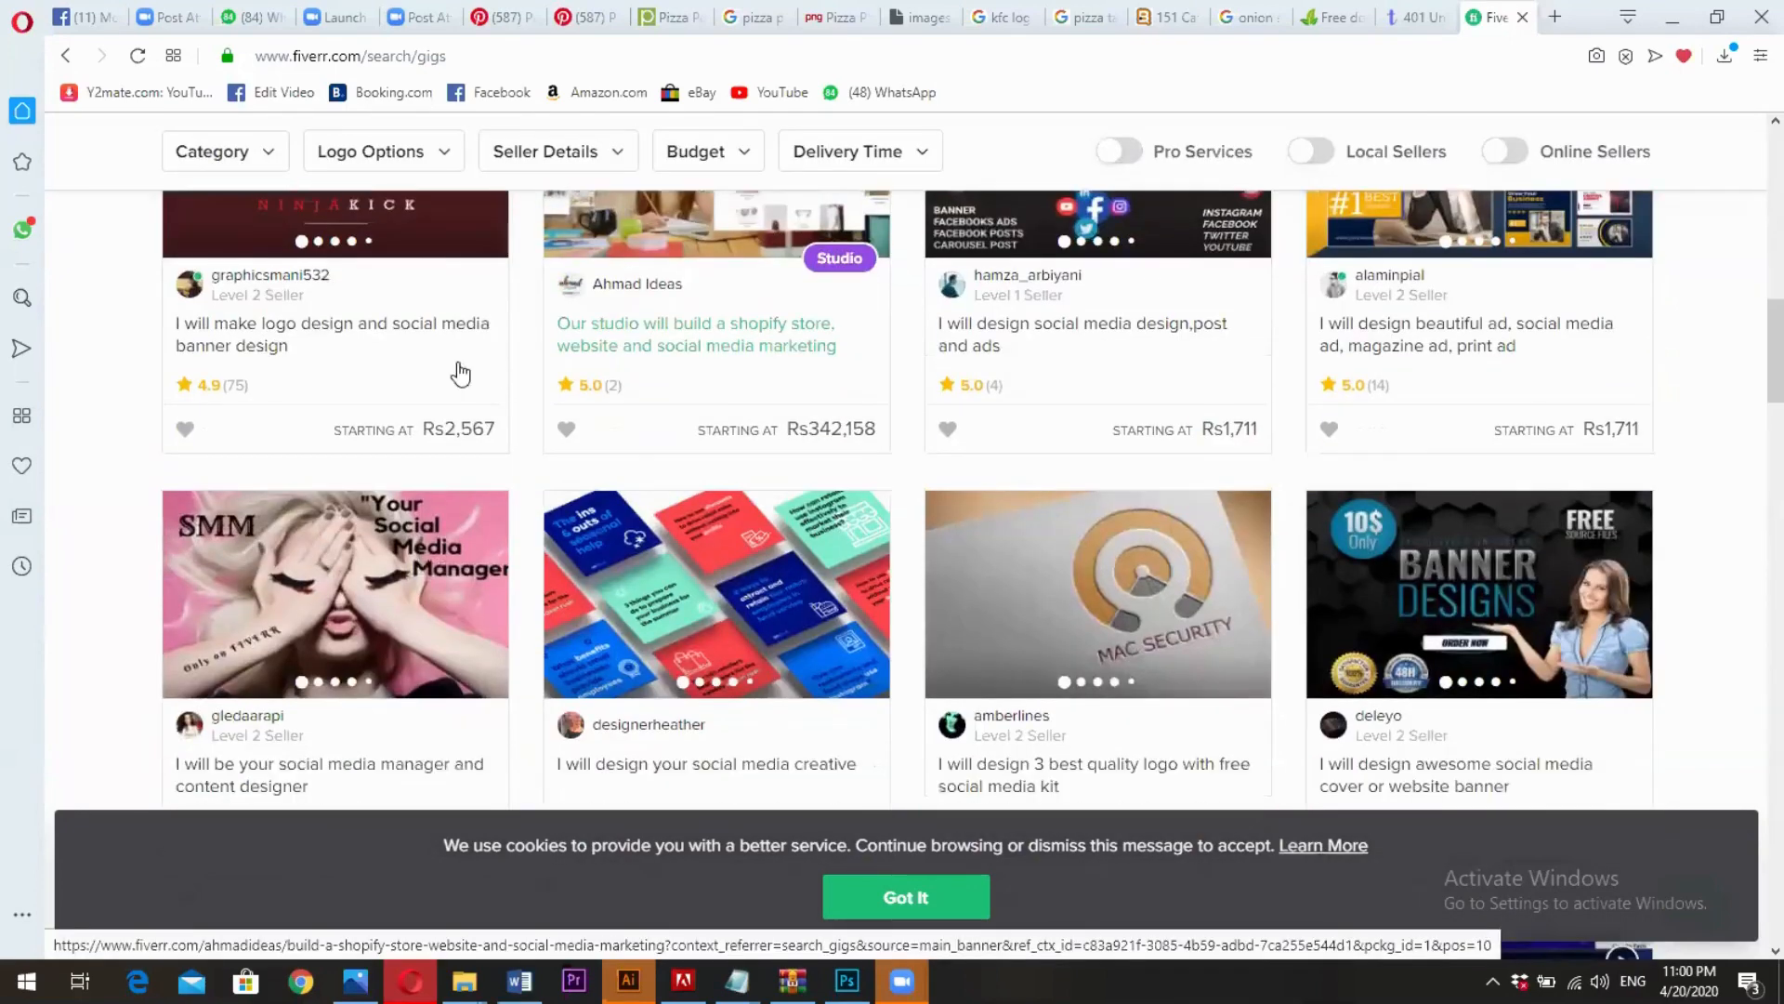
scroll(497, 370, "up", 2)
scroll(427, 484, "down", 6)
scroll(495, 463, "up", 4)
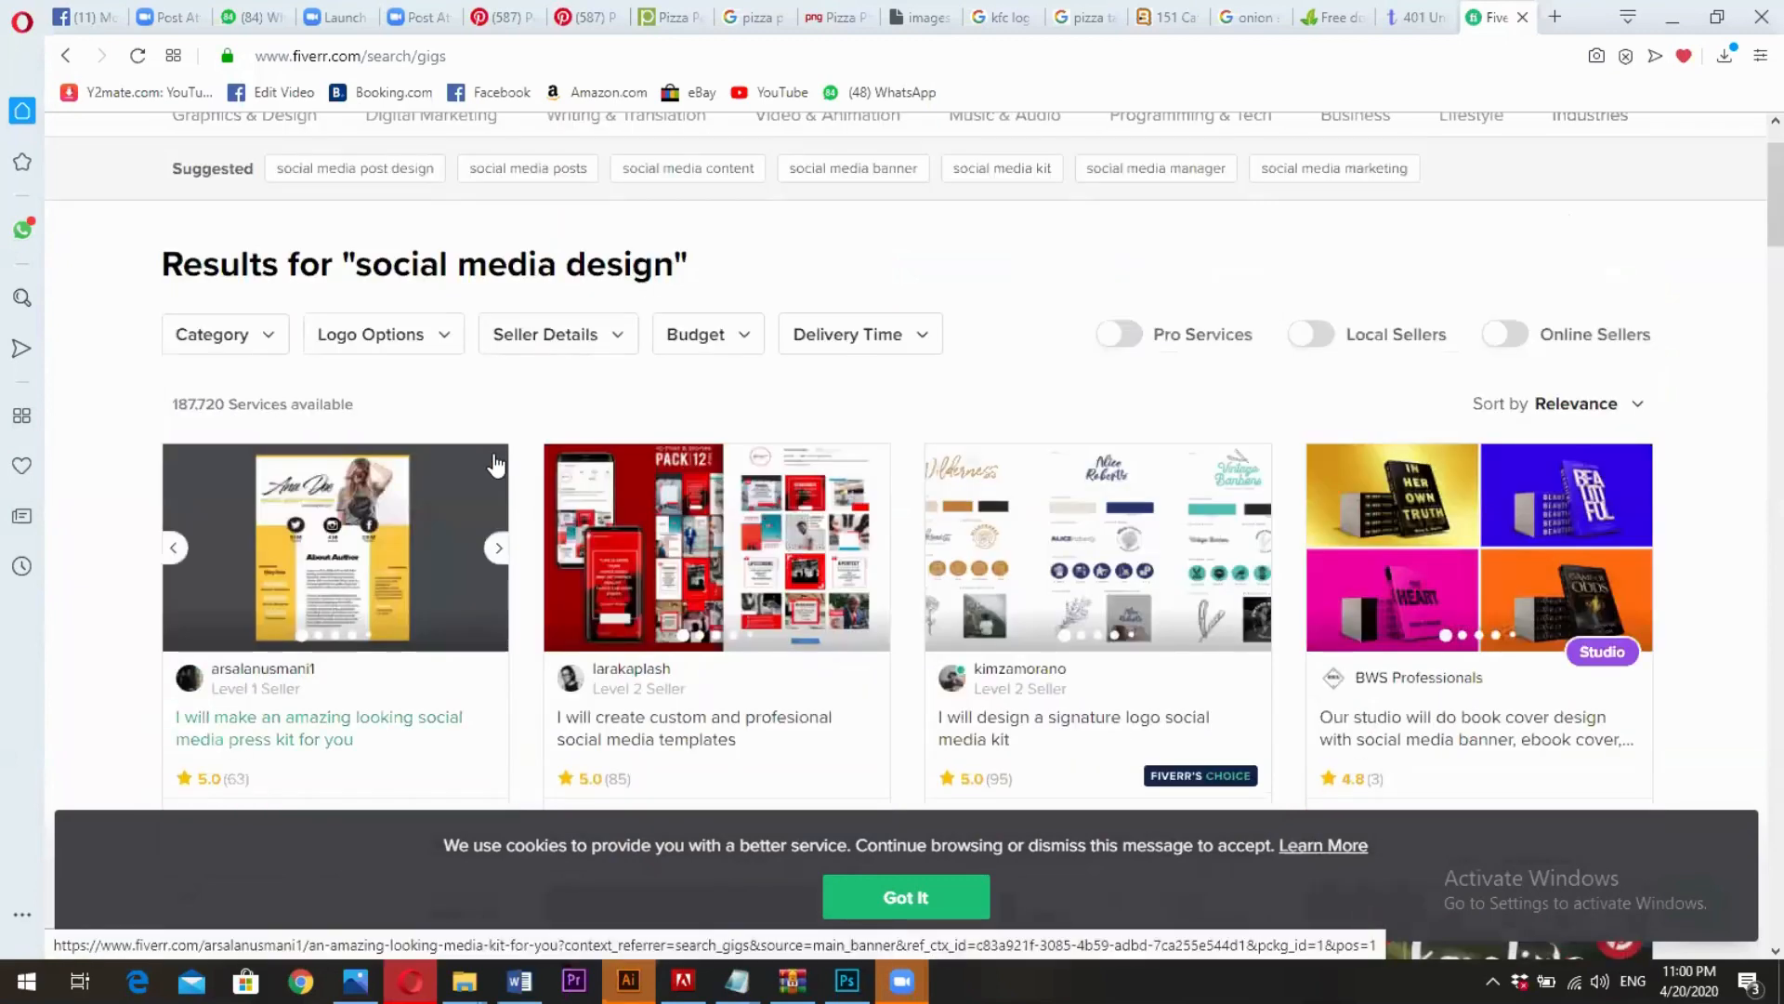